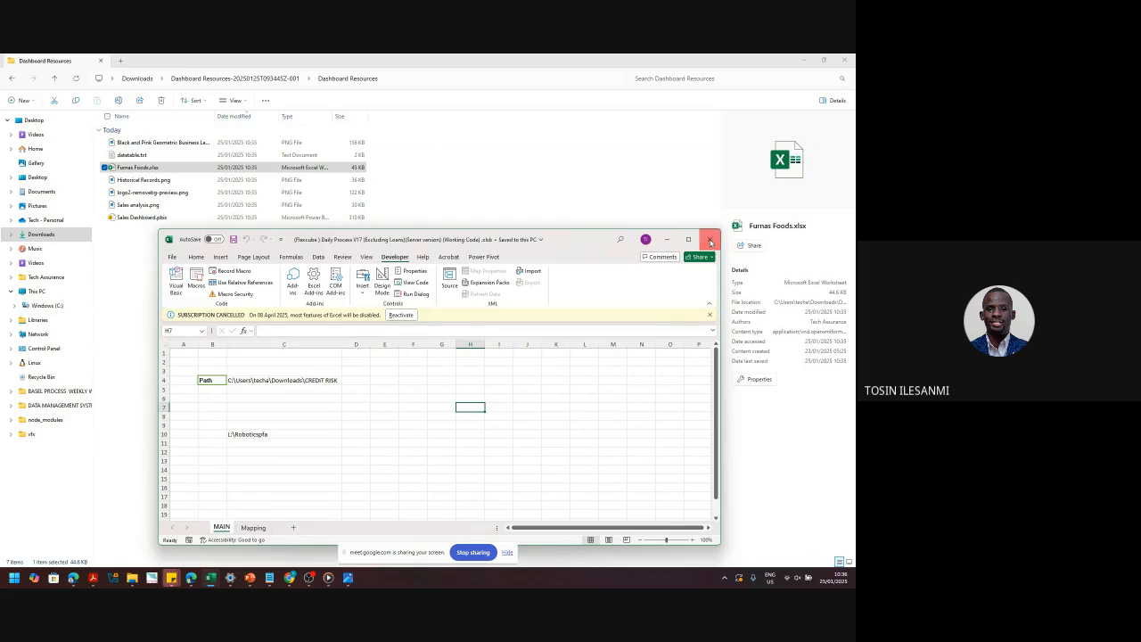
- Close the other workbook without saving, then open Furnas Foods.xlsx with editing enabled
left_click(711, 242)
left_click(480, 334)
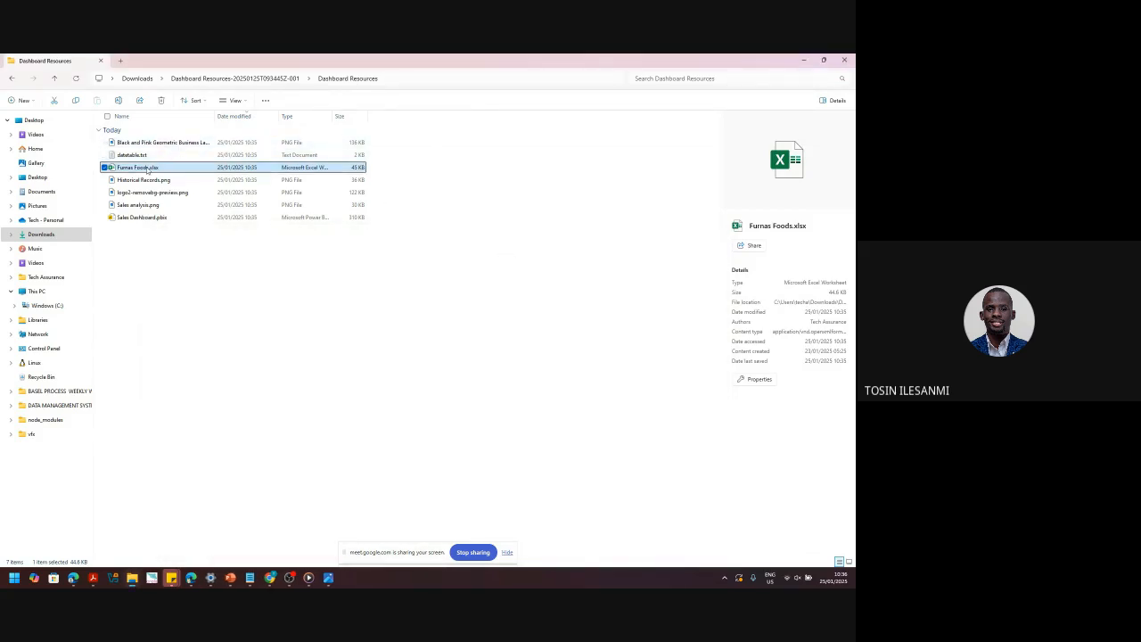
double_click(145, 171)
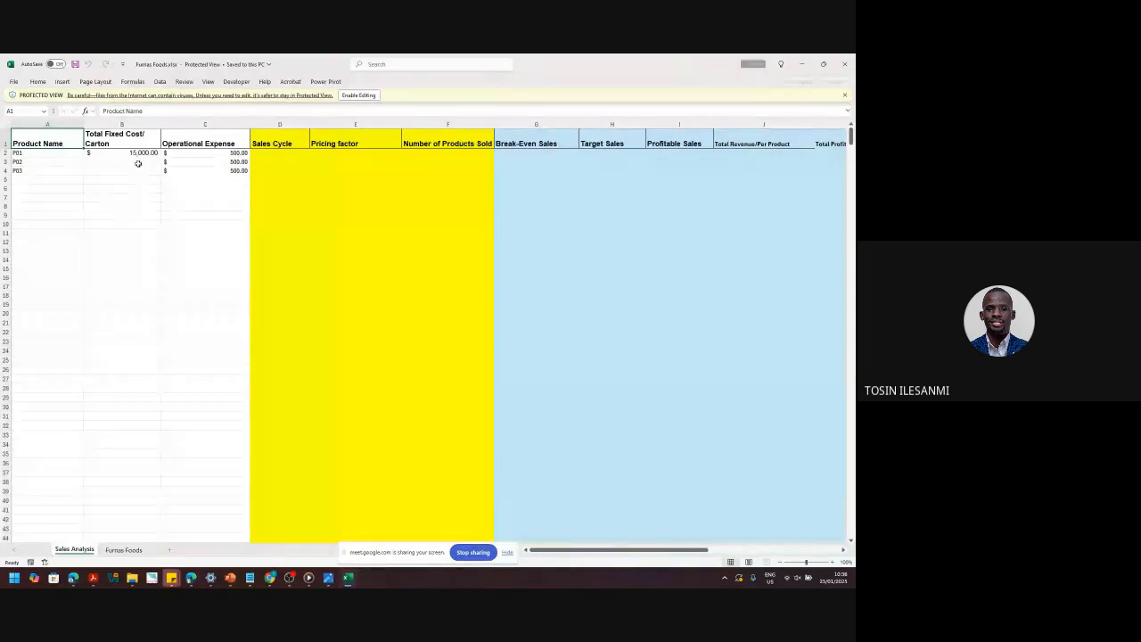
left_click(357, 95)
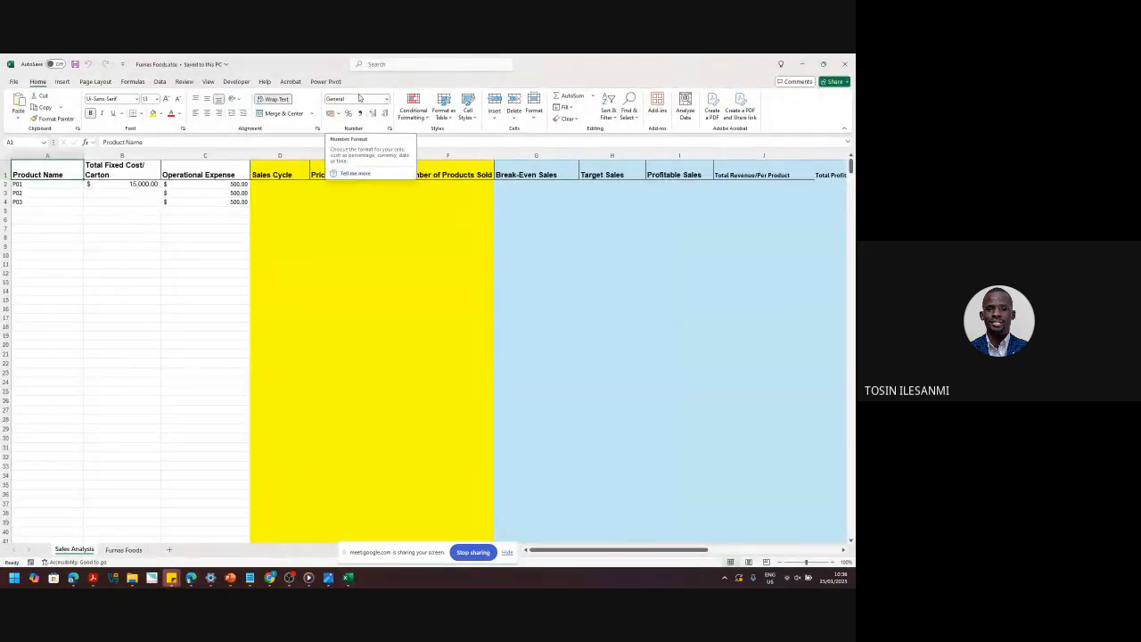
- Switch to the Furnas Foods data sheet and scan its sales rows
left_click(133, 552)
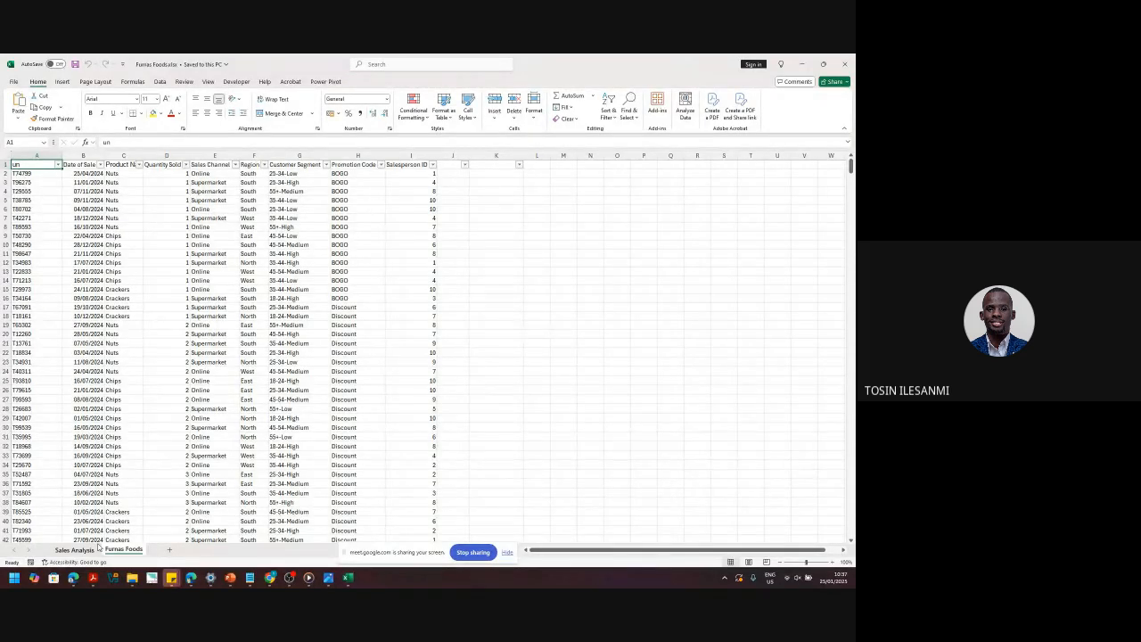
scroll(170, 492, "down", 1)
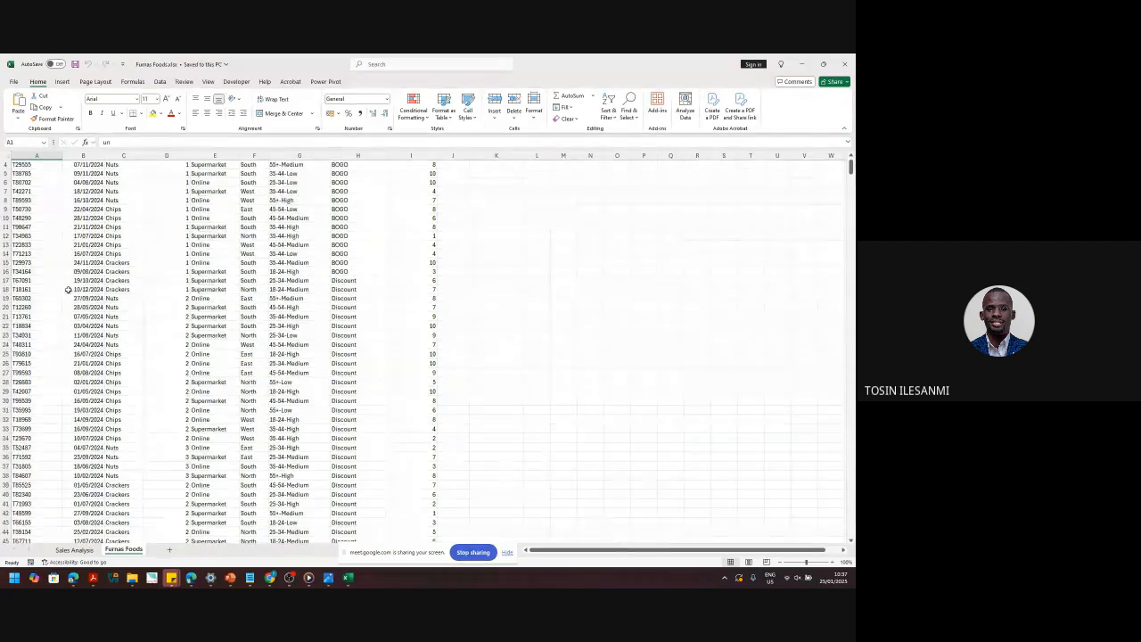
scroll(68, 289, "up", 1)
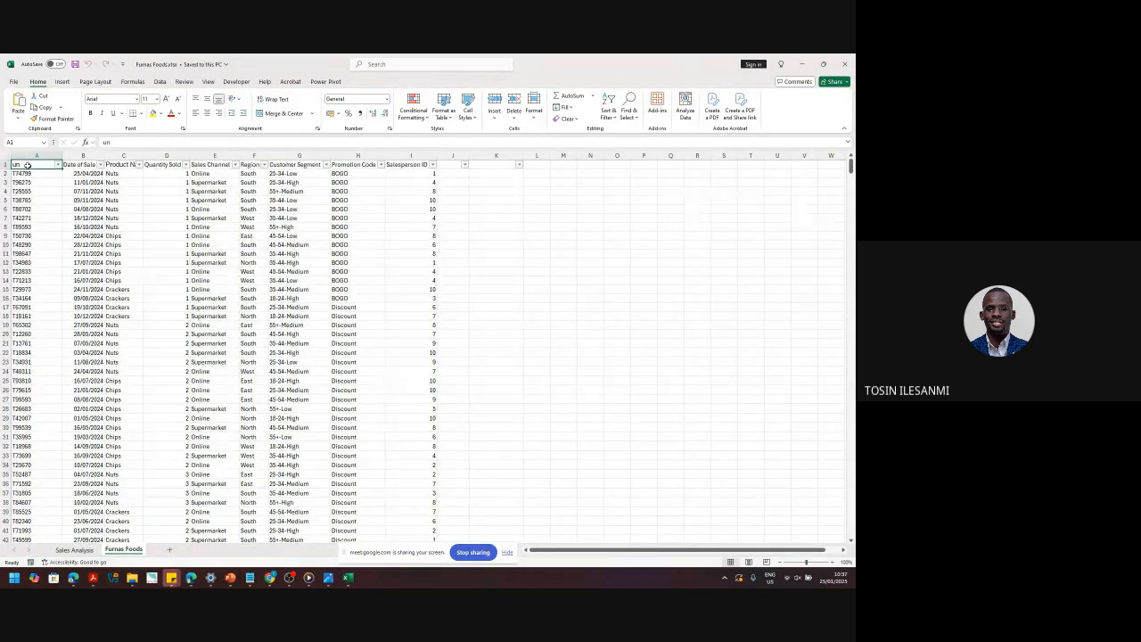
- Rename the A1 heading to TransactionId and auto-fit column C to its Product Name heading
type("Transaction")
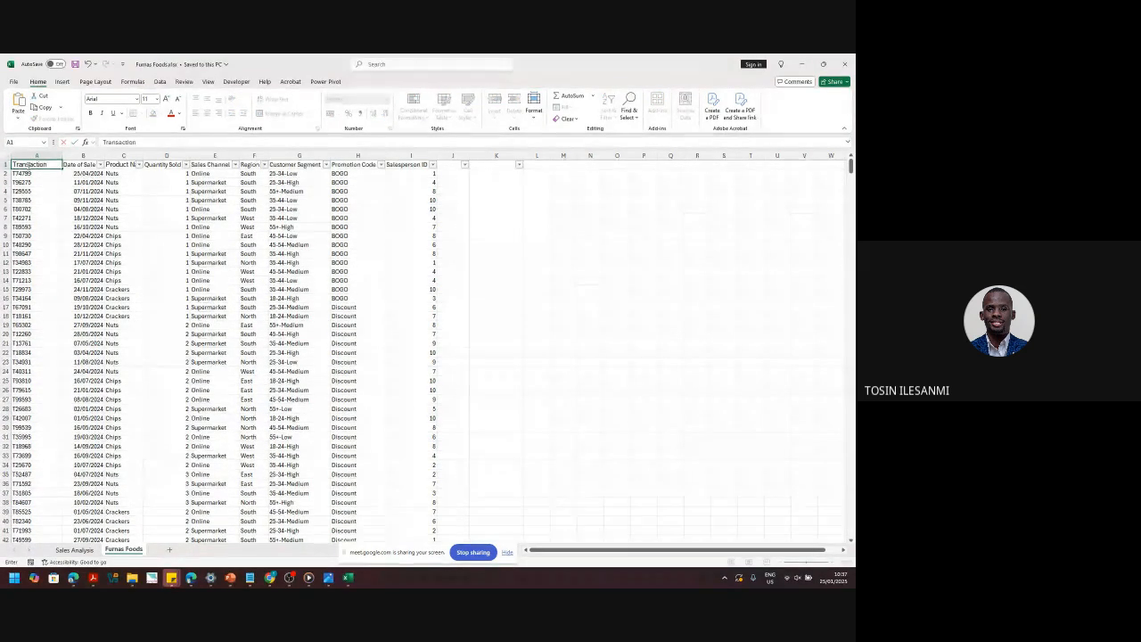
type("Id")
key("Return")
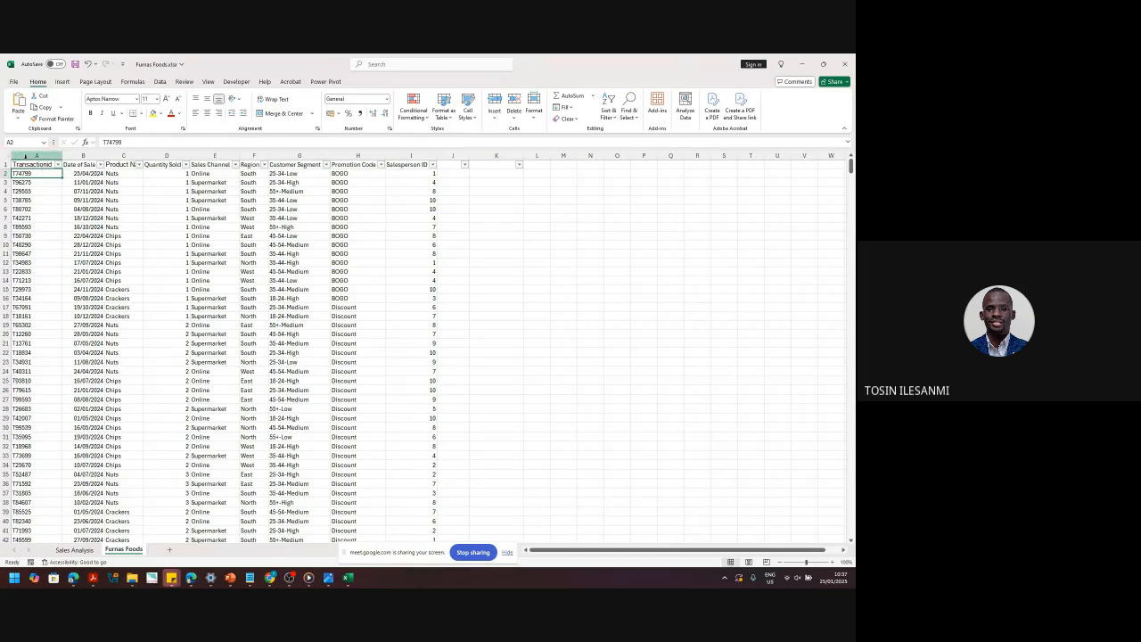
left_click_drag(25, 155, 399, 173)
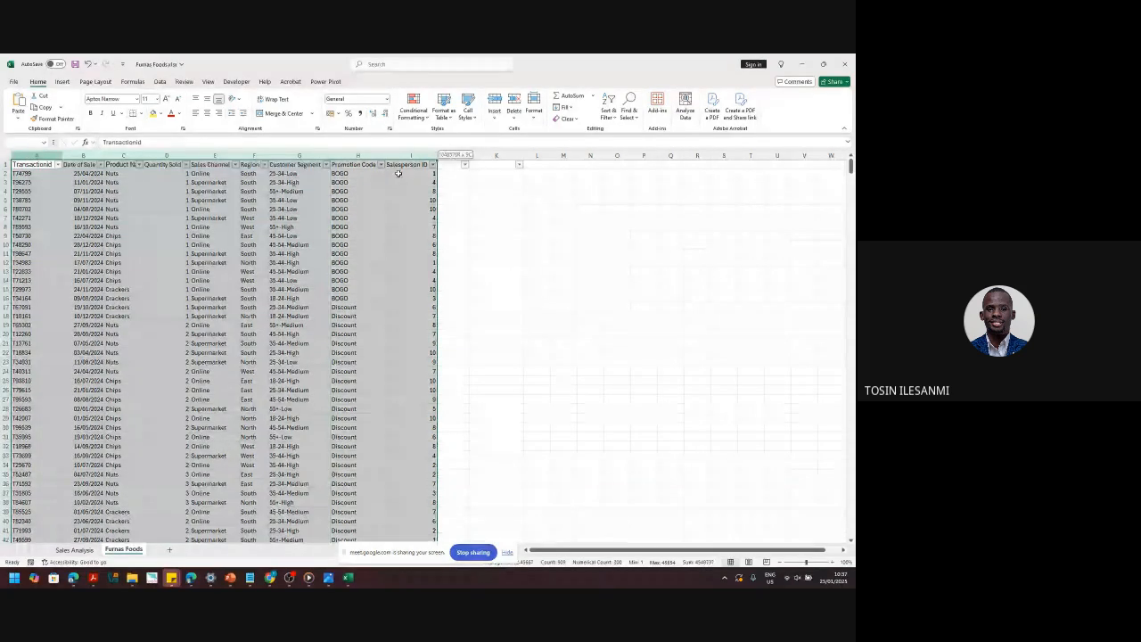
left_click(35, 155)
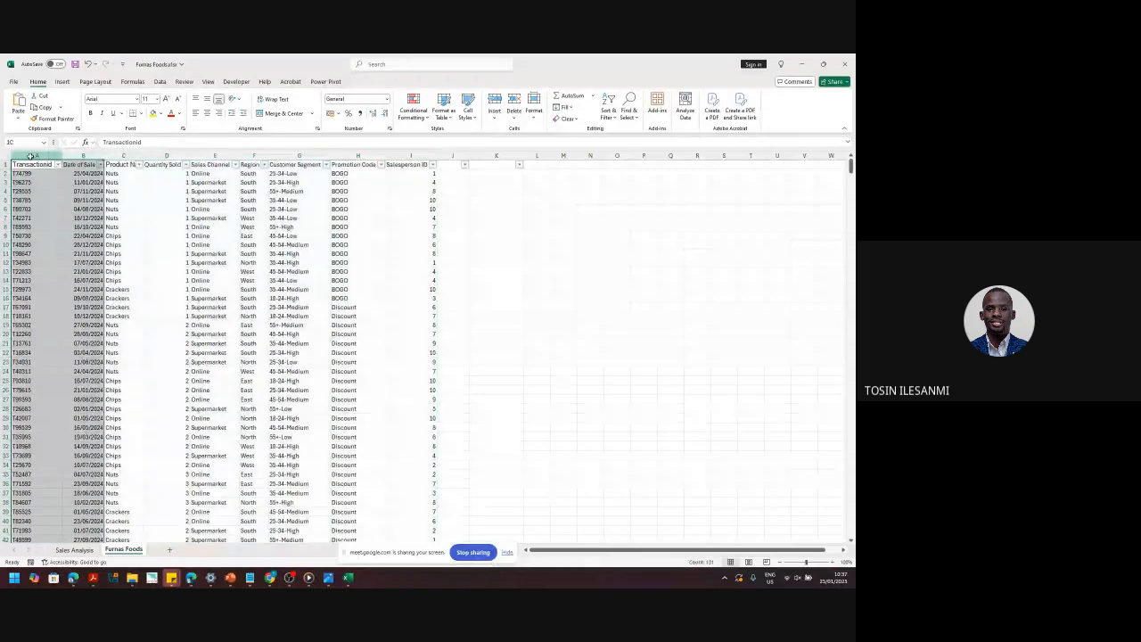
left_click(92, 155)
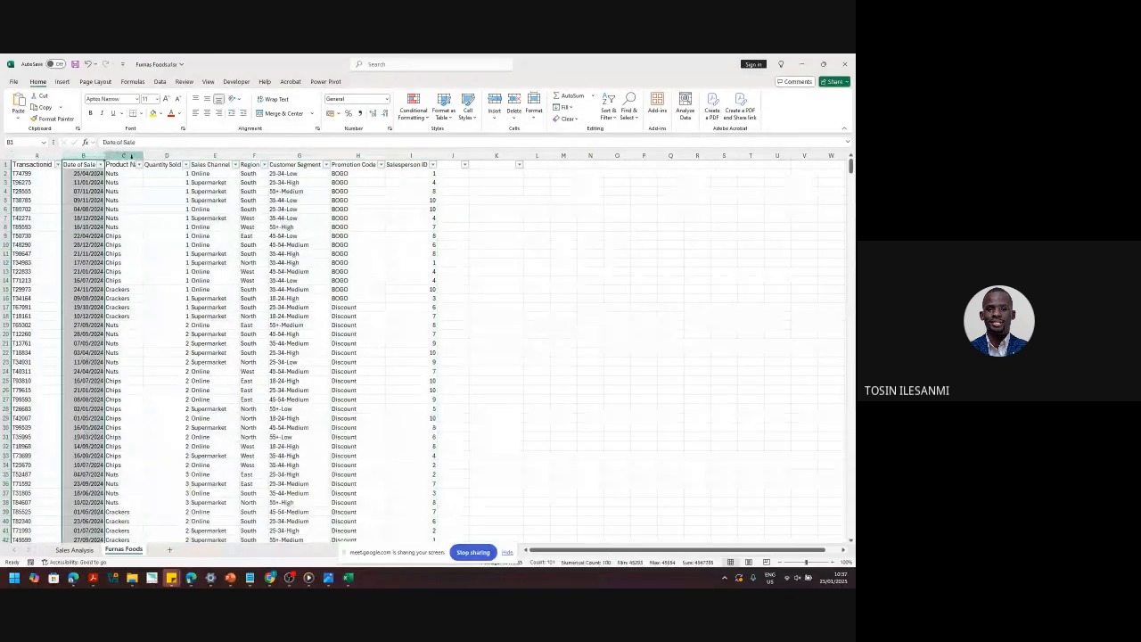
double_click(139, 155)
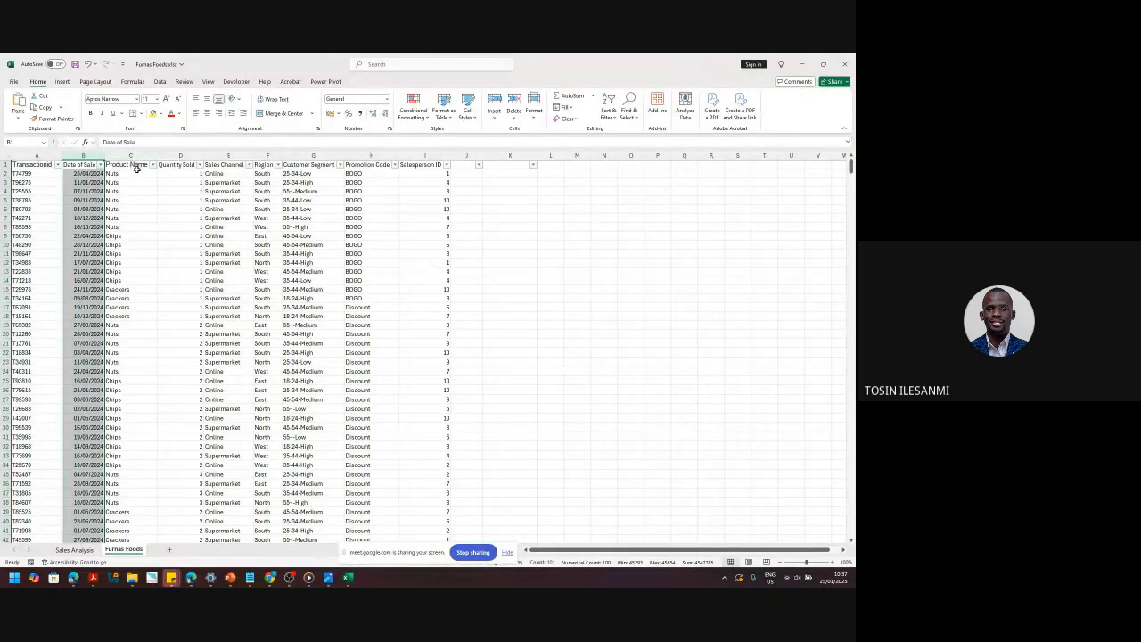
- Select each column in turn, from Product Name through Salesperson ID, to review the headings
left_click(132, 156)
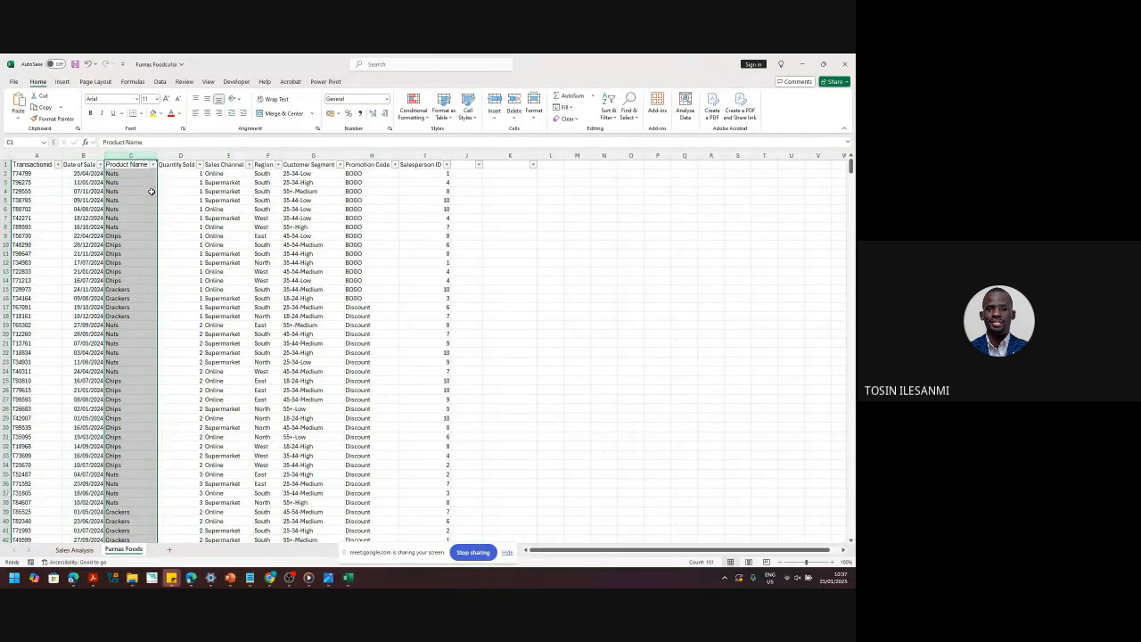
left_click(182, 156)
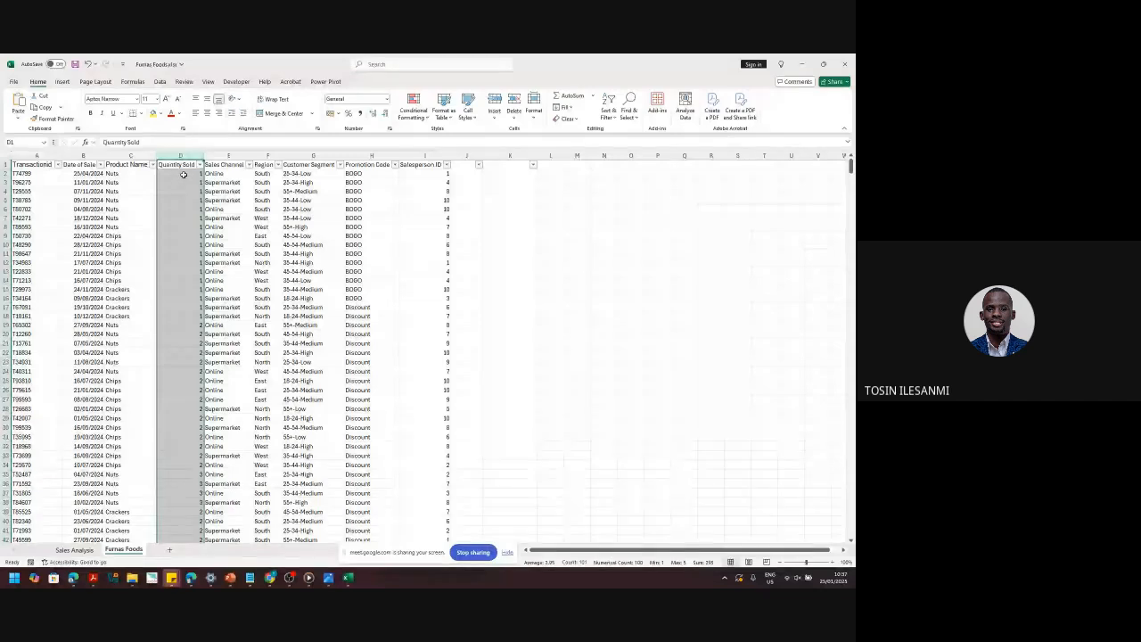
left_click(226, 156)
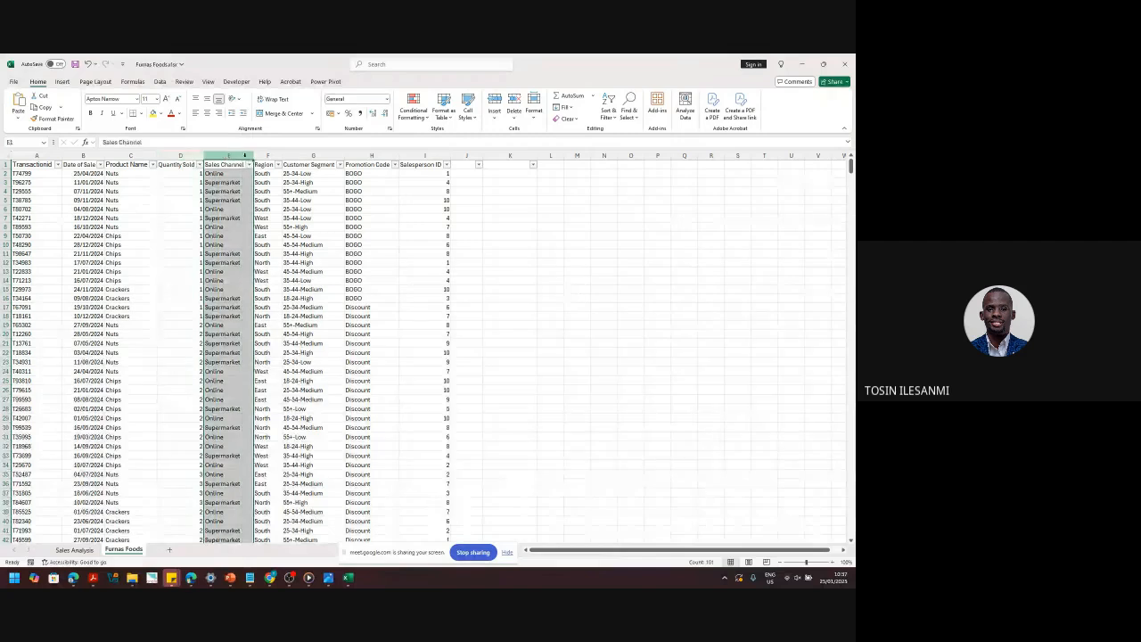
left_click(264, 156)
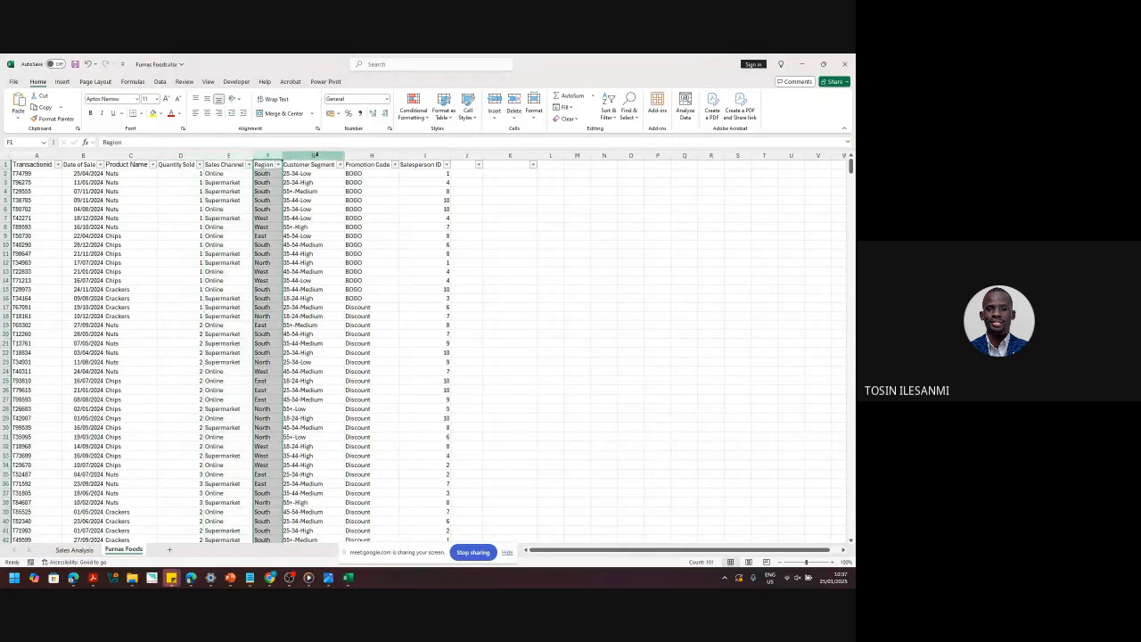
left_click(312, 156)
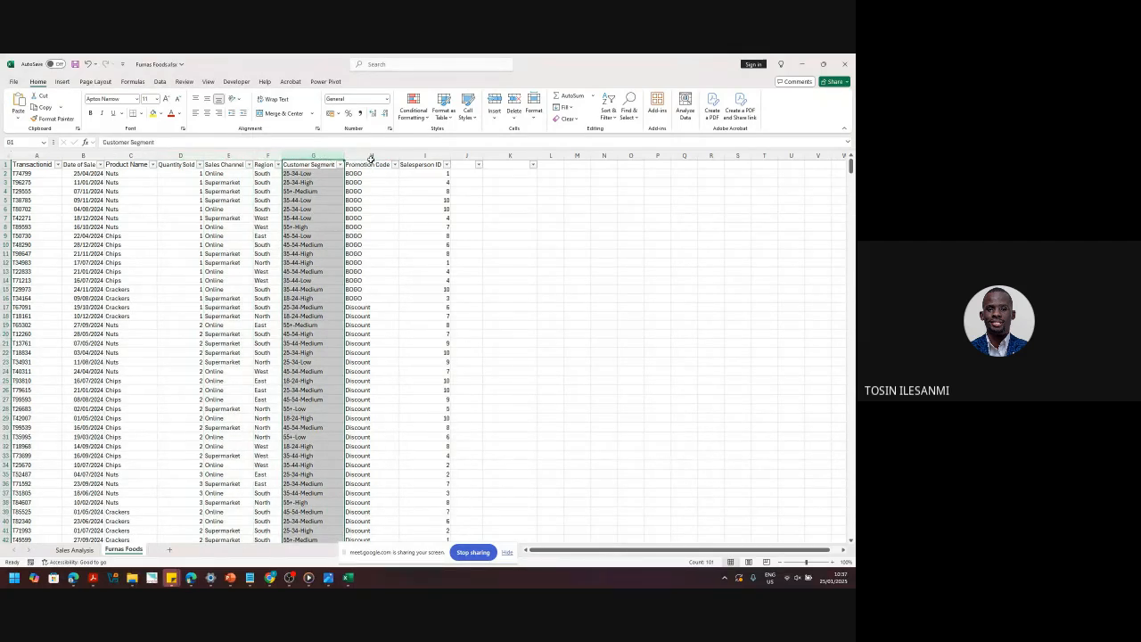
left_click(371, 157)
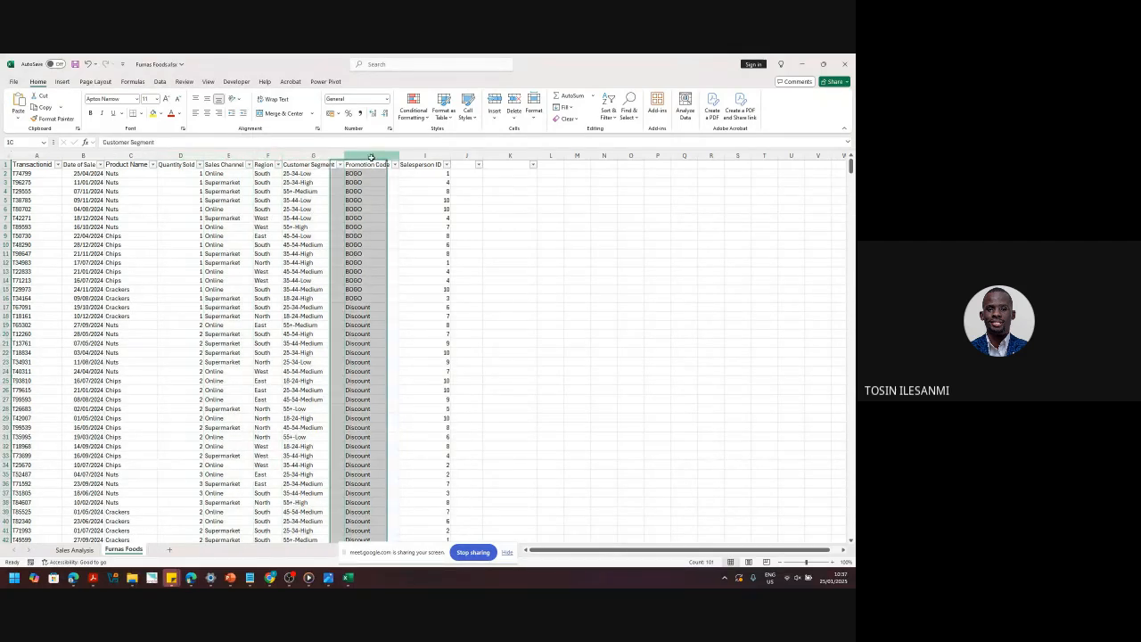
left_click(432, 155)
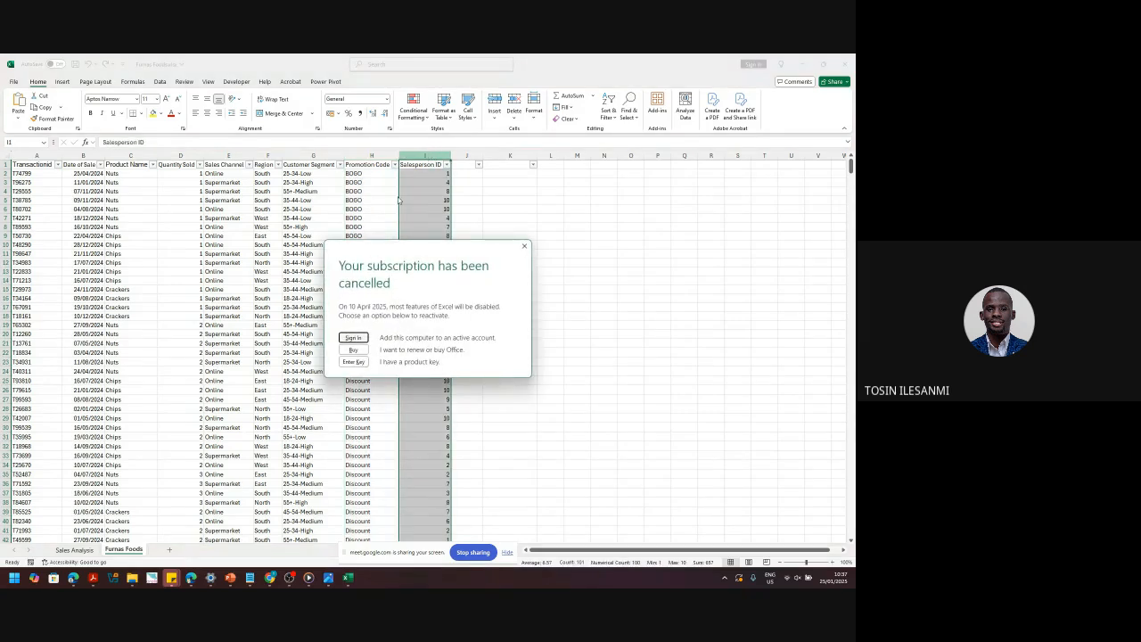
- Close the 'Your subscription has been cancelled' notice
left_click(524, 246)
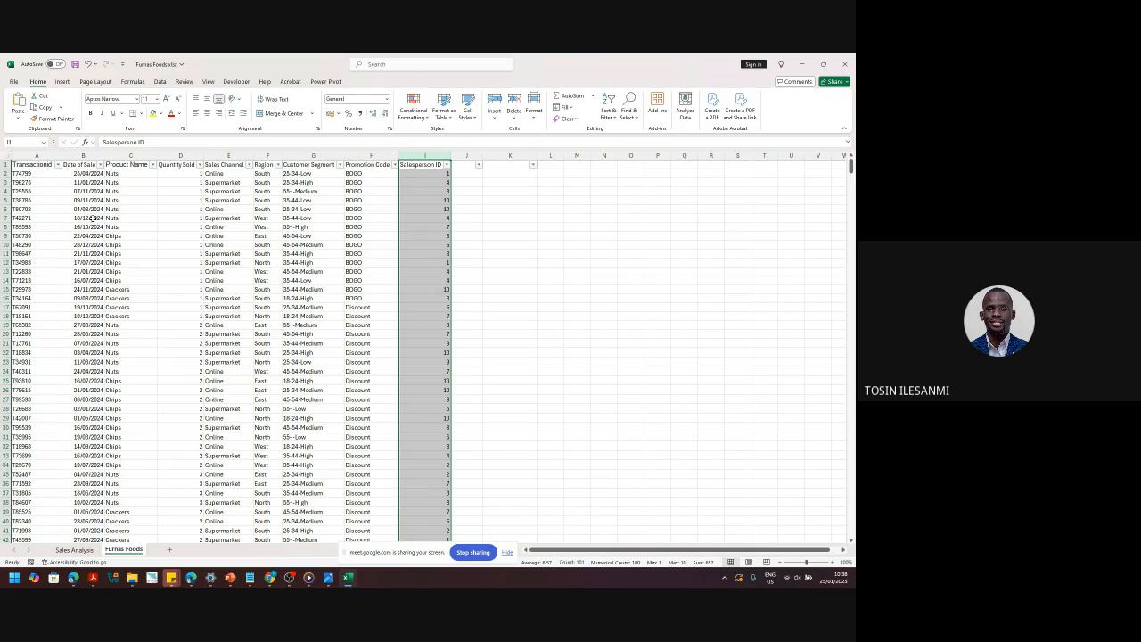
left_click(89, 202)
left_click(87, 236)
left_click(92, 280)
left_click(95, 315)
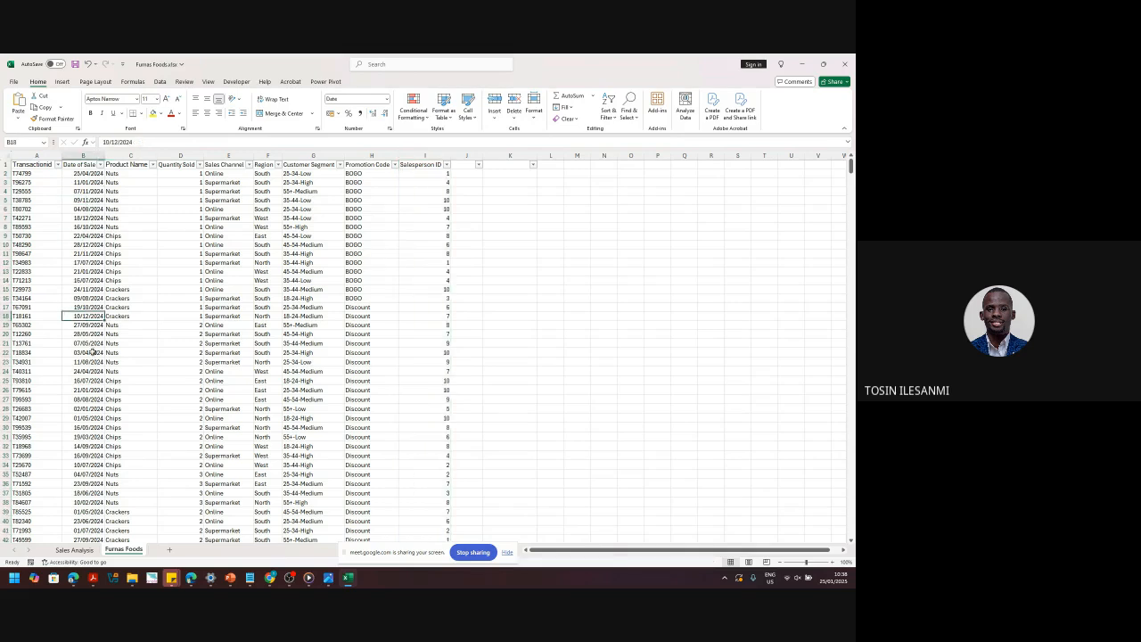
left_click(89, 389)
left_click(84, 289)
left_click(78, 183)
left_click(81, 253)
left_click(82, 298)
left_click(84, 306)
left_click(86, 352)
left_click(87, 389)
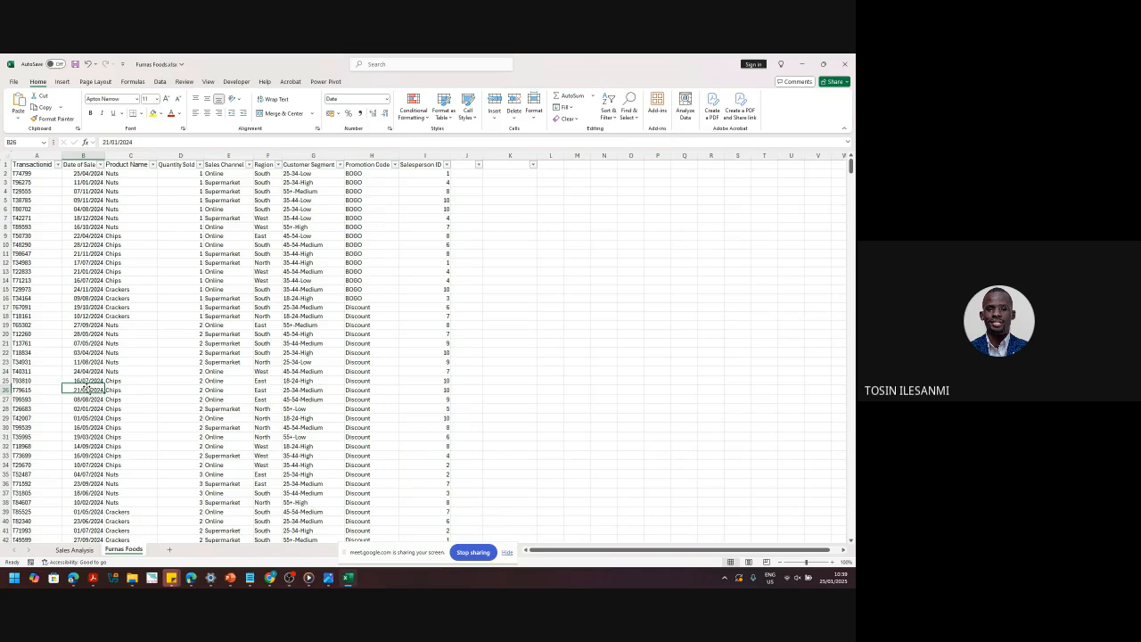
left_click(86, 245)
left_click(86, 289)
left_click(86, 308)
left_click(84, 333)
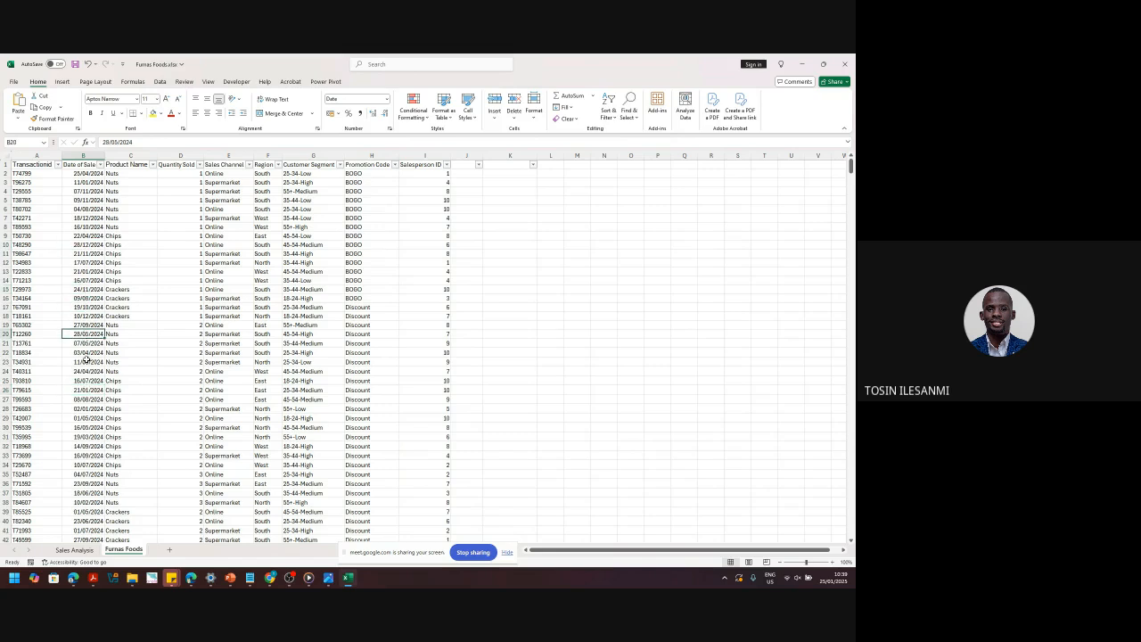
left_click(87, 361)
left_click(86, 369)
left_click(84, 331)
left_click(79, 271)
left_click(76, 262)
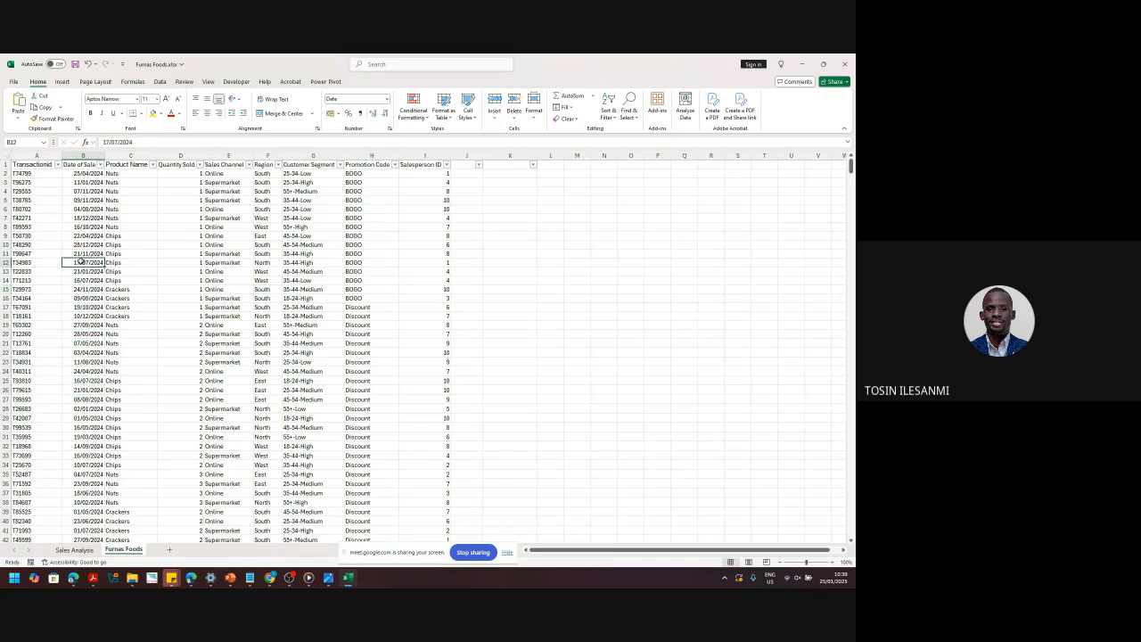
left_click(92, 208)
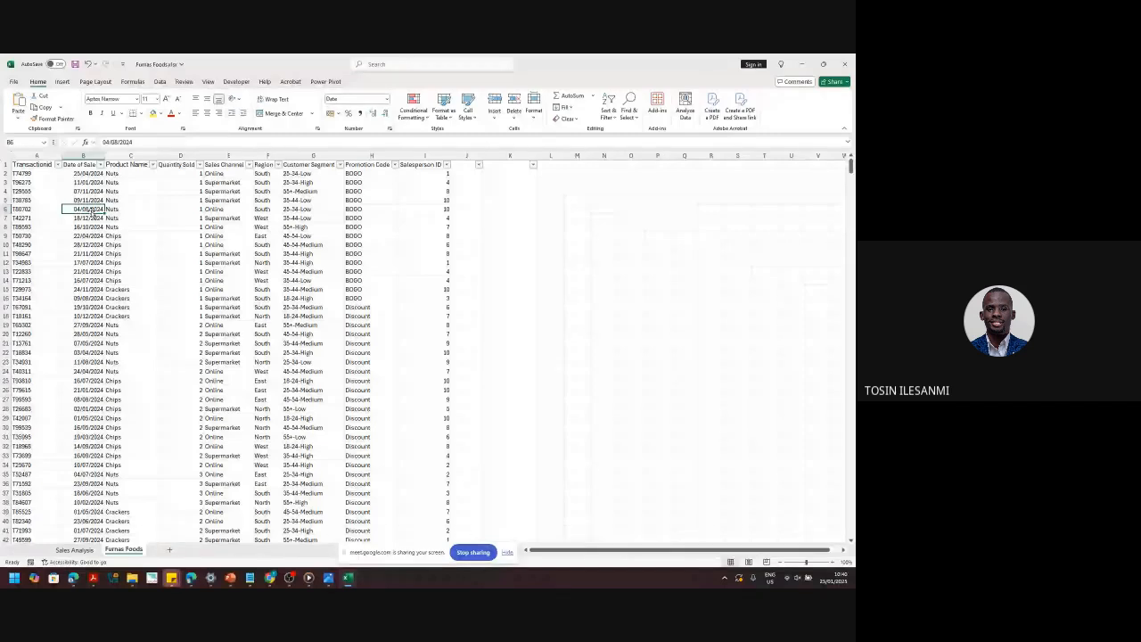
- Check cells A3 and C3, select the whole Product Name column, then add a blank worksheet
left_click(46, 183)
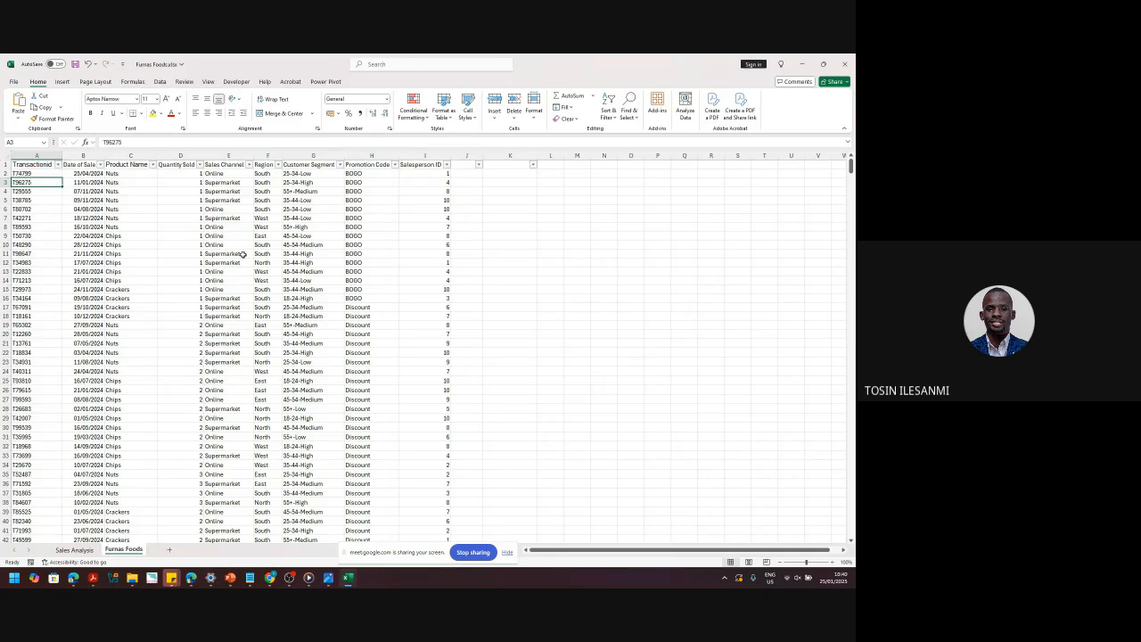
left_click(121, 181)
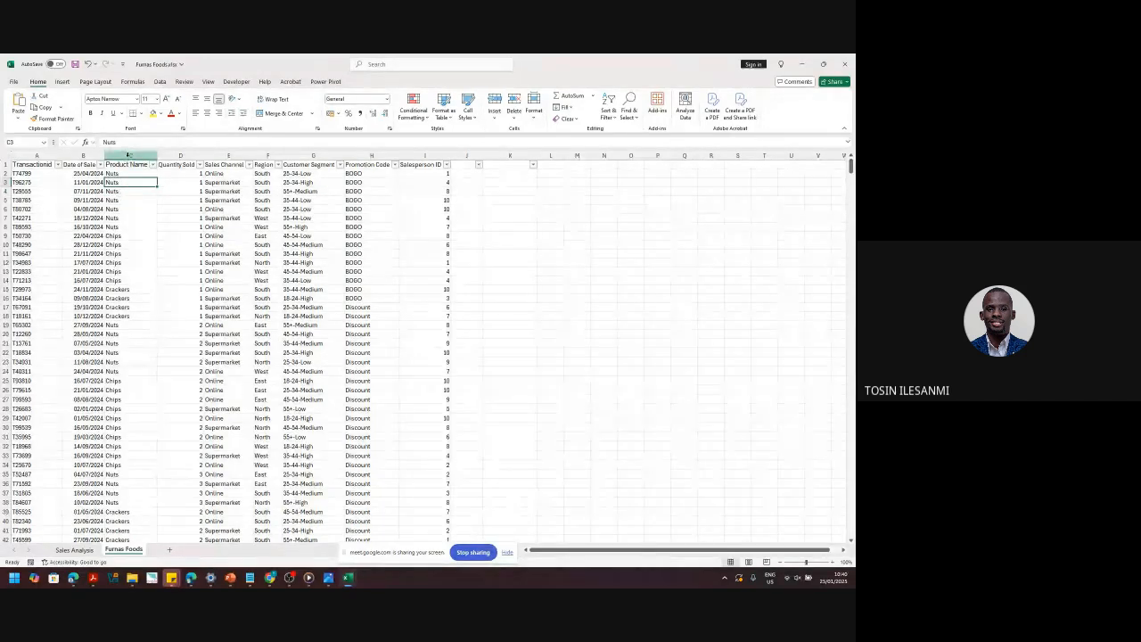
left_click(128, 155)
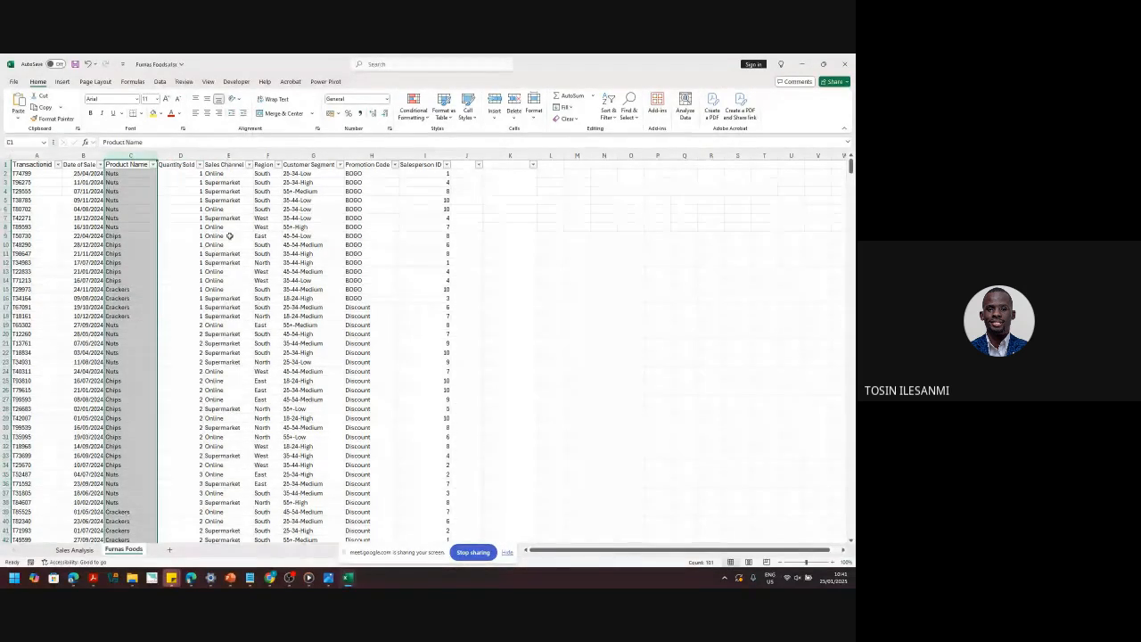
left_click(169, 551)
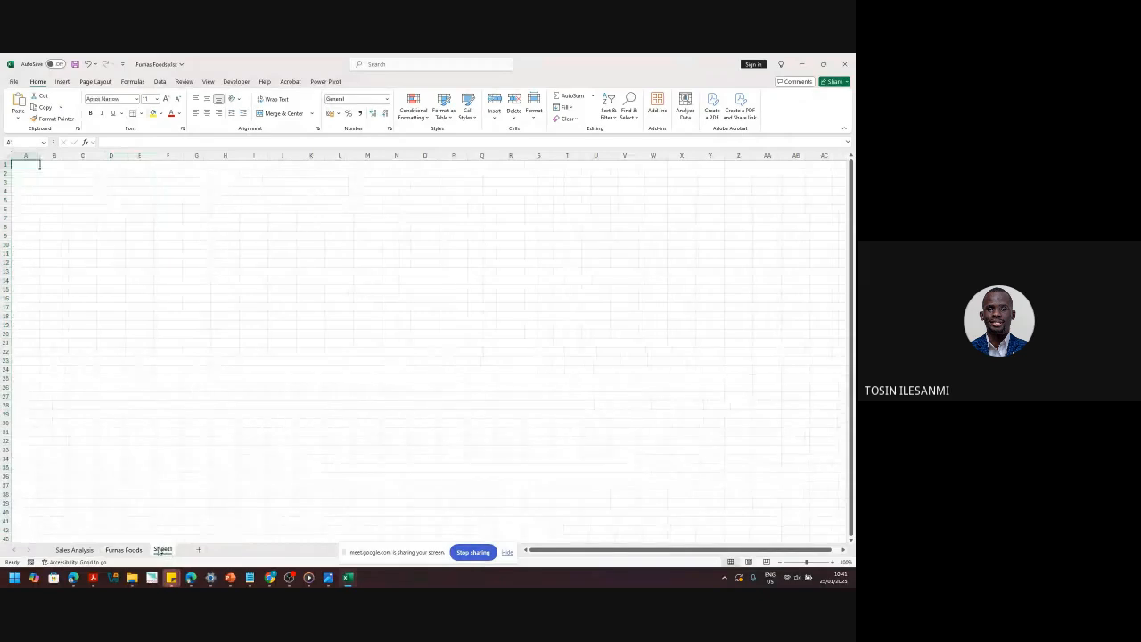
- Rename the new sheet Product Details and add widened Product ID and Product Name headers in A1:B1
double_click(162, 550)
type("Pi")
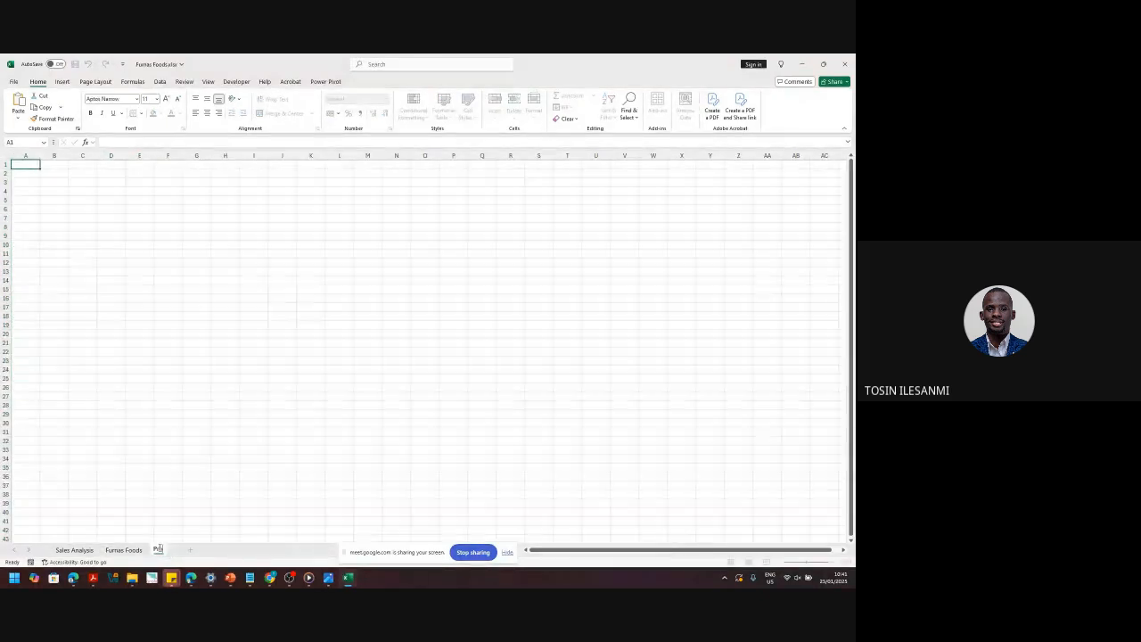
type("oduct Details")
key("Return")
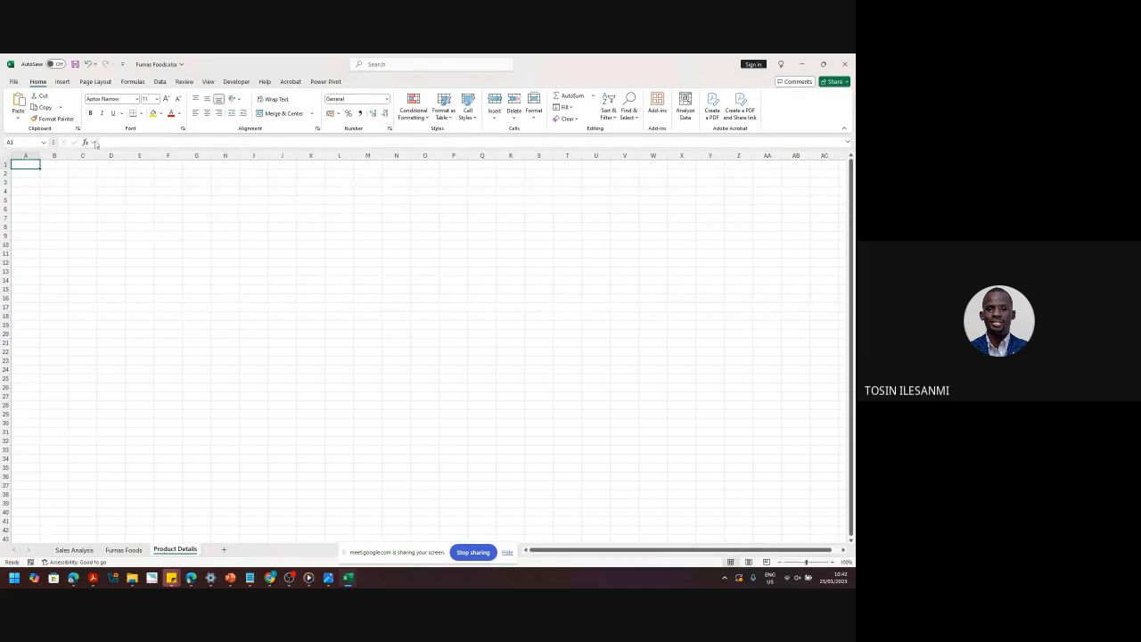
type("Product ID")
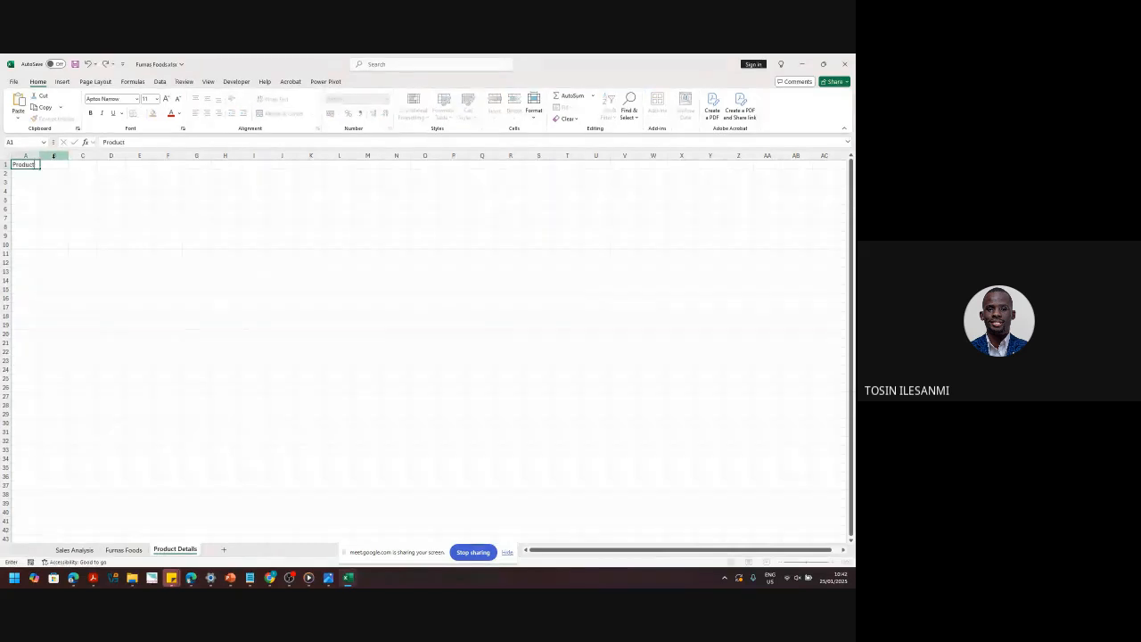
key("Return")
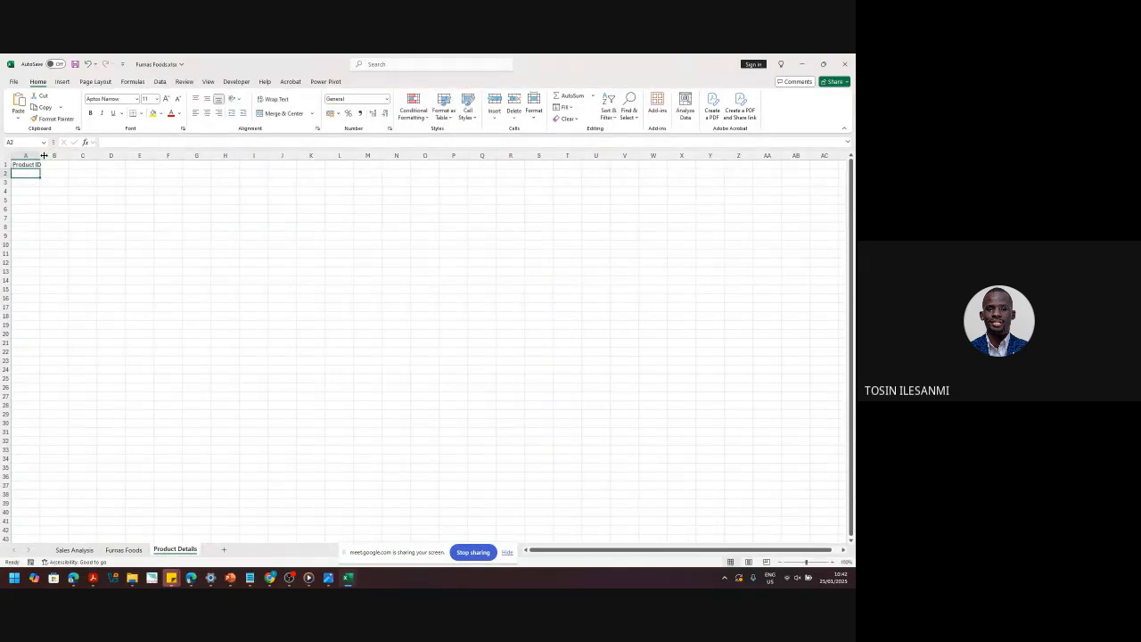
left_click_drag(40, 156, 46, 156)
left_click(60, 163)
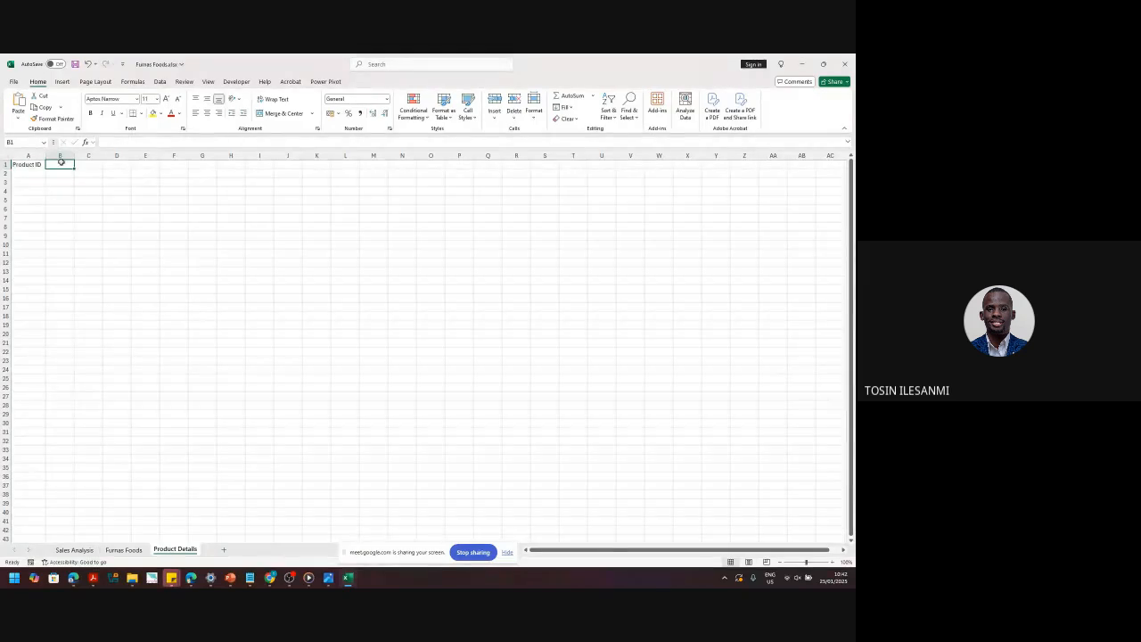
type("Product Name")
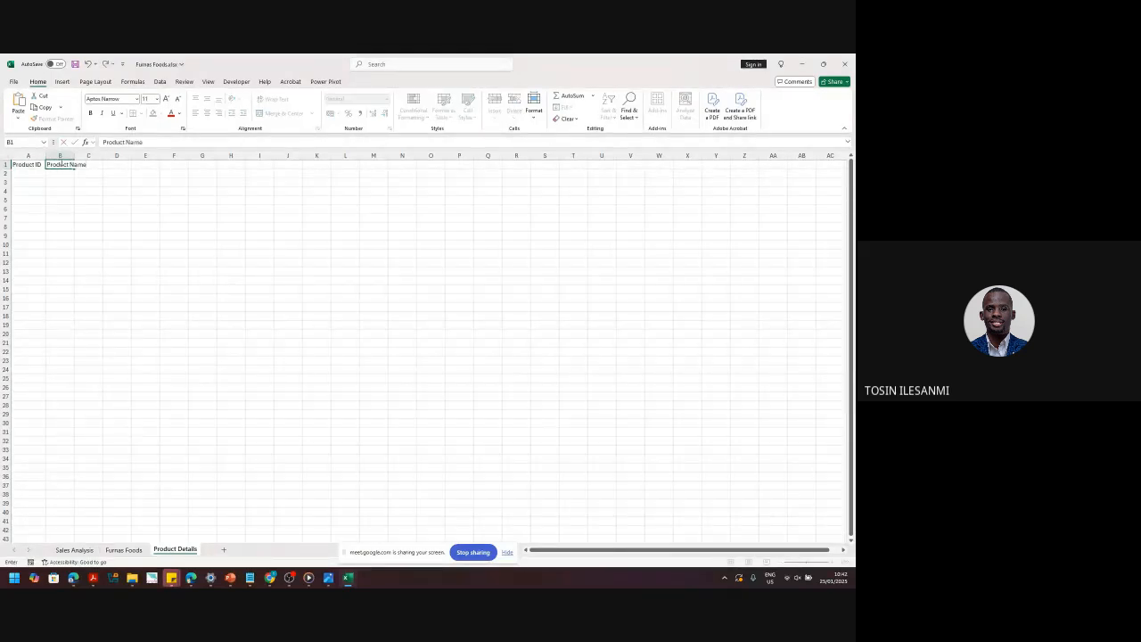
key("Return")
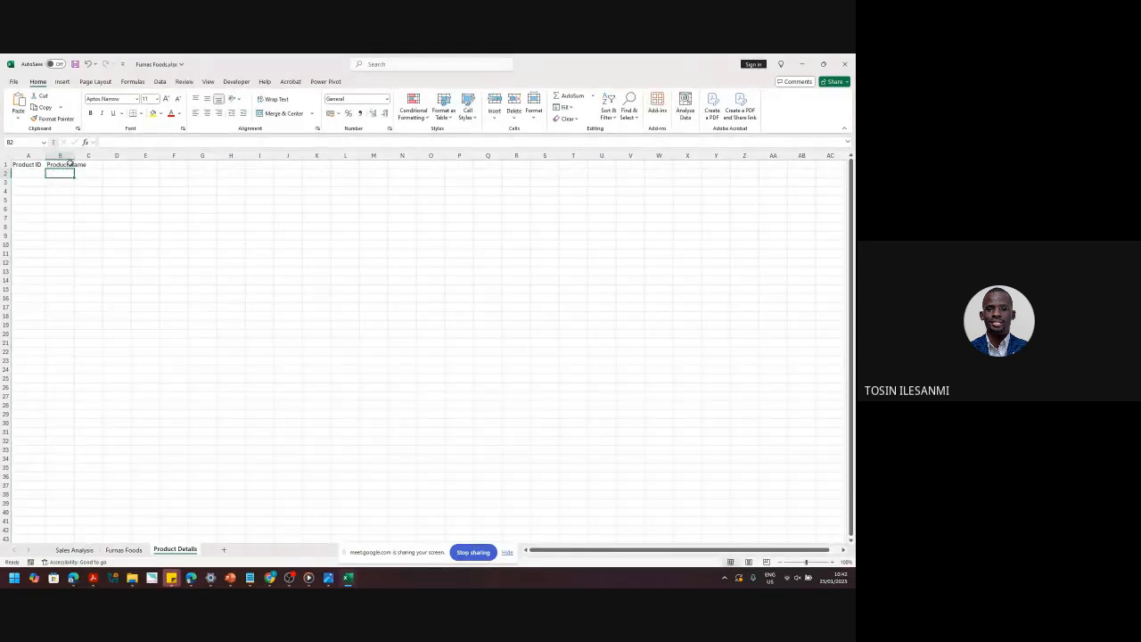
left_click_drag(75, 156, 97, 158)
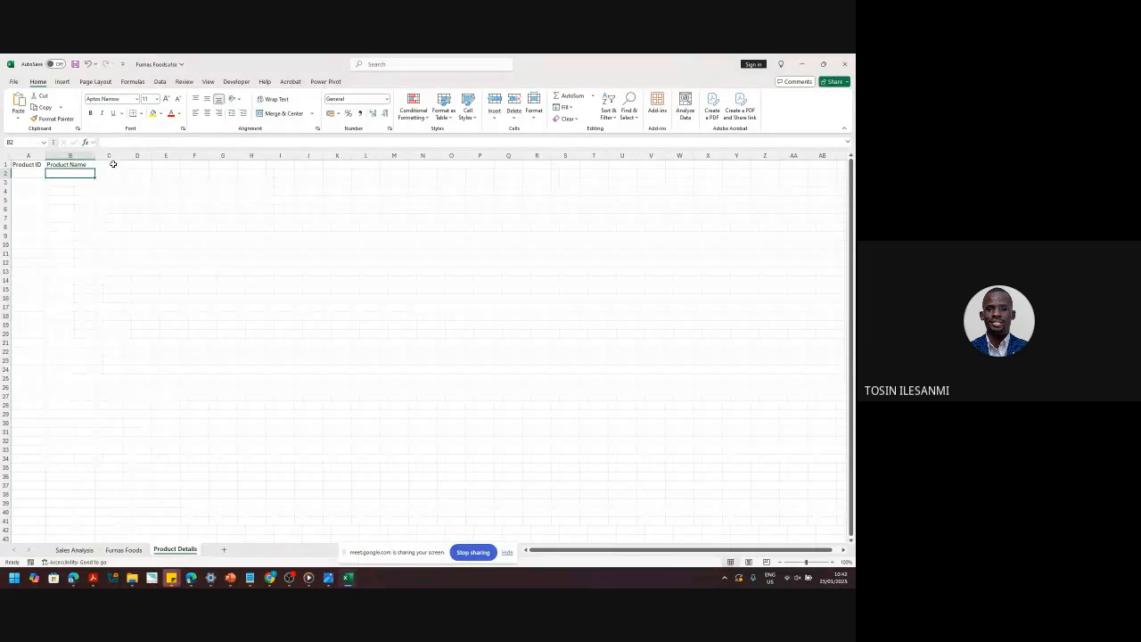
- Add Product's Cost Price and Product's Selling Price headers in C1:D1, fitting both columns
left_click(110, 164)
type("Product")
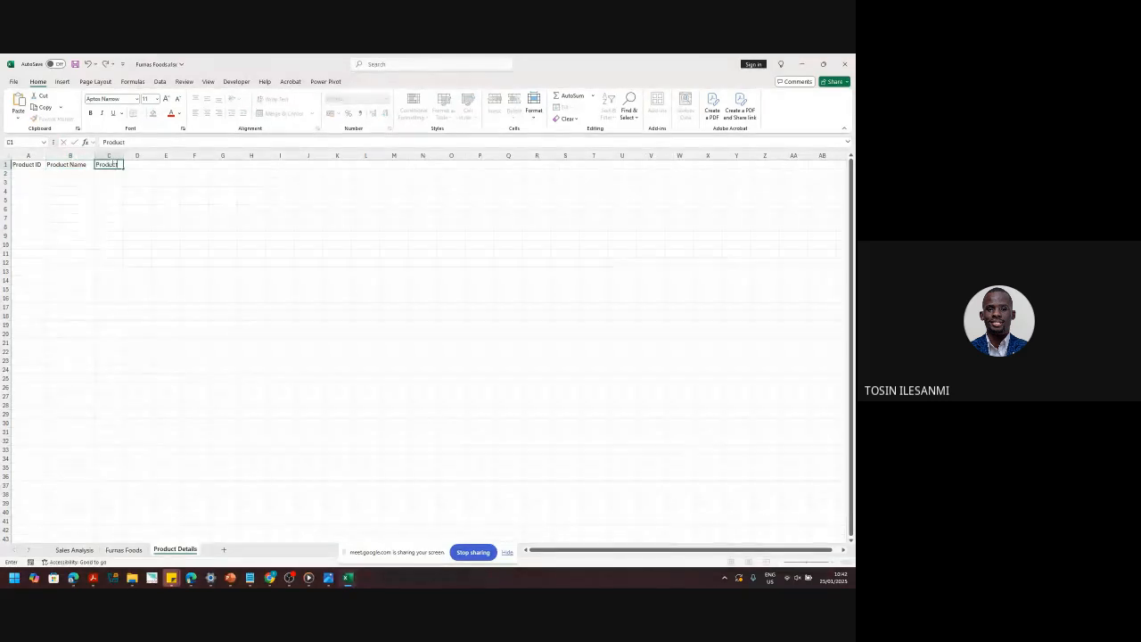
type("s")
type("'s")
type(" Cost Price")
key("Return")
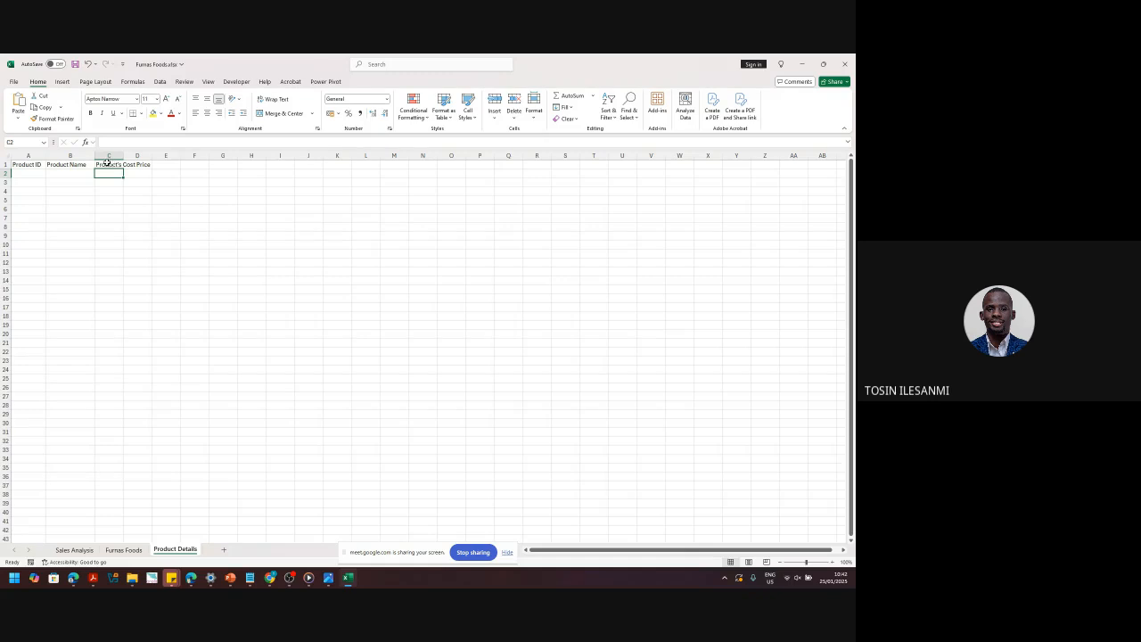
double_click(120, 155)
left_click(172, 164)
type("Product")
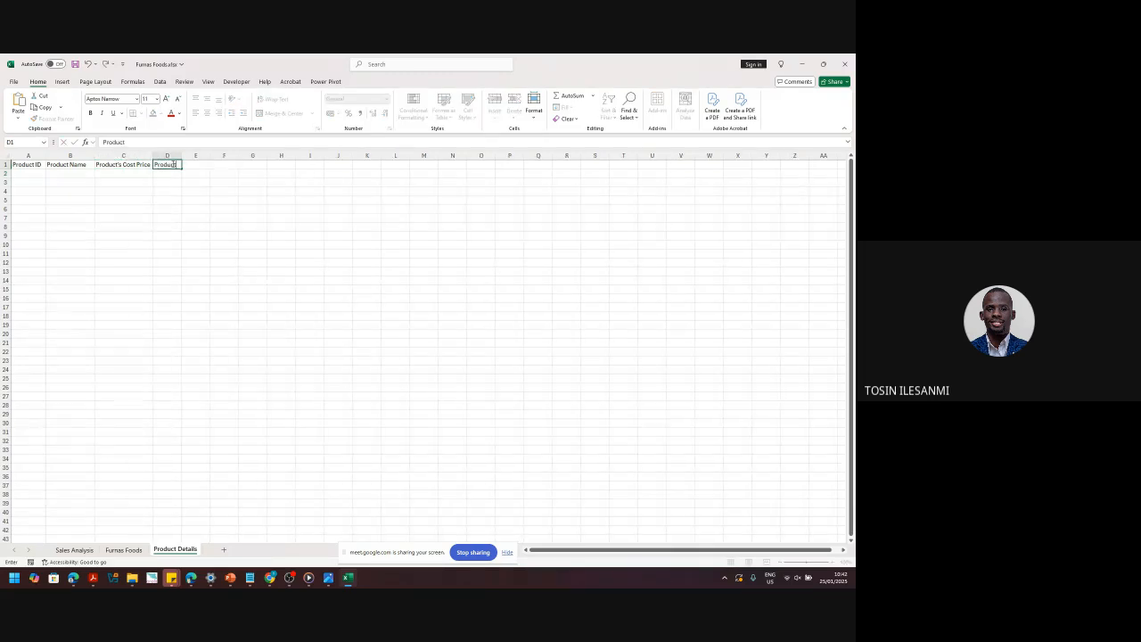
type("'s Selling Price")
key("Return")
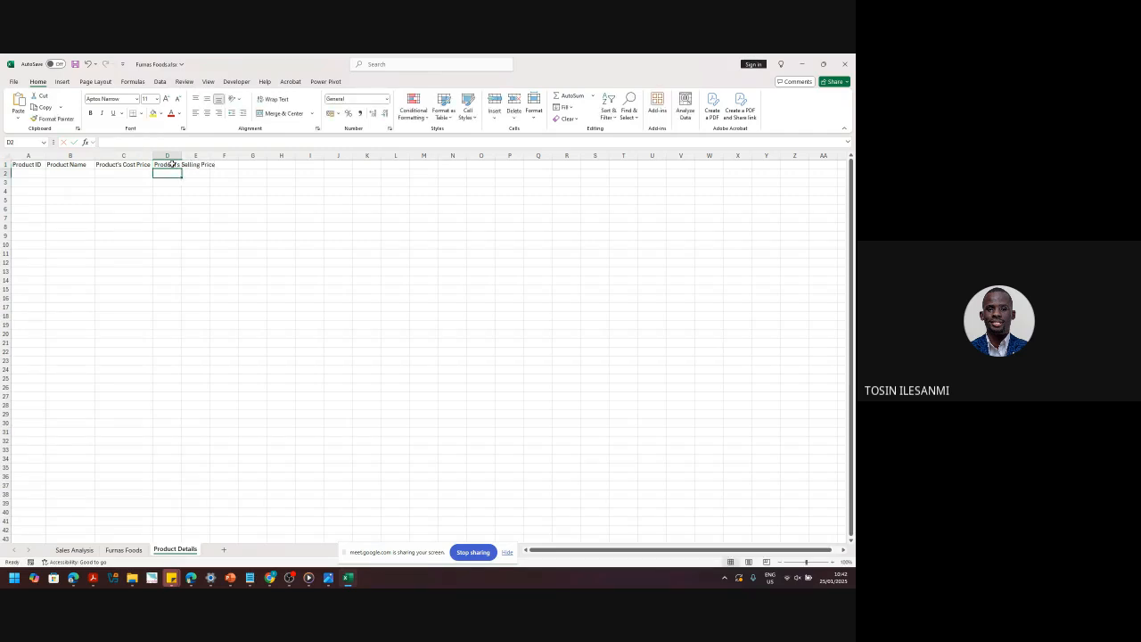
double_click(182, 155)
left_click_drag(25, 164, 156, 164)
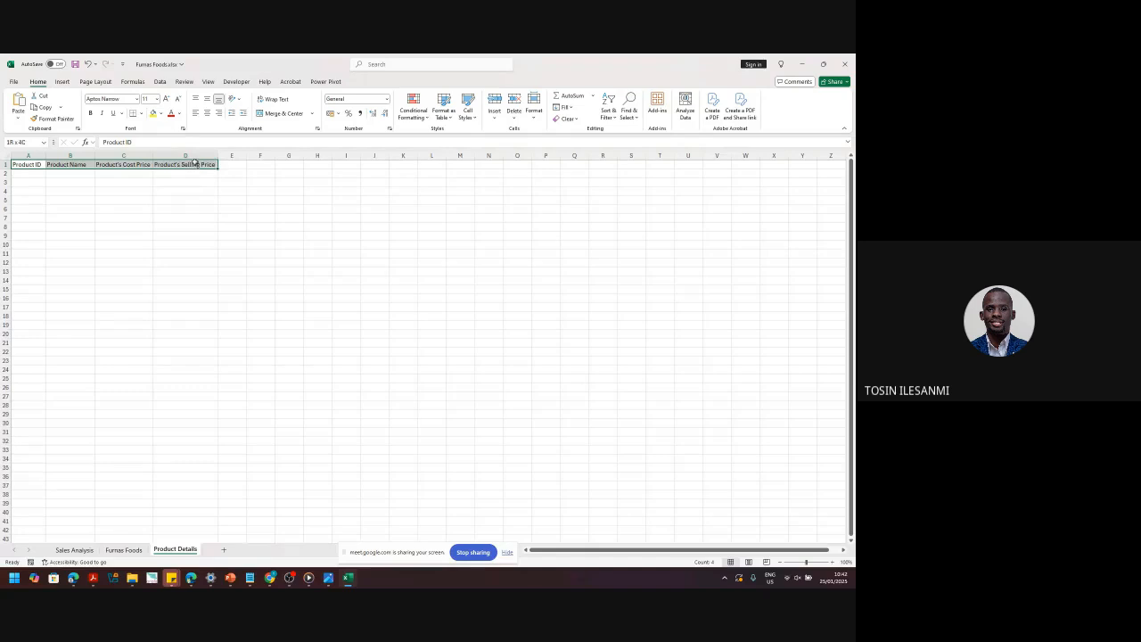
left_click(123, 549)
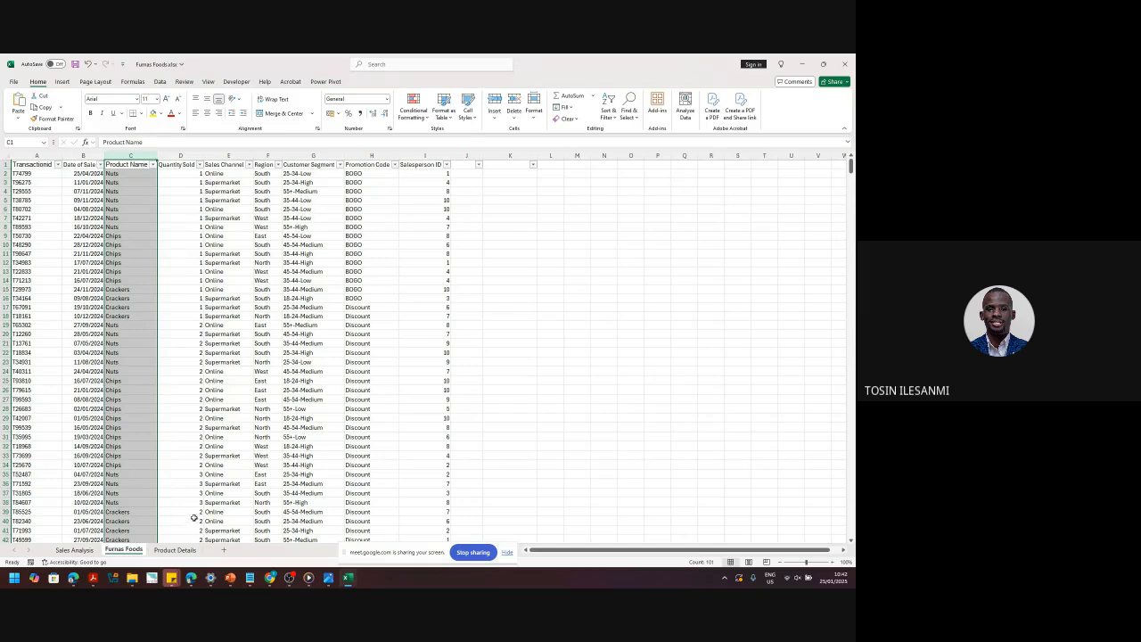
left_click(175, 550)
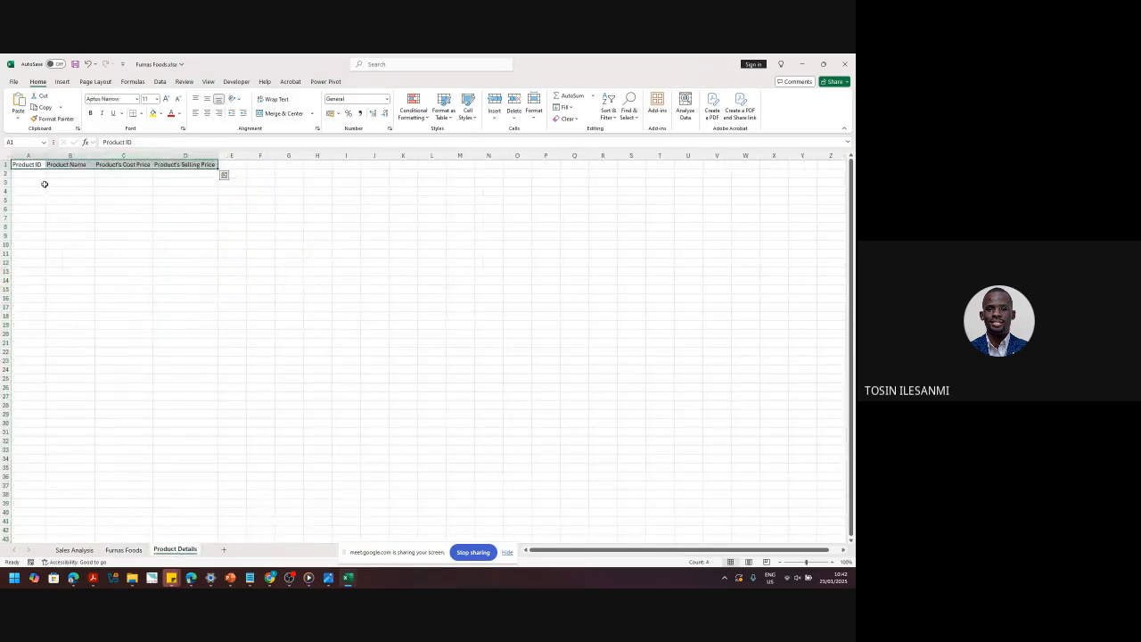
left_click(124, 550)
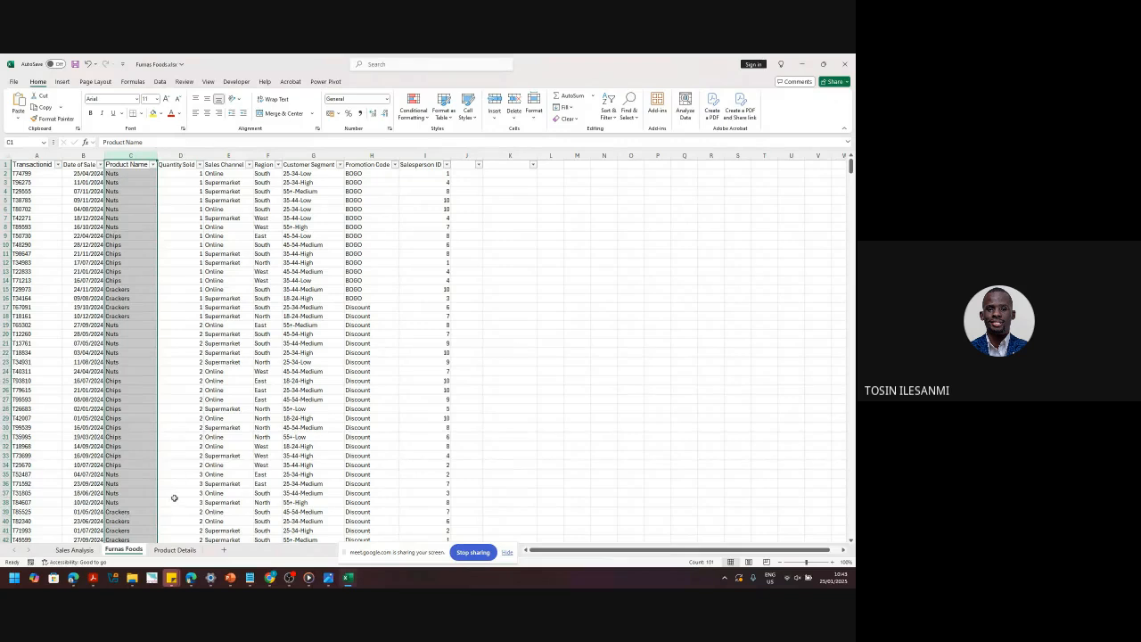
mouse_move(169, 574)
left_click(175, 550)
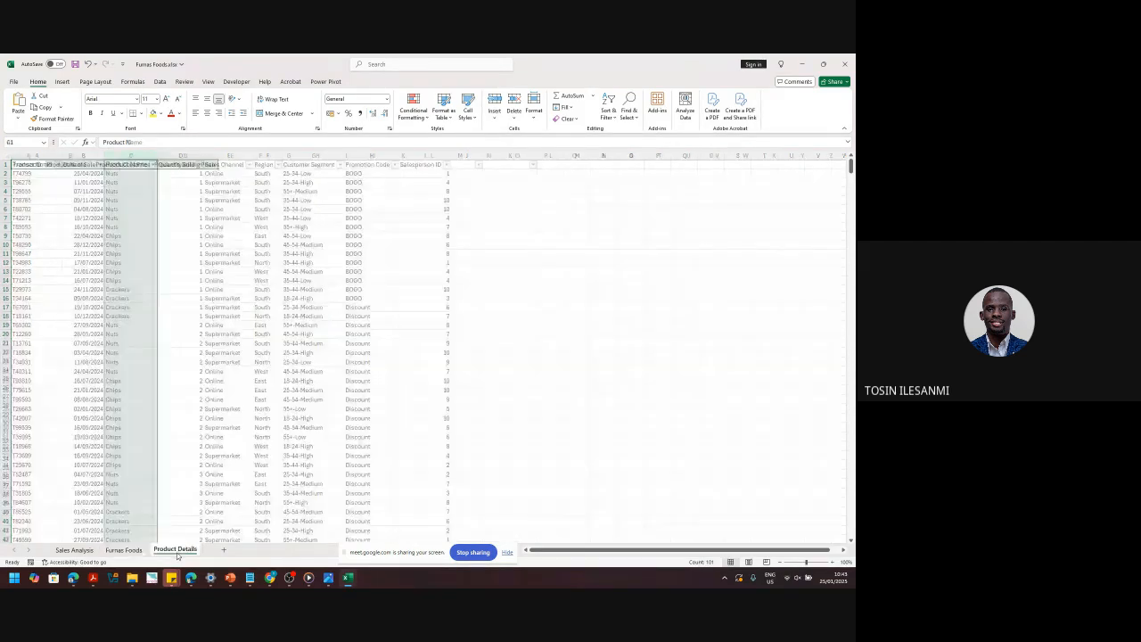
left_click(132, 551)
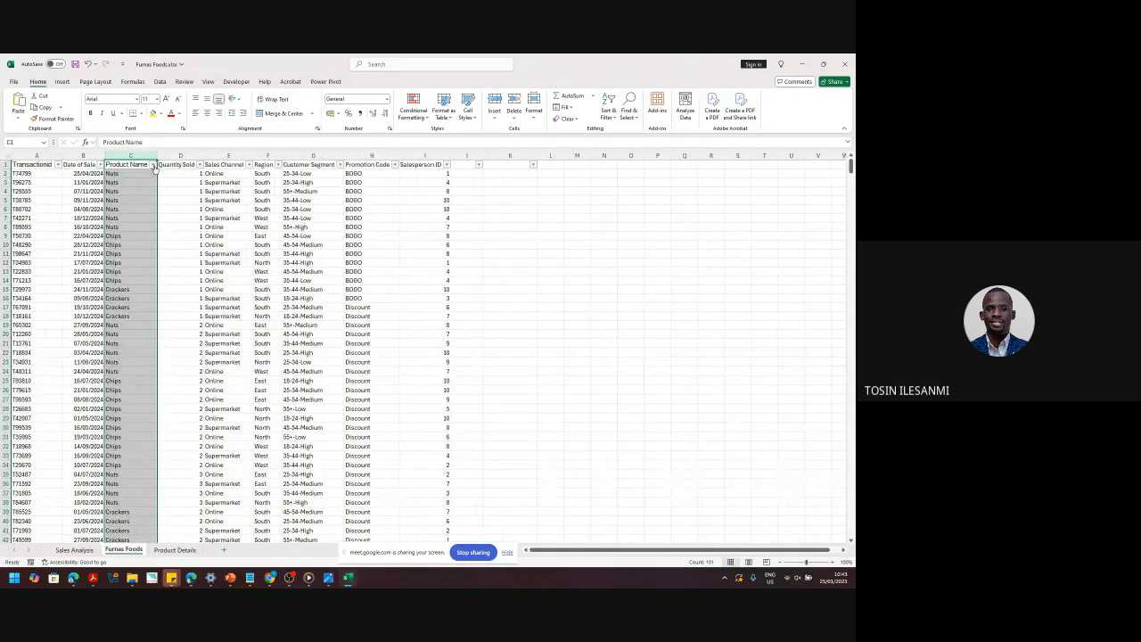
left_click(152, 165)
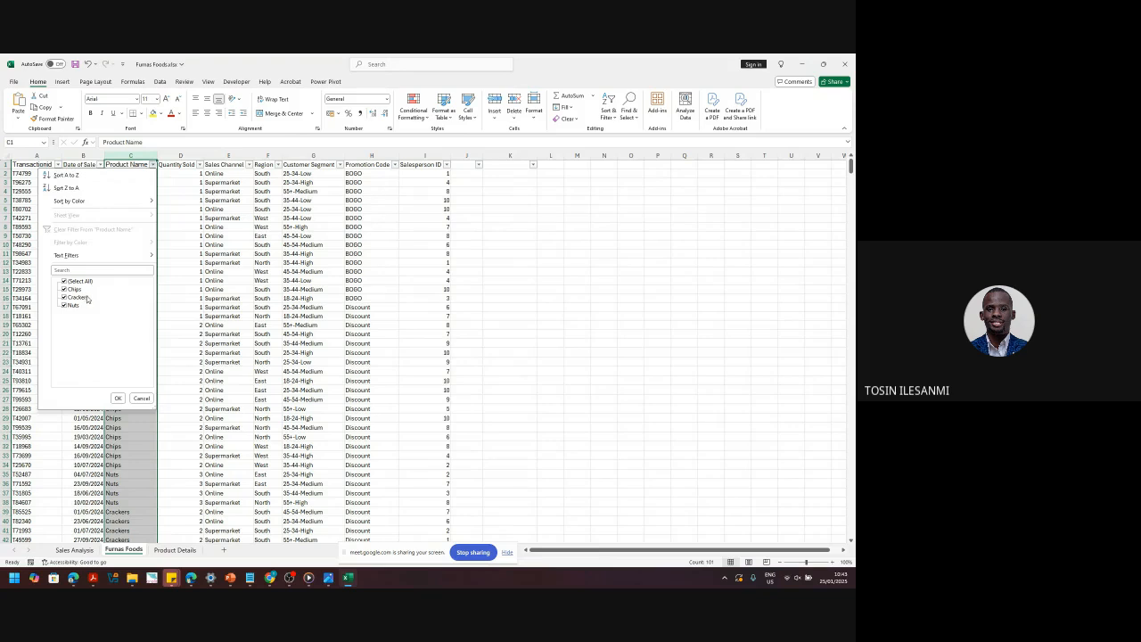
left_click(140, 399)
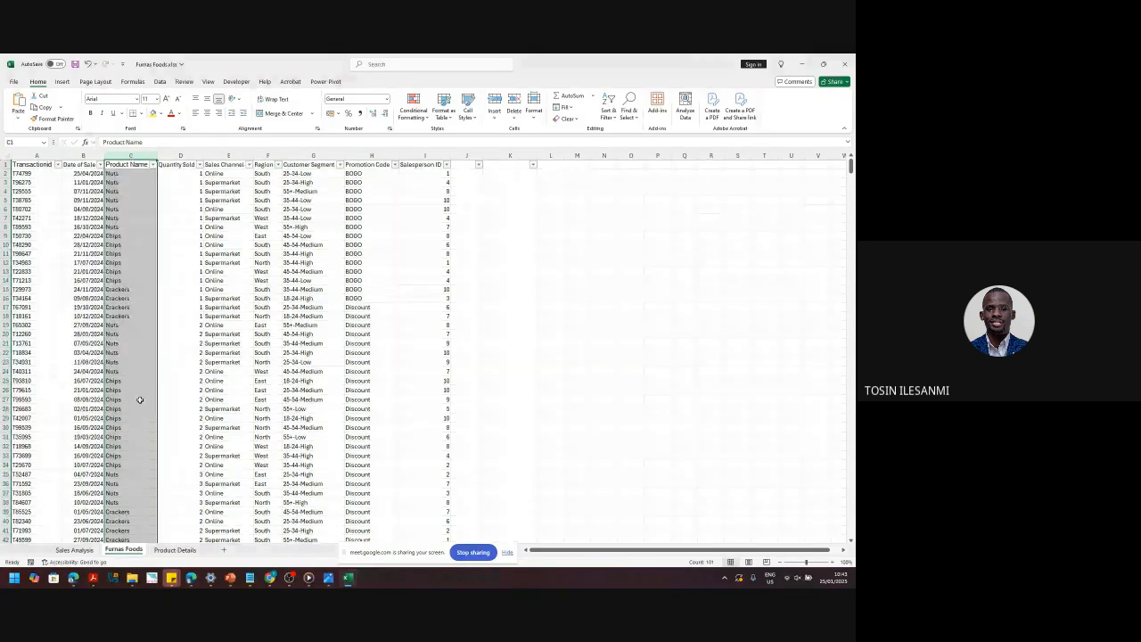
left_click(178, 550)
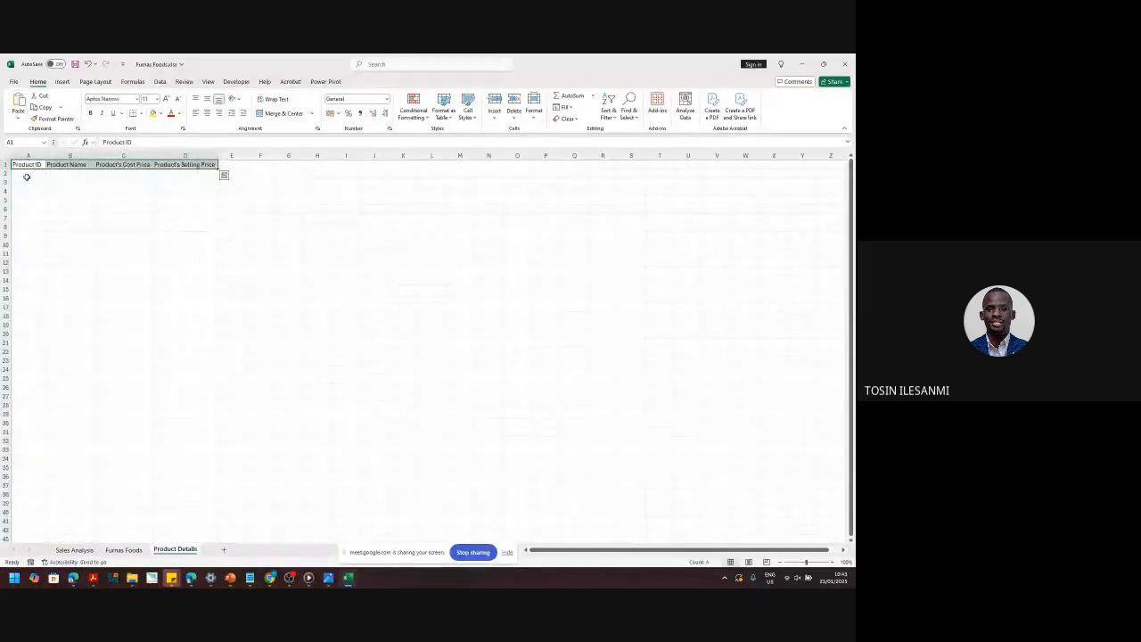
- Enter product IDs P01, P02 and P03 in A2:A4
left_click(27, 175)
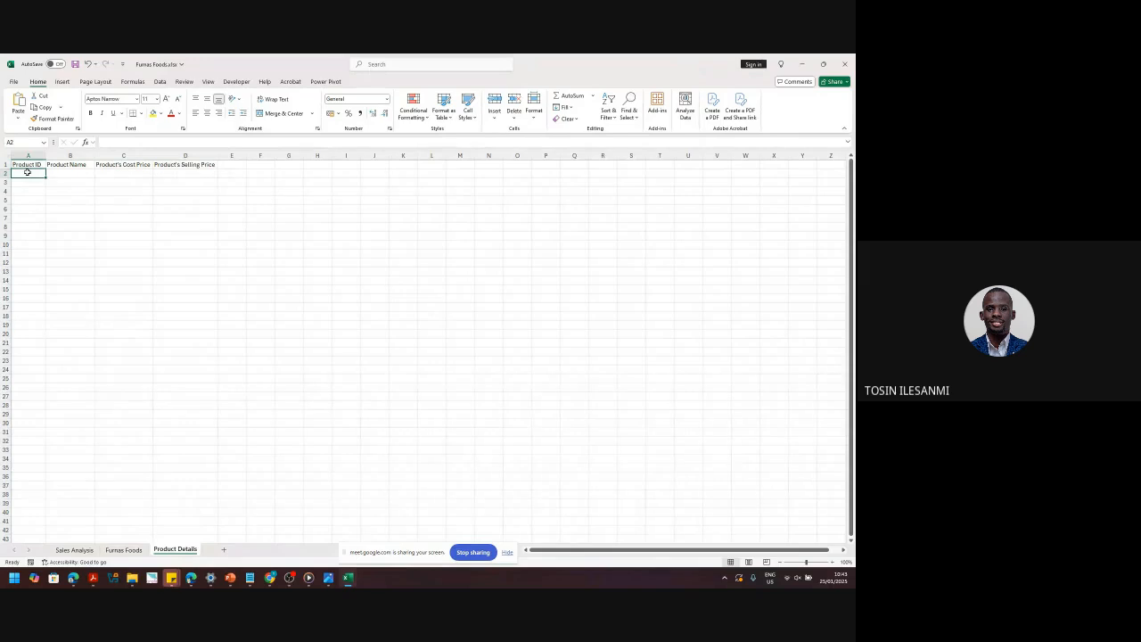
type("P01")
key("Return")
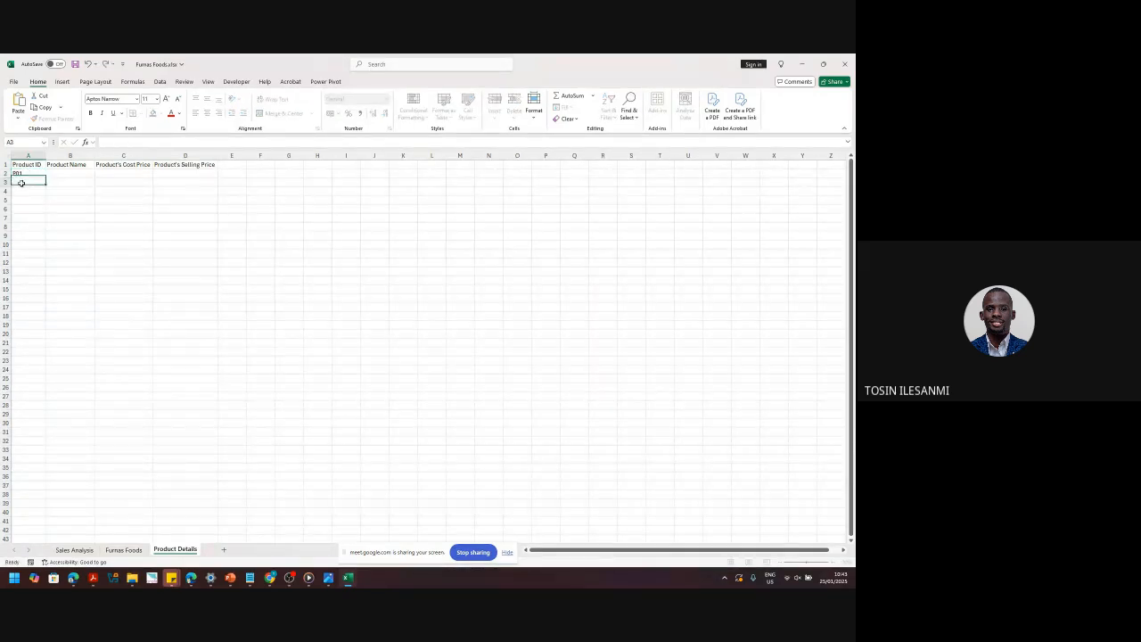
type("P02")
key("Return")
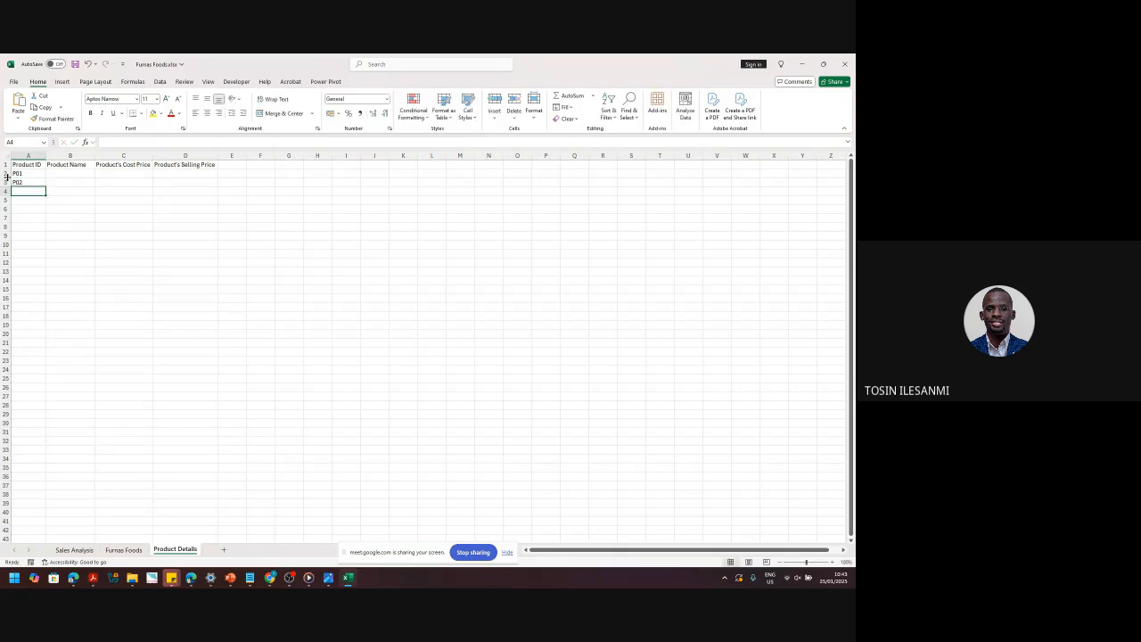
type("P03")
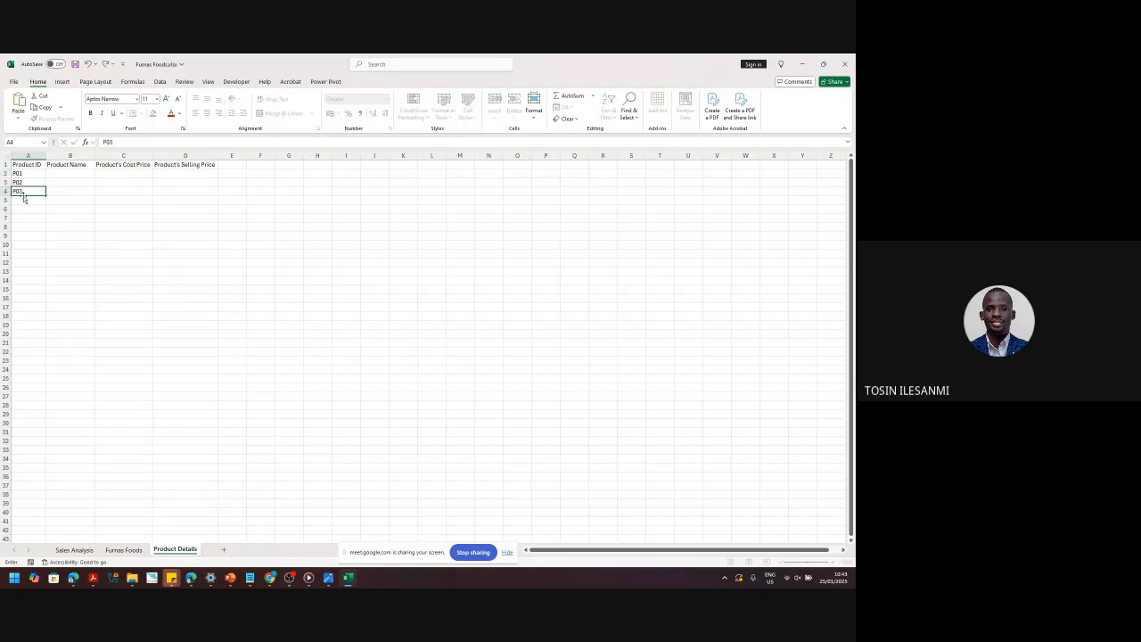
left_click(25, 209)
- Enter product names Nuts, Crackers and Chips in B2:B4
left_click(73, 172)
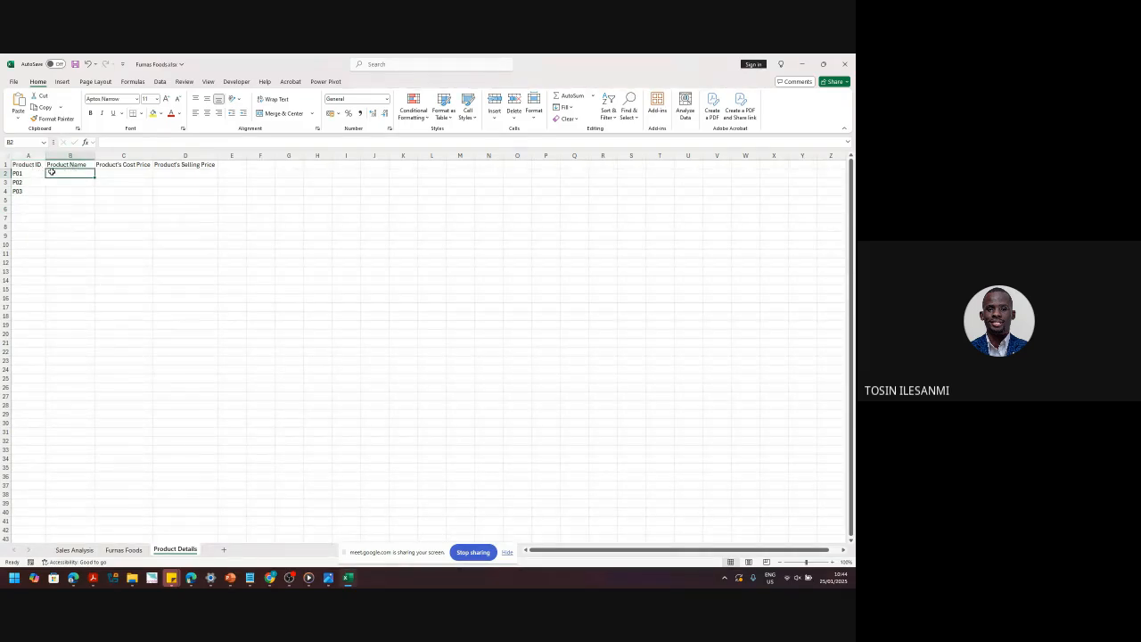
type("Nuts")
key("Return")
type("Crackers")
key("Return")
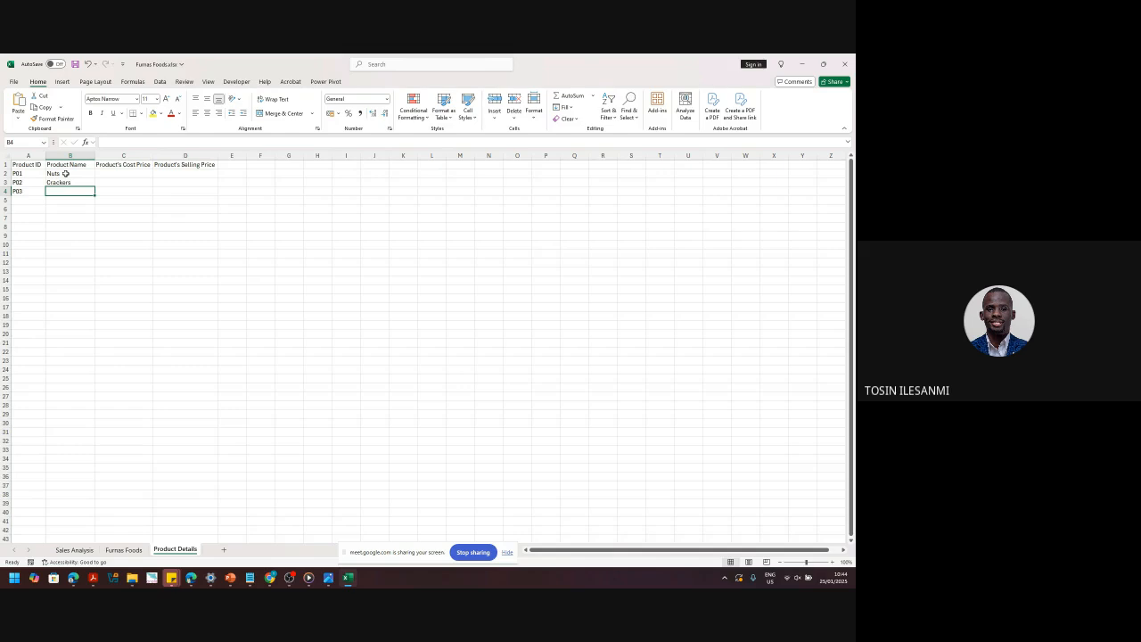
type("Chi")
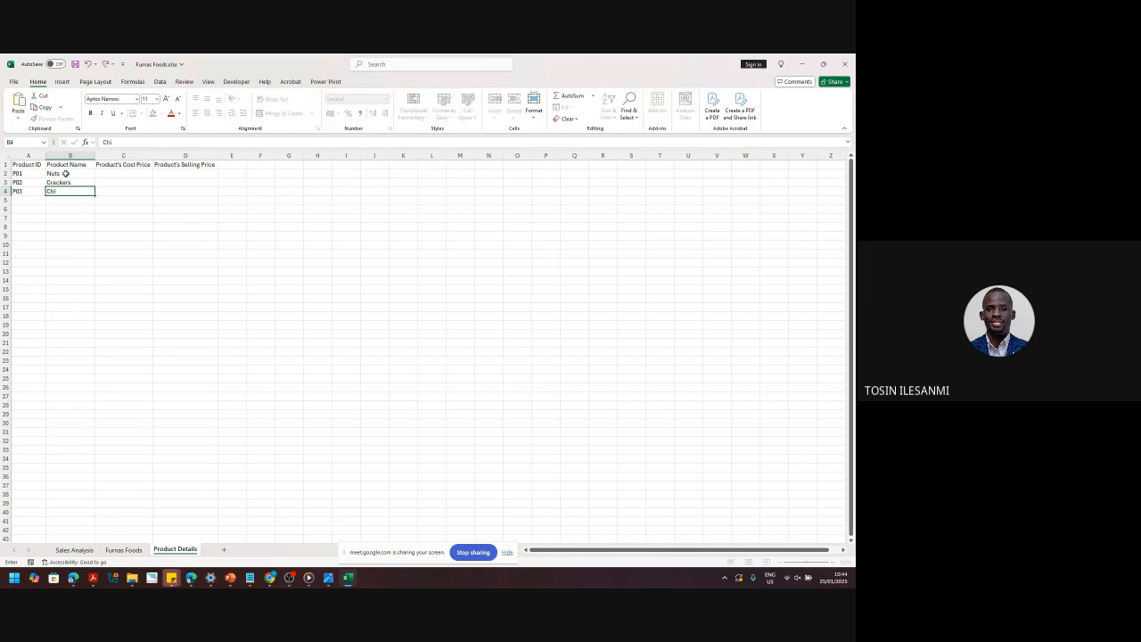
type("ps")
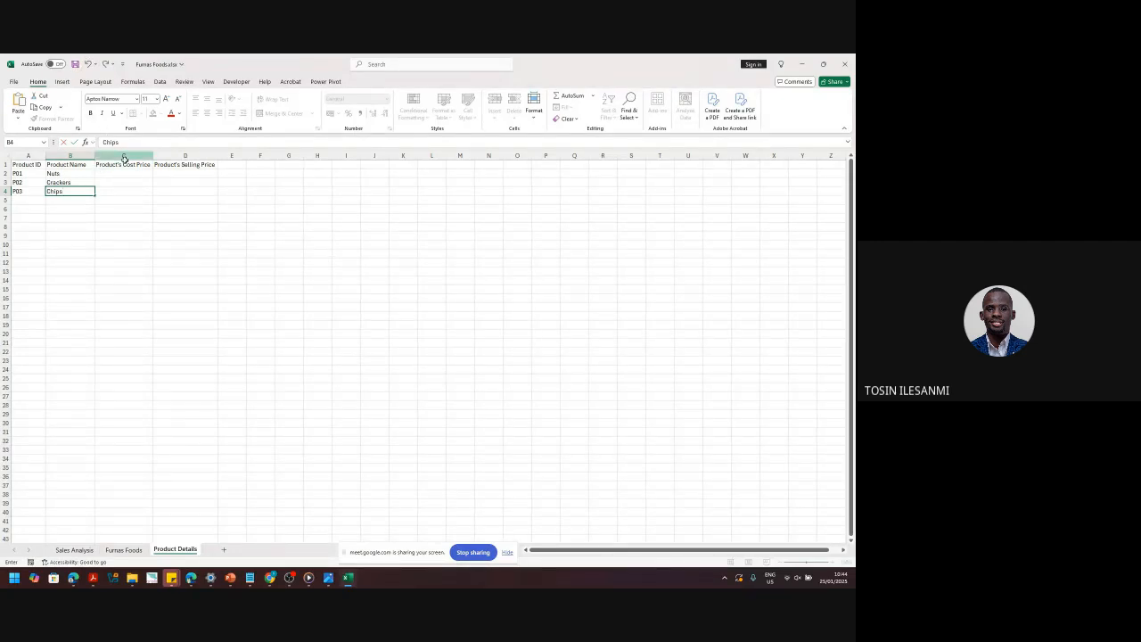
- Enter cost prices 1300, 1700 and 2100 in C2:C4 for Nuts, Crackers and Chips
left_click(127, 175)
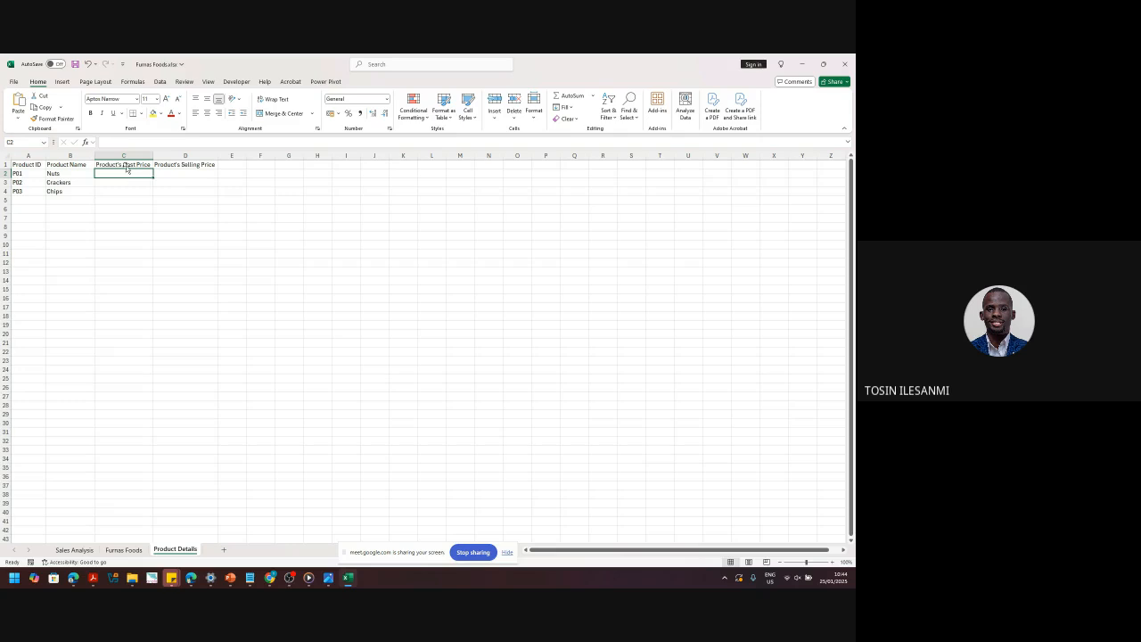
type("1300")
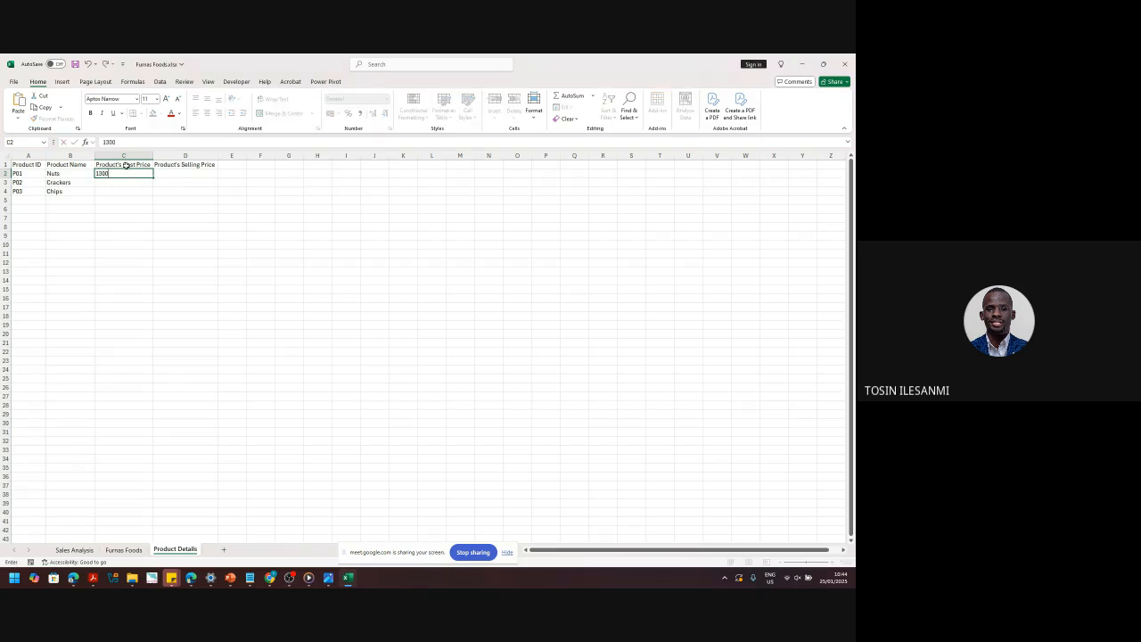
left_click(125, 182)
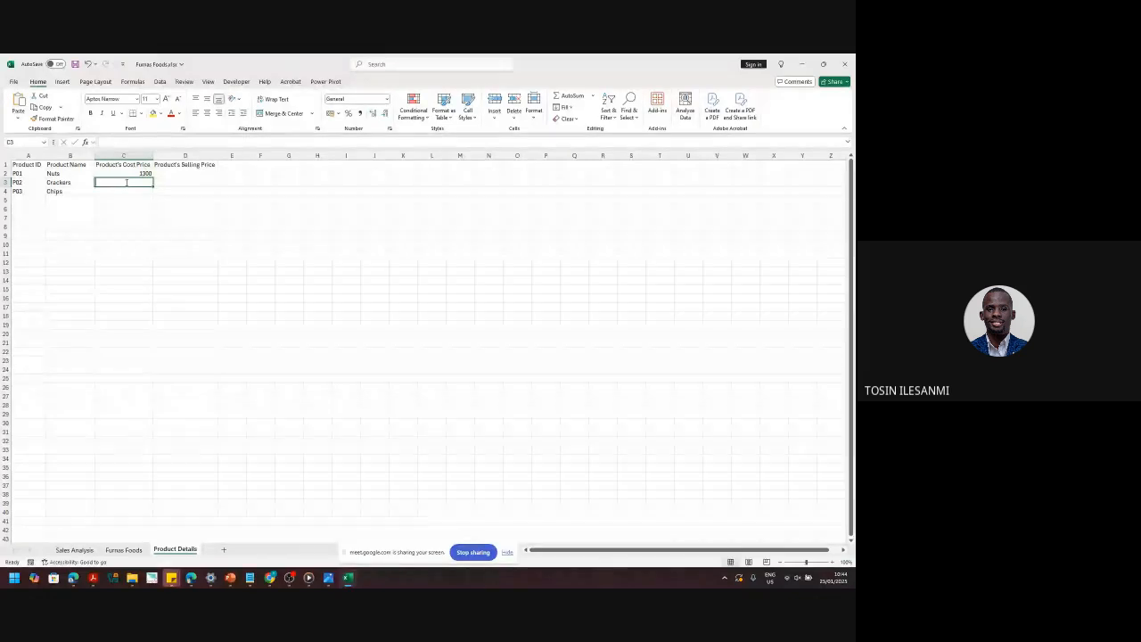
type("1700")
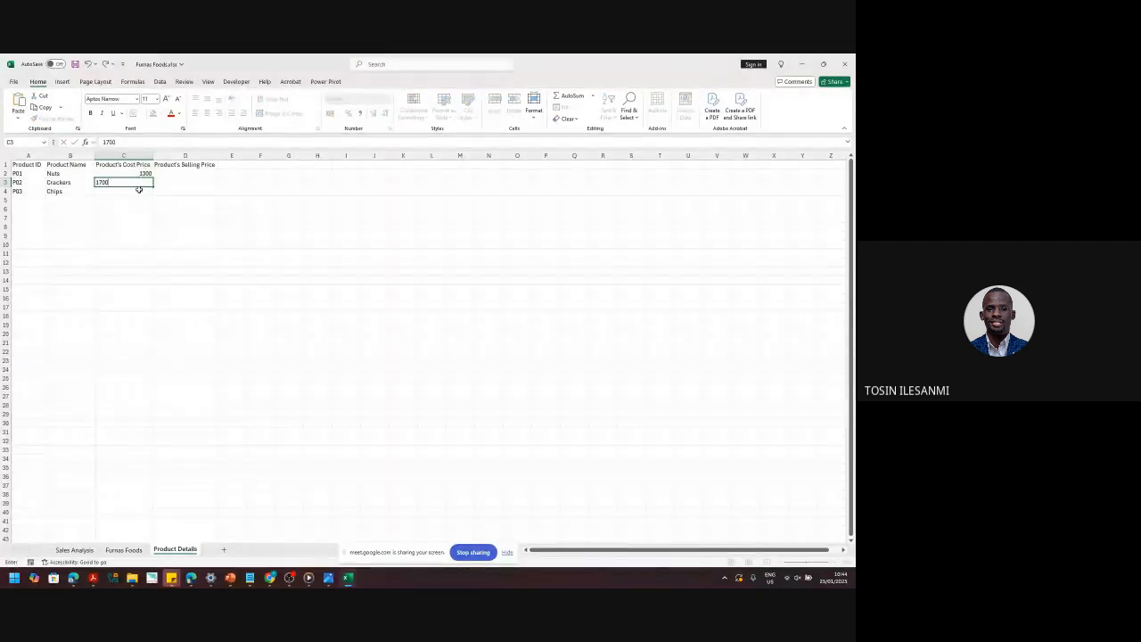
left_click(136, 191)
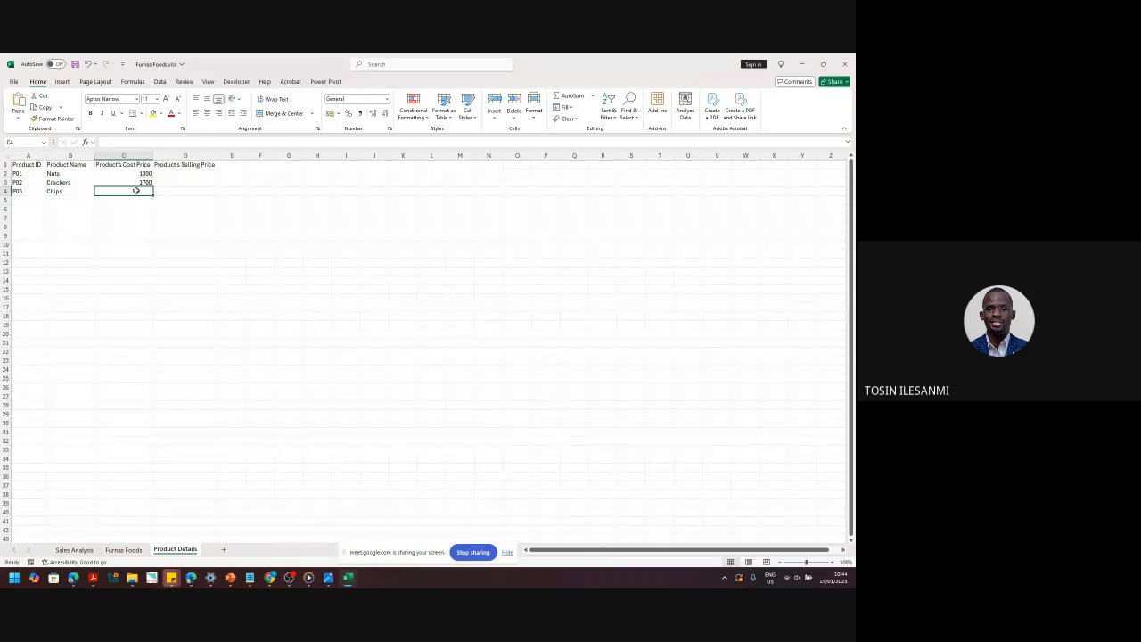
type("2100")
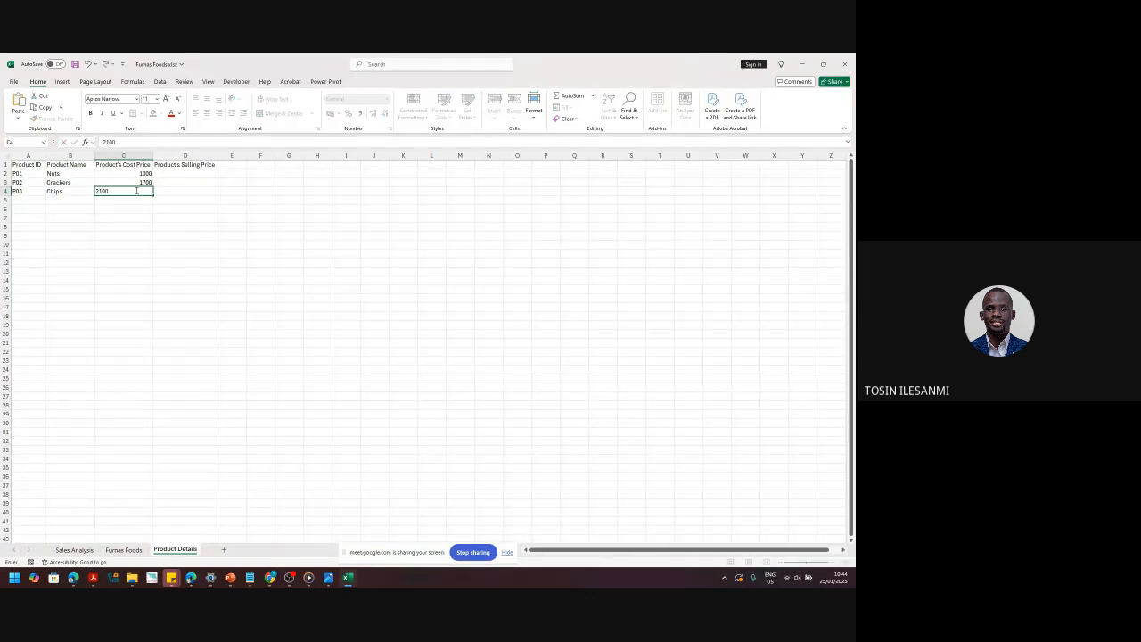
key("Return")
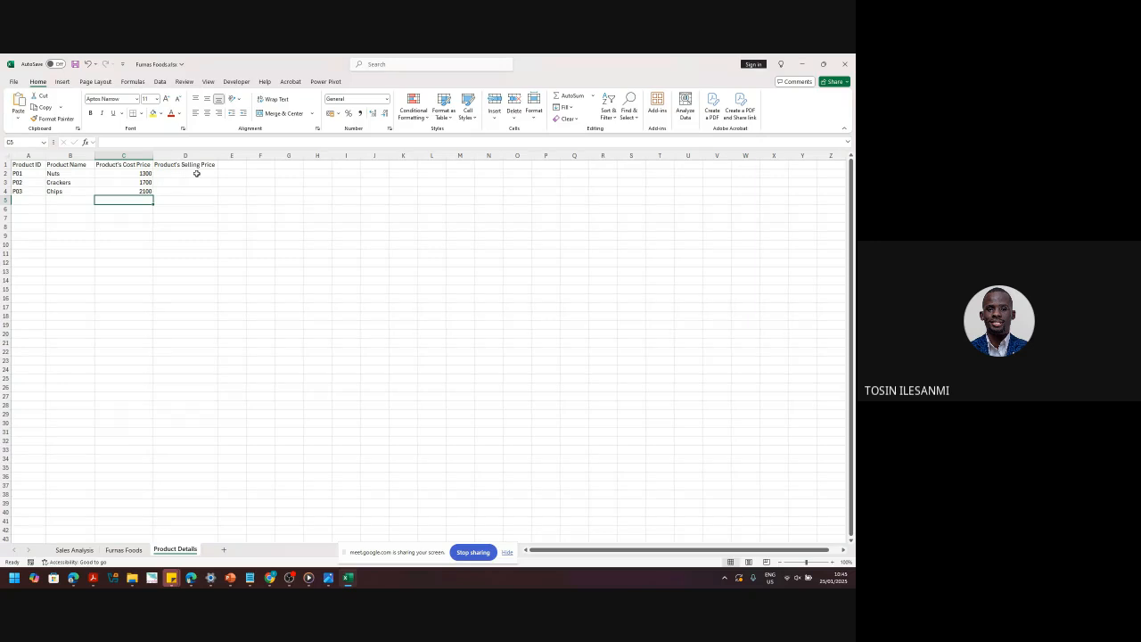
left_click(197, 173)
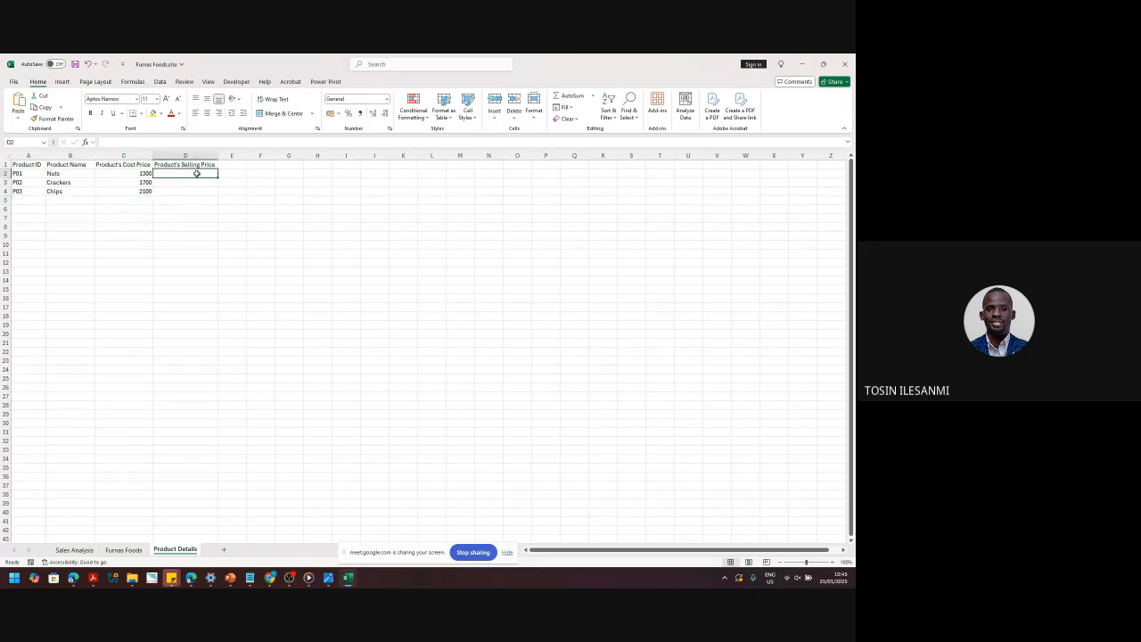
- Enter selling prices 1500, 1900 and 2300 in D2:D4 and save the workbook
type("1500")
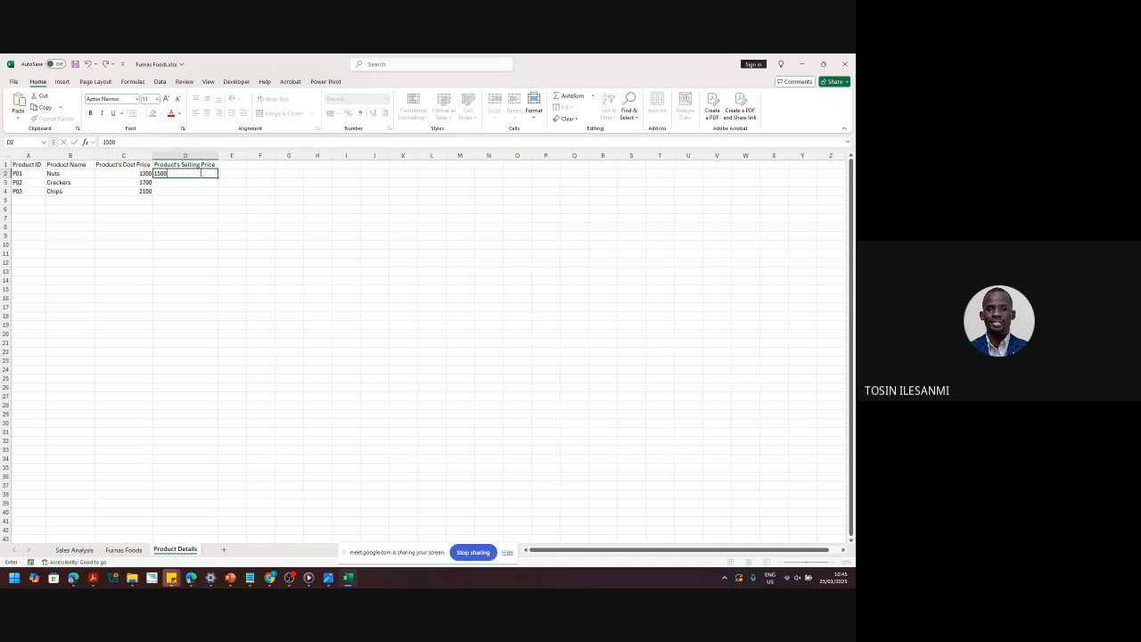
key("Return")
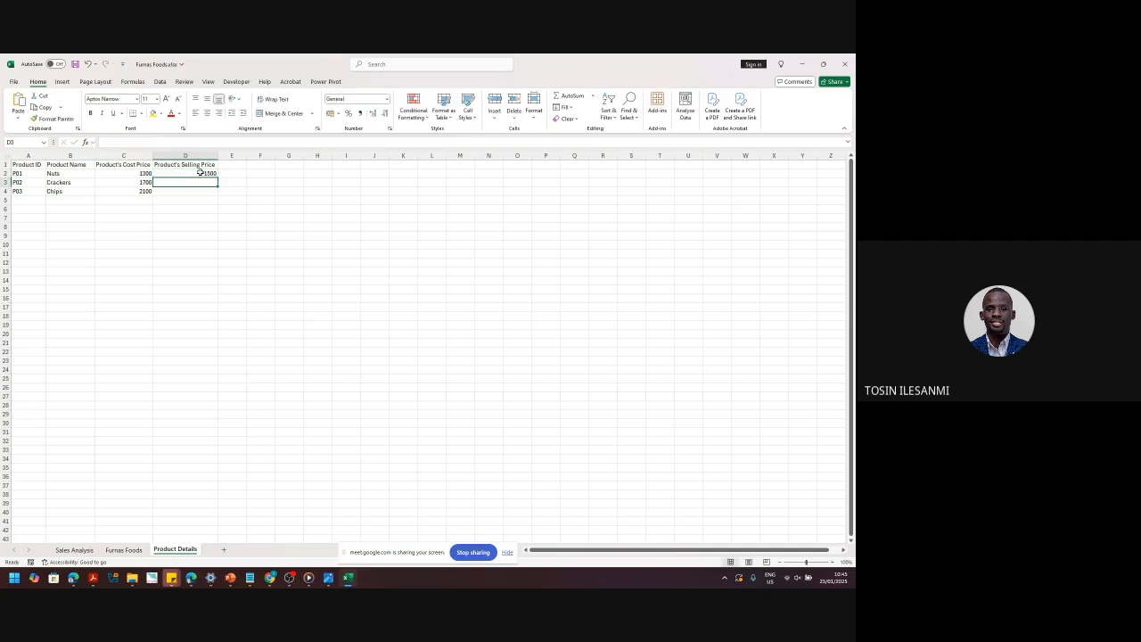
type("1900")
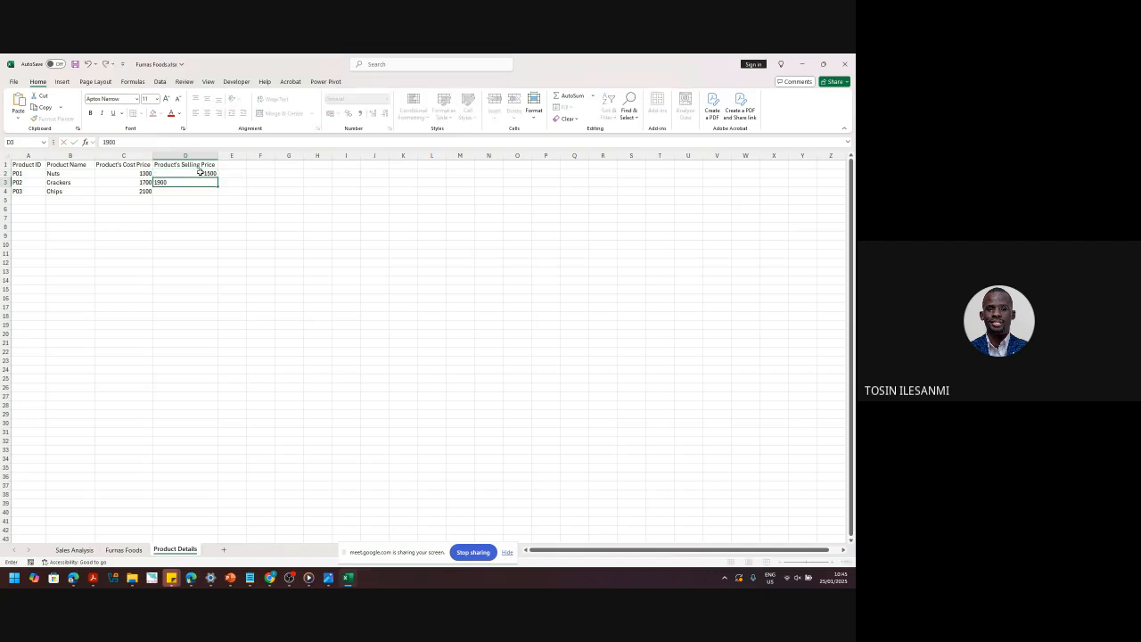
key("Return")
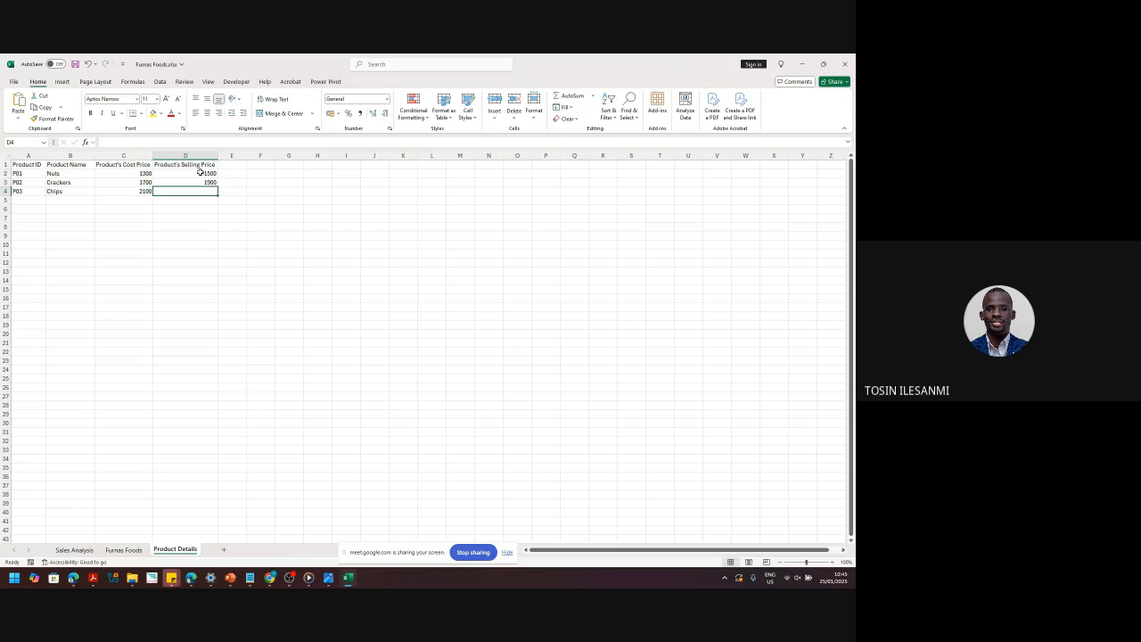
type("2")
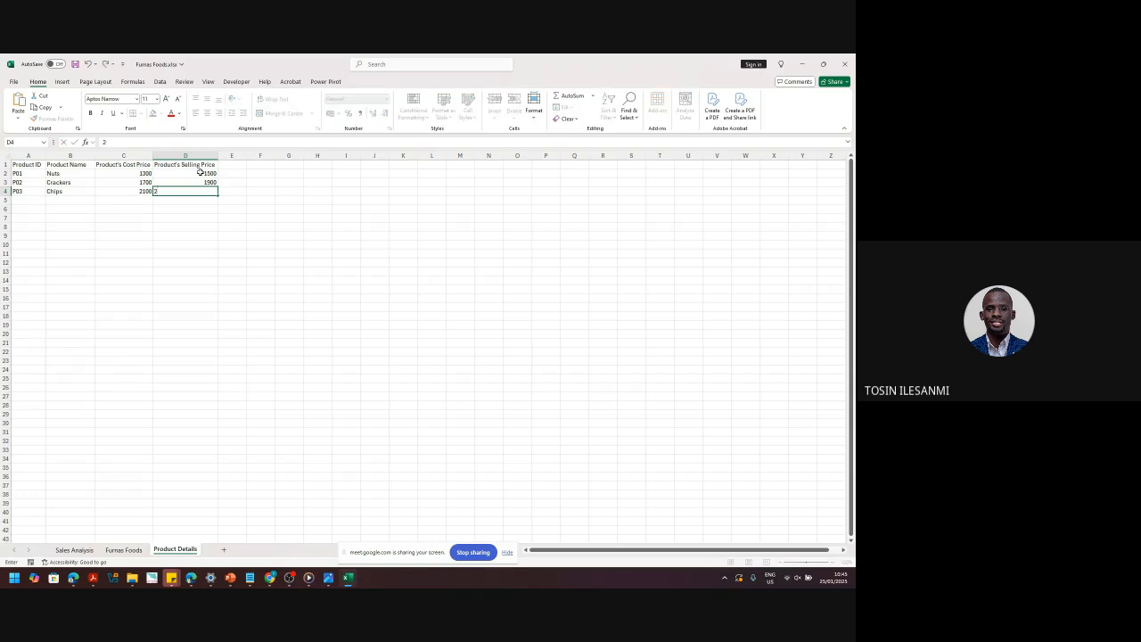
type("0300")
key("Return")
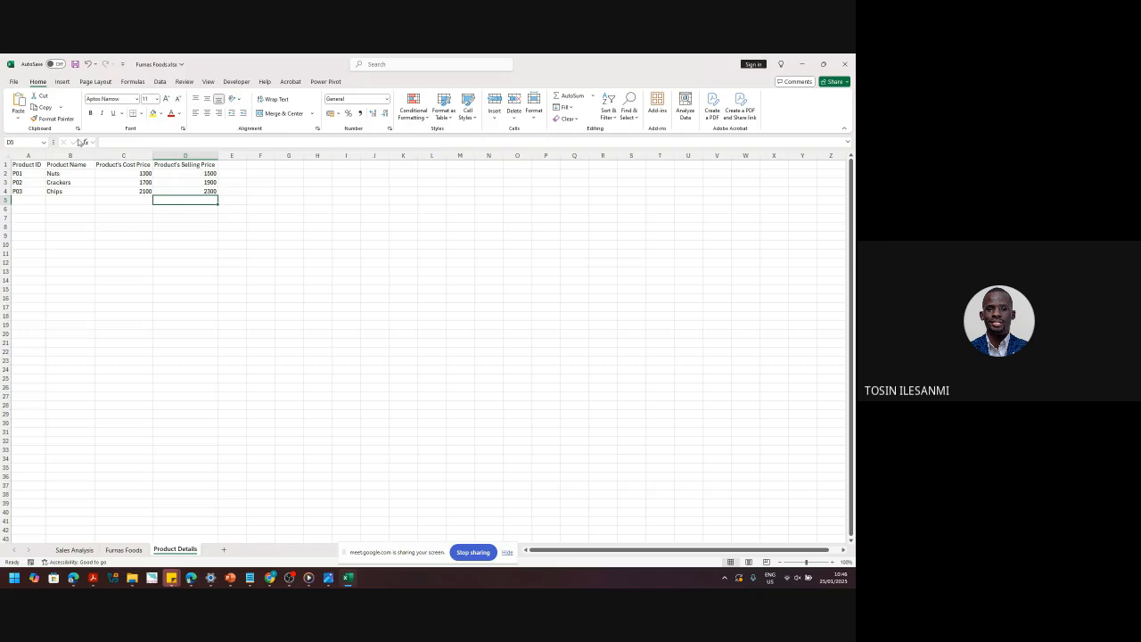
key("ctrl+s")
- Compare the Product Details table with the Furnas Foods sheet, ending on Product Name cell C2
left_click_drag(23, 167, 218, 222)
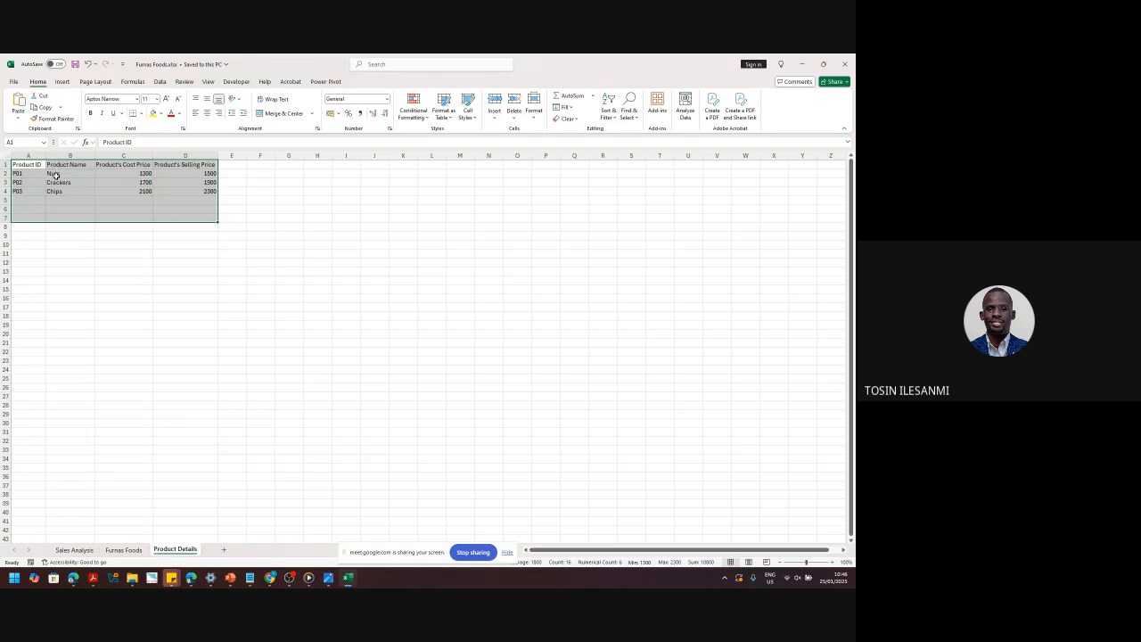
left_click(132, 550)
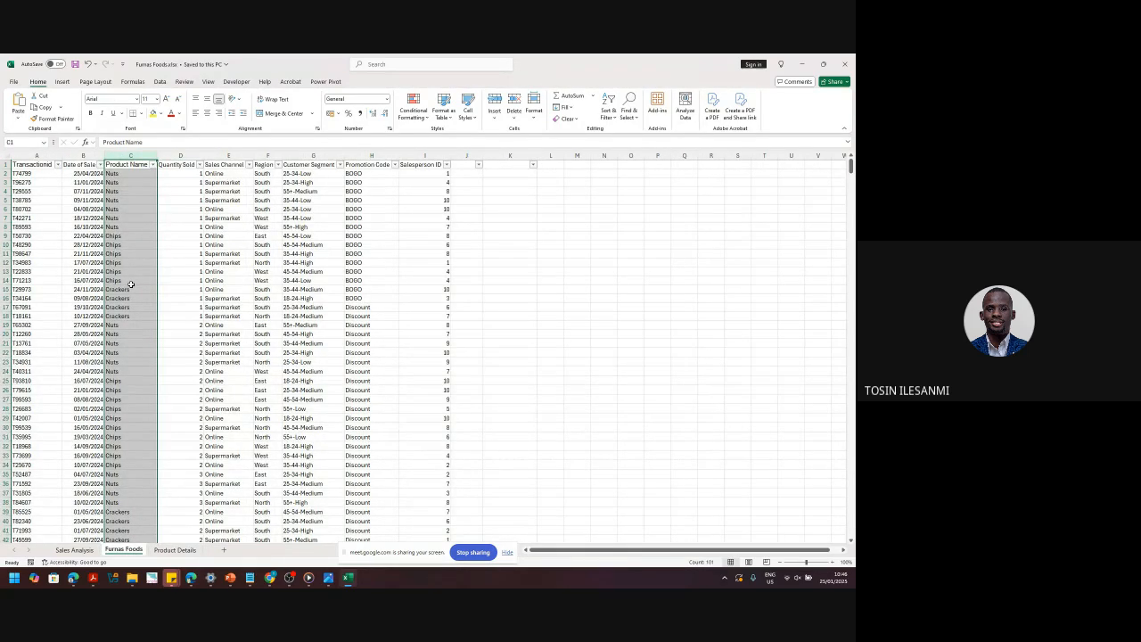
left_click(127, 174)
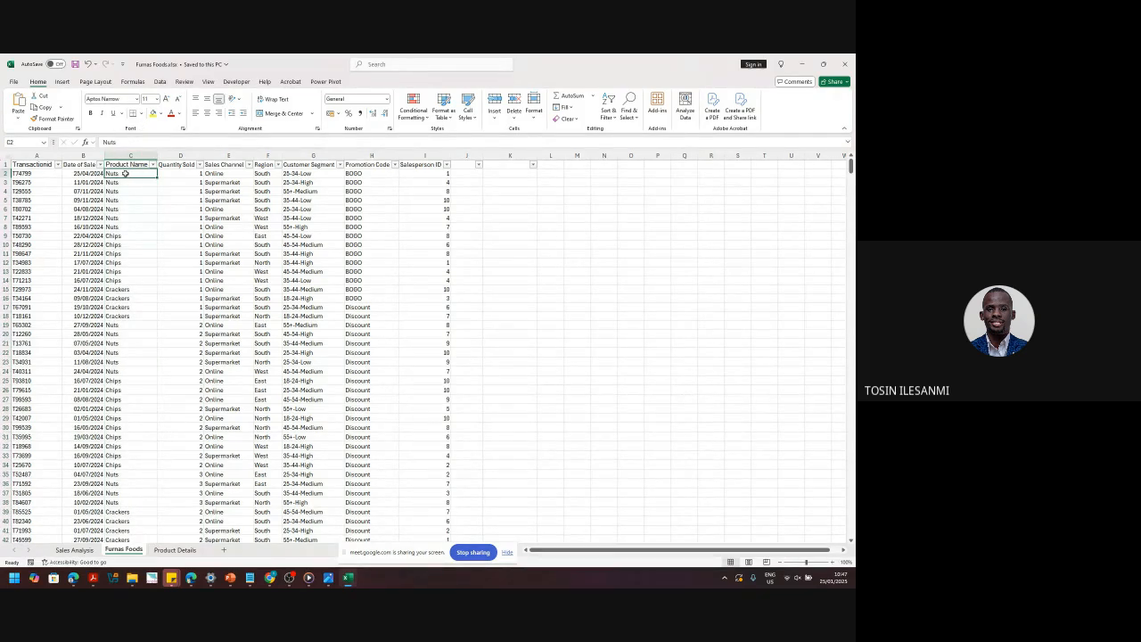
left_click(175, 549)
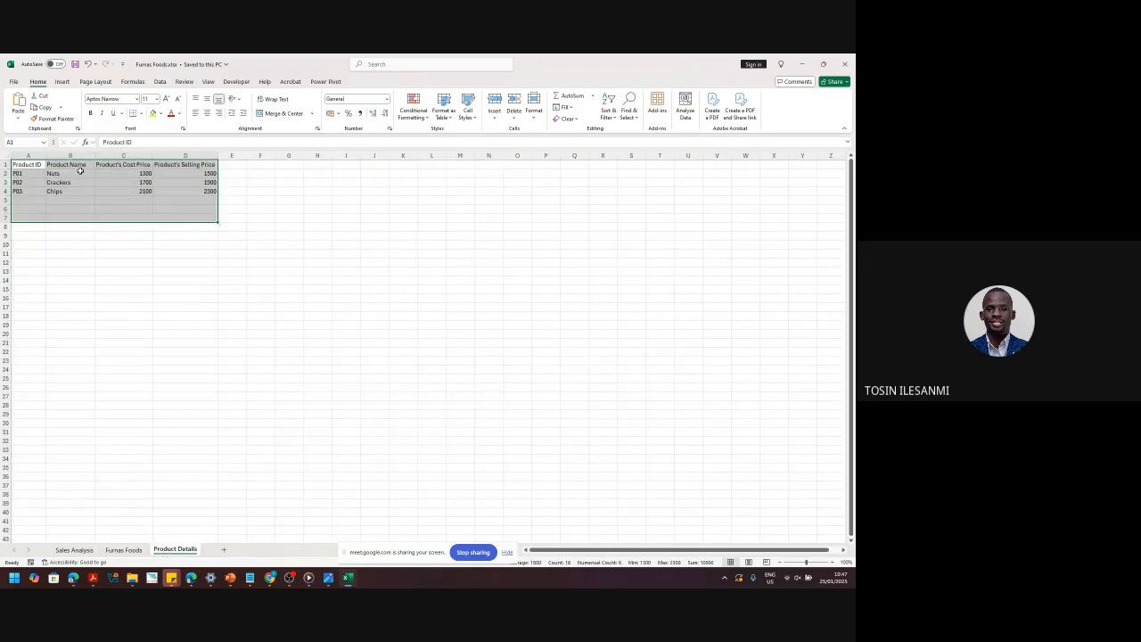
left_click_drag(51, 172, 203, 168)
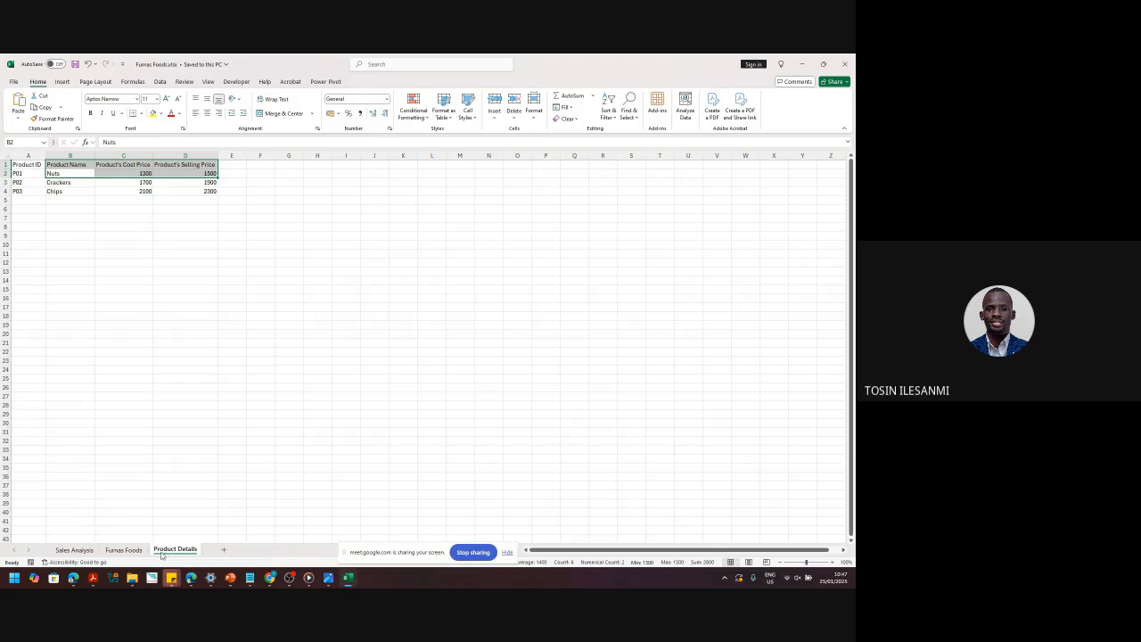
left_click(124, 550)
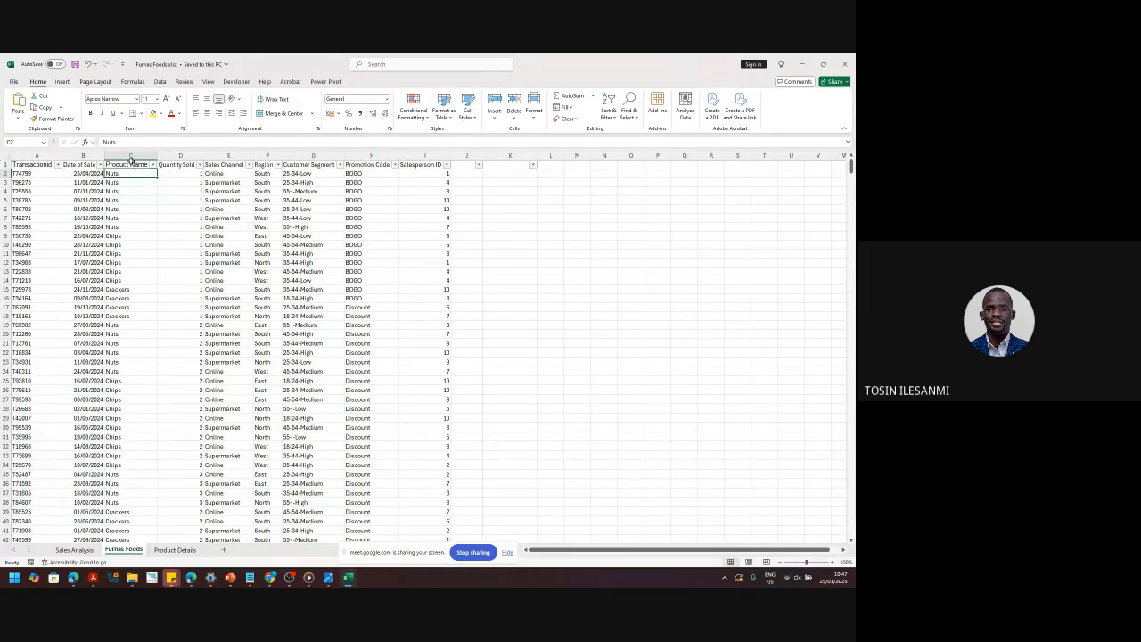
left_click(130, 159)
left_click(123, 174)
- Replace all Nuts entries in the Product Name column with P01
key("ctrl+c")
key("ctrl+f")
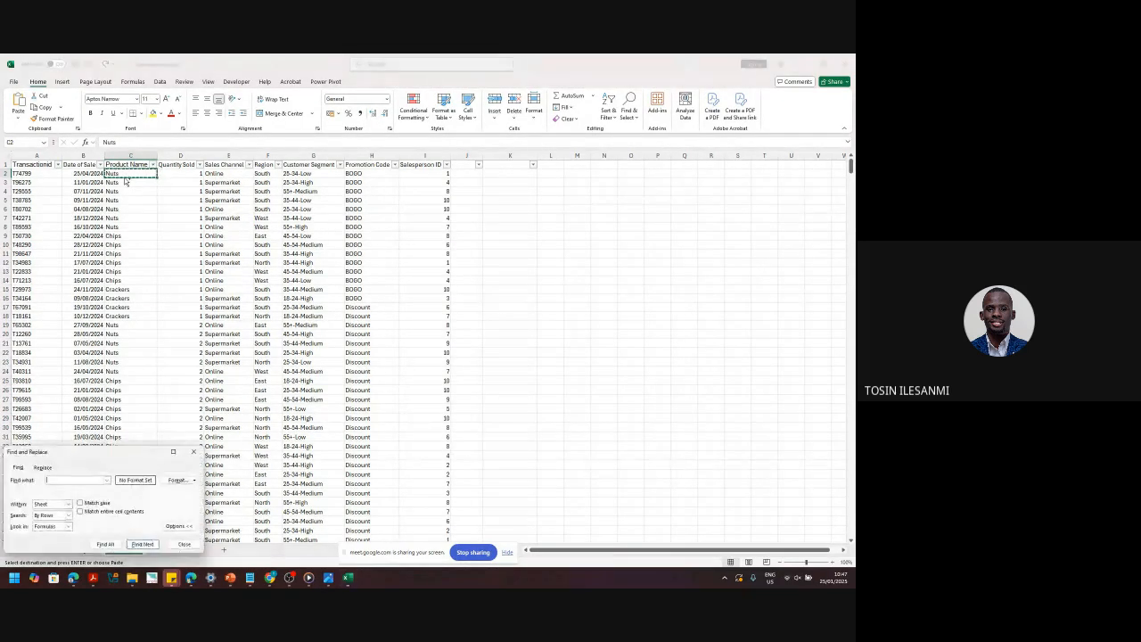
left_click_drag(110, 454, 265, 303)
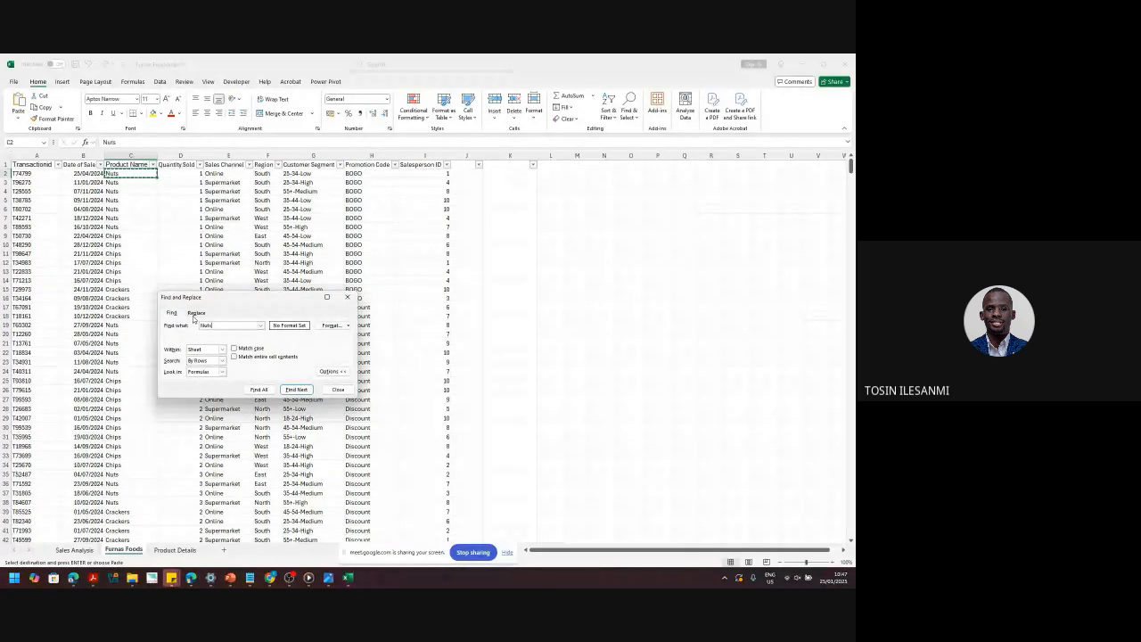
left_click(196, 313)
left_click(220, 337)
type("P01")
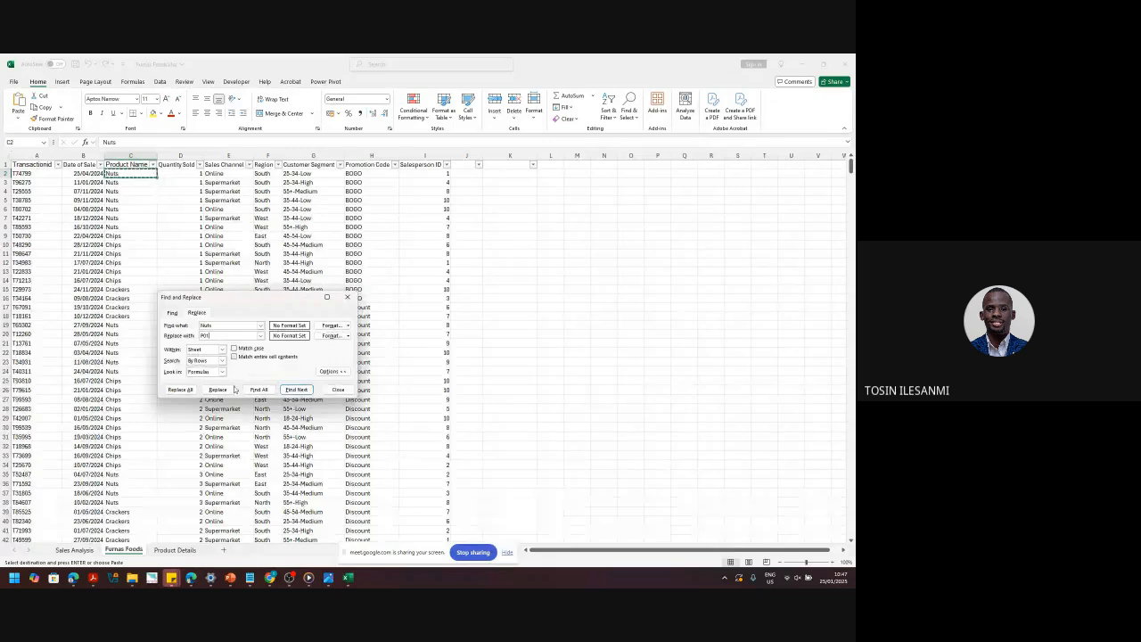
left_click(180, 389)
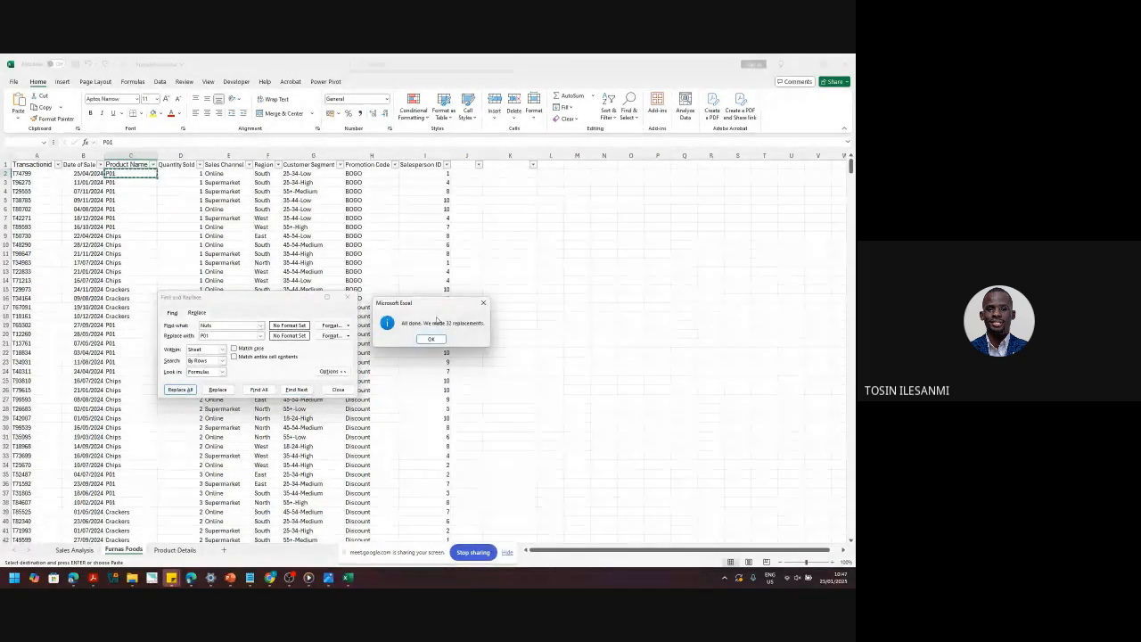
left_click(430, 339)
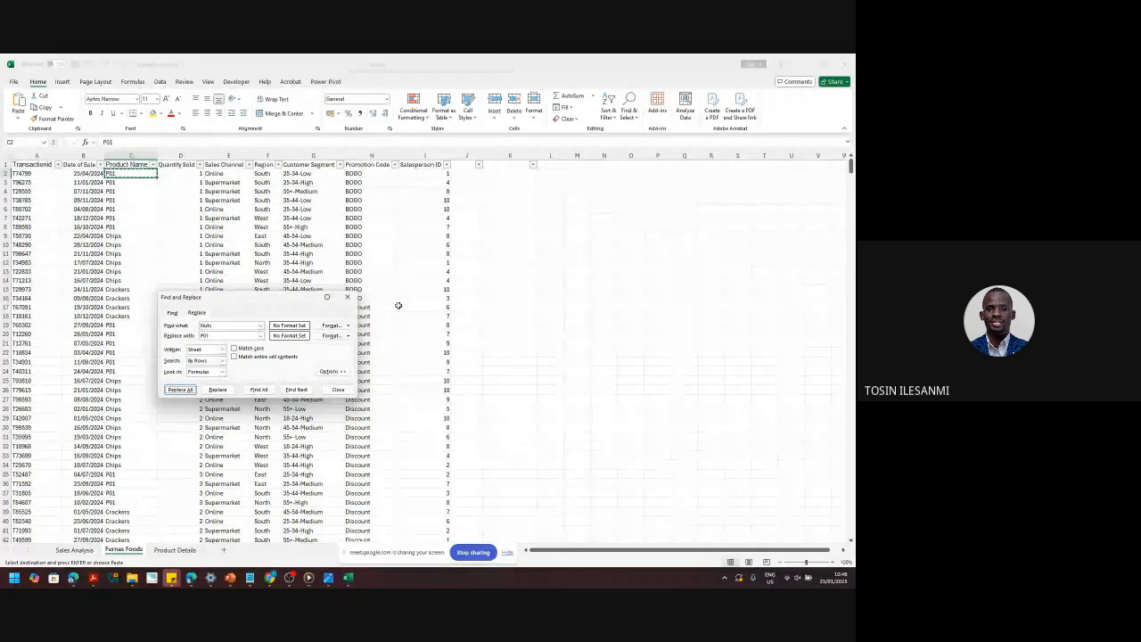
- Replace all Crackers entries with P02, checking the IDs on Product Details
left_click(217, 327)
double_click(216, 326)
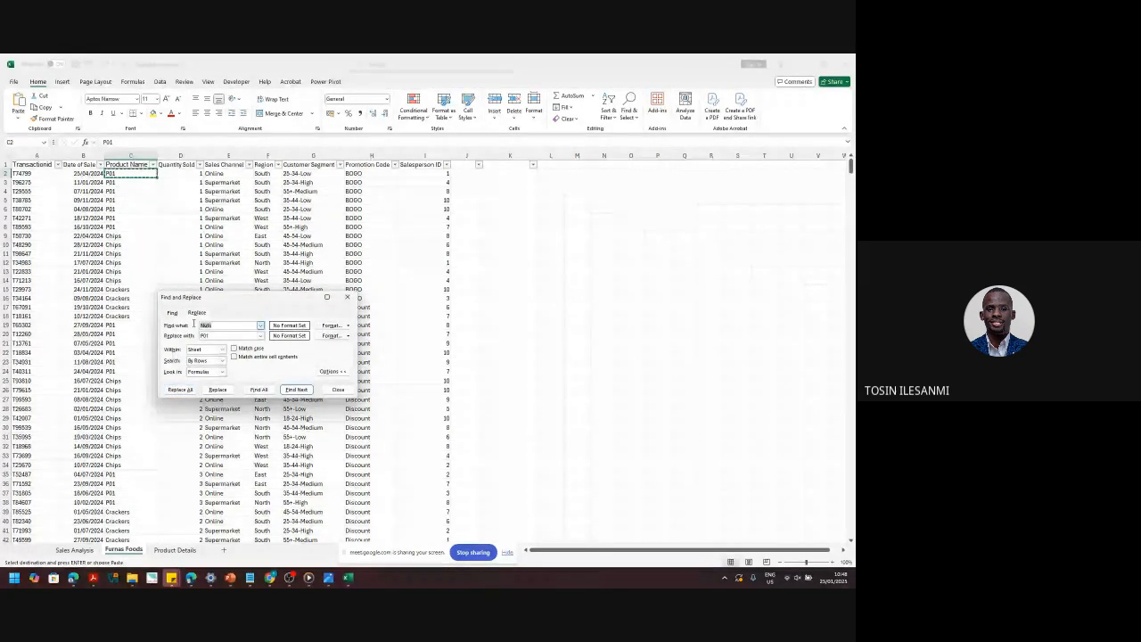
left_click(158, 550)
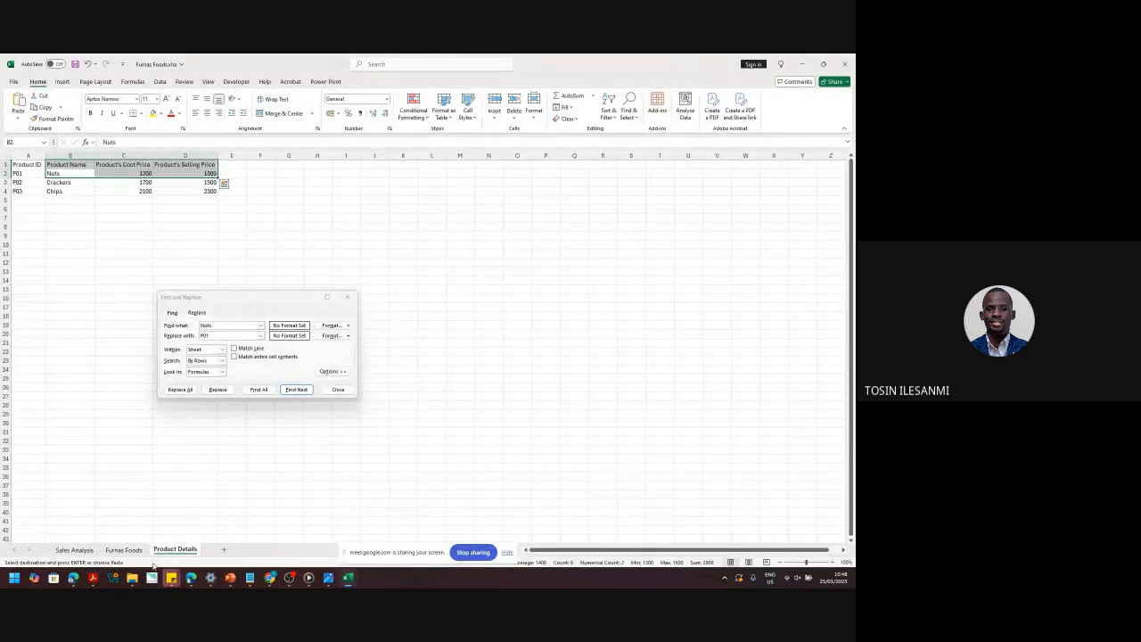
left_click(123, 550)
left_click(186, 319)
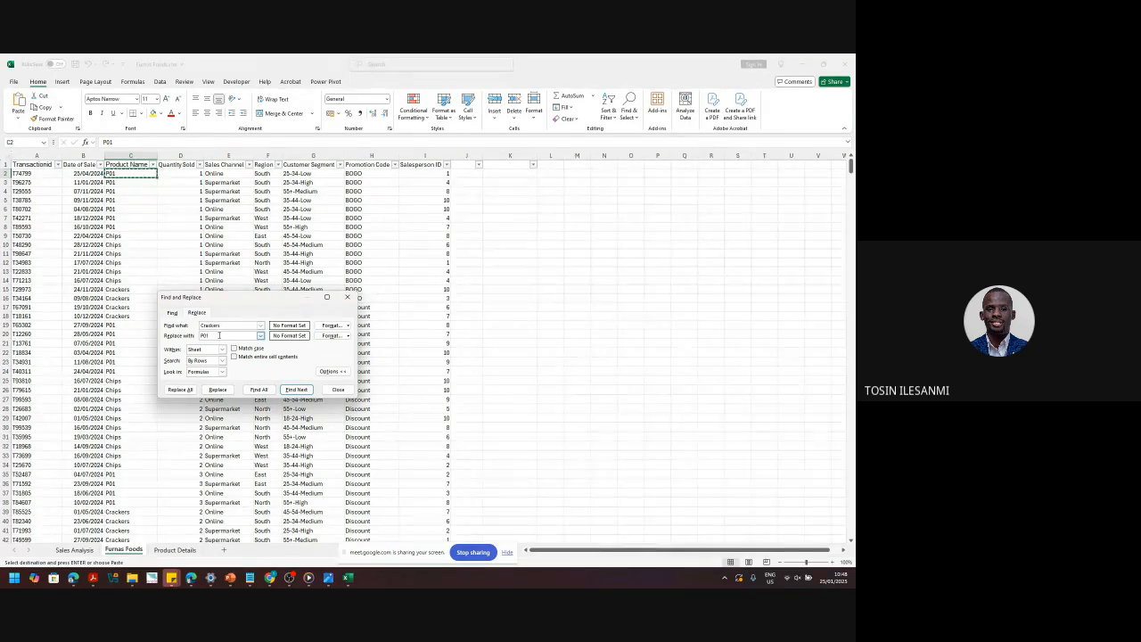
left_click(181, 389)
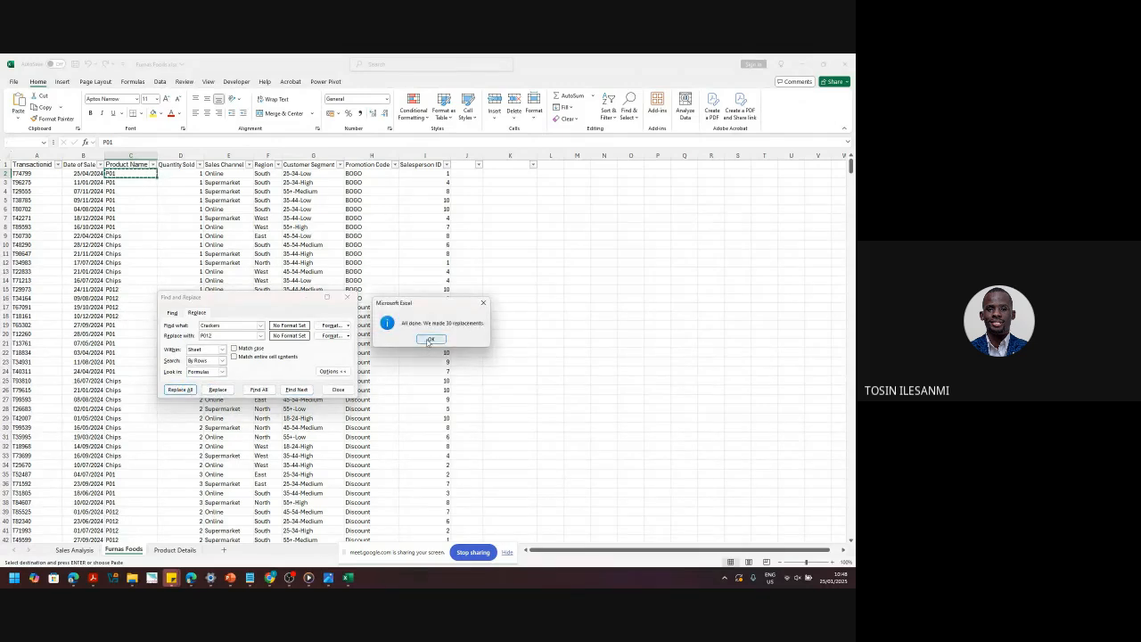
left_click(430, 340)
- Replace all Chips entries with P03
key("BackSpace")
key("BackSpace")
key("BackSpace")
key("BackSpace")
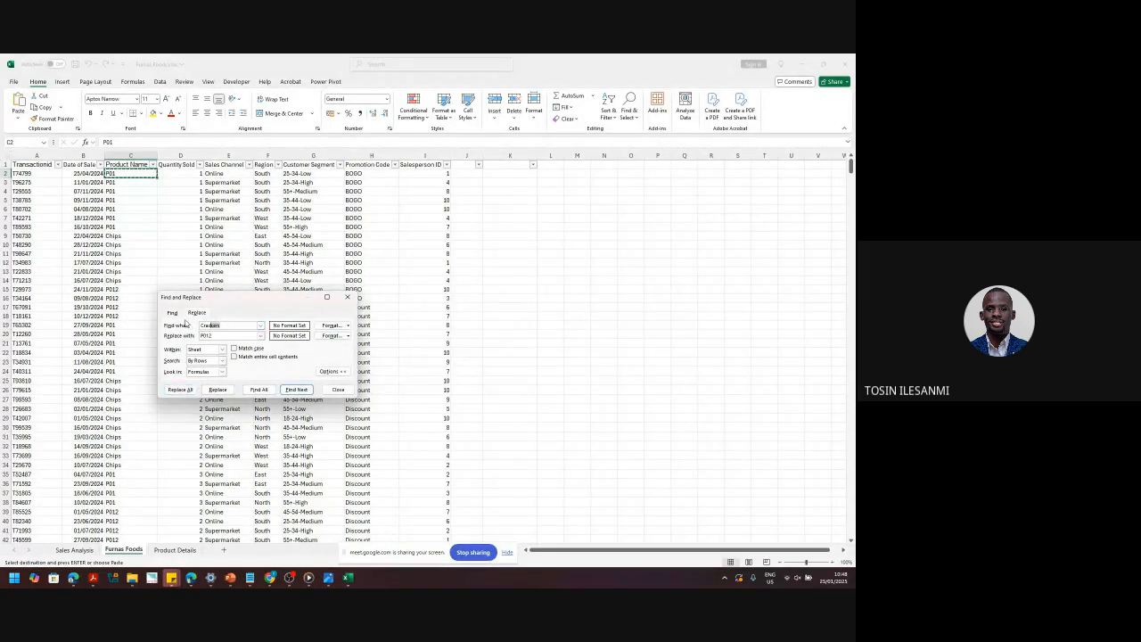
key("BackSpace")
type("h")
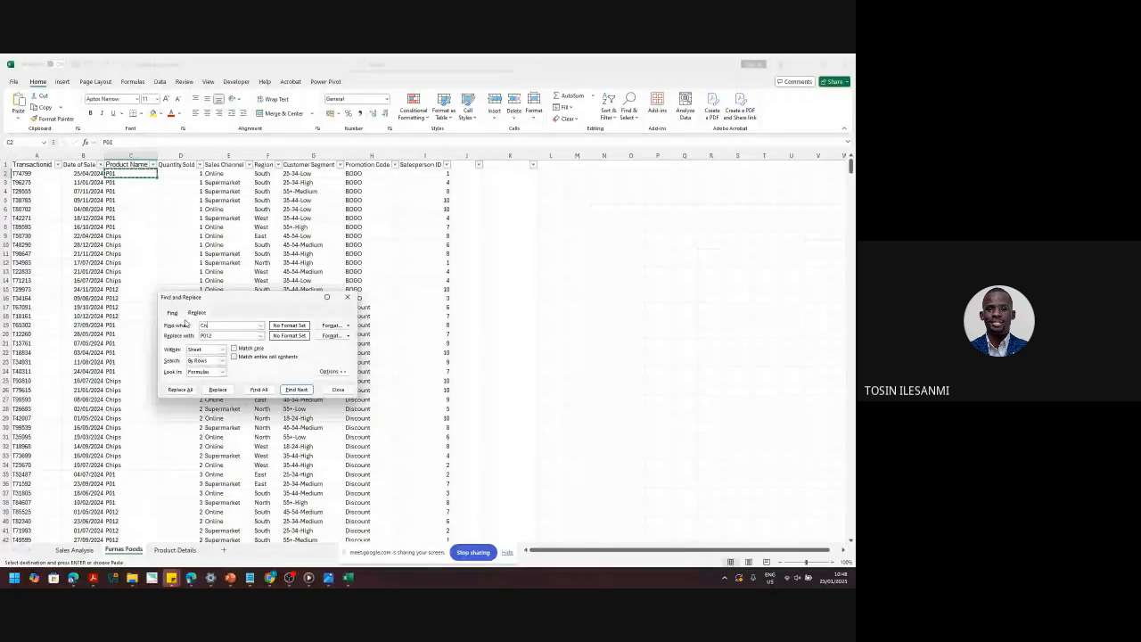
type("i")
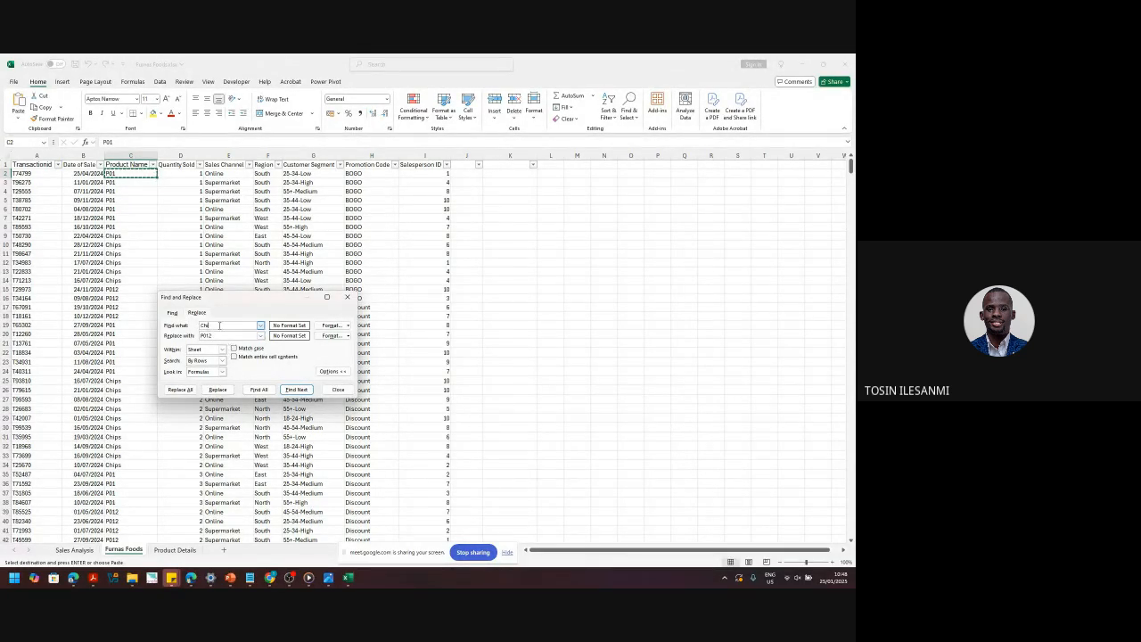
type("psracke")
key("BackSpace")
key("BackSpace")
left_click(183, 390)
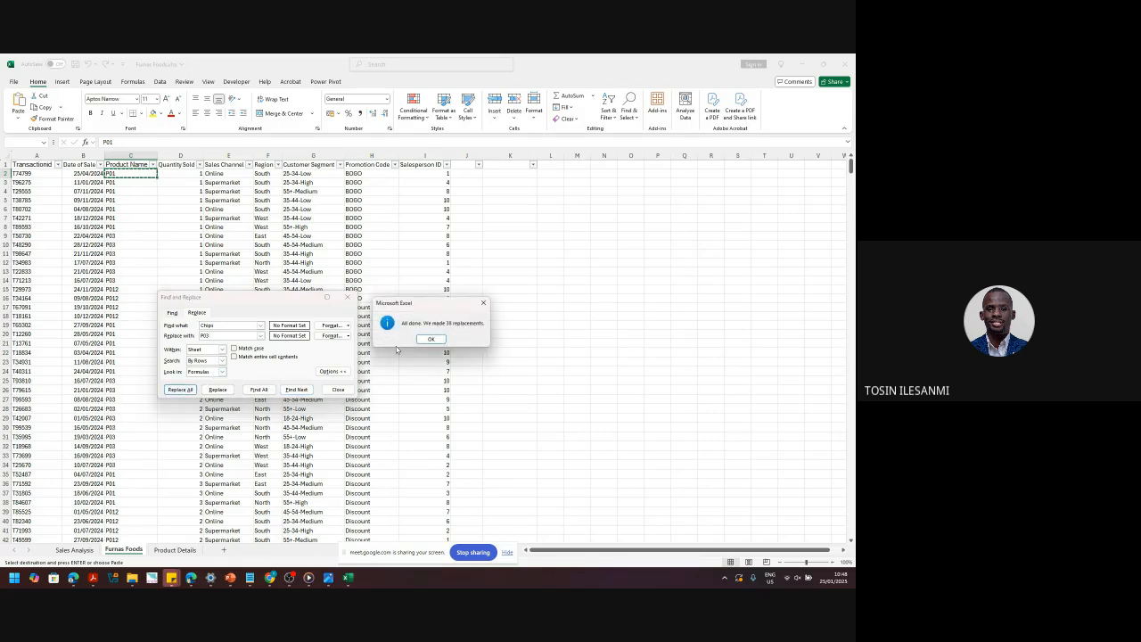
left_click(436, 342)
- Correct the stray P012 entries to P02, close Find and Replace, and save
left_click_drag(217, 326, 180, 325)
type("P012")
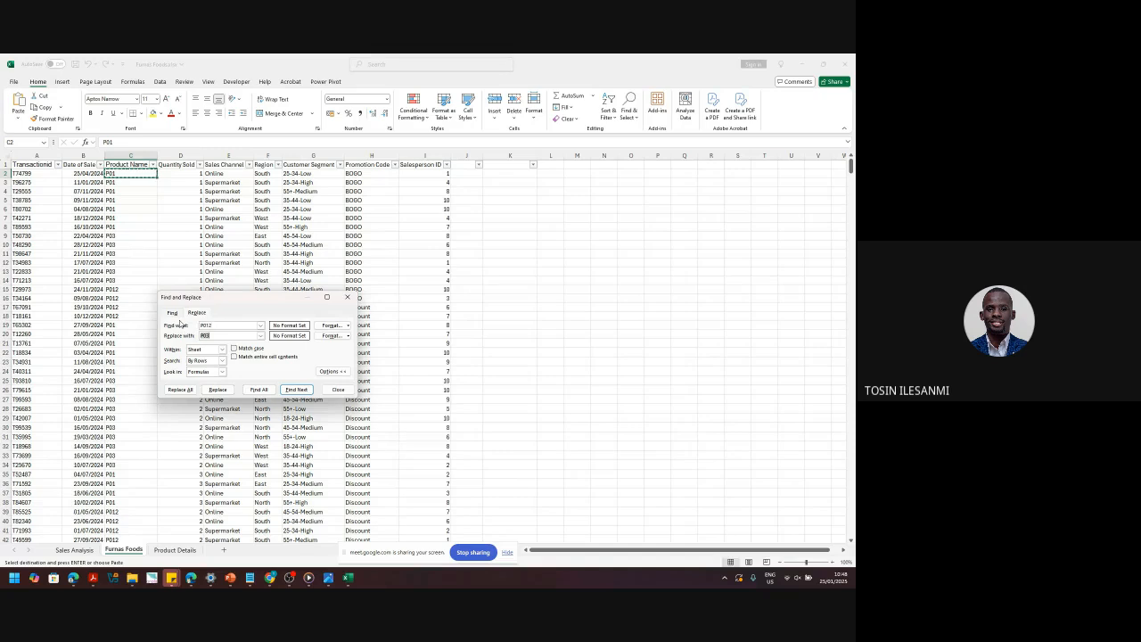
type("P01")
left_click(181, 389)
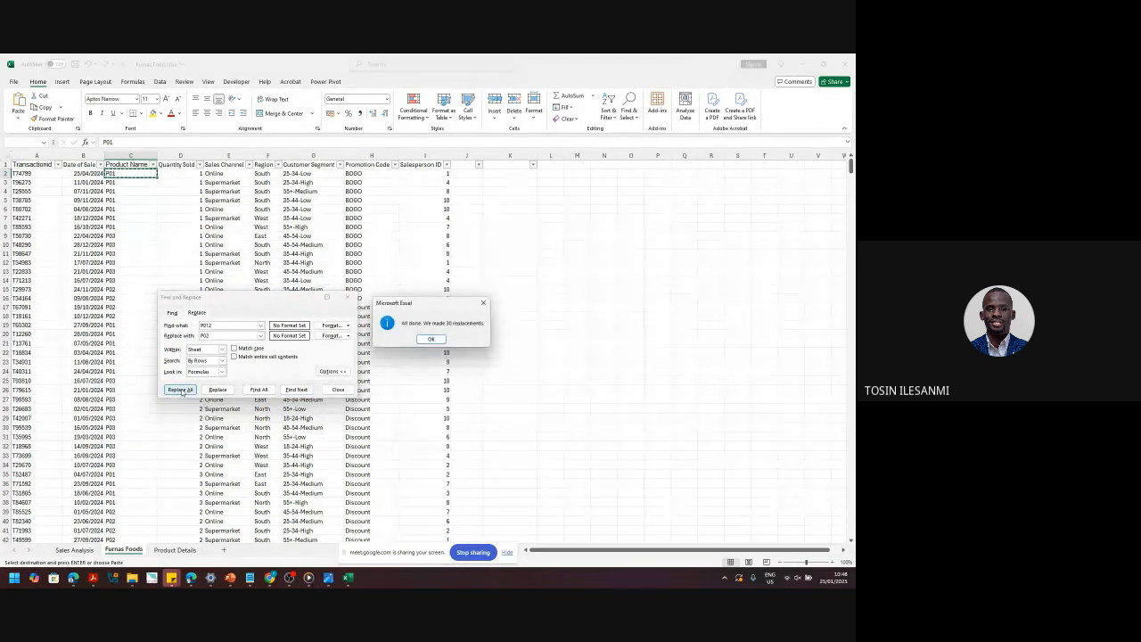
left_click(430, 340)
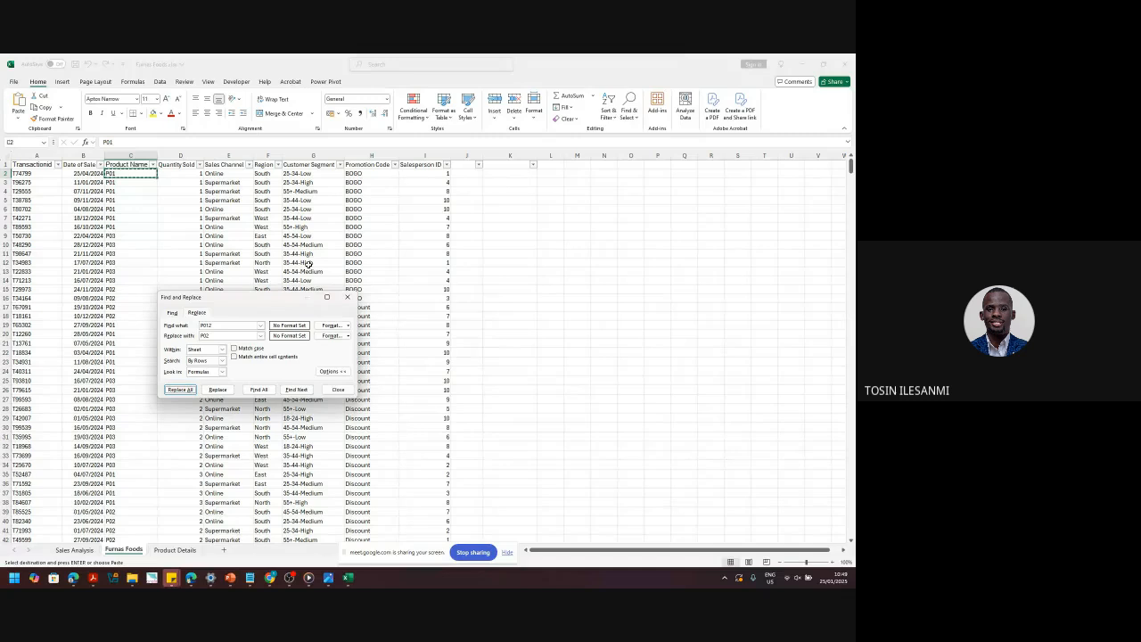
left_click(347, 297)
key("ctrl+s")
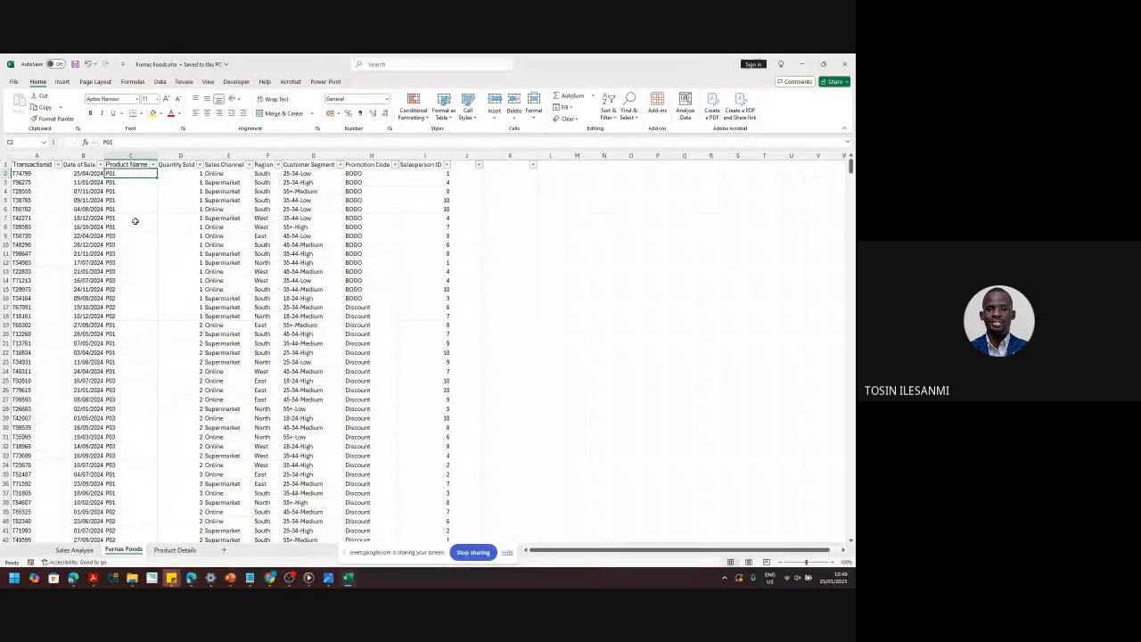
left_click(176, 549)
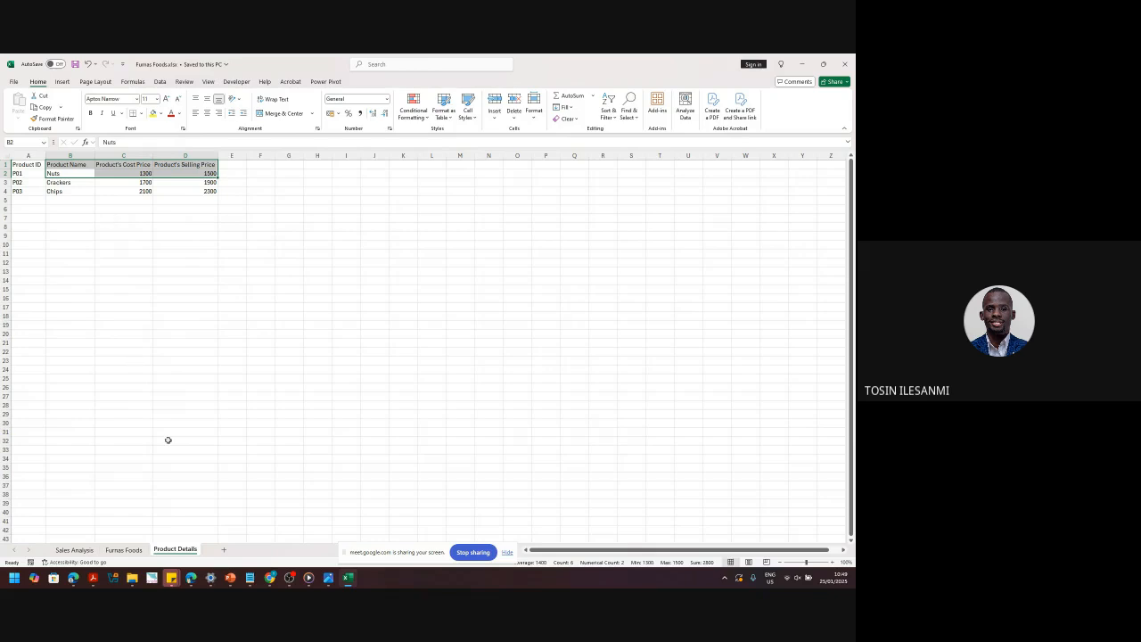
left_click(124, 550)
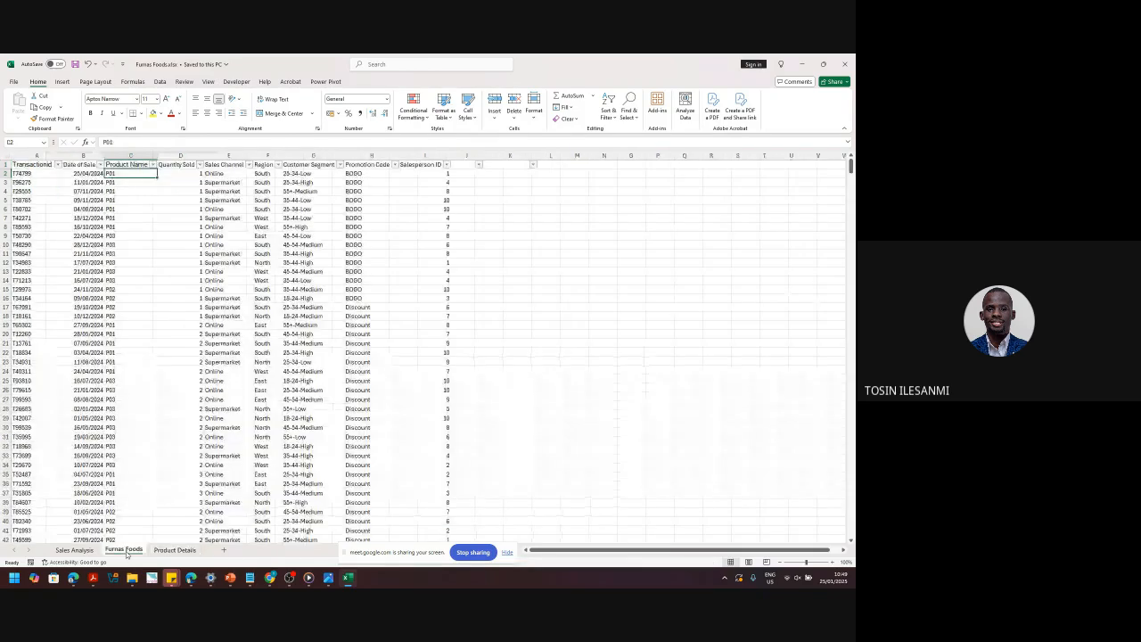
left_click(425, 153)
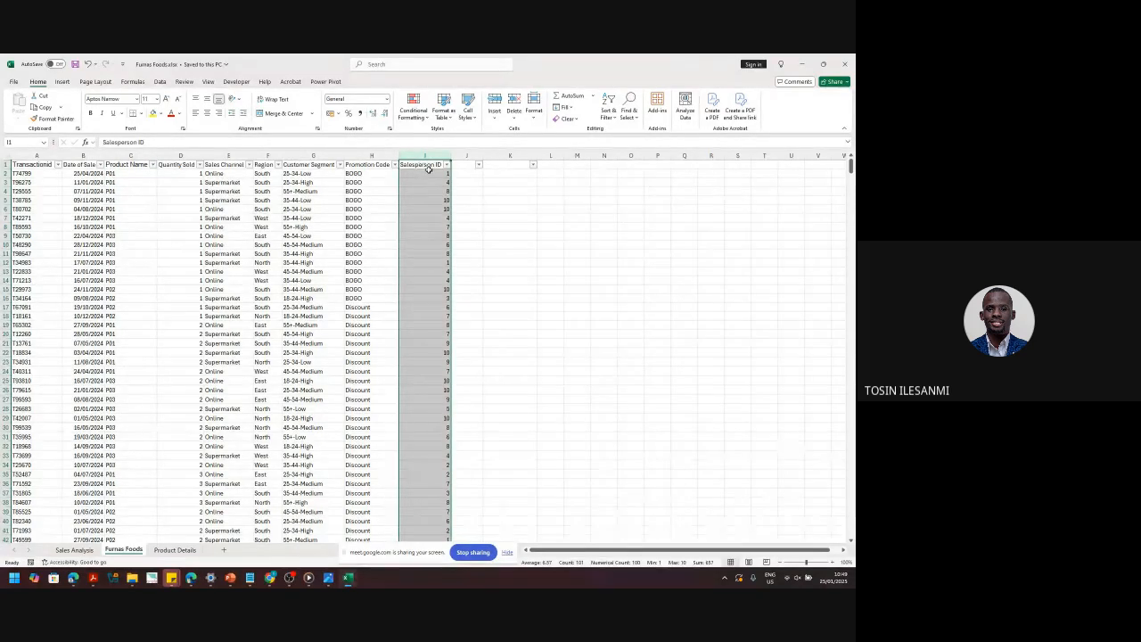
left_click(426, 183)
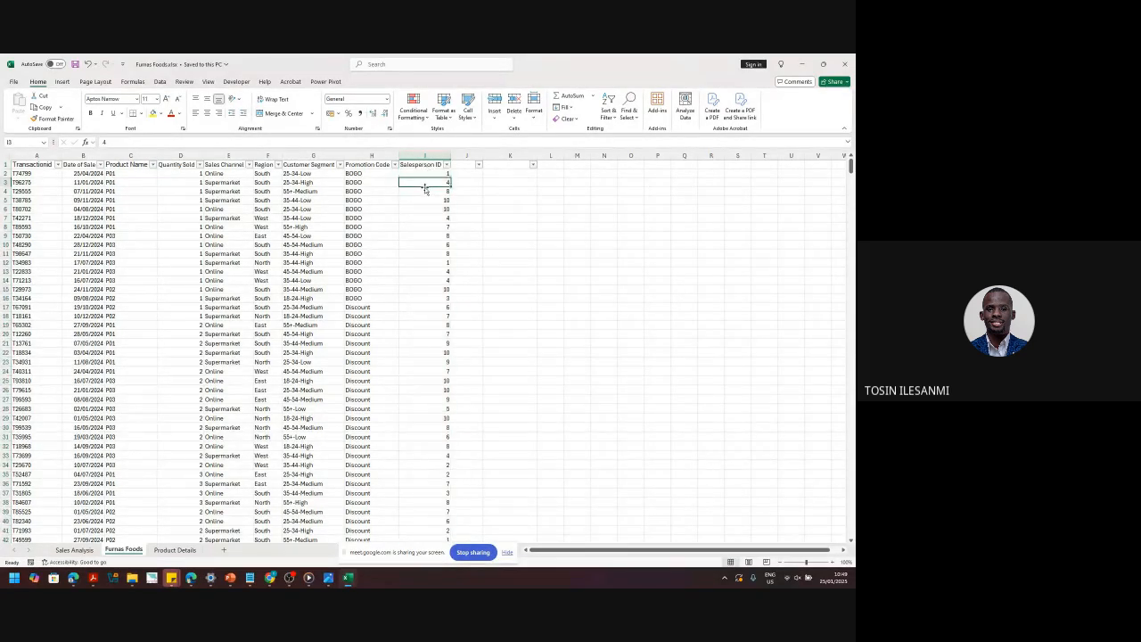
left_click(134, 191)
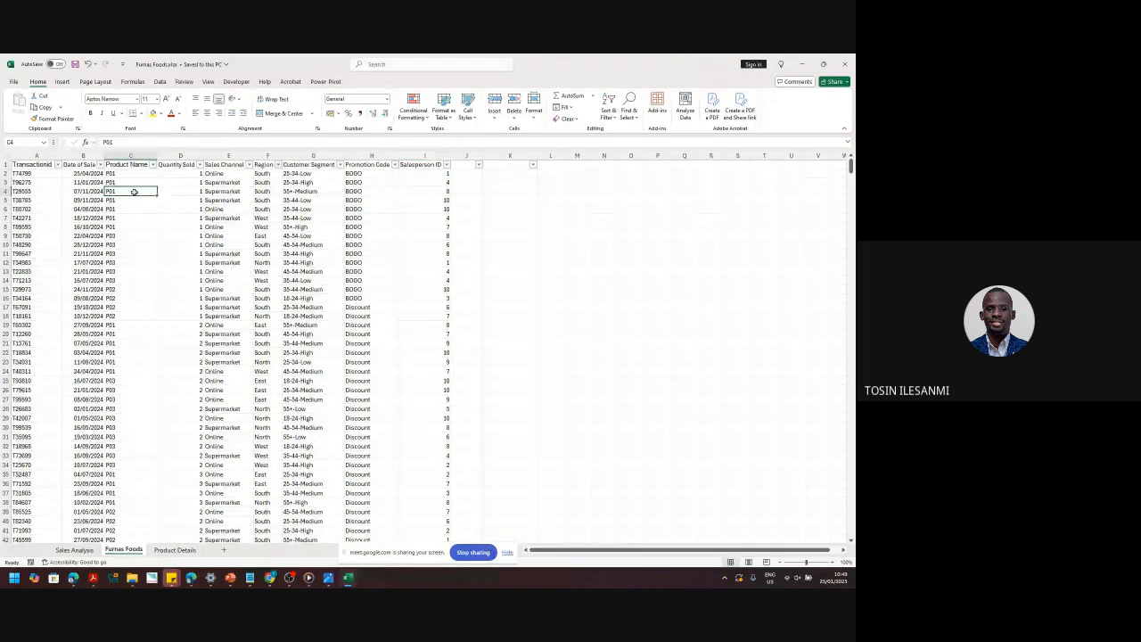
key("ctrl+Page_Down")
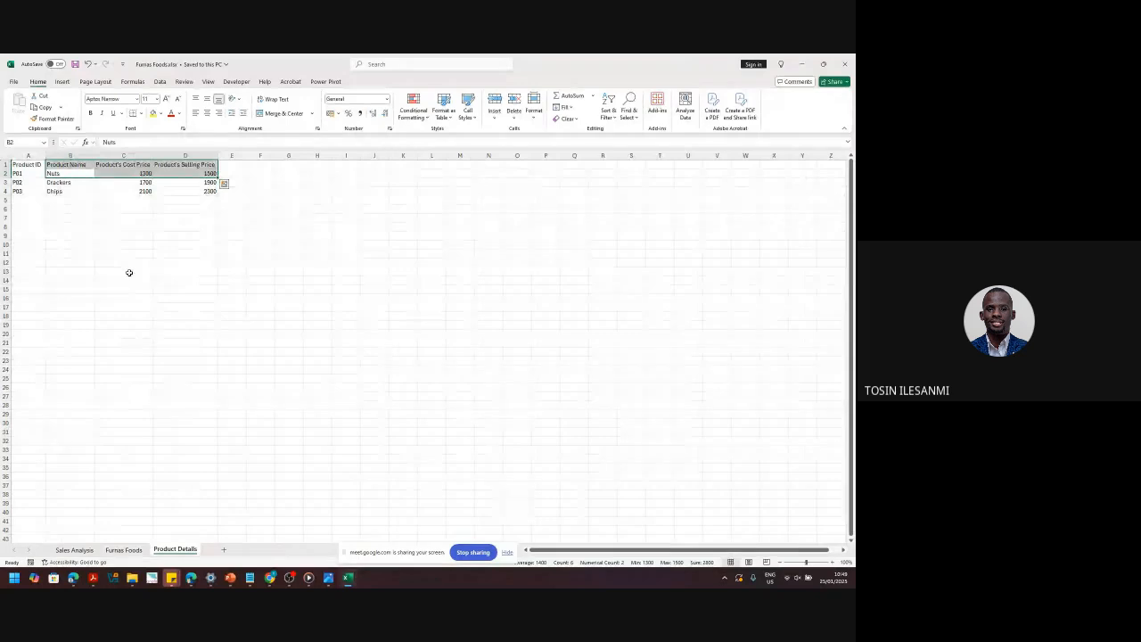
left_click(121, 550)
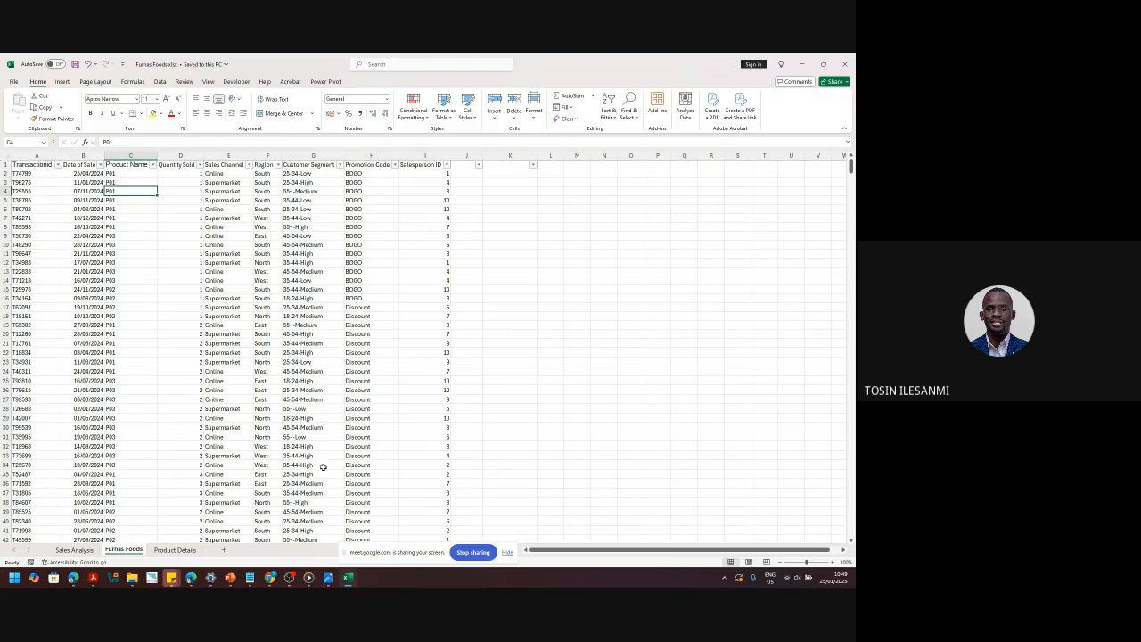
- Add a new worksheet named SalesPerson Details
left_click(224, 550)
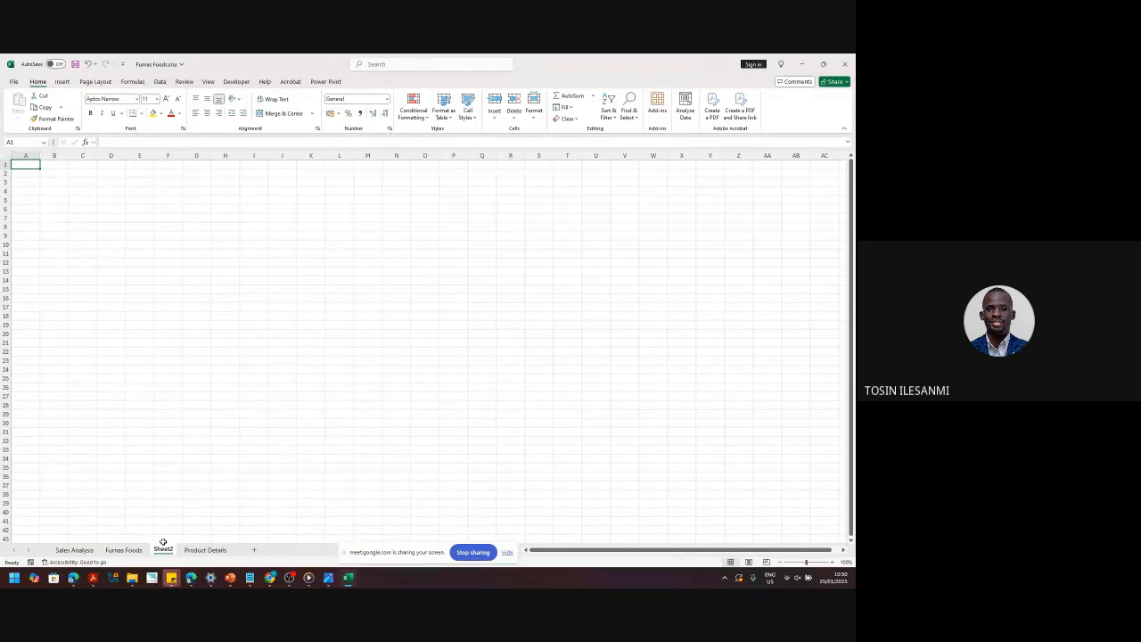
double_click(164, 545)
type("Sales")
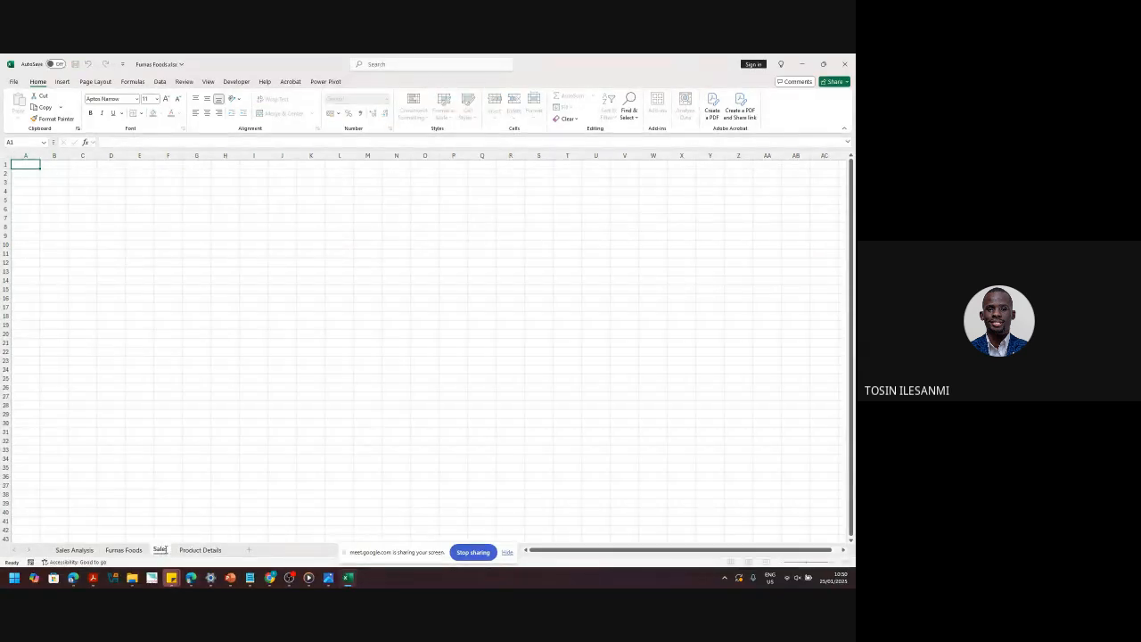
type("Person Details")
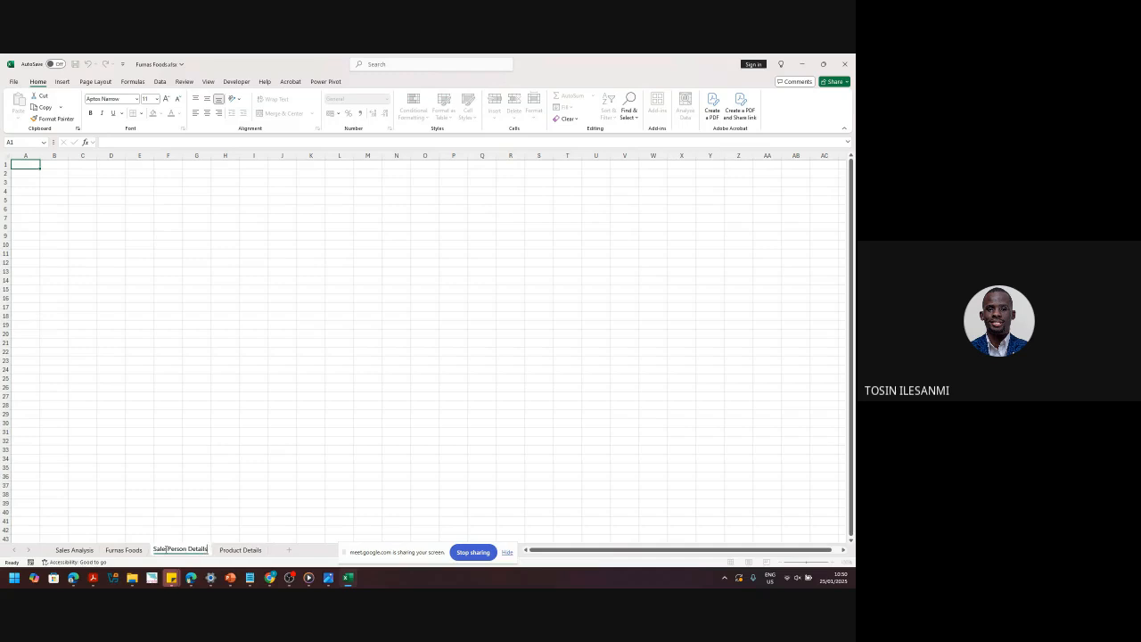
key("Return")
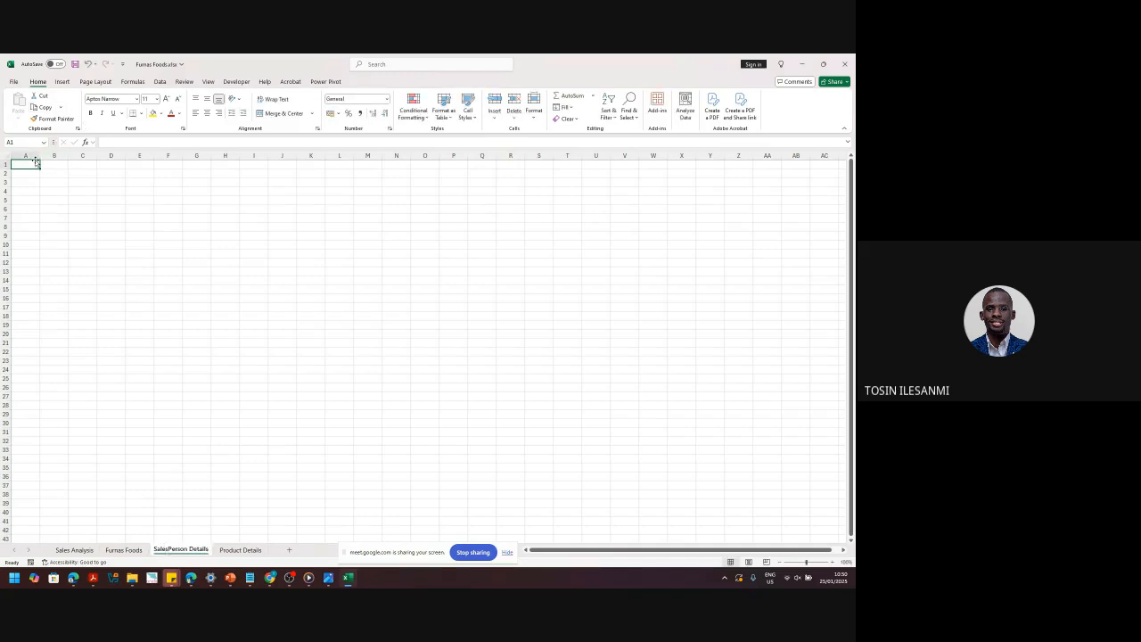
- Enter headers Sales ID in A1 and Sales Person First Name in B1, autofitting column B
type("Sales")
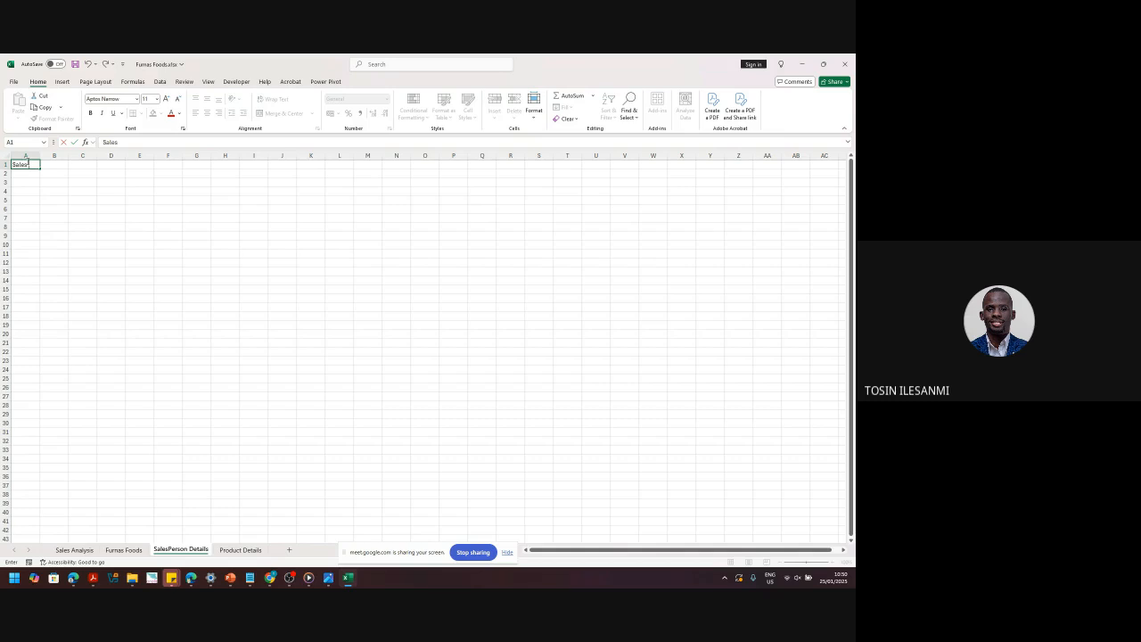
type(" ID")
key("Return")
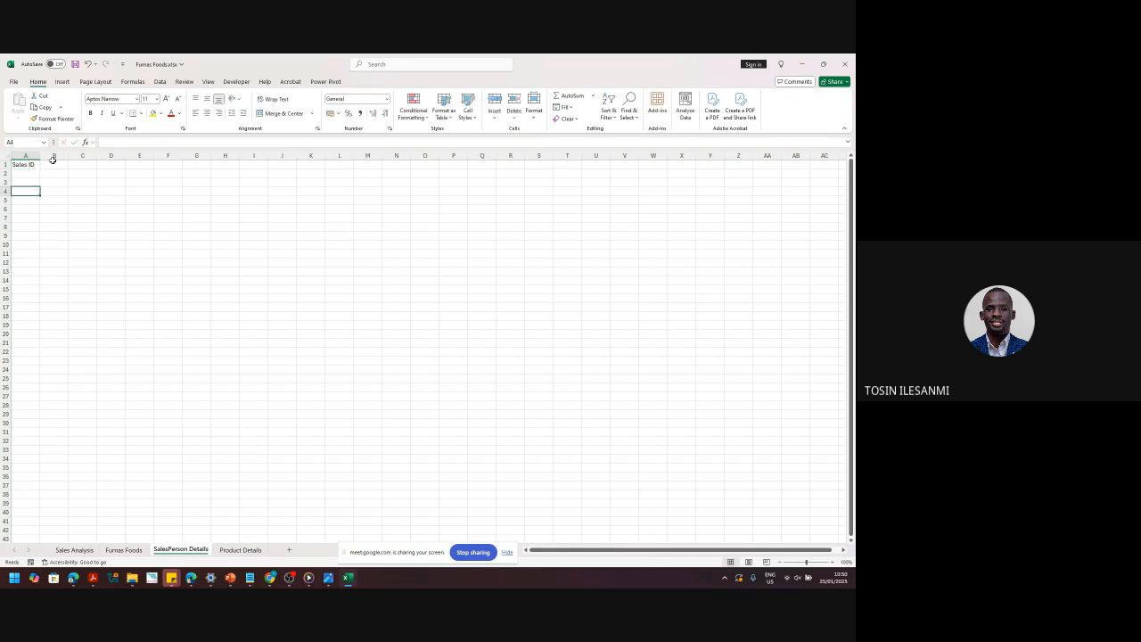
left_click(55, 164)
type("Sales")
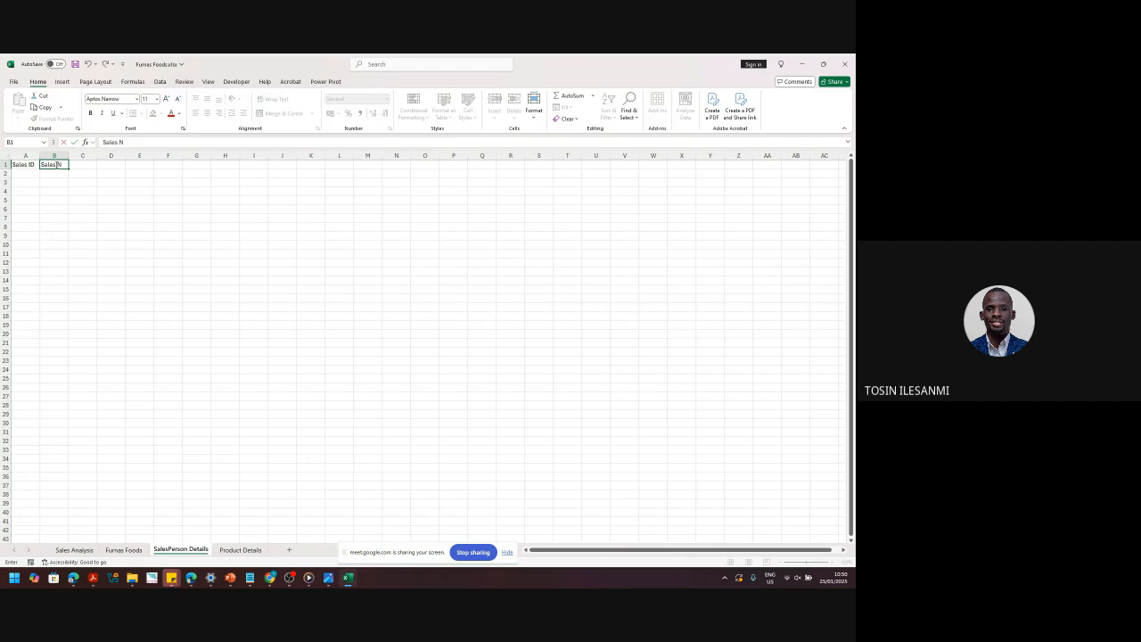
type(" Person First Name")
key("Return")
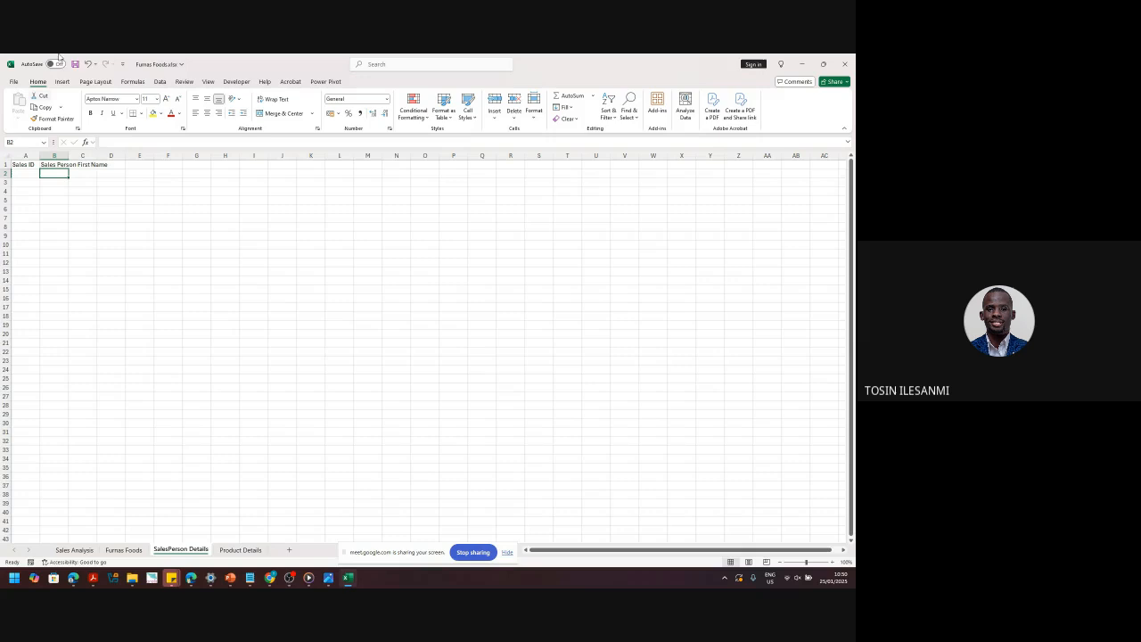
double_click(68, 155)
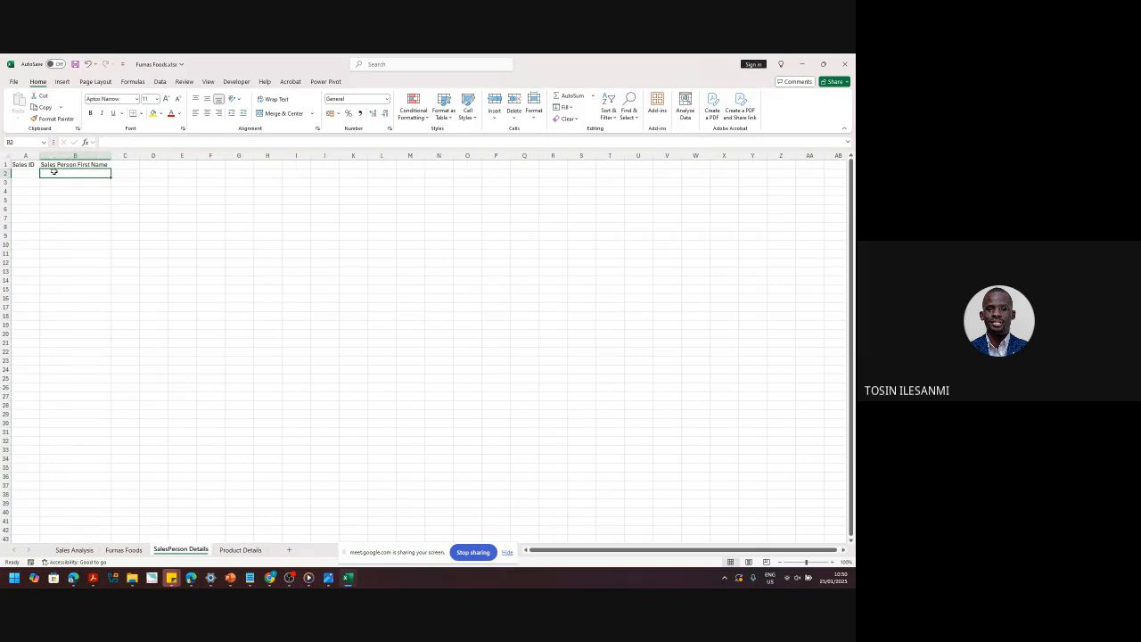
left_click(85, 550)
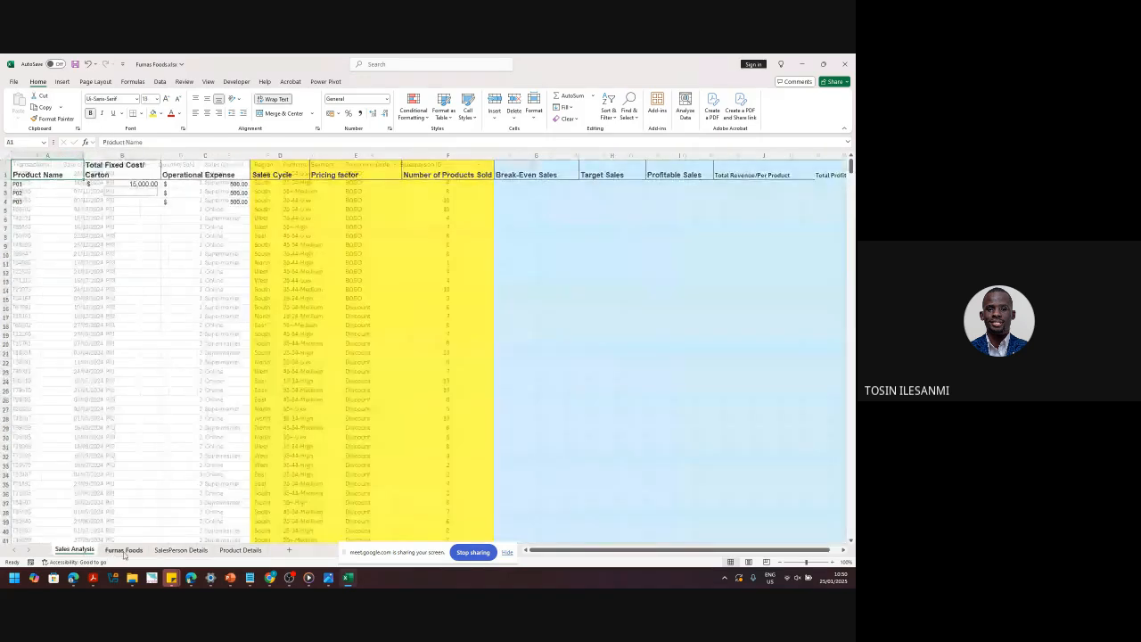
- Check which Salesperson ID values exist in the Furnas Foods filter list
left_click(123, 550)
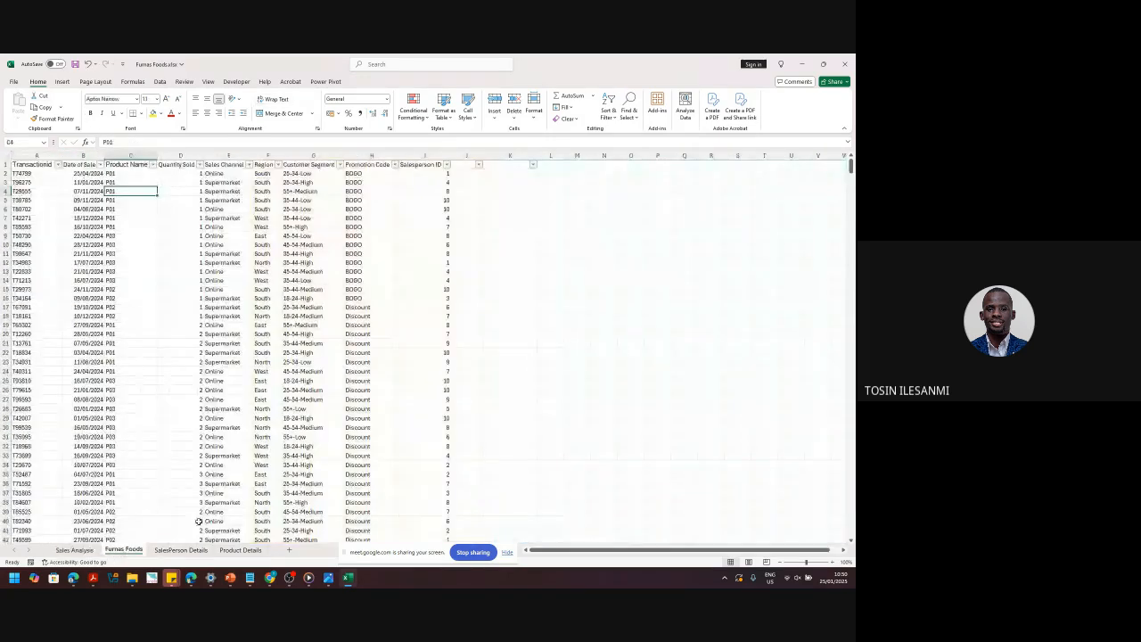
left_click(444, 165)
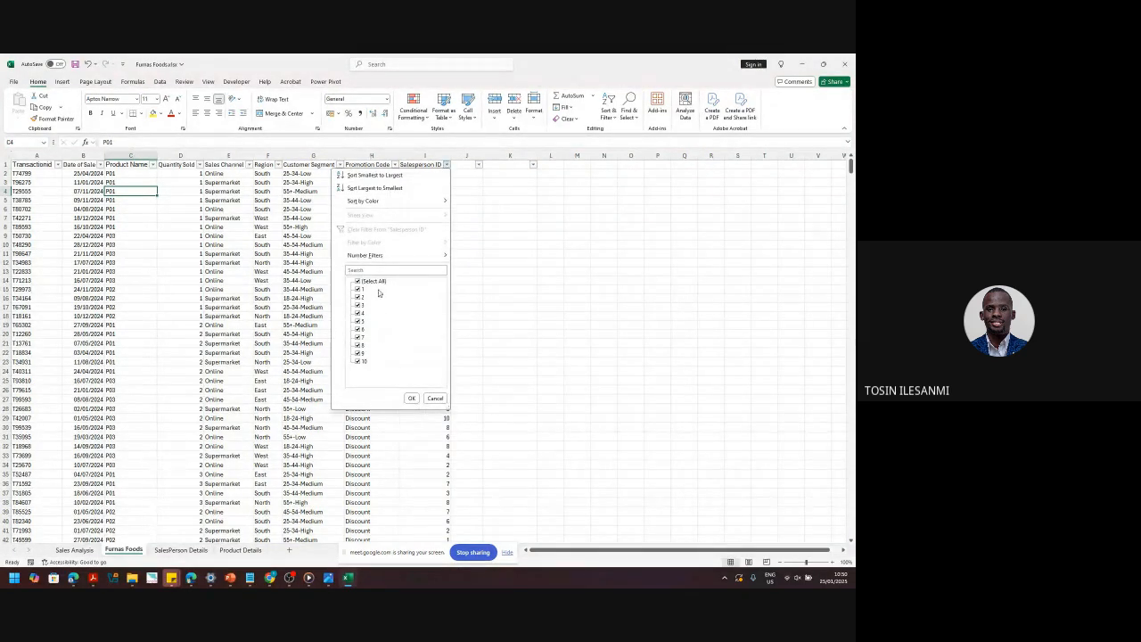
left_click(411, 398)
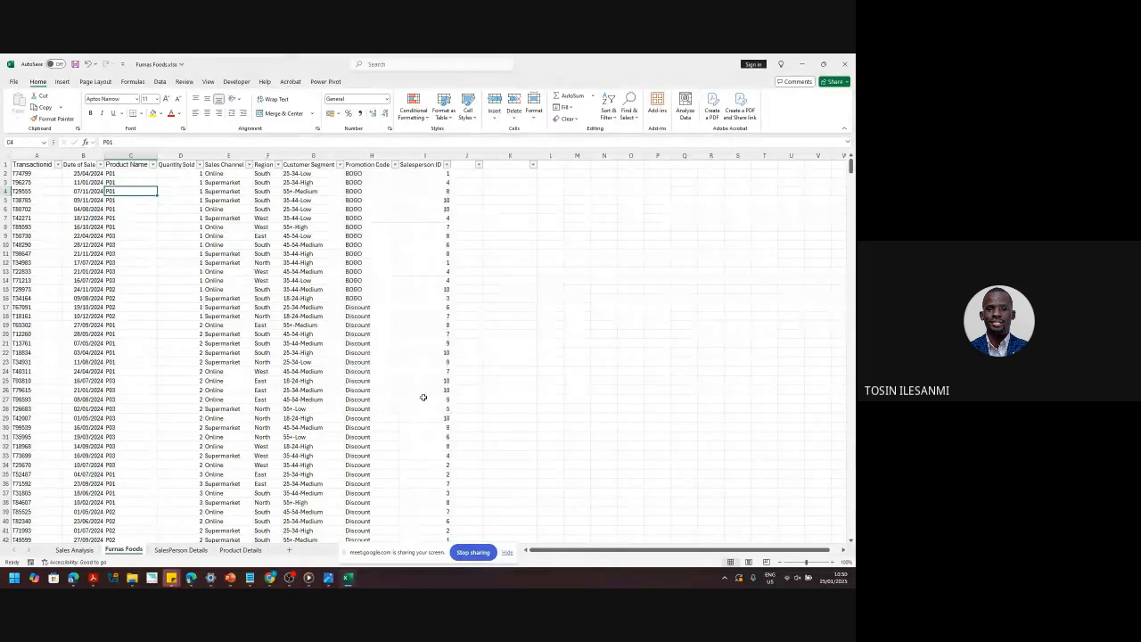
- Enter 1 and 2 in A2:A3, fill the series down, and delete the surplus IDs 11–13
left_click(195, 552)
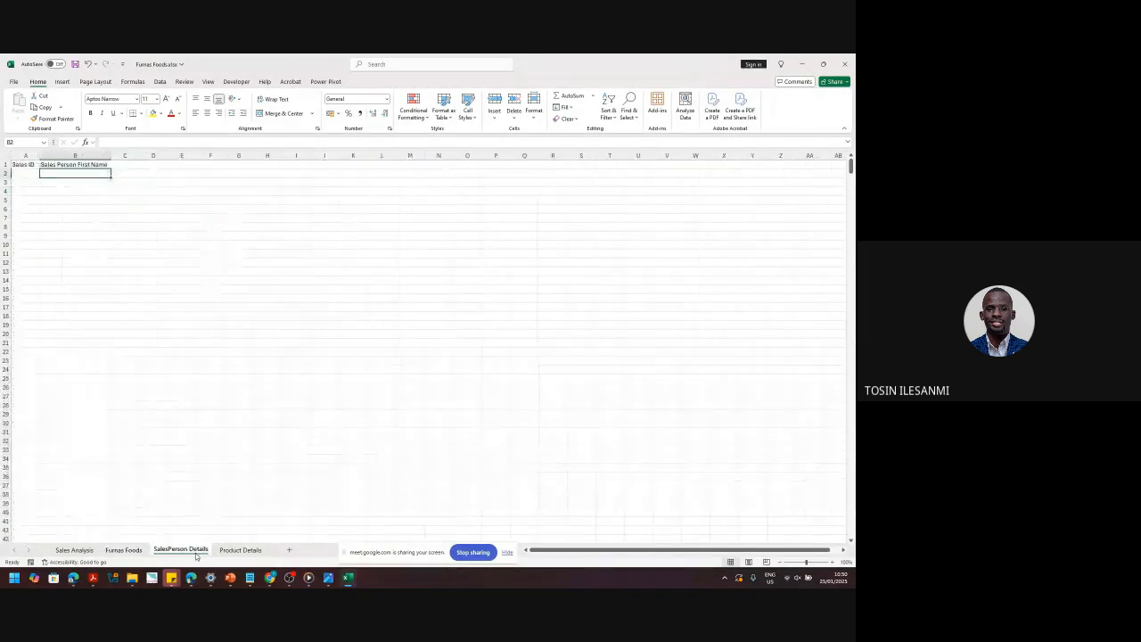
left_click(31, 172)
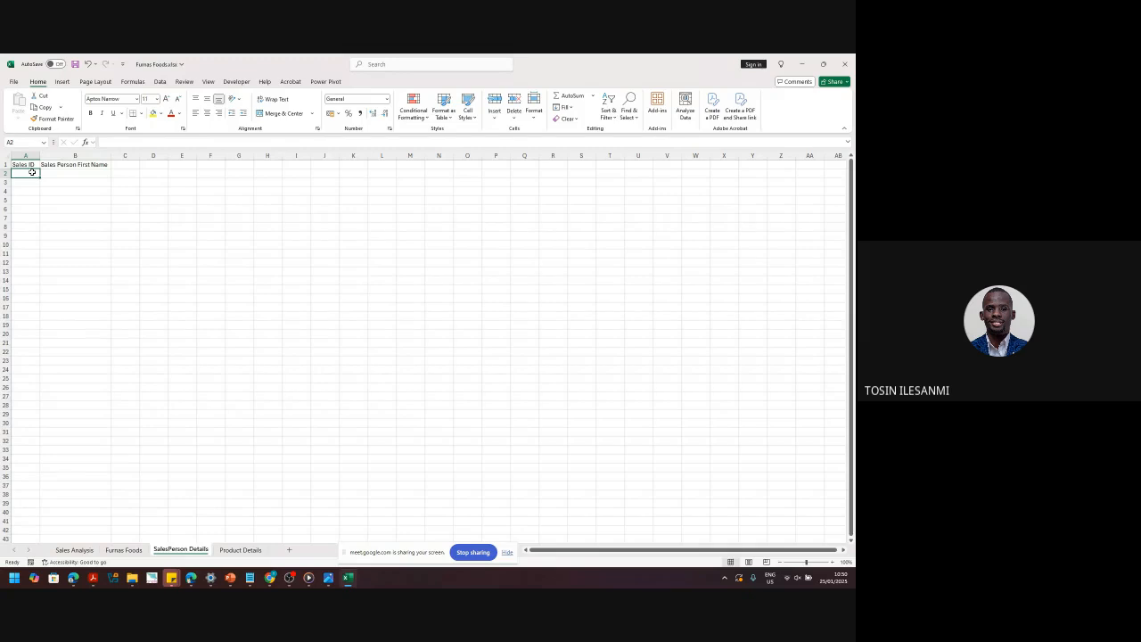
type("1")
key("Return")
type("2")
left_click(42, 181)
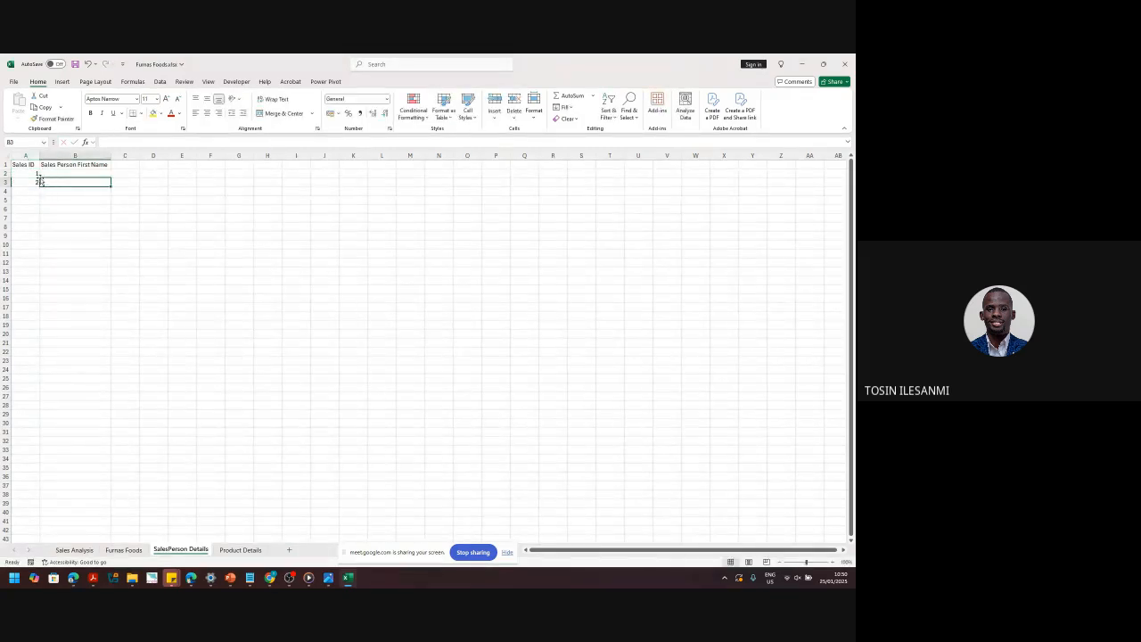
left_click_drag(36, 173, 36, 279)
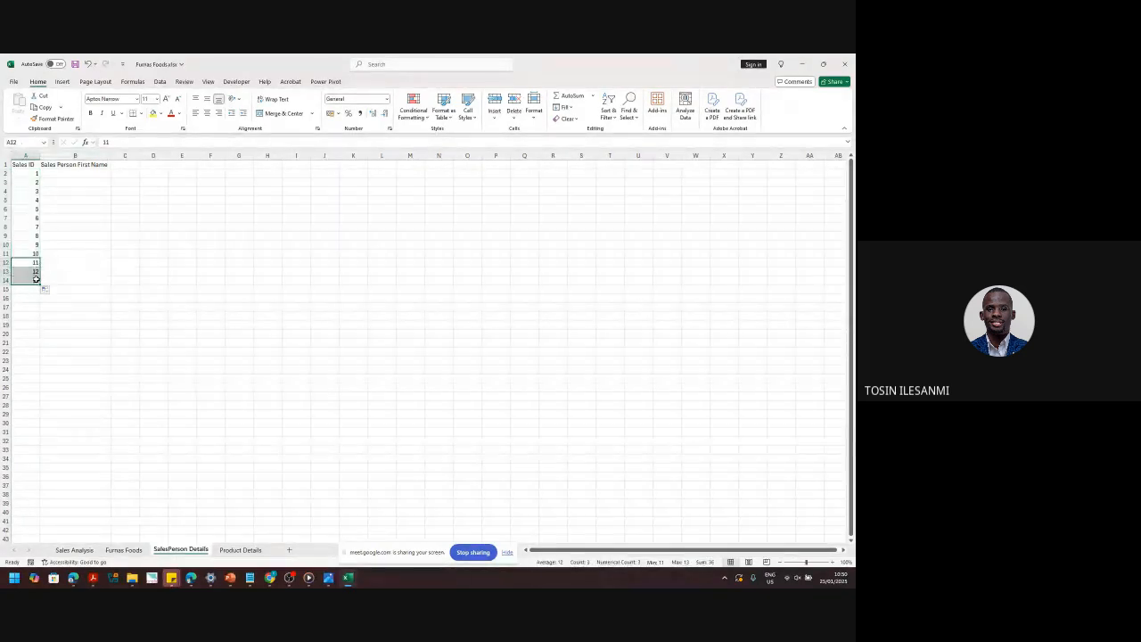
key("Delete")
left_click(80, 226)
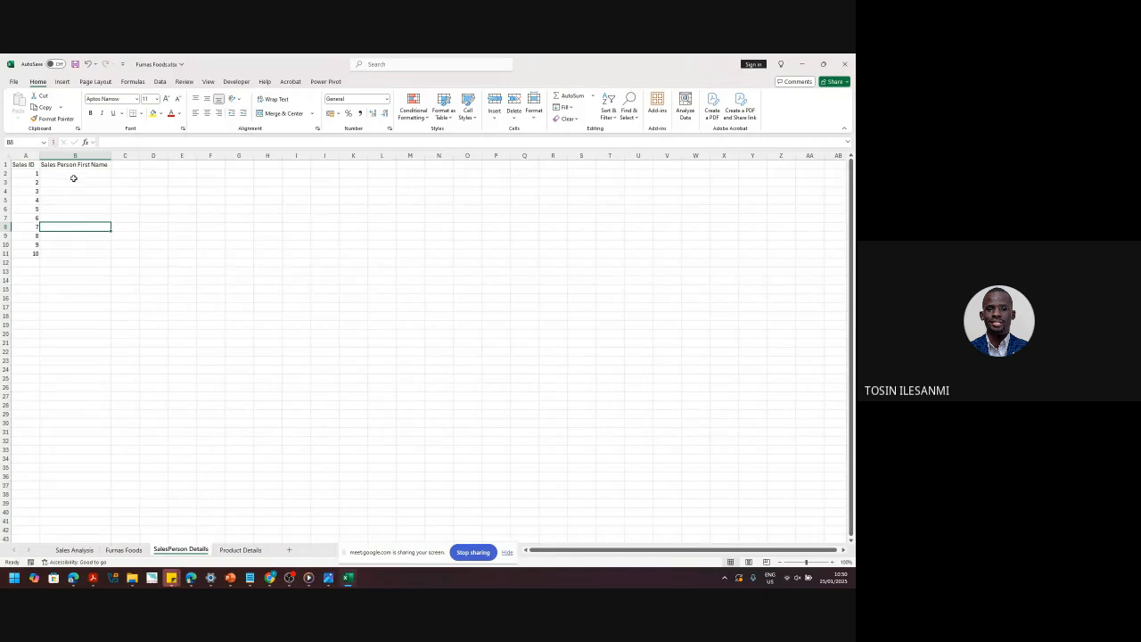
- Rename the A1 header to Sales Person ID
double_click(27, 165)
type("Person")
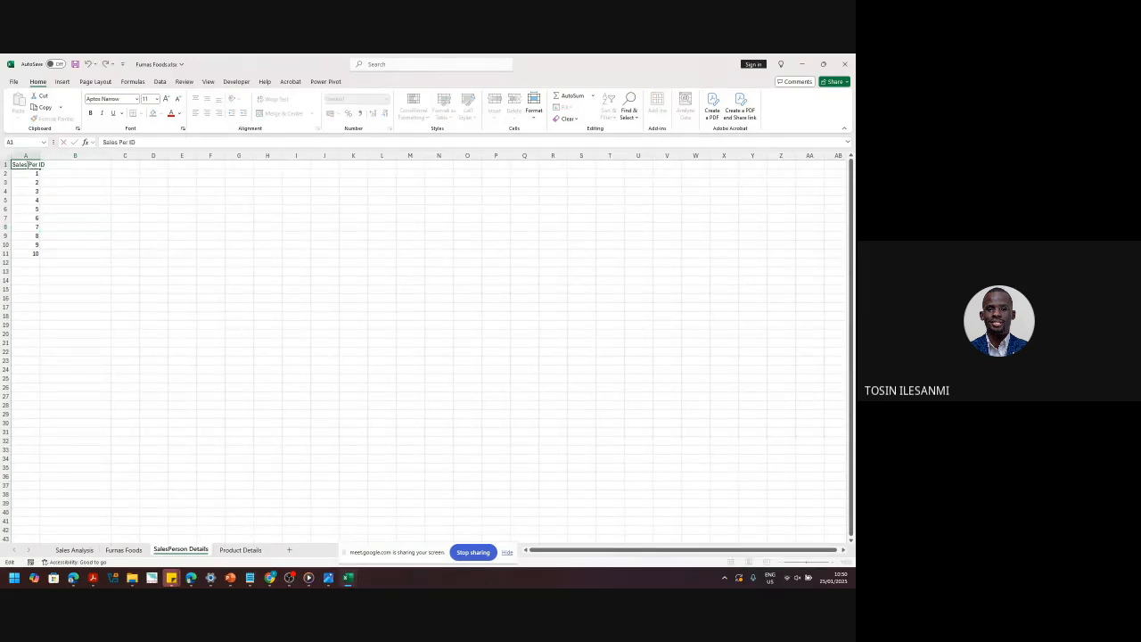
key("Return")
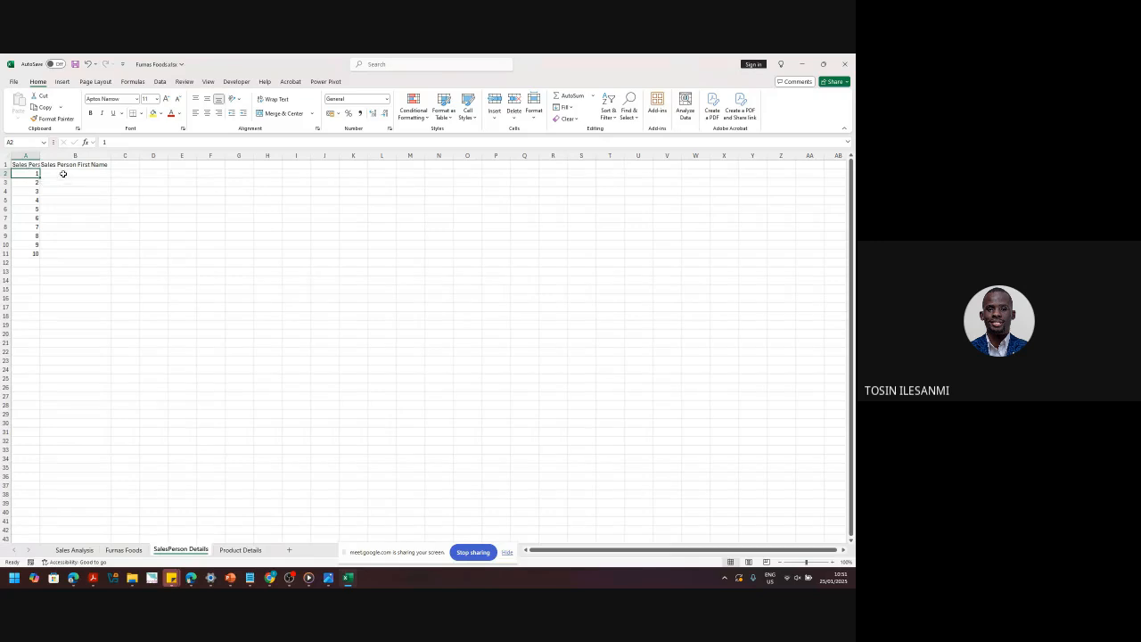
- Enter the first names of salespeople 1 to 4 in B2:B5
left_click(65, 172)
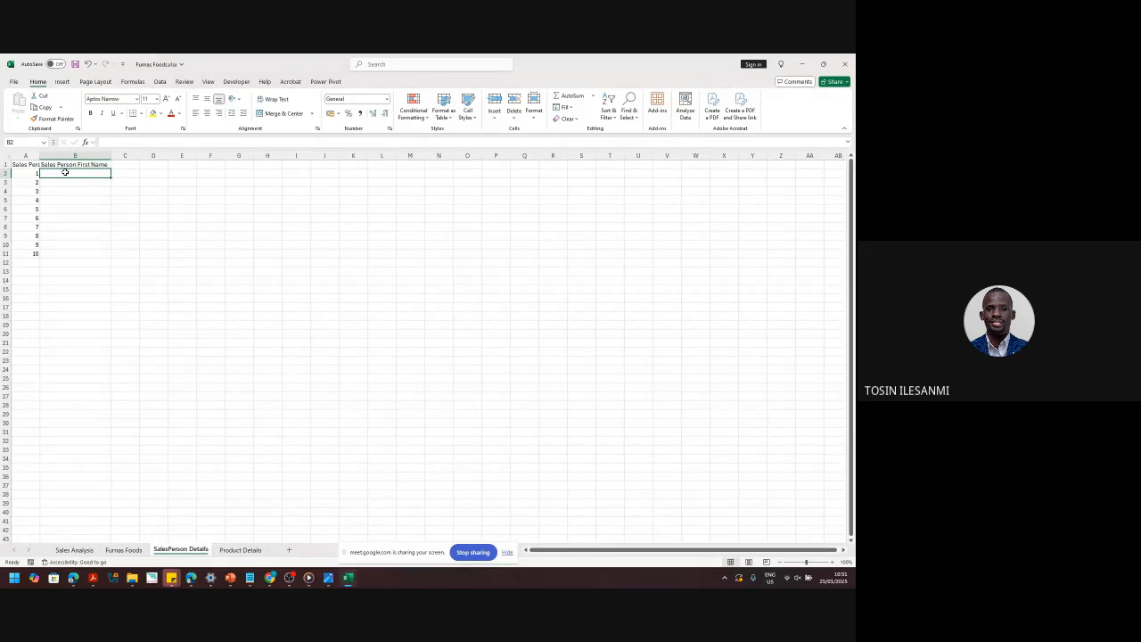
type("Hul")
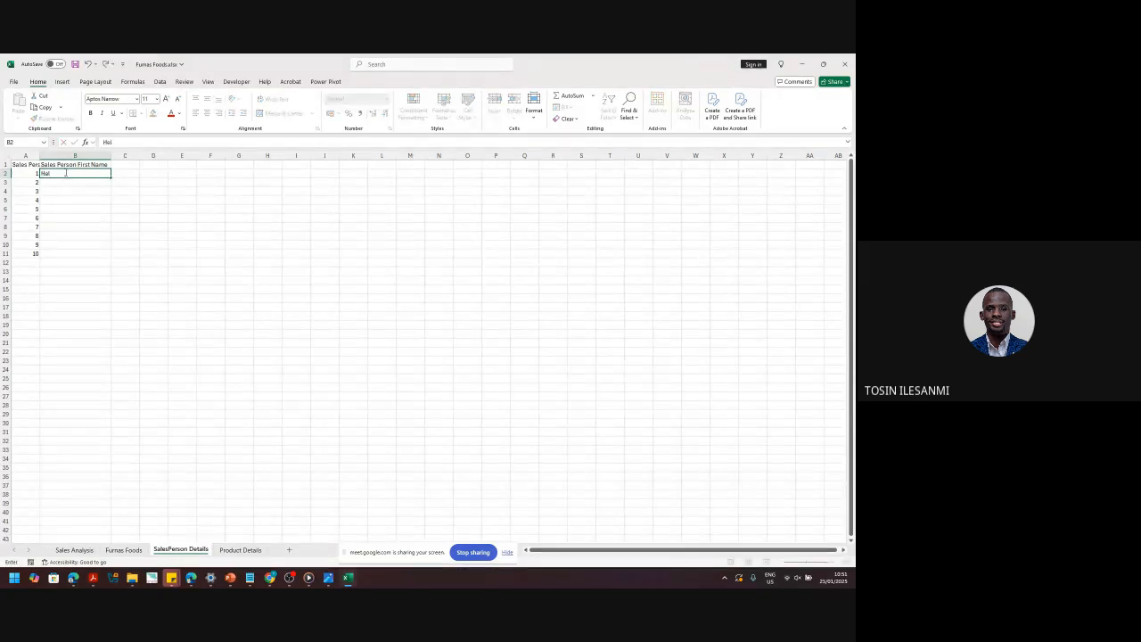
type("en")
key("Return")
type("Sa")
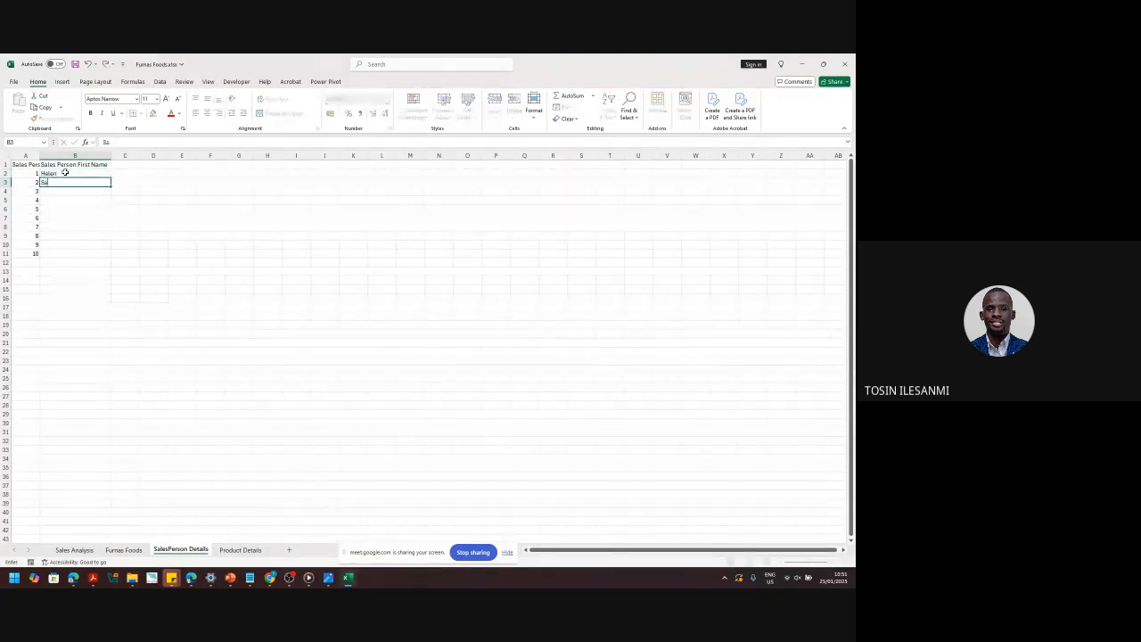
type("muel")
key("Return")
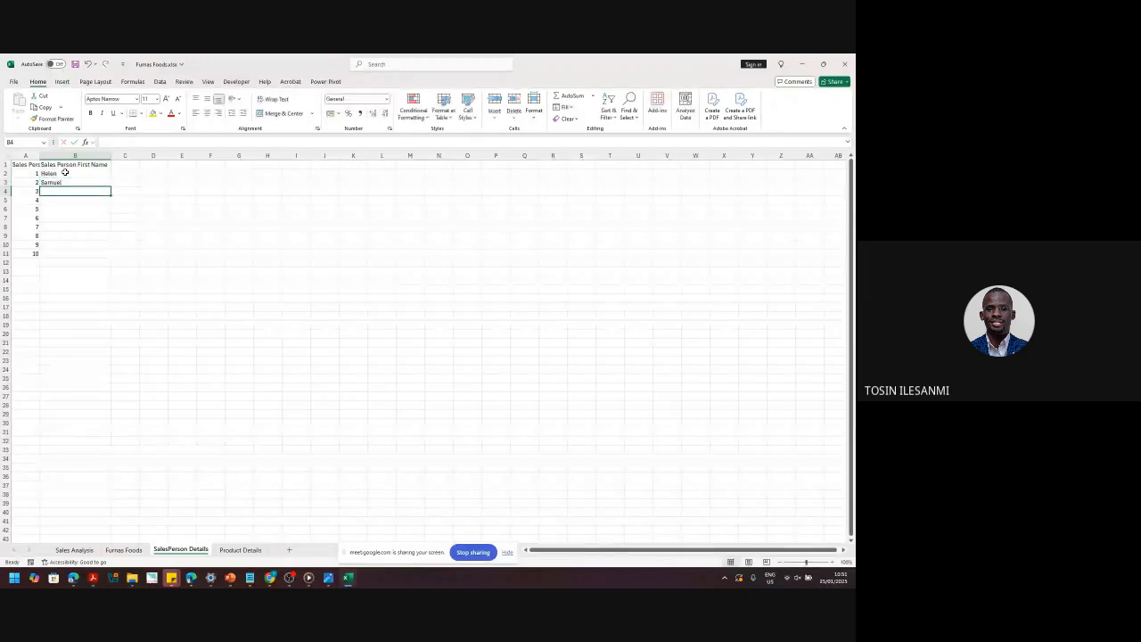
type("Phillip")
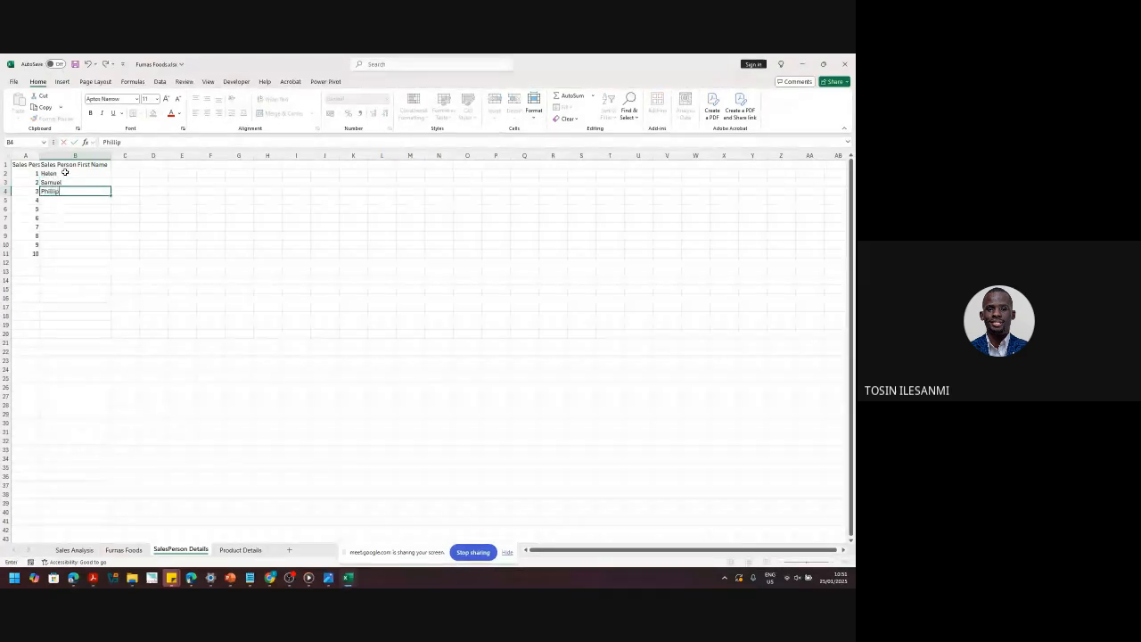
key("Return")
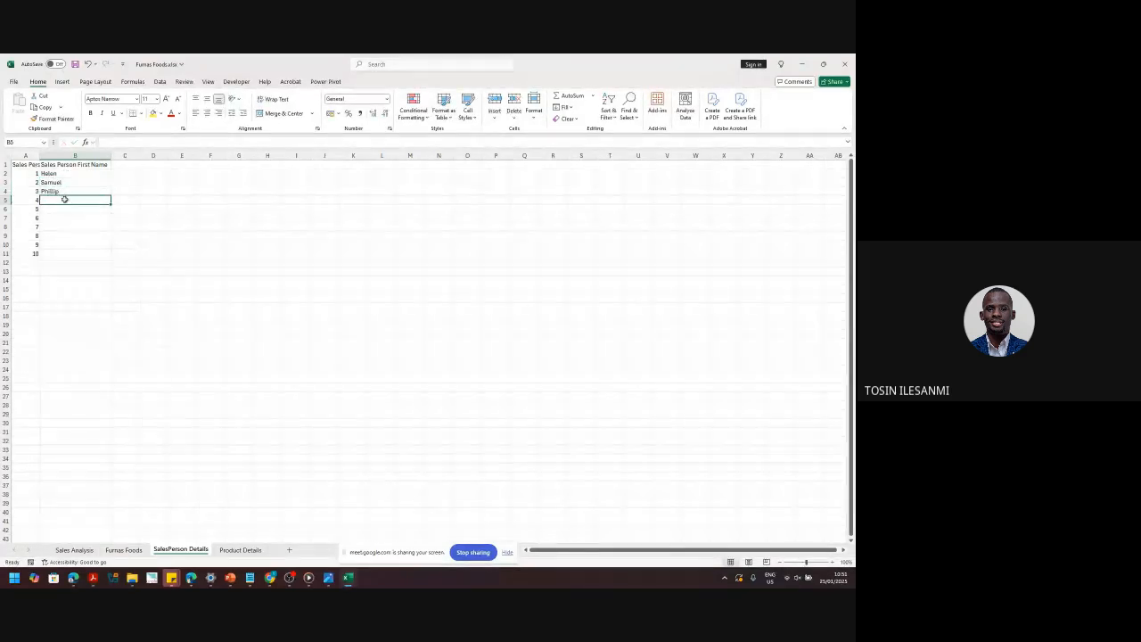
left_click(65, 190)
left_click(59, 201)
type("Joel")
key("Return")
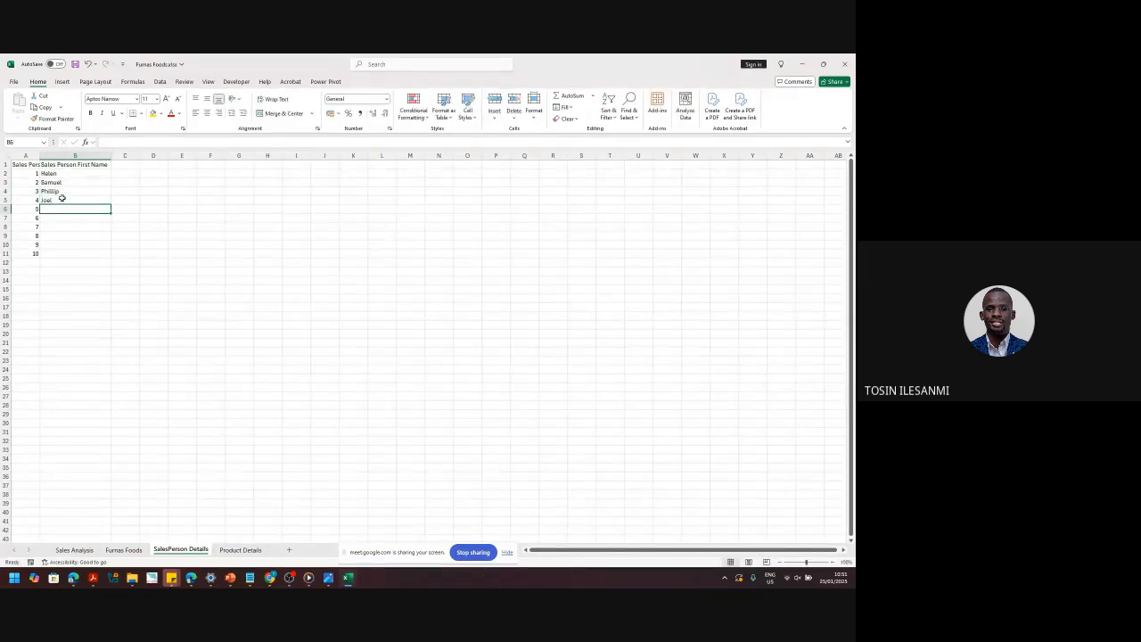
- Enter the first names of salespeople 5 to 10 in B6:B11
type("Bill")
key("Return")
type("Tolani")
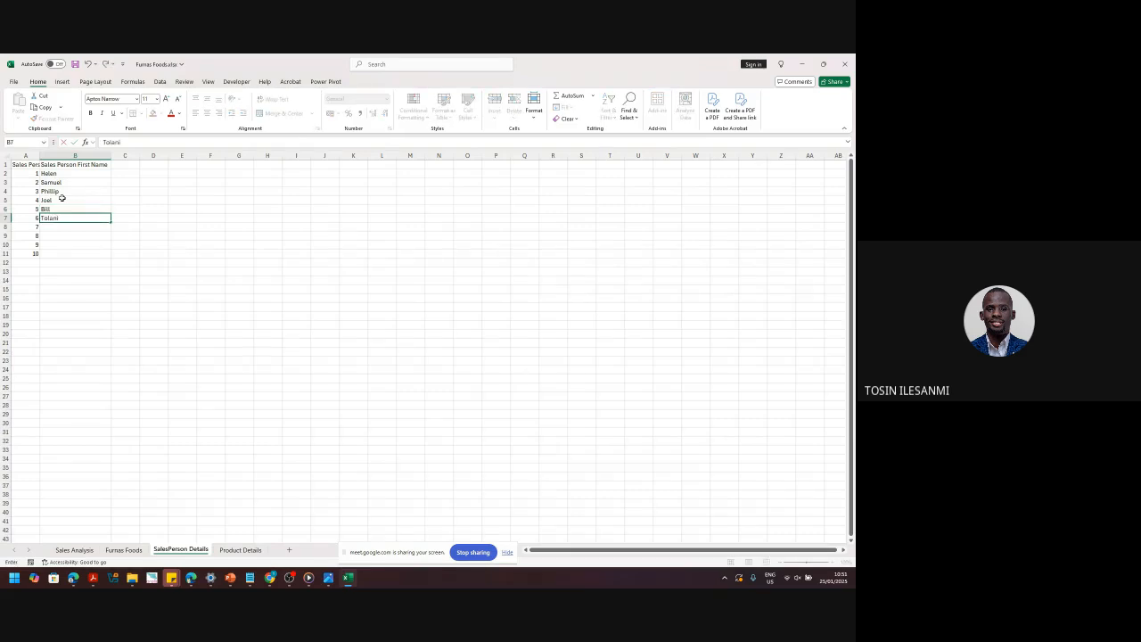
key("Return")
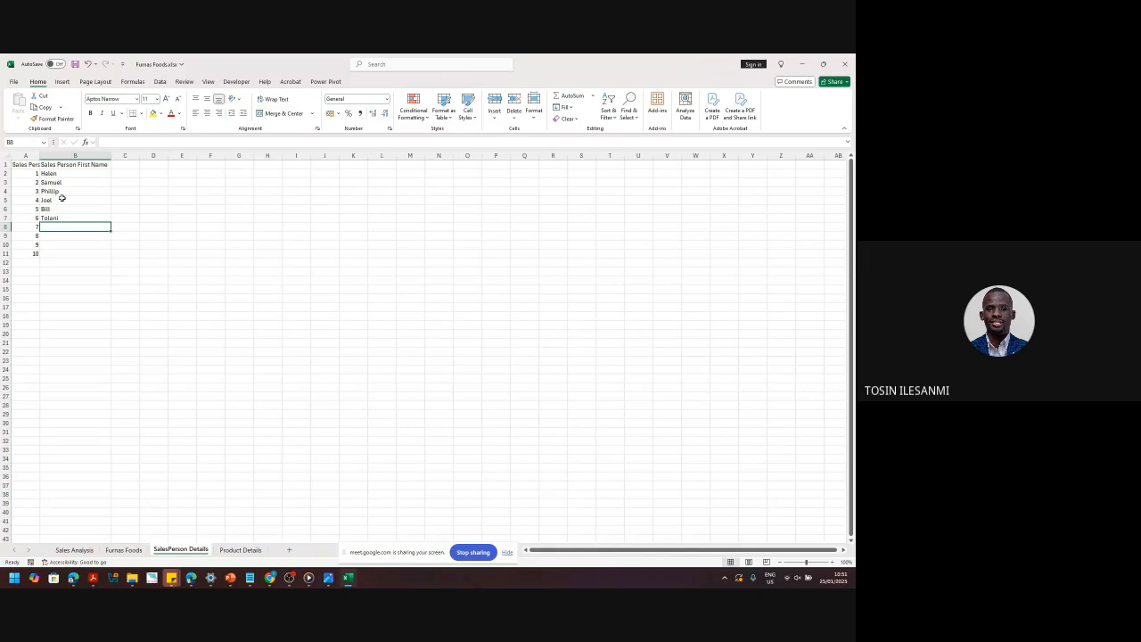
type("Sarah")
key("Return")
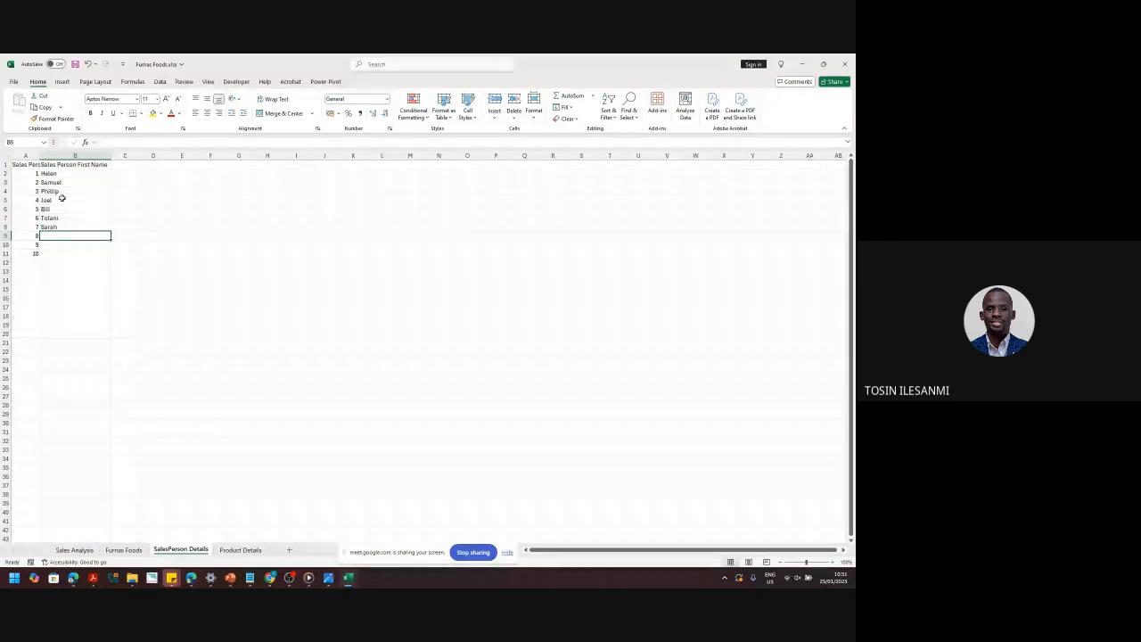
key("BackSpace")
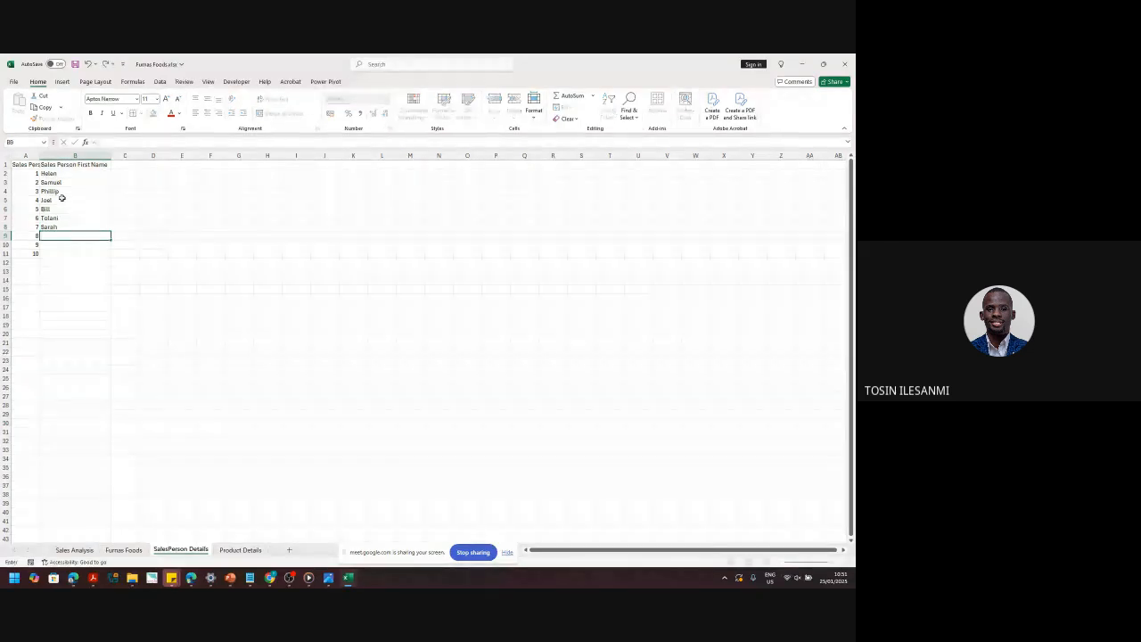
type("Siddick")
key("Return")
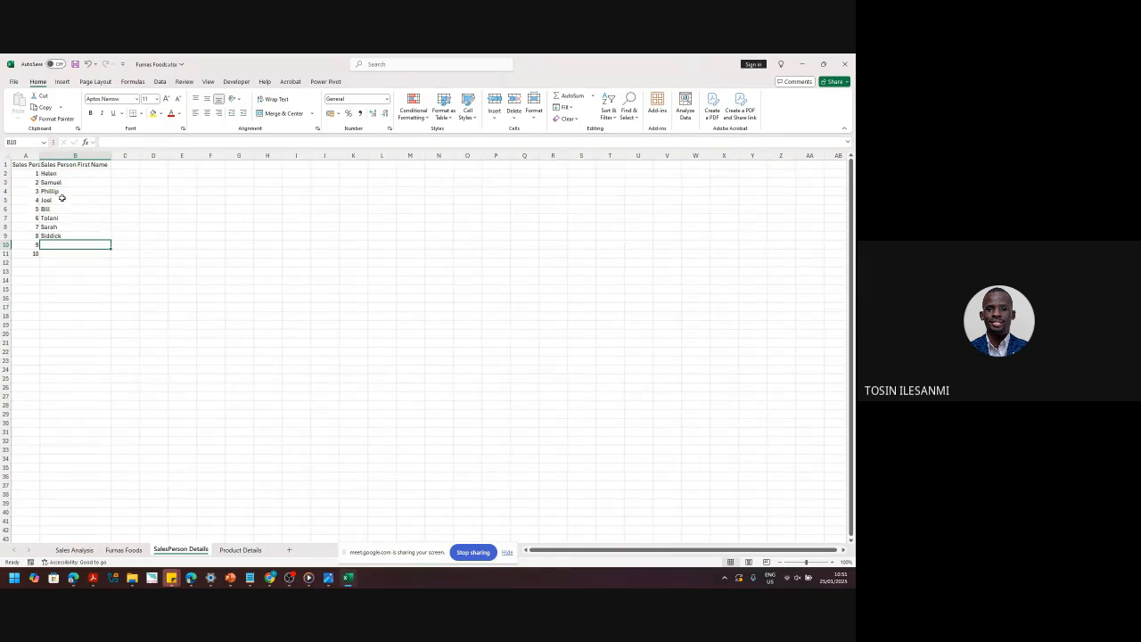
type("Favour")
key("Return")
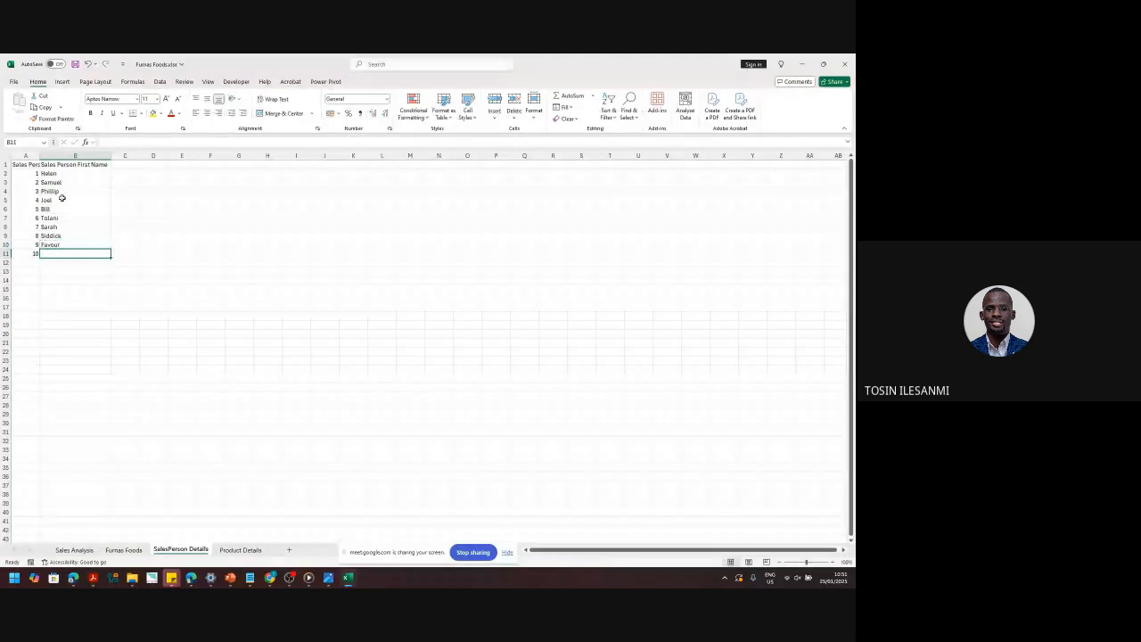
type("Walter")
key("Return")
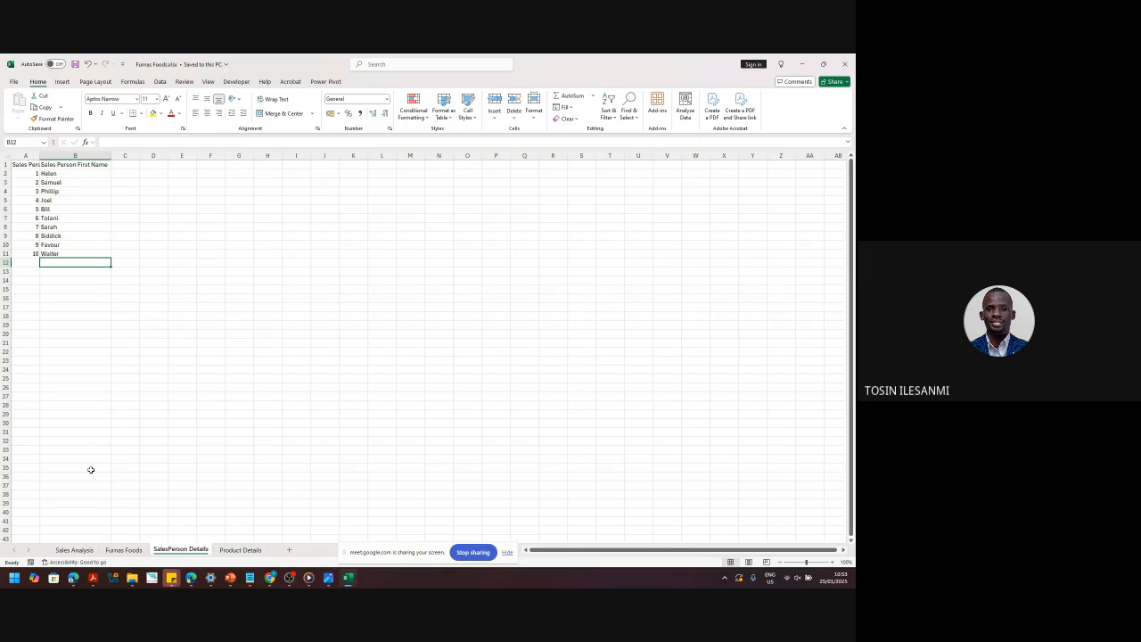
- Switch to the Sales Analysis sheet listing products P01–P03
left_click(74, 550)
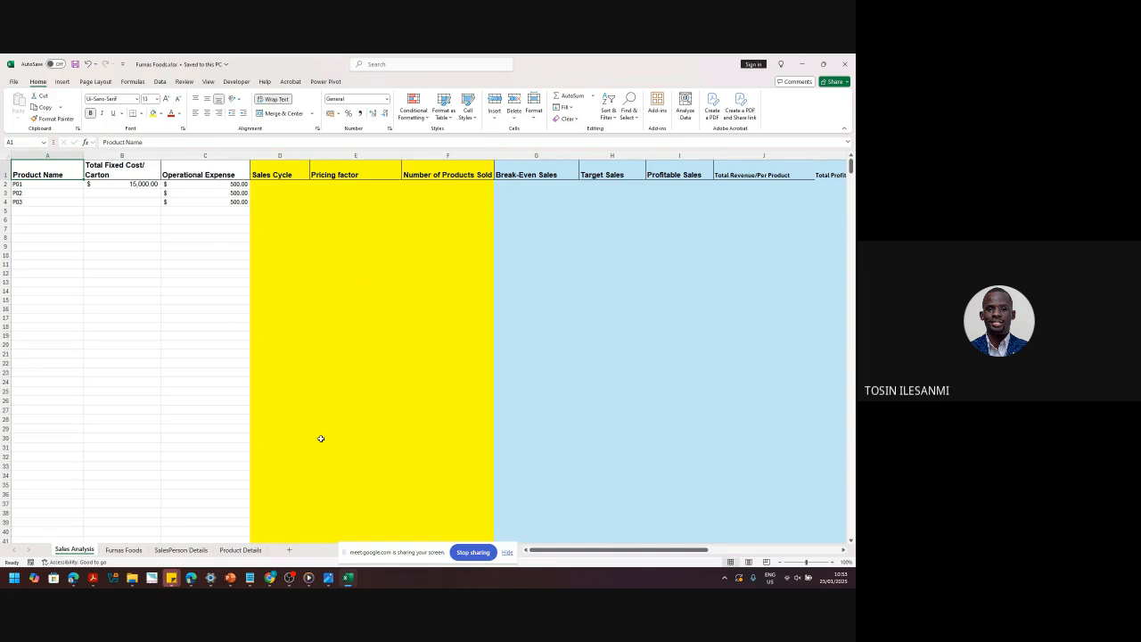
left_click(138, 552)
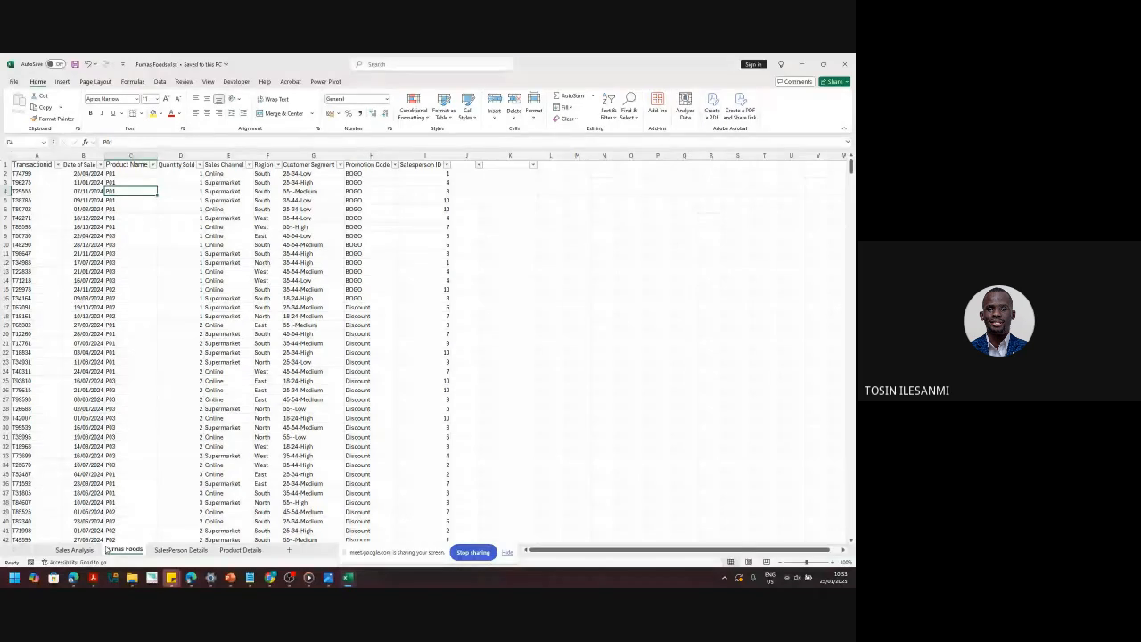
left_click(76, 550)
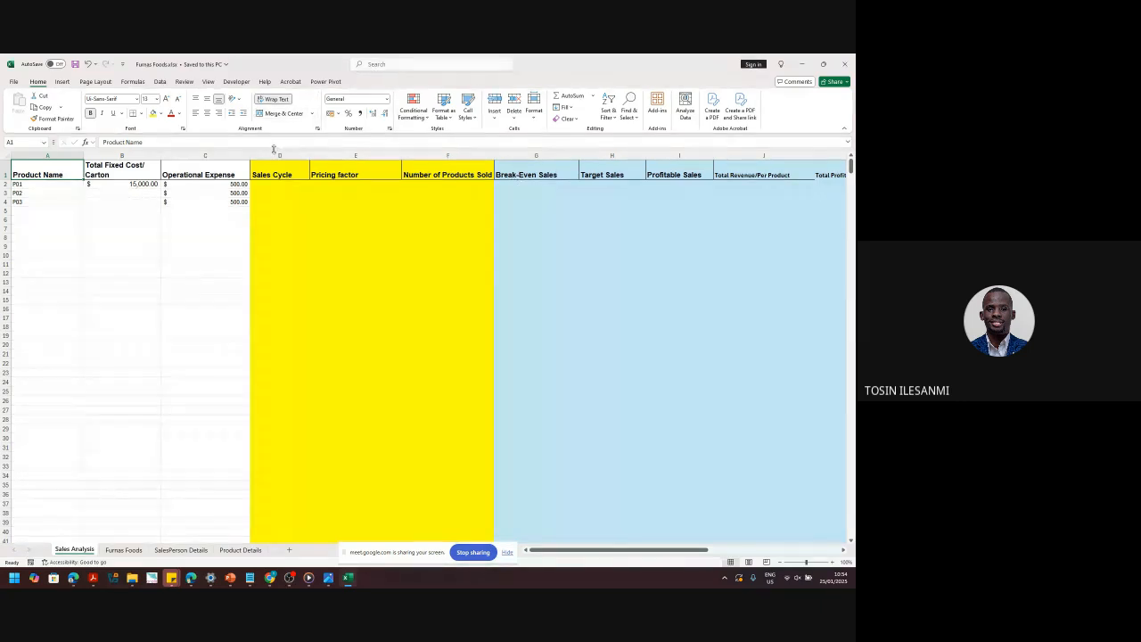
- Select columns D through Sales Efficiency Index, then scroll back to column A
left_click_drag(269, 156, 851, 267)
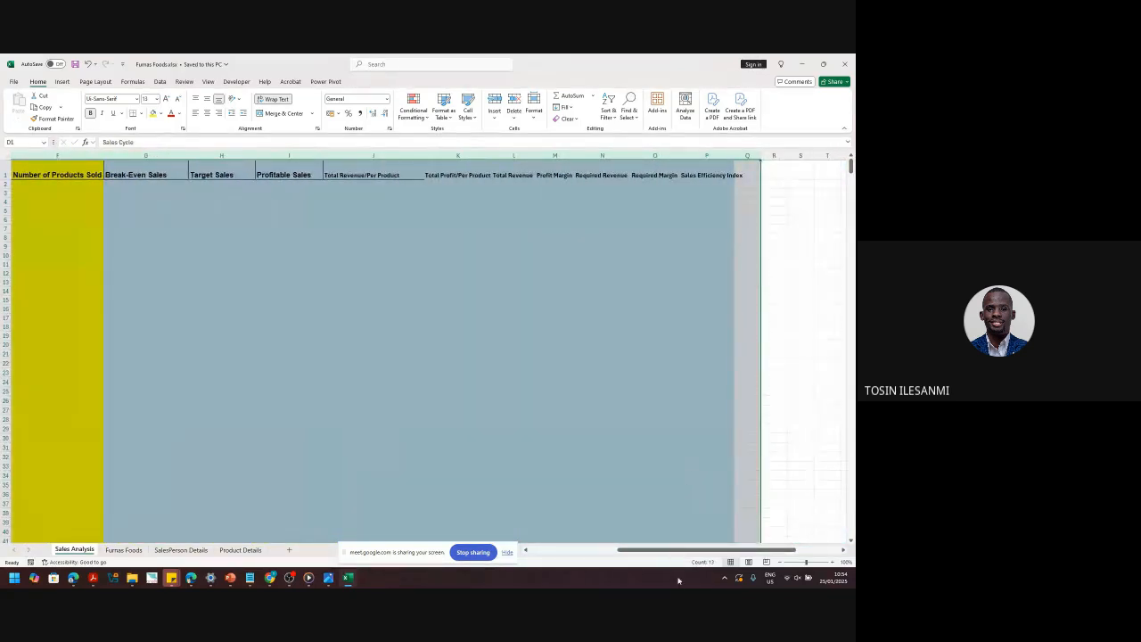
scroll(676, 551, "left", 3)
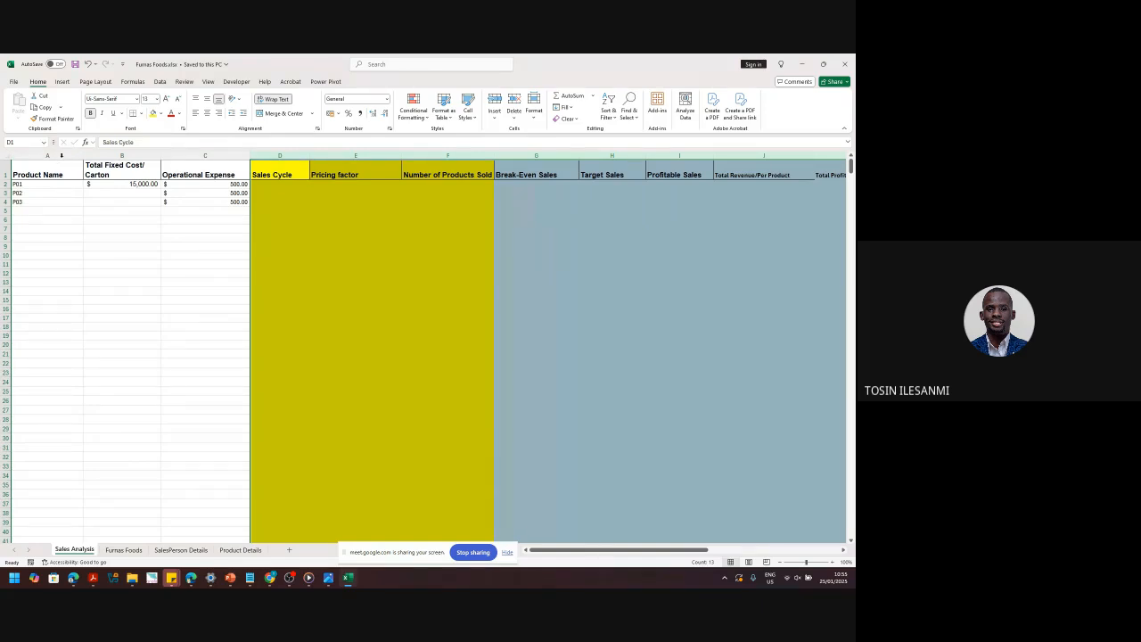
- Hide column A (Product Name), then check Product Details and return to select B2
left_click(62, 160)
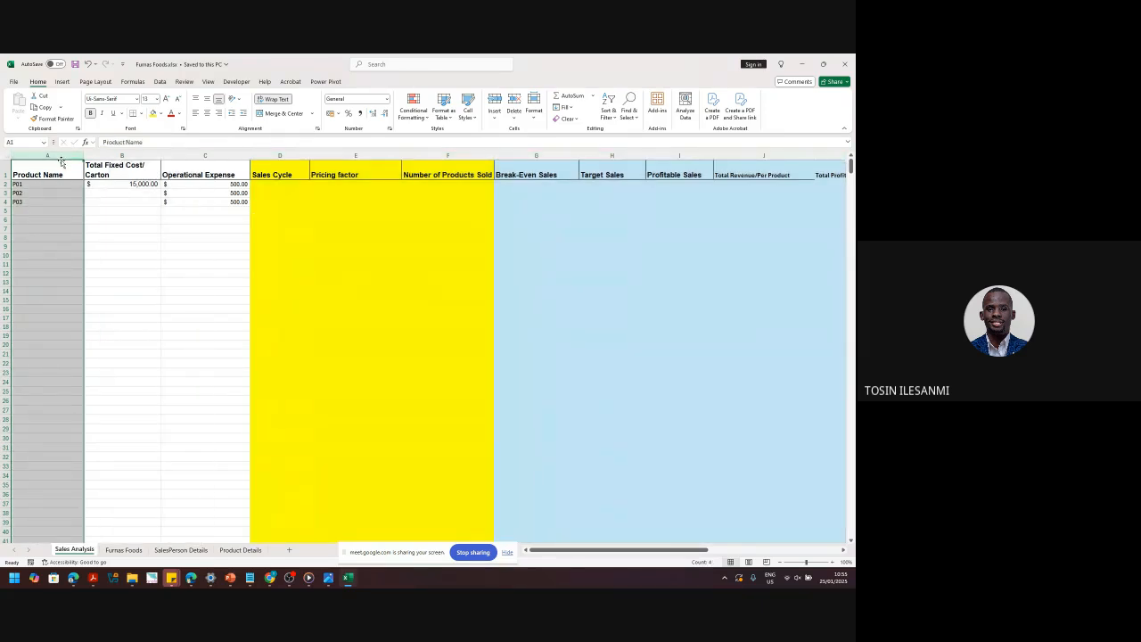
right_click(62, 160)
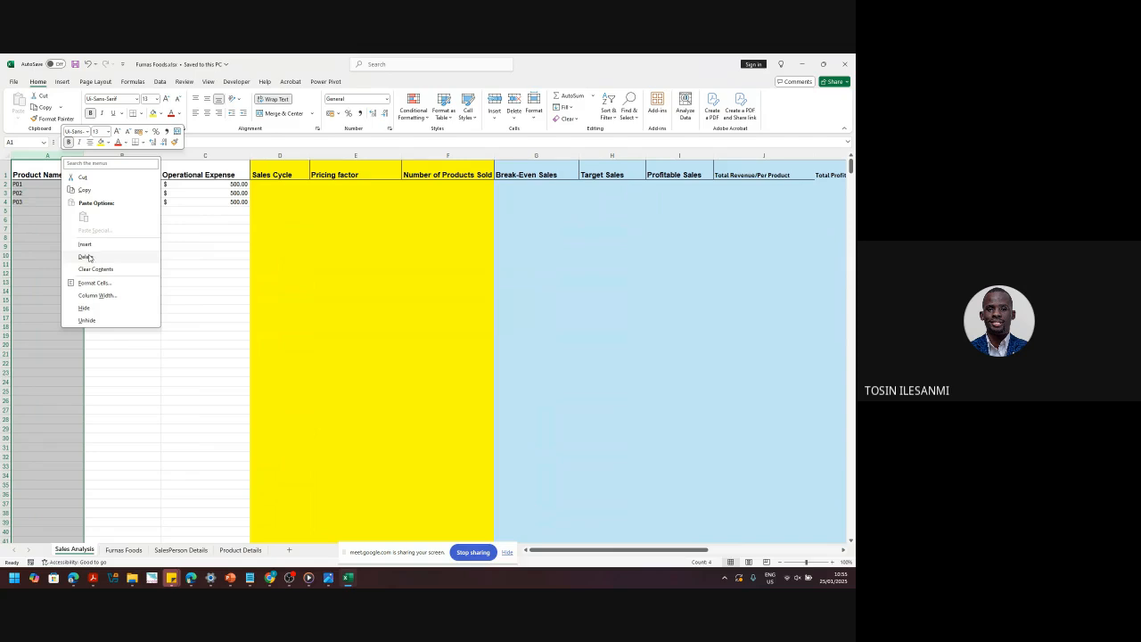
left_click(85, 307)
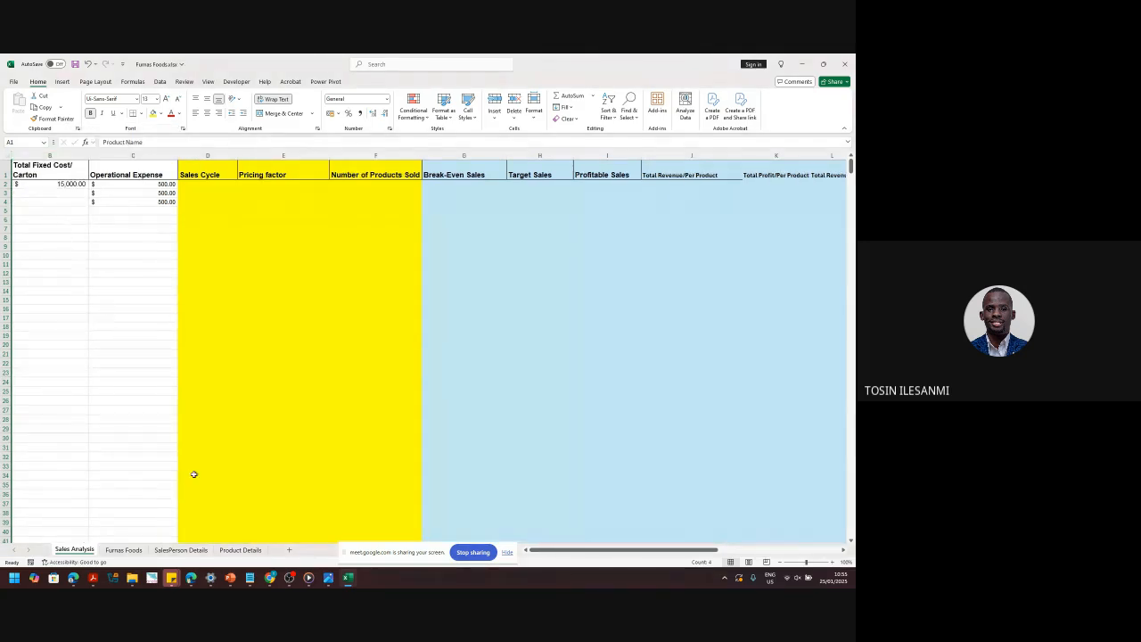
left_click(240, 549)
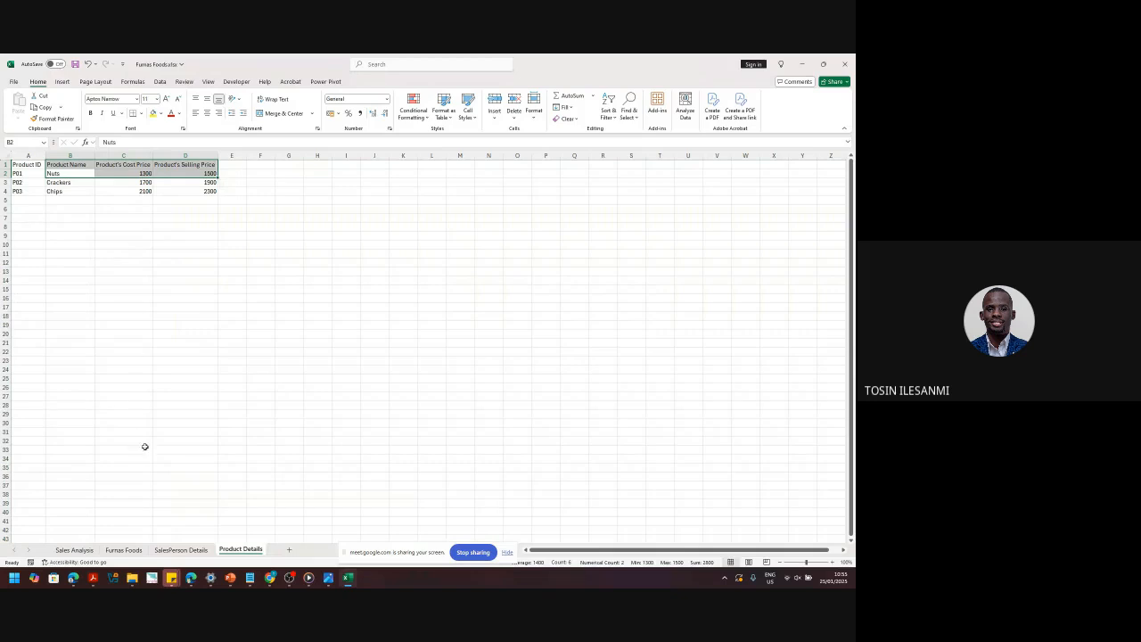
left_click(82, 552)
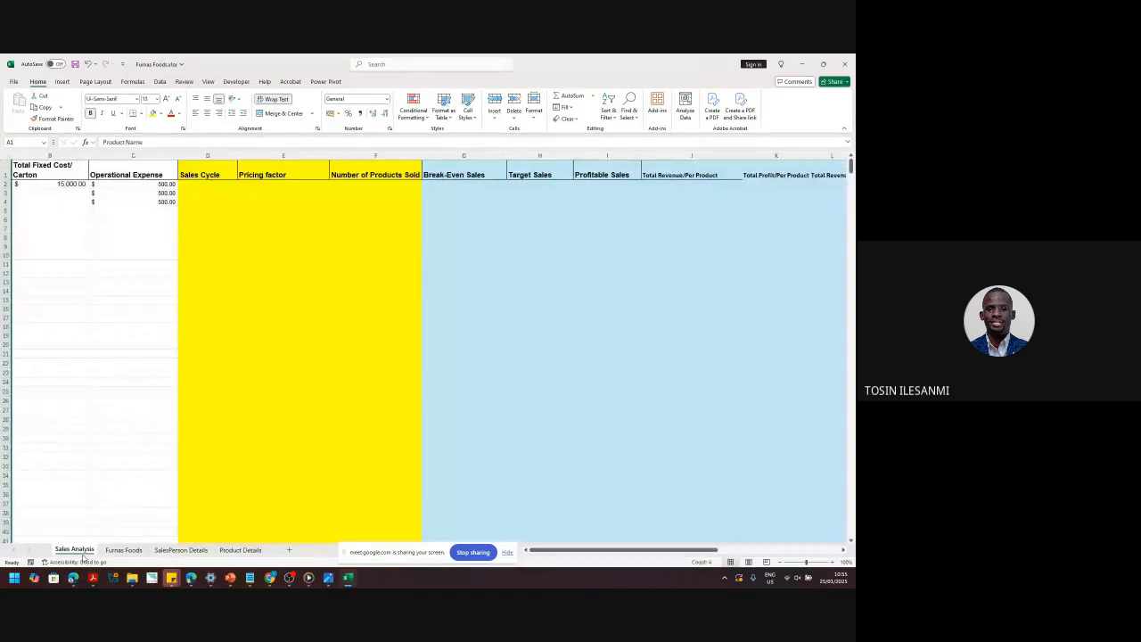
left_click(52, 184)
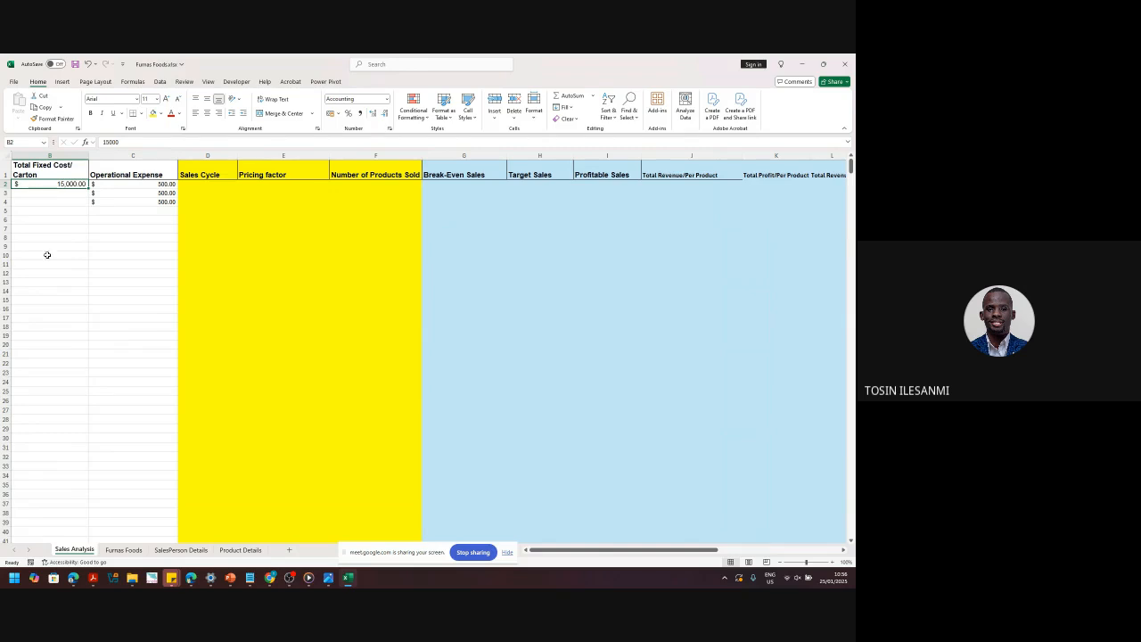
left_click(163, 550)
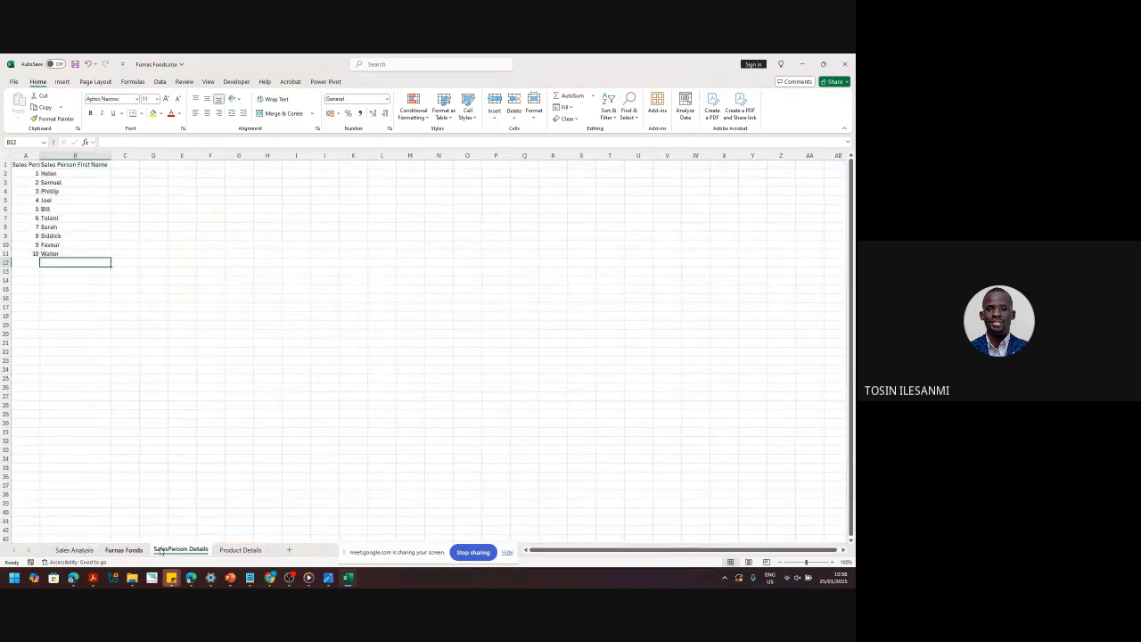
left_click(240, 549)
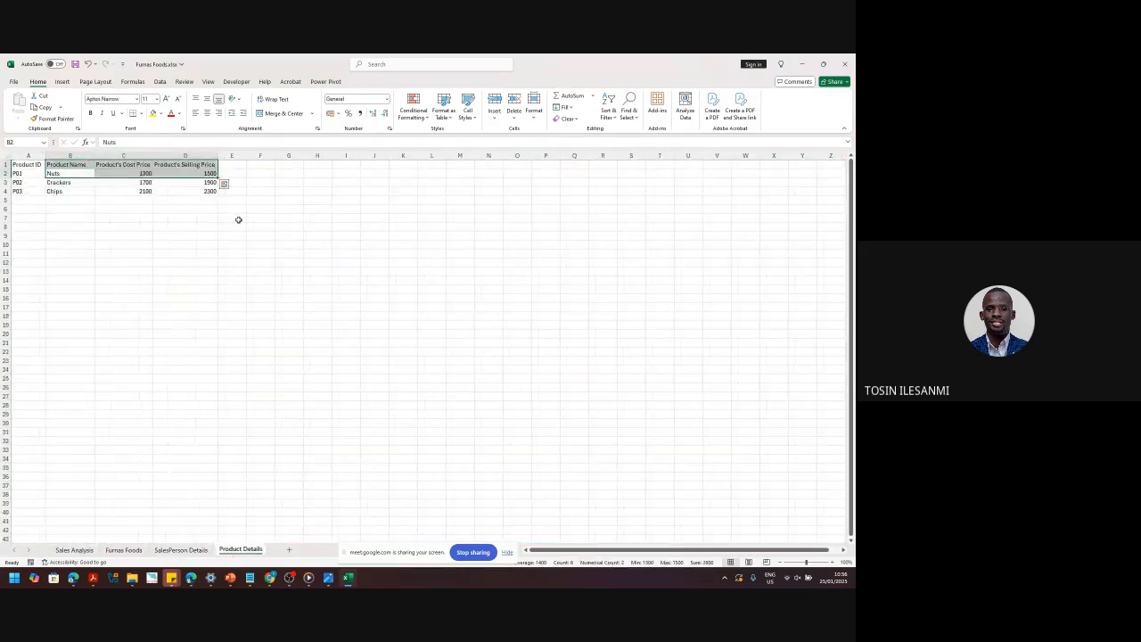
left_click(137, 156)
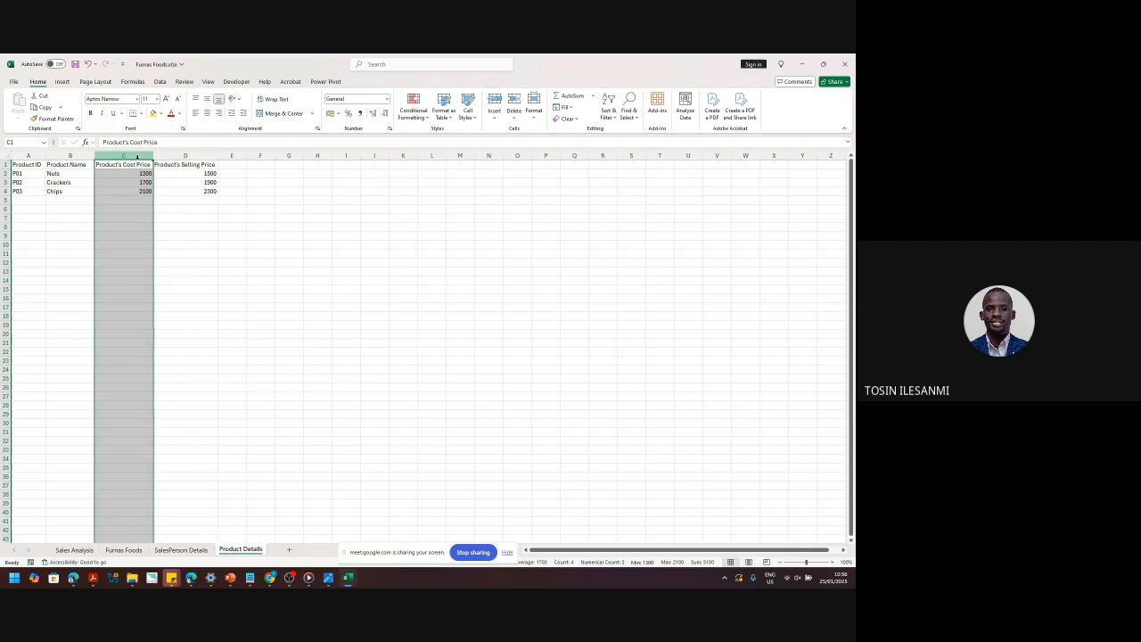
left_click(79, 550)
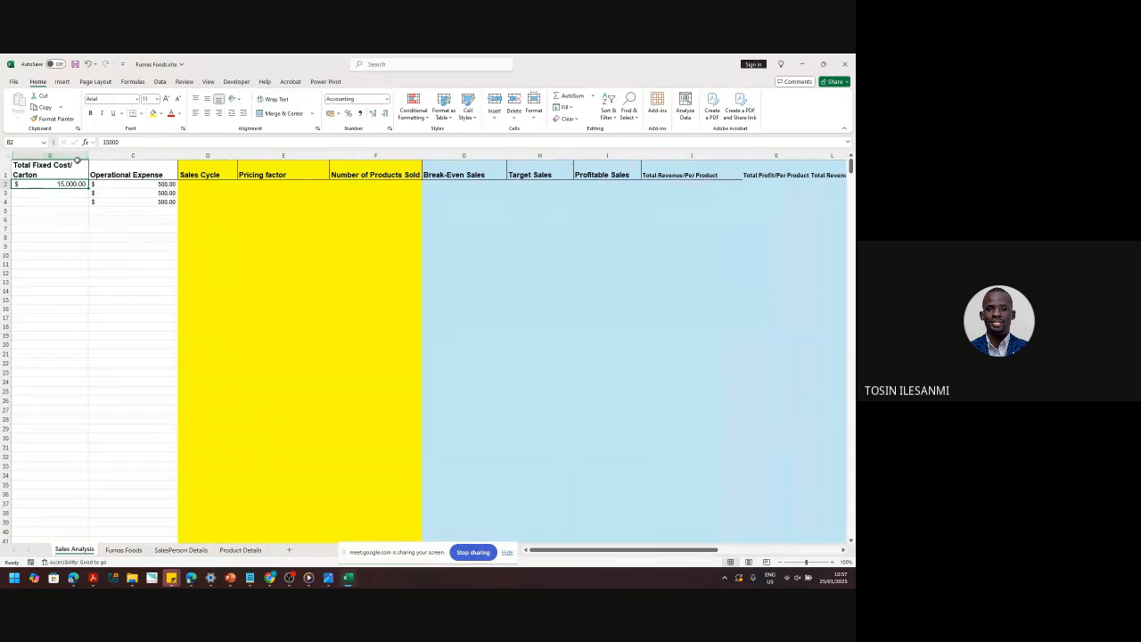
- Hide column C (Operational Expense), then select the Sales Cycle through Number of Products Sold columns
left_click(131, 155)
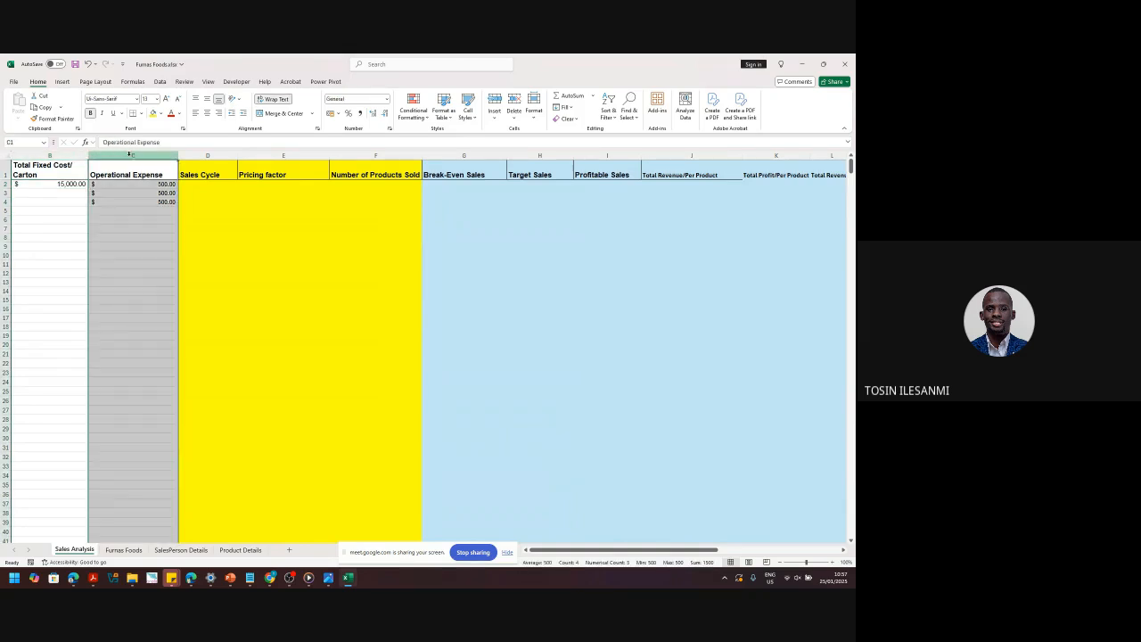
right_click(131, 155)
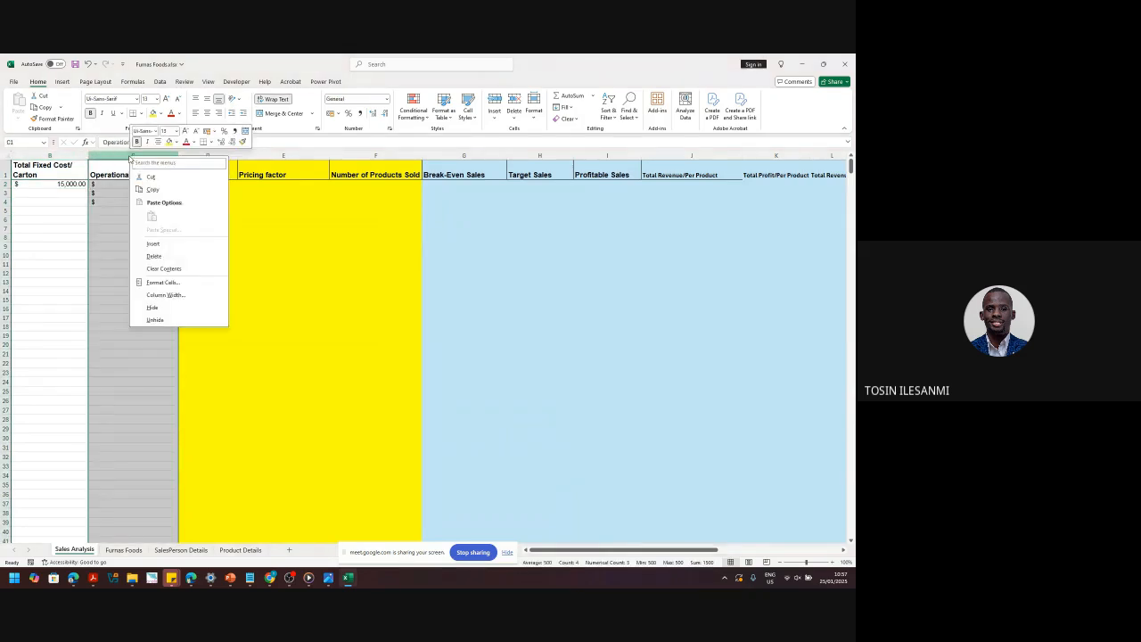
left_click(159, 307)
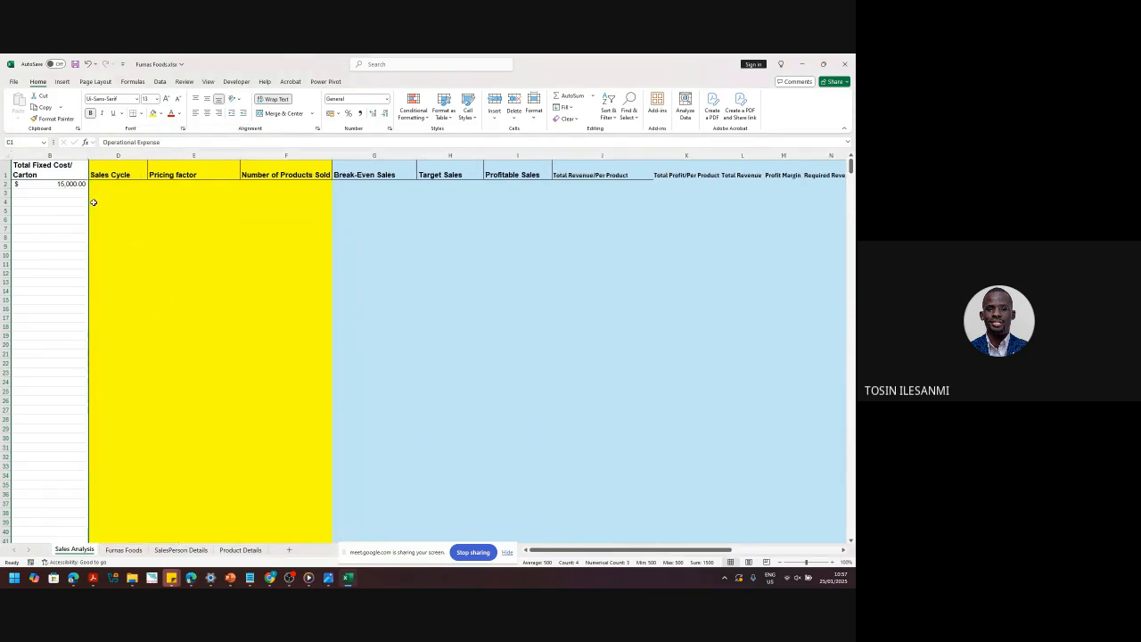
left_click_drag(108, 155, 288, 161)
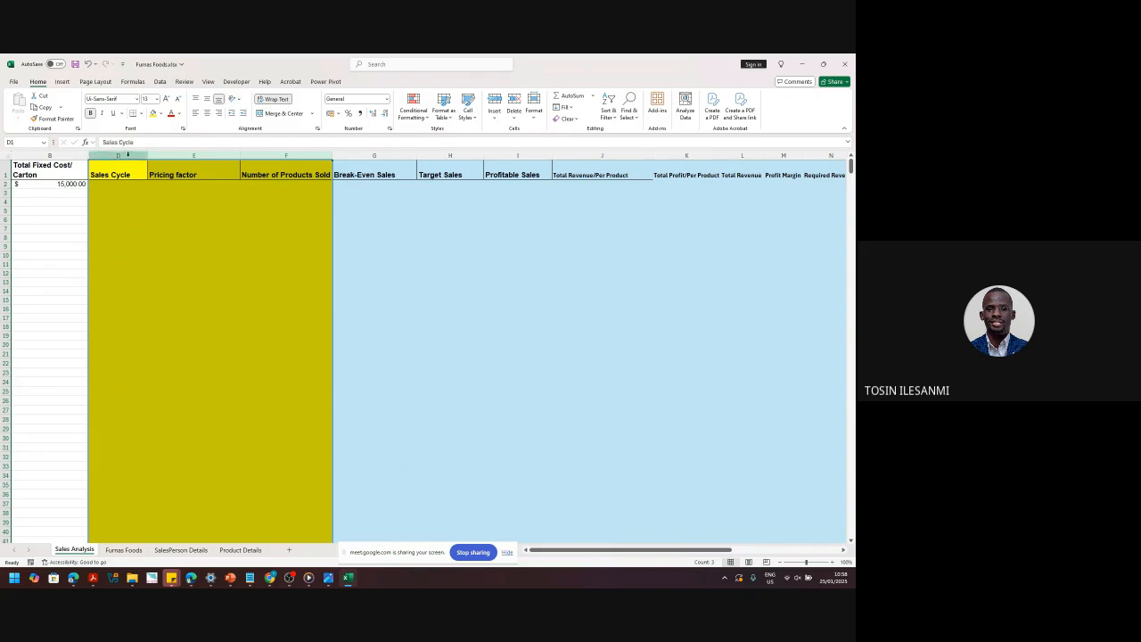
left_click_drag(127, 154, 127, 157)
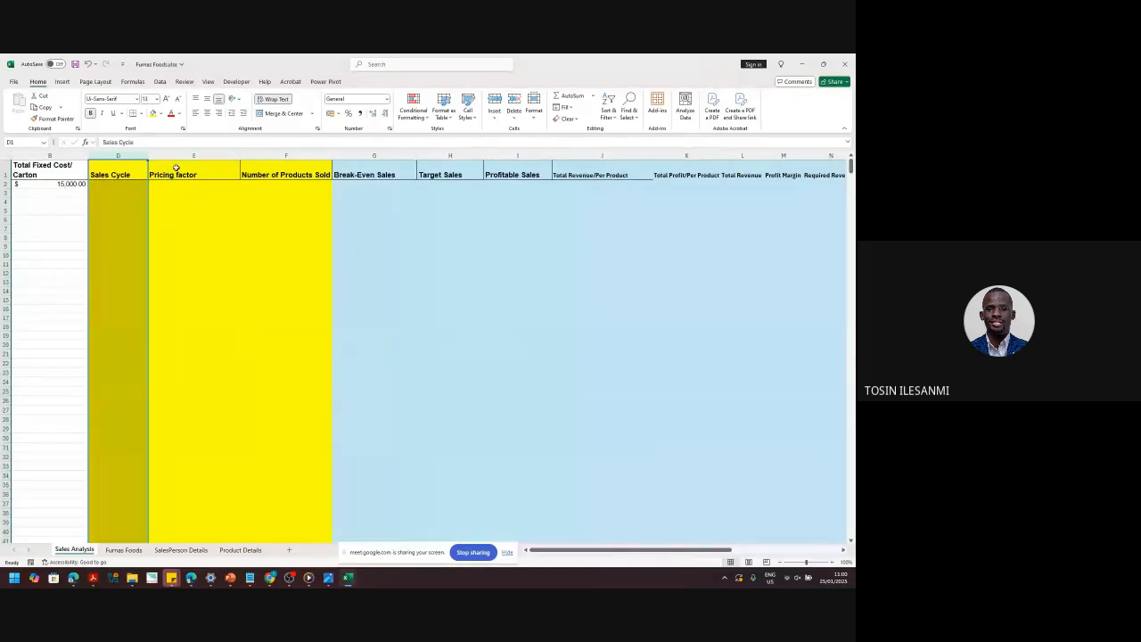
- Walk through the Sales Analysis headers from Pricing factor to Total Revenue/Per Product
left_click(234, 155)
left_click(252, 153)
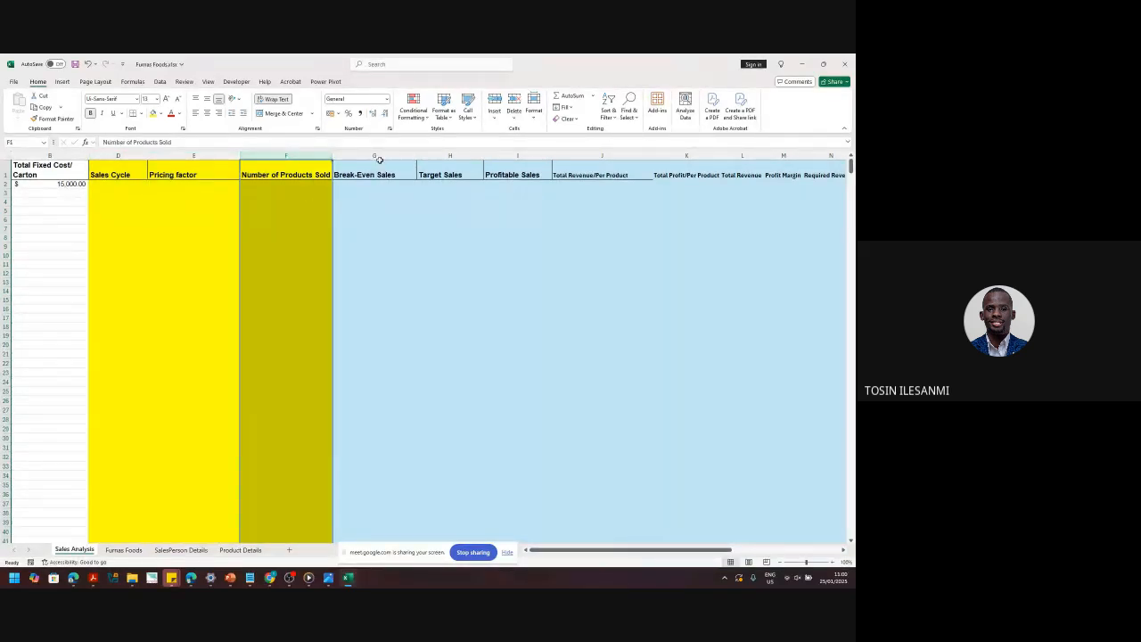
left_click(411, 151)
left_click(456, 177)
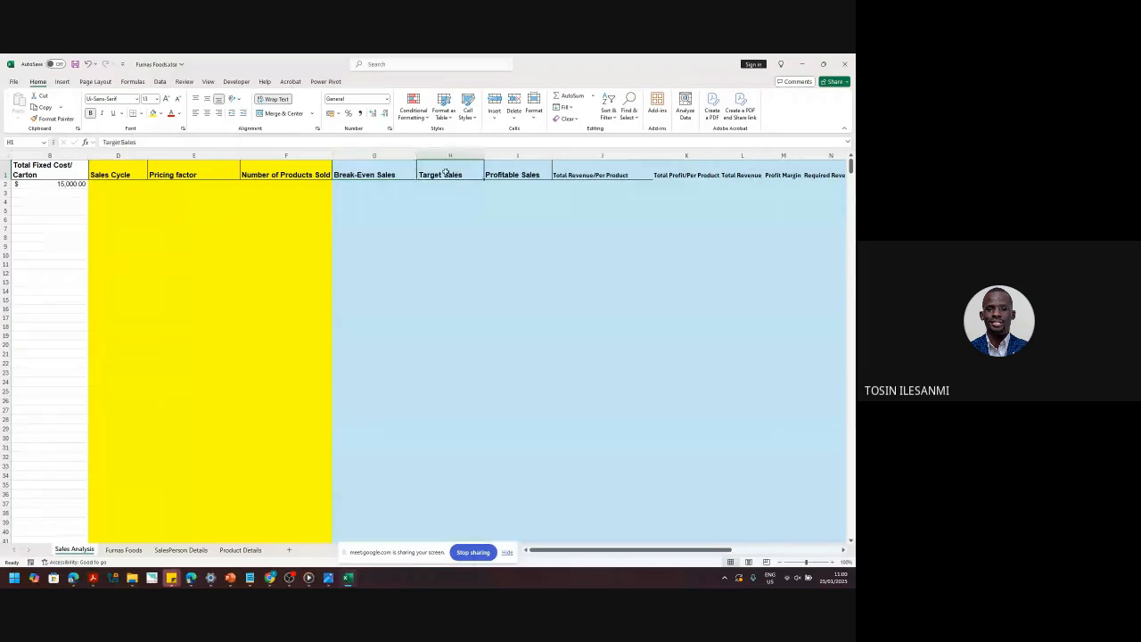
left_click(395, 174)
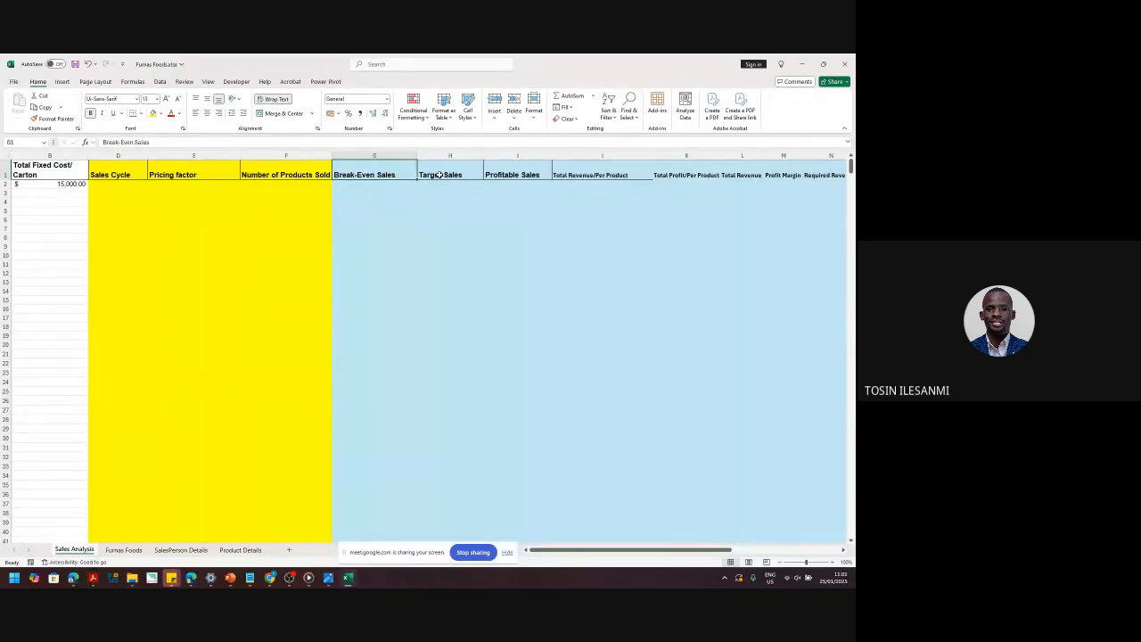
left_click(441, 175)
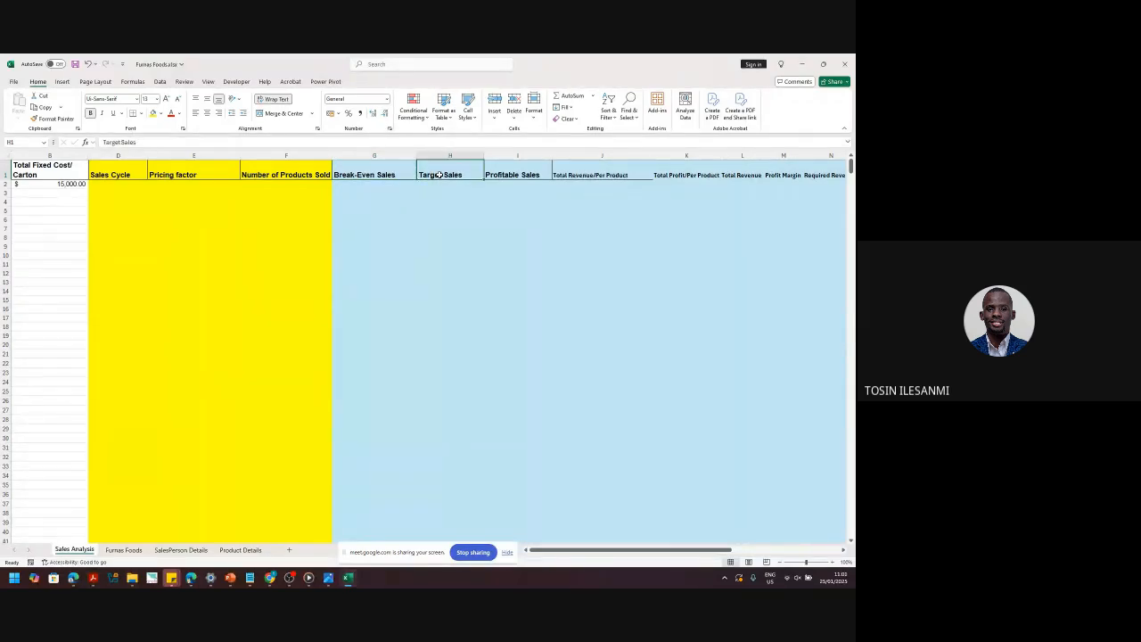
left_click(523, 172)
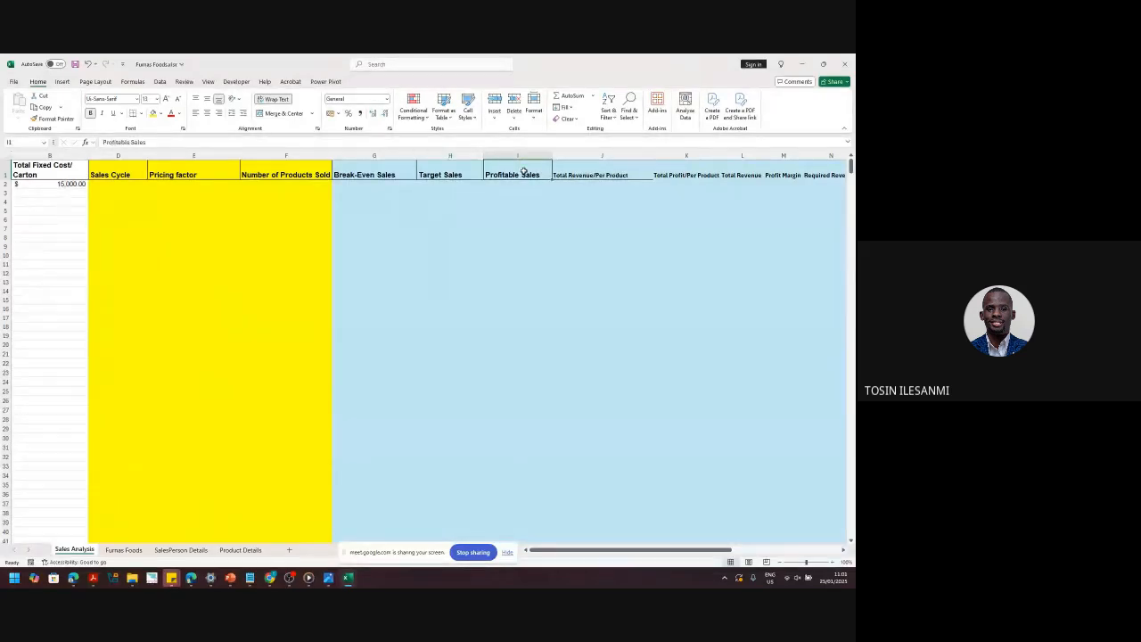
left_click(594, 172)
- Revisit the Target Sales header, save the workbook, and select the Sales Cycle and Pricing factor headers
left_click(694, 550)
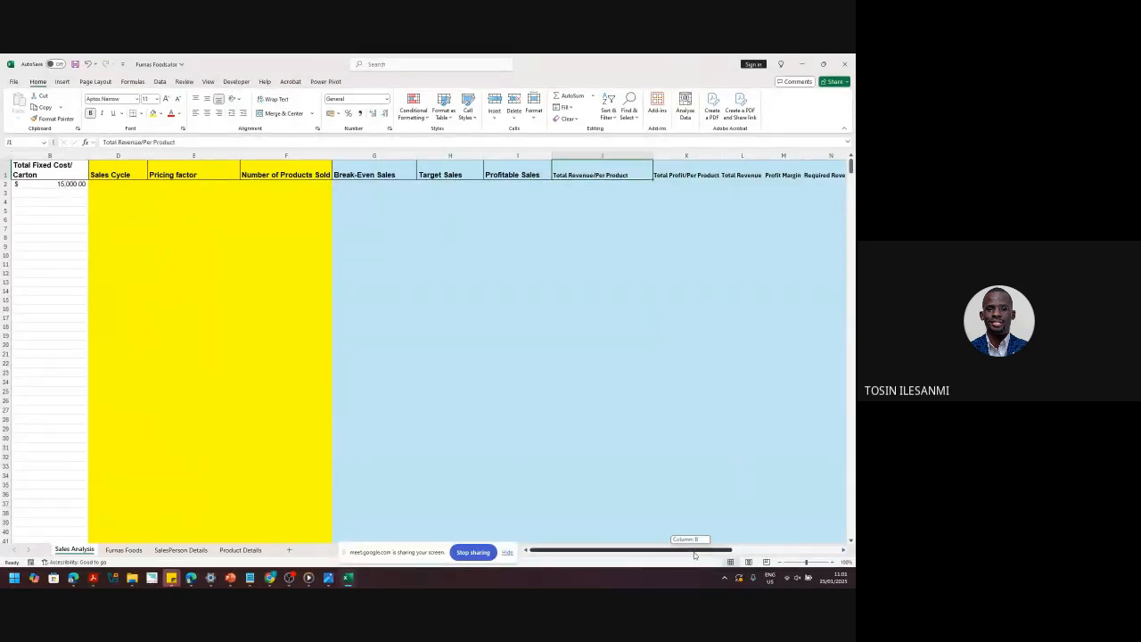
left_click_drag(694, 553, 747, 550)
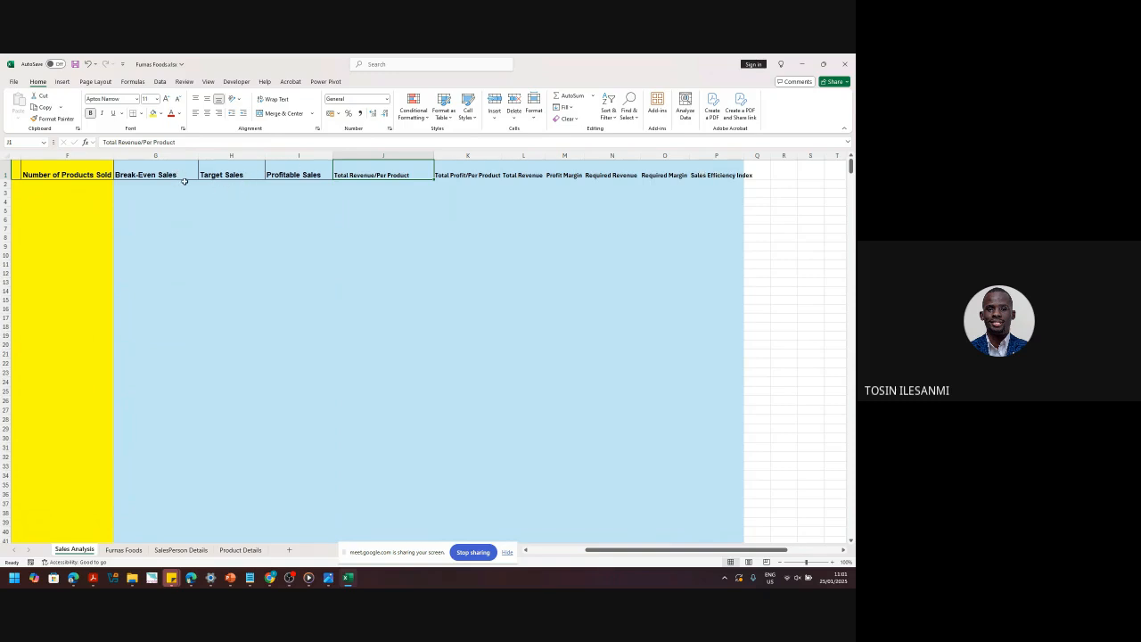
left_click(230, 175)
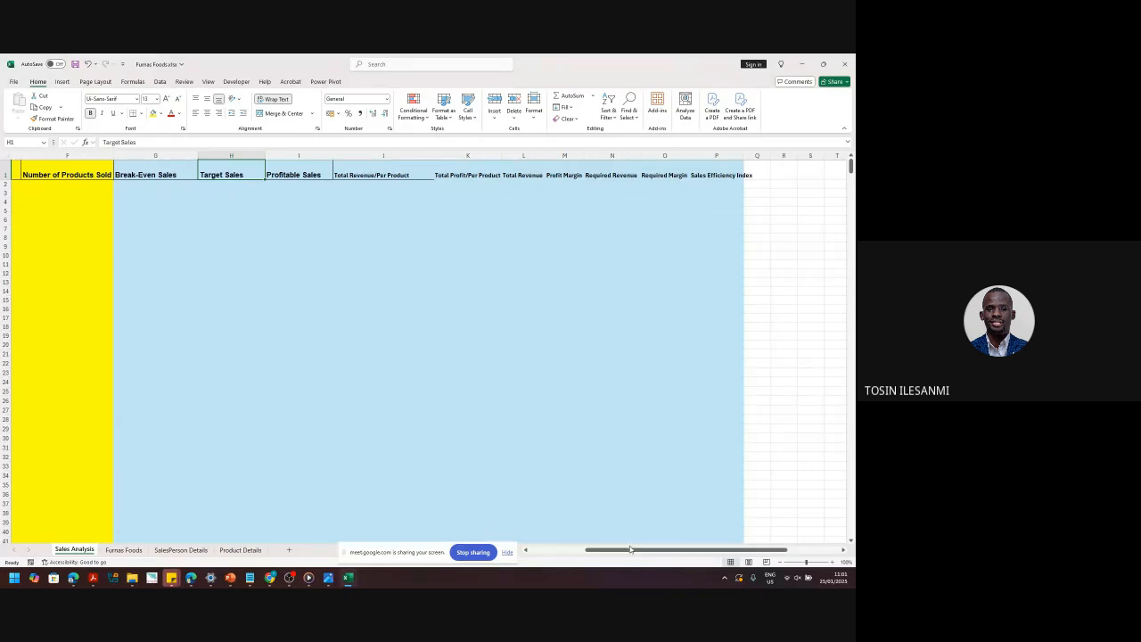
left_click_drag(633, 553, 577, 552)
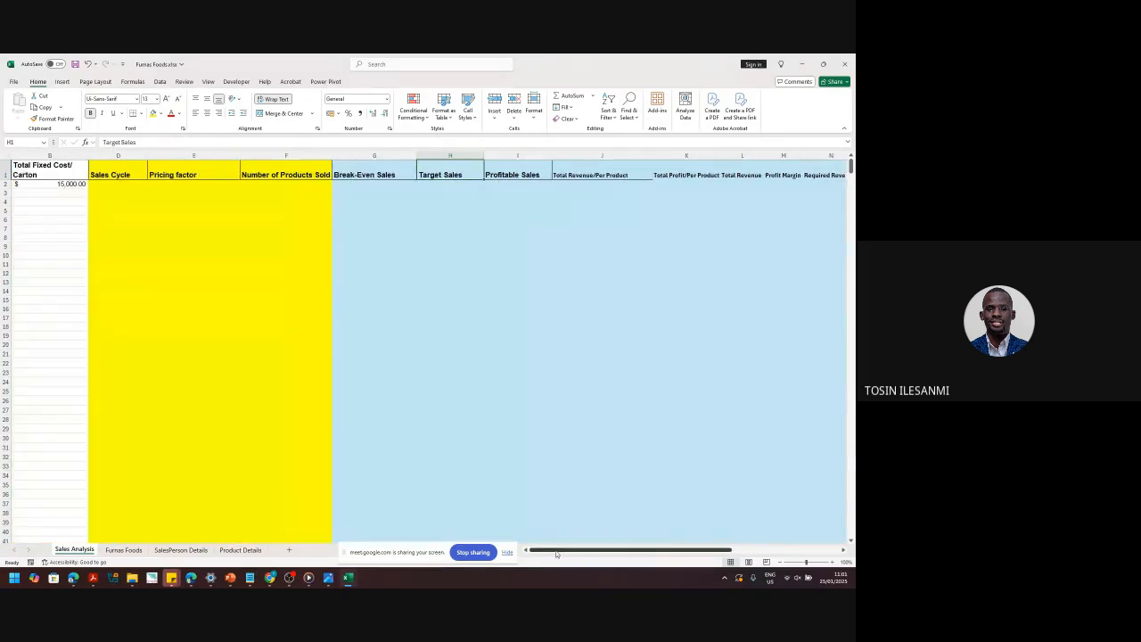
key("ctrl+s")
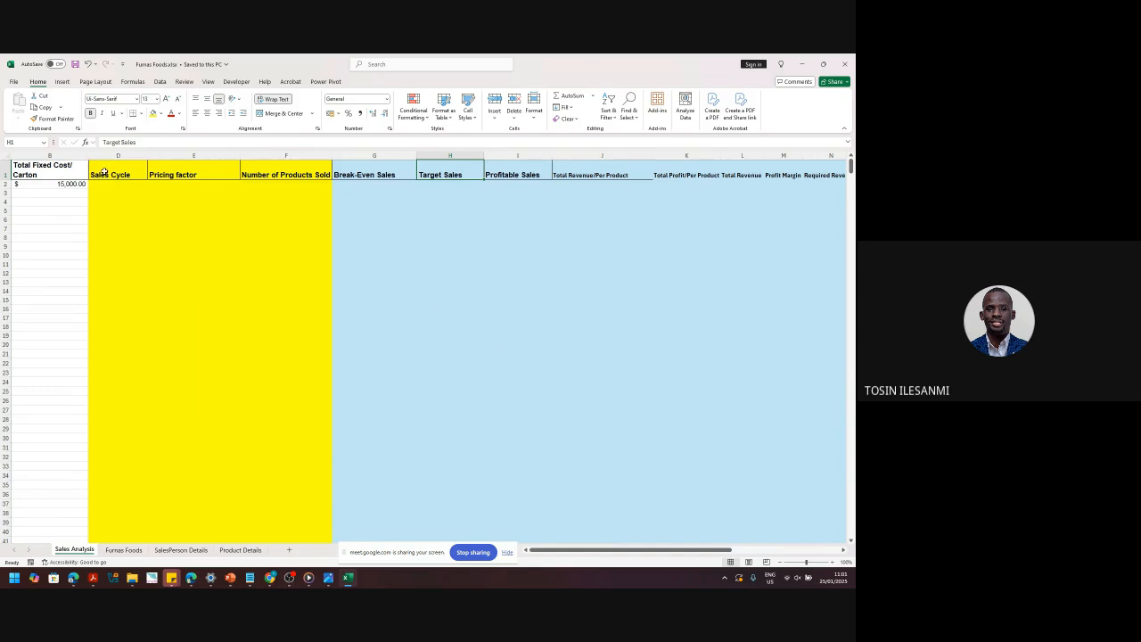
left_click_drag(101, 173, 724, 175)
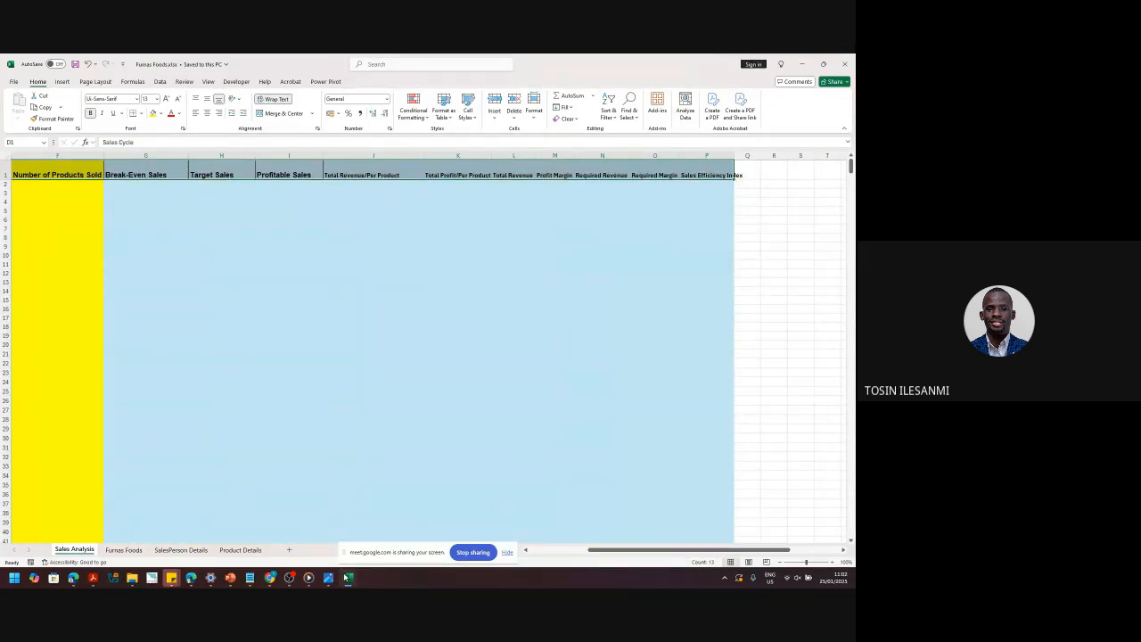
- Launch Power BI Desktop by searching 'power' in the Start menu, then return to Excel
left_click(10, 583)
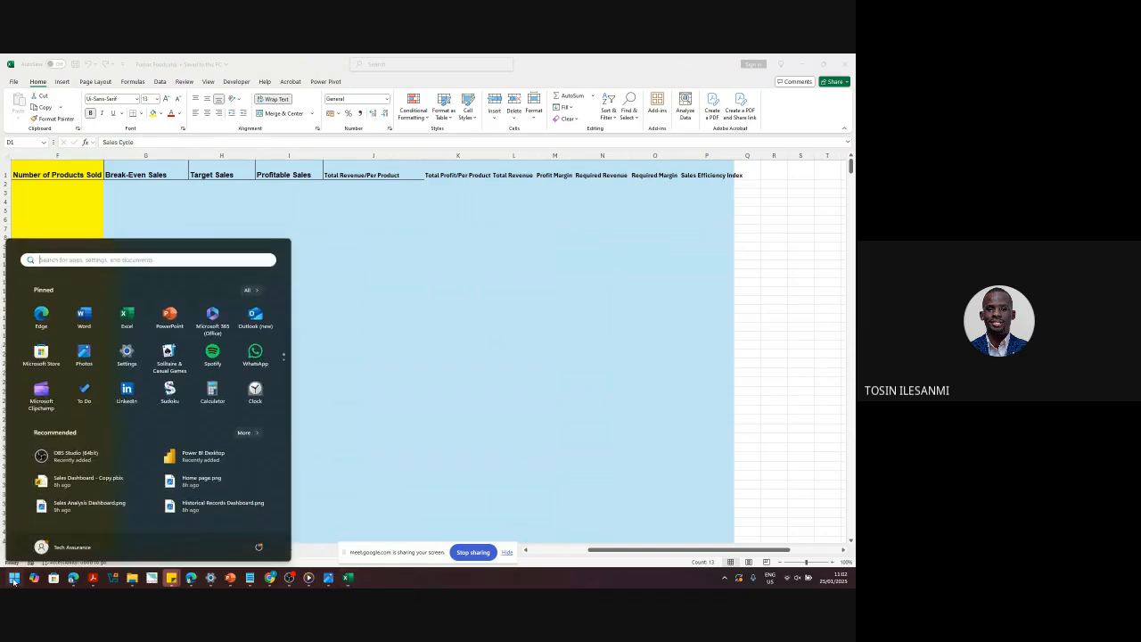
type("power")
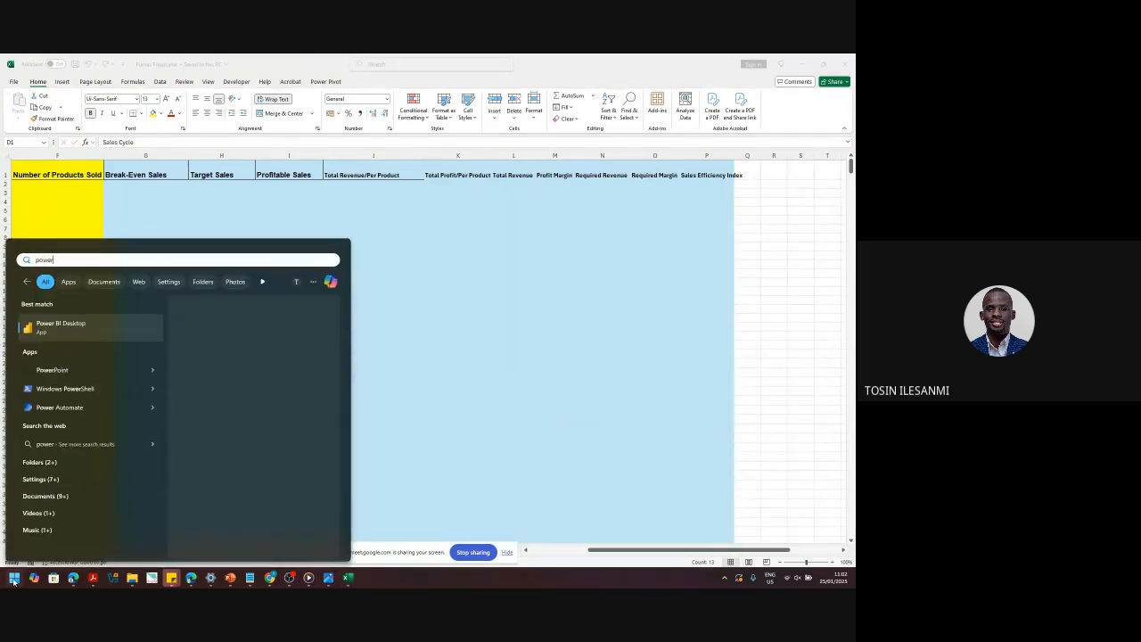
key("Return")
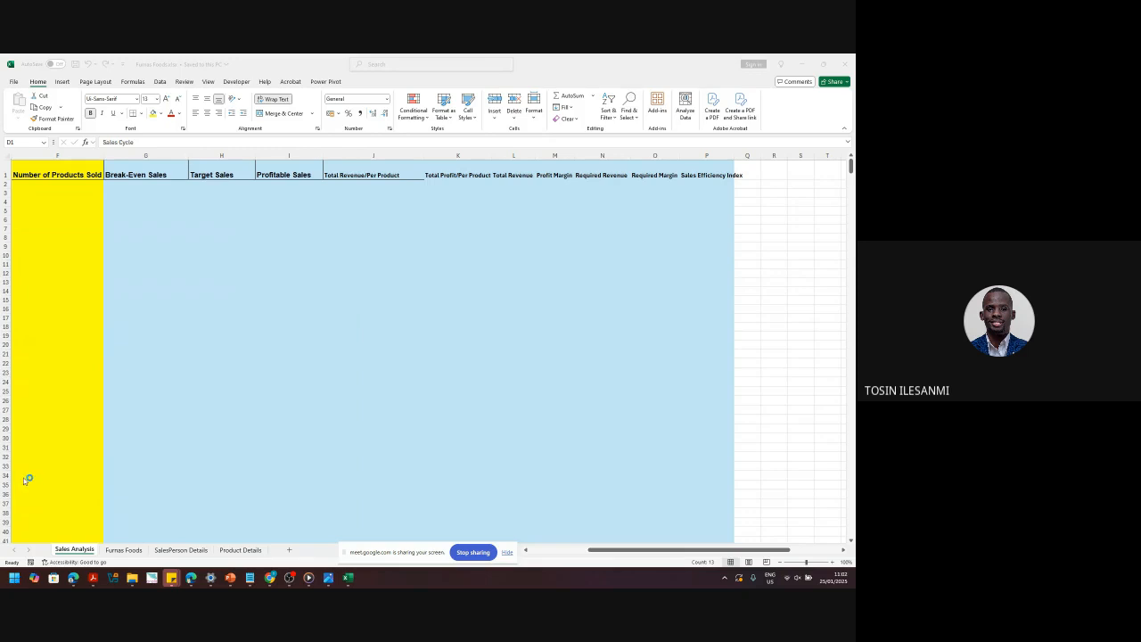
left_click(128, 554)
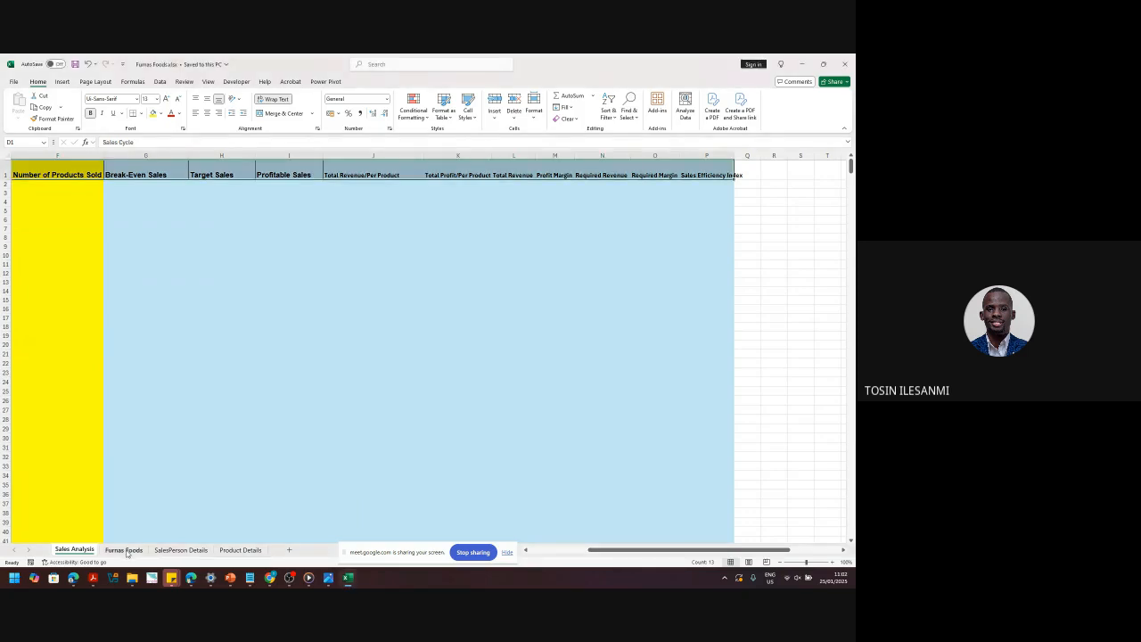
- View the Furnas Foods sheet, then settle on the SalesPerson Details sheet of ten salespeople
left_click(125, 550)
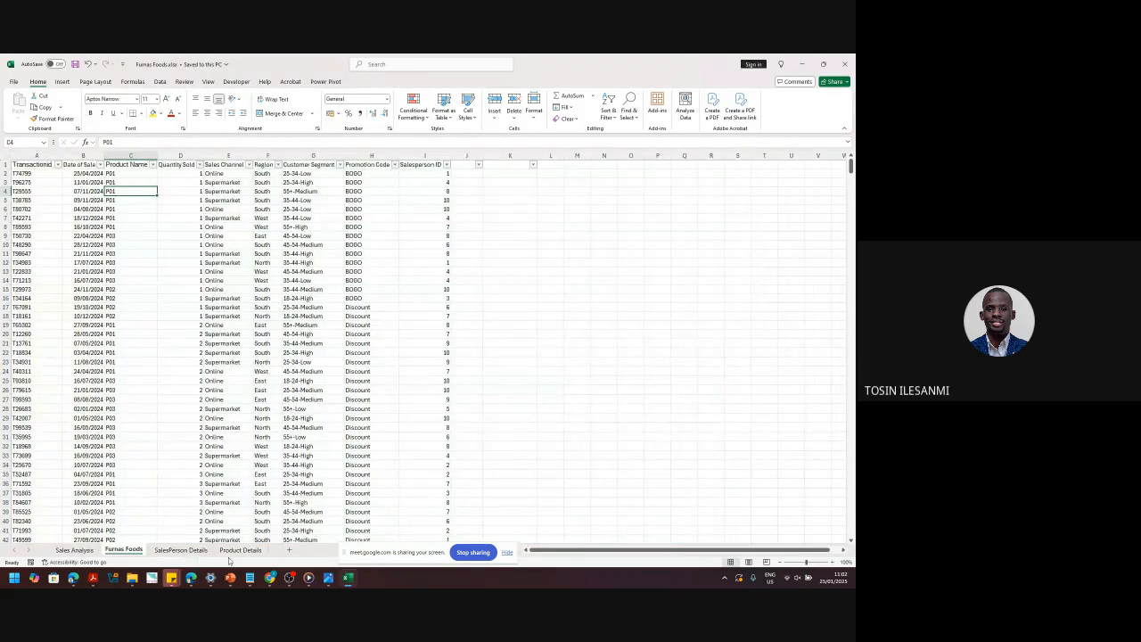
left_click(180, 550)
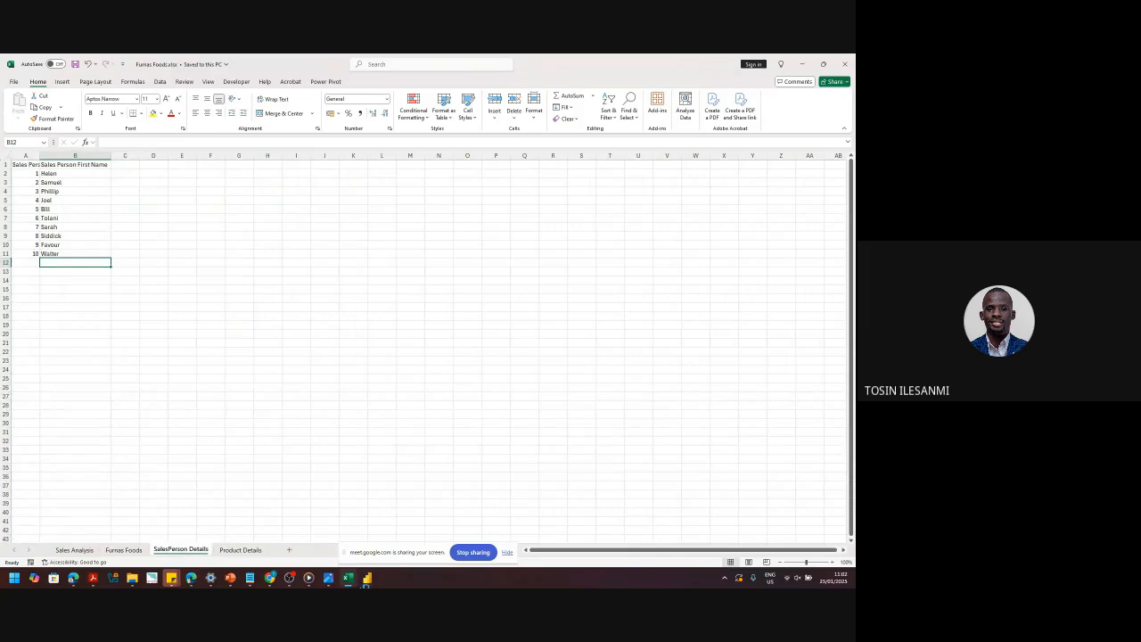
mouse_move(363, 583)
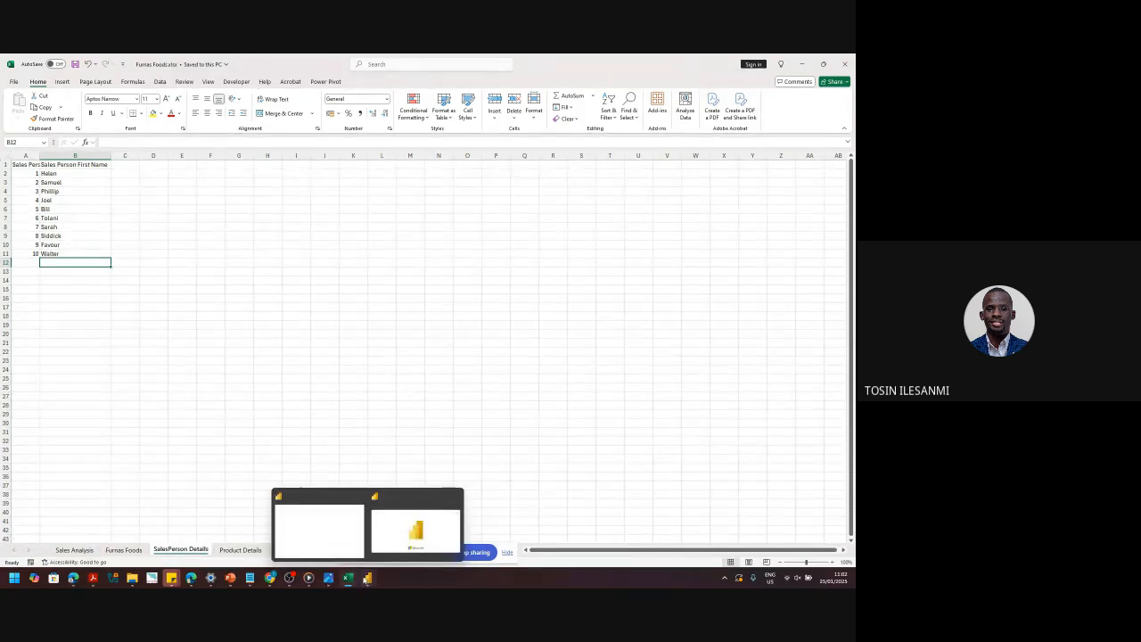
left_click(74, 323)
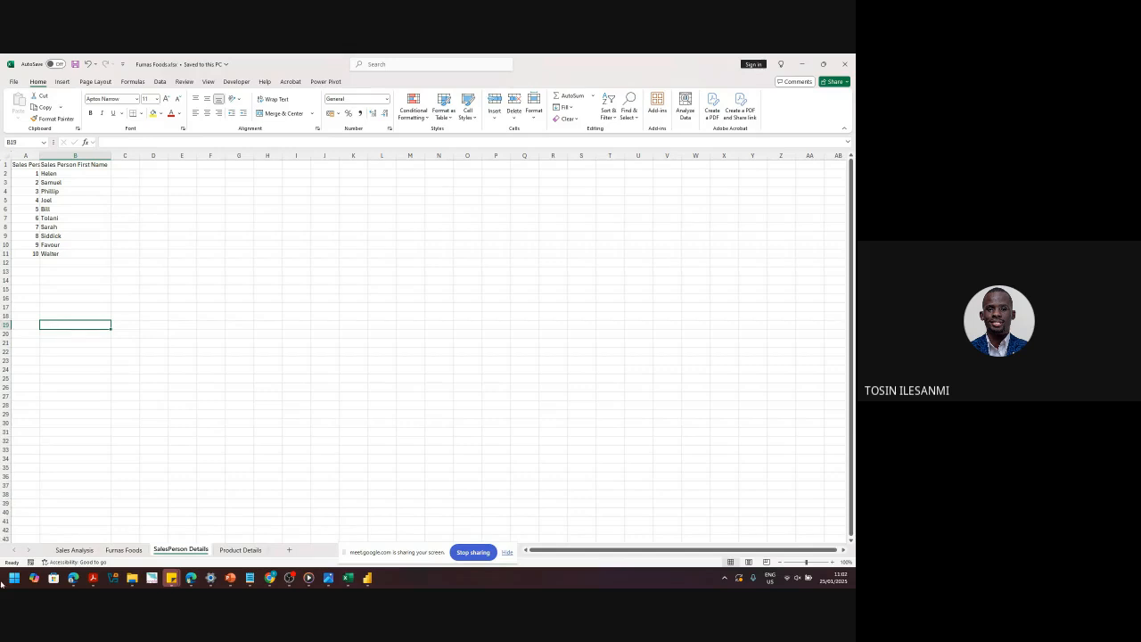
- Switch to the Power BI Desktop window from its taskbar preview
mouse_move(367, 577)
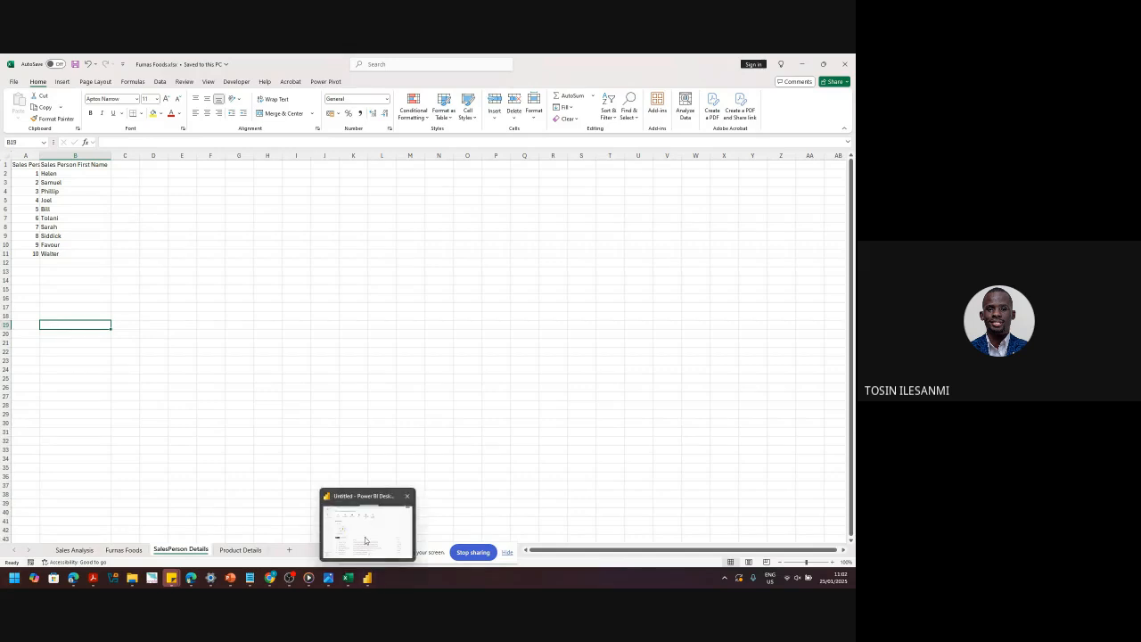
left_click(365, 535)
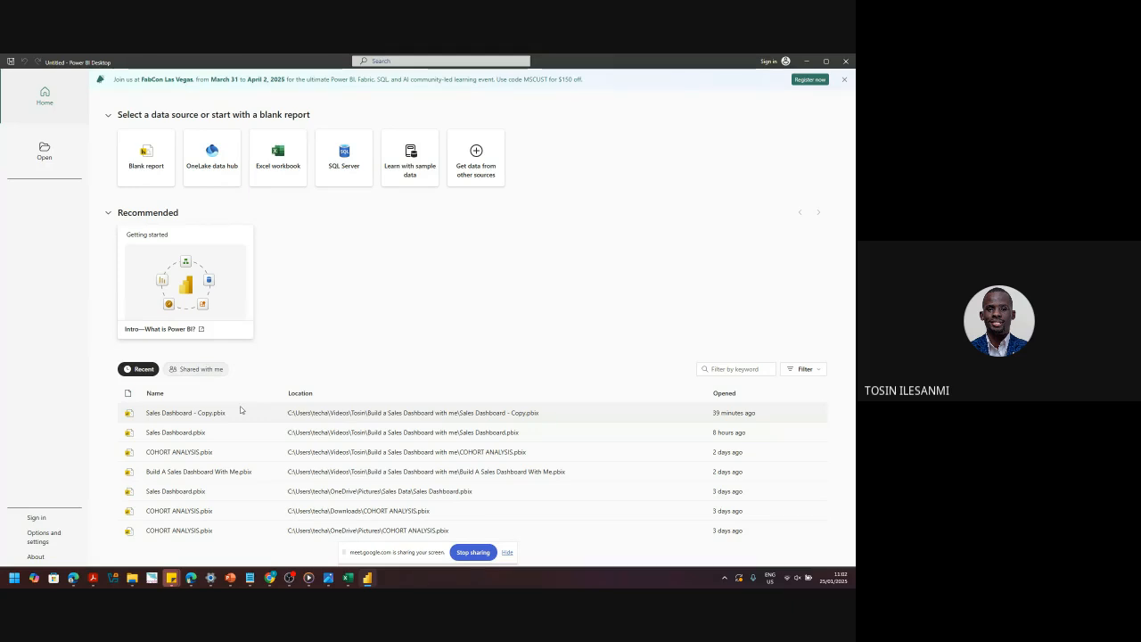
- Open a Blank report from the Power BI start screen
left_click(139, 160)
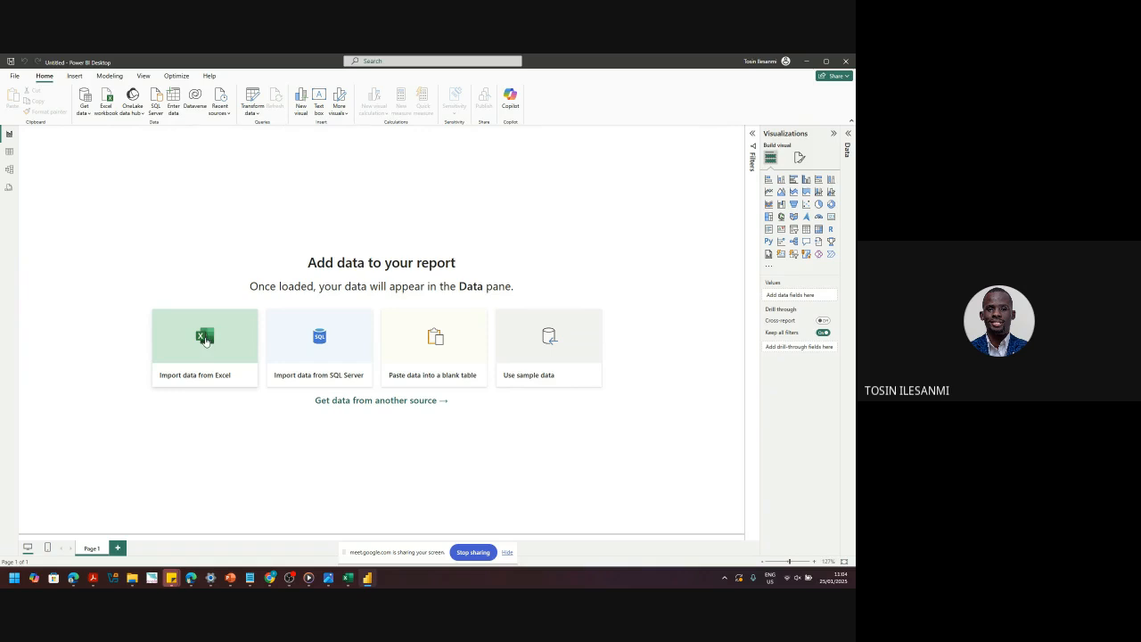
- Browse to the Furnas Foods workbook through the Excel import, then cancel that Open dialog
left_click(205, 338)
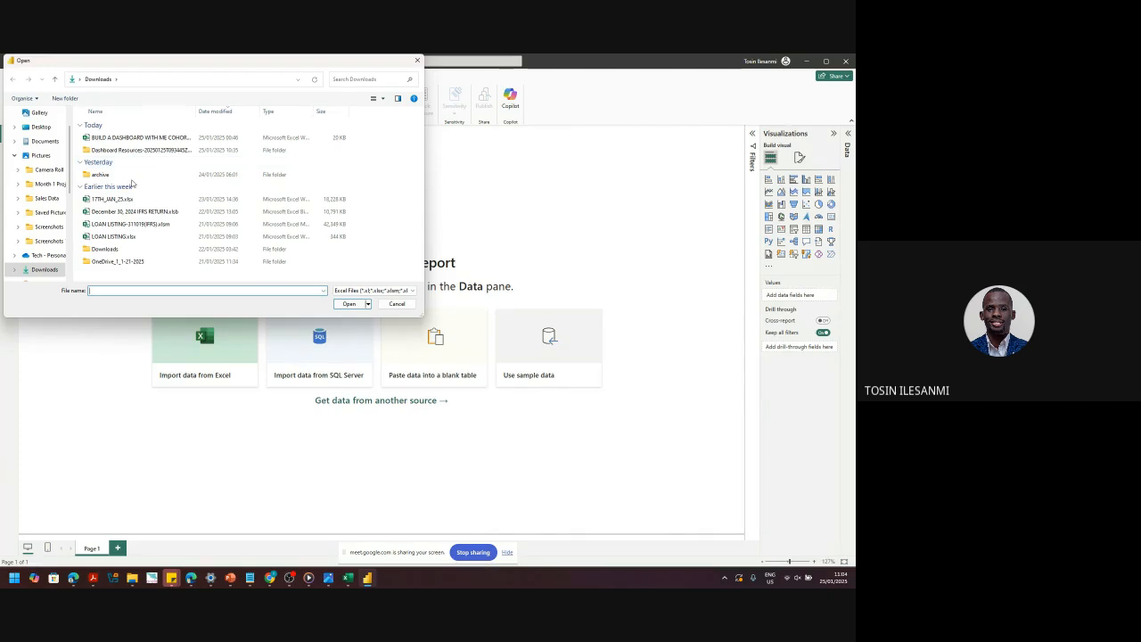
double_click(133, 150)
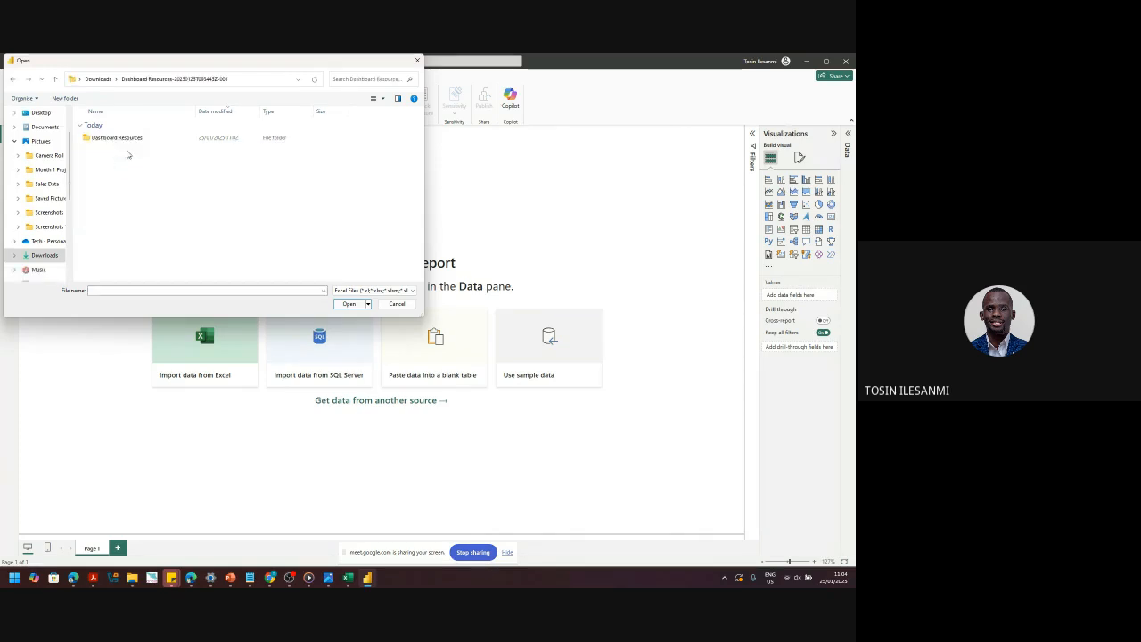
left_click(119, 137)
double_click(119, 136)
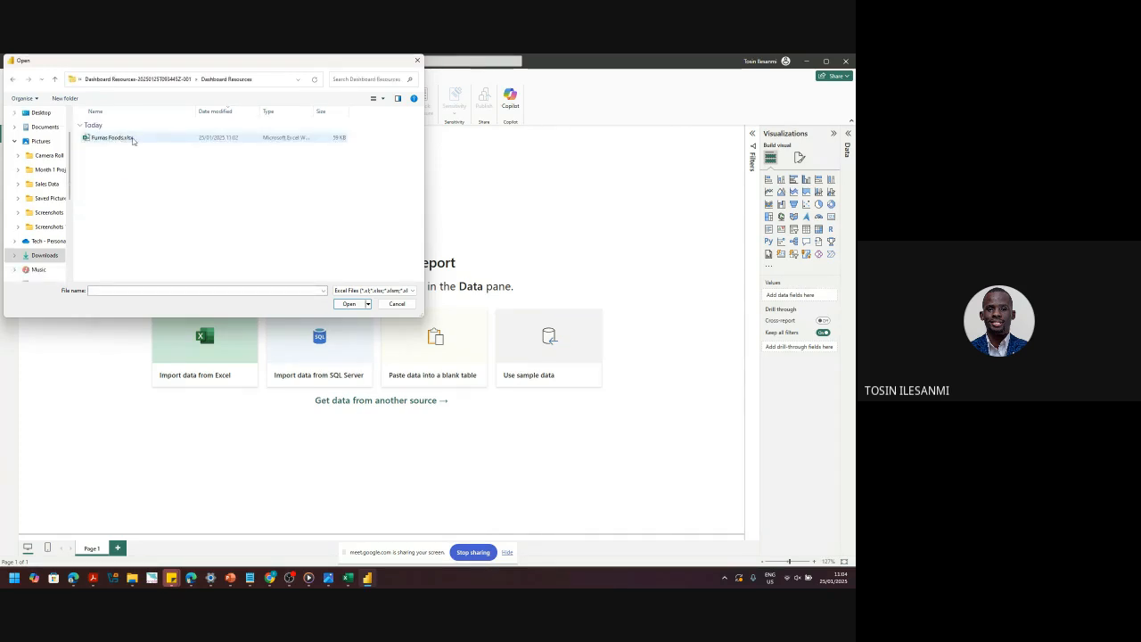
left_click(132, 138)
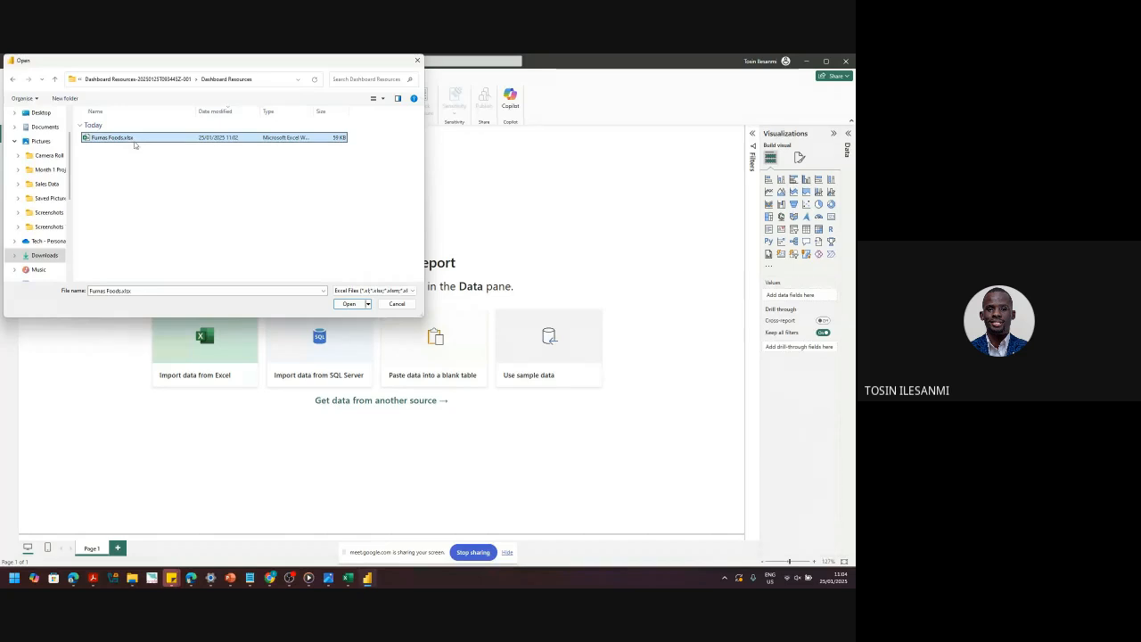
left_click(397, 303)
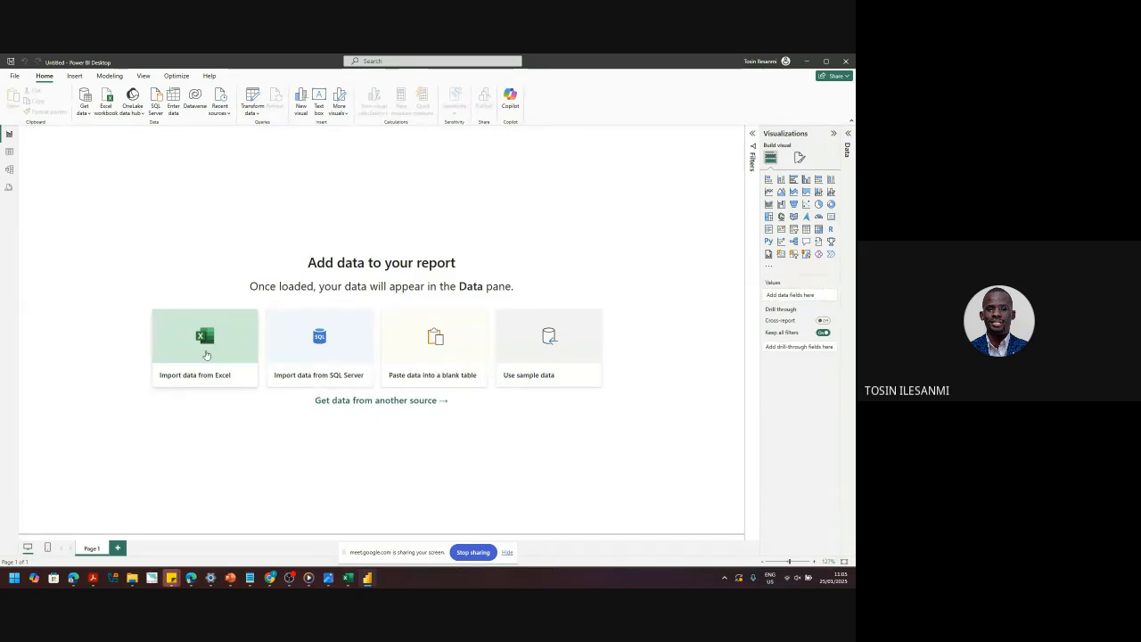
- Through Get data > Excel workbook, open Furnas Foods.xlsx from Dashboard Resources > Dashboard Resources
left_click(82, 107)
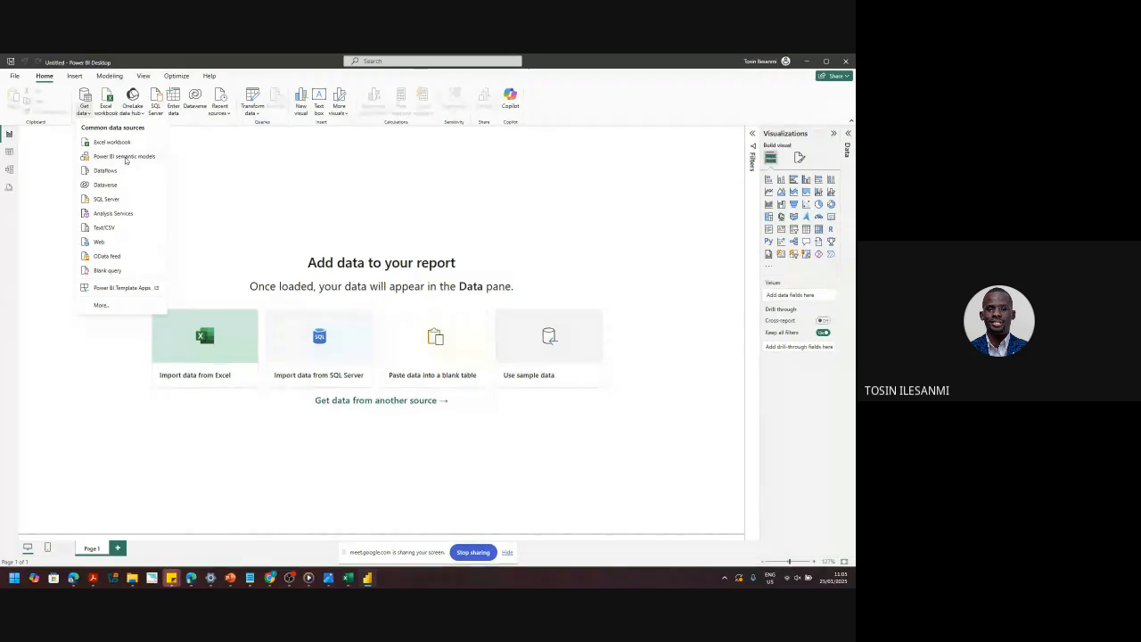
left_click(129, 143)
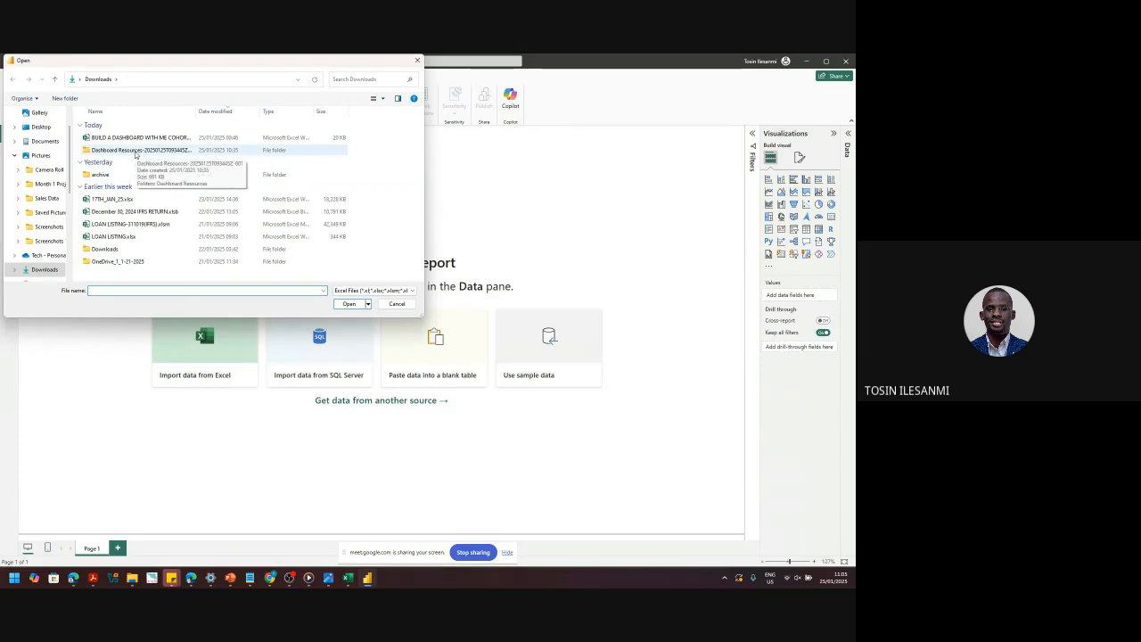
double_click(135, 151)
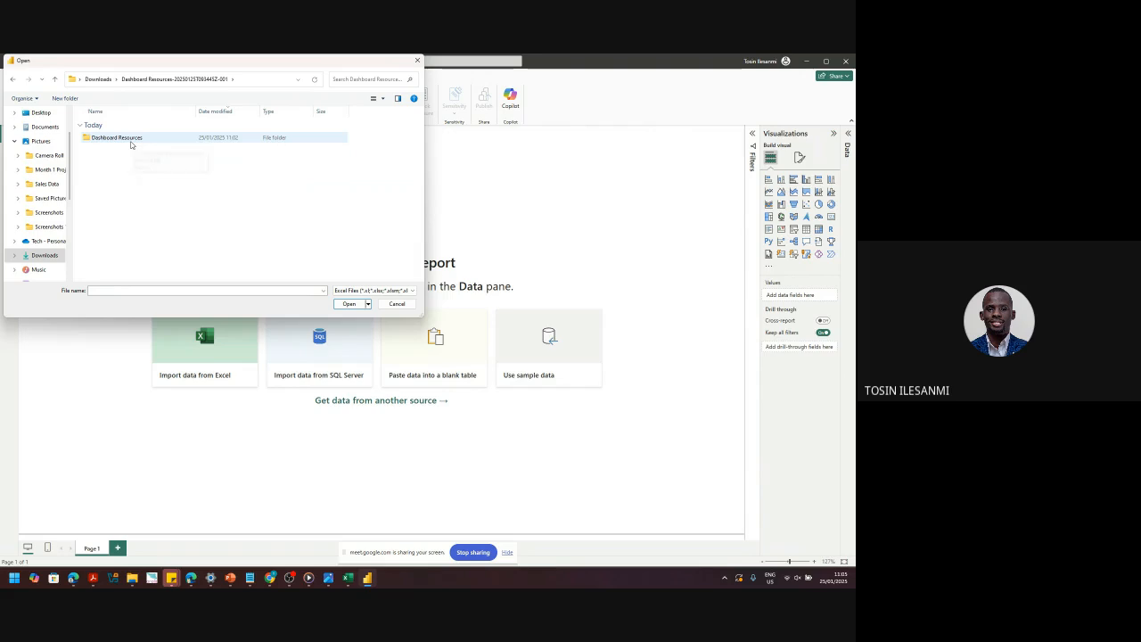
double_click(131, 140)
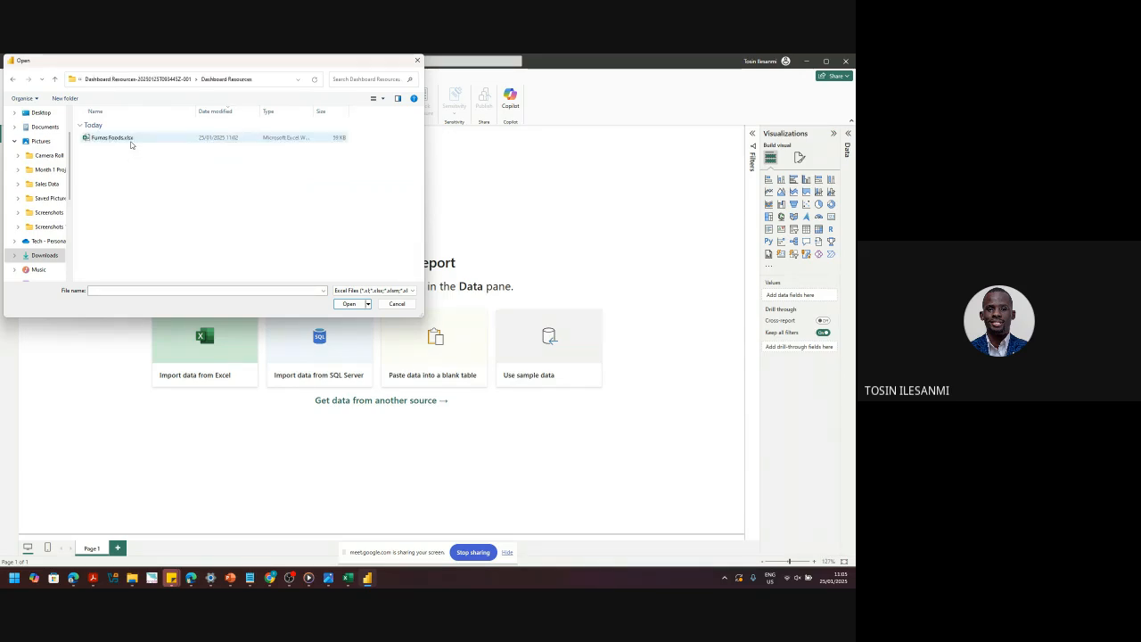
left_click(131, 140)
left_click(346, 303)
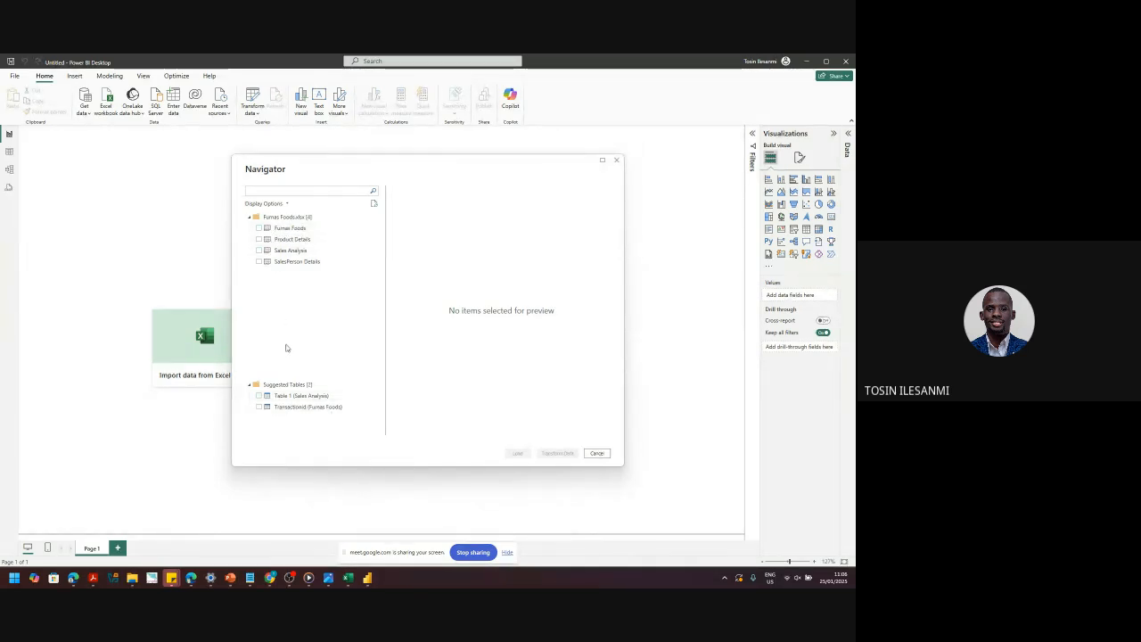
- Wait for the Navigator to list the workbook's four sheets and two suggested tables
mouse_move(349, 580)
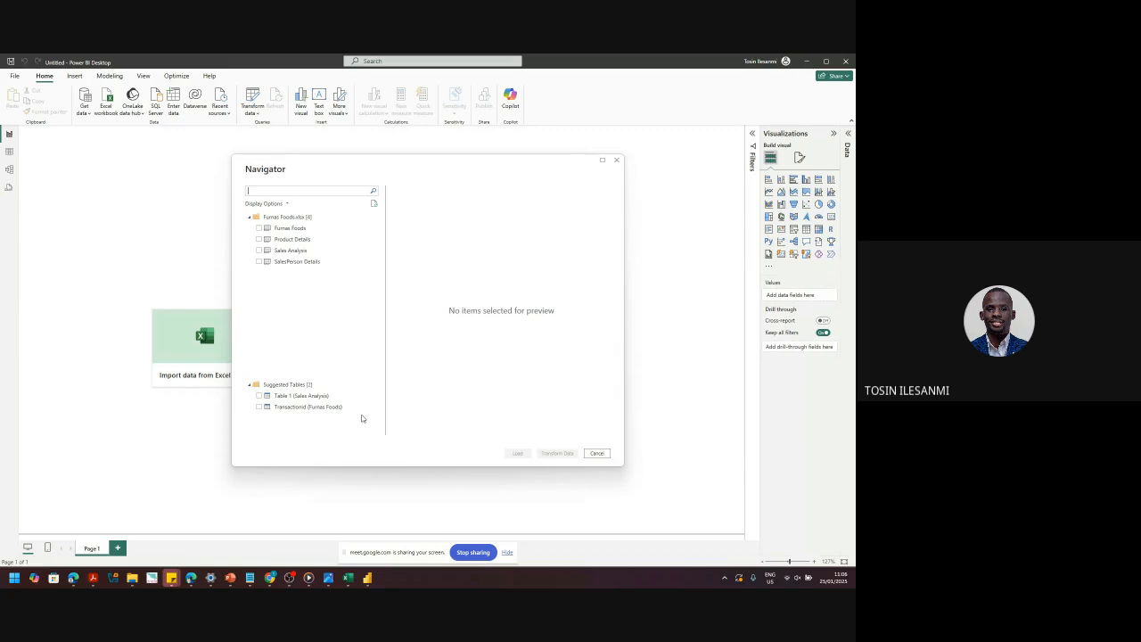
- Tick Furnas Foods, Product Details, Sales Analysis and SalesPerson Details, previewing each sheet's data
left_click(259, 228)
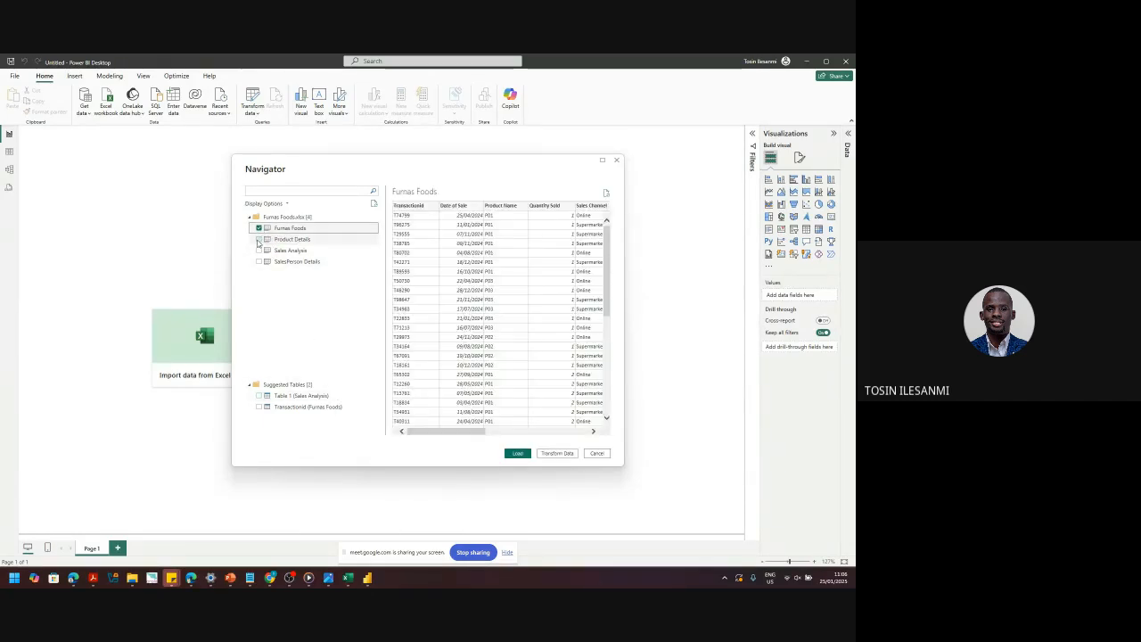
left_click(259, 238)
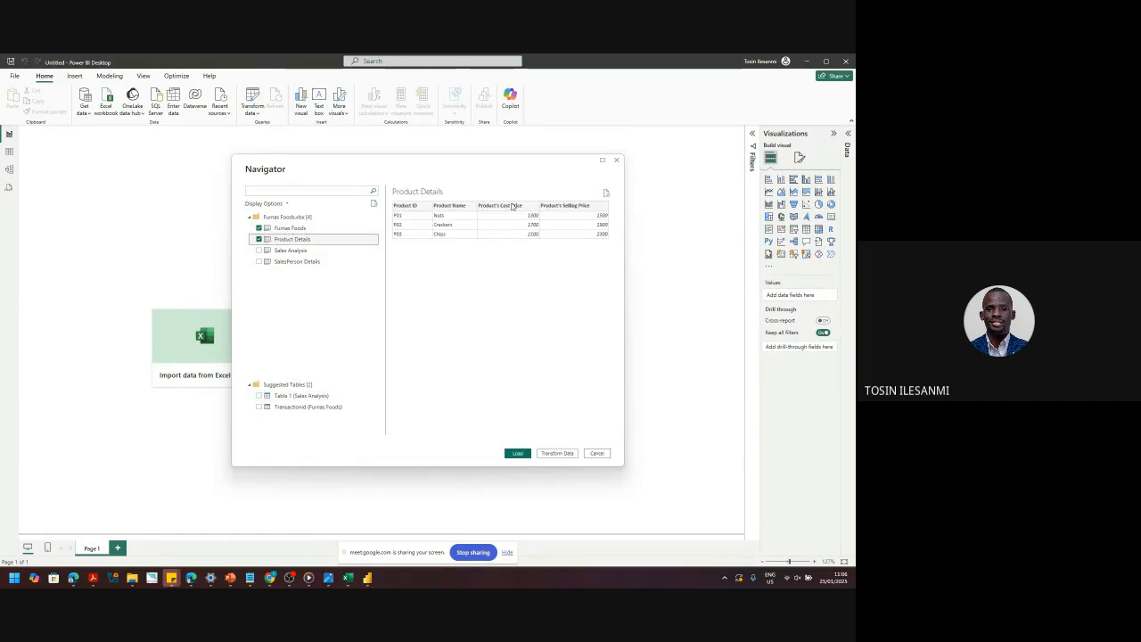
left_click(259, 250)
left_click(259, 261)
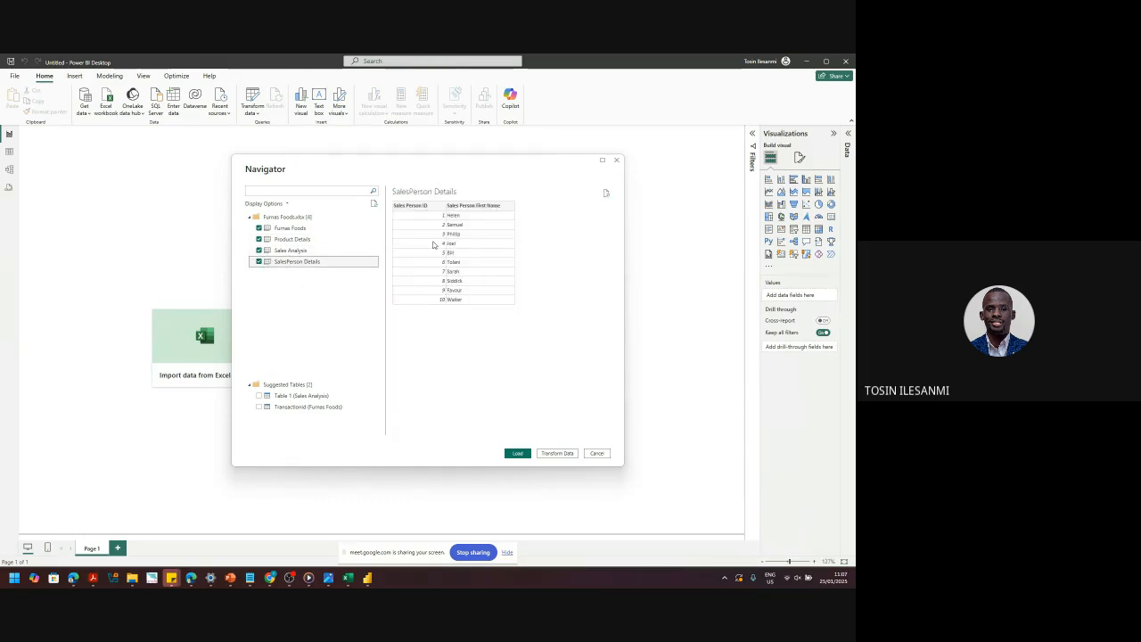
left_click(299, 242)
left_click(299, 260)
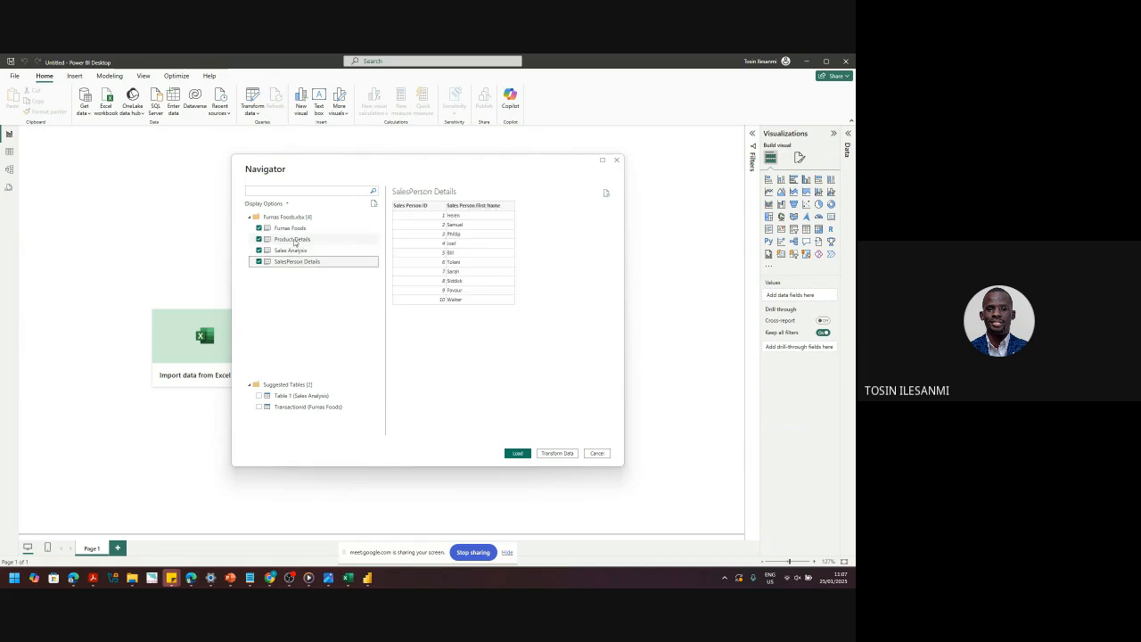
left_click(295, 239)
left_click(293, 229)
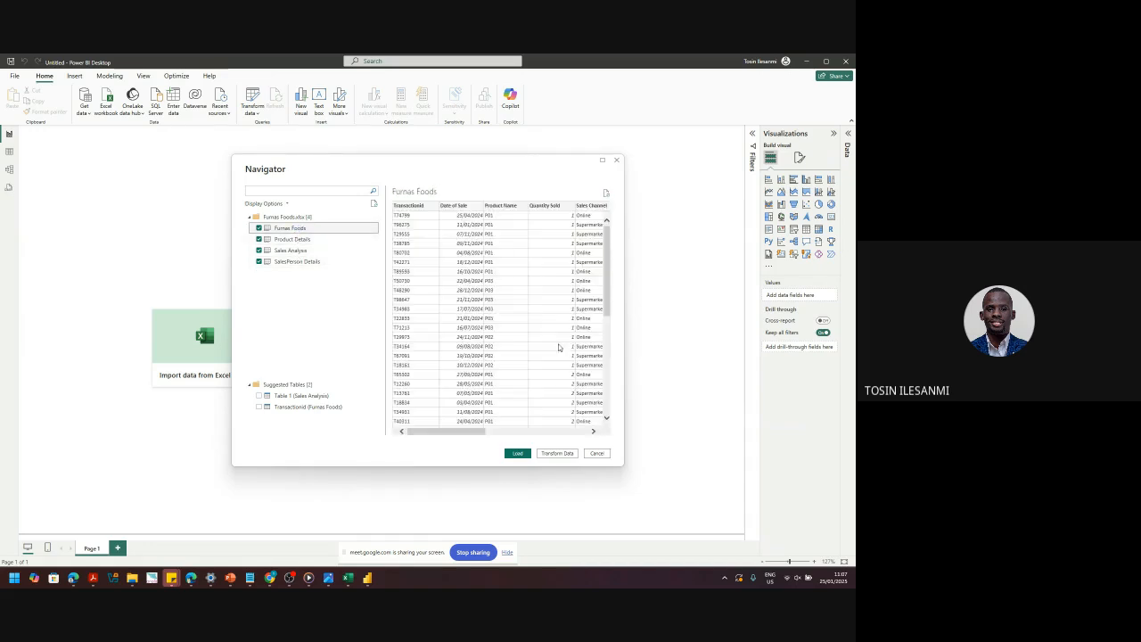
left_click_drag(604, 305, 599, 428)
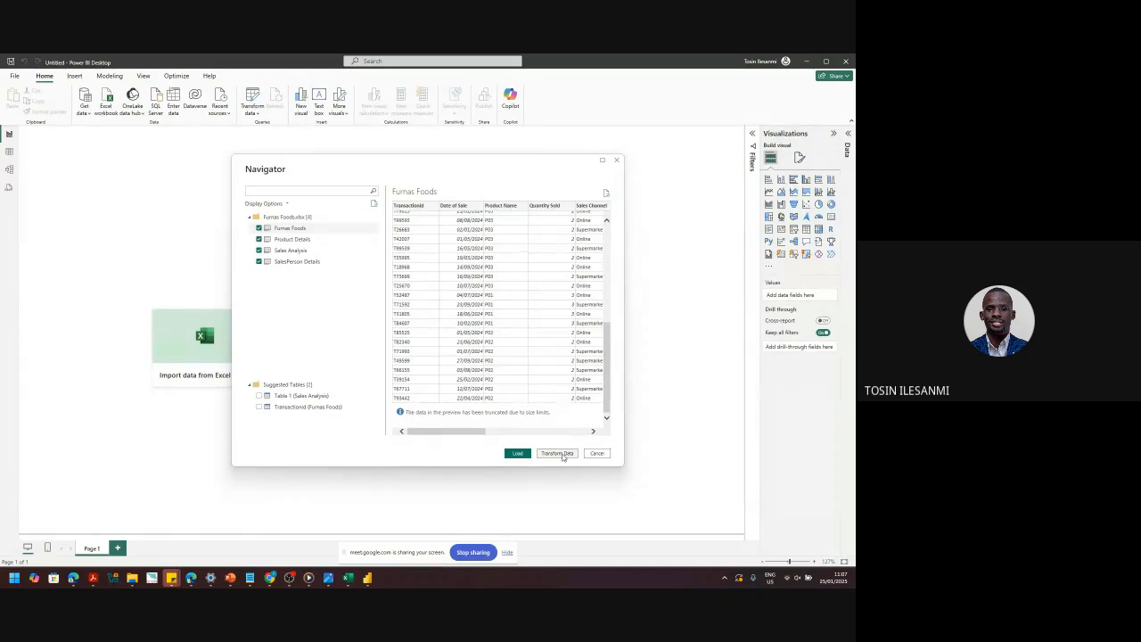
- Send the four sheets to Power Query Editor with Transform Data and enlarge its window
left_click(562, 455)
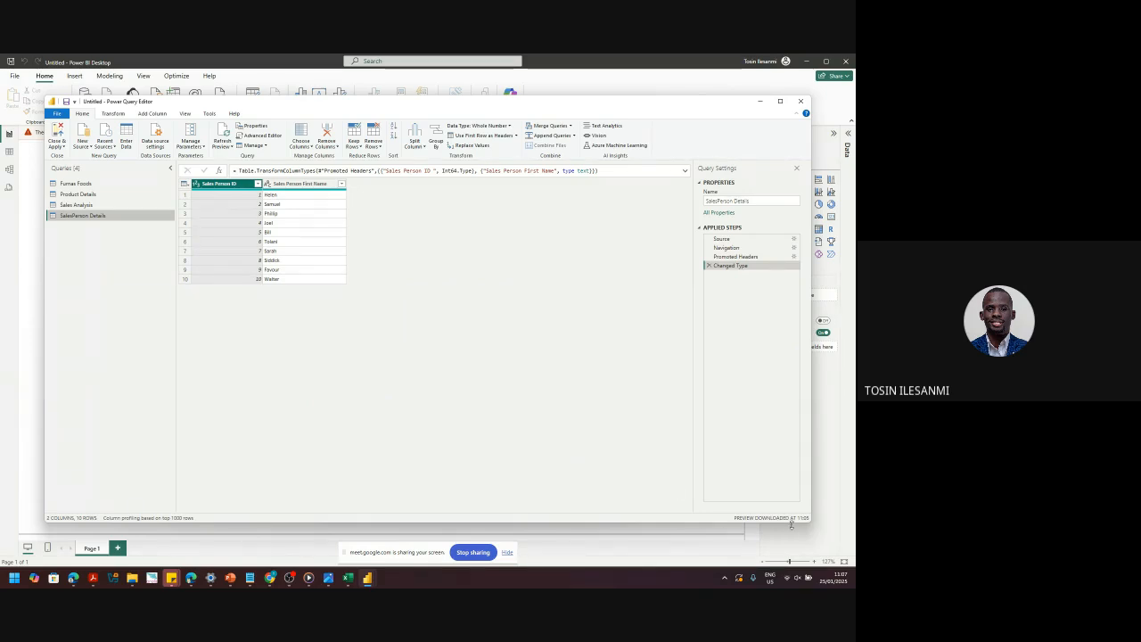
left_click_drag(809, 523, 826, 560)
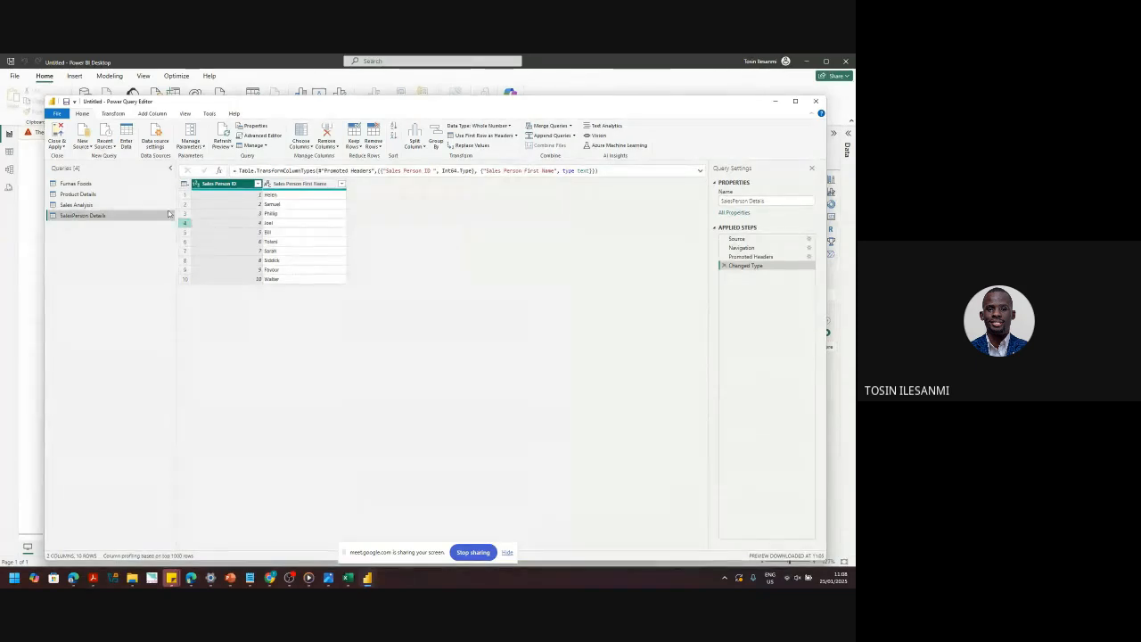
- Review the Product Details, Sales Analysis and SalesPerson Details queries, then close the editor choosing Not now
left_click(86, 193)
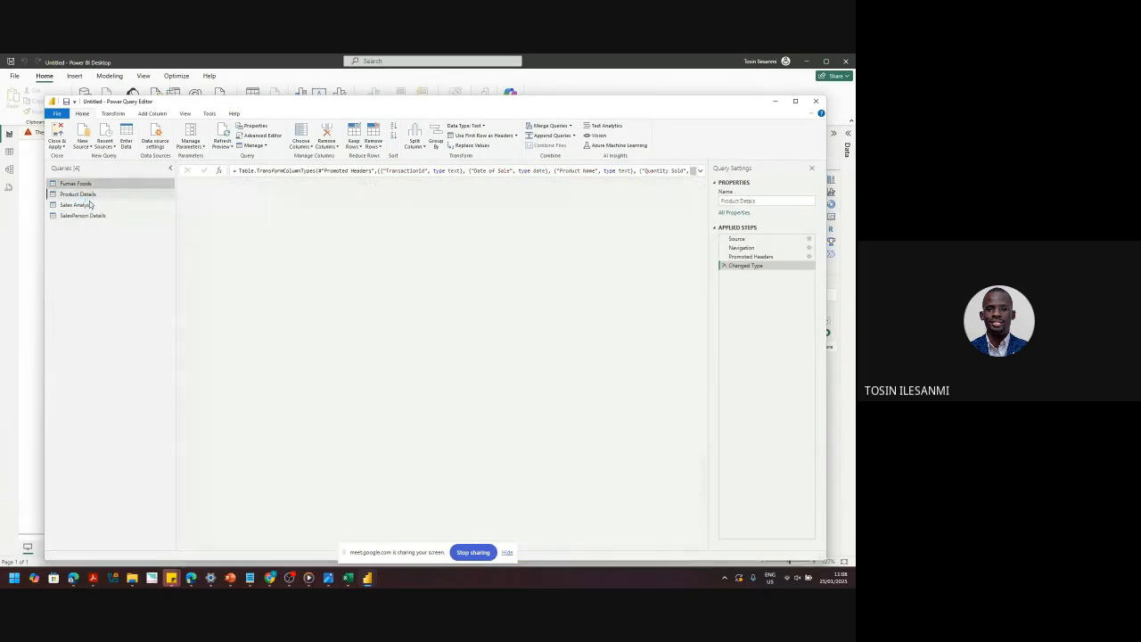
left_click(89, 204)
left_click(91, 216)
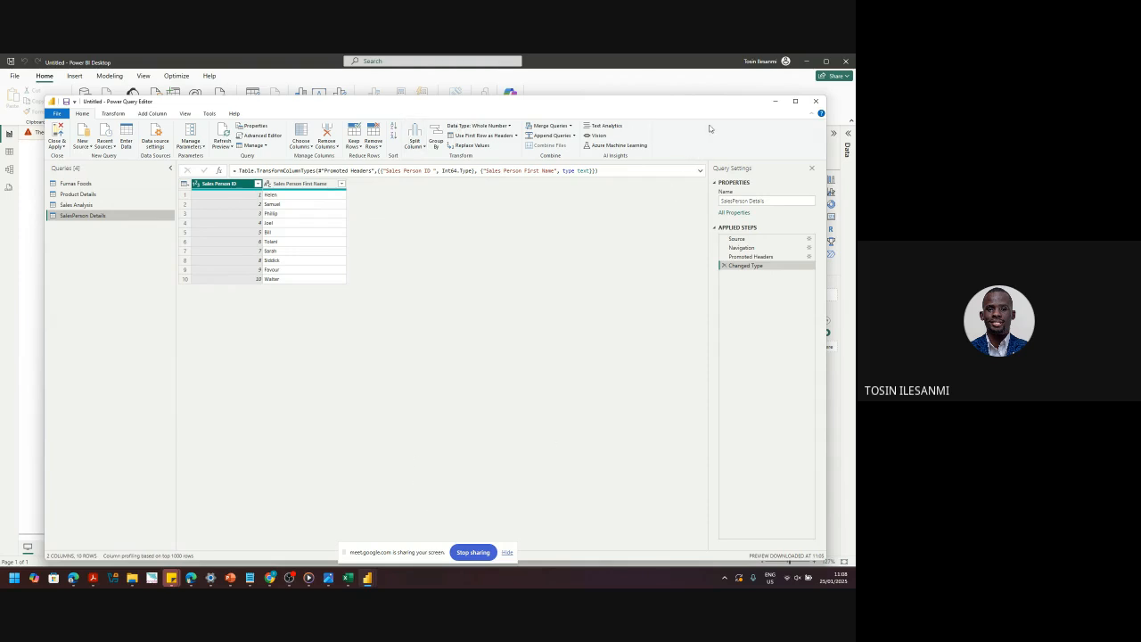
left_click(814, 103)
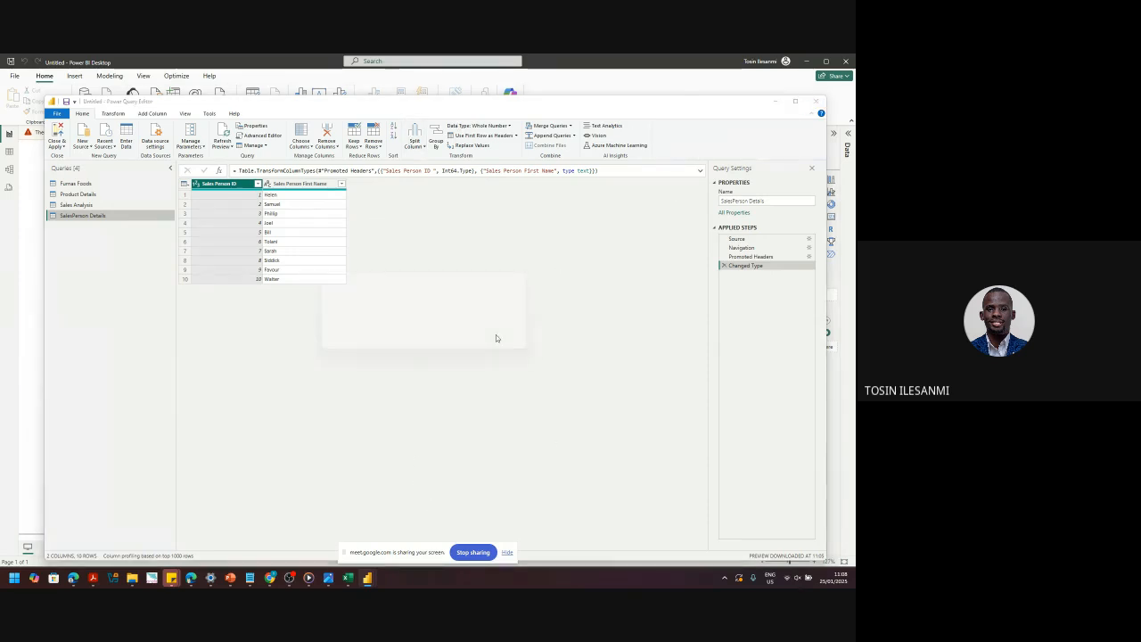
left_click(460, 332)
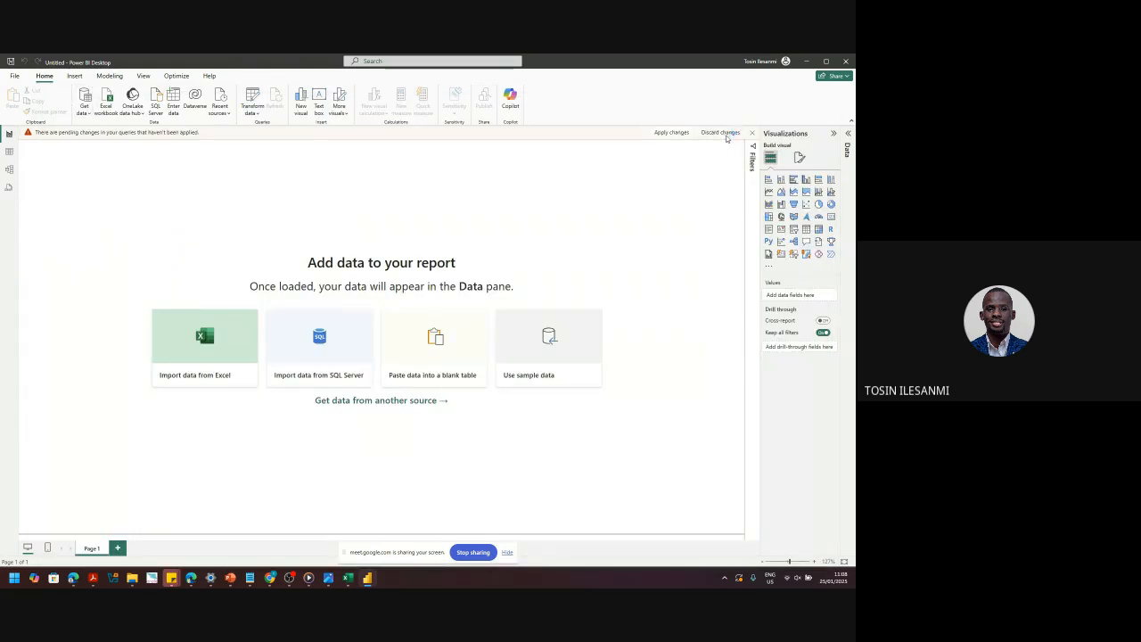
- Discard the pending query changes and reopen the Furnas Foods.xlsx workbook from Excel
left_click(724, 132)
left_click(469, 353)
left_click(211, 353)
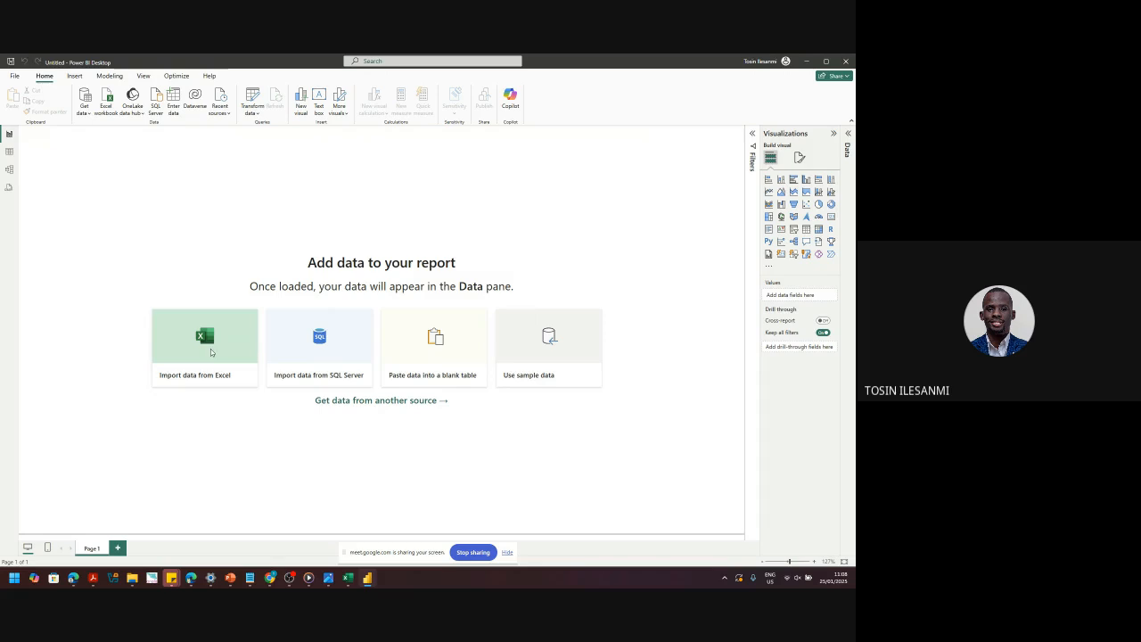
left_click(144, 140)
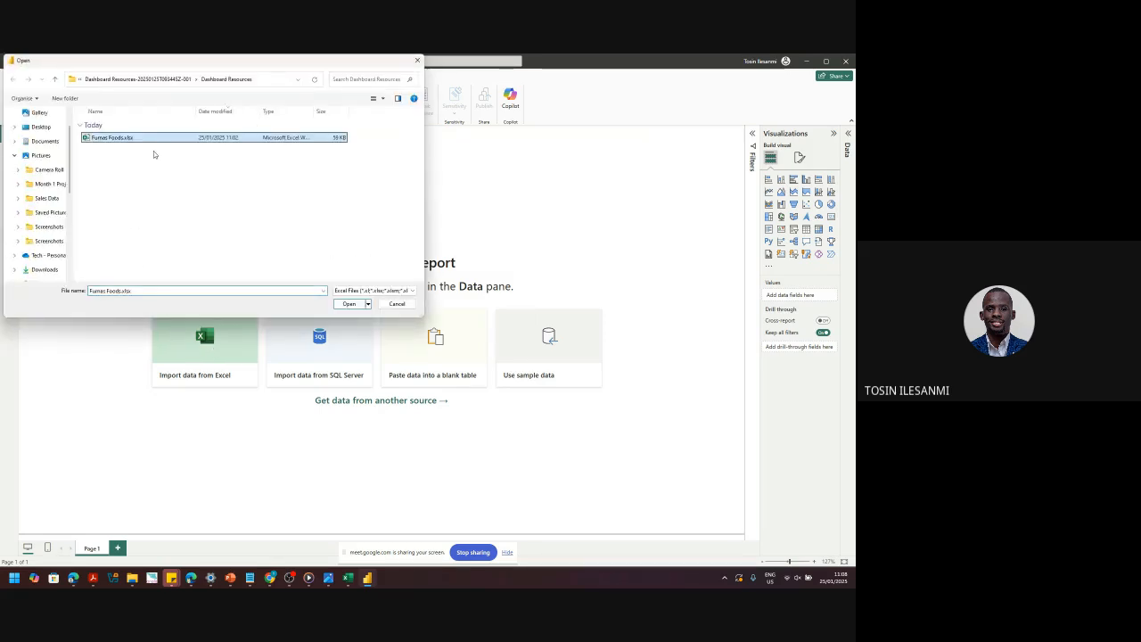
left_click(348, 303)
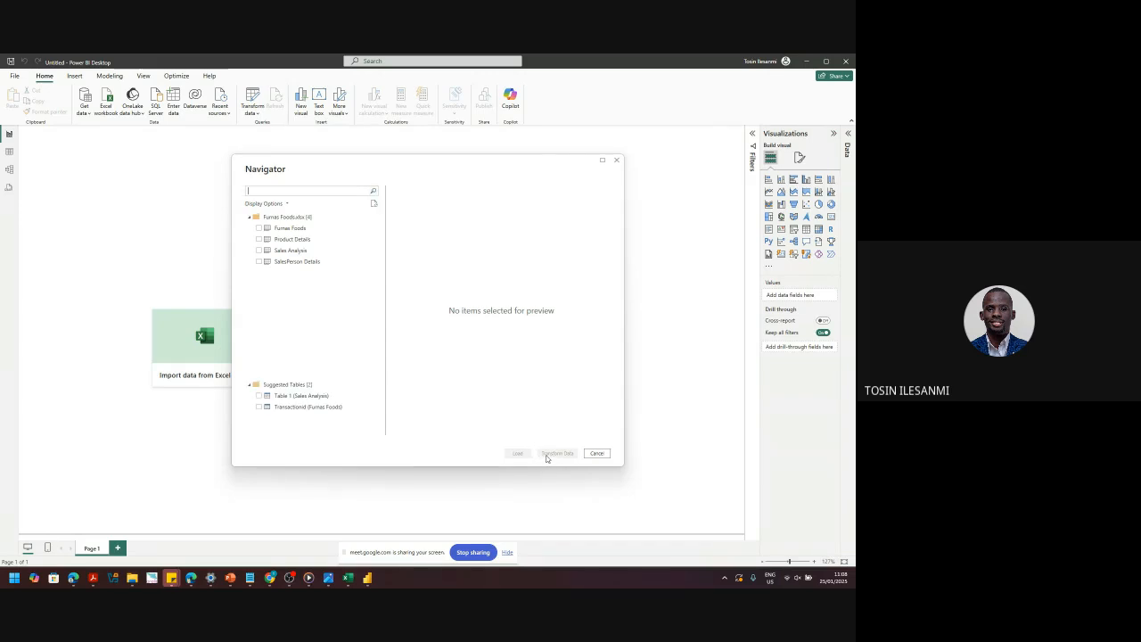
- Select the Furnas Foods, Product Details, Sales Analysis and SalesPerson Details sheets for transforming
left_click(258, 228)
left_click(259, 239)
left_click(258, 250)
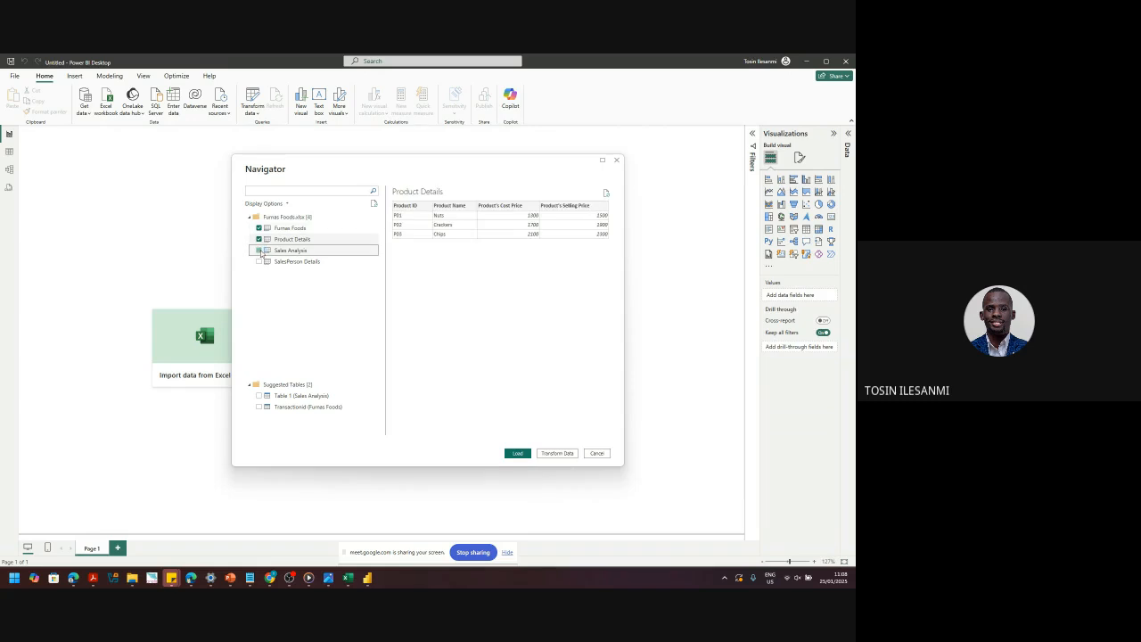
left_click(258, 261)
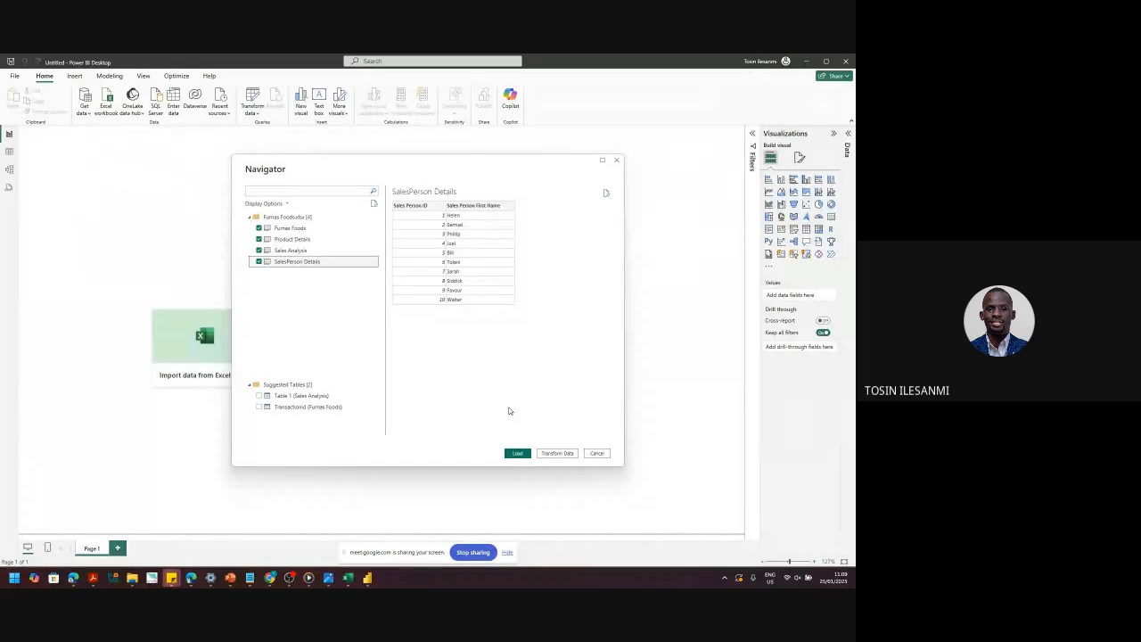
left_click(554, 455)
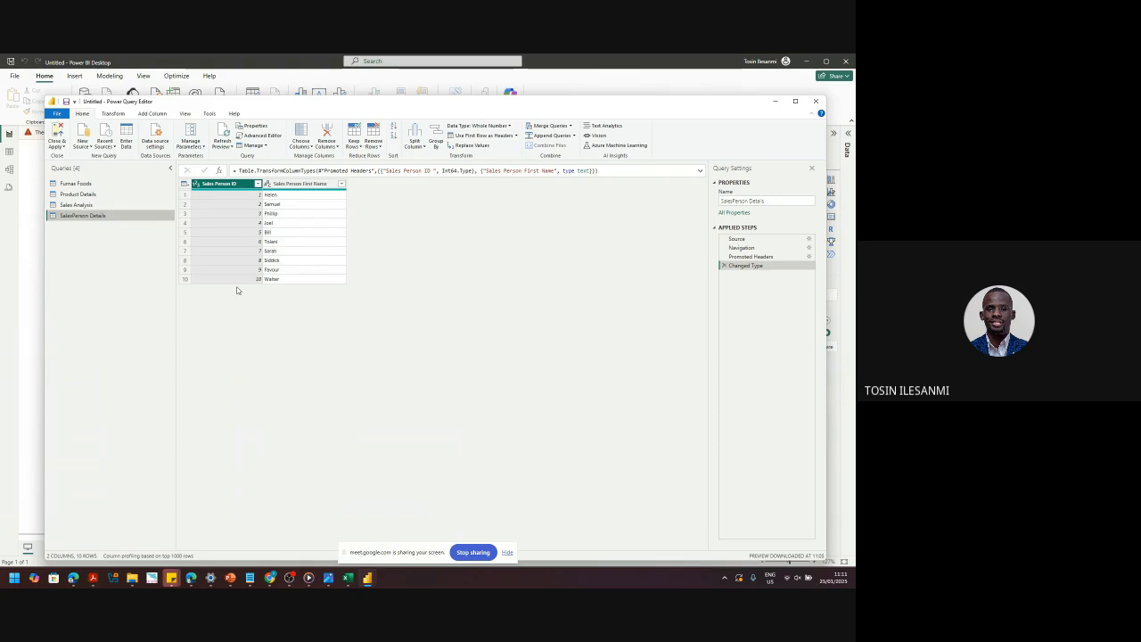
- Preview the SalesPerson Details query at its Navigation step, then at its Source step
left_click(743, 247)
left_click(739, 239)
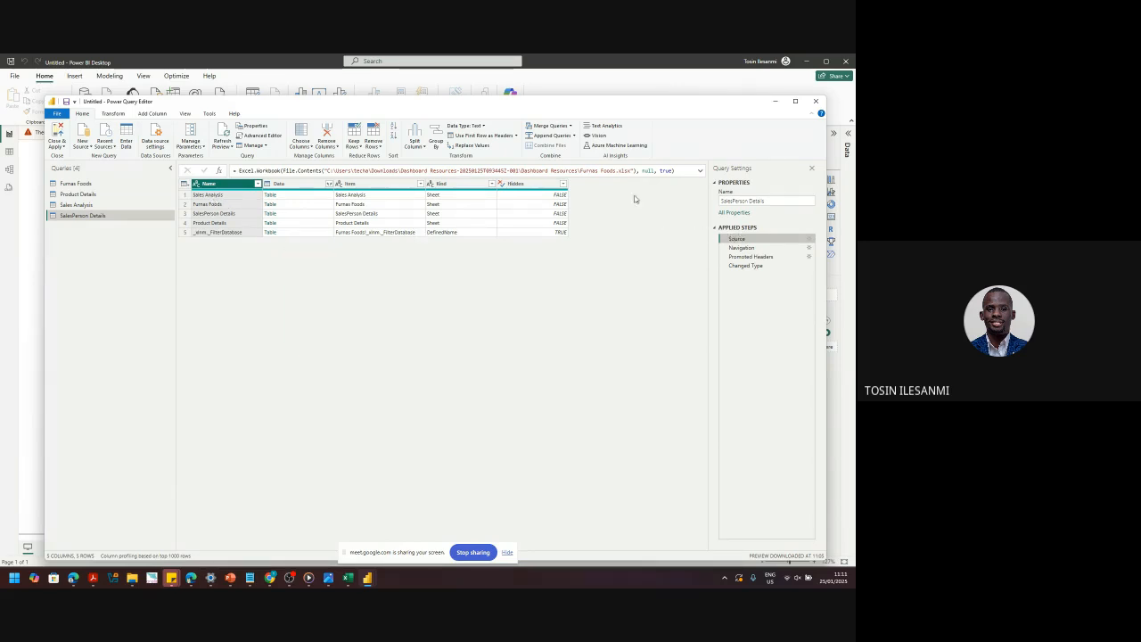
- Step through Navigation, Promoted Headers and Changed Type in the SalesPerson Details query
left_click(744, 248)
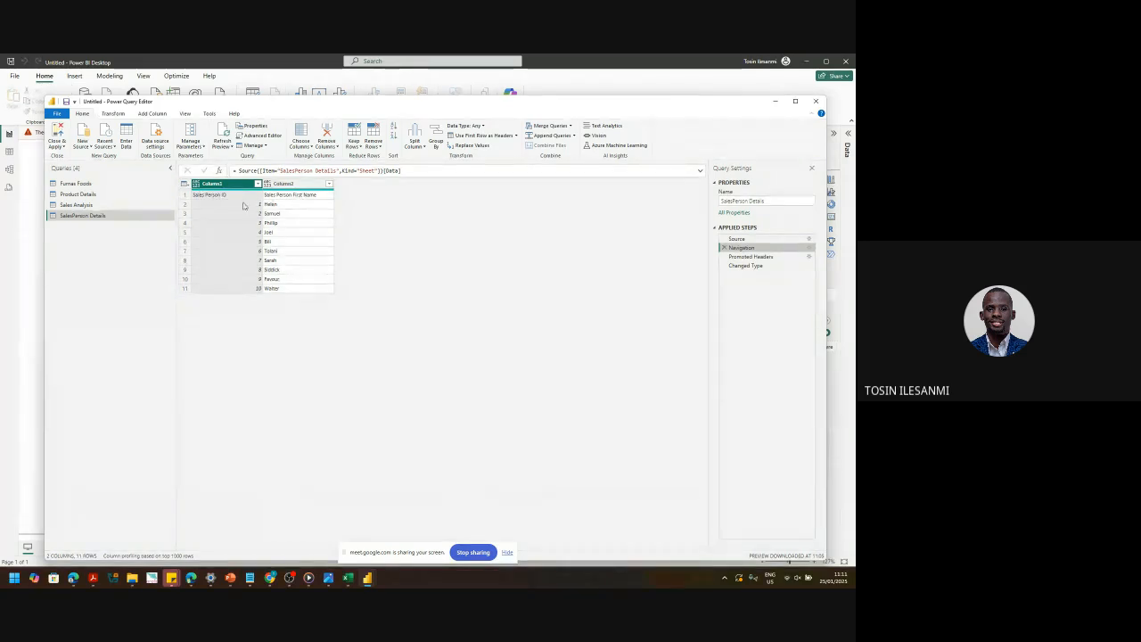
left_click(747, 257)
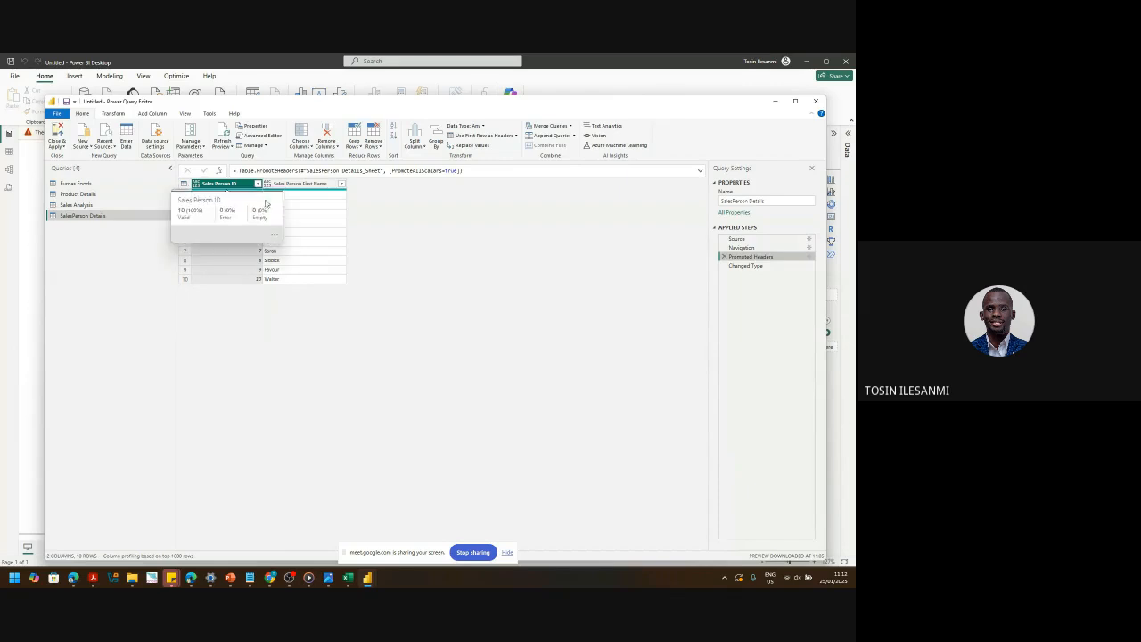
left_click(751, 266)
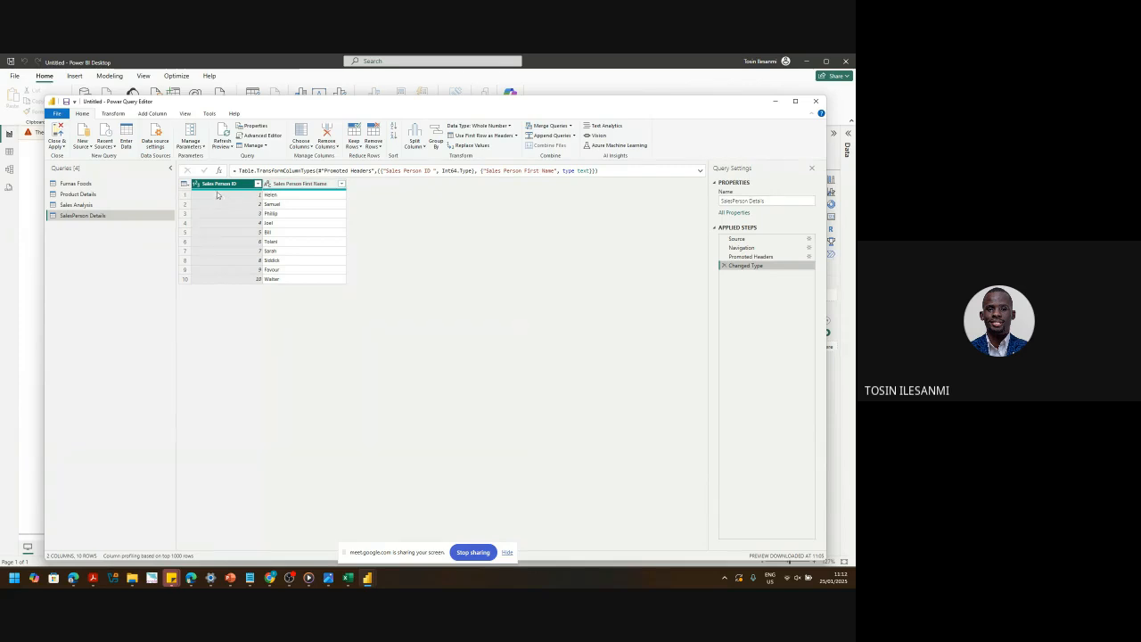
- Check the data type of the Sales Person ID column in SalesPerson Details
left_click(96, 206)
left_click(113, 216)
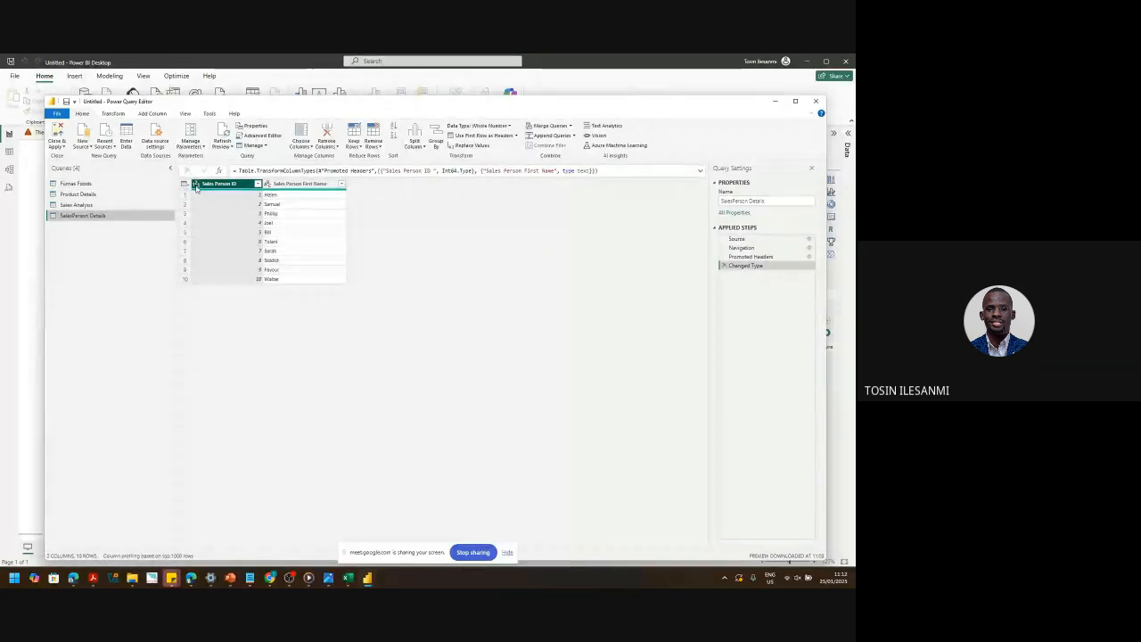
left_click(270, 184, "ctrl")
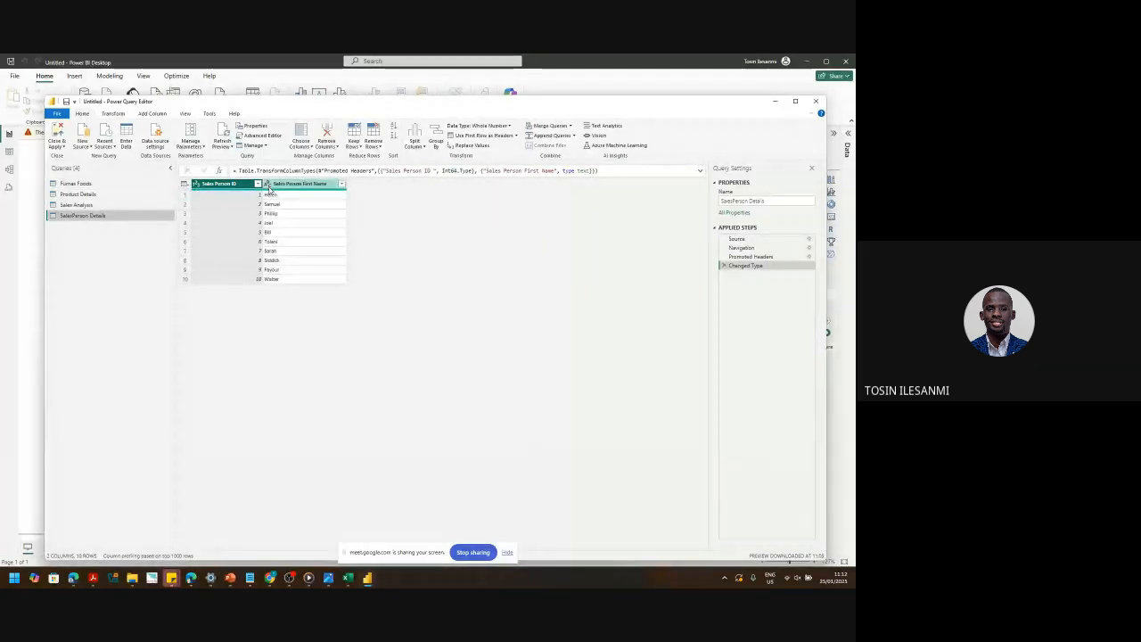
left_click(195, 185)
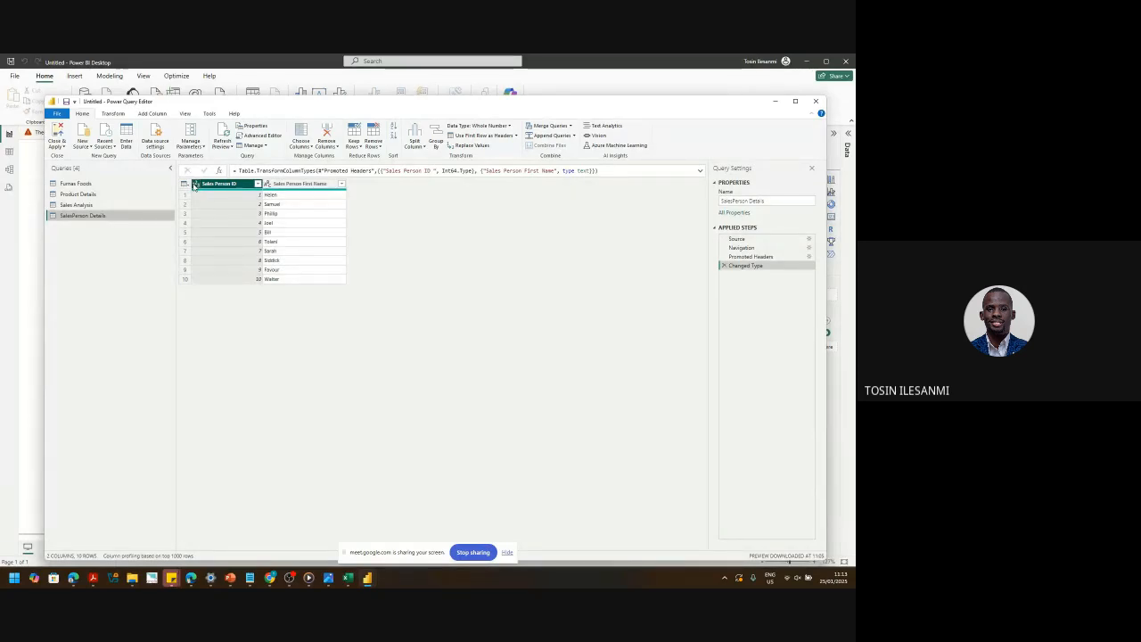
left_click(196, 187)
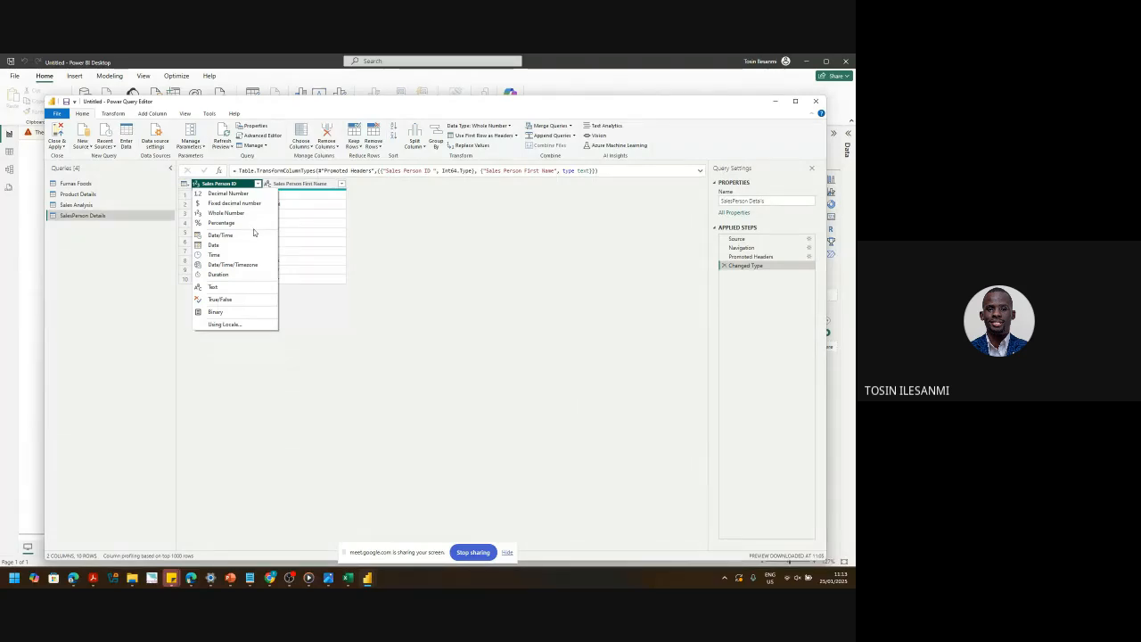
- Check the Sales Person First Name data type, then display the Sales Analysis query
left_click(273, 185)
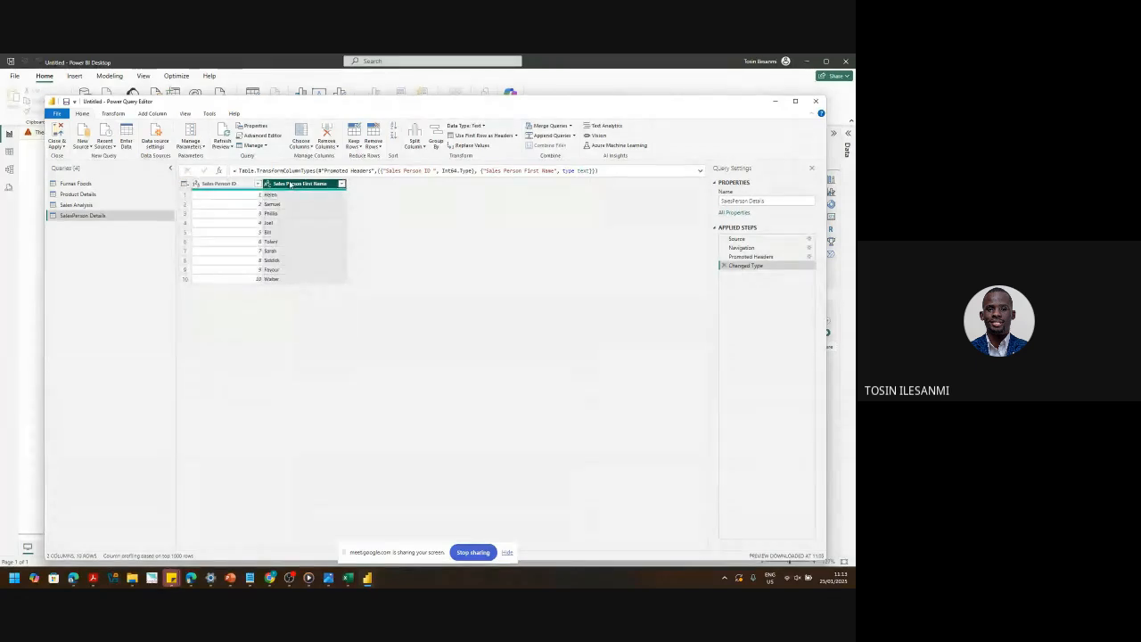
left_click(269, 184)
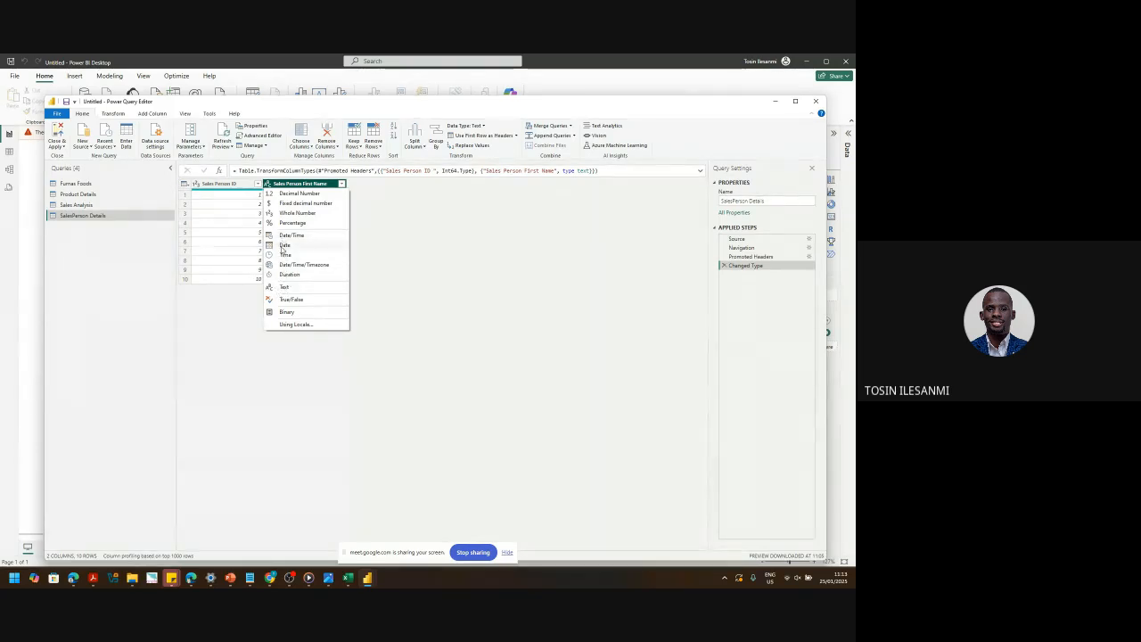
left_click(89, 206)
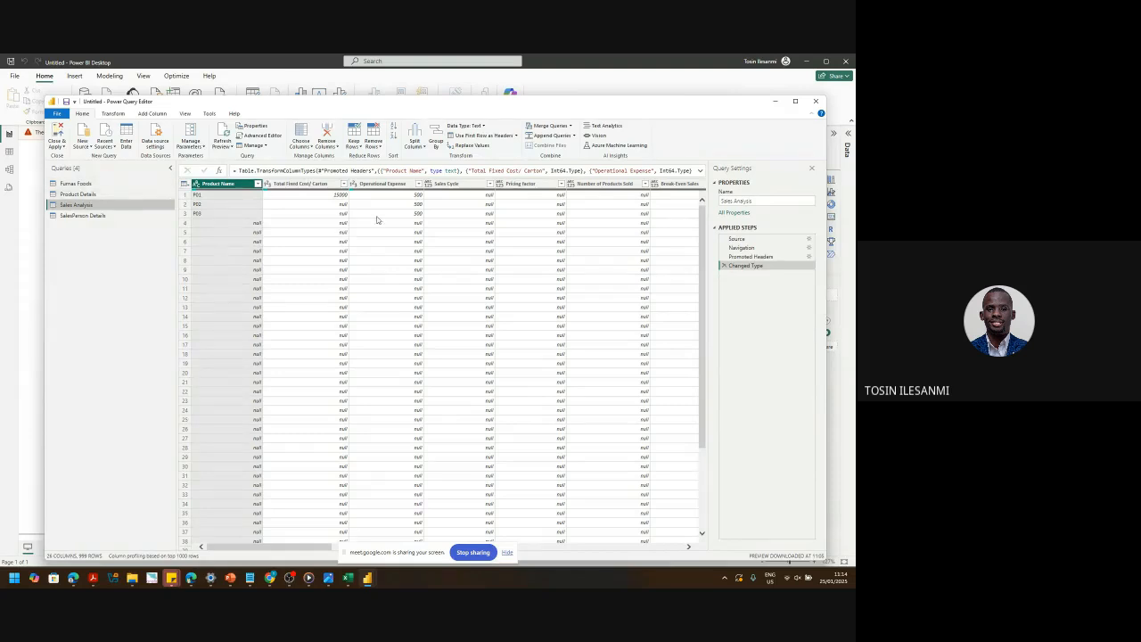
- Remove the blank rows from Sales Analysis, leaving only products P01–P03
mouse_move(703, 330)
left_mouse_down()
mouse_move(701, 433)
mouse_move(702, 319)
left_mouse_up()
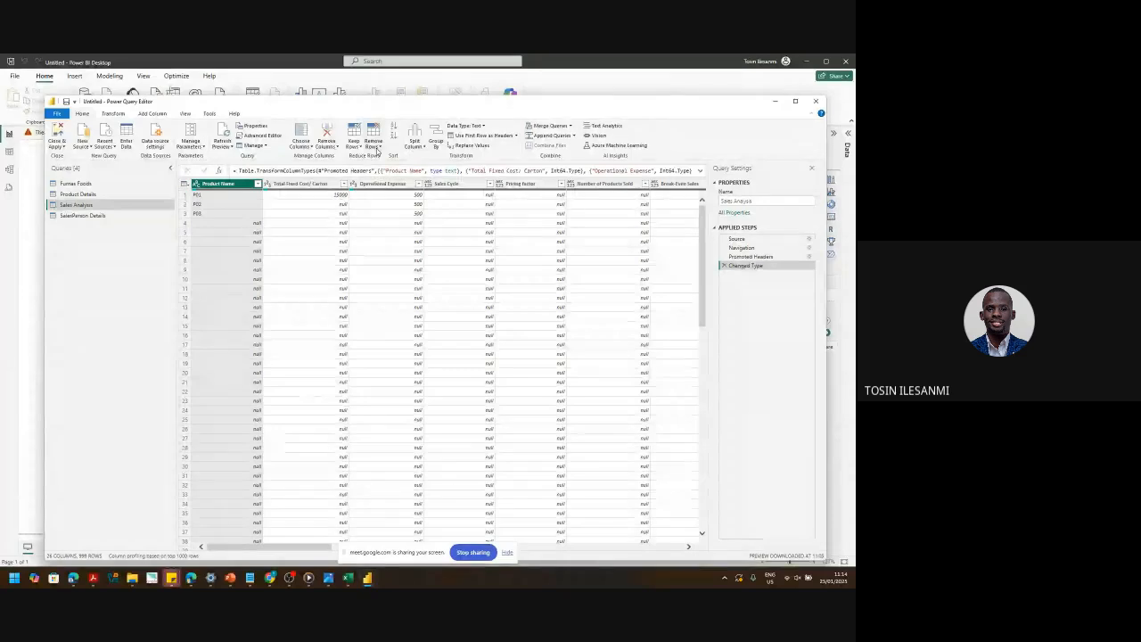
left_click(374, 148)
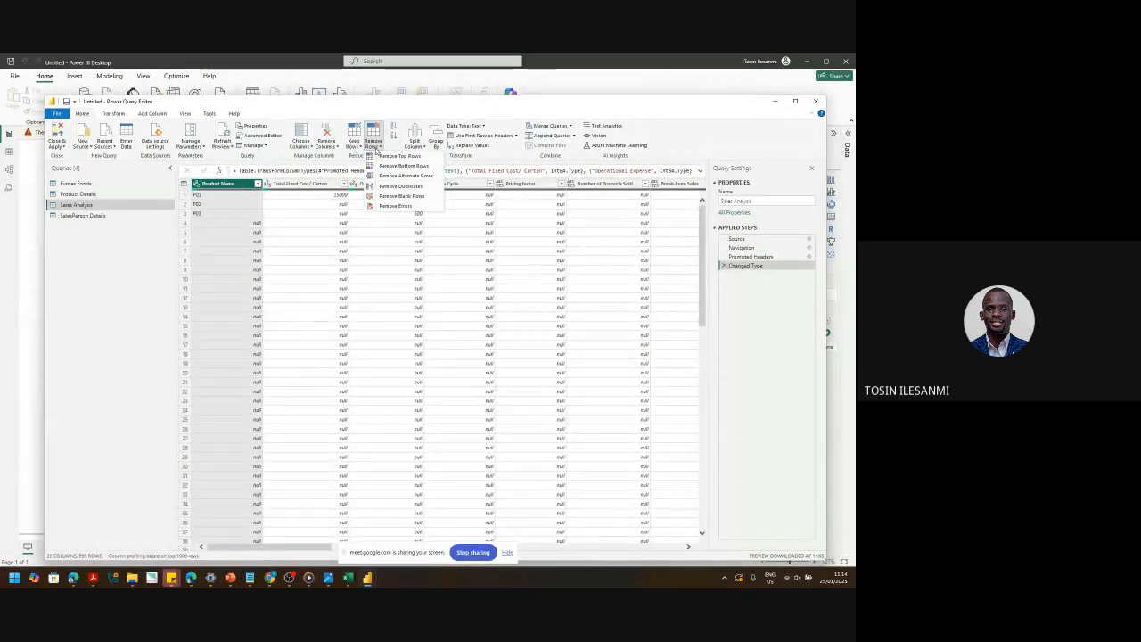
left_click(410, 198)
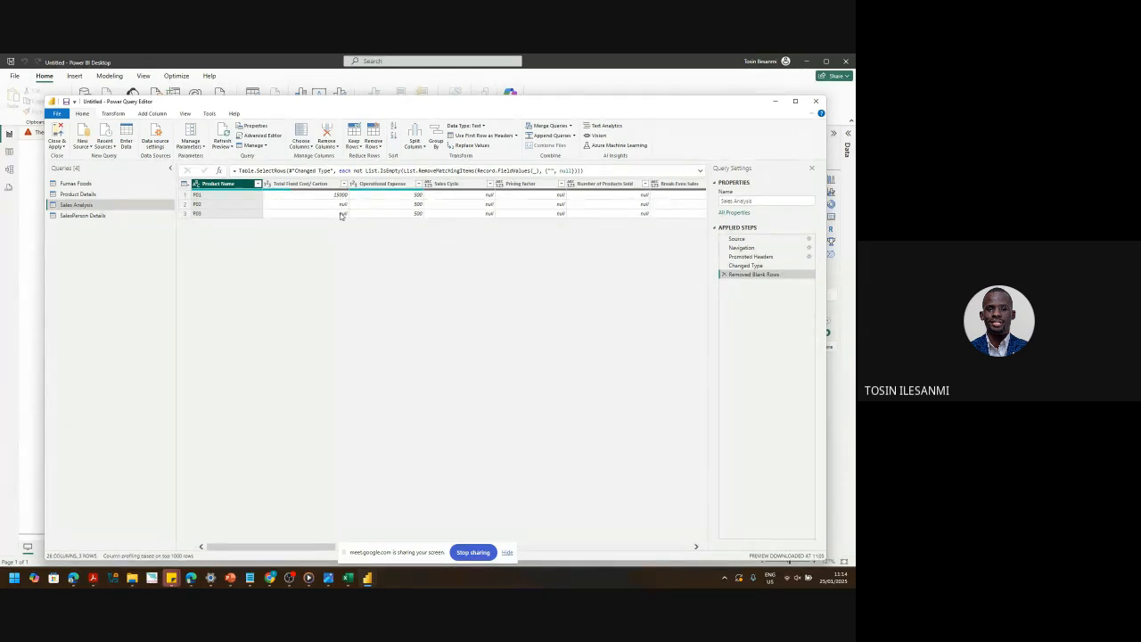
- Set Total Fixed Cost/ Carton to Fixed decimal number, then display the Product Details query
left_click(267, 185)
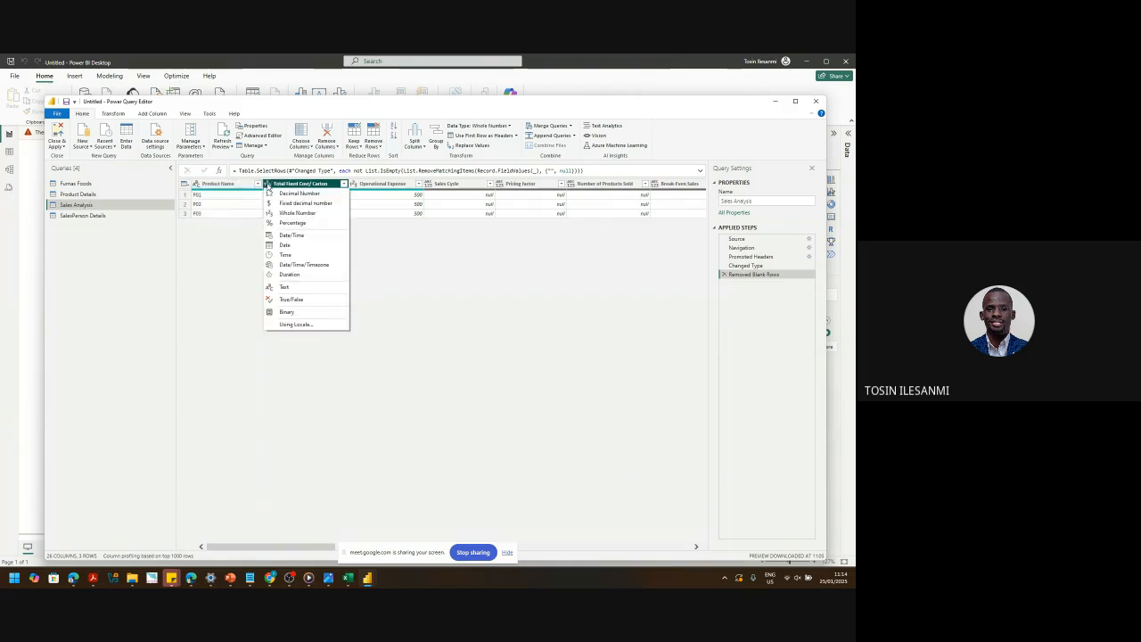
left_click(286, 203)
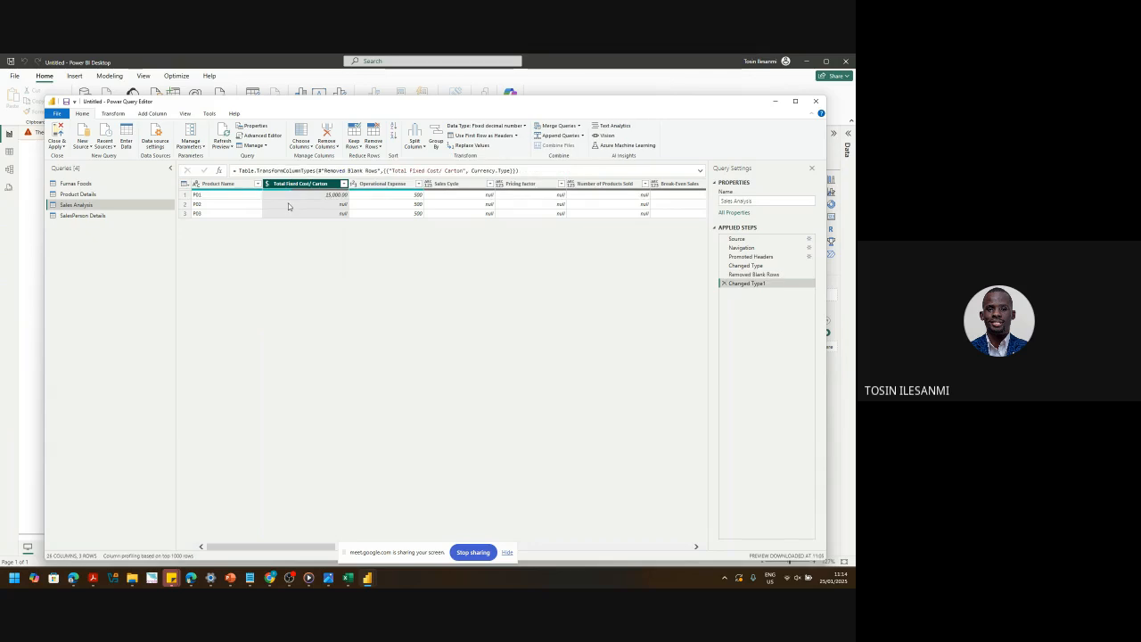
left_click(90, 195)
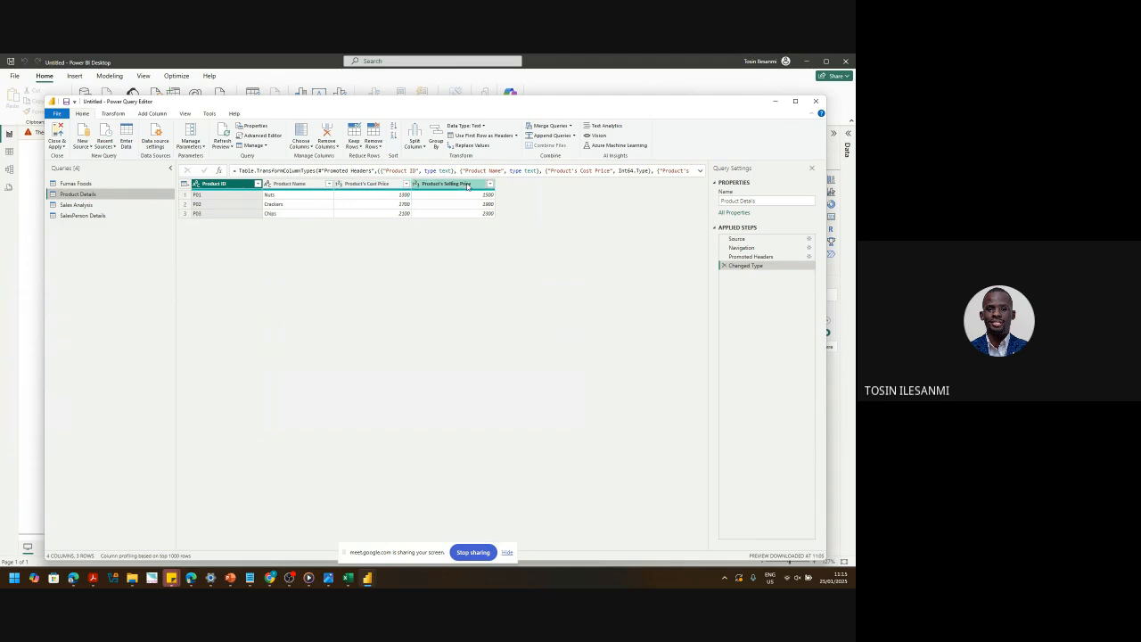
- Change Product's Cost Price to a fixed decimal type, replacing the existing type conversion
left_click(338, 184)
left_click(351, 205)
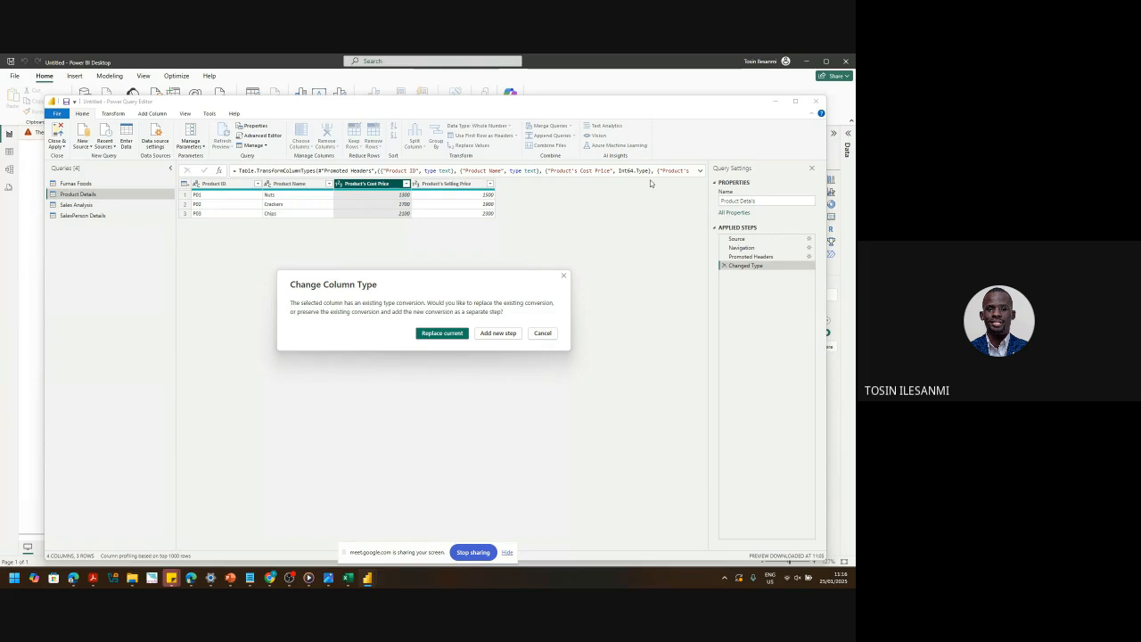
left_click(448, 333)
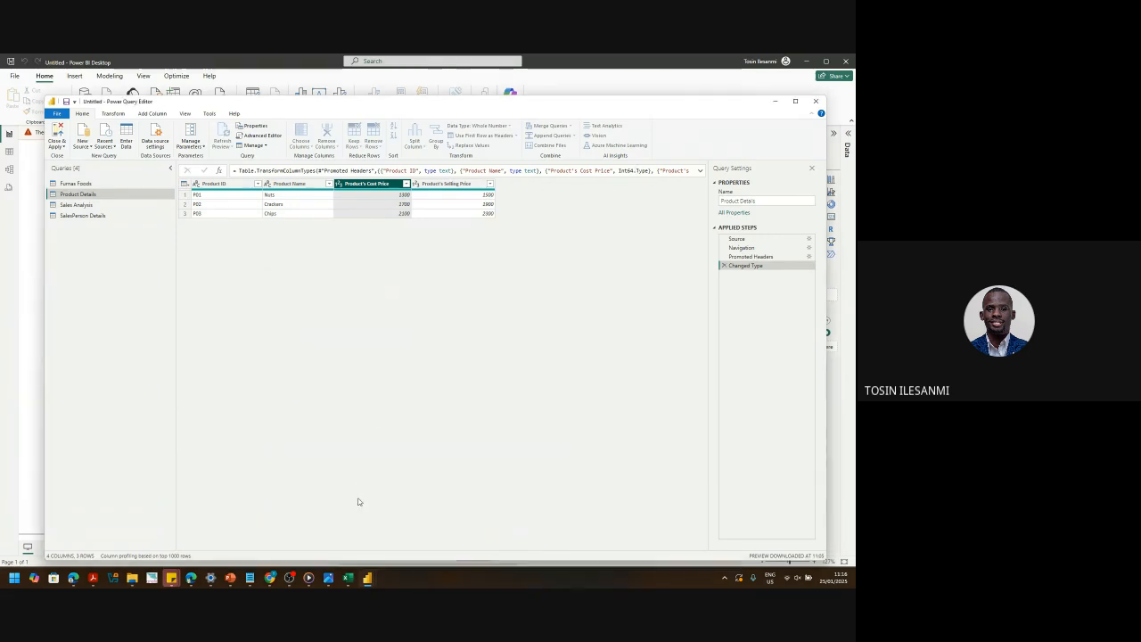
left_click(288, 579)
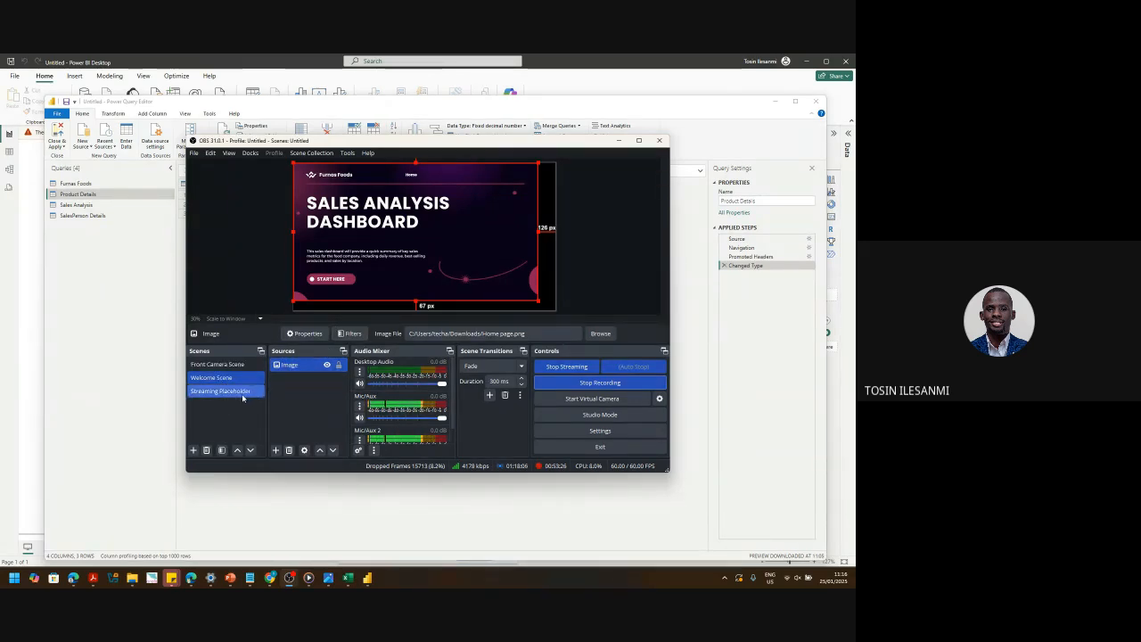
- Activate Front Camera Scene in OBS and minimise OBS to reveal the Power Query Editor
left_click(219, 365)
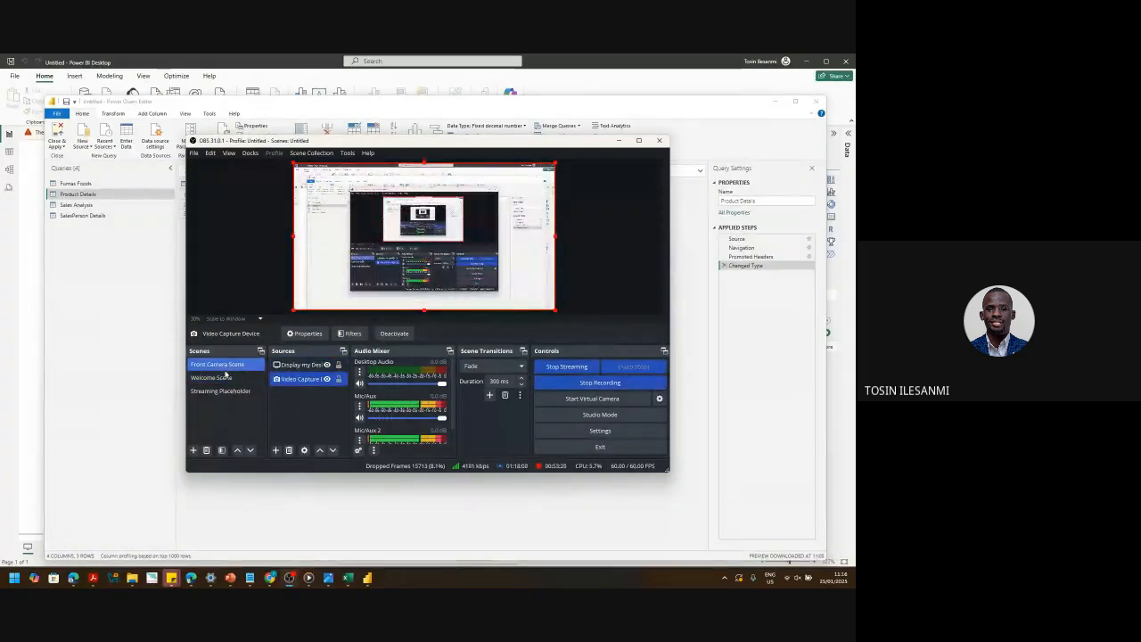
left_click(297, 365)
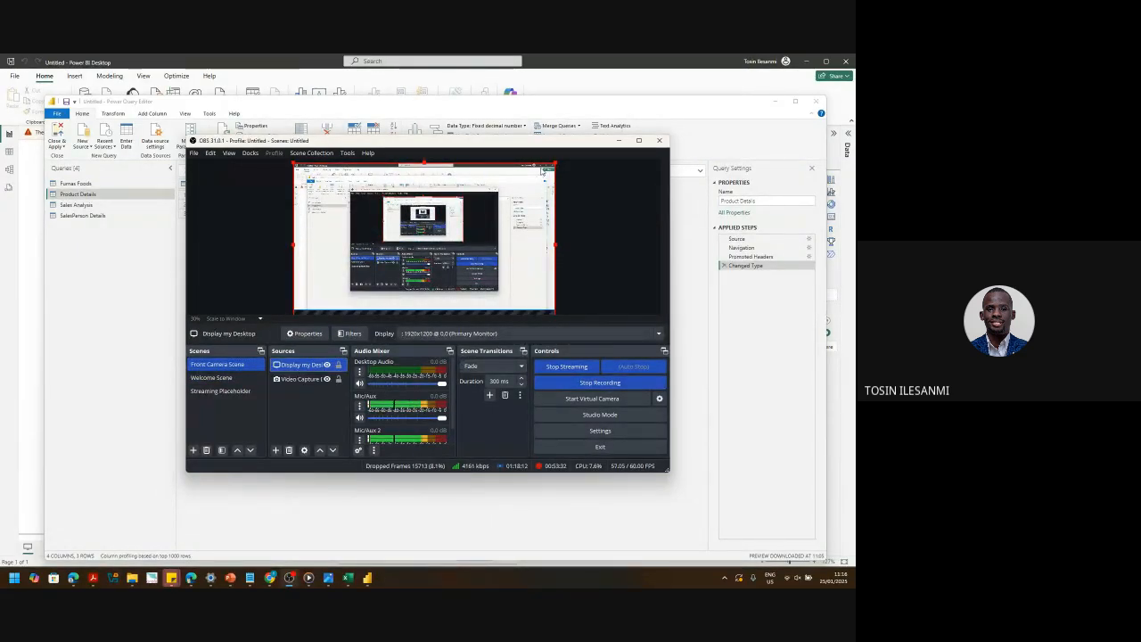
left_click(618, 142)
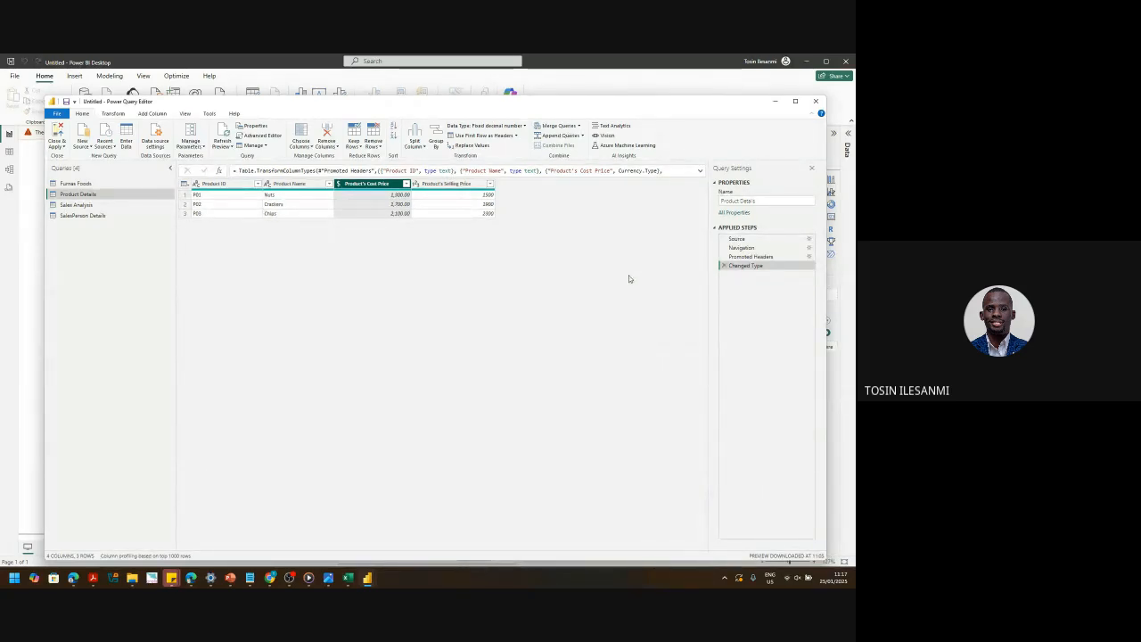
- Display the Furnas Foods query's 11-column, 999-row transaction table
left_click(94, 185)
left_click(110, 195)
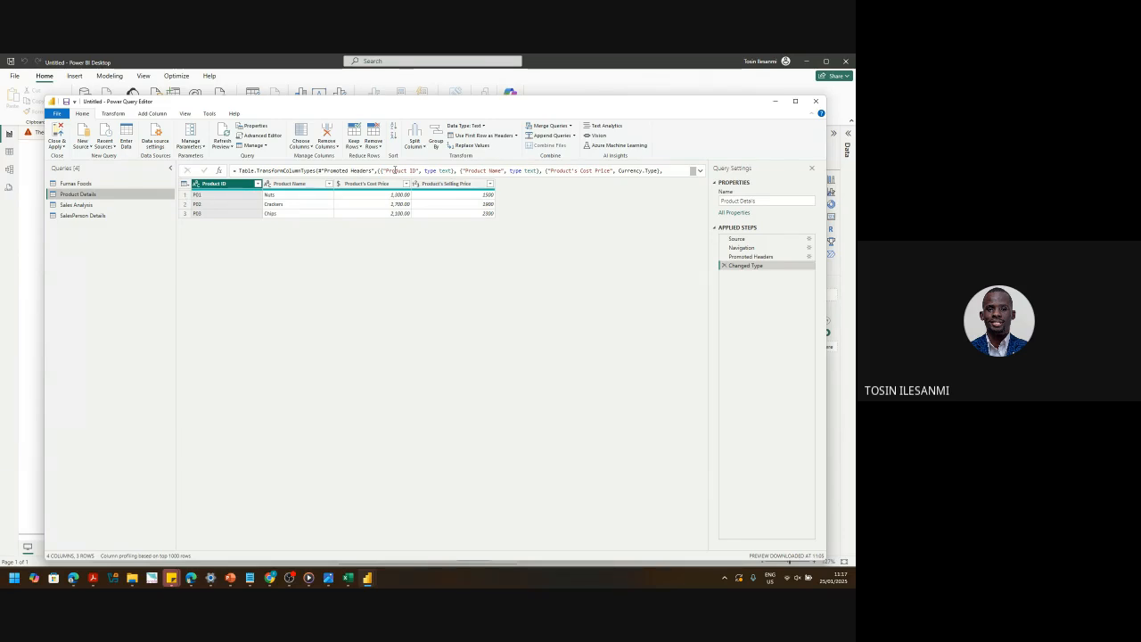
left_click(95, 184)
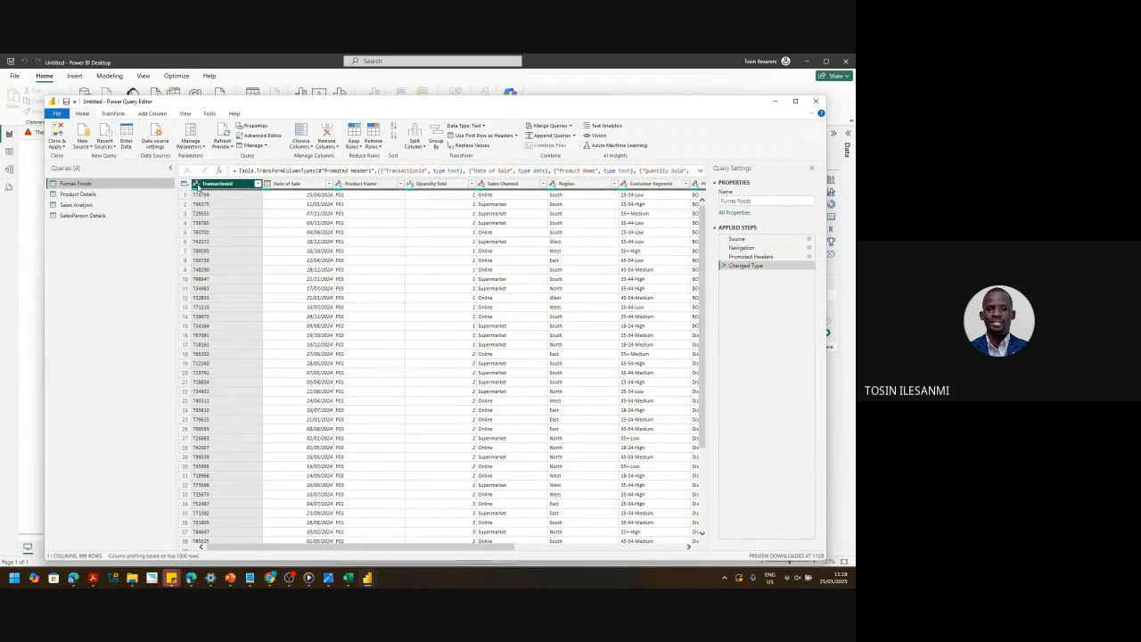
mouse_move(252, 191)
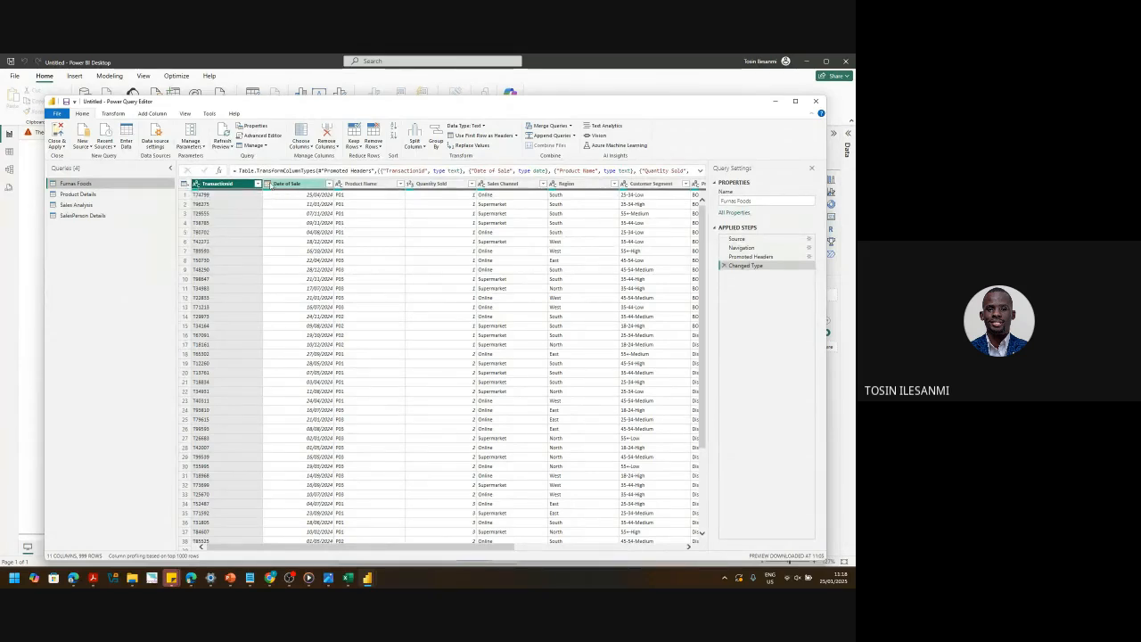
left_click(269, 183)
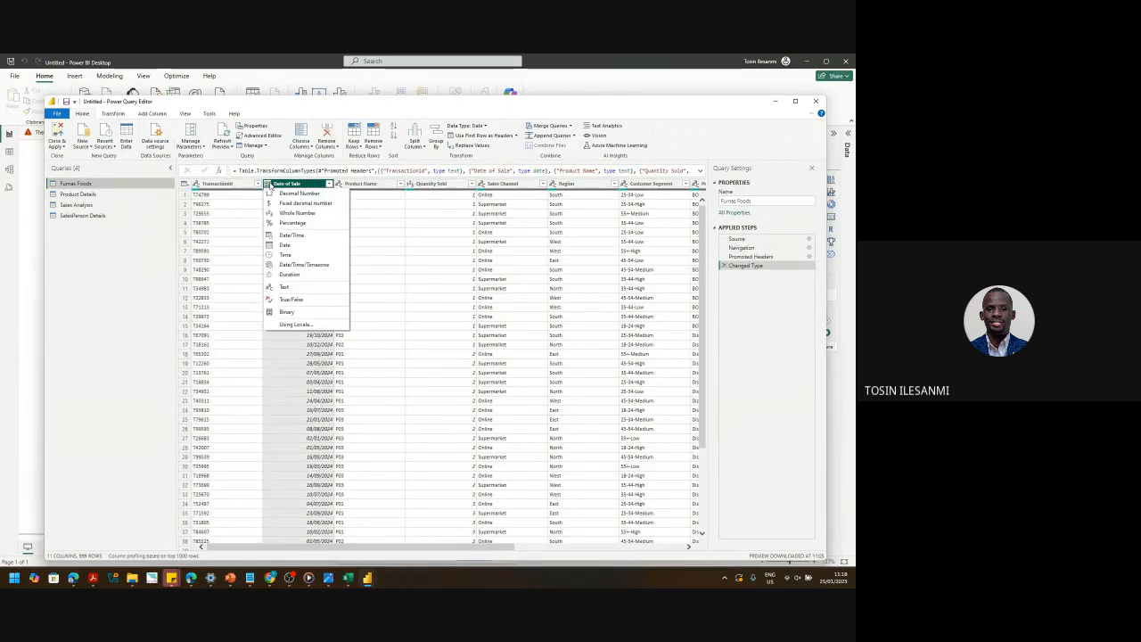
left_click(356, 253)
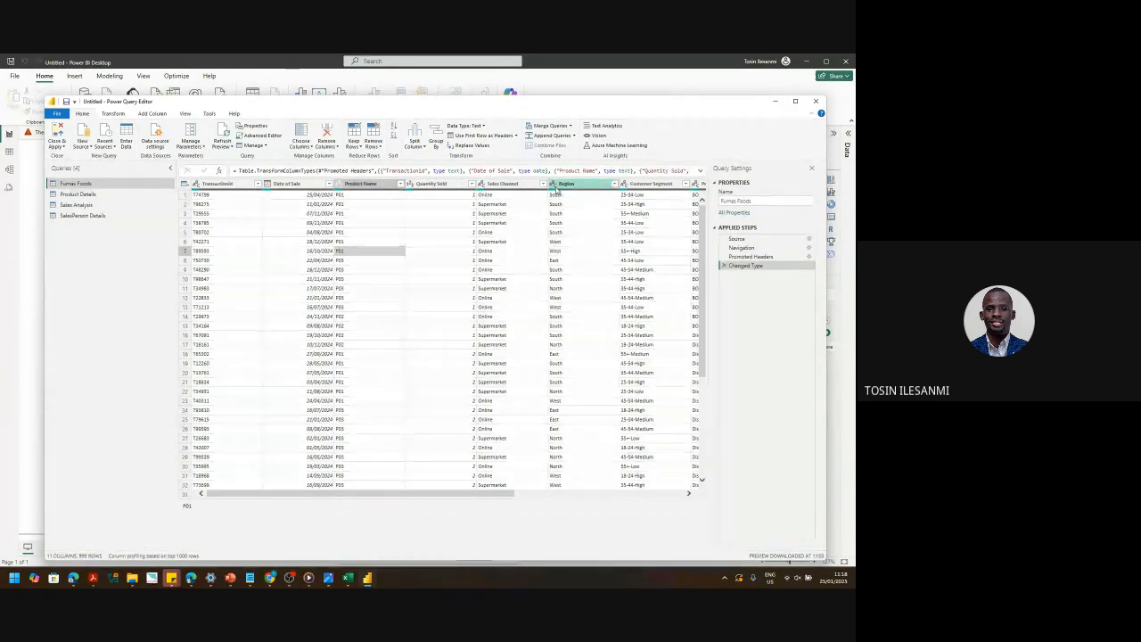
left_click_drag(440, 493, 661, 510)
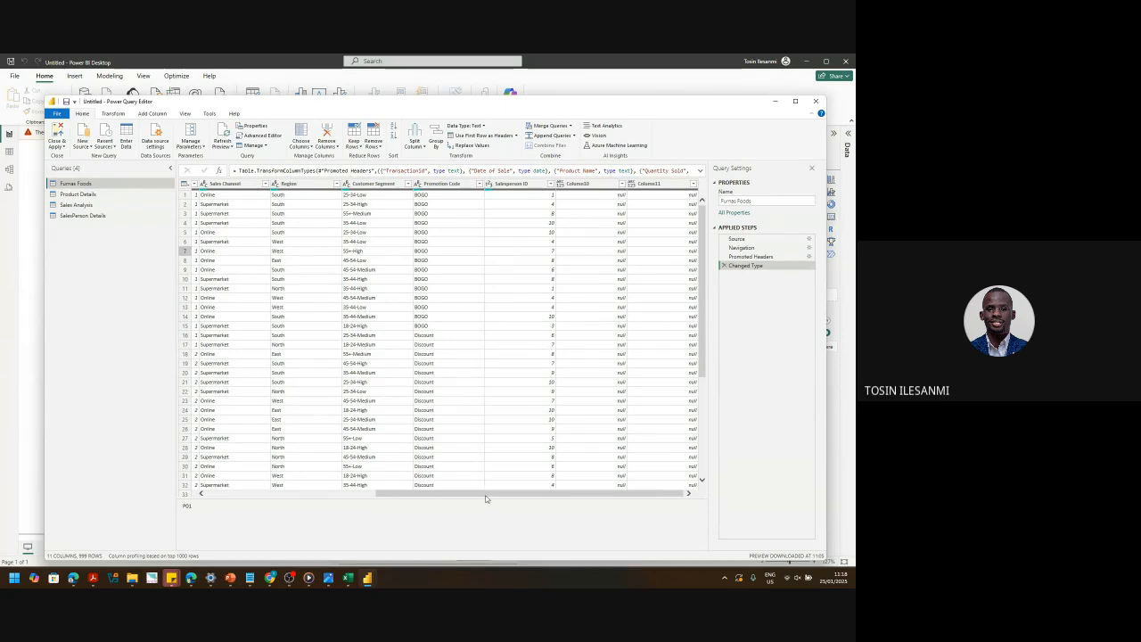
left_click_drag(486, 499, 318, 497)
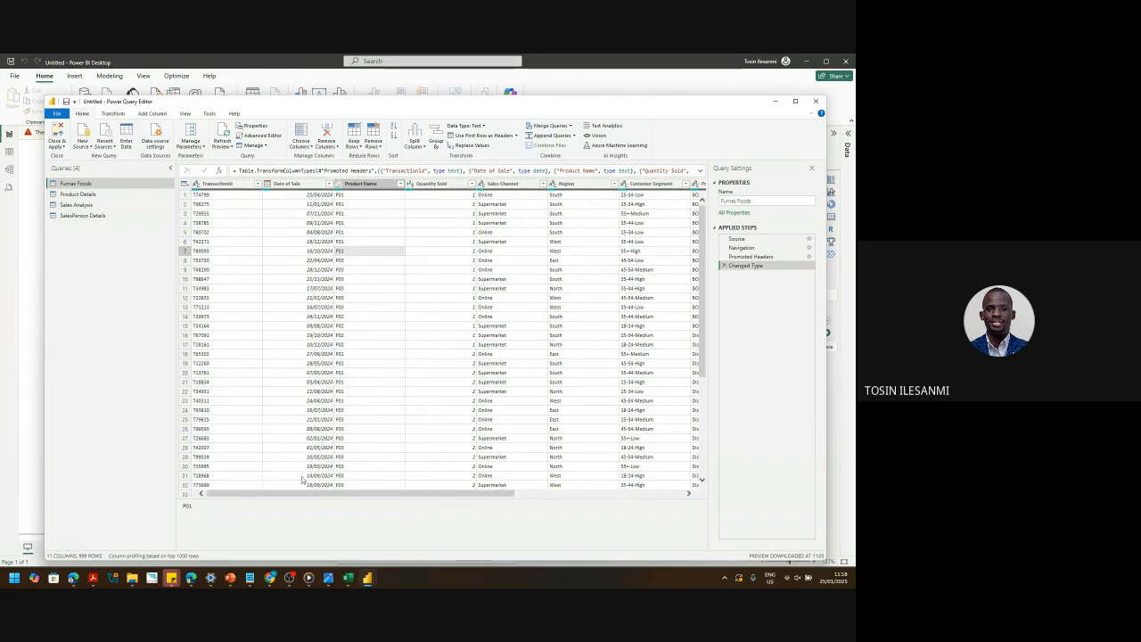
left_click_drag(328, 494, 456, 511)
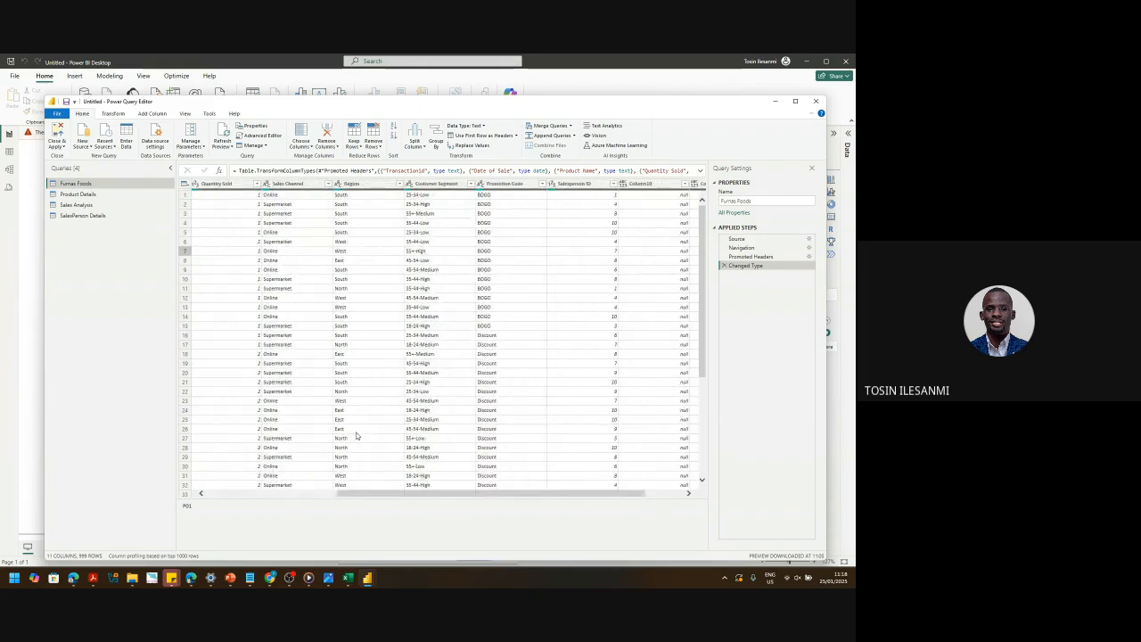
left_click(436, 183)
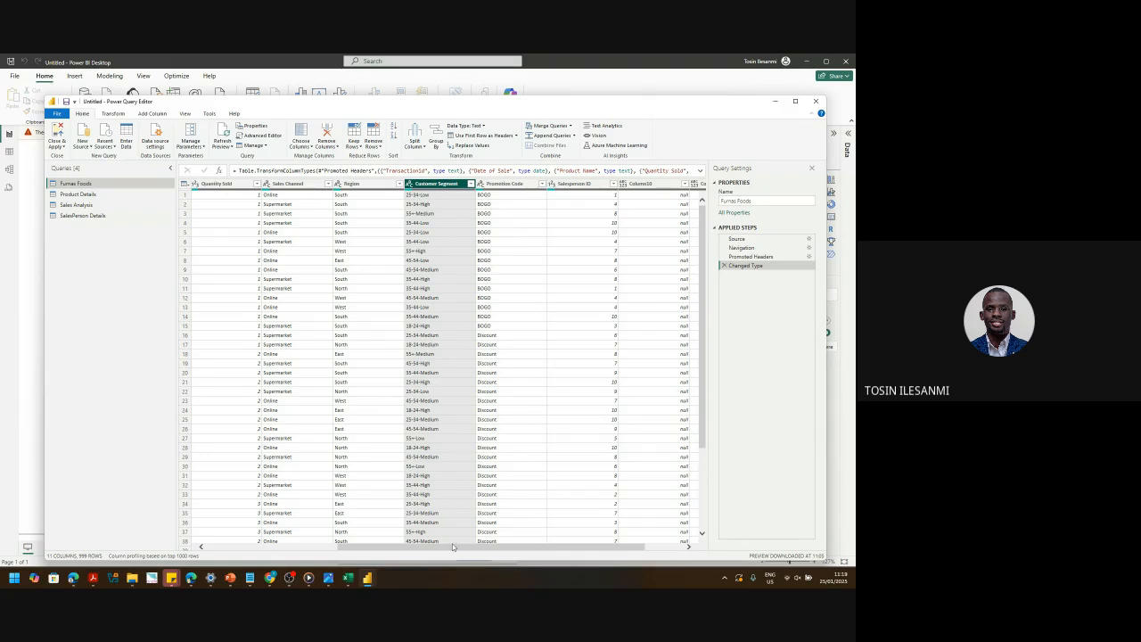
mouse_move(452, 546)
left_mouse_down()
mouse_move(307, 551)
mouse_move(449, 550)
left_mouse_up()
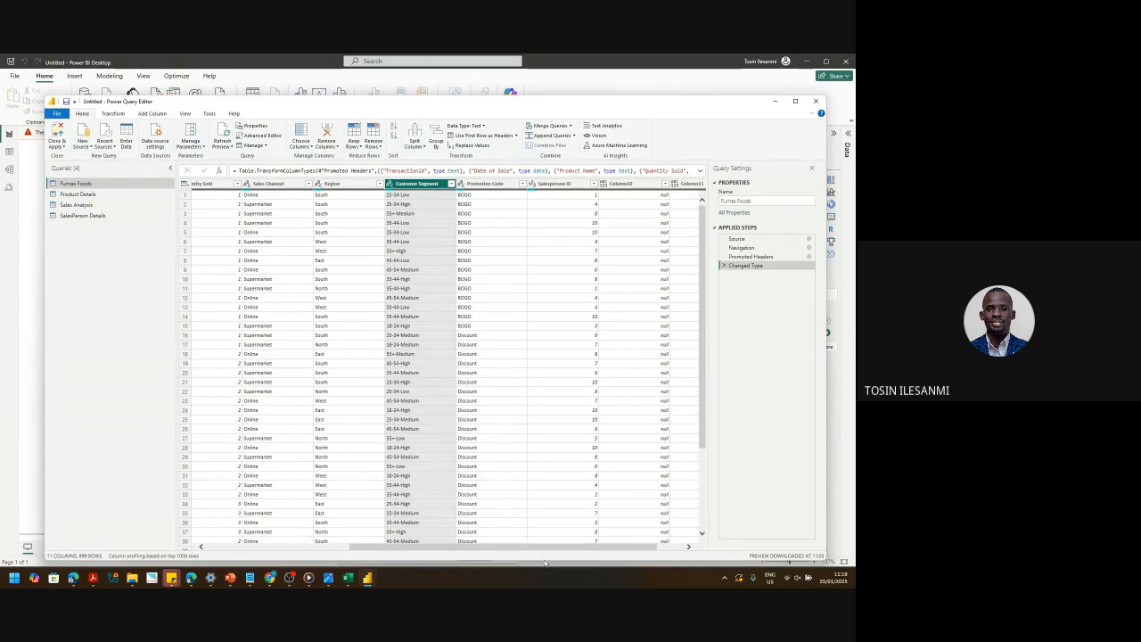
left_click_drag(546, 547, 669, 547)
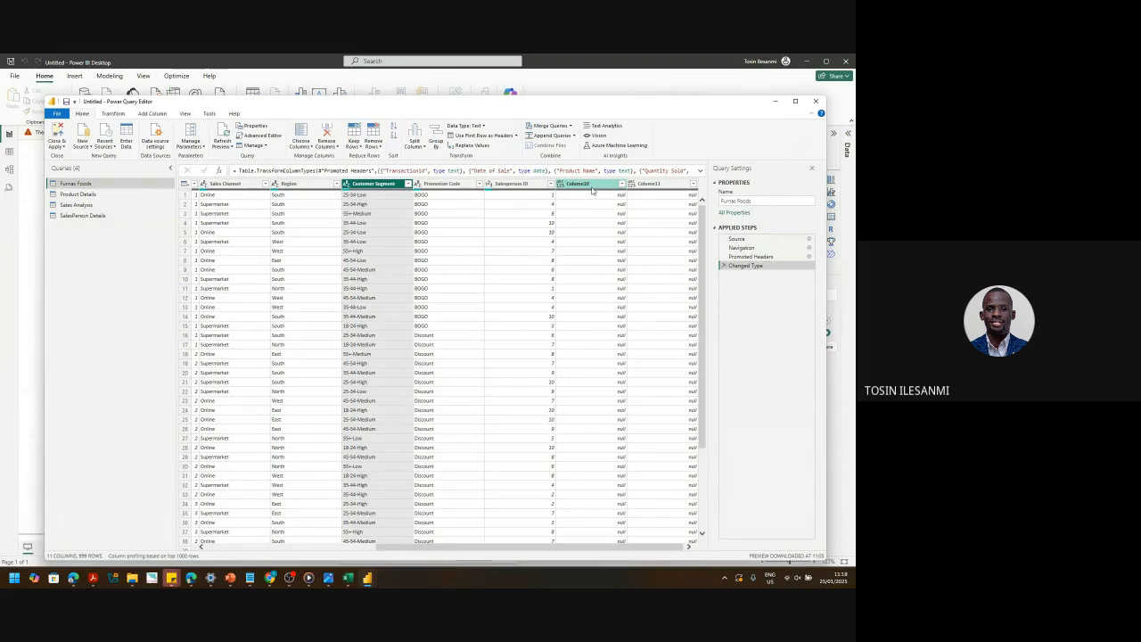
mouse_move(534, 192)
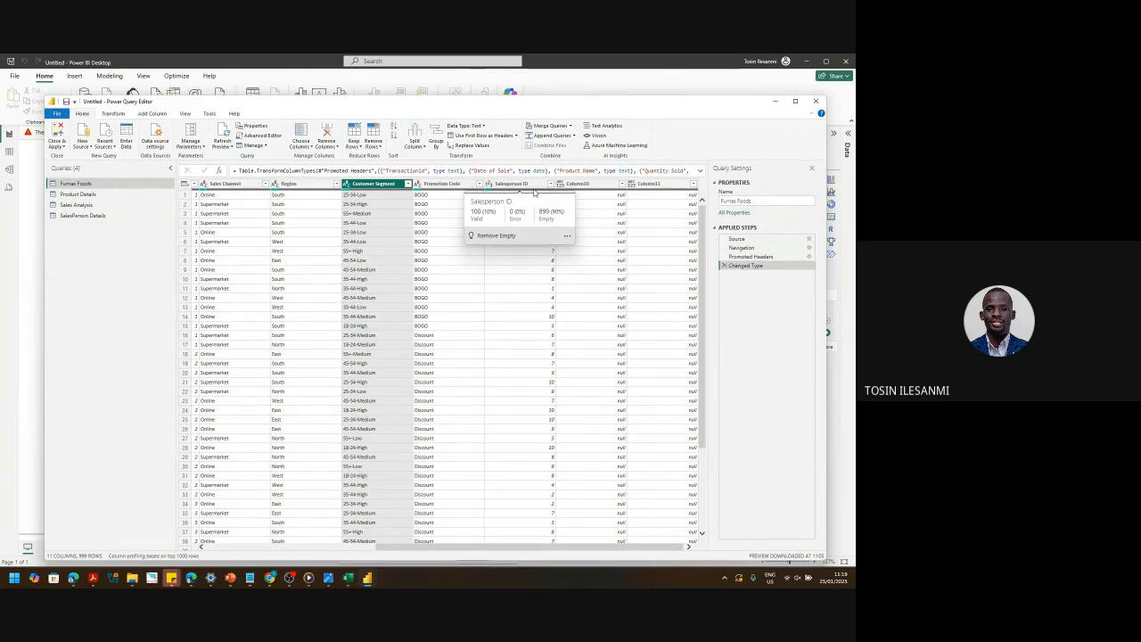
left_click(606, 183)
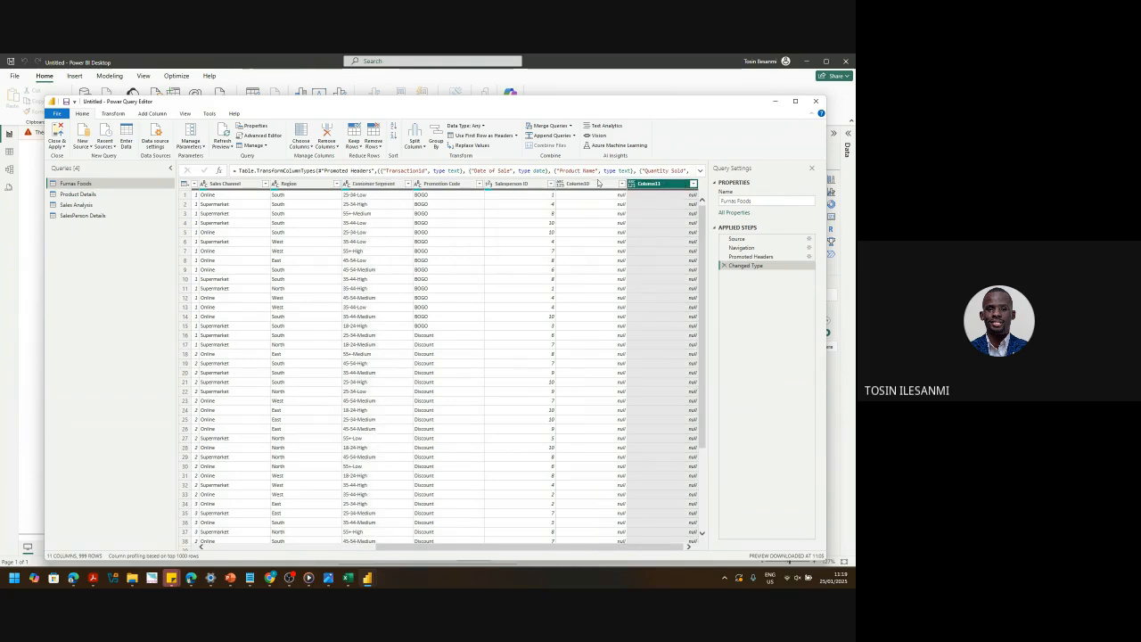
- Use Choose Columns to drop the empty Column10 and Column11, keeping the nine data columns
left_click(598, 183)
right_click(599, 183)
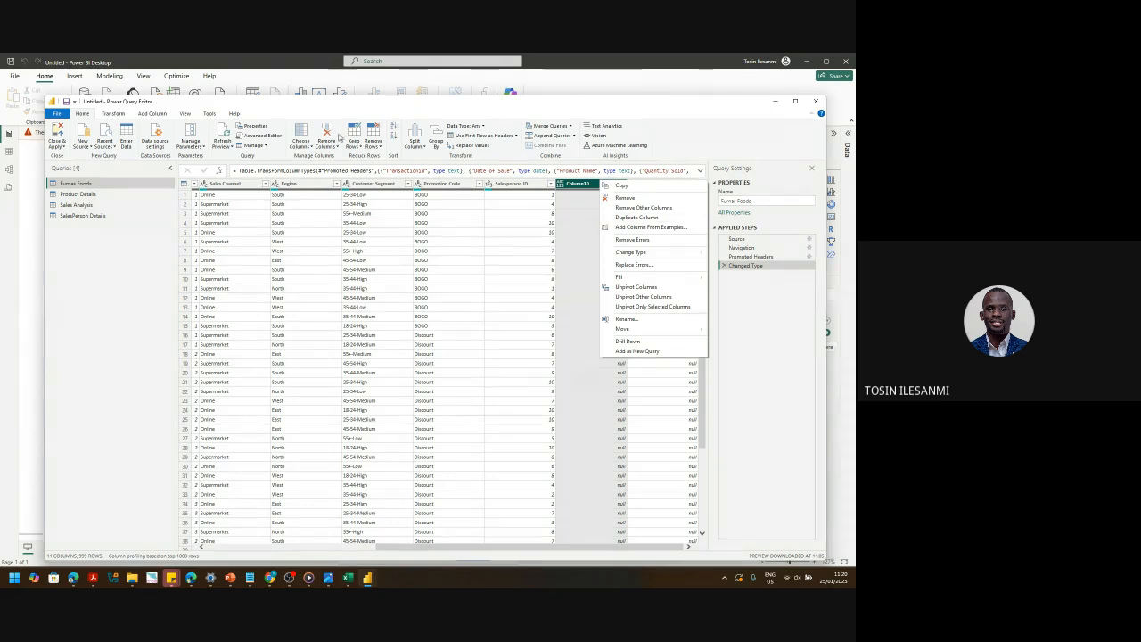
left_click(312, 148)
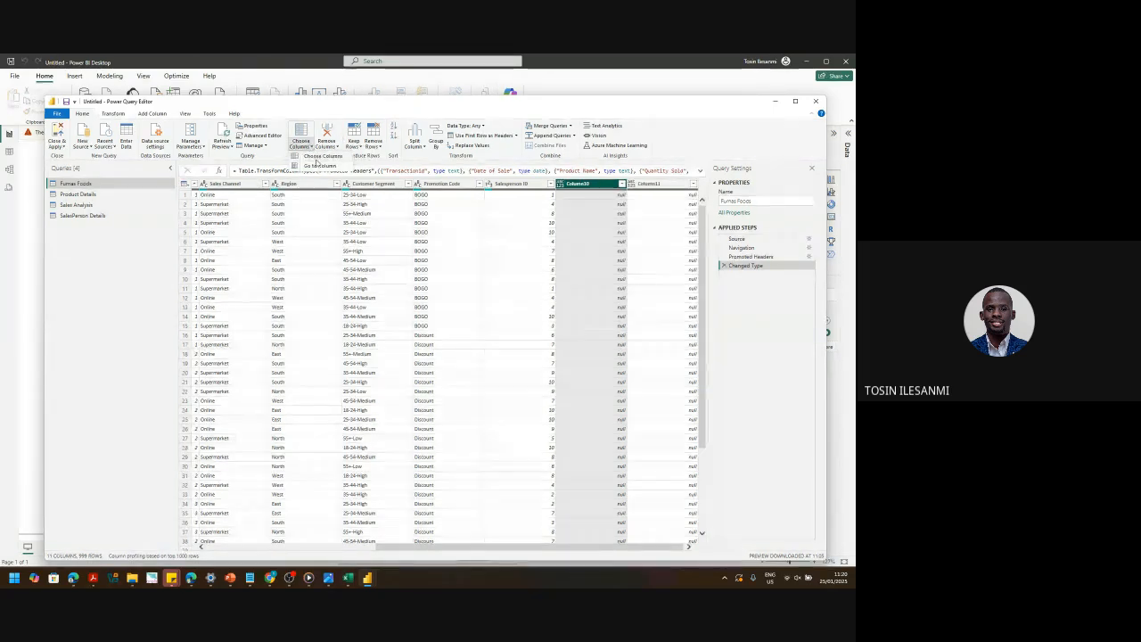
left_click(318, 156)
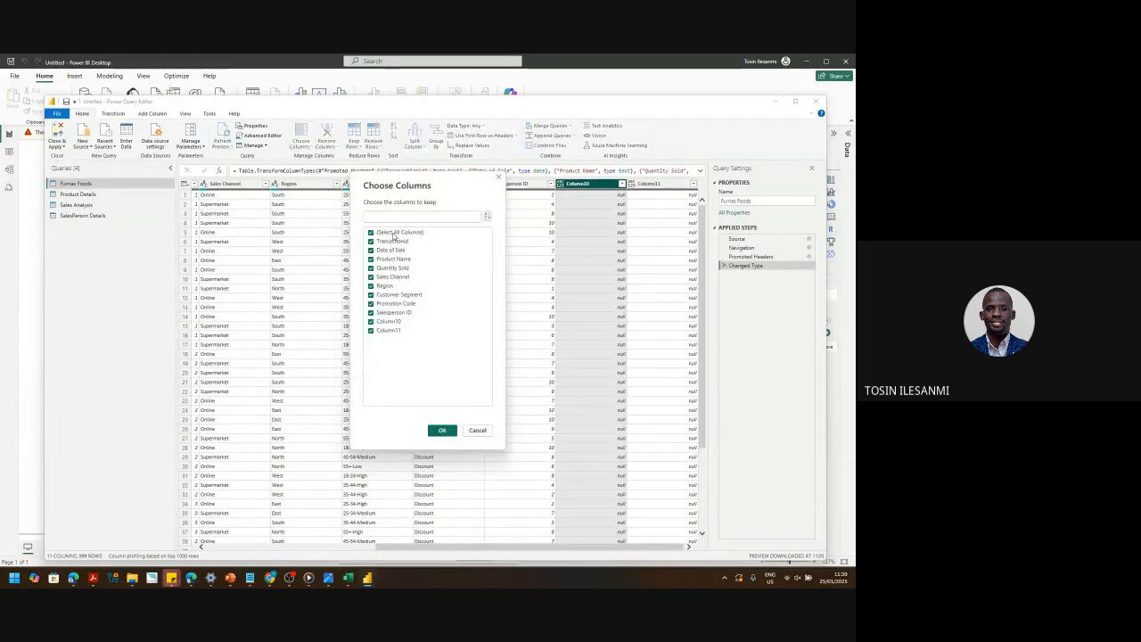
left_click(371, 328)
left_click(450, 432)
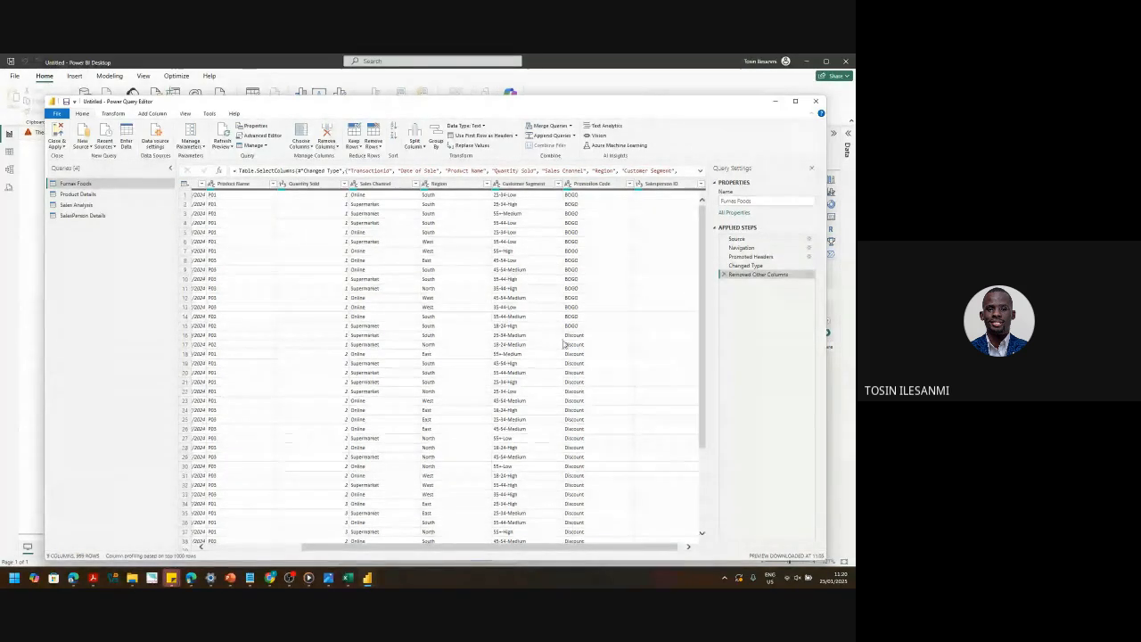
- Select the Customer Segment column and bring up the Split Column menu for splitting by delimiter
left_click(516, 184)
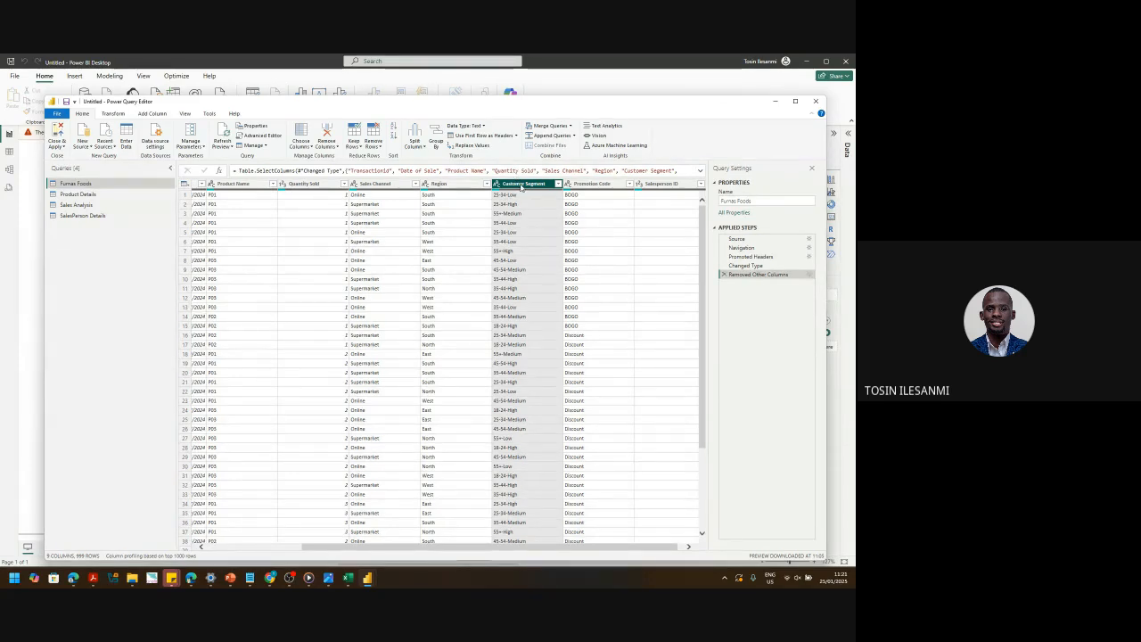
right_click(522, 185)
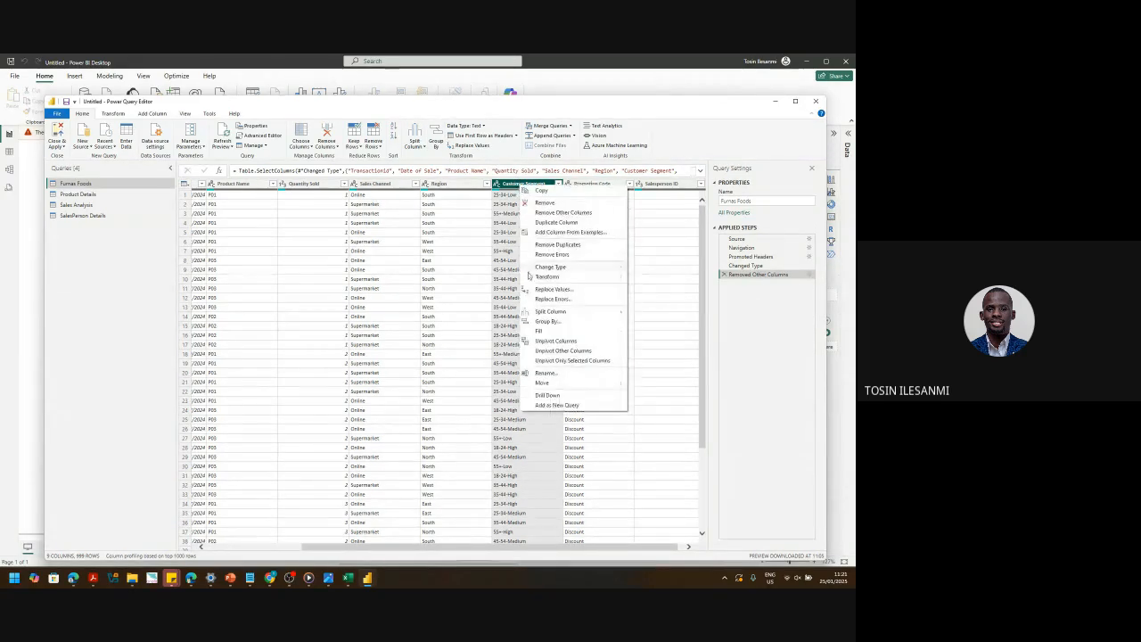
mouse_move(557, 318)
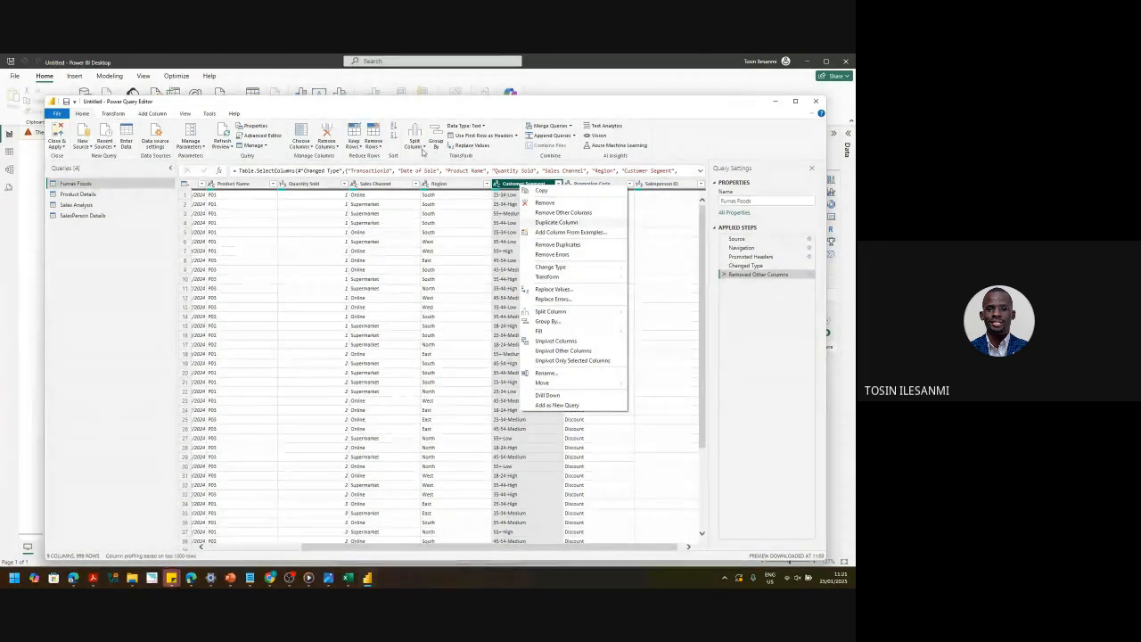
left_click(422, 150)
left_click(423, 151)
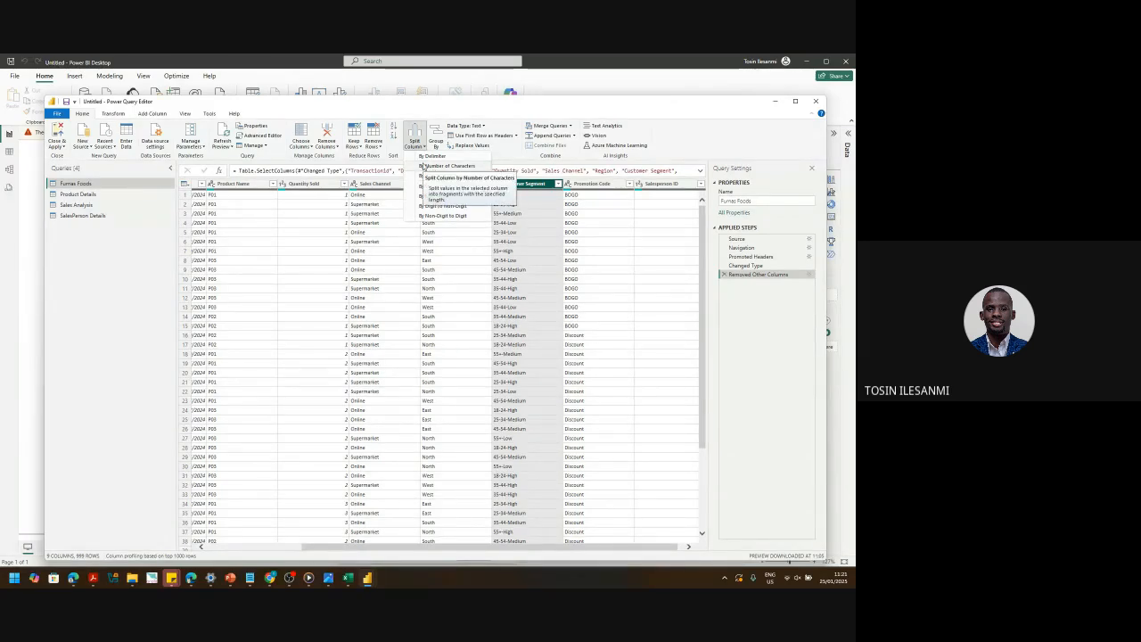
left_click(497, 239)
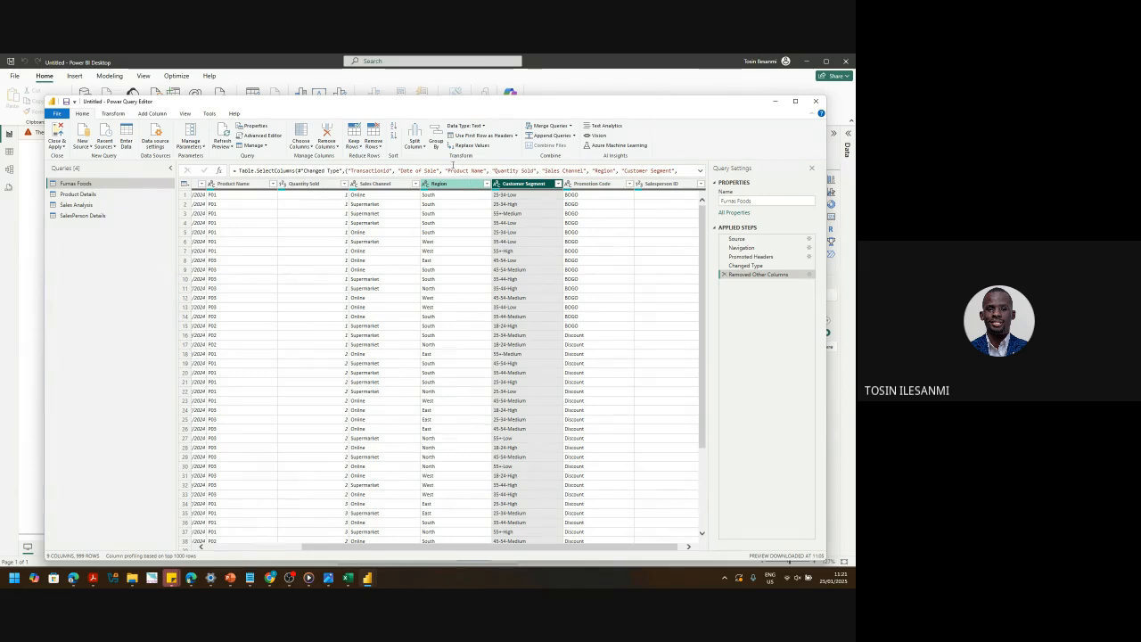
left_click(420, 147)
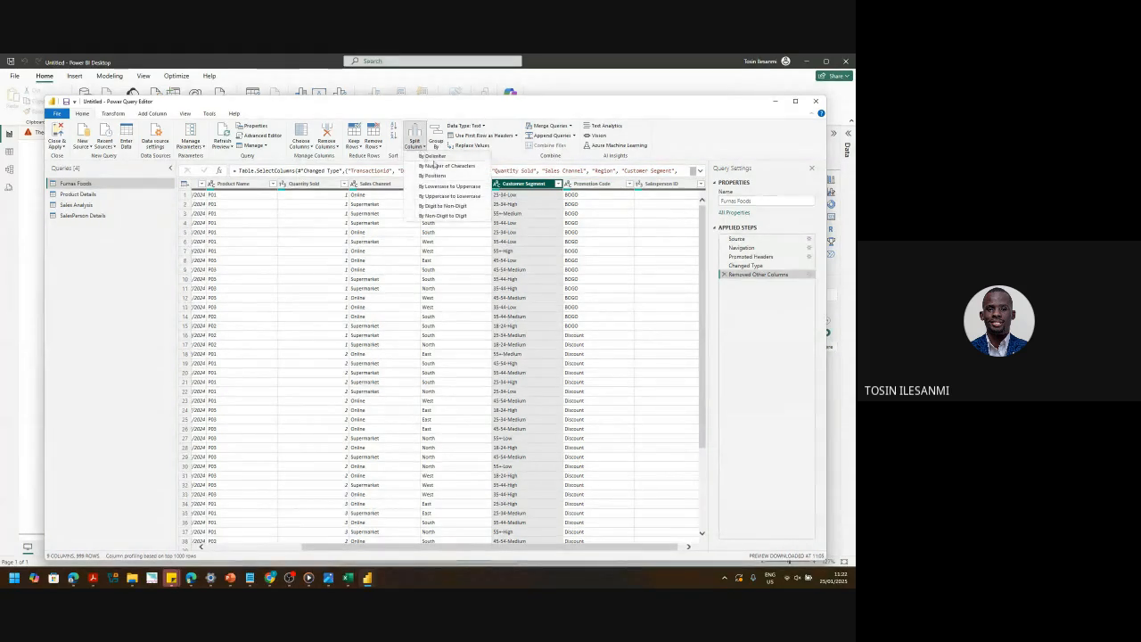
left_click(434, 157)
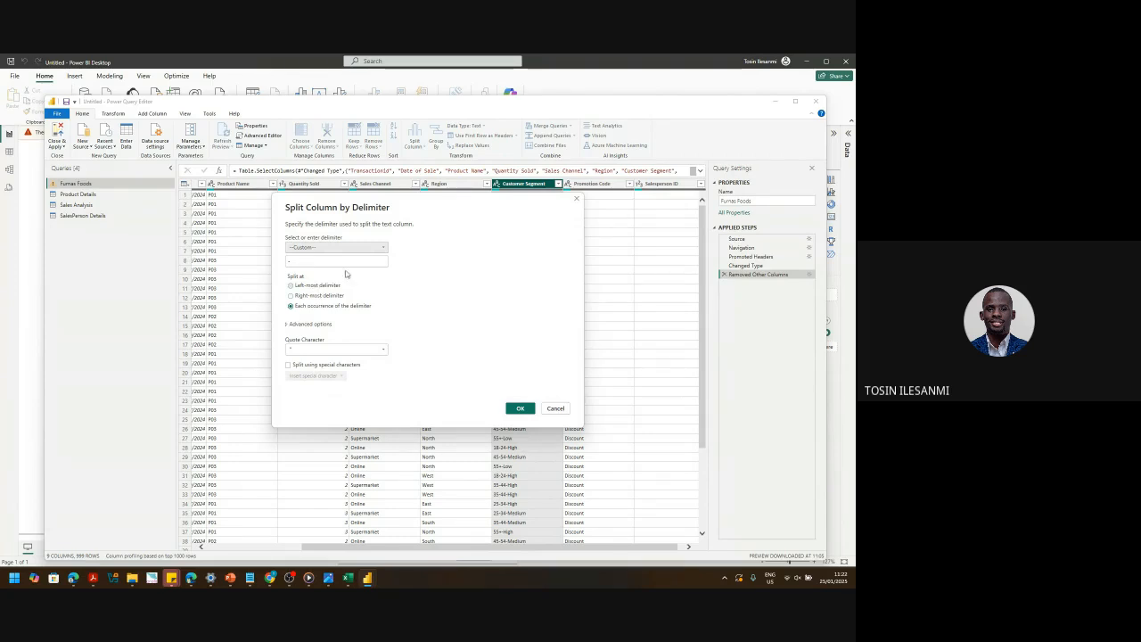
left_click_drag(445, 208, 303, 176)
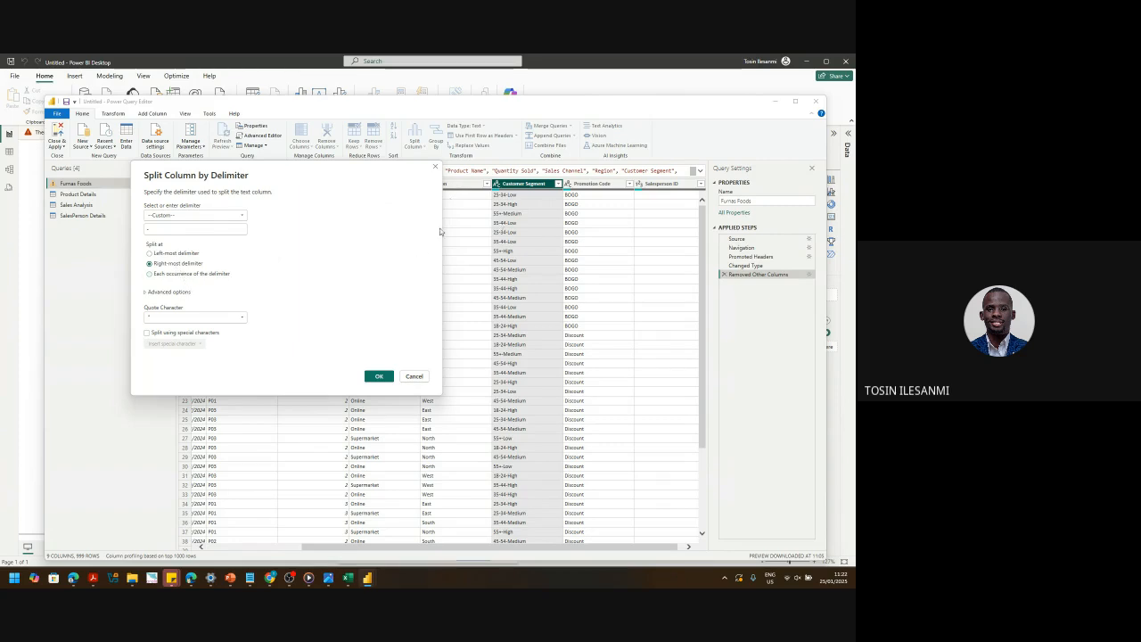
left_click(378, 378)
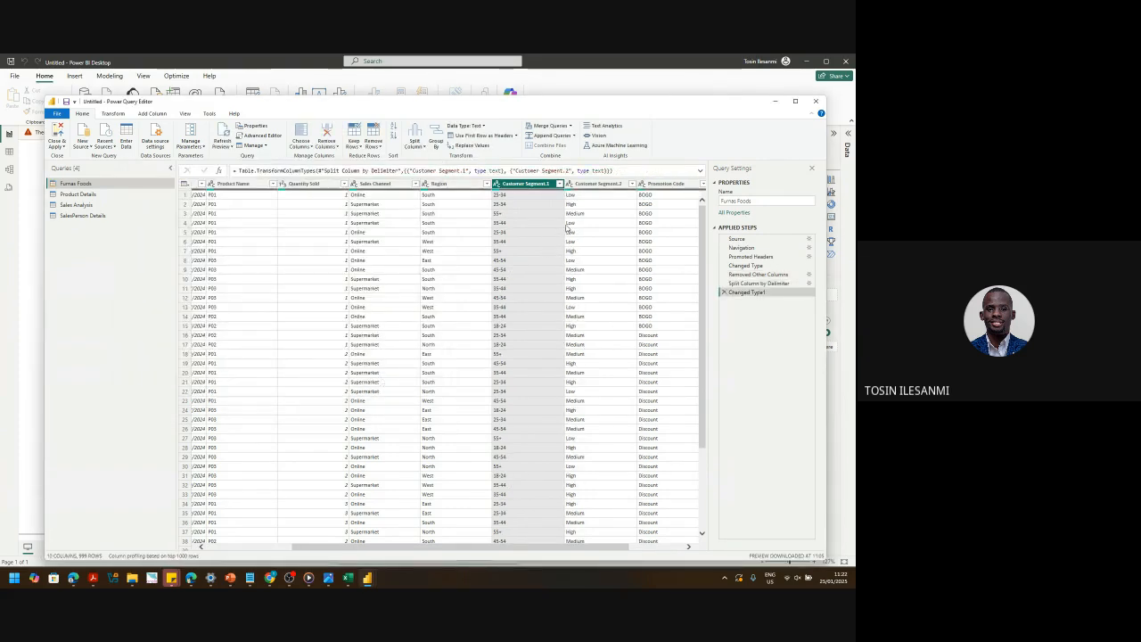
left_click(723, 293)
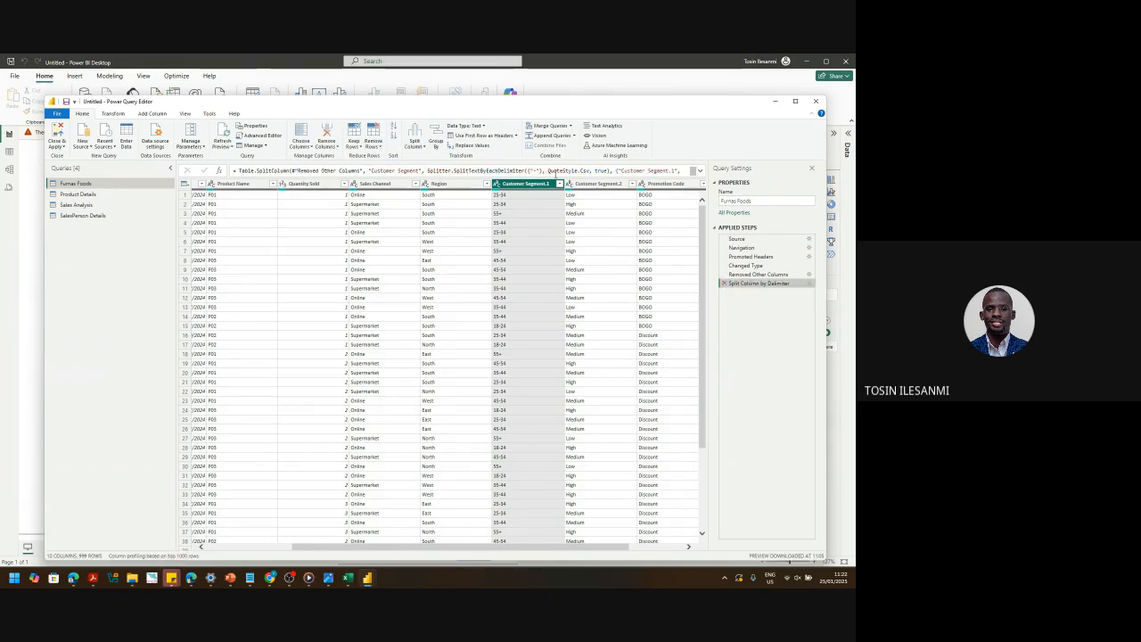
left_click(724, 283)
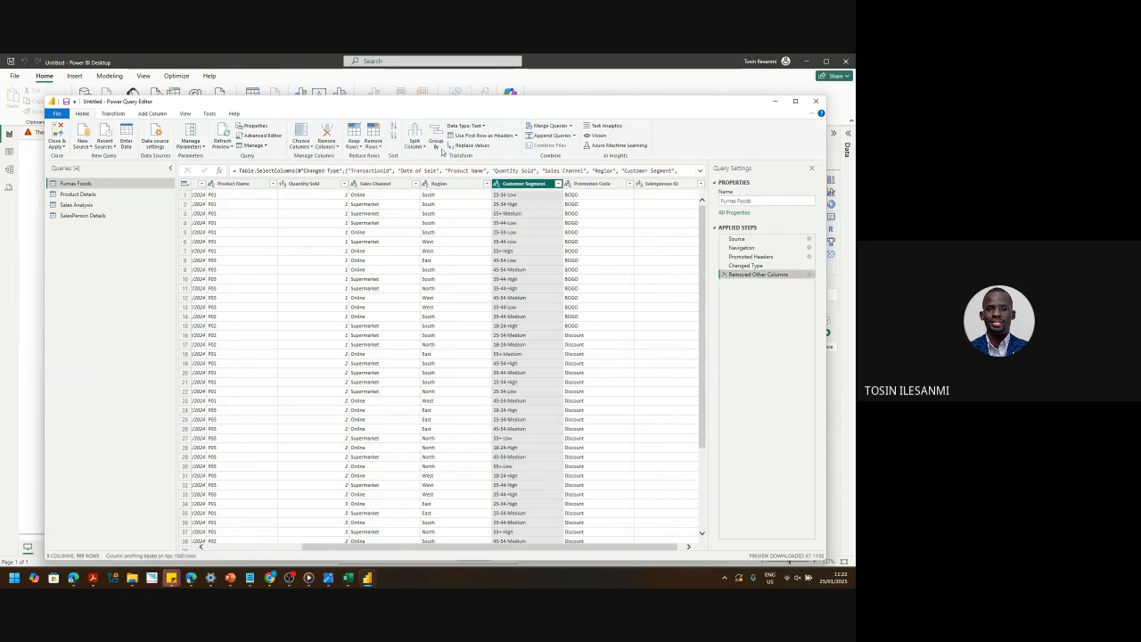
left_click(413, 140)
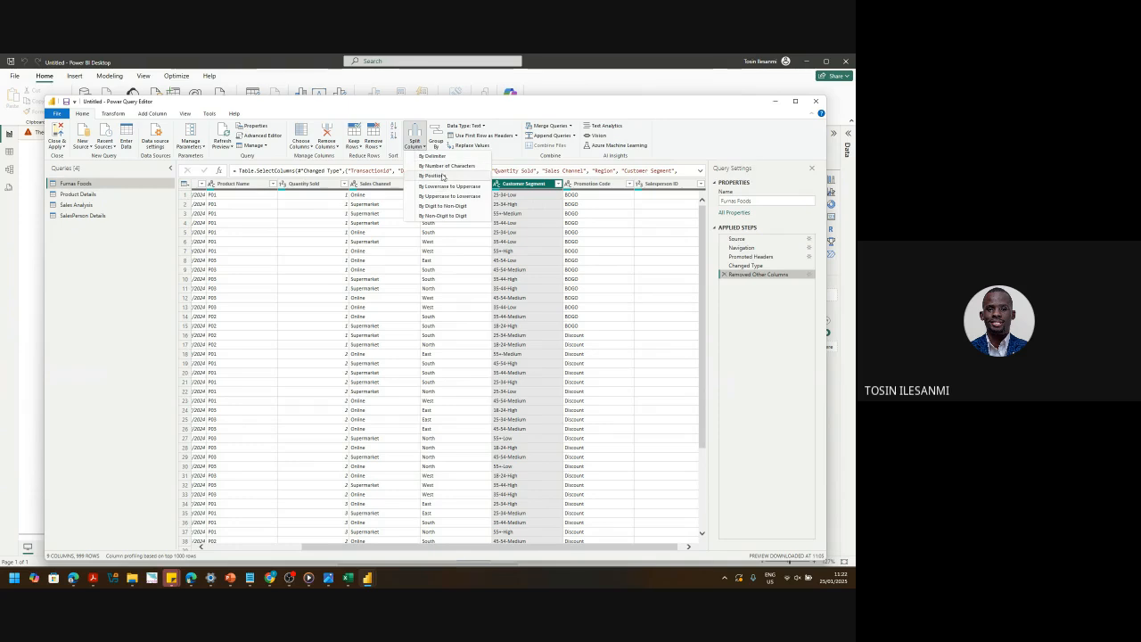
left_click(441, 157)
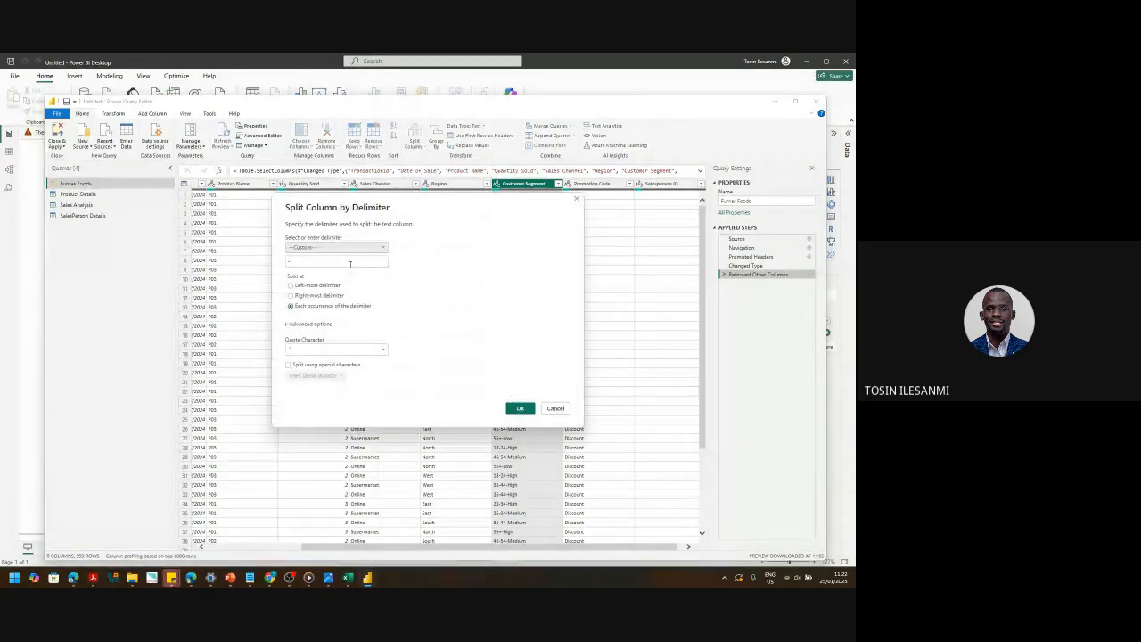
left_click(290, 295)
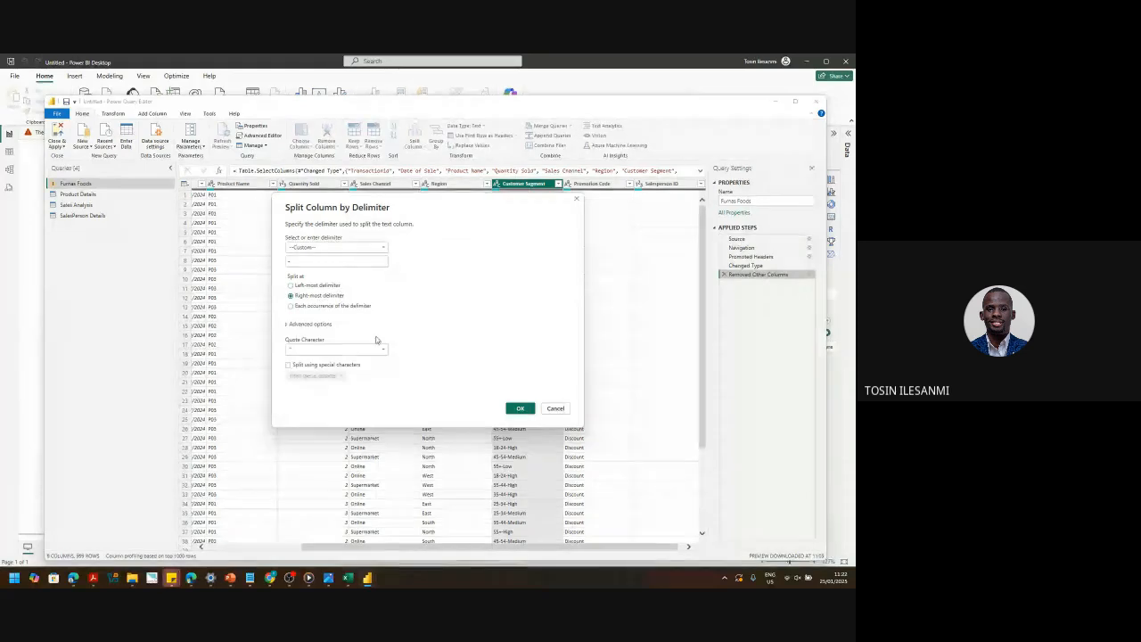
left_click(519, 408)
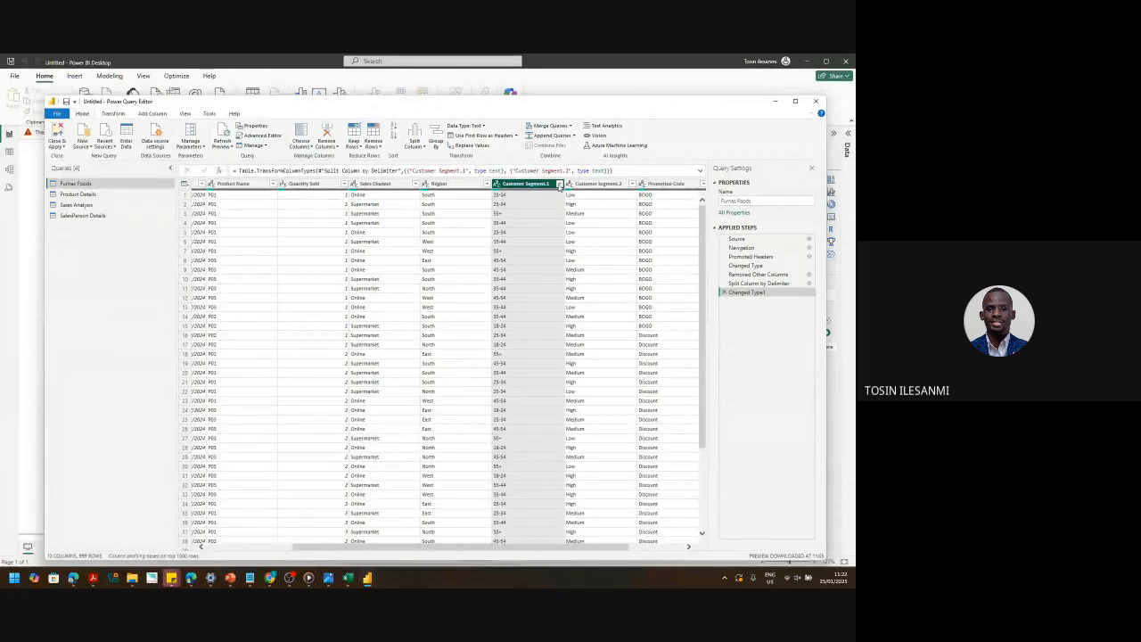
left_click(560, 184)
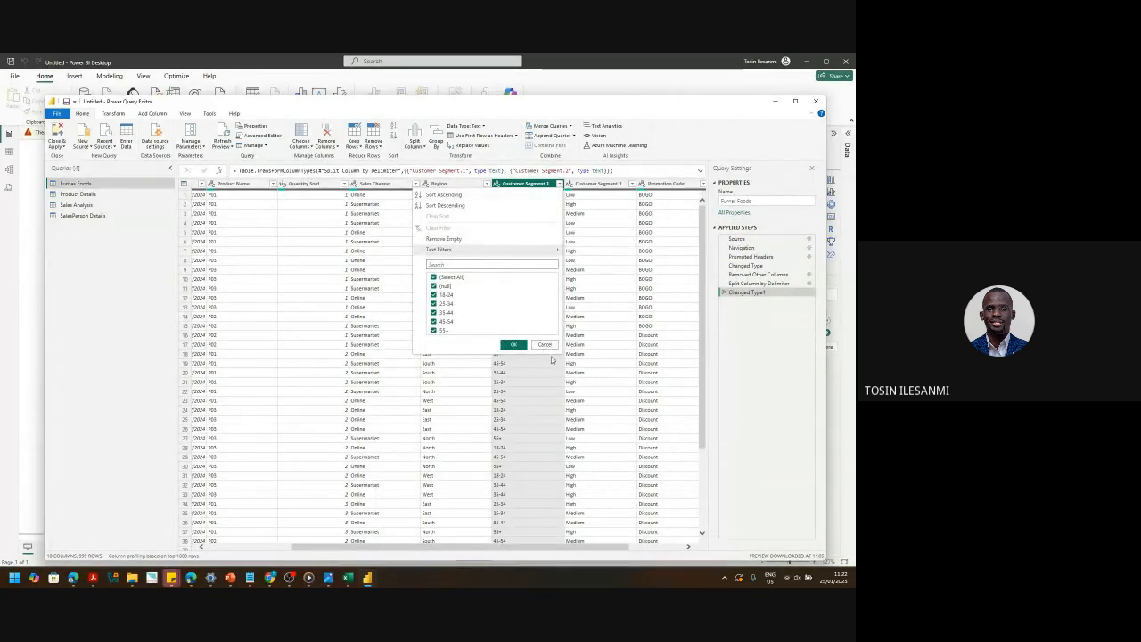
left_click(546, 346)
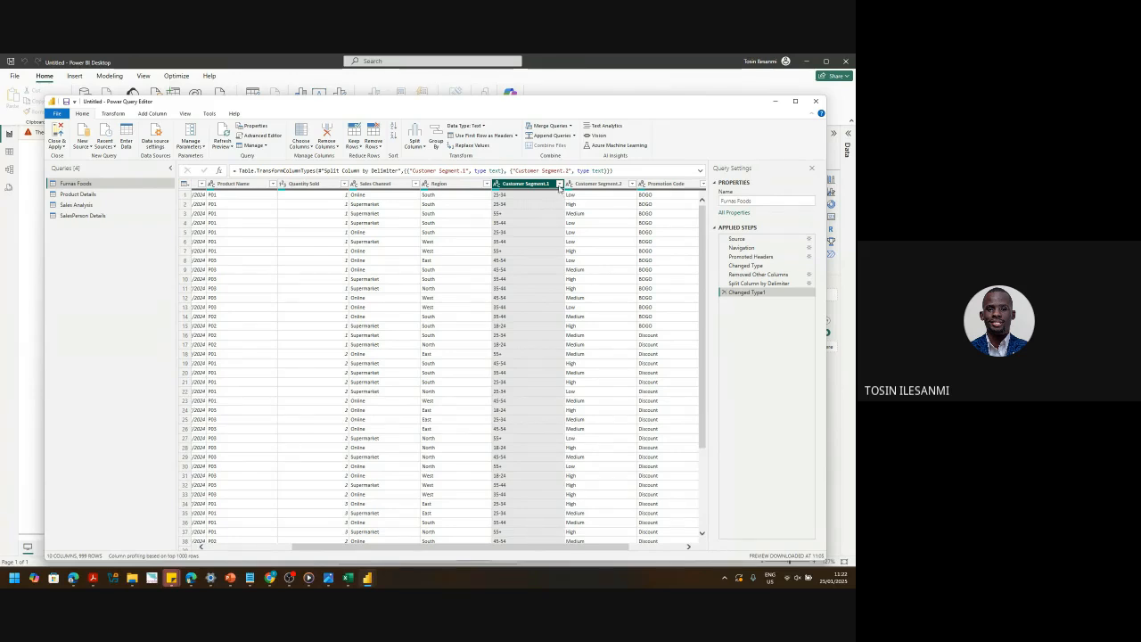
left_click(559, 184)
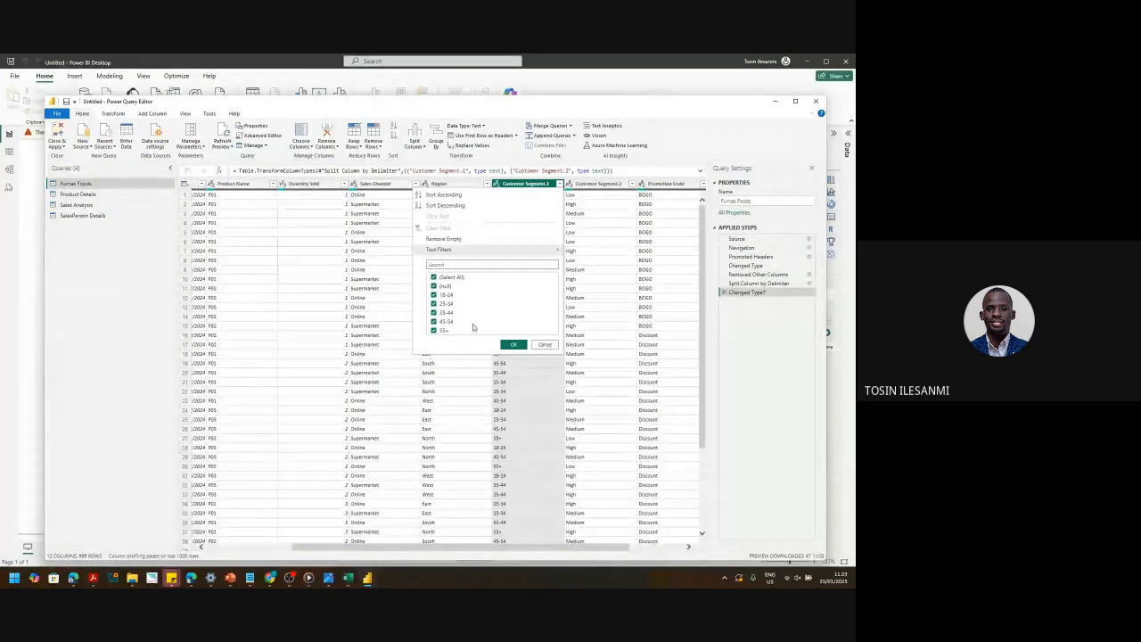
left_click(536, 345)
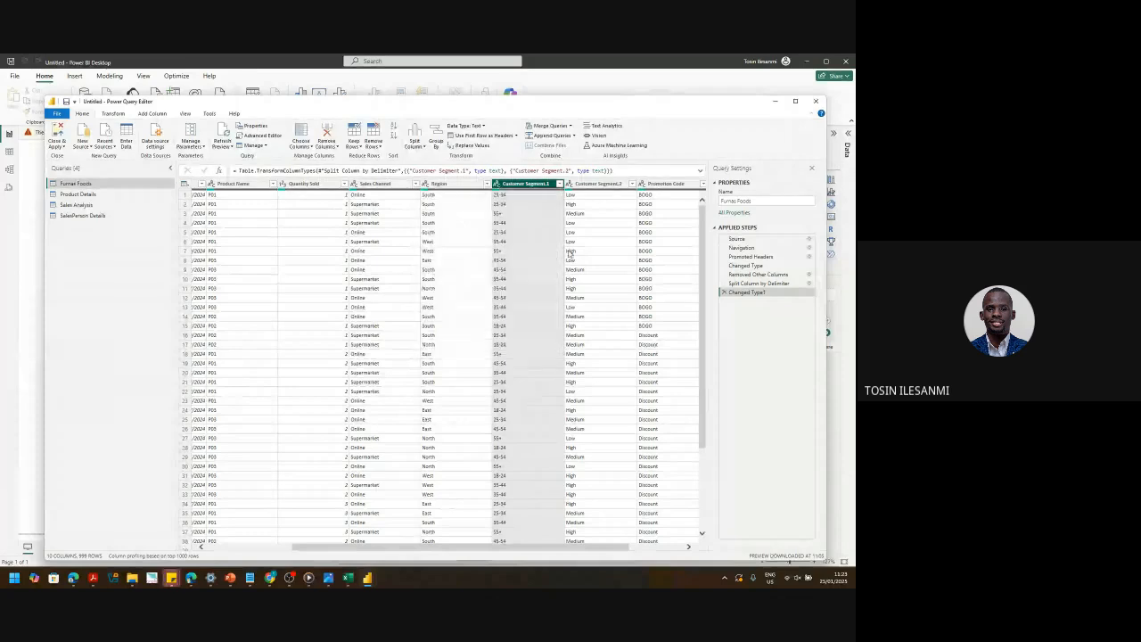
left_click(615, 184)
left_click(633, 185)
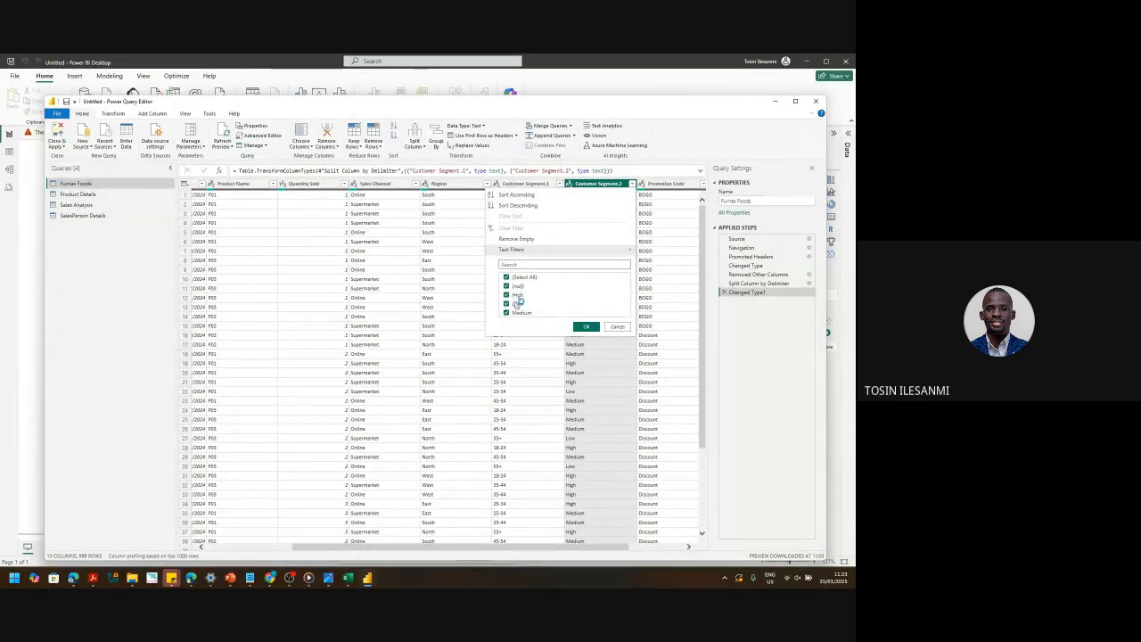
left_click(615, 327)
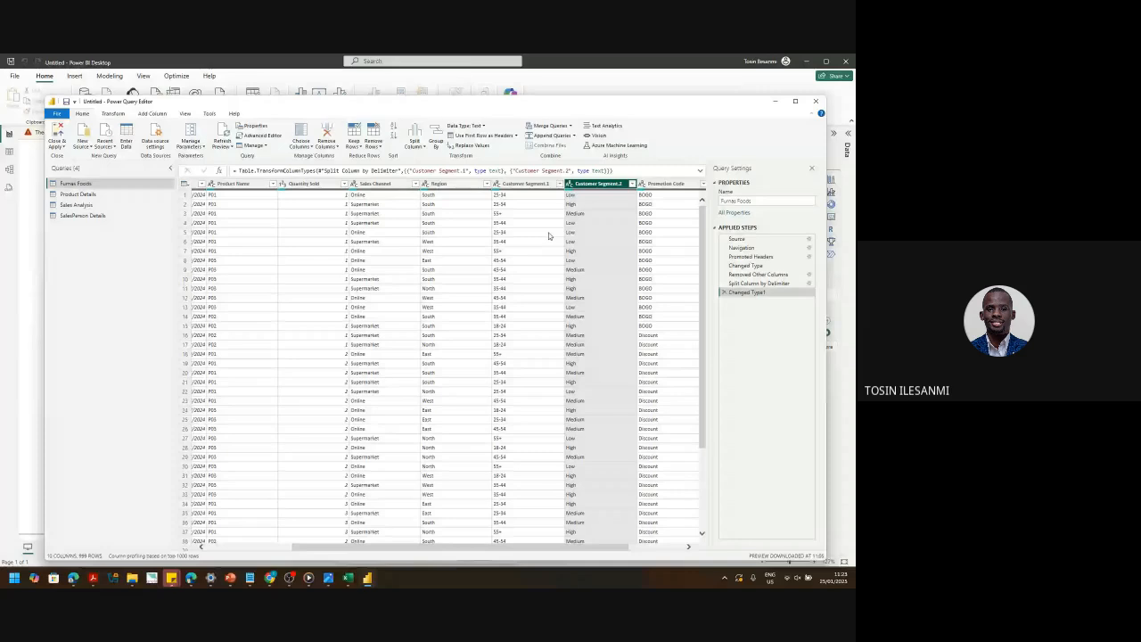
left_click(723, 292)
left_click(722, 283)
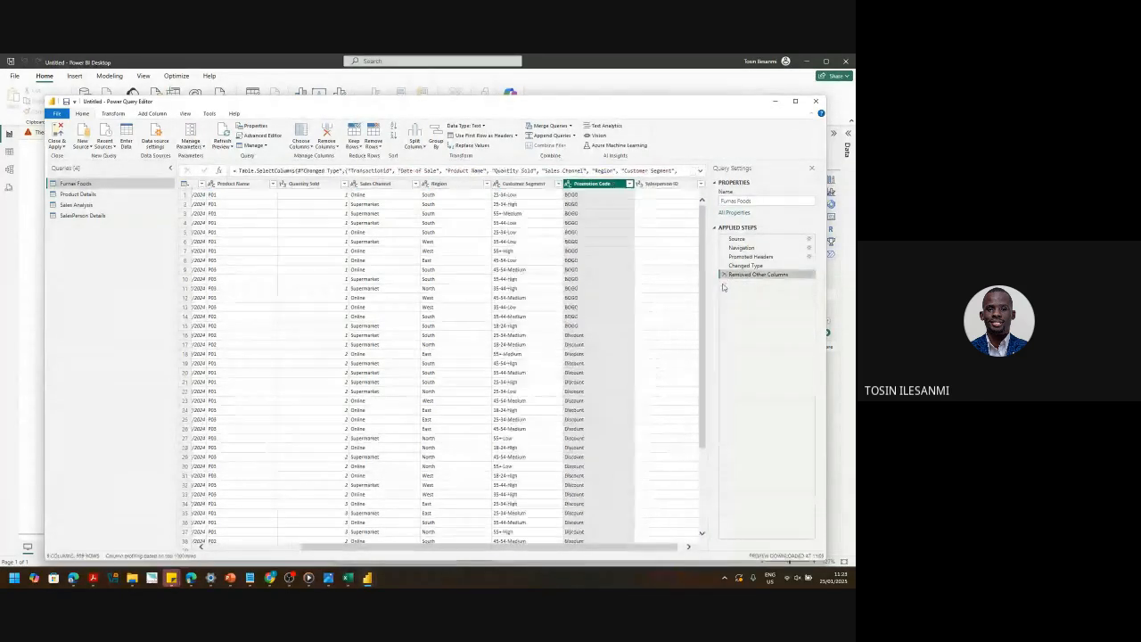
left_click(530, 184)
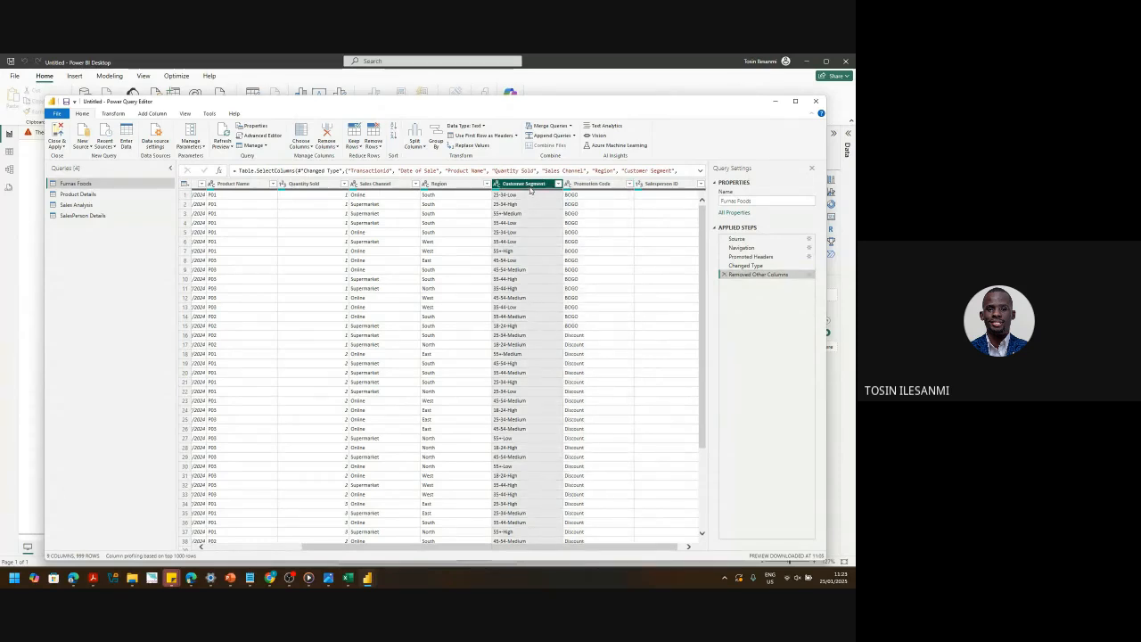
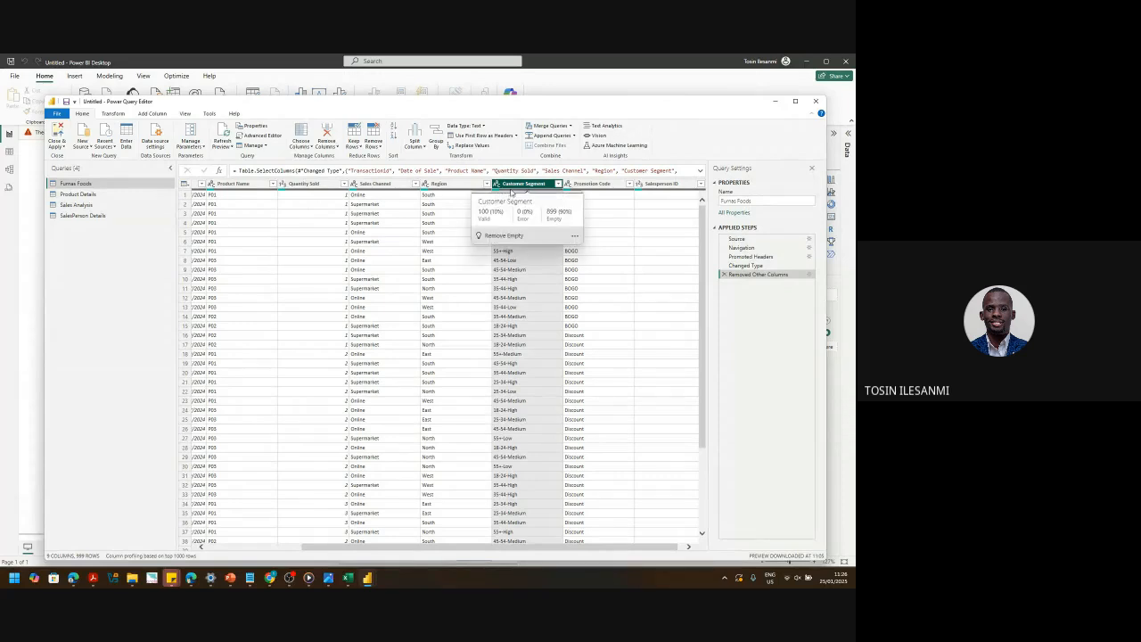
- Split Customer Segment by the custom '-' delimiter at its right-most occurrence
left_click(426, 148)
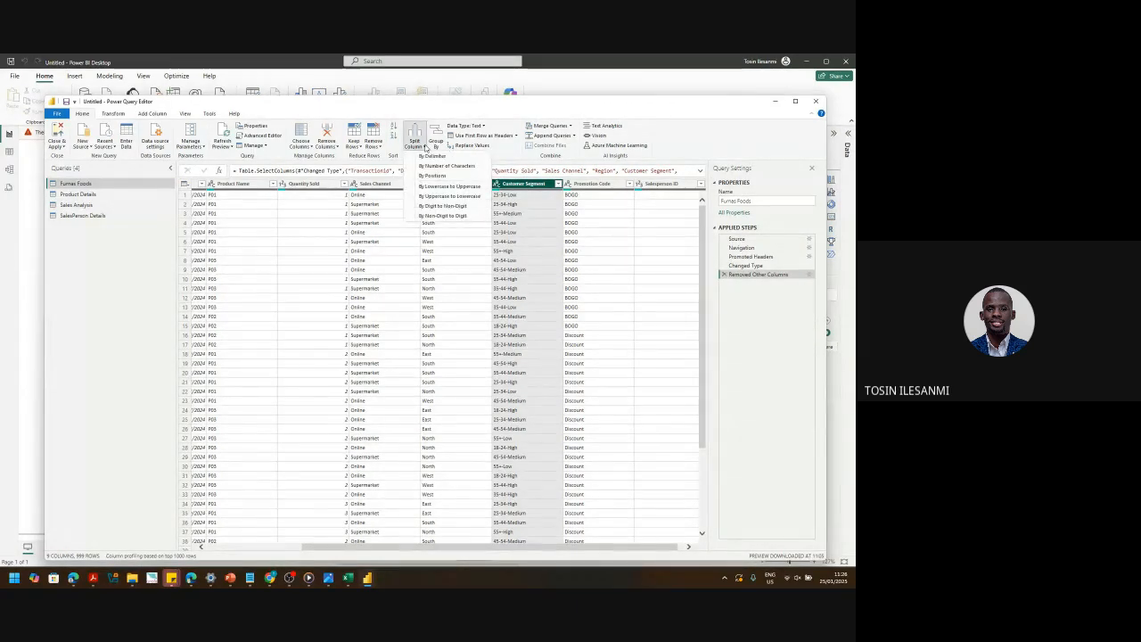
left_click(435, 156)
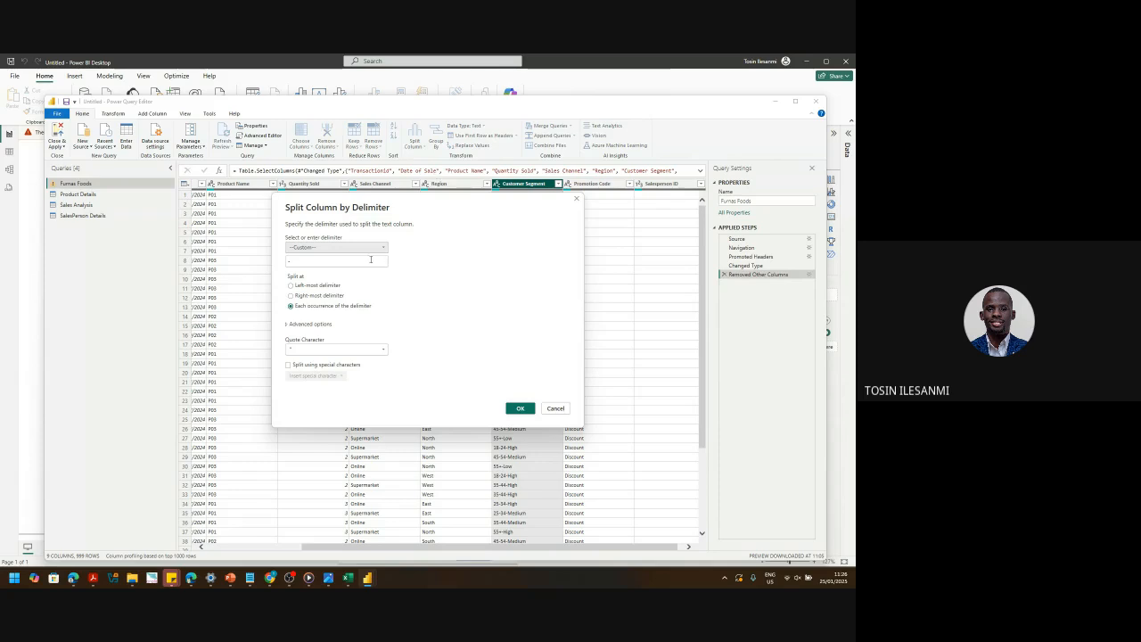
left_click_drag(501, 210, 369, 180)
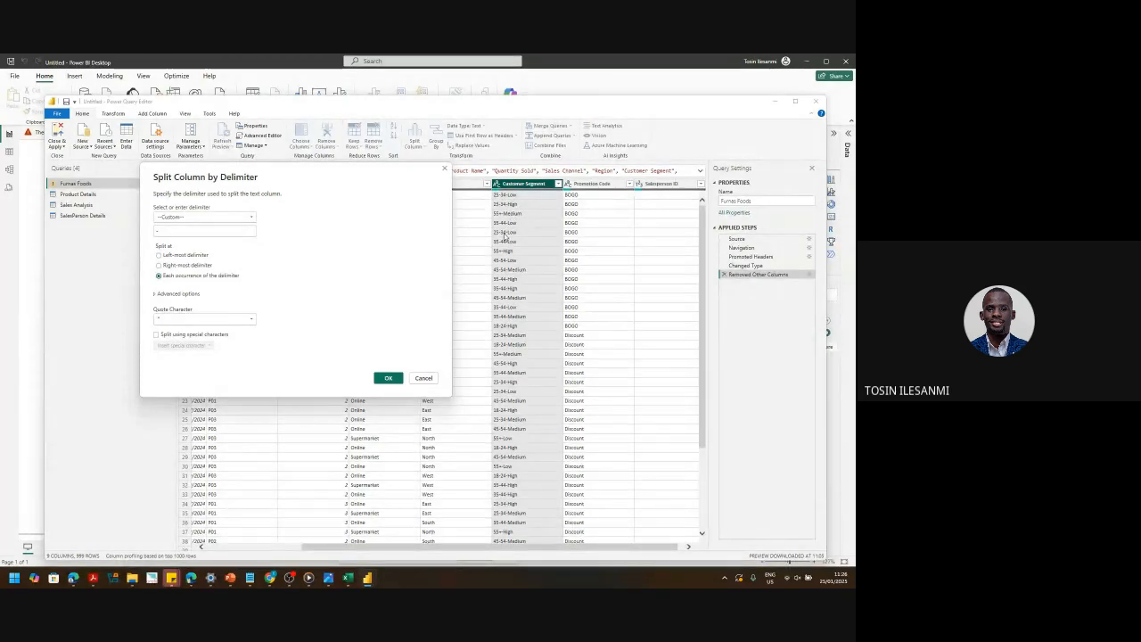
left_click(225, 220)
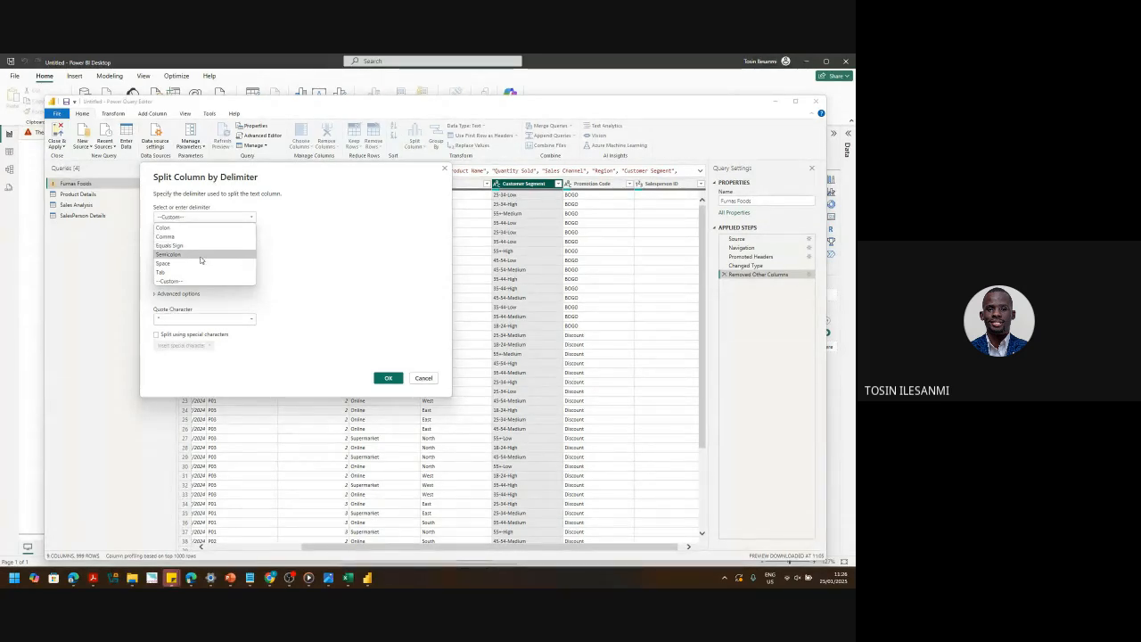
left_click(321, 231)
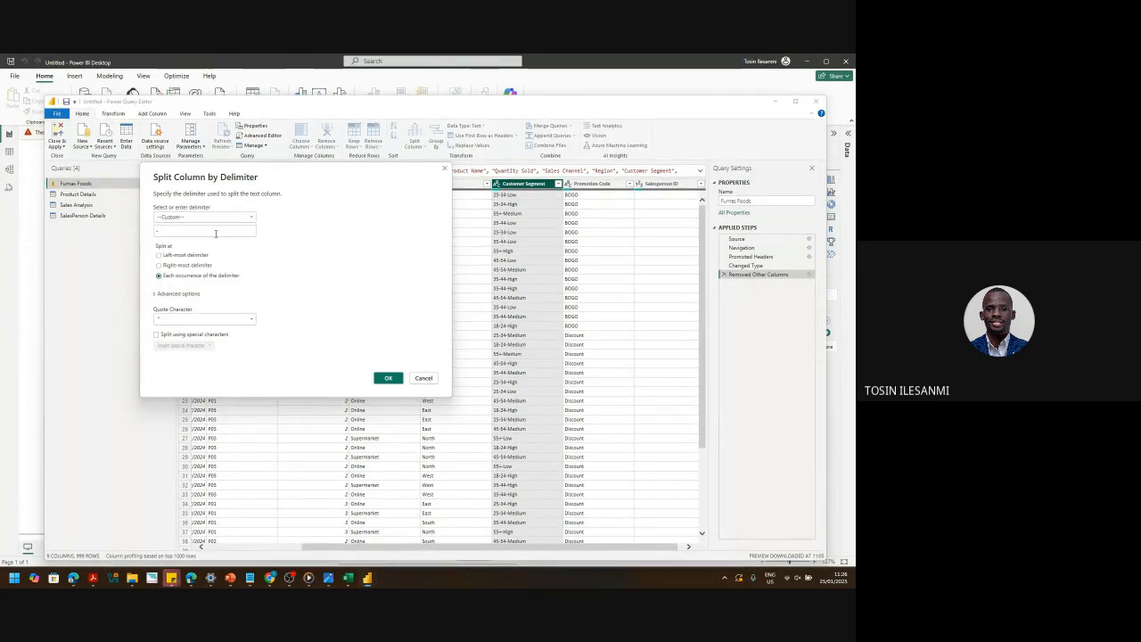
double_click(163, 234)
left_click_drag(305, 173, 245, 171)
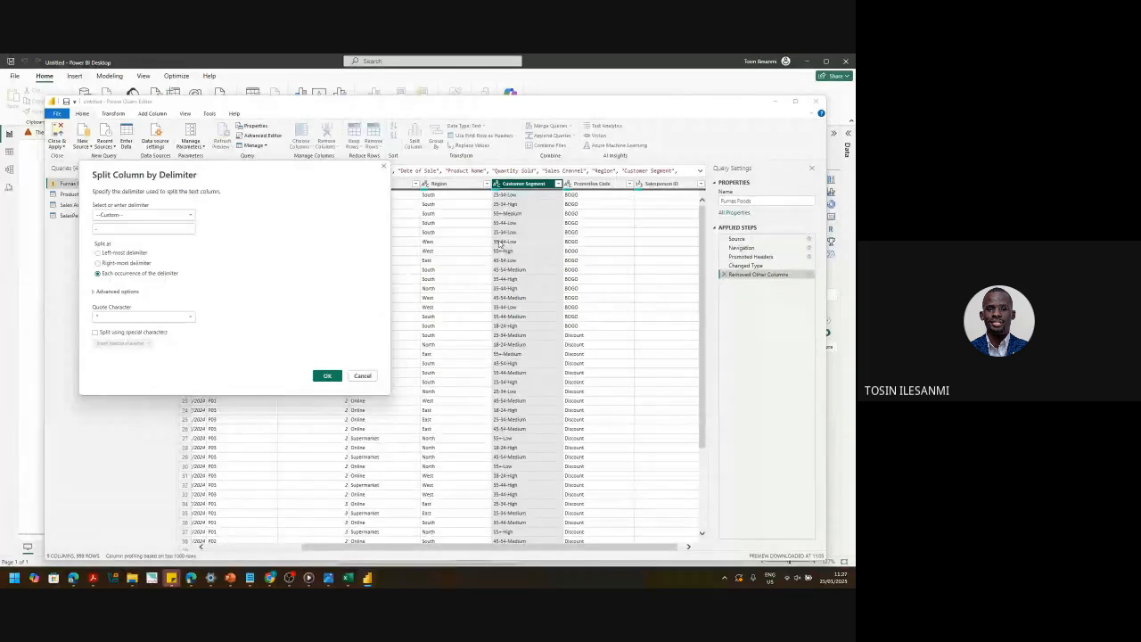
left_click(127, 263)
left_click(327, 377)
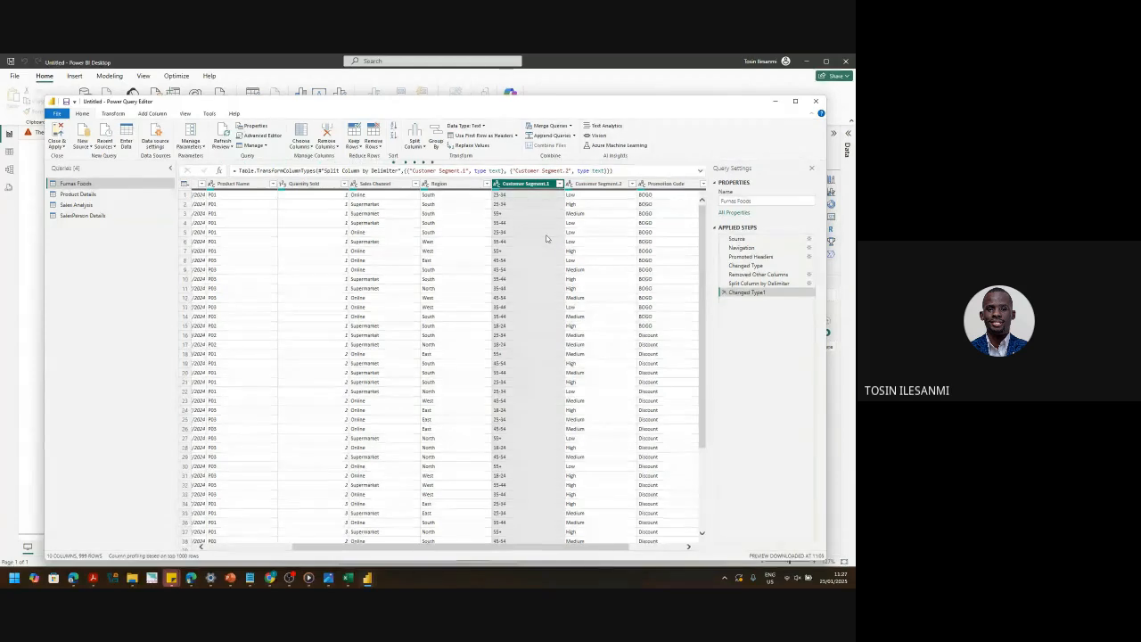
- Rename Customer Segment.1 to 'Age Range' and Customer Segment.2 to 'Spending Pattern'
left_click(603, 185, "ctrl")
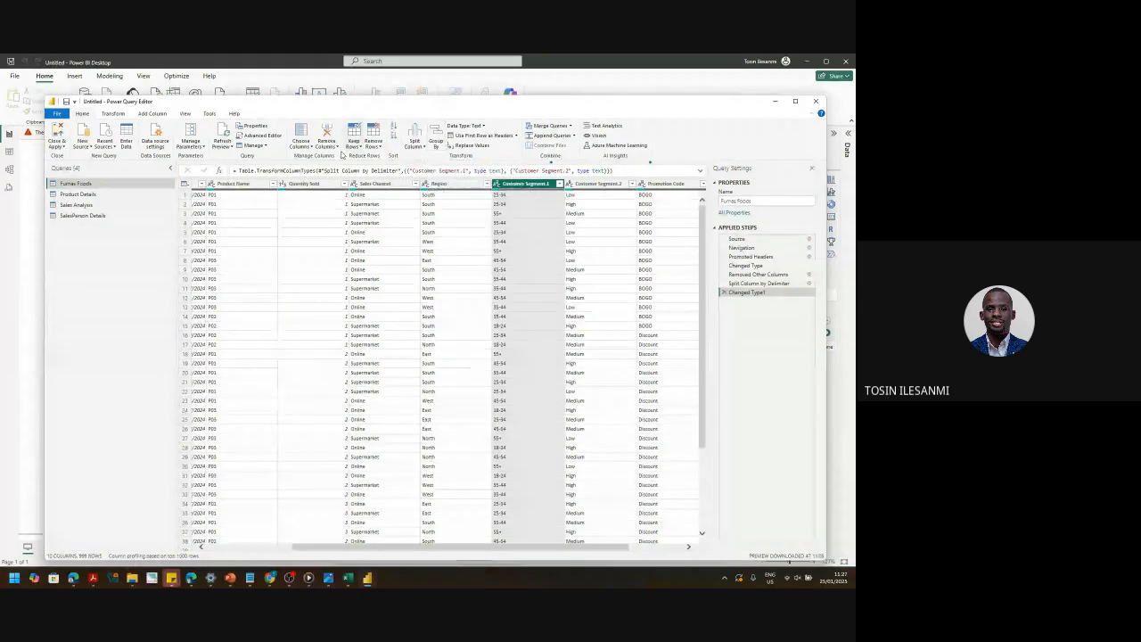
double_click(533, 183)
type("Age")
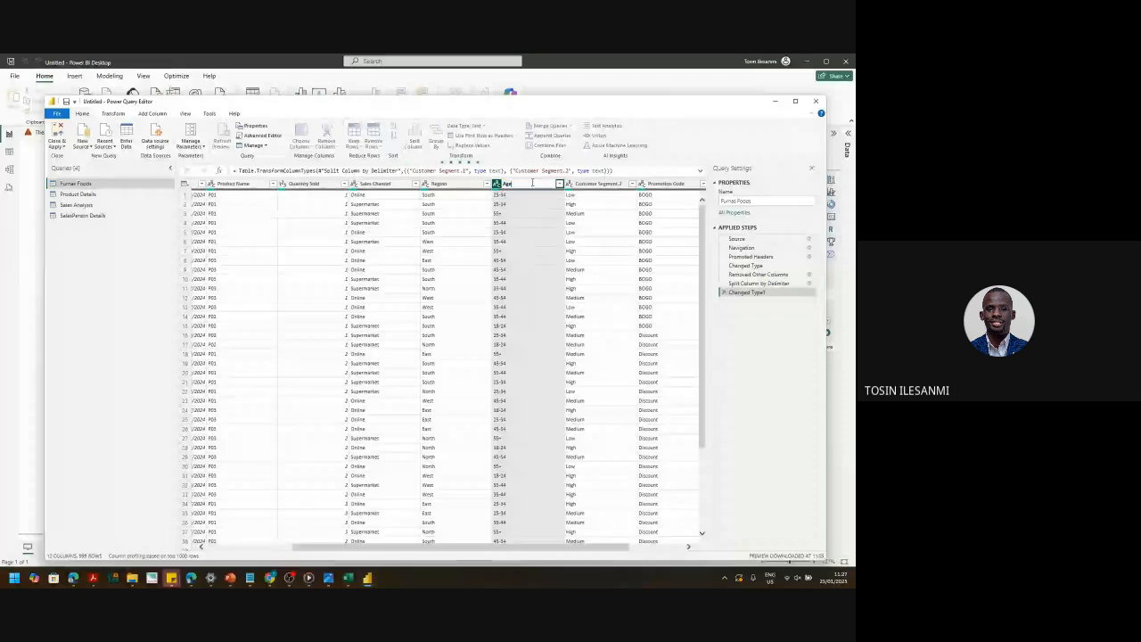
type(" Range")
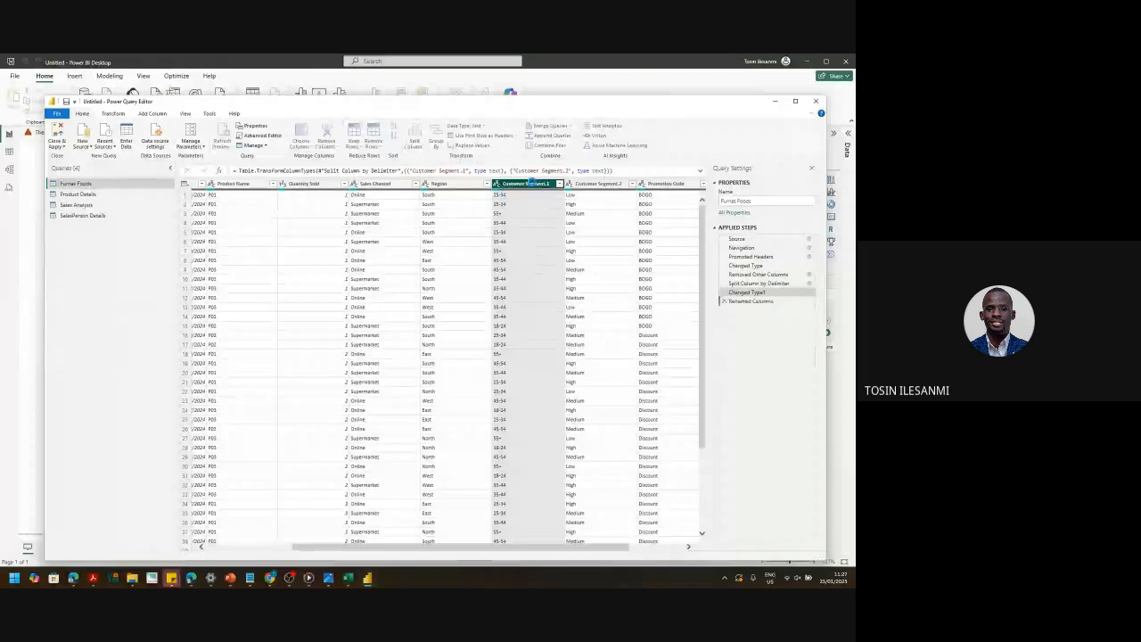
key("Return")
left_click(590, 184)
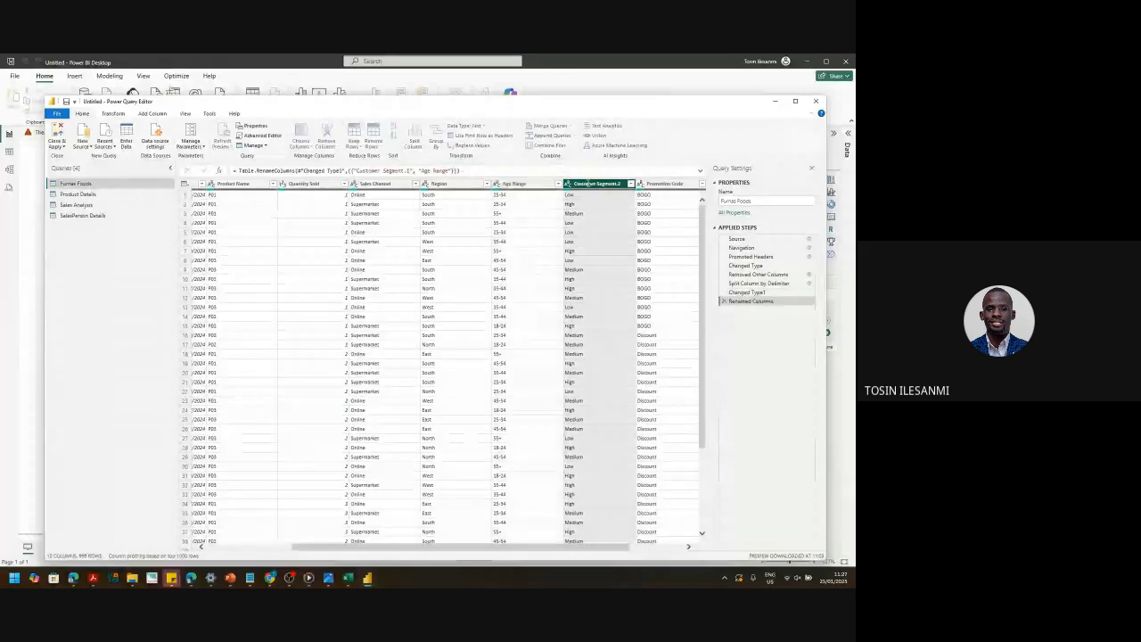
type("S[p")
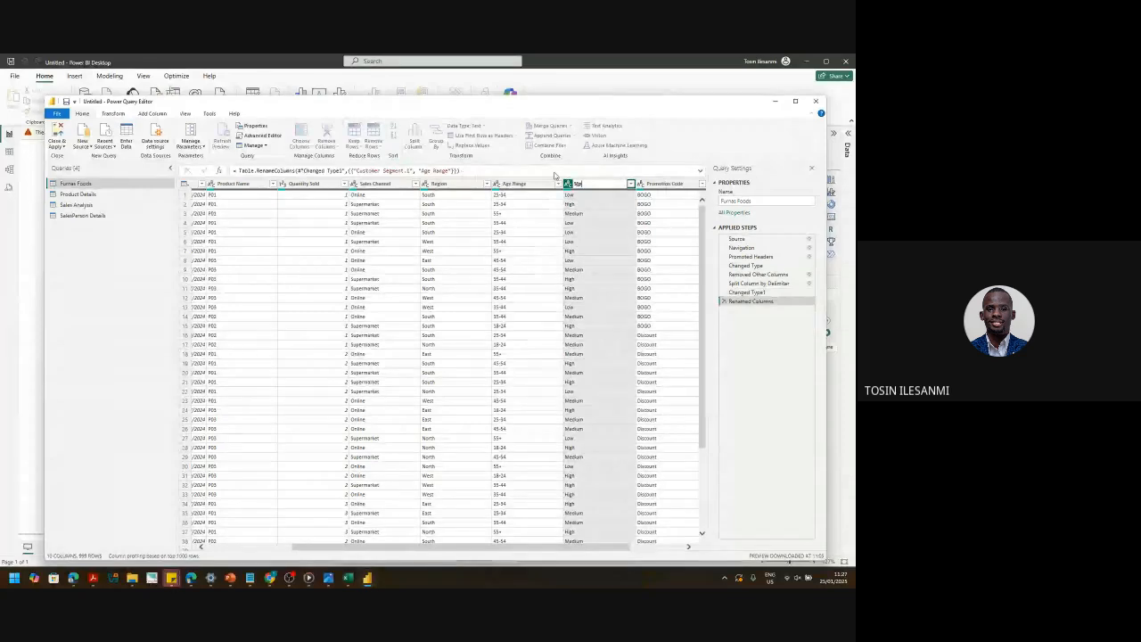
type("ending Pattern")
key("Return")
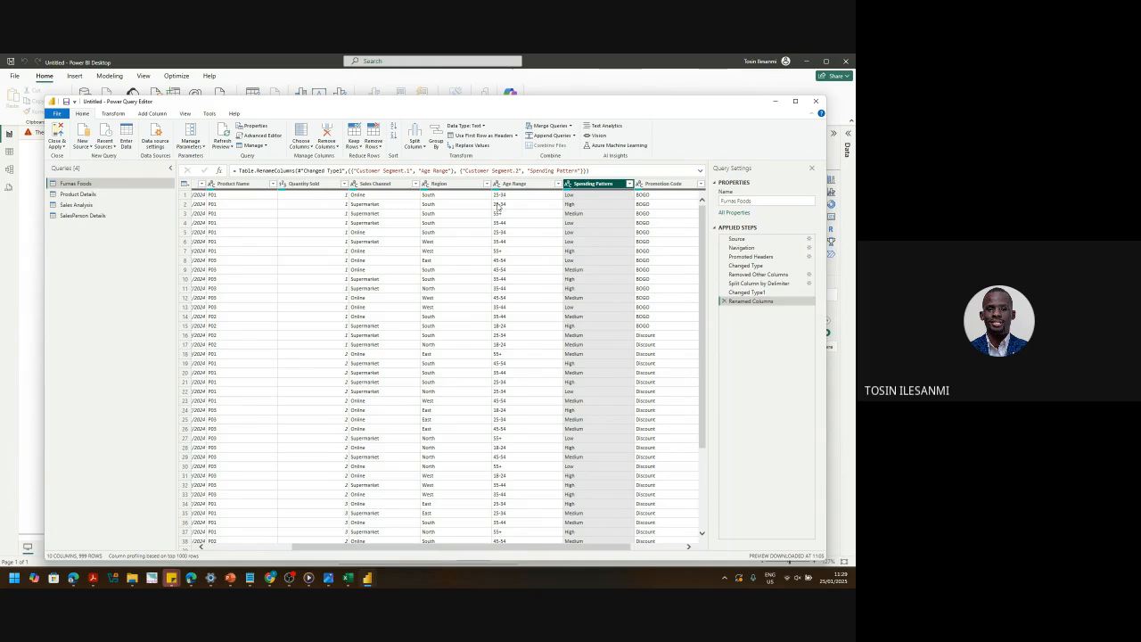
left_click(496, 185)
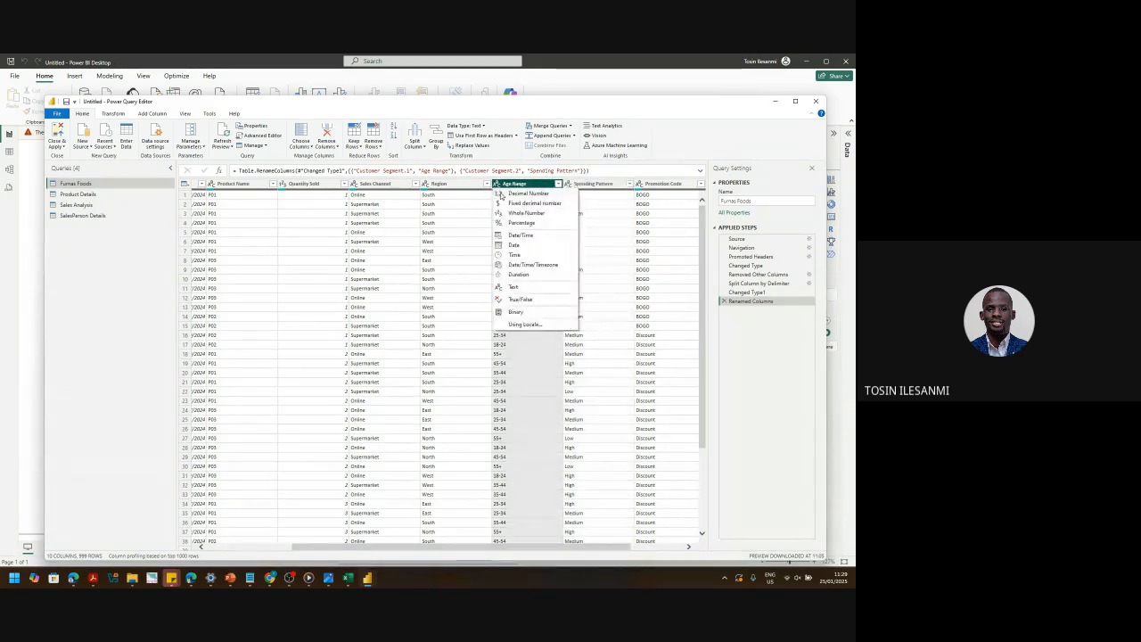
left_click(519, 213)
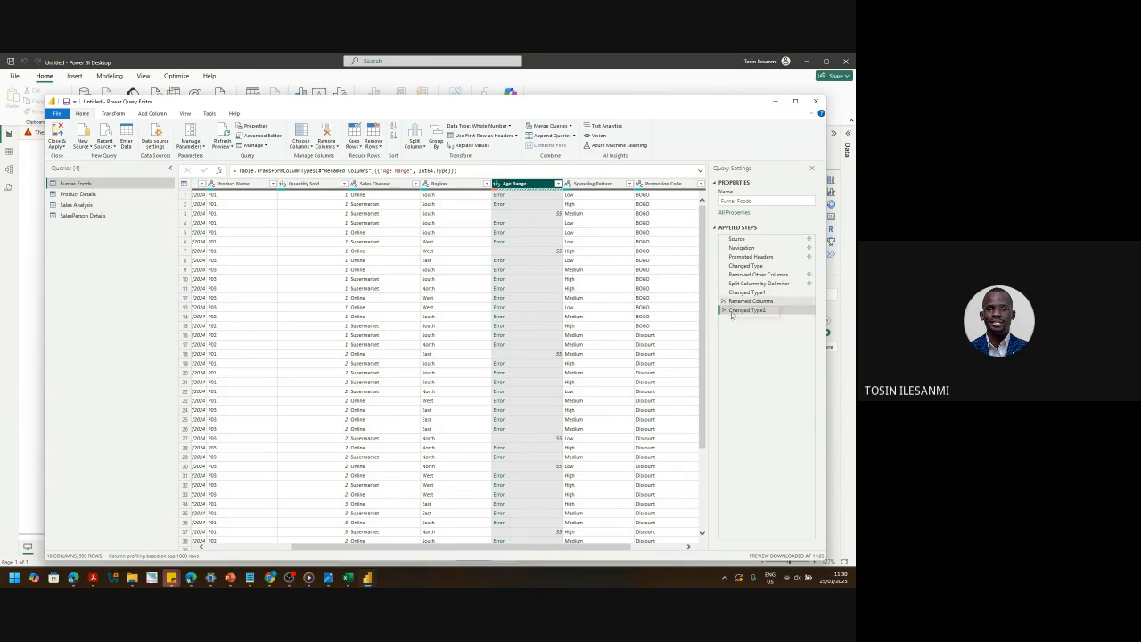
left_click(724, 310)
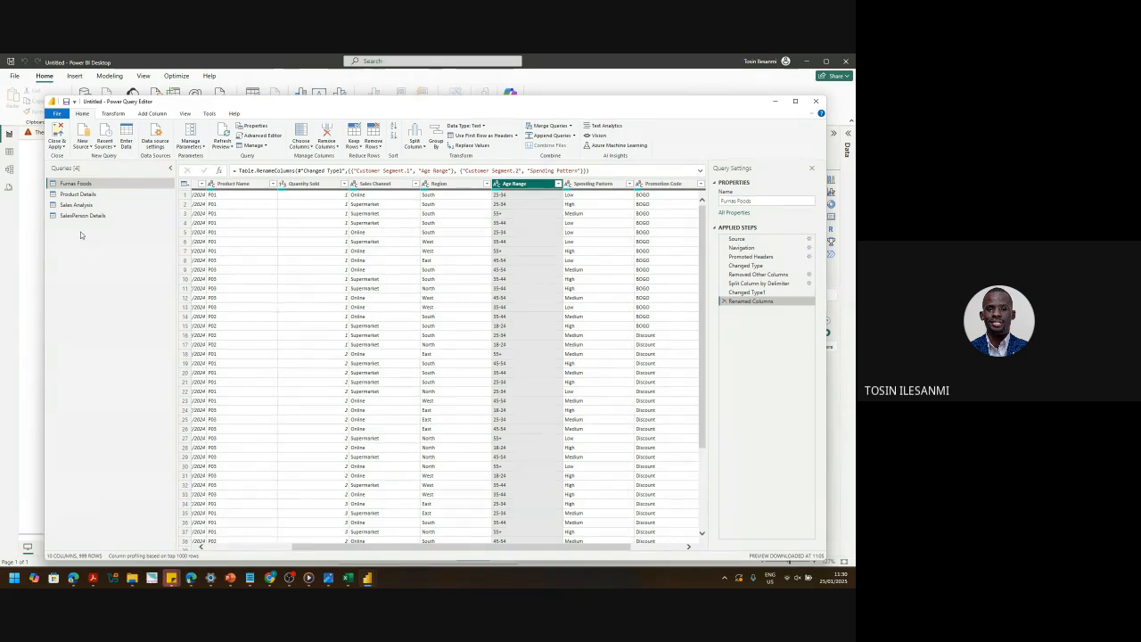
- Add a blank query, Query1, from the Queries pane's New Query menu
right_click(84, 278)
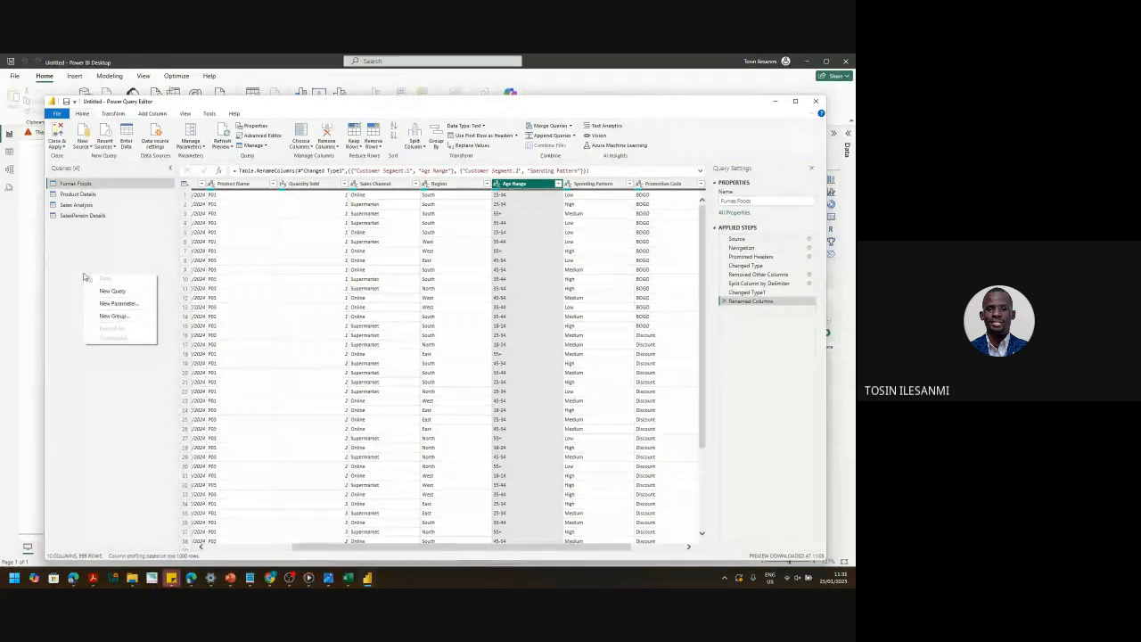
mouse_move(126, 295)
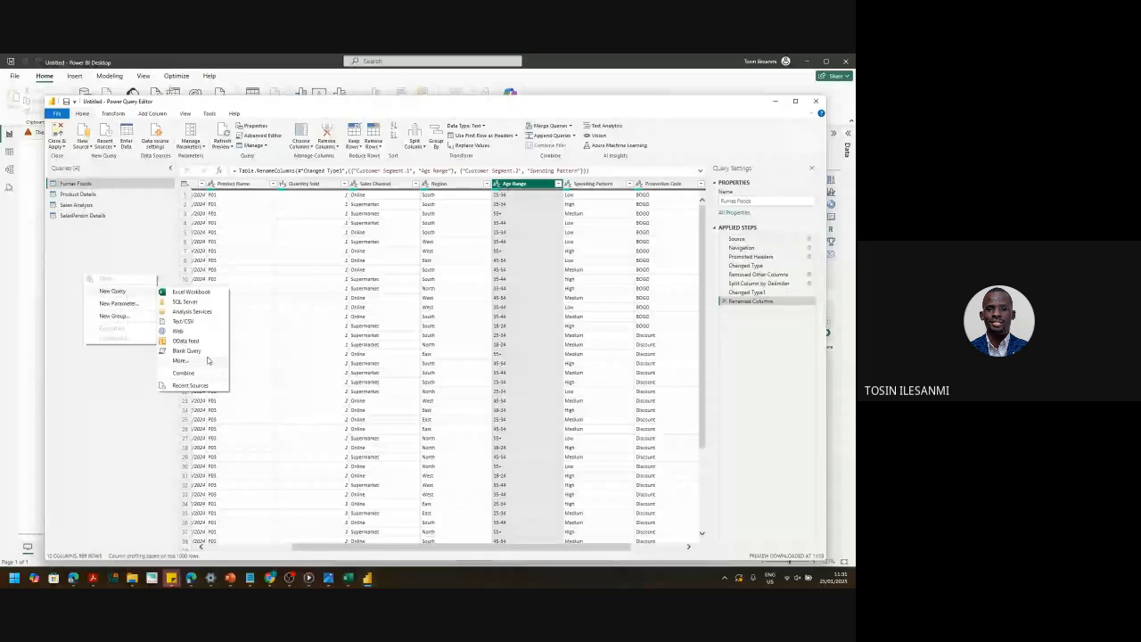
left_click(199, 354)
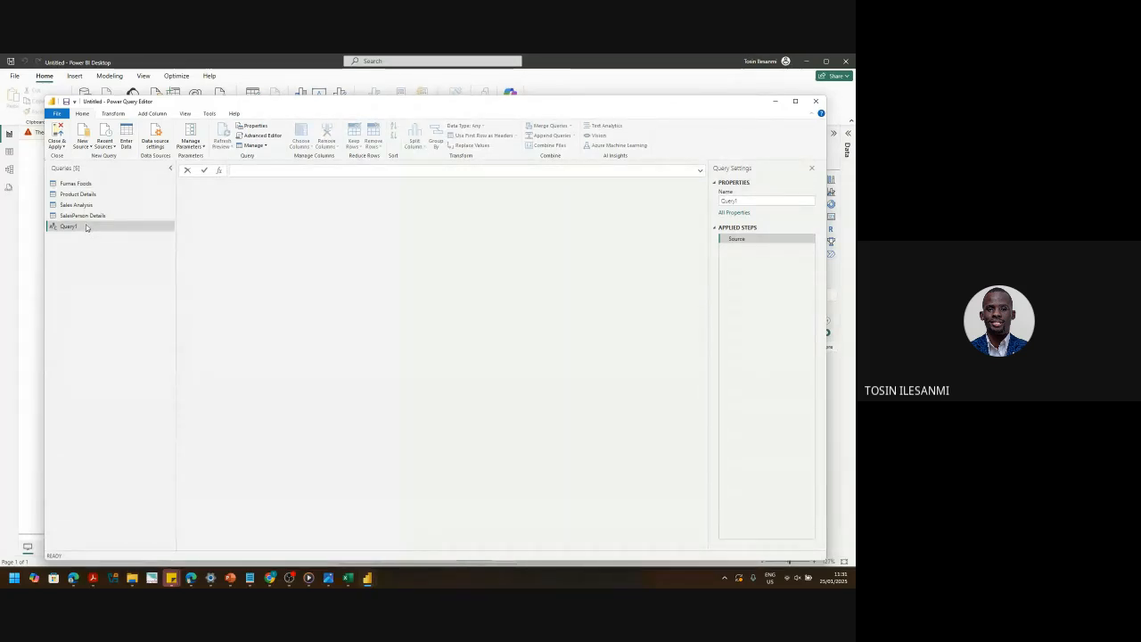
- Rename Query1 to 'Calendar', then request deletion of the Calendar query
right_click(85, 228)
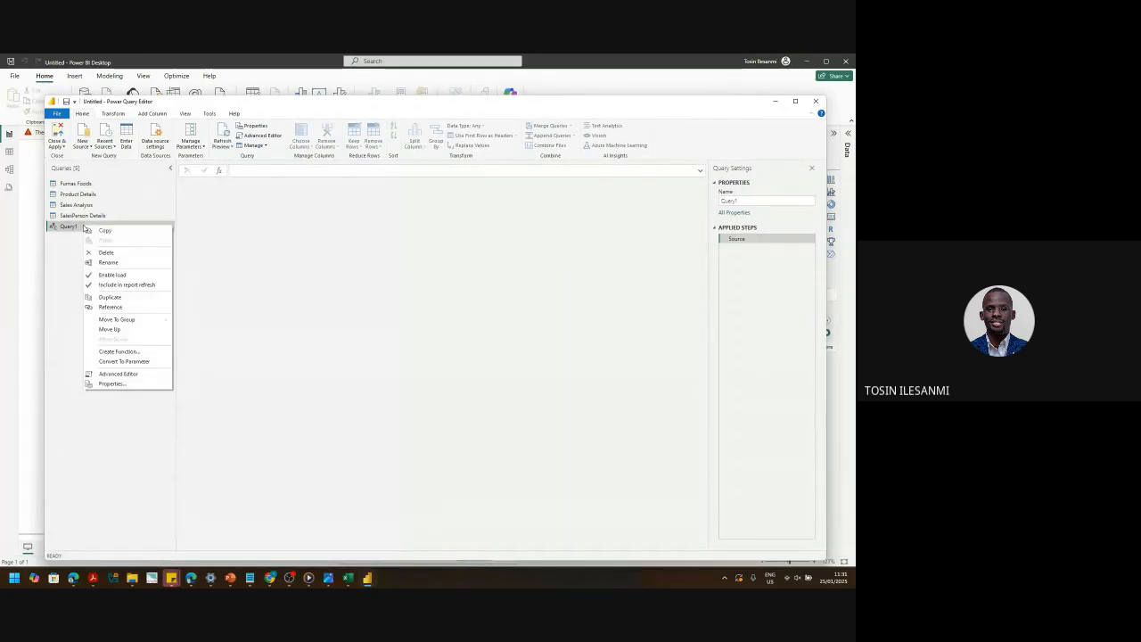
left_click(111, 262)
type("C")
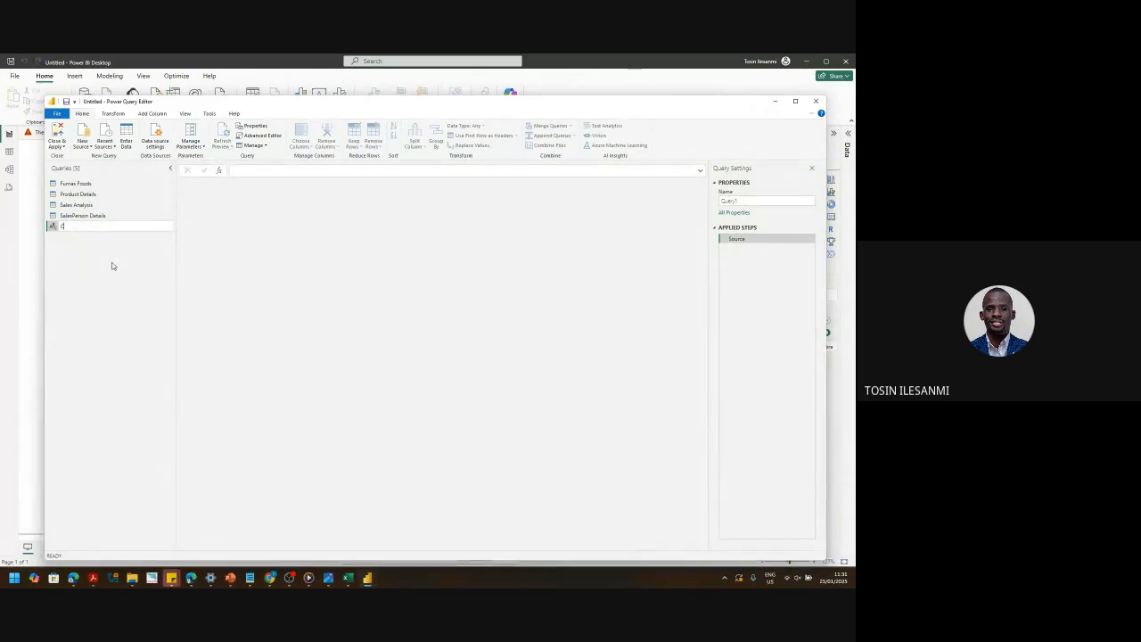
type("alendar")
key("Return")
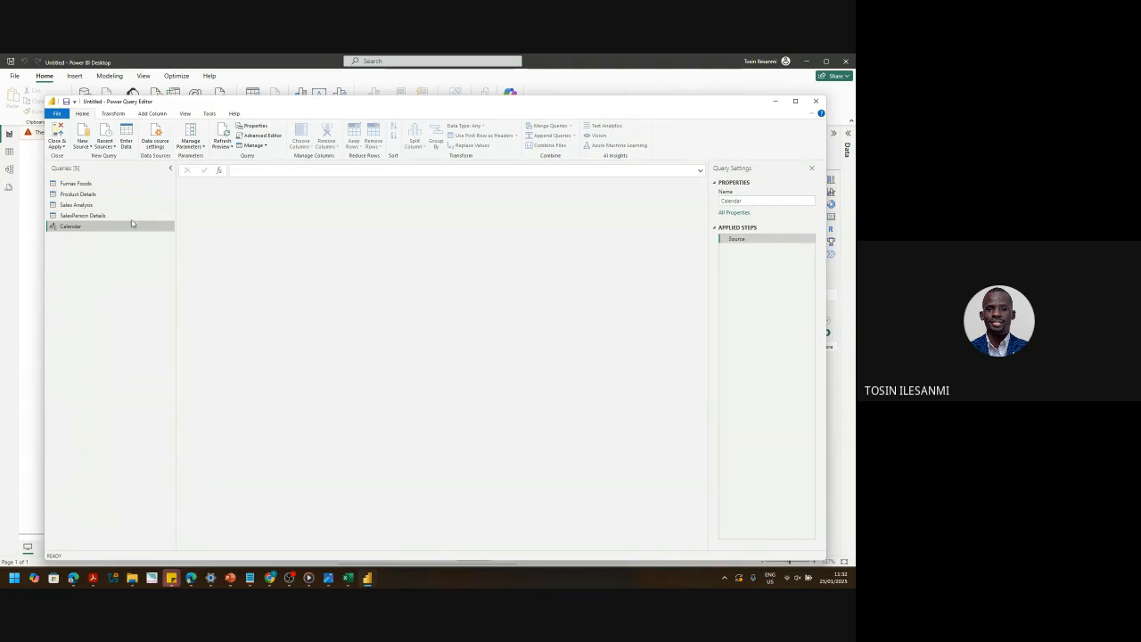
right_click(81, 229)
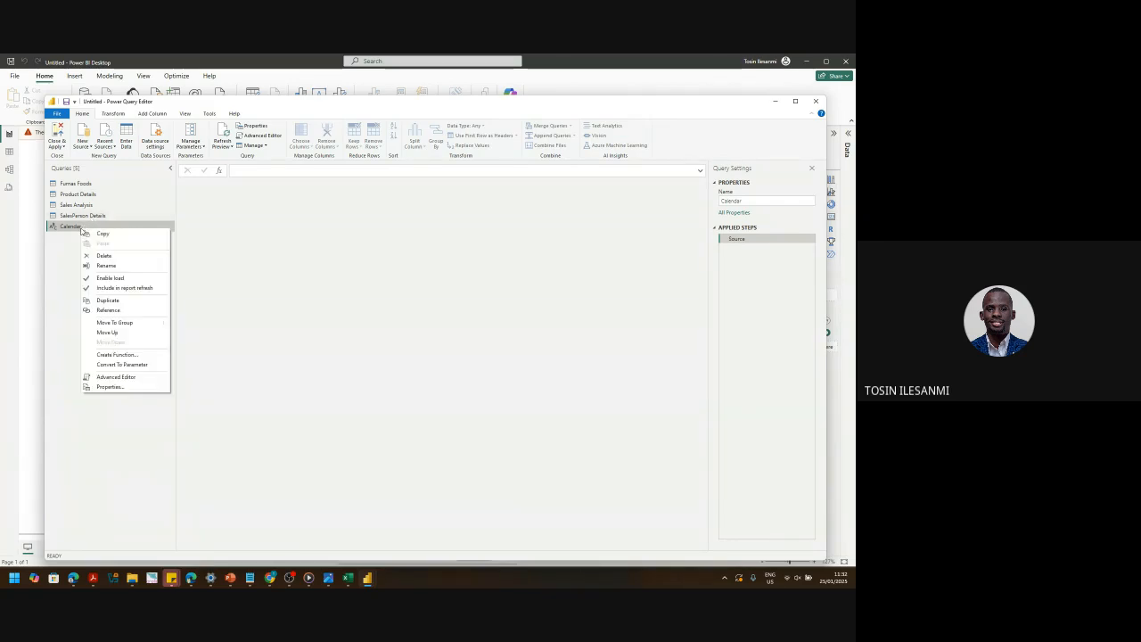
left_click(104, 256)
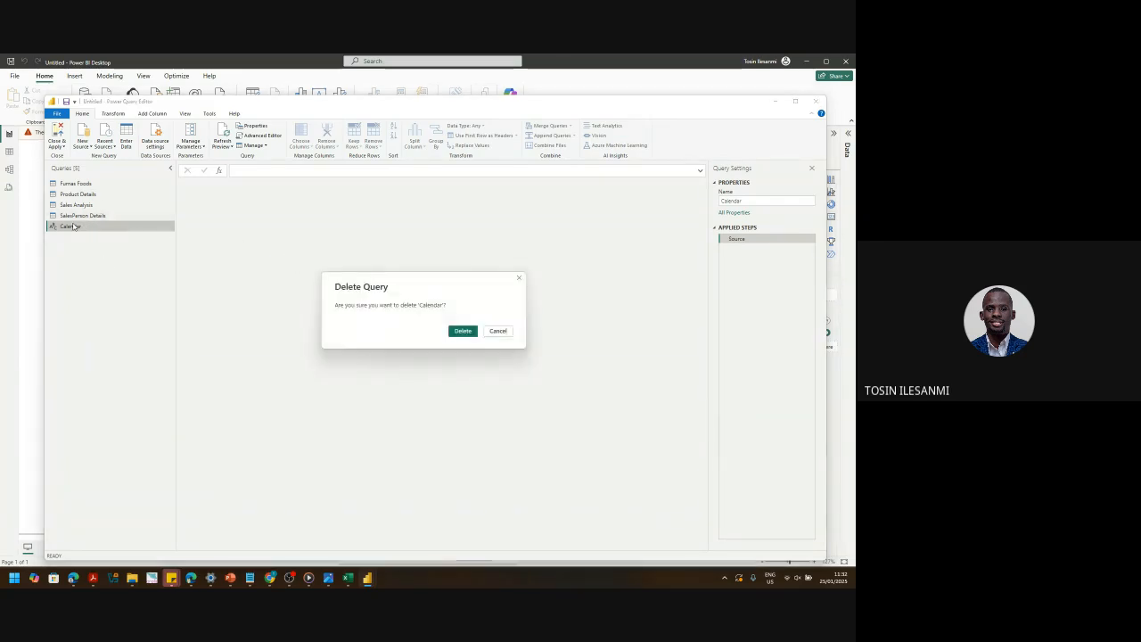
- Confirm deleting Calendar and add a fresh blank Query1
left_click(462, 330)
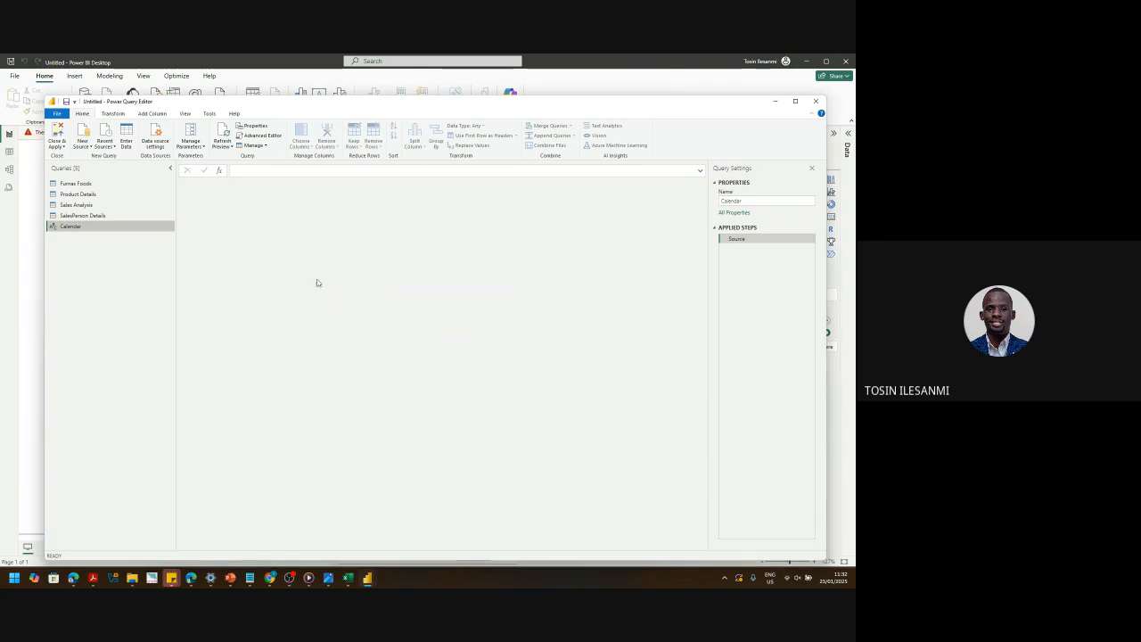
right_click(91, 245)
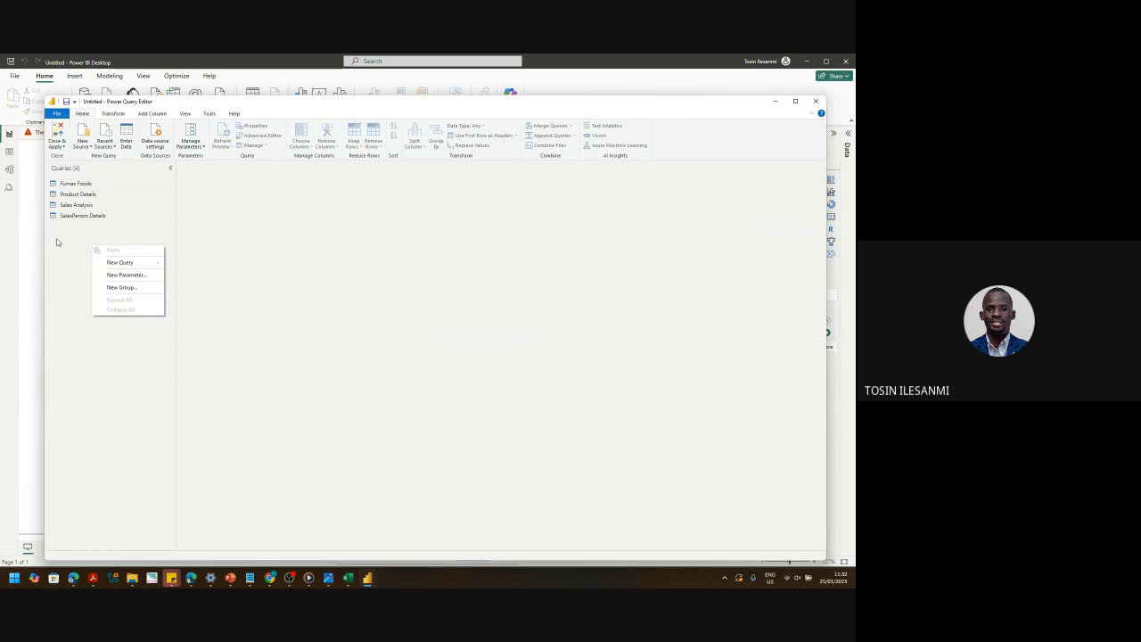
mouse_move(125, 266)
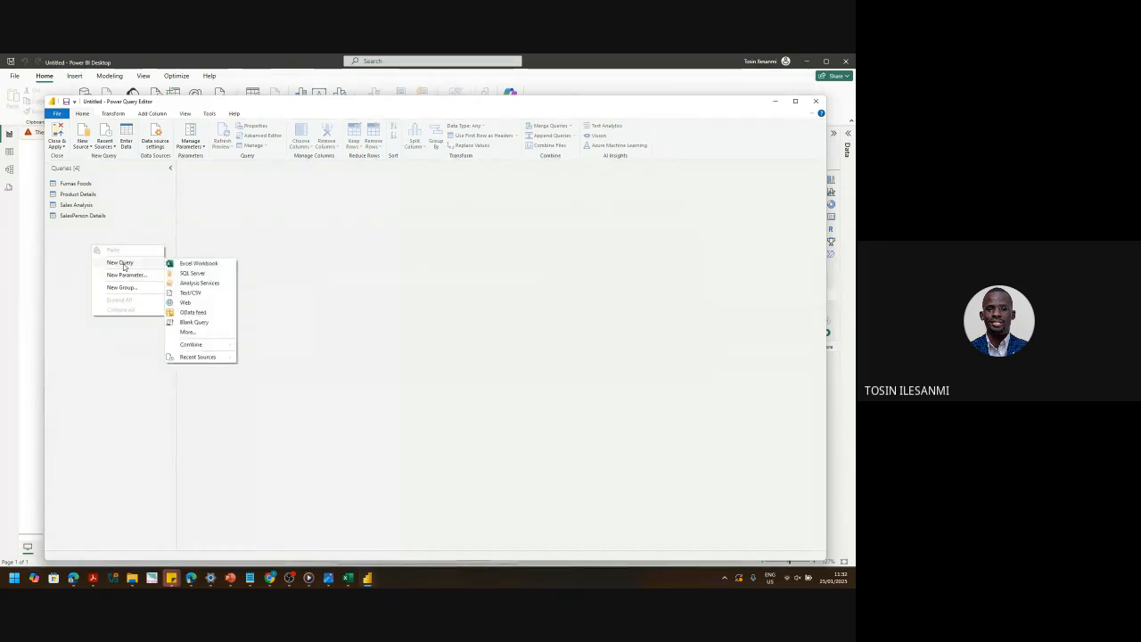
left_click(190, 321)
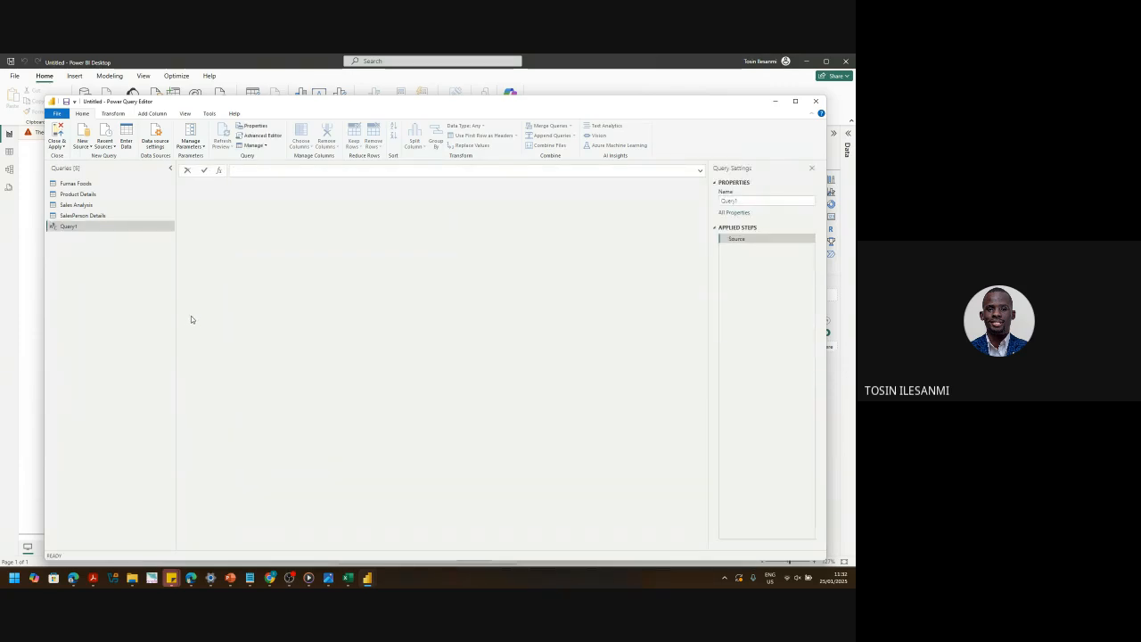
- Rename the new Query1 to 'Calendar'
right_click(70, 228)
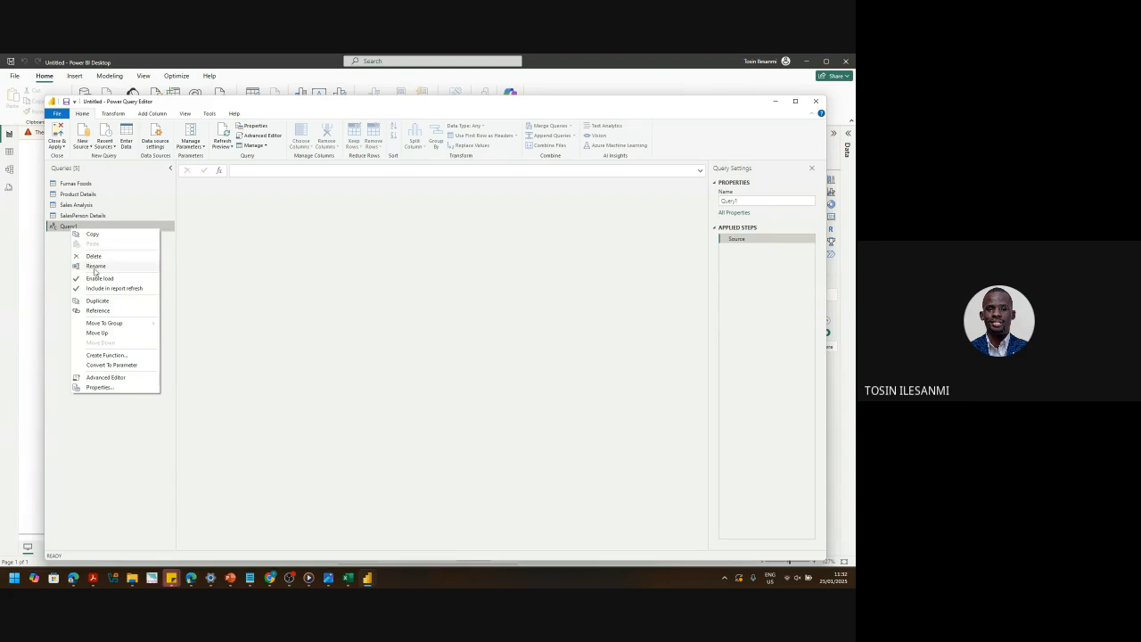
left_click(95, 267)
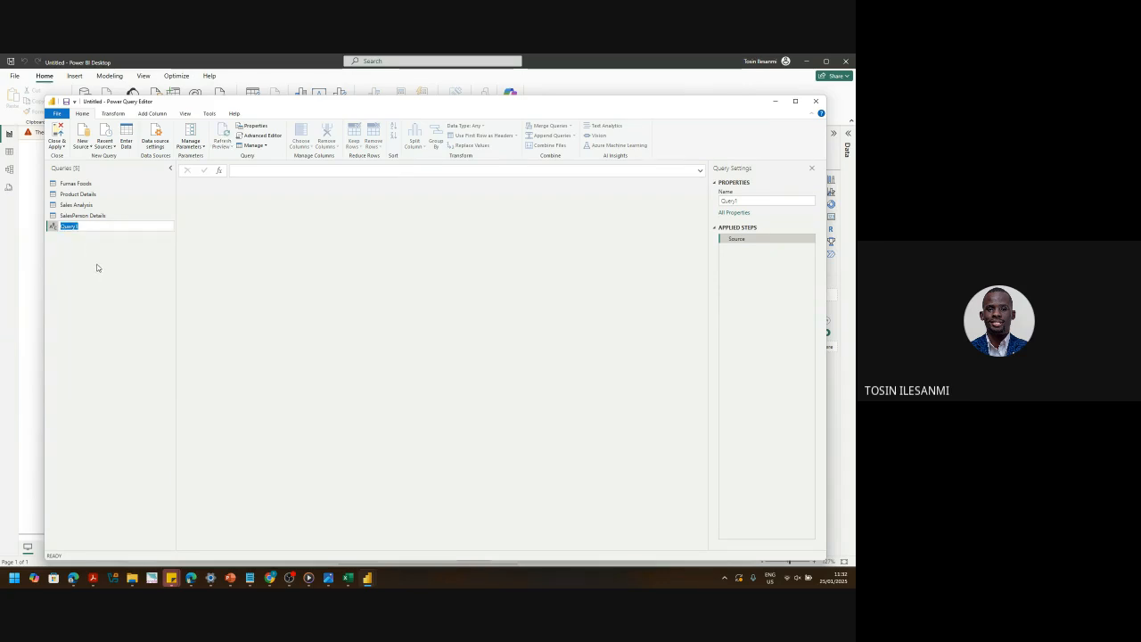
type("Calendar")
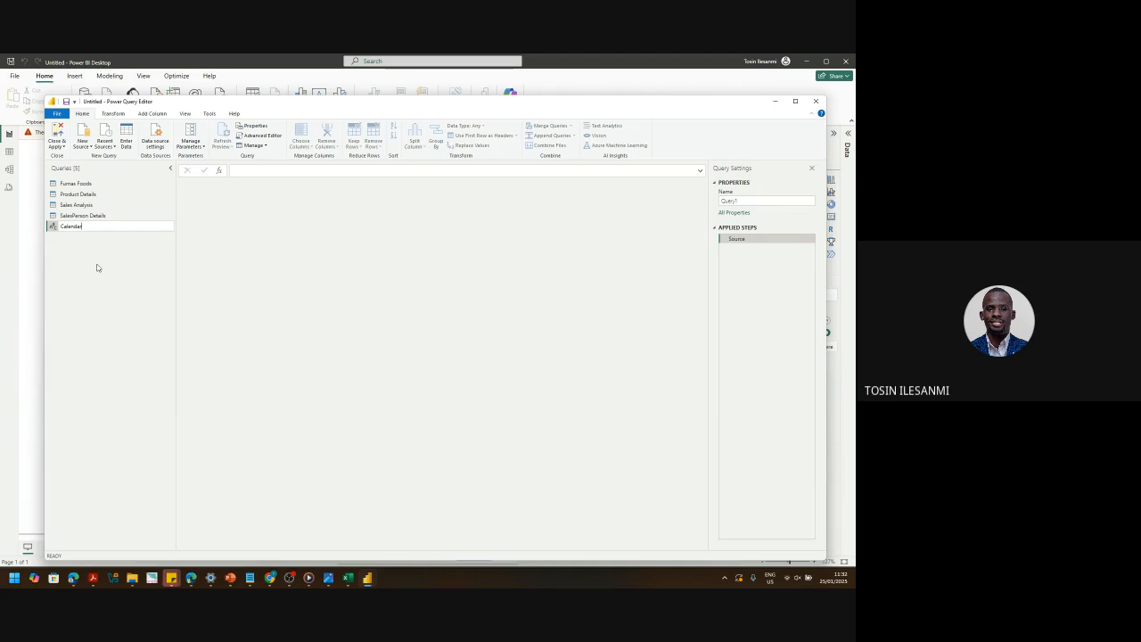
key("Return")
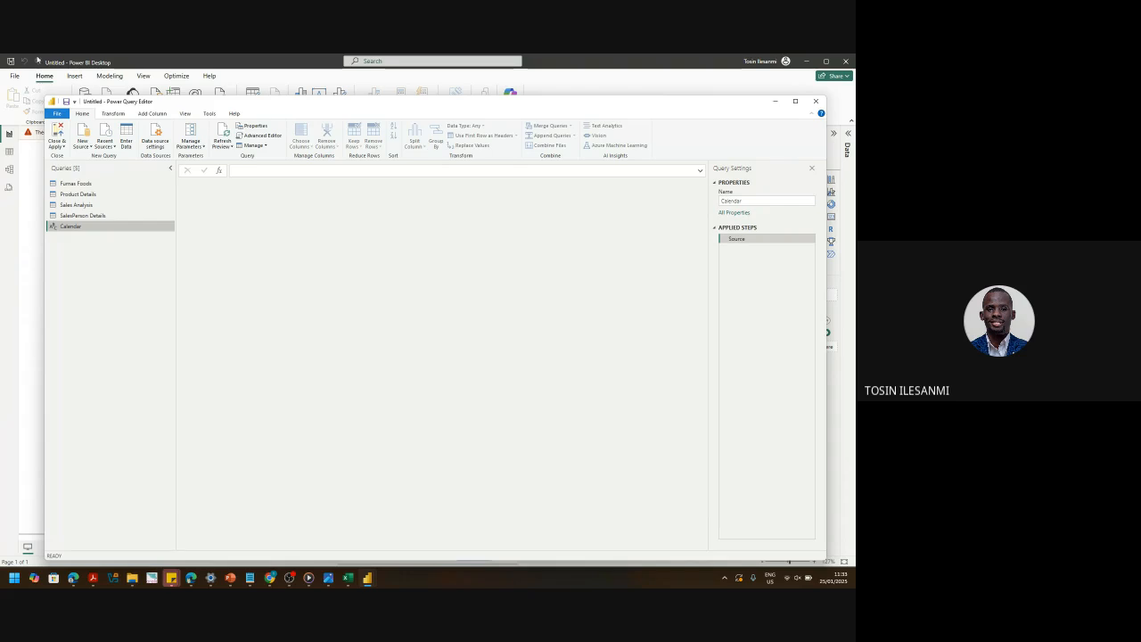
- Switch from Power BI to the Dashboard Resources folder in File Explorer
left_click(38, 450)
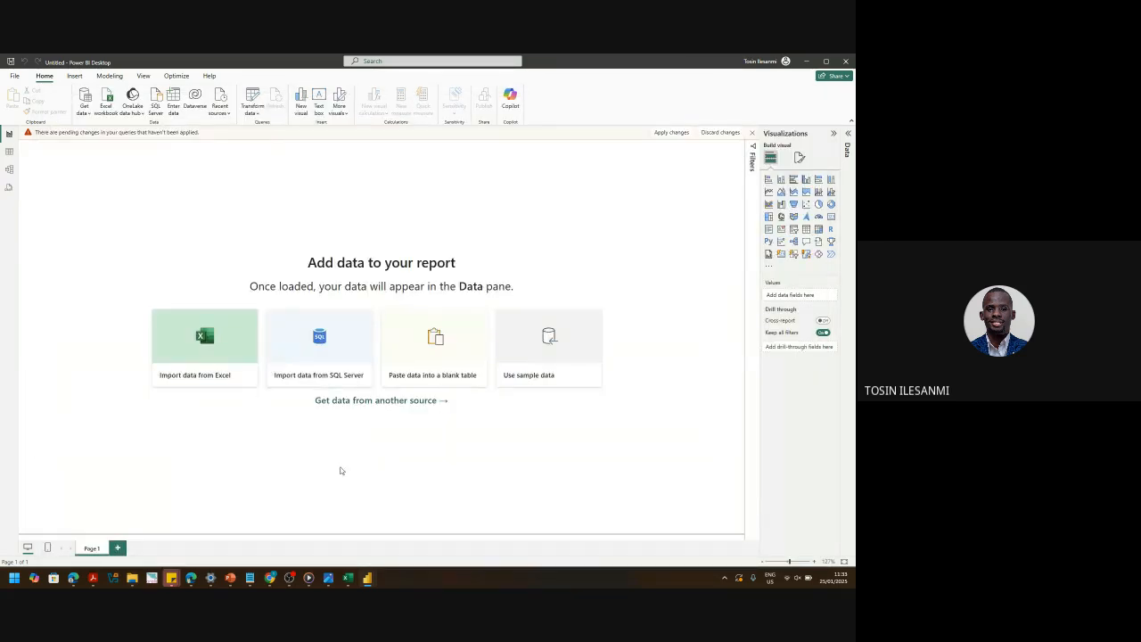
mouse_move(132, 577)
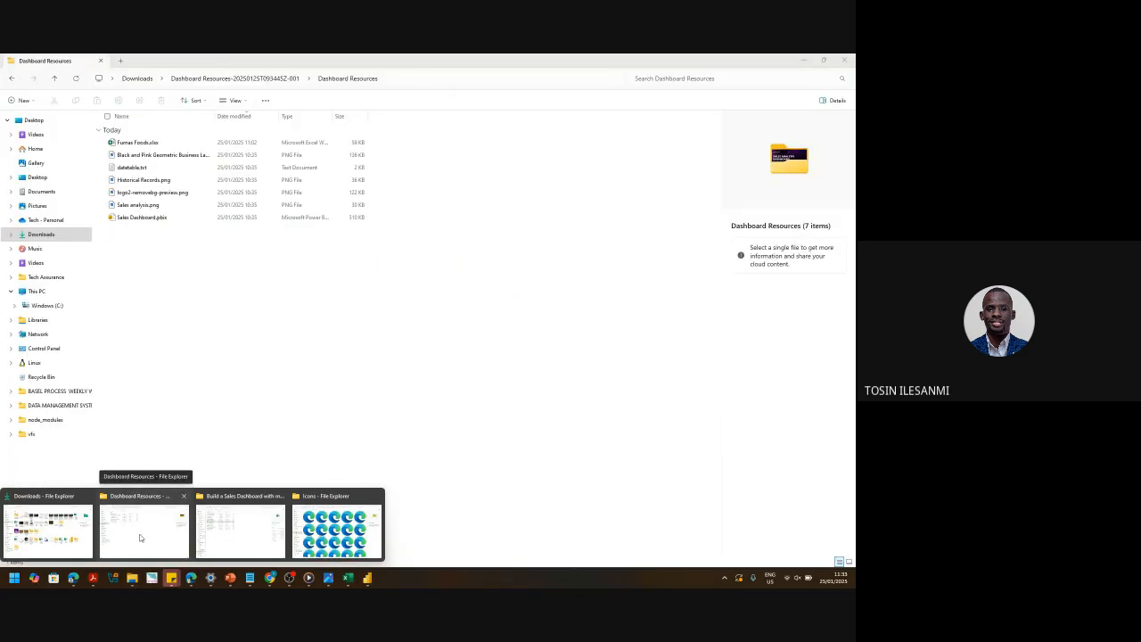
left_click(139, 538)
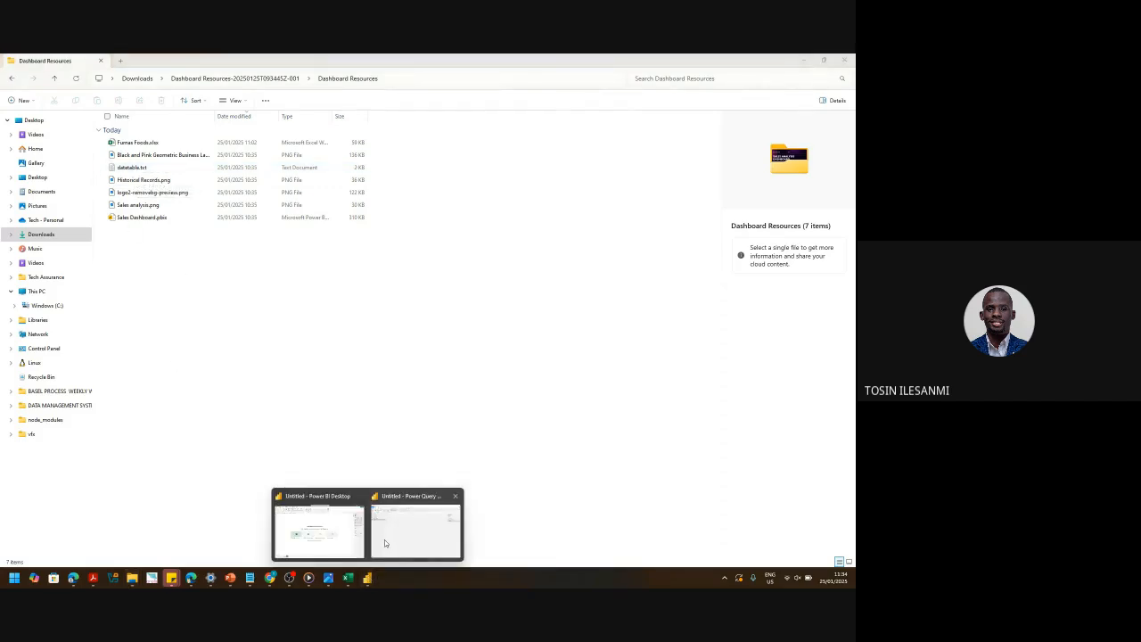
- Back in the Power Query Editor, review the Sales Analysis and Furnas Foods queries
left_click(384, 539)
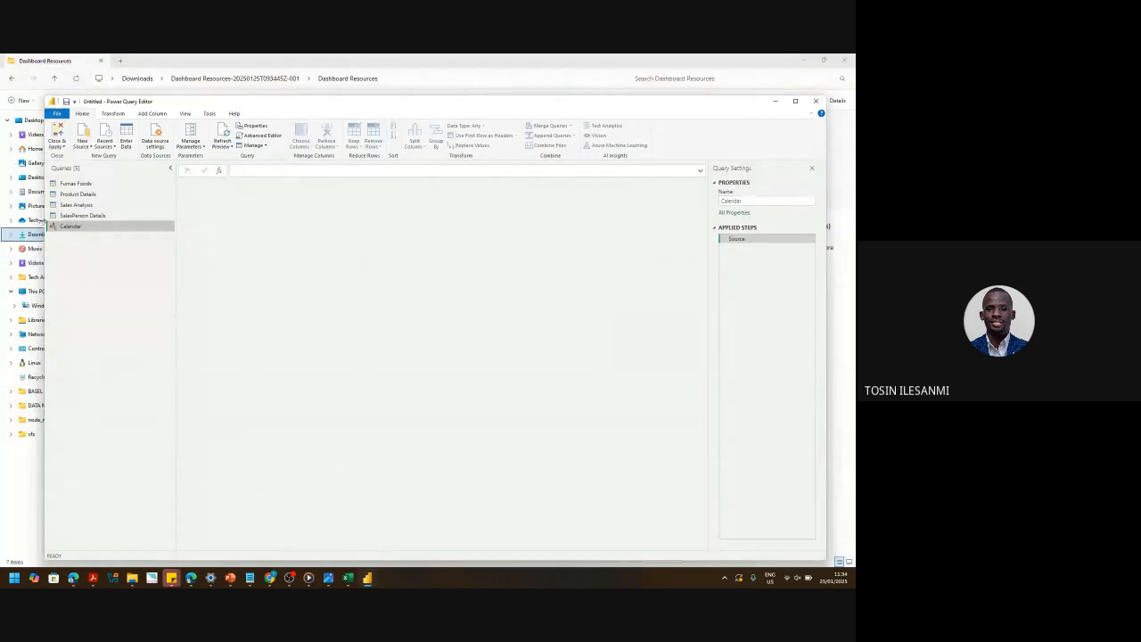
left_click(69, 205)
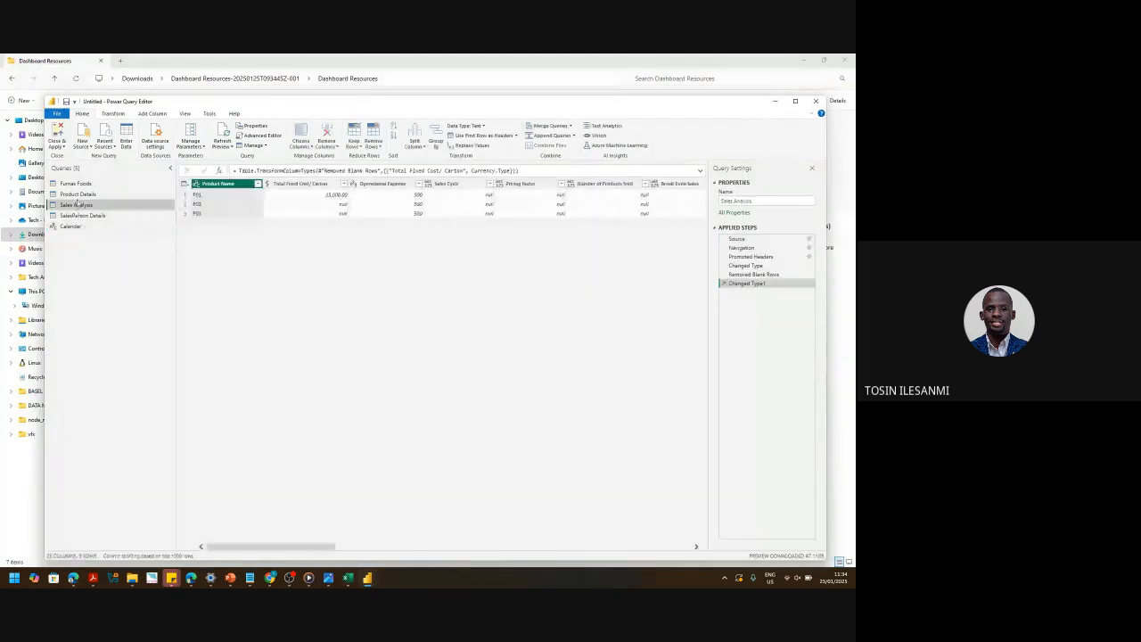
left_click(77, 183)
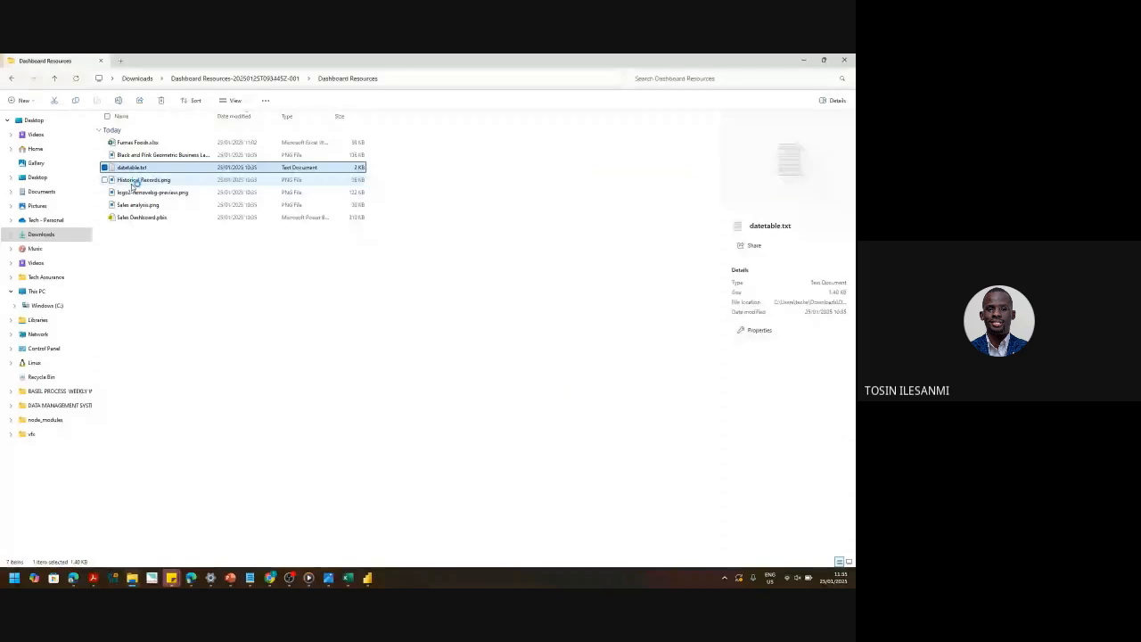
- Open datetable.txt in Notepad and copy all of its date-table M code
key("Return")
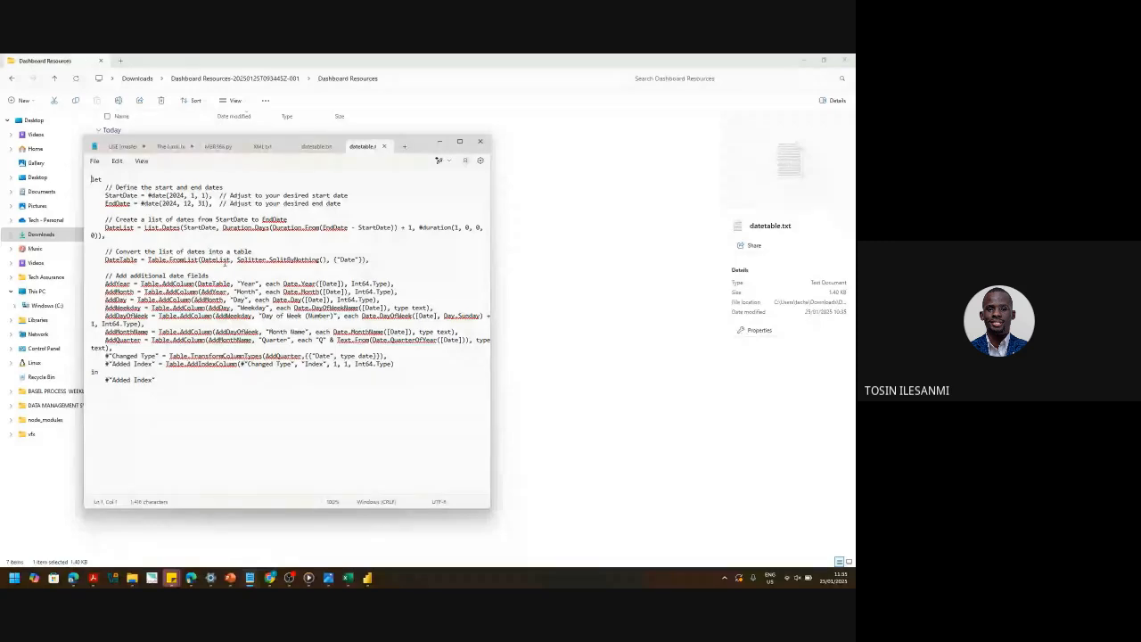
left_click_drag(161, 381, 84, 171)
key("ctrl+c")
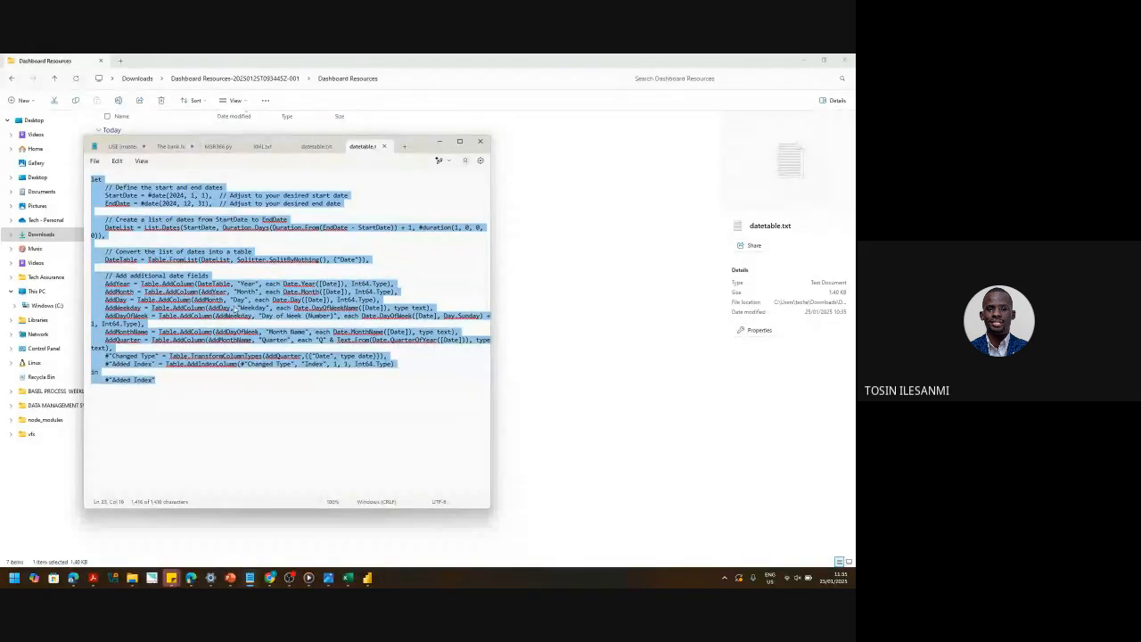
right_click(378, 491)
left_click(367, 578)
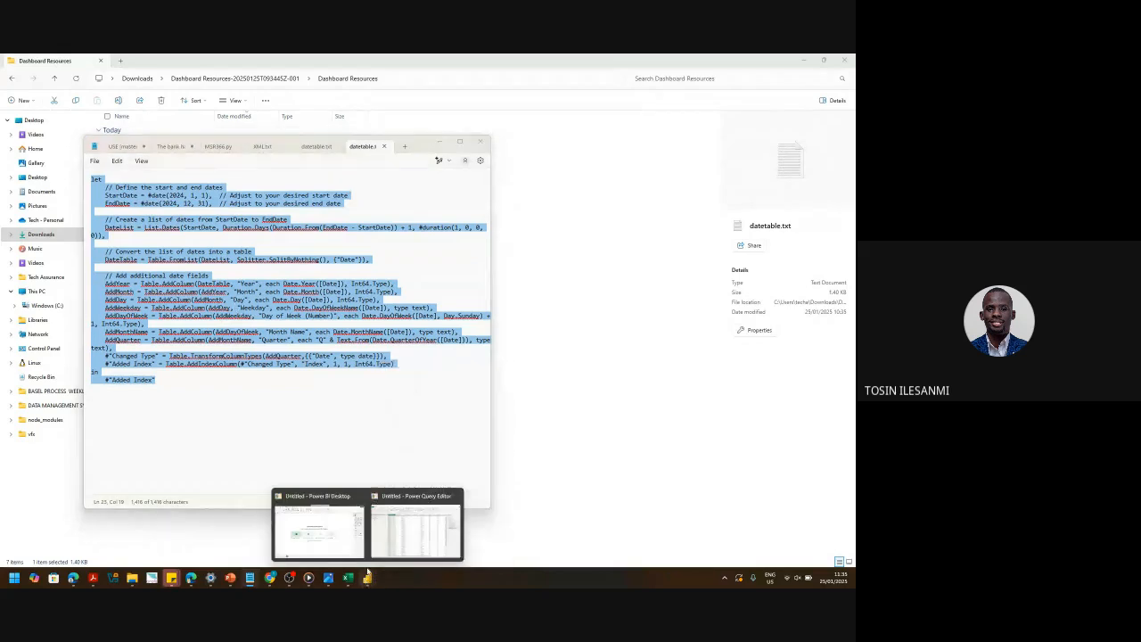
left_click(382, 549)
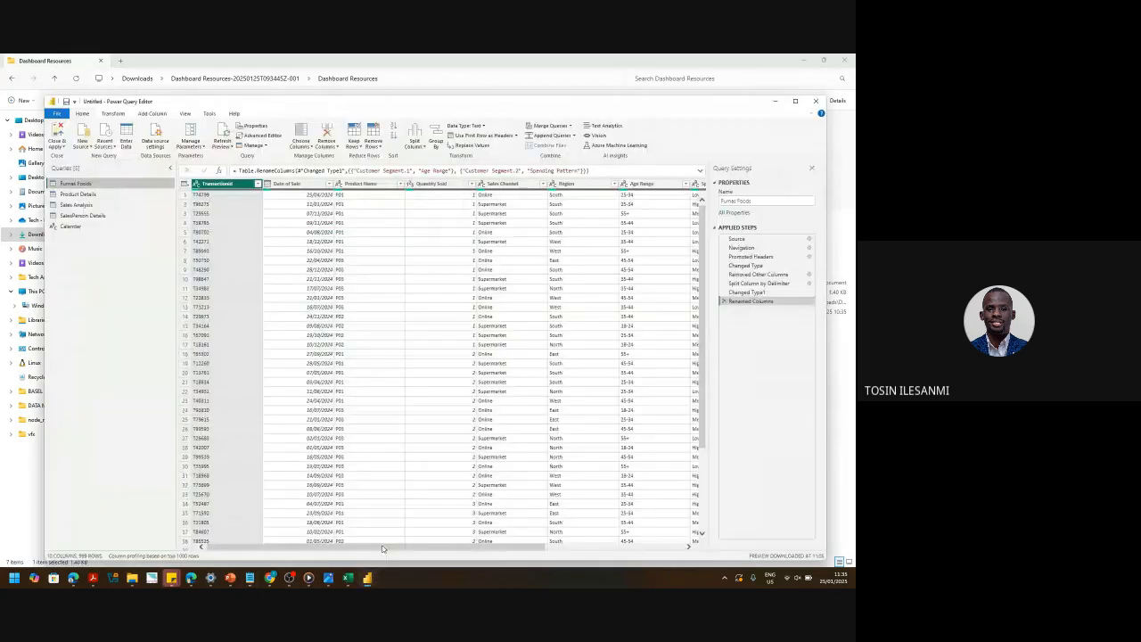
- Select the empty Calendar query, then switch to the Dashboard Resources folder
left_click(62, 229)
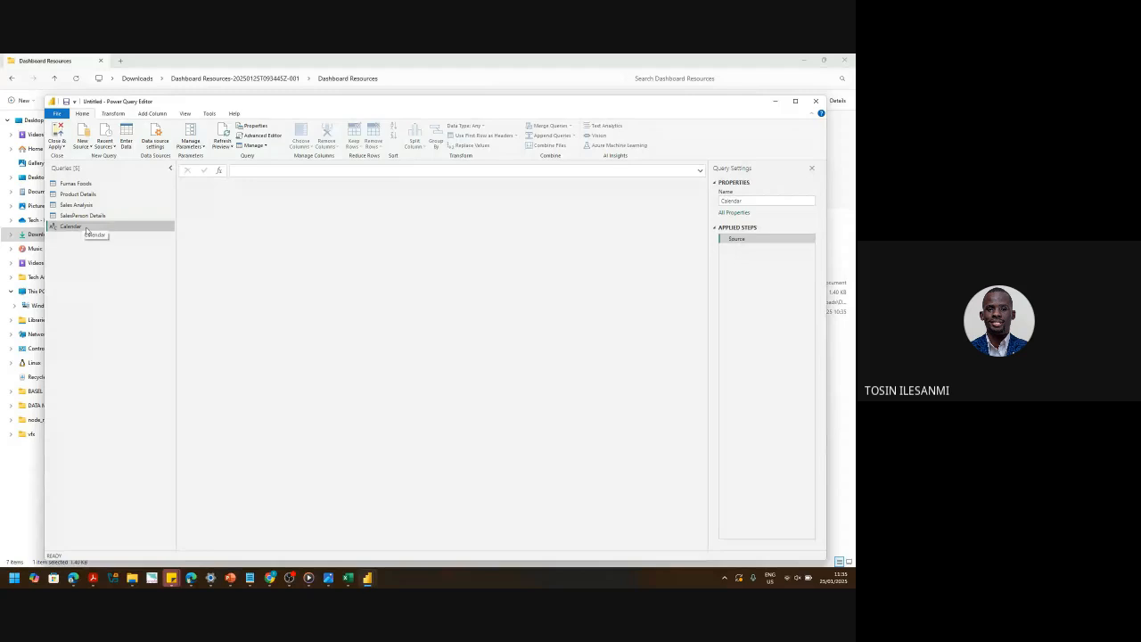
left_click(36, 474)
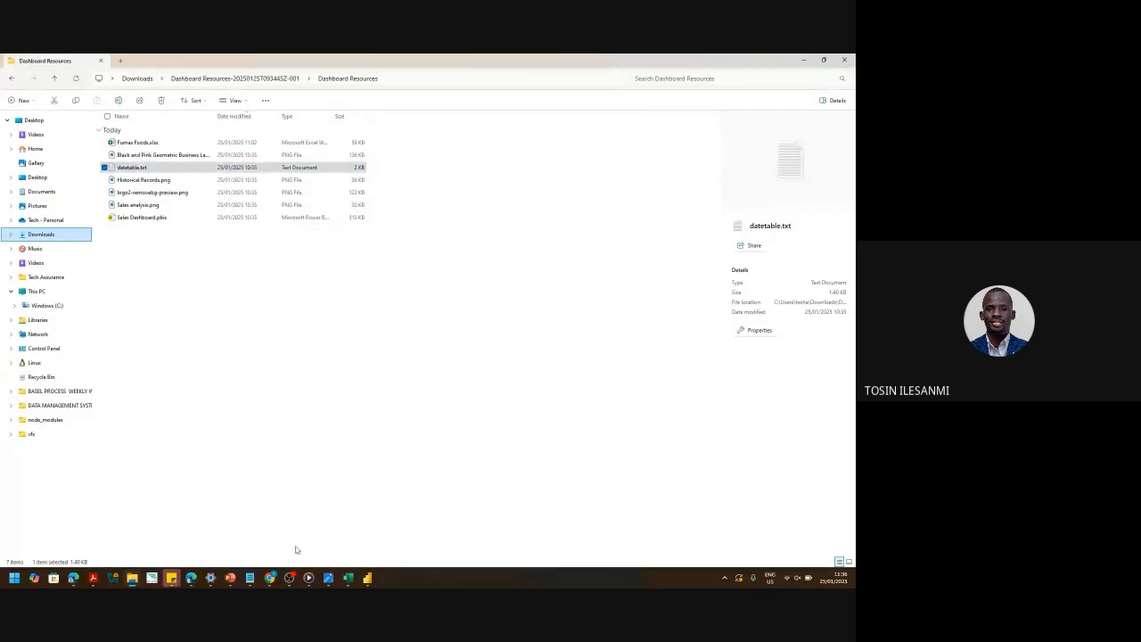
- Look over the datetable.txt code in Notepad, then return to the Power Query Editor's Calendar query
mouse_move(250, 577)
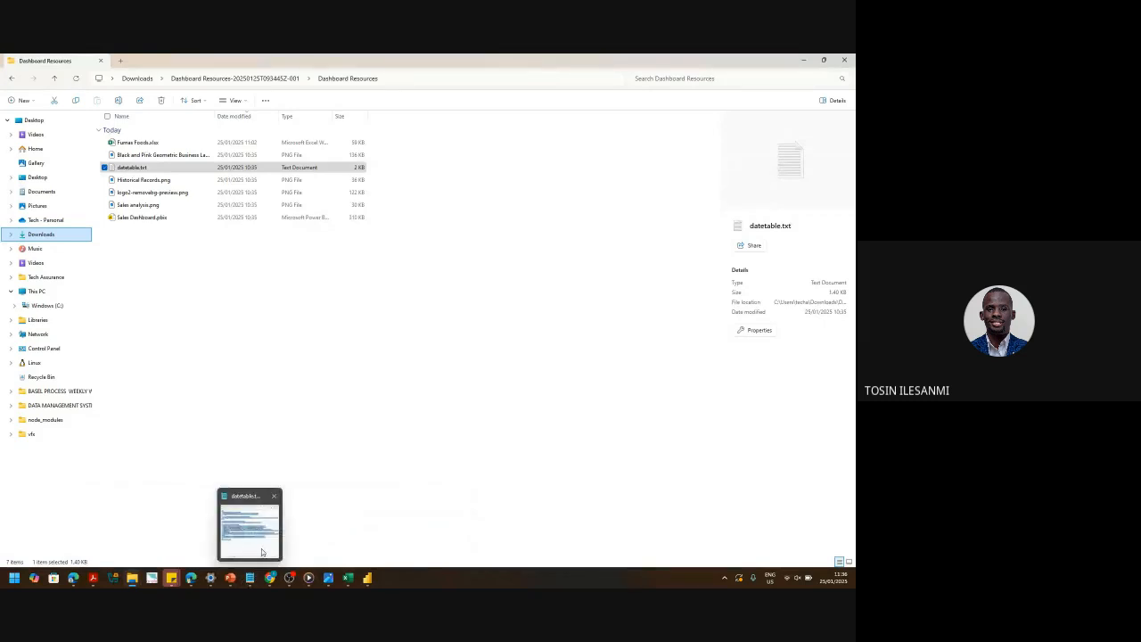
left_click(262, 551)
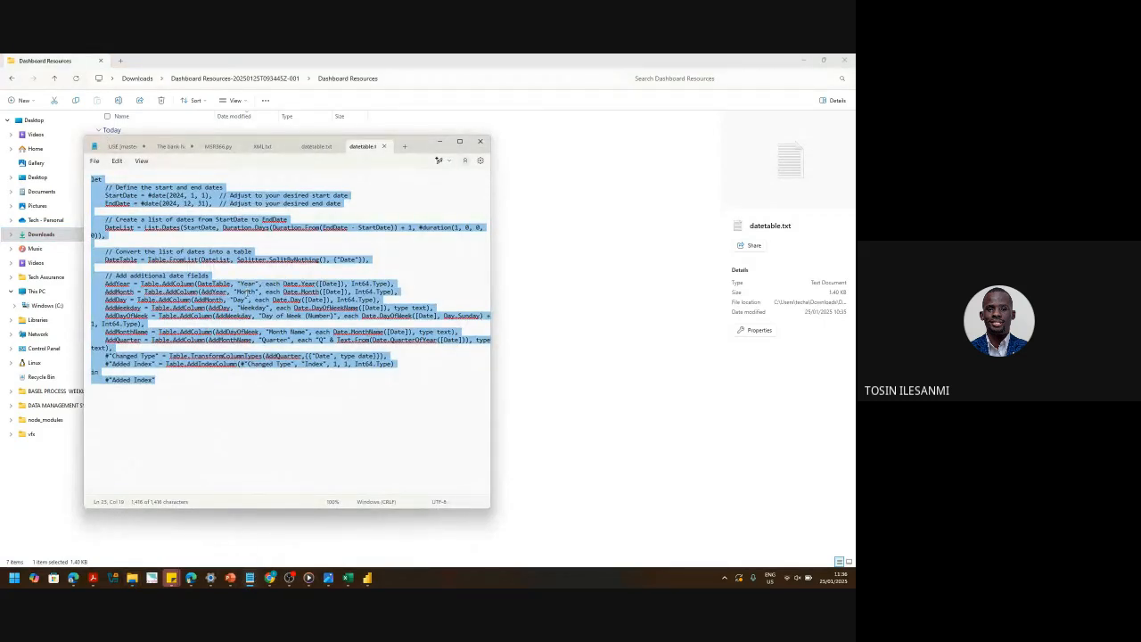
right_click(247, 292)
left_click(595, 411)
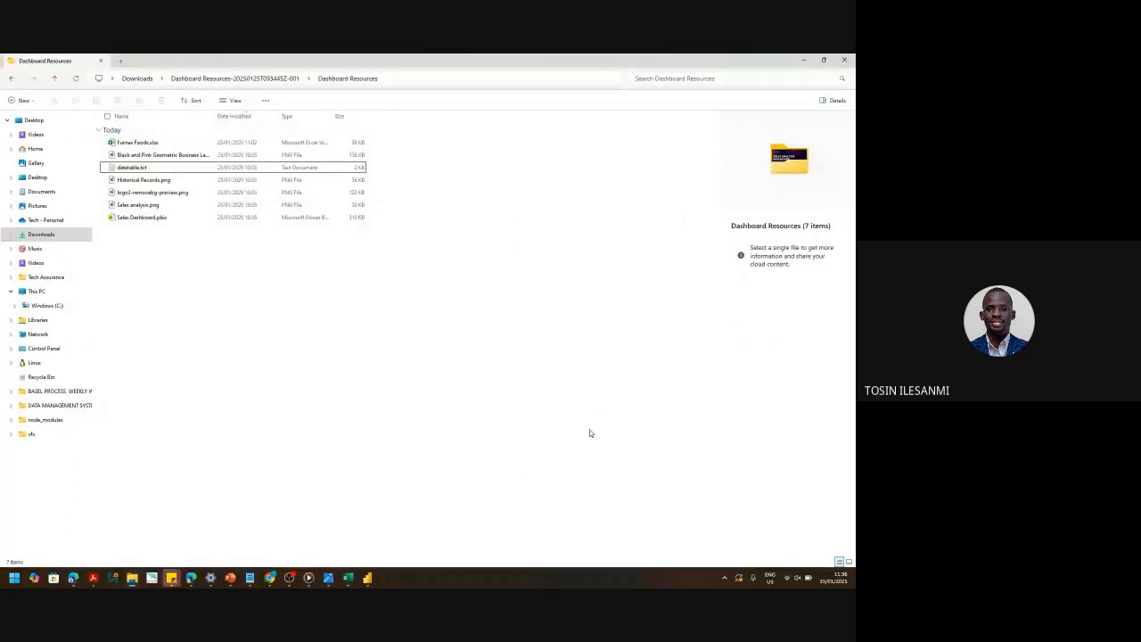
mouse_move(367, 584)
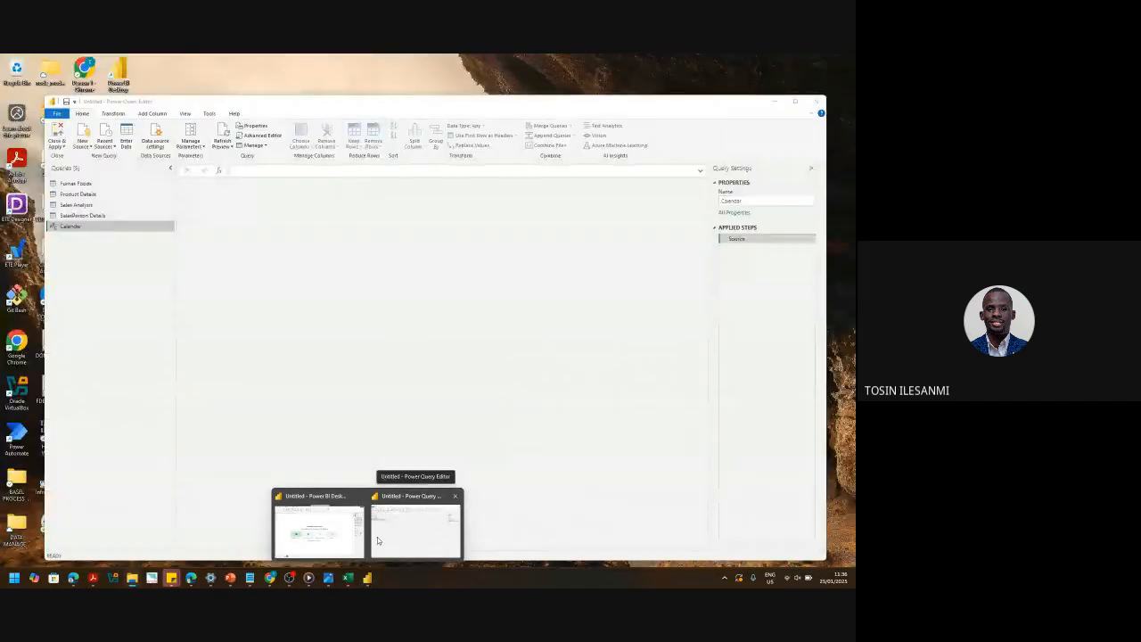
left_click(377, 536)
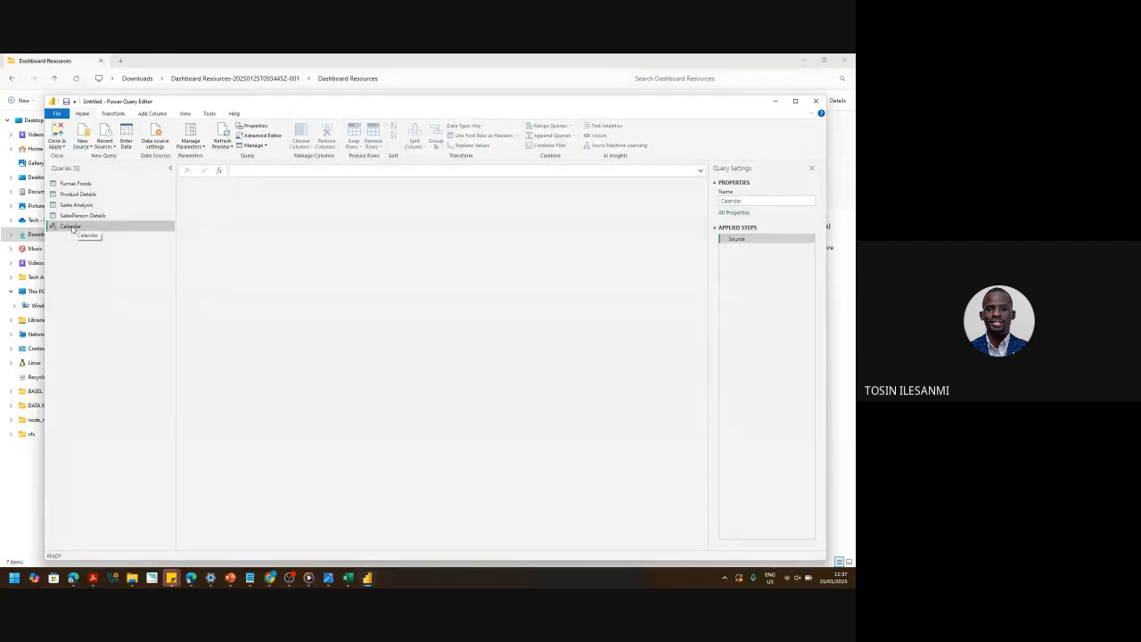
- Open the Calendar query in Advanced Editor and paste the copied date-table code over the placeholder
left_click(255, 136)
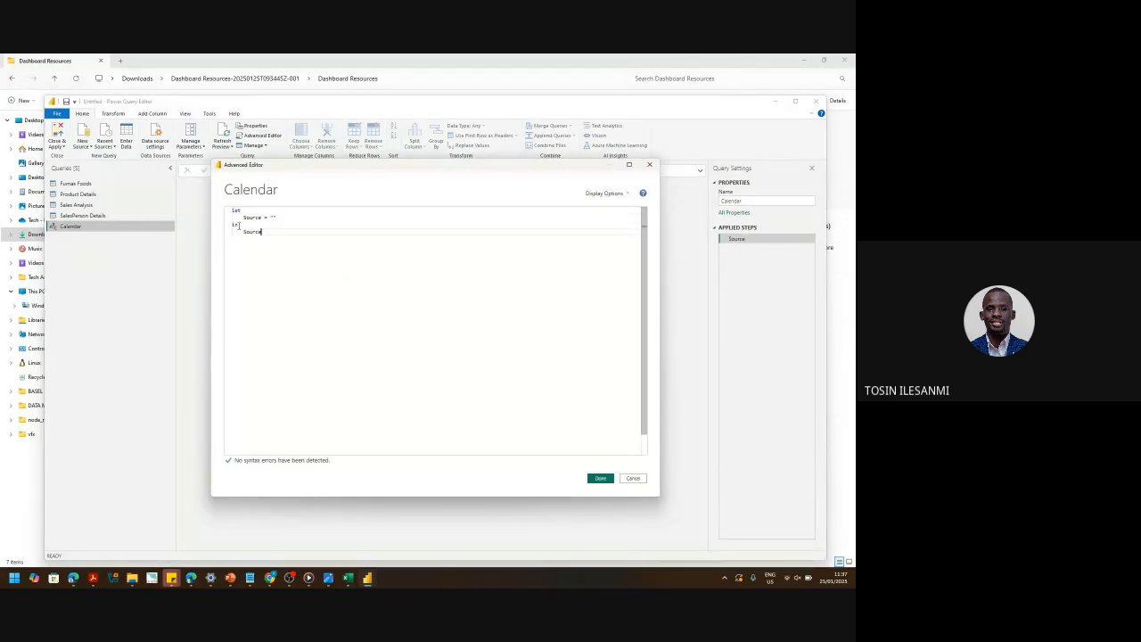
left_click_drag(272, 262, 202, 210)
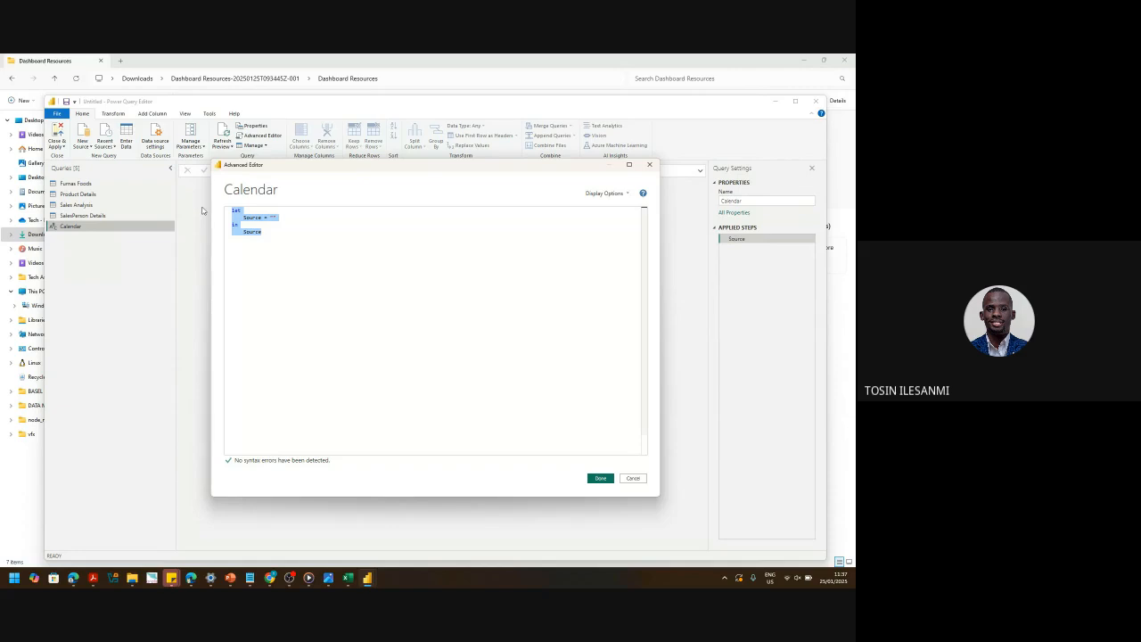
key("ctrl+v")
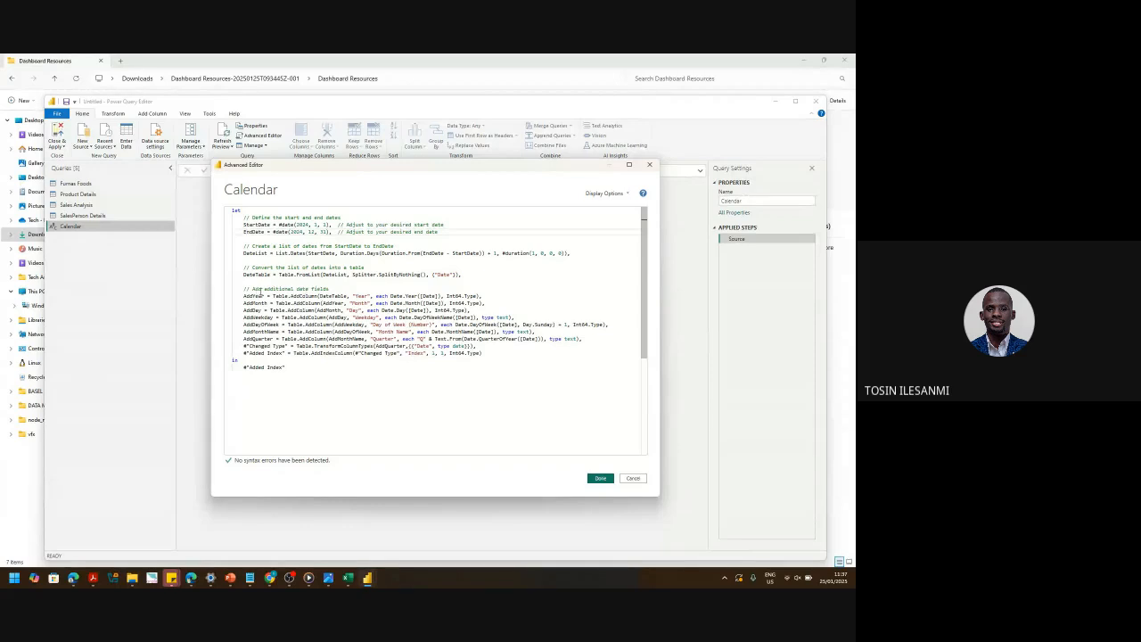
key("Down")
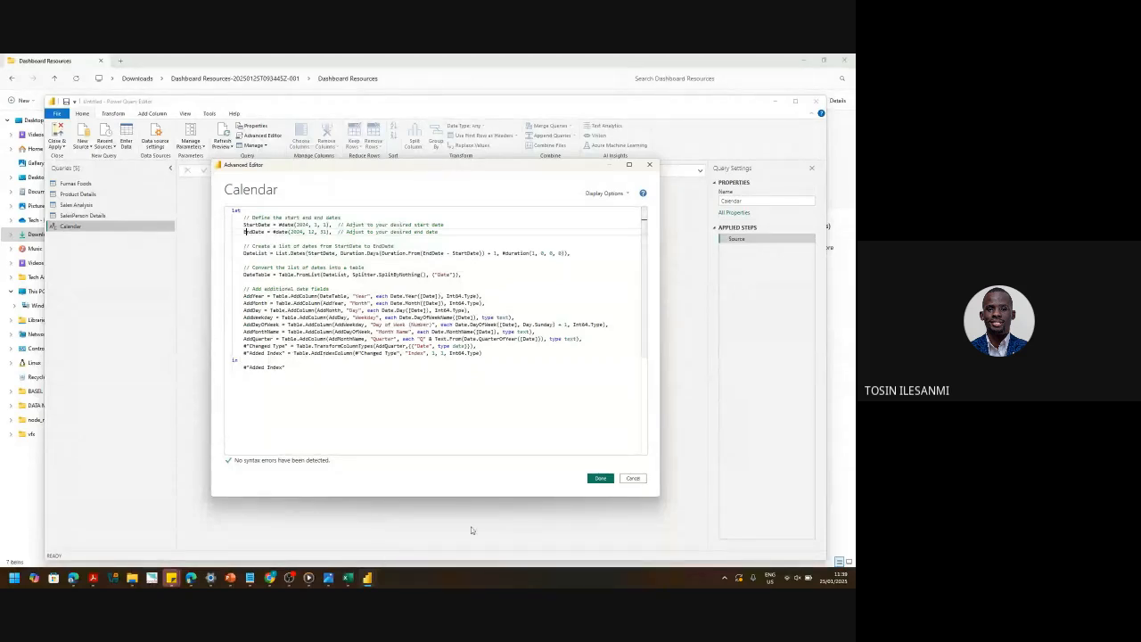
- Dismiss Google Meet's mic-not-working warning, minimize Chrome, and cancel the Calendar query's Advanced Editor edits
mouse_move(269, 577)
left_click(118, 537)
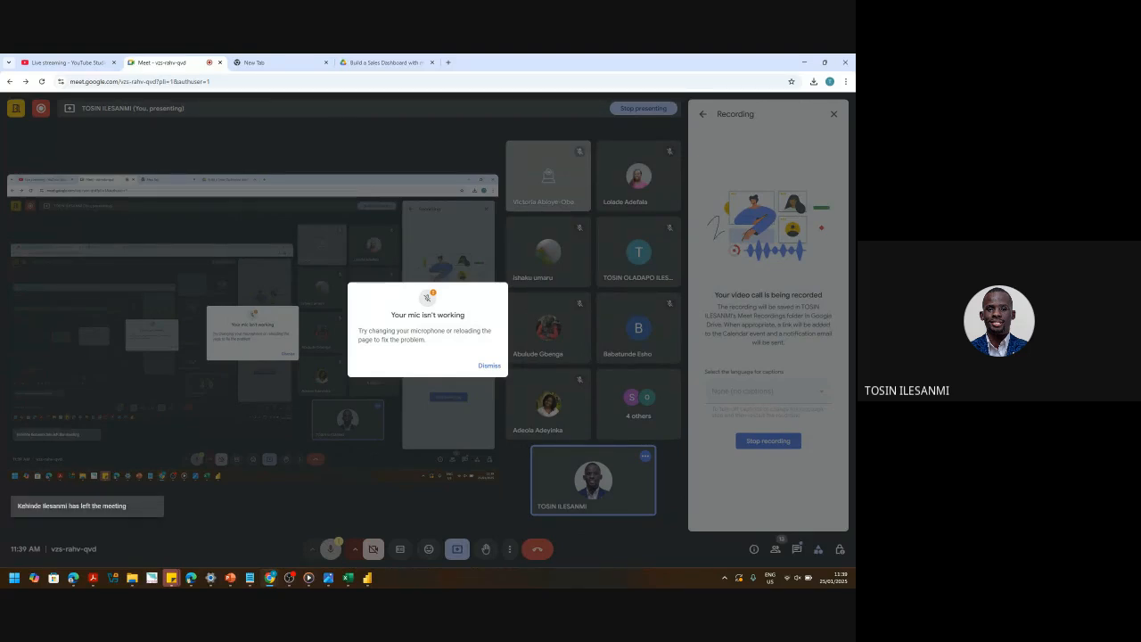
left_click(489, 366)
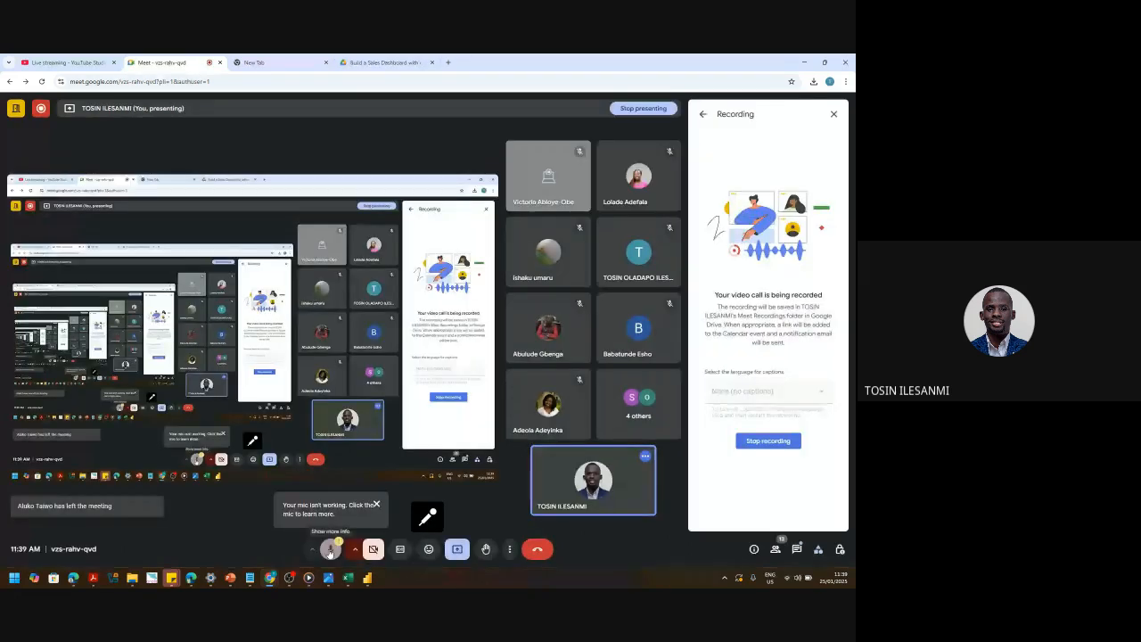
left_click(329, 549)
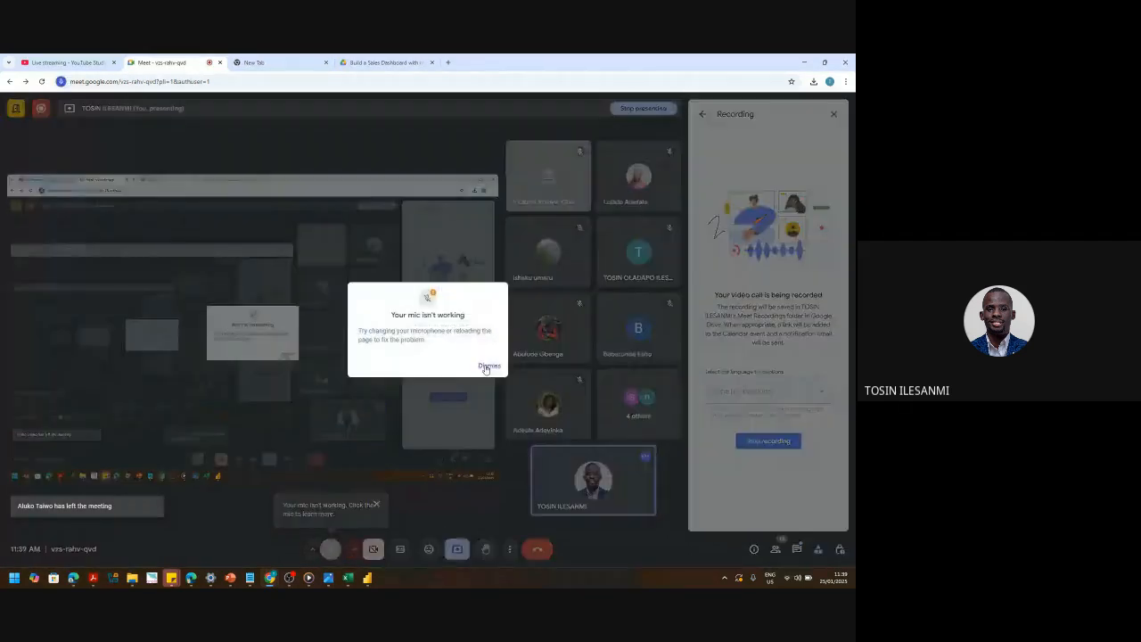
left_click(488, 366)
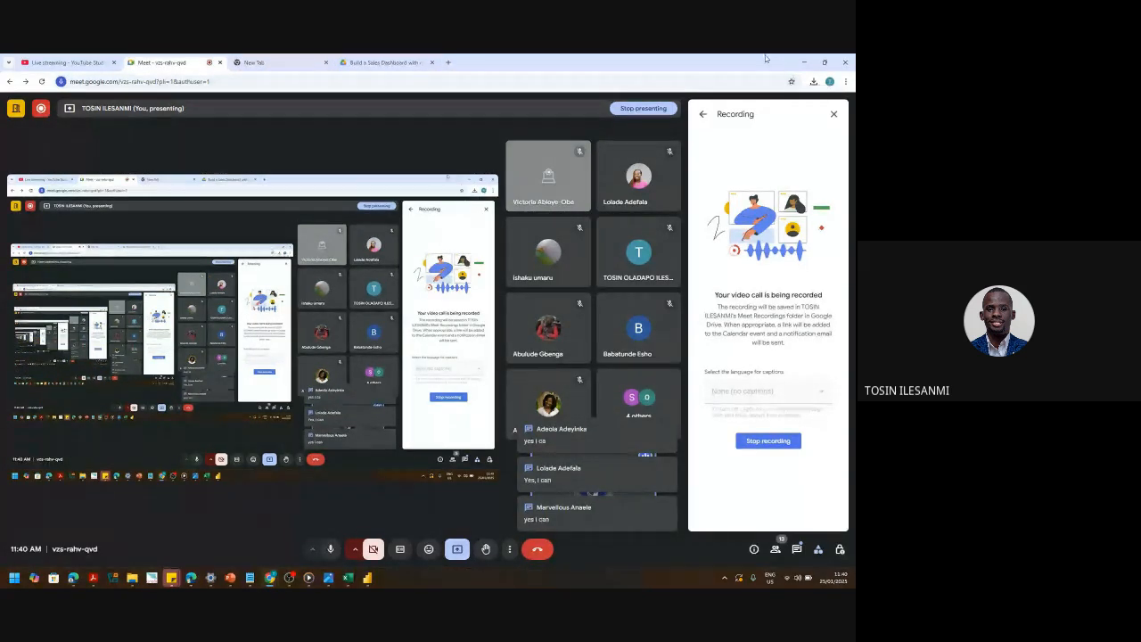
left_click(800, 64)
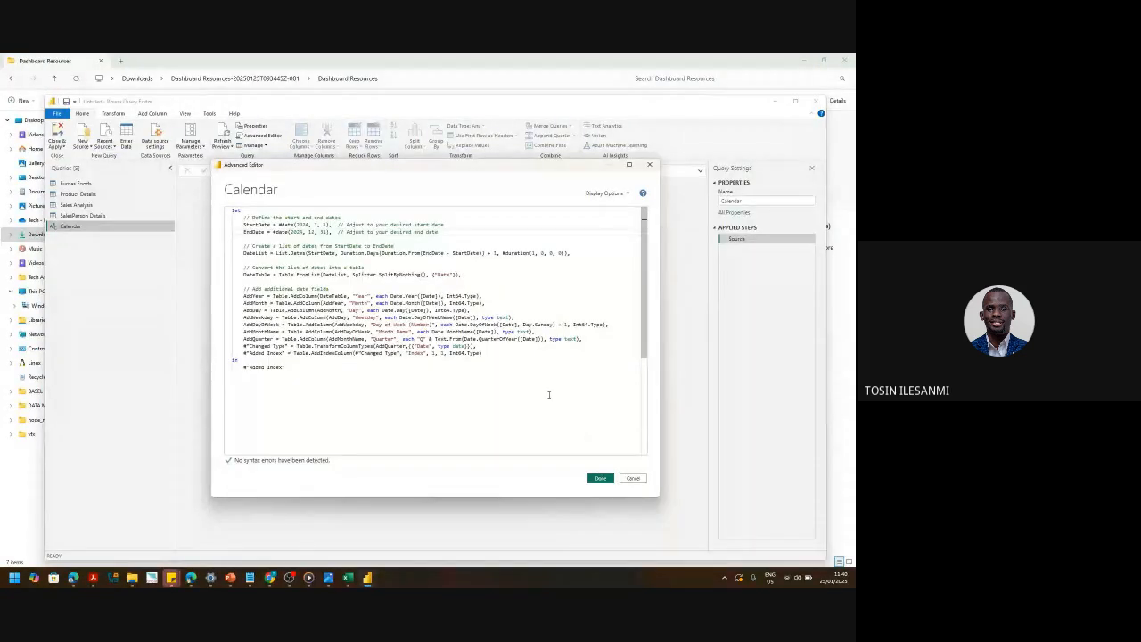
left_click(632, 477)
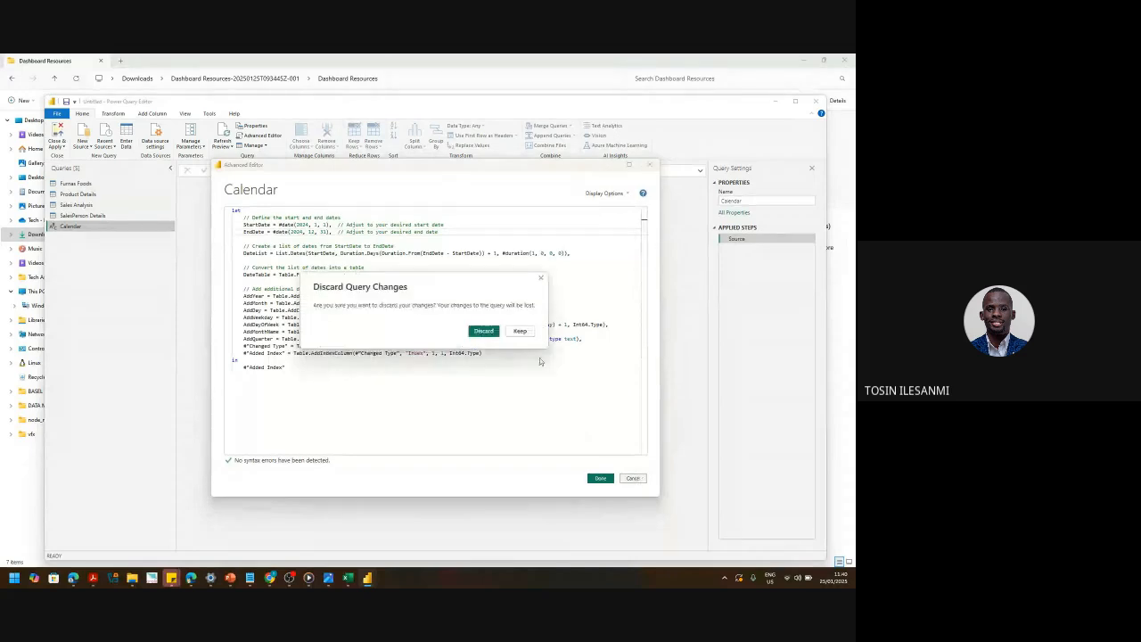
- Discard the Calendar query's unsaved code changes, glance at the datetable.txt script, and return to Power Query
left_click(483, 331)
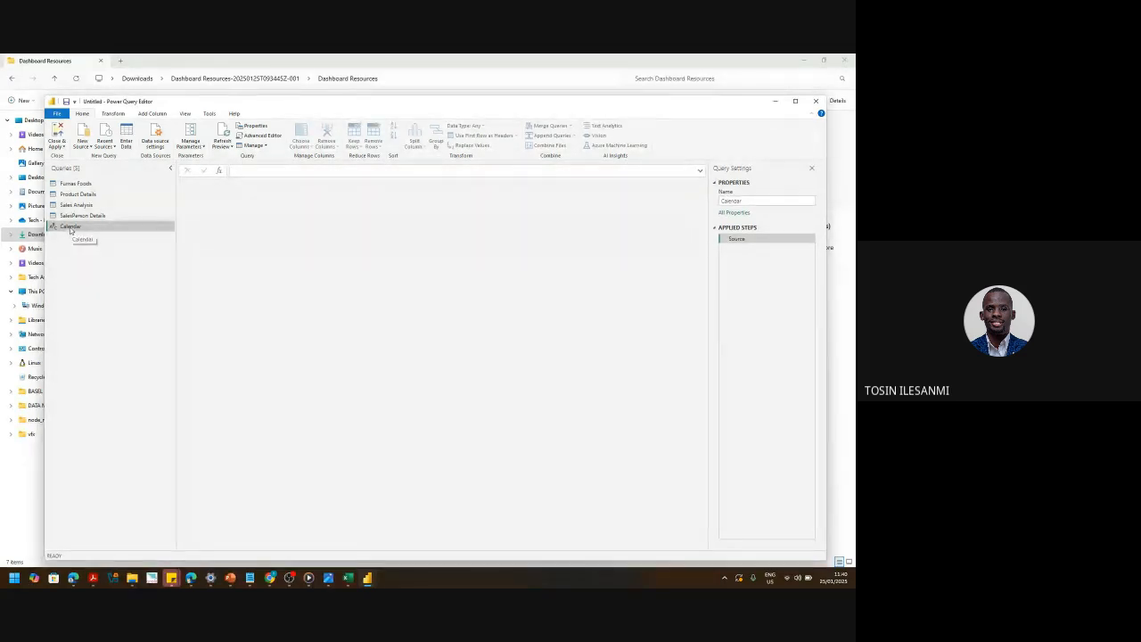
mouse_move(366, 577)
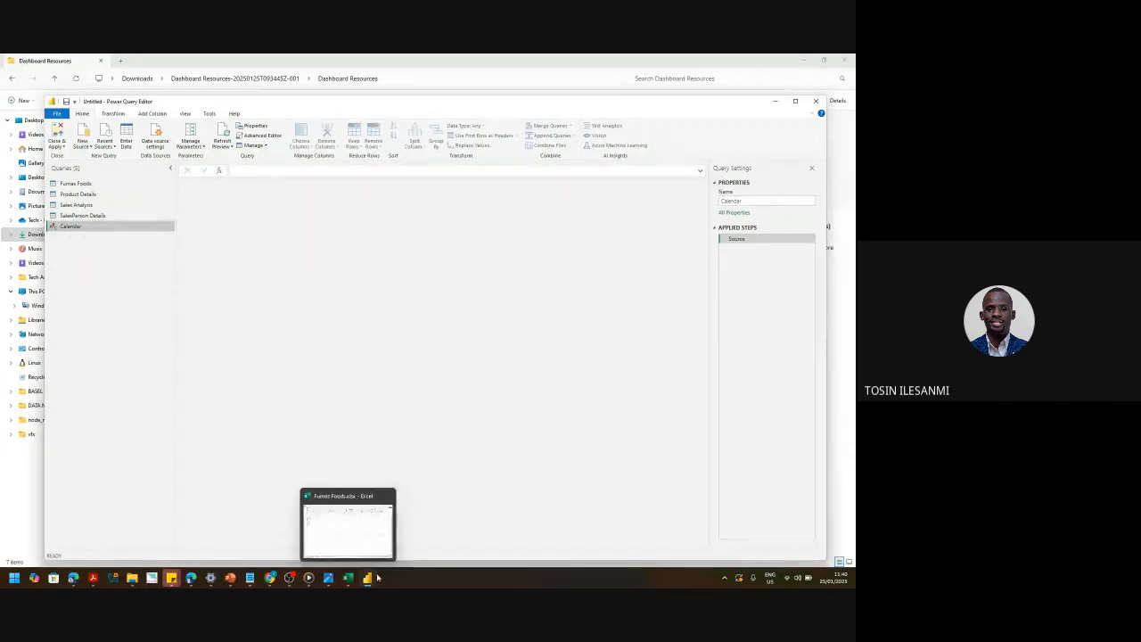
left_click(249, 577)
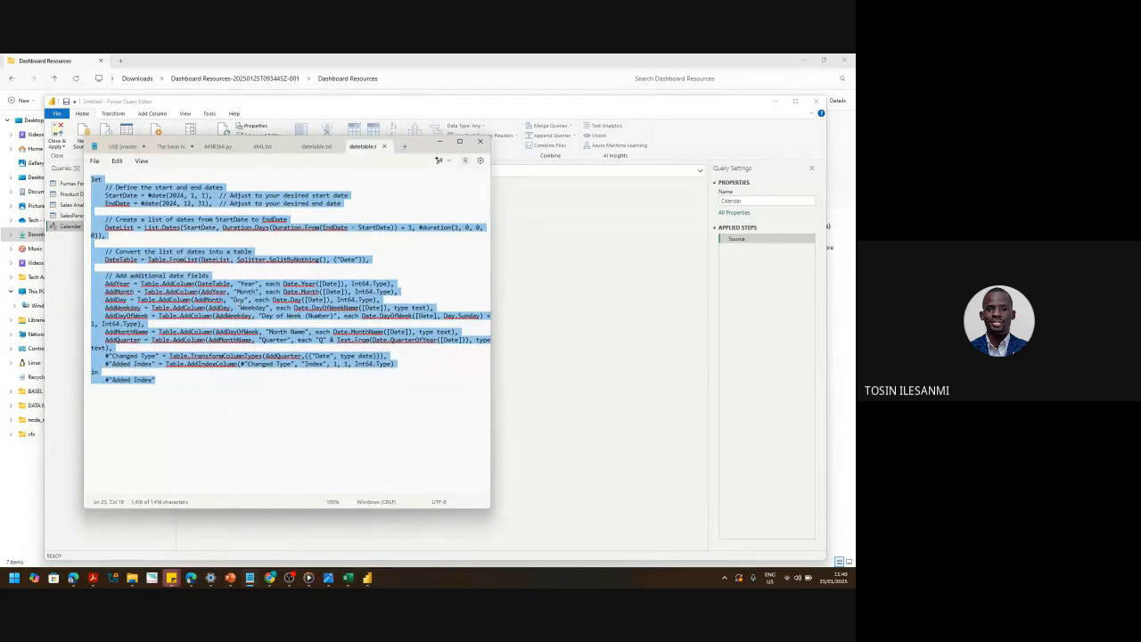
left_click(547, 308)
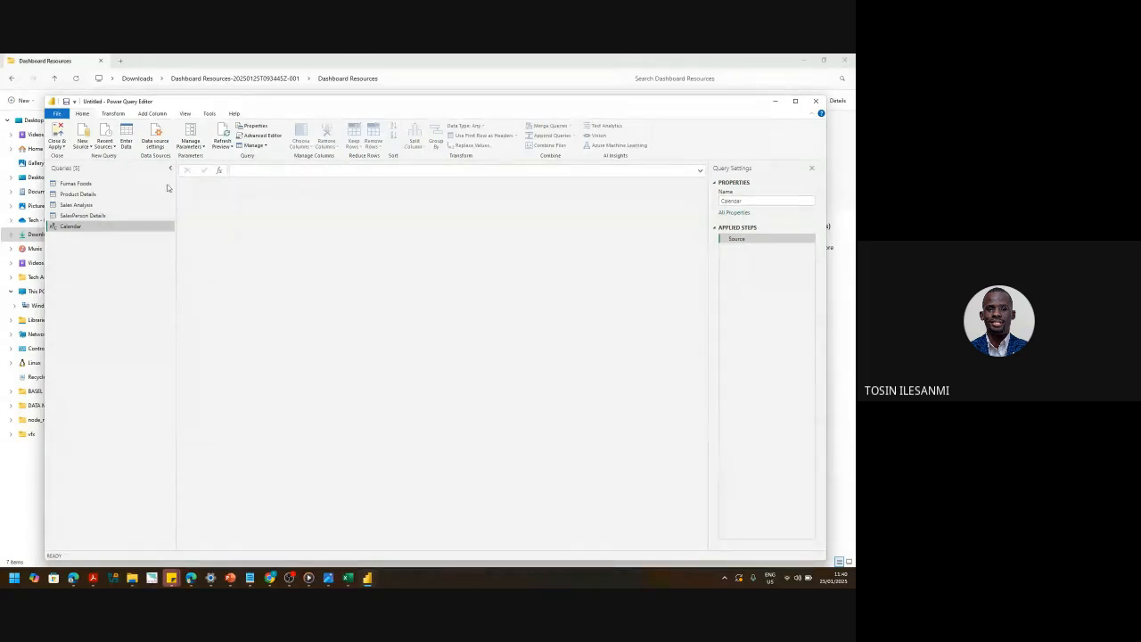
- Swap the Calendar query's code for the pasted date-table M script, giving 9 columns and 366 rows
left_click(276, 139)
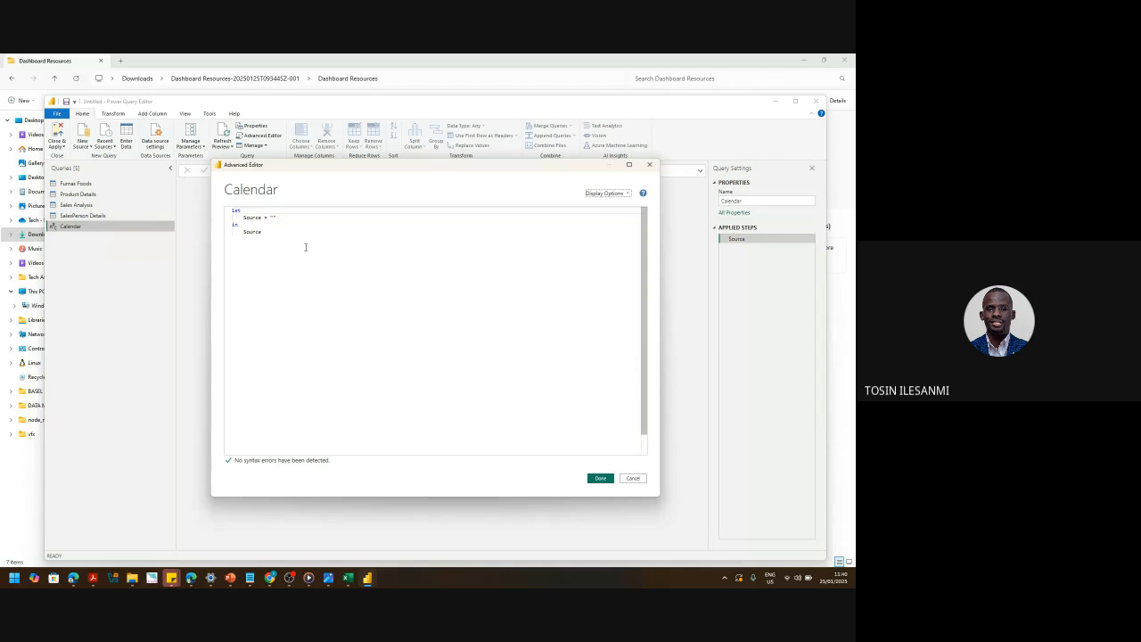
left_click_drag(304, 247, 192, 206)
key("BackSpace")
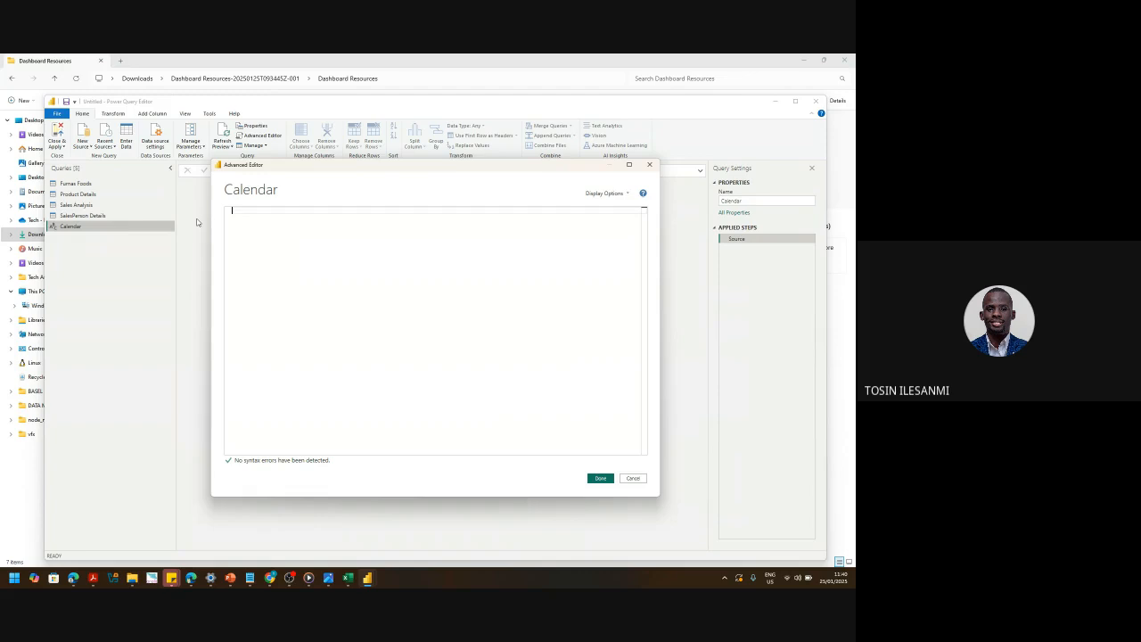
key("ctrl+v")
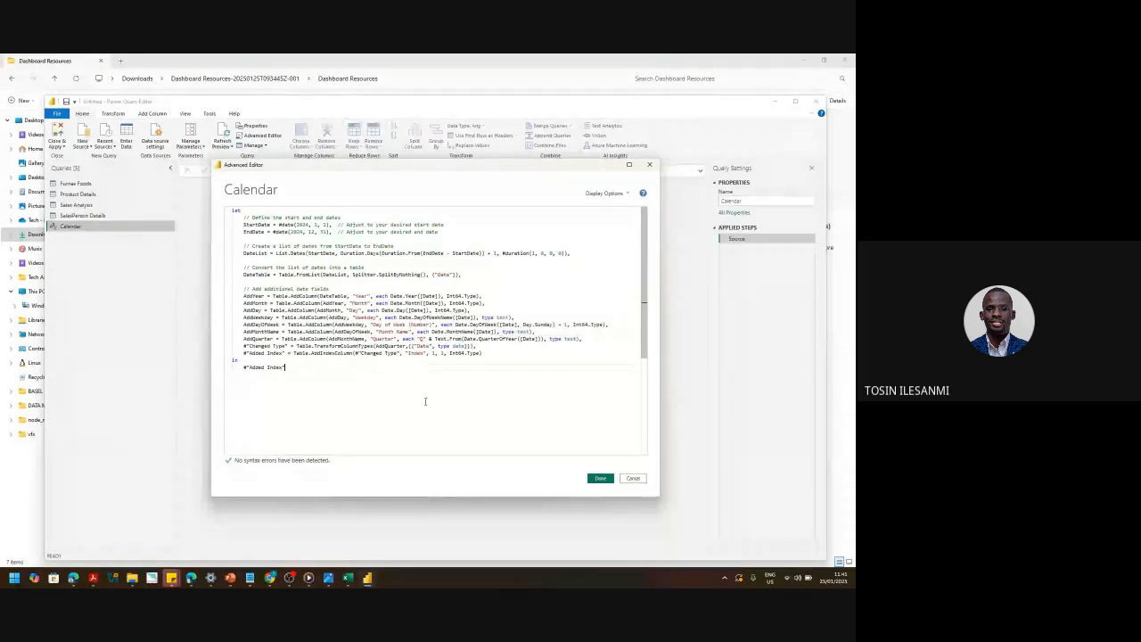
left_click(600, 479)
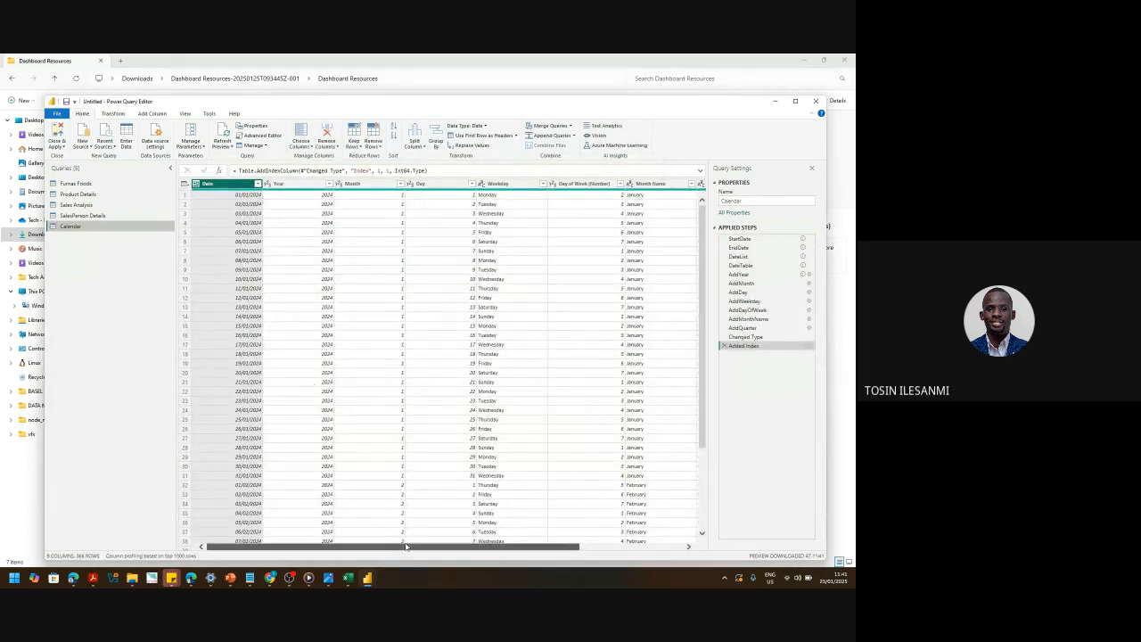
left_click_drag(405, 546, 370, 557)
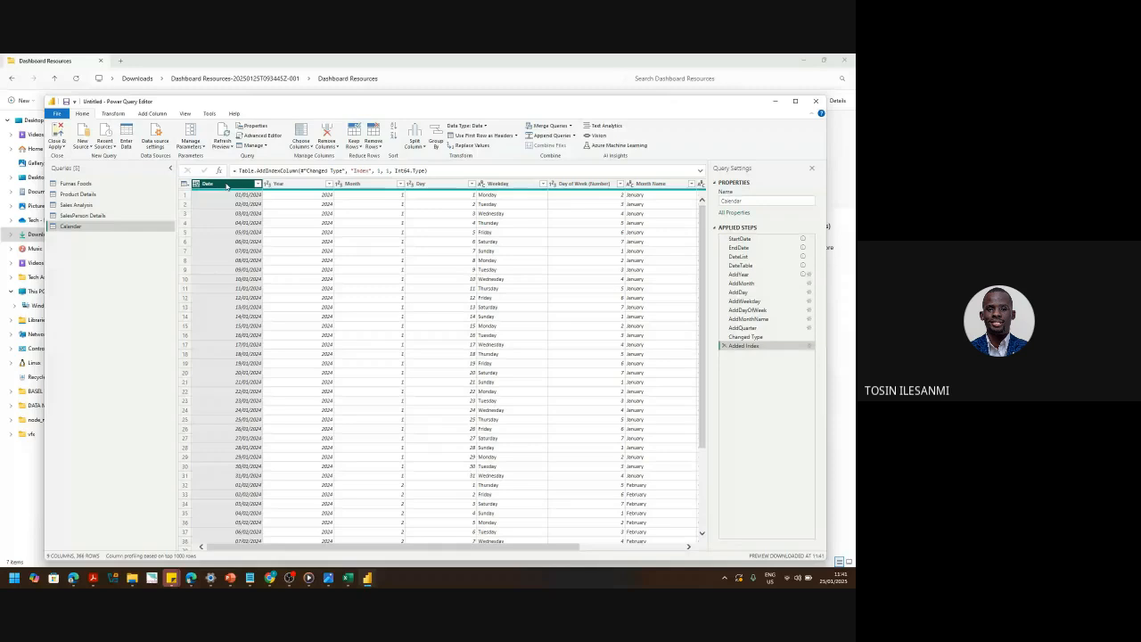
mouse_move(224, 193)
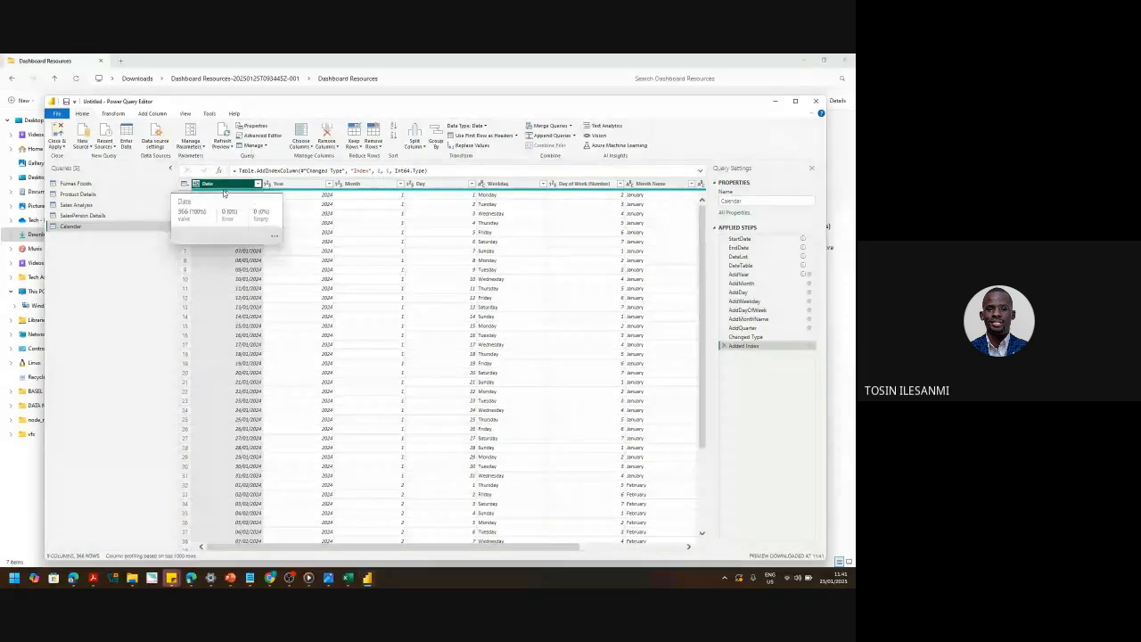
- Add a Week of Month column to the Calendar table via Add Column > Date > Week
left_click(159, 114)
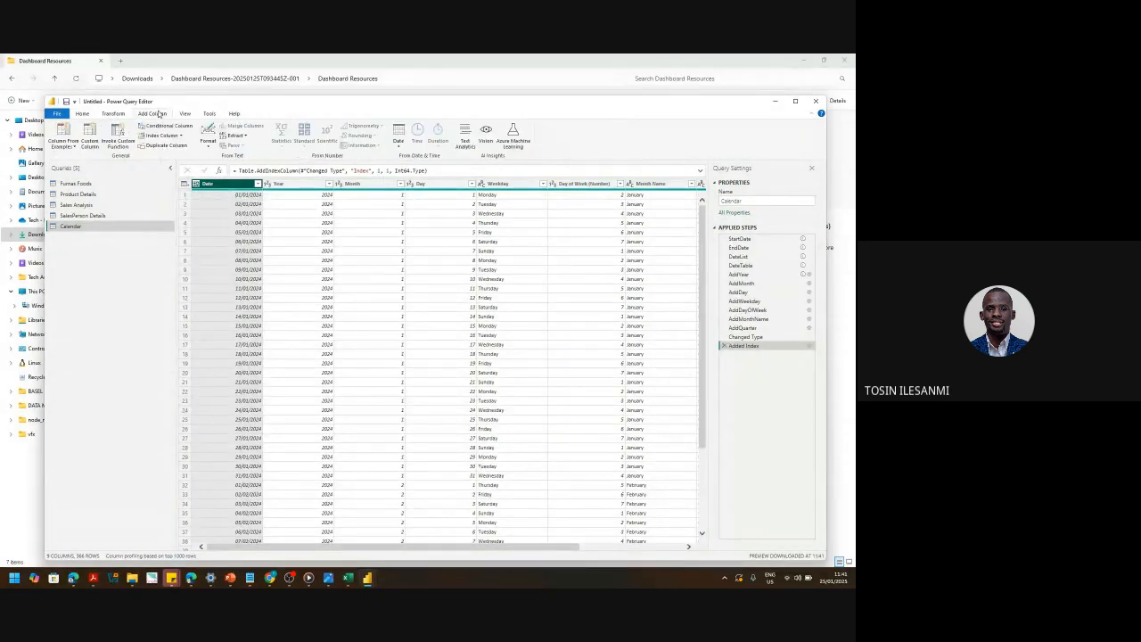
left_click(397, 143)
left_click_drag(468, 545, 382, 552)
left_click(399, 145)
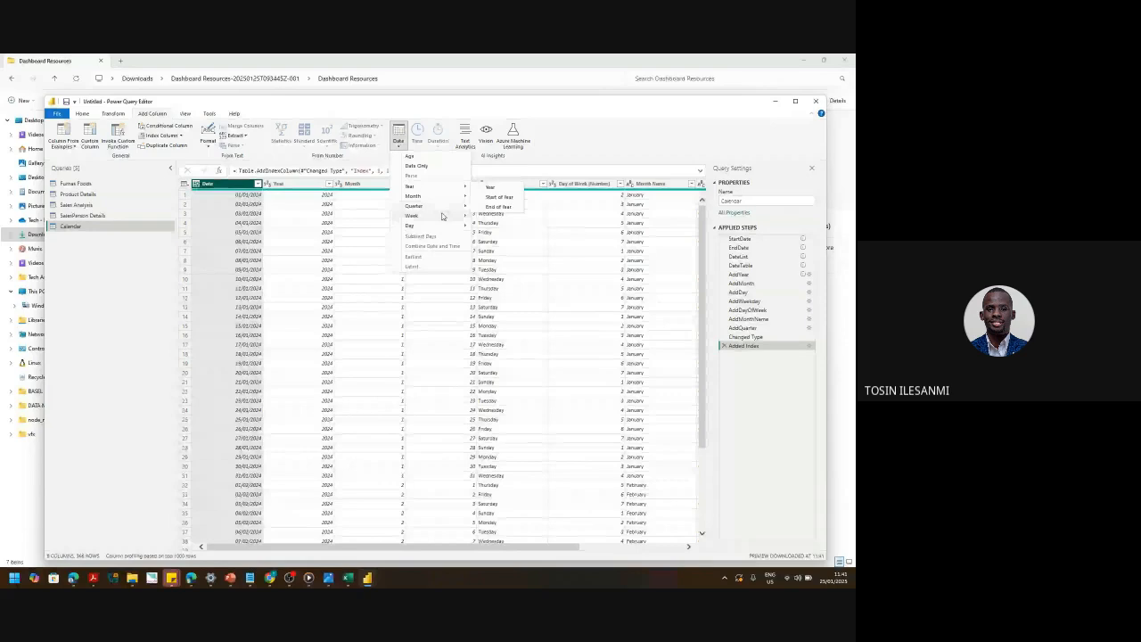
mouse_move(446, 214)
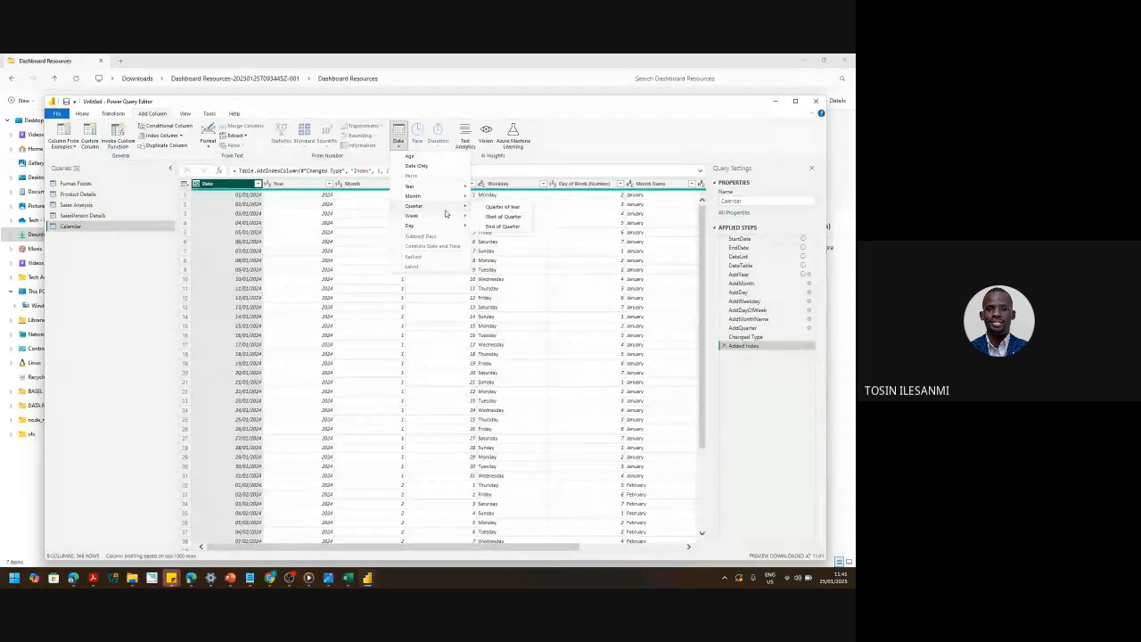
mouse_move(447, 188)
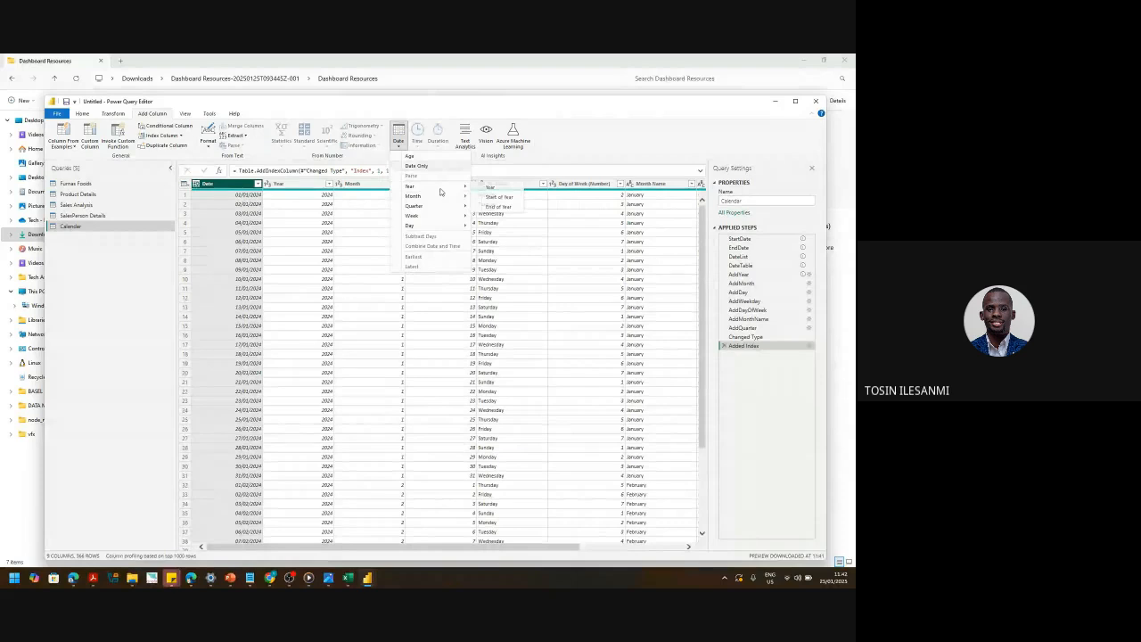
left_click(491, 226)
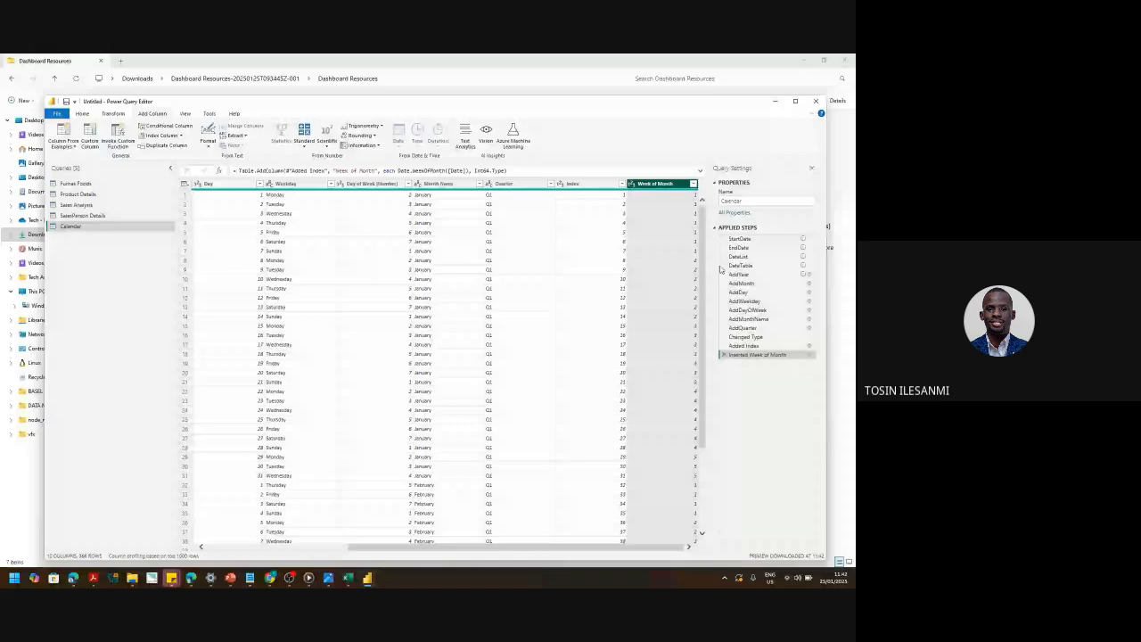
- Remove the new Week of Month column, leaving the Calendar table at 8 columns
right_click(659, 185)
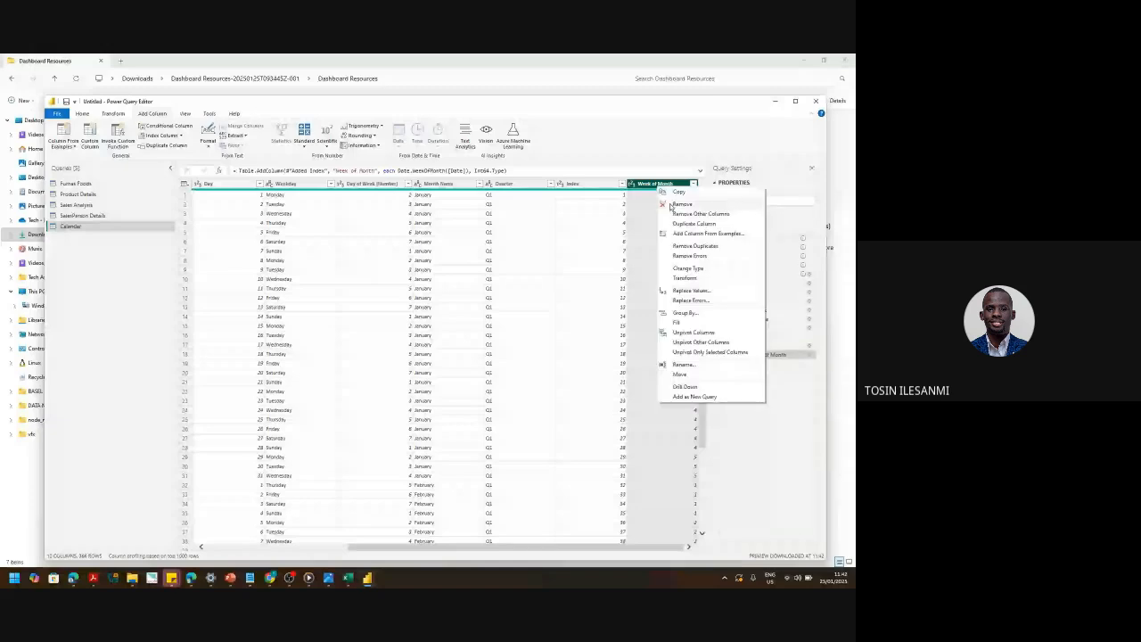
left_click(682, 204)
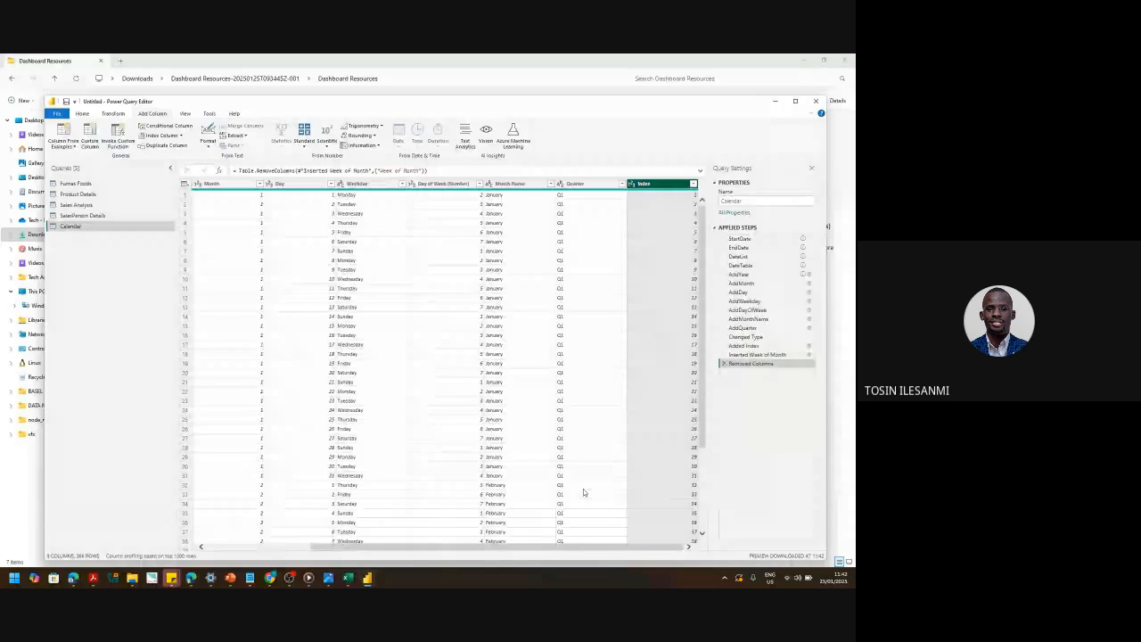
left_click_drag(584, 546, 407, 539)
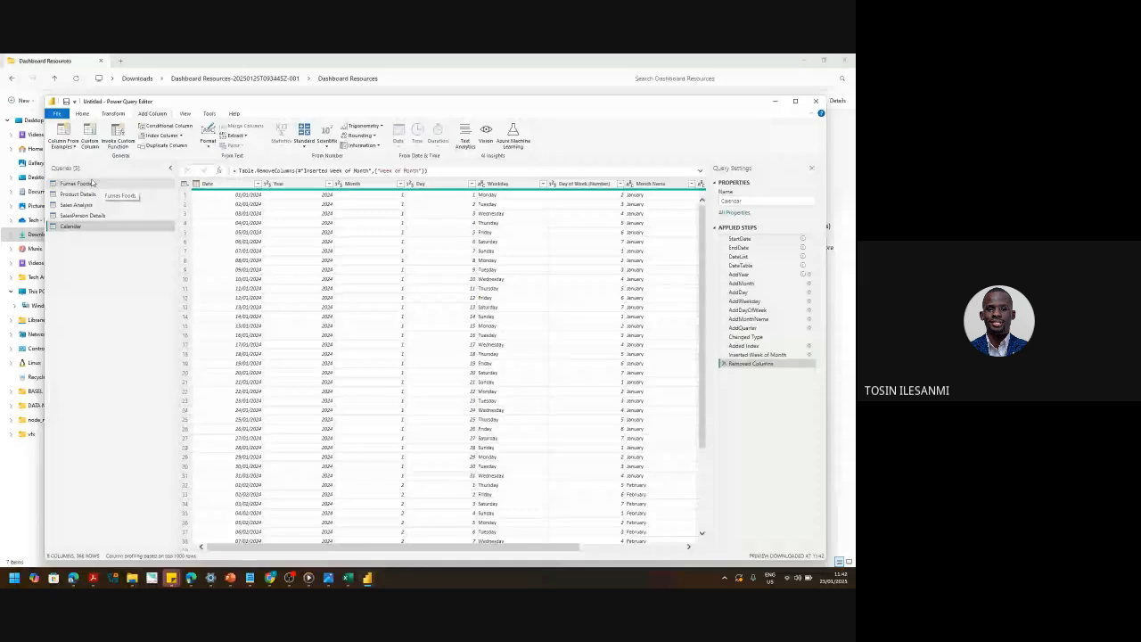
- Search 'reso' to reach Display settings, set the screen to 1600 × 900 and keep it
key("super")
type("sn")
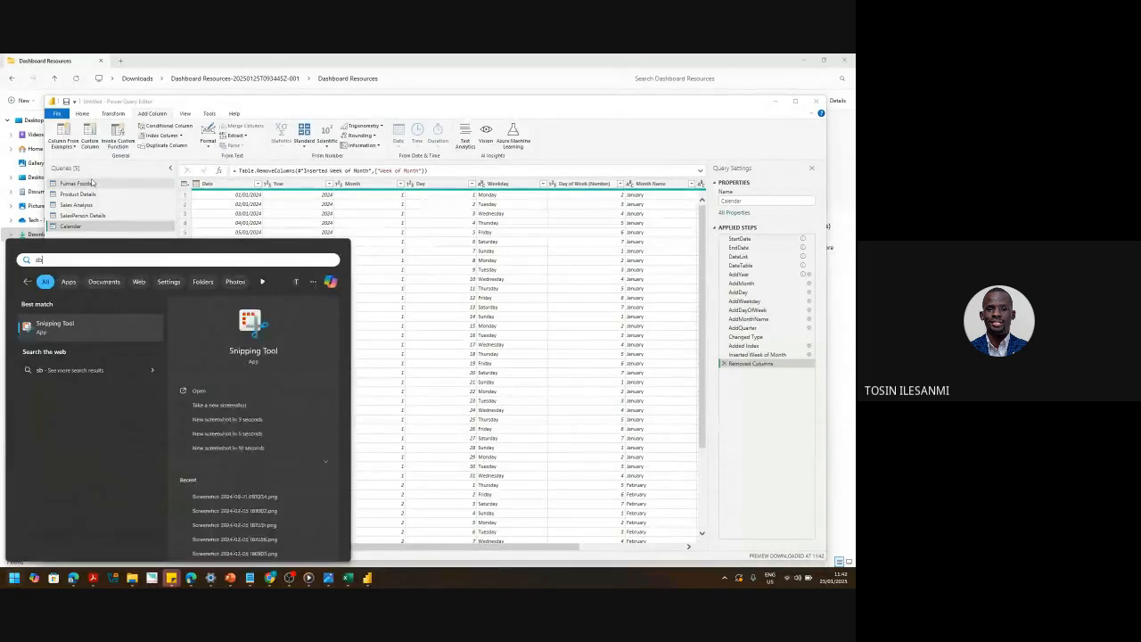
key("BackSpace")
key("BackSpace")
type("resol")
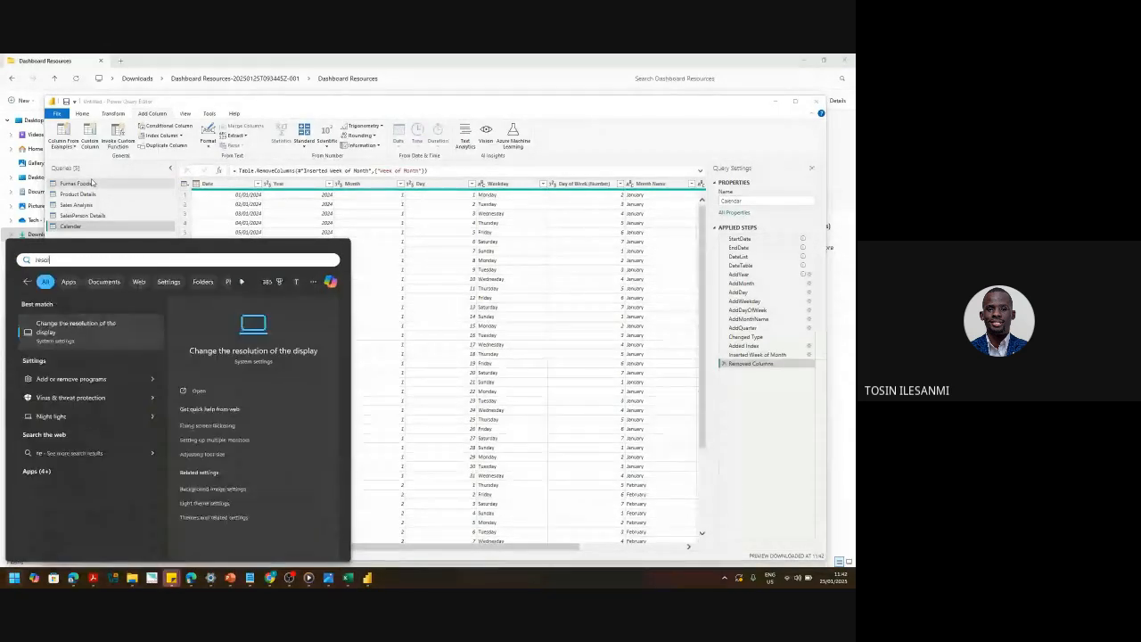
key("Return")
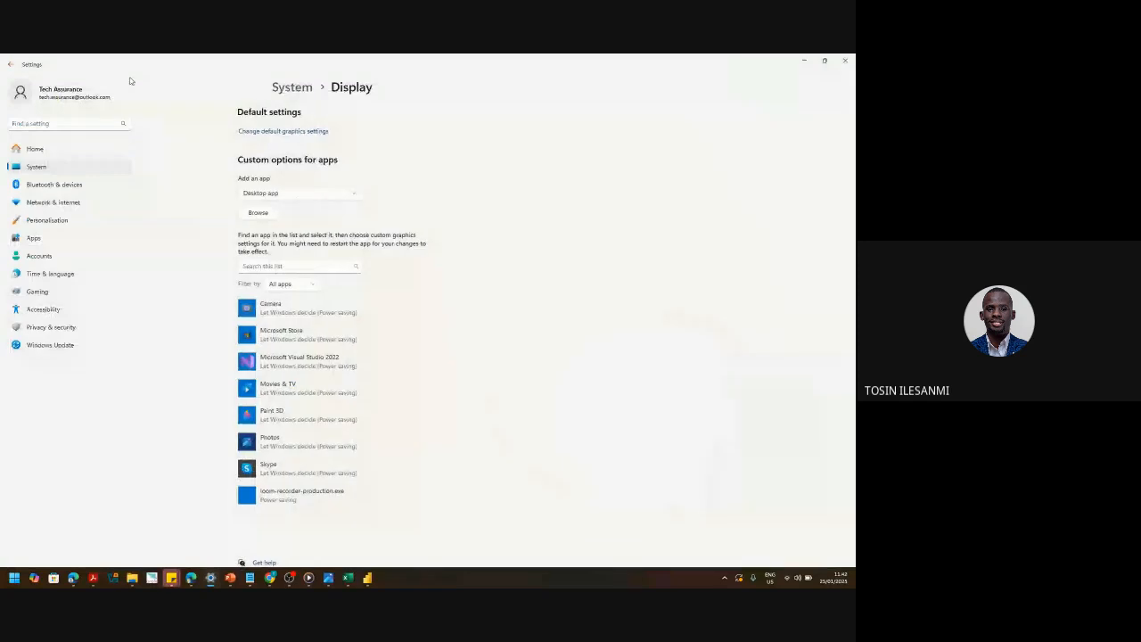
left_click(633, 362)
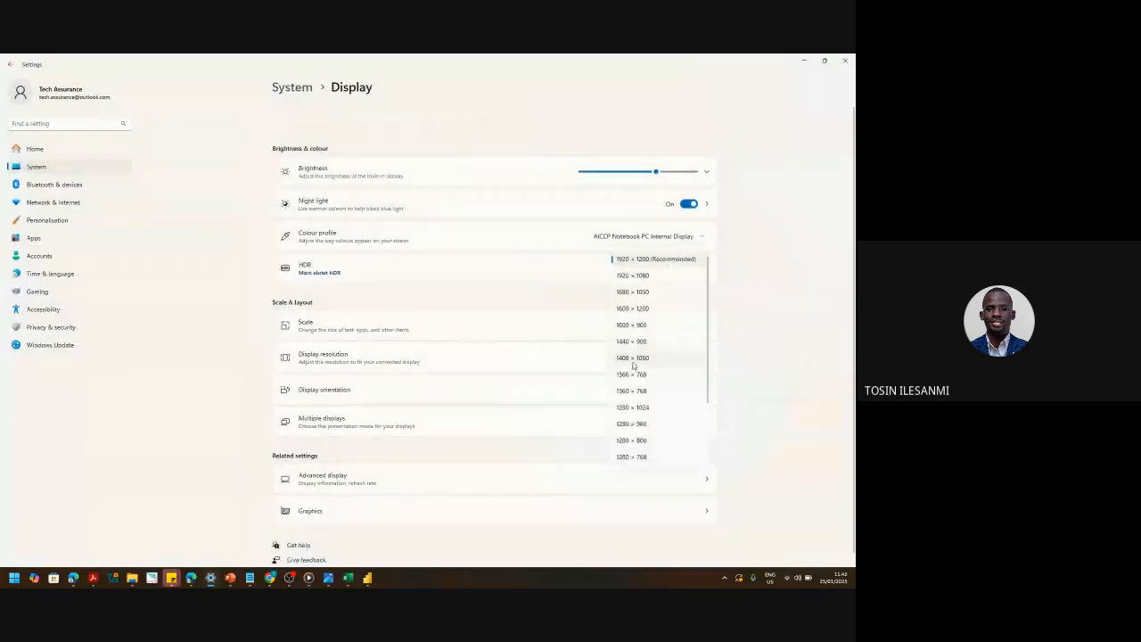
left_click(643, 328)
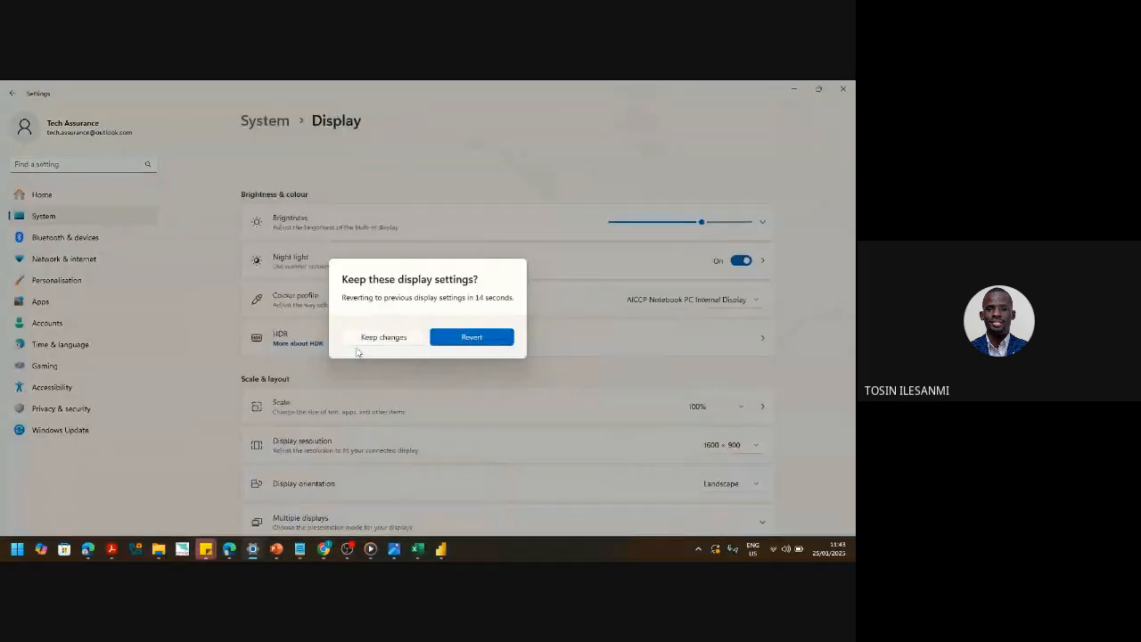
left_click(380, 339)
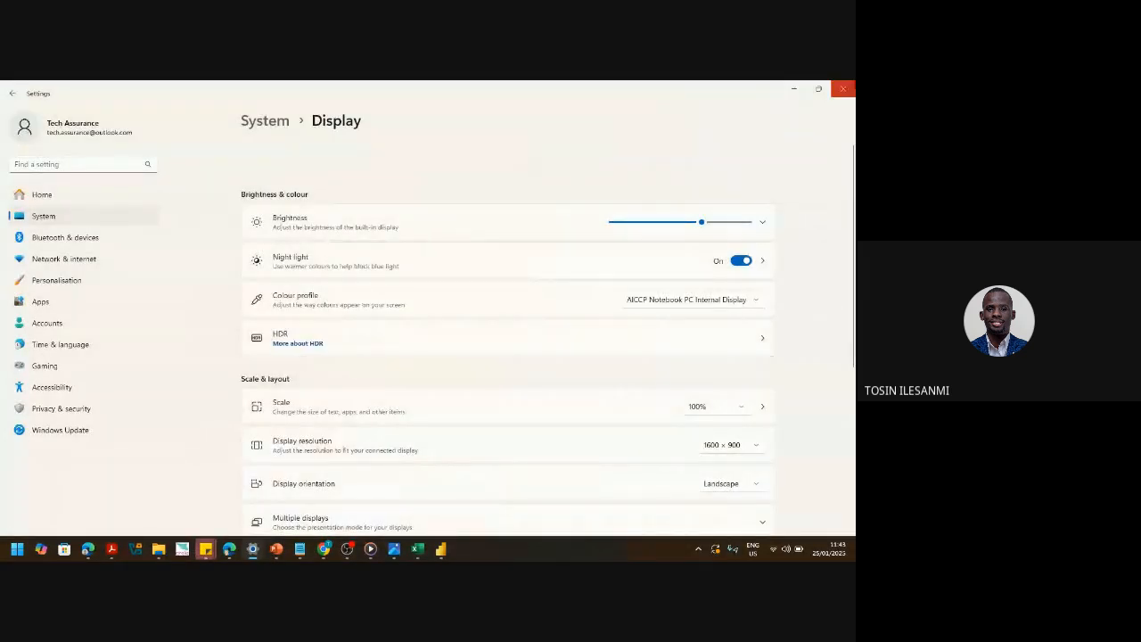
left_click(794, 89)
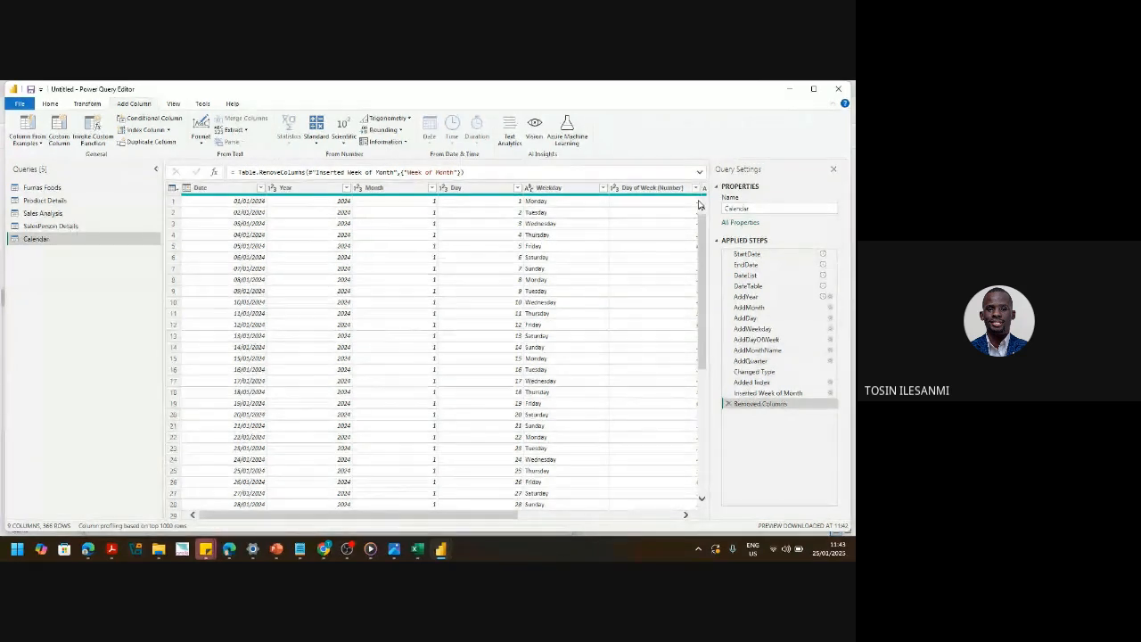
- Select the Furnas Foods query and turn Column profile on, enlarge the data grid, then turn it off
left_click(62, 189)
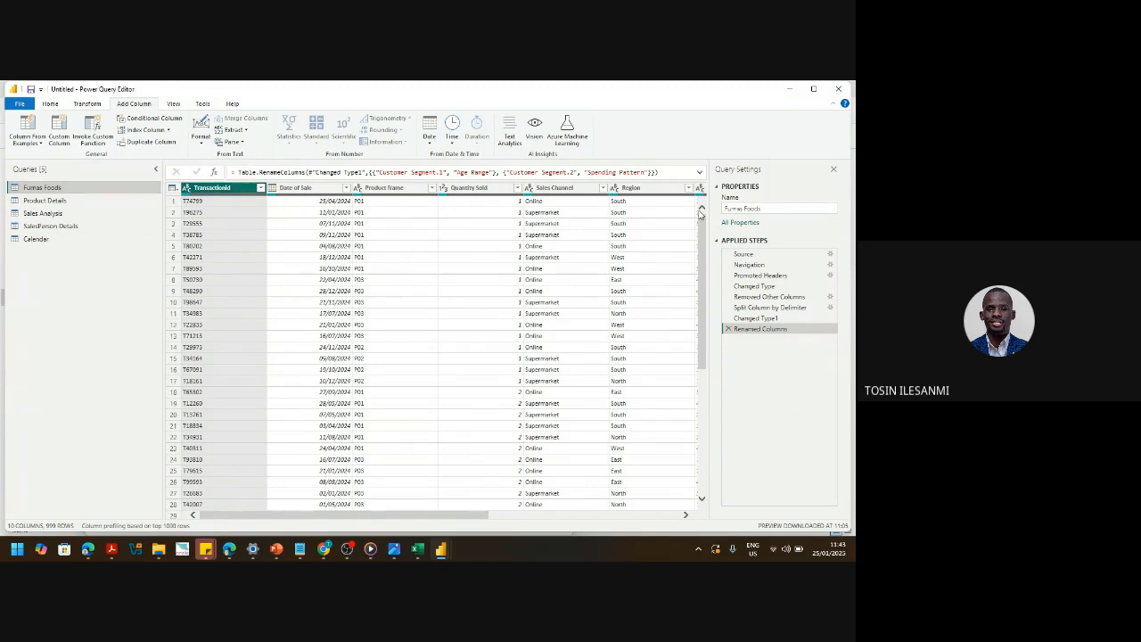
left_click(174, 106)
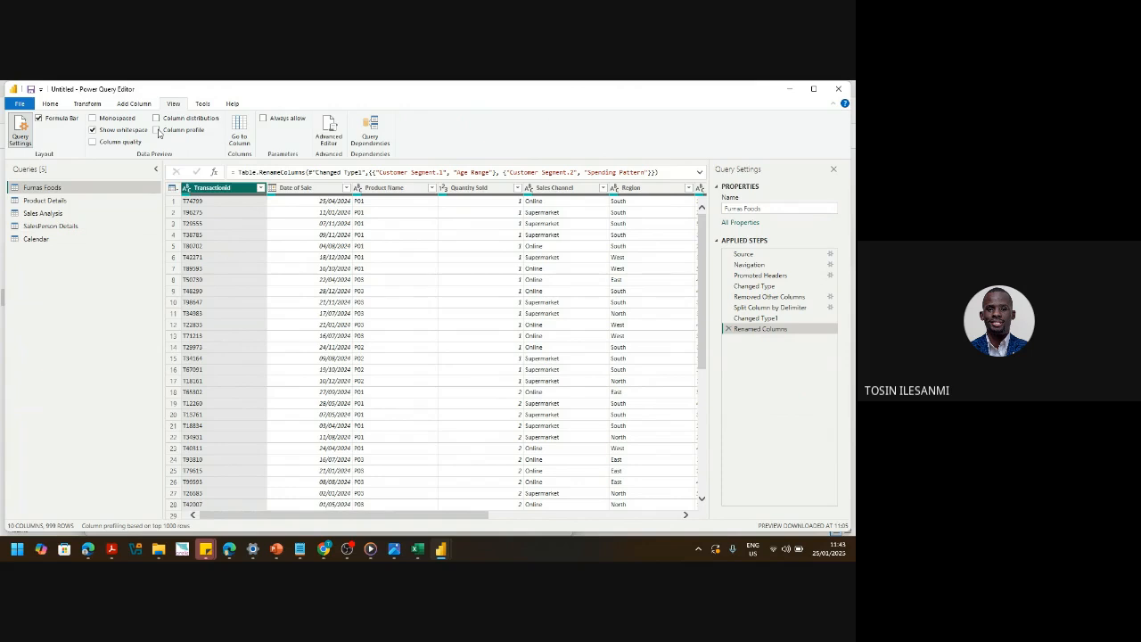
left_click(157, 130)
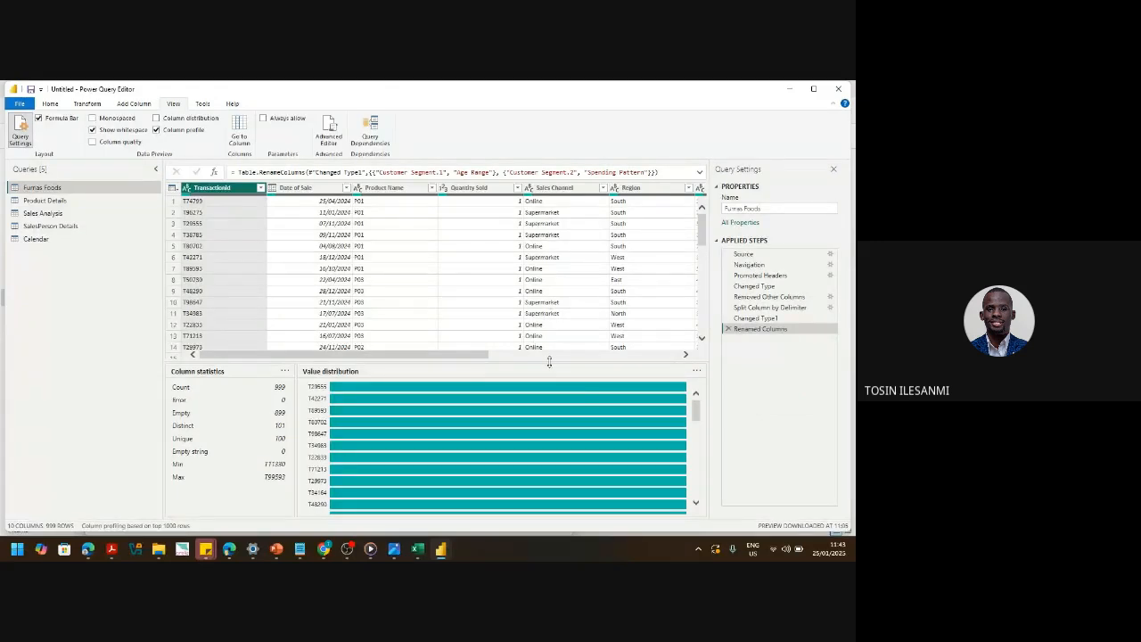
left_click_drag(549, 361, 570, 433)
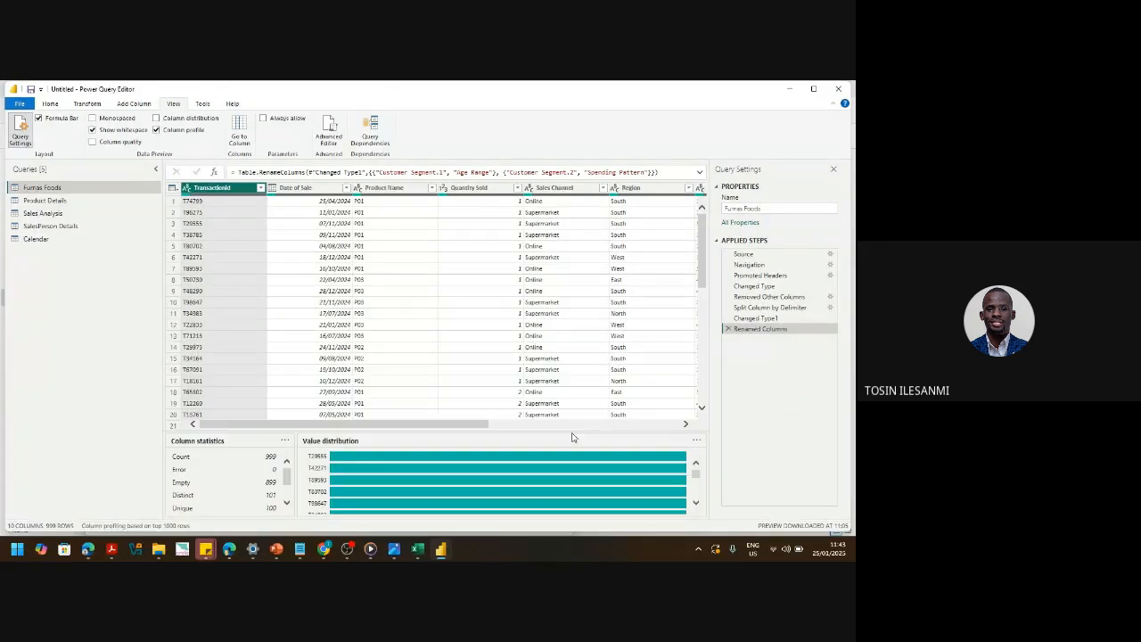
left_click(156, 131)
mouse_move(393, 550)
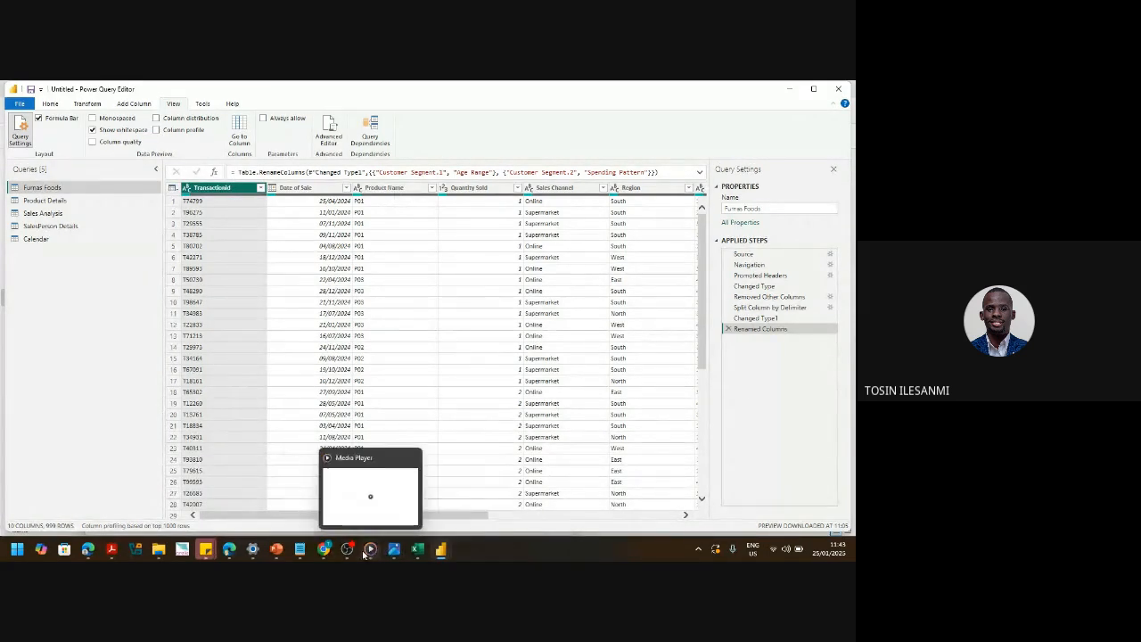
left_click(348, 549)
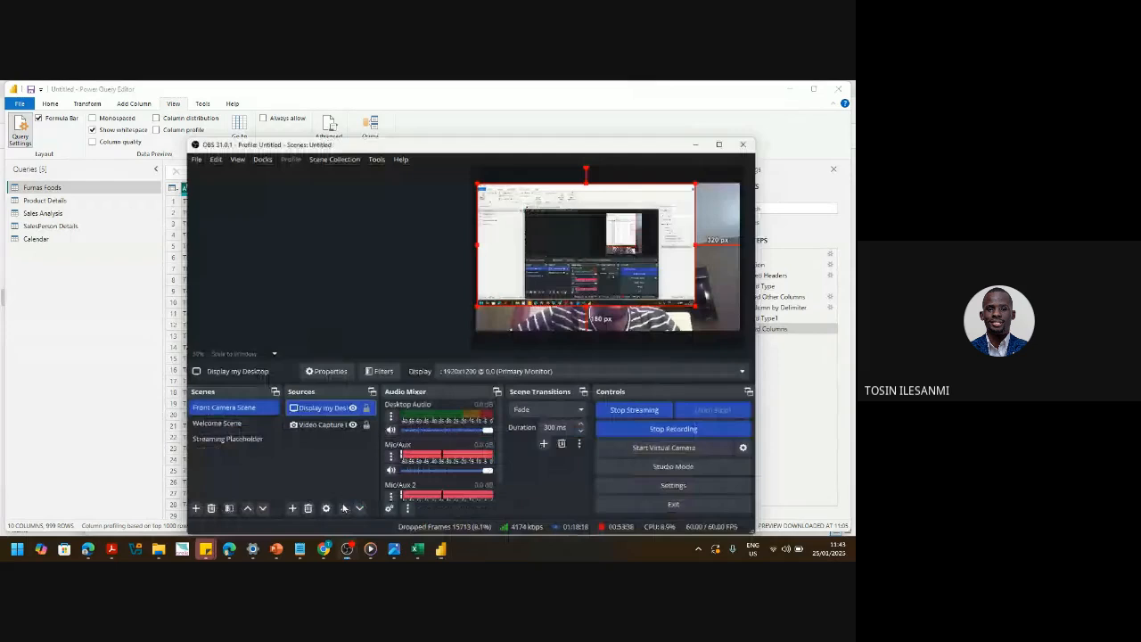
- Remove the Video Capture Device source from the OBS scene, confirming with Yes
left_click(312, 424)
right_click(313, 426)
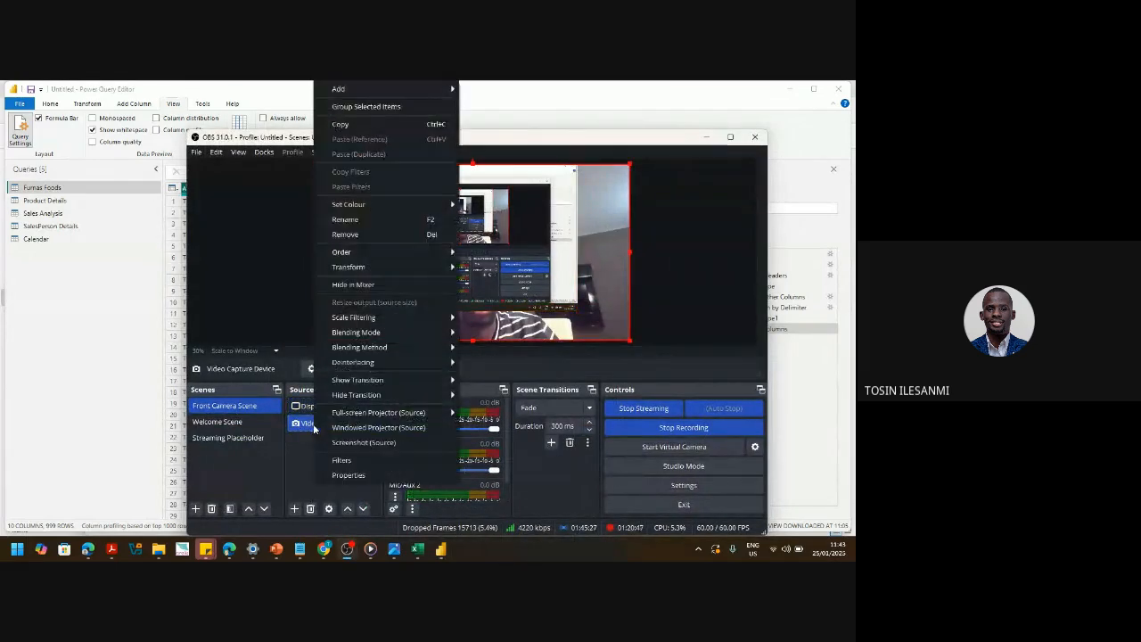
left_click(362, 235)
left_click(530, 348)
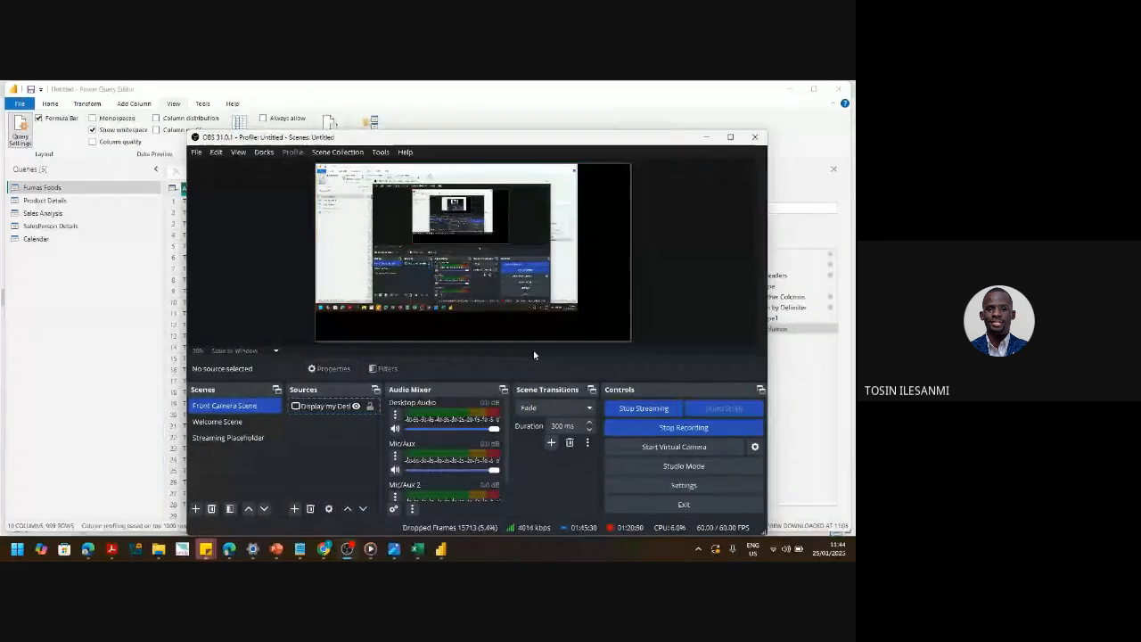
left_click(103, 272)
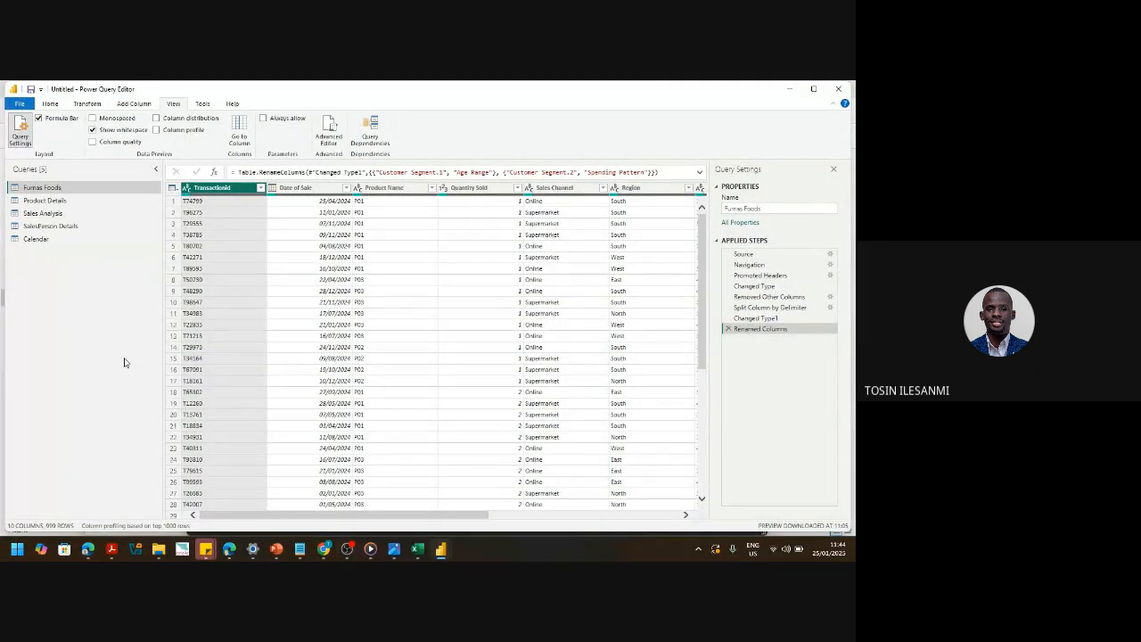
left_click(43, 202)
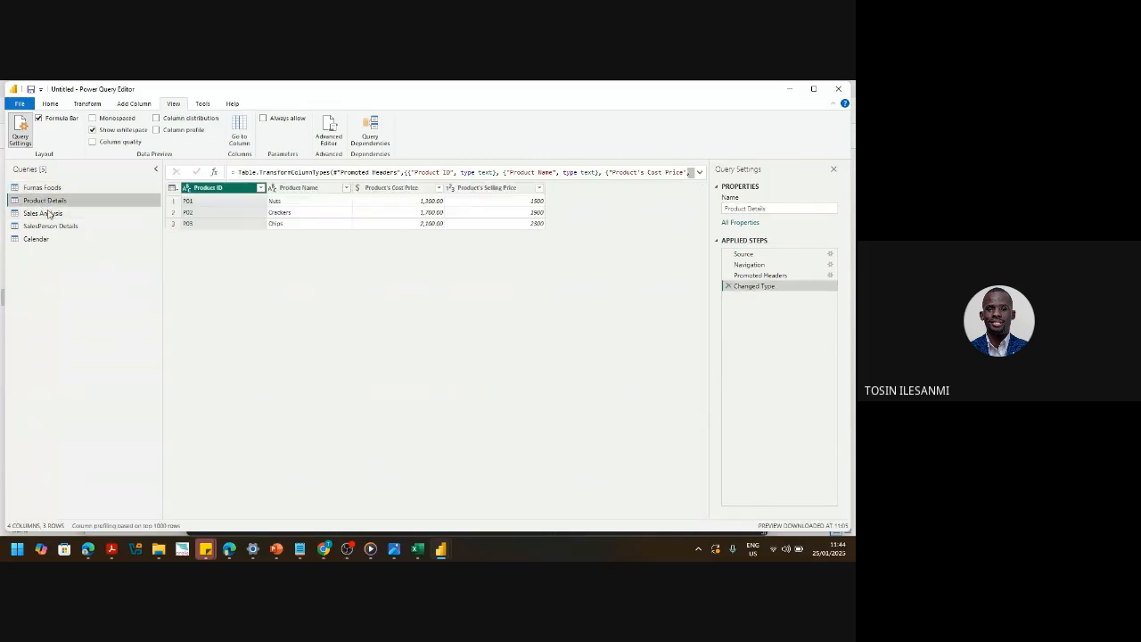
left_click(37, 187)
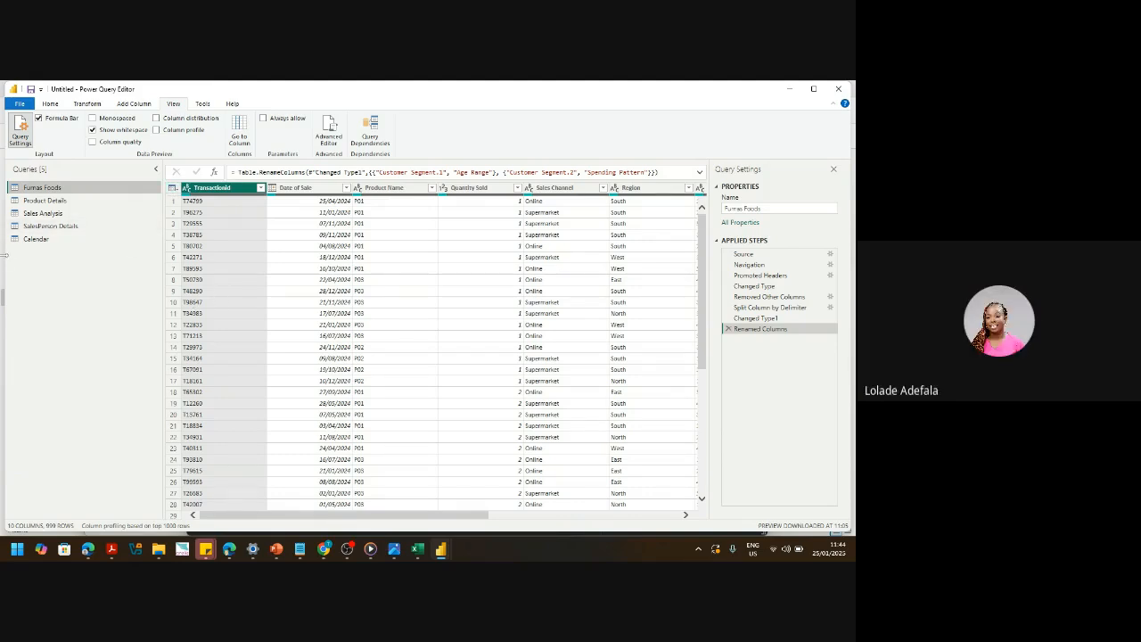
left_click(53, 214)
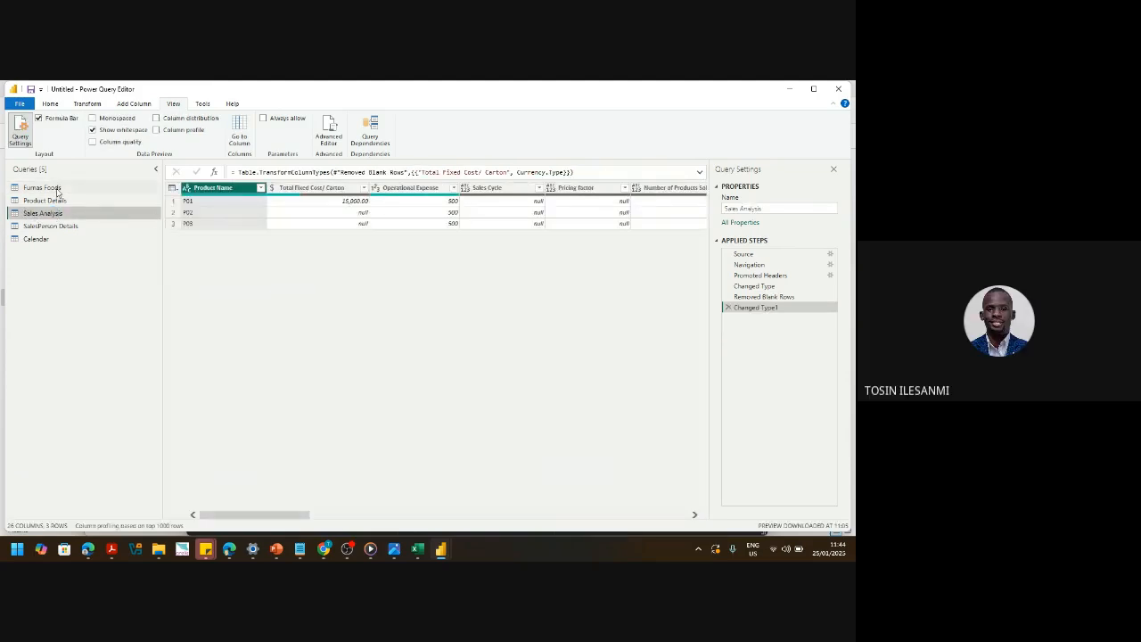
left_click(56, 188)
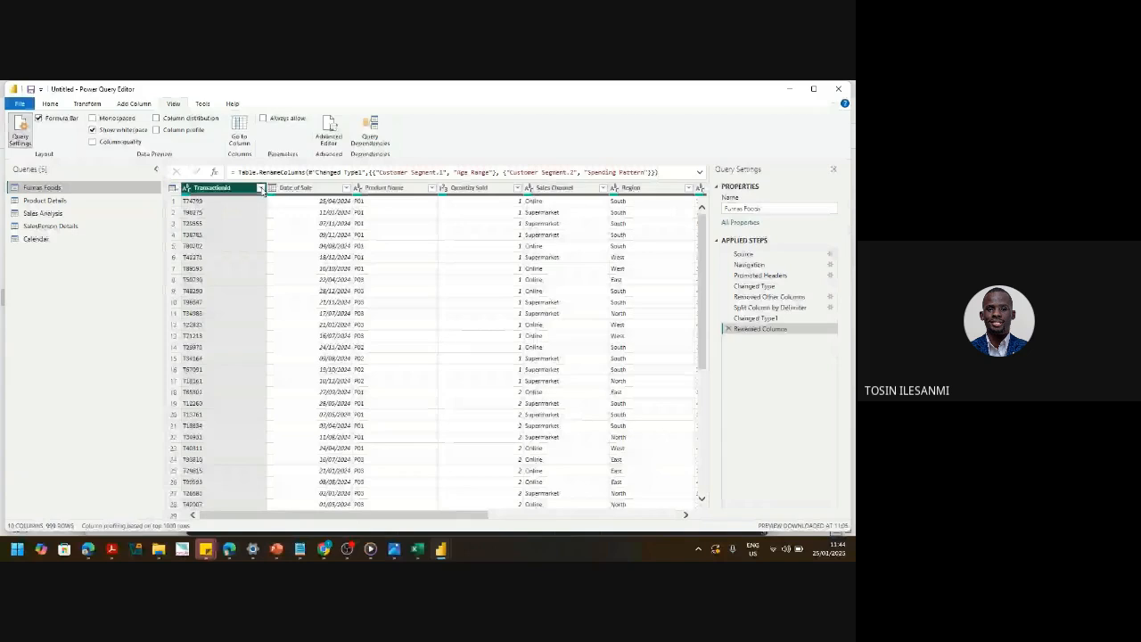
- Filter Furnas Foods' TransactionId to null rows, then delete that filter step again
left_click(261, 188)
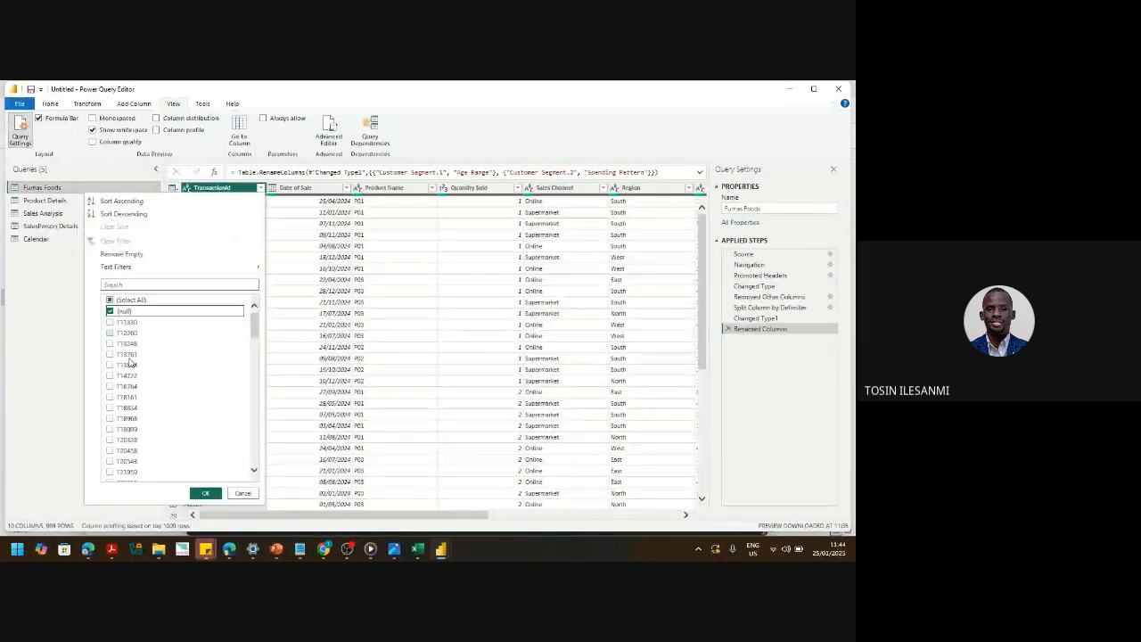
left_click(205, 493)
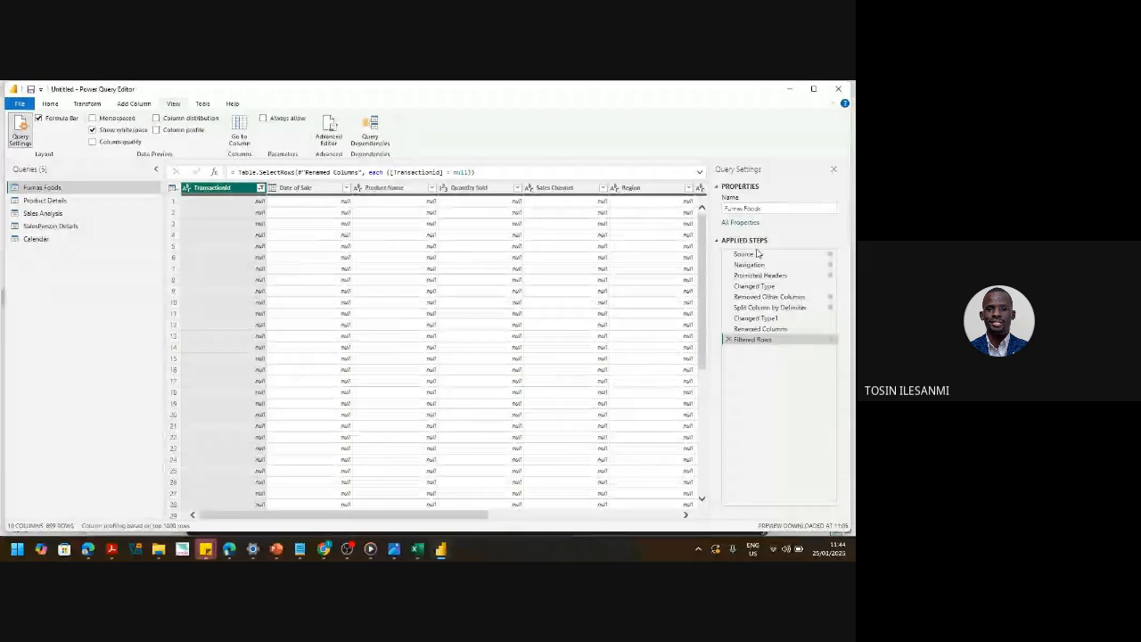
left_click_drag(703, 271, 696, 146)
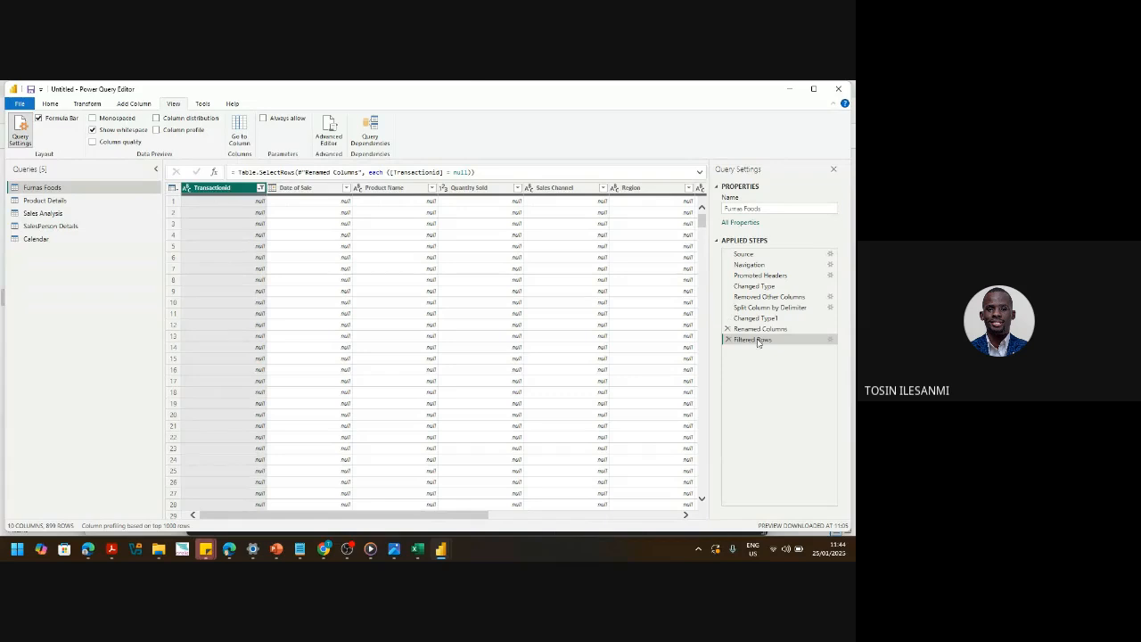
left_click(728, 339)
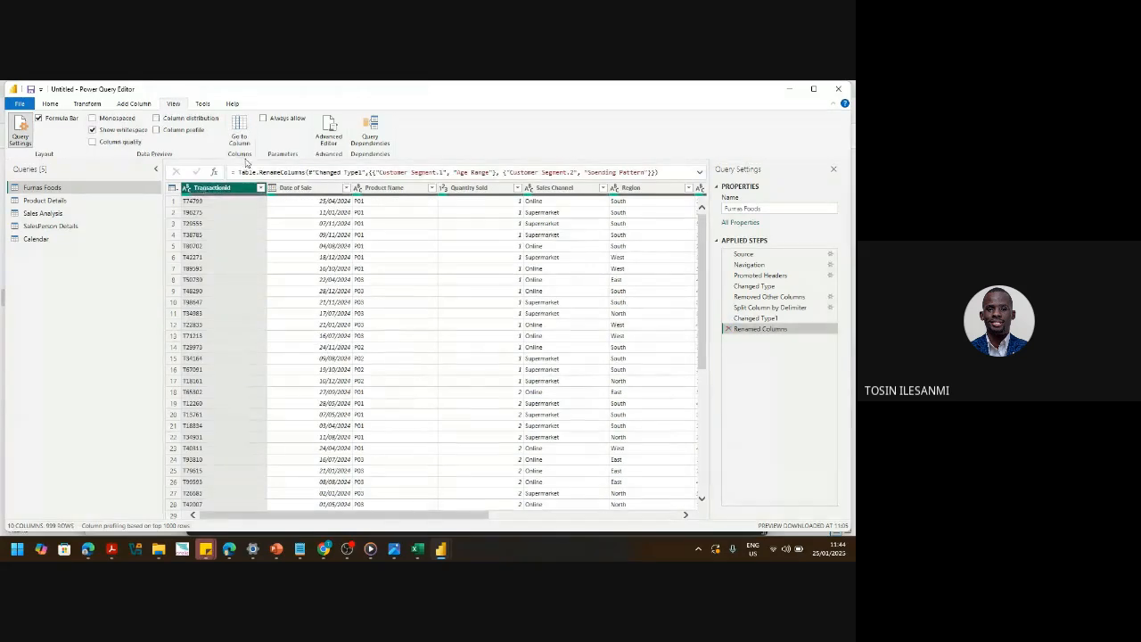
- Apply Remove Blank Rows to Furnas Foods and confirm TransactionId has no blanks left
left_click(50, 103)
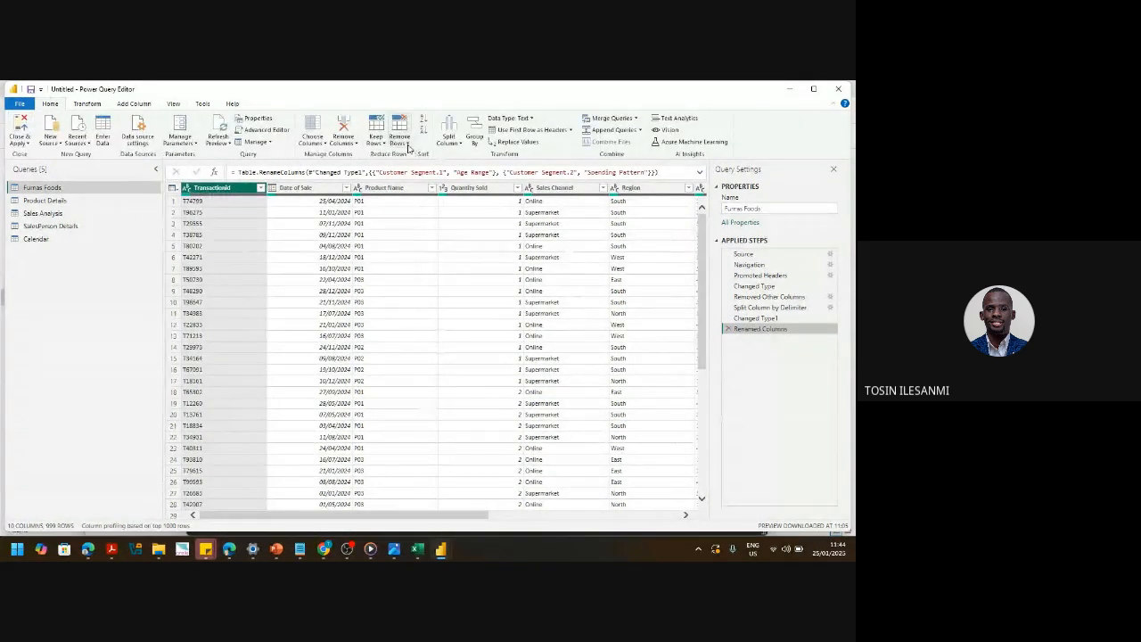
left_click(408, 145)
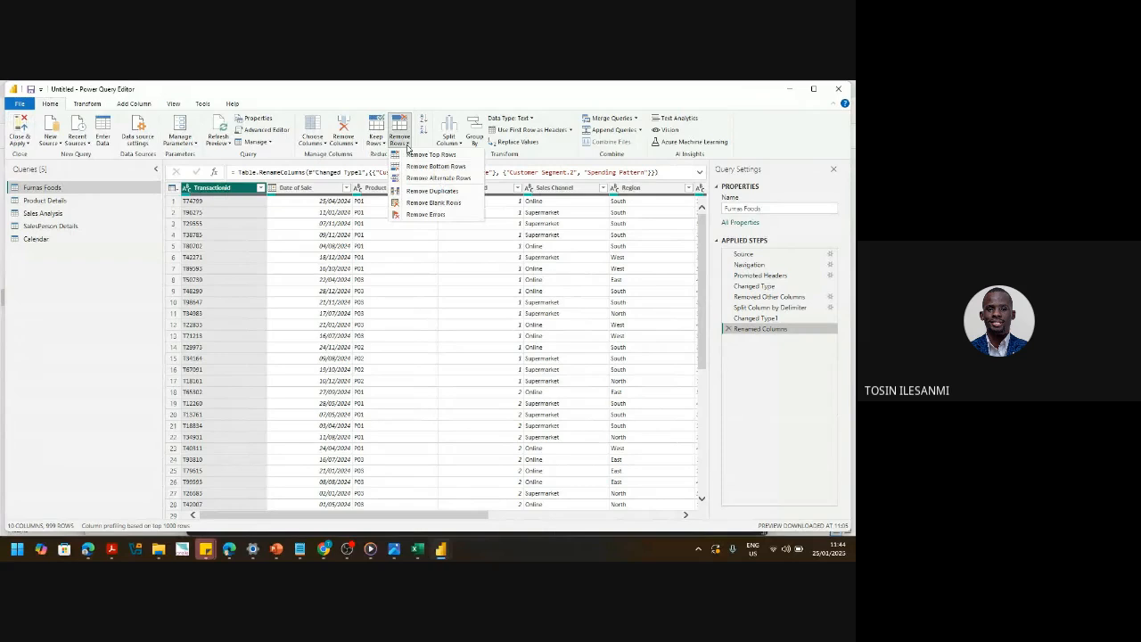
left_click(431, 203)
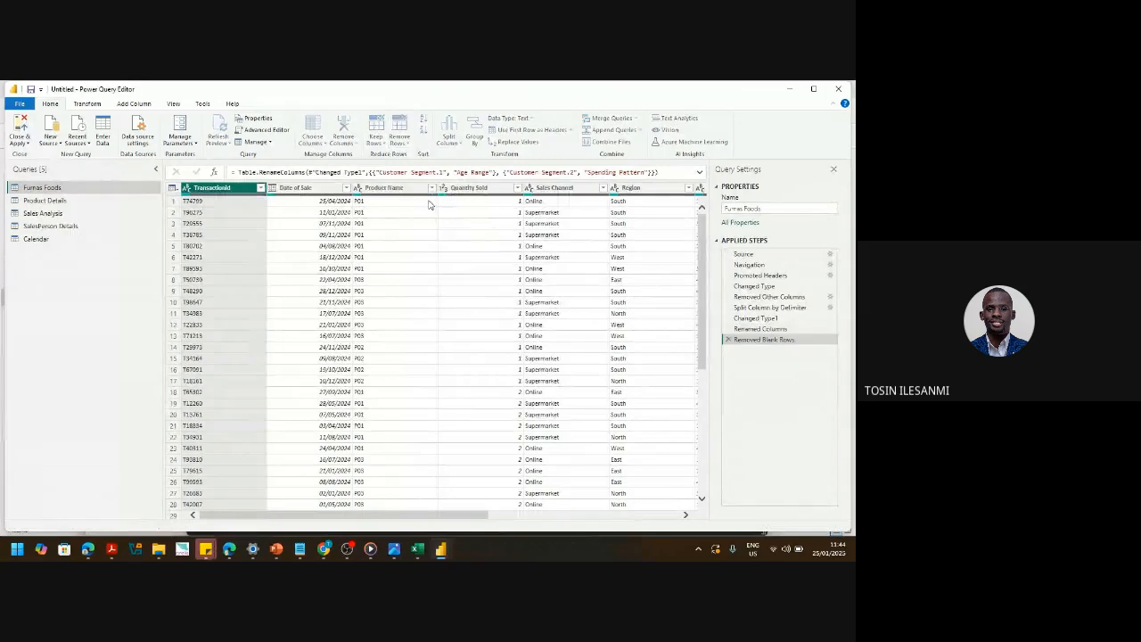
left_click(260, 187)
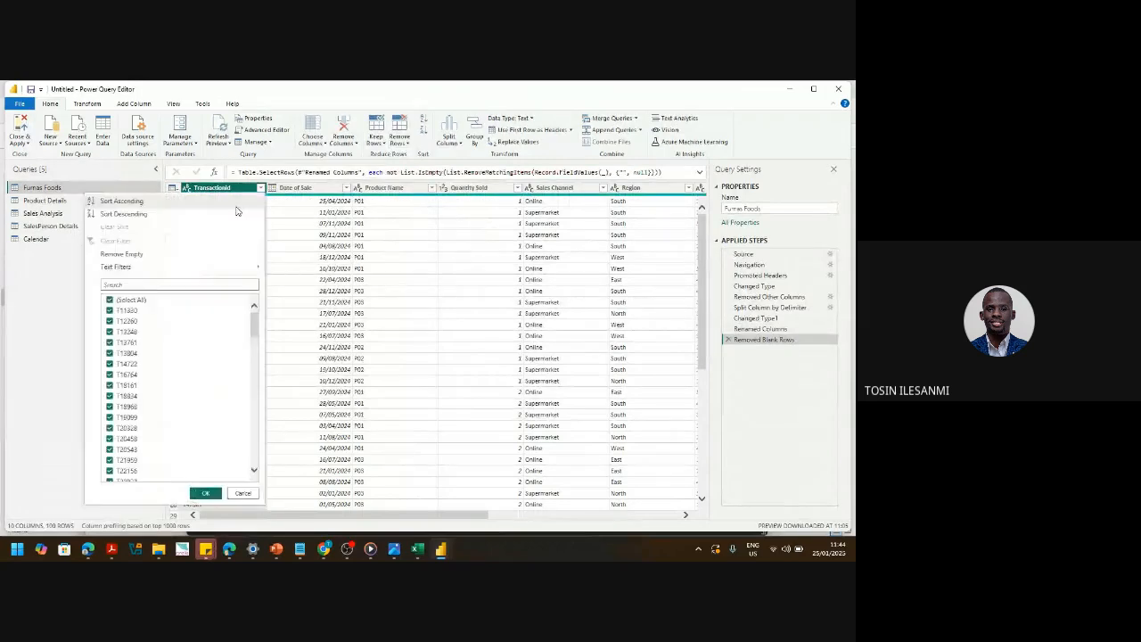
left_click(241, 496)
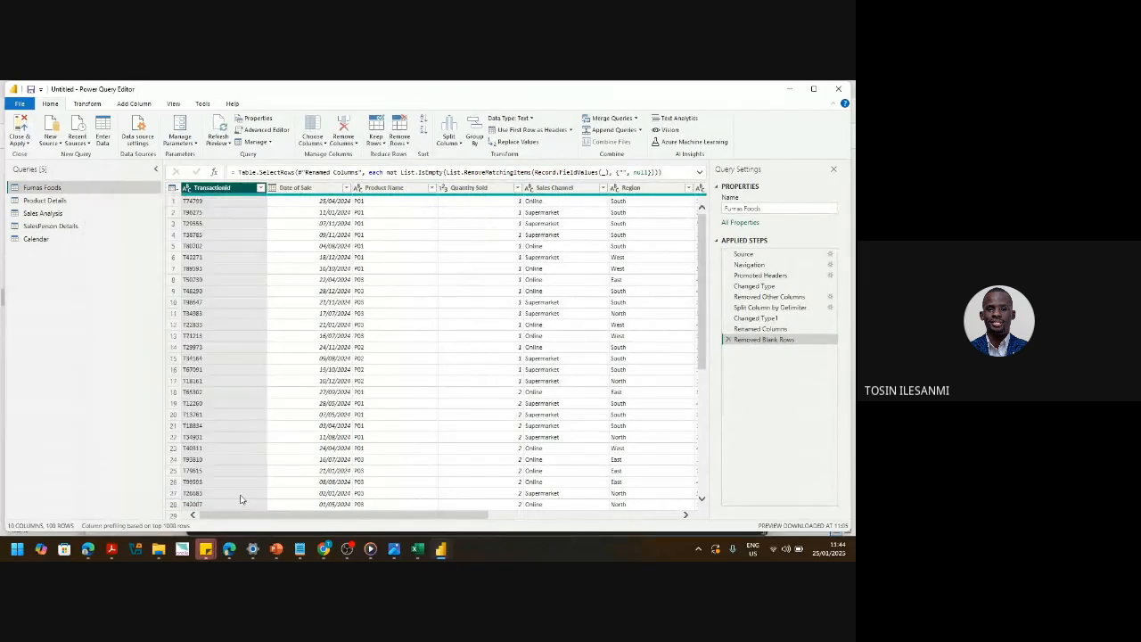
left_click(43, 213)
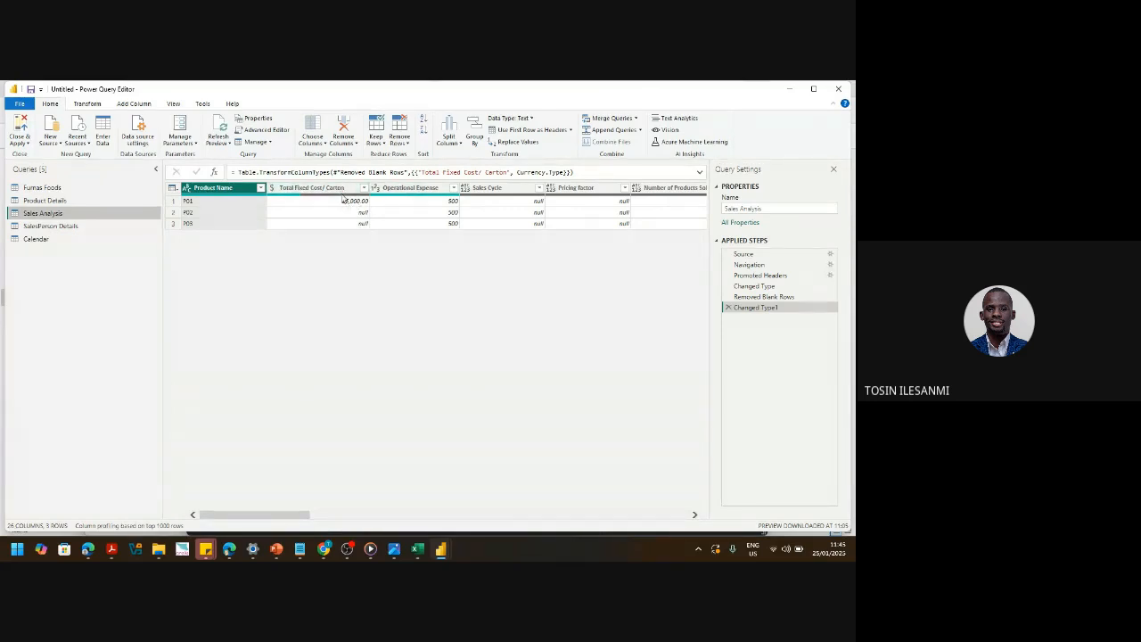
mouse_move(341, 195)
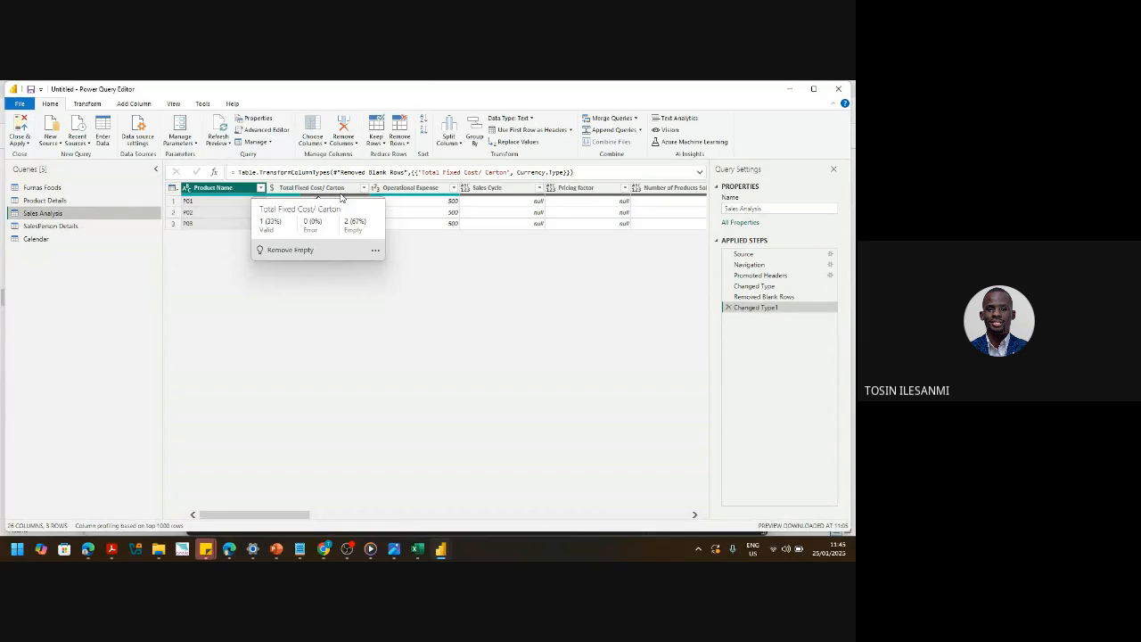
left_click(33, 188)
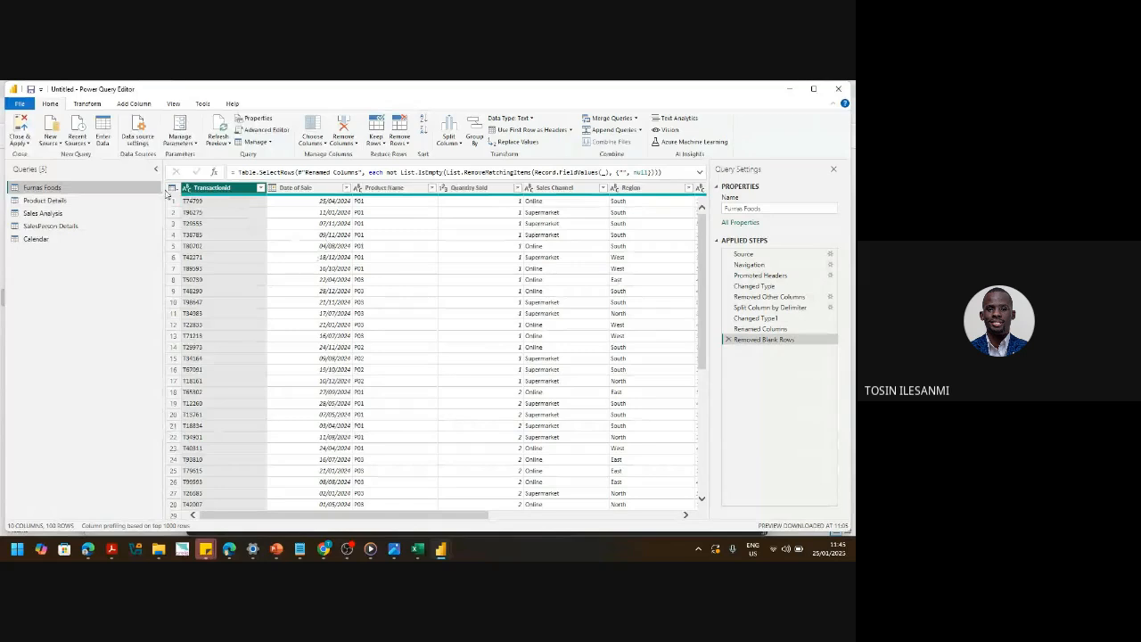
- Rename the Furnas Foods query in the Queries pane to 'Sales Records', then dismiss its context menu
double_click(60, 189)
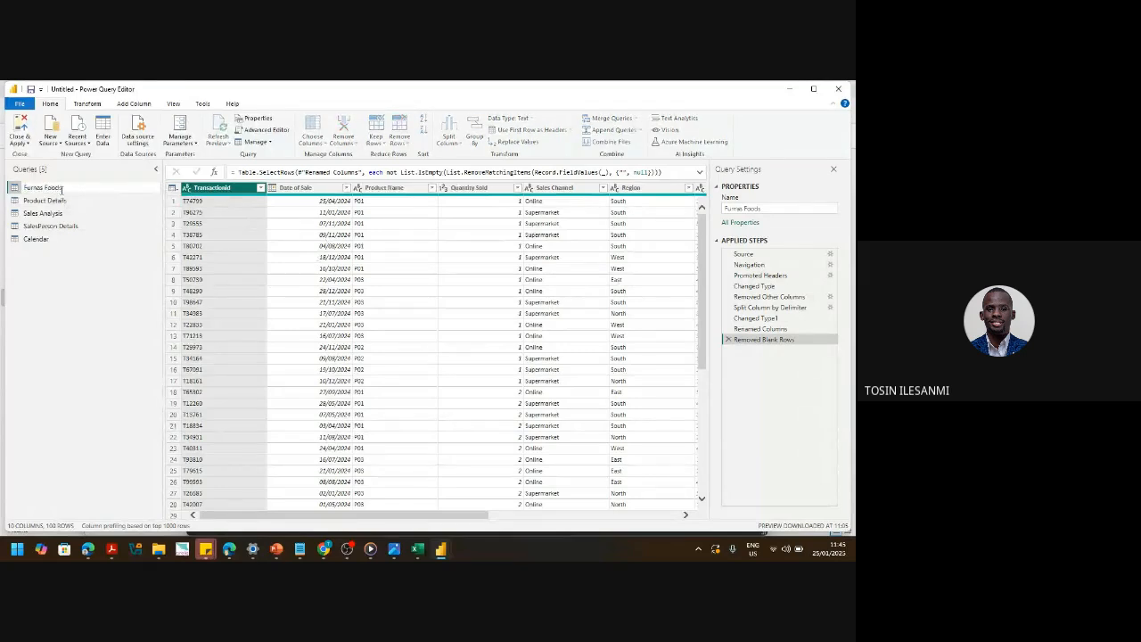
type("Sale")
key("Return")
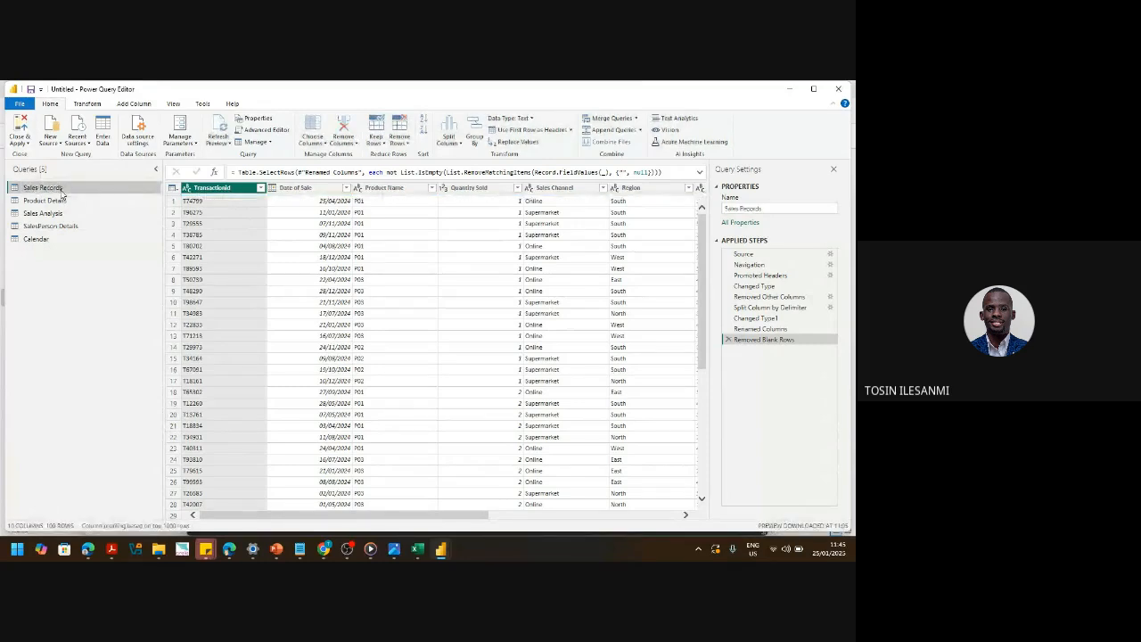
right_click(63, 191)
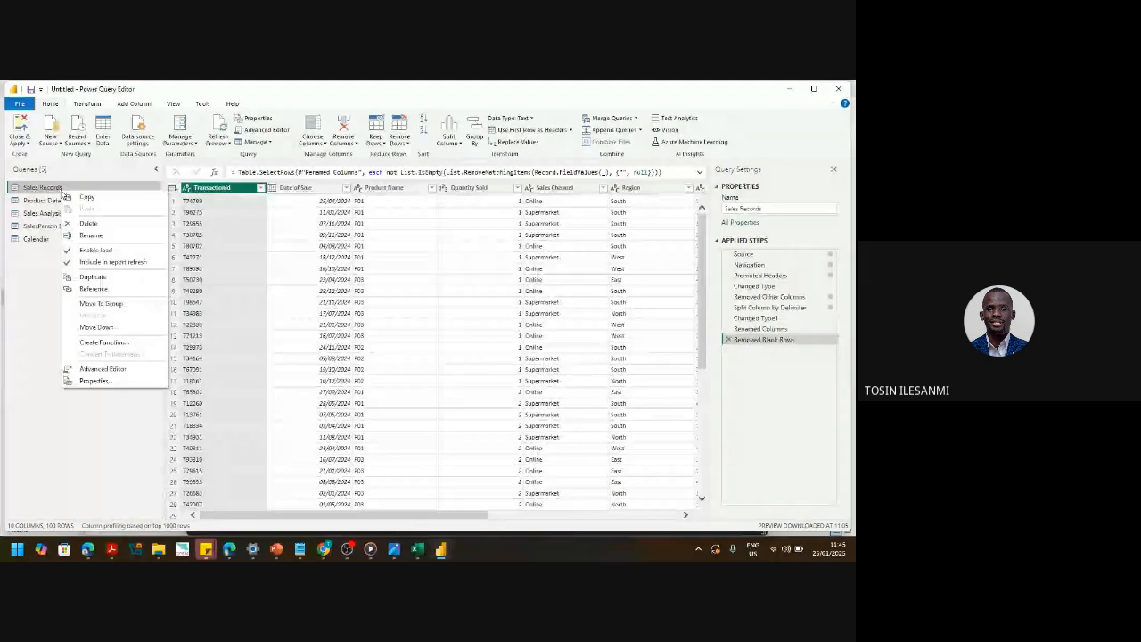
left_click(39, 278)
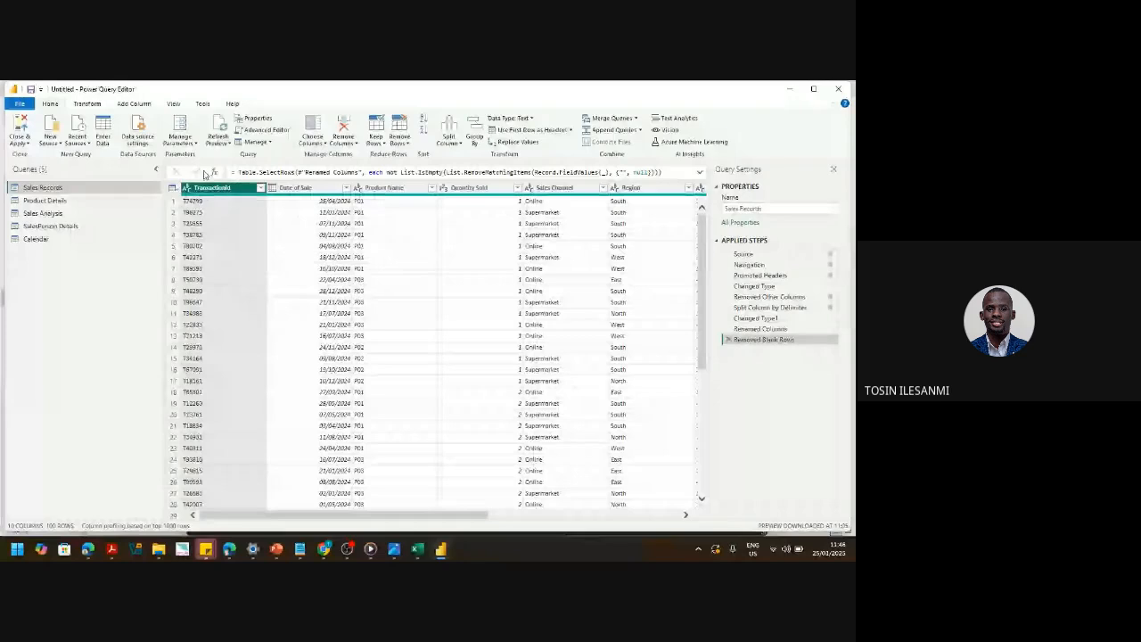
- Turn on Column distribution and Column profile for the Sales Records query
left_click(174, 104)
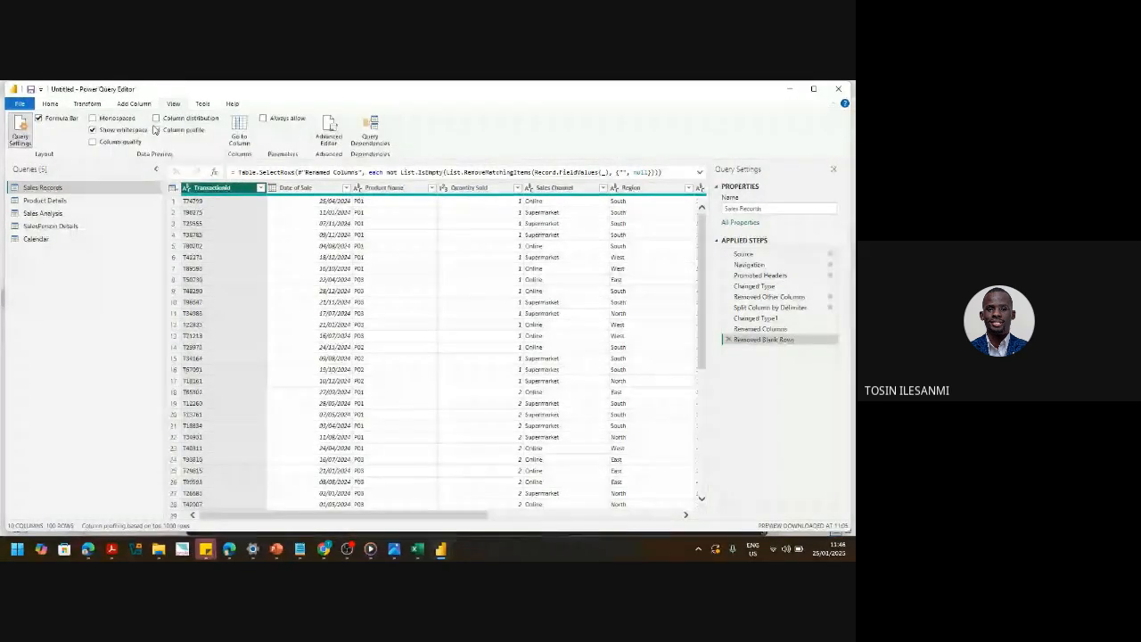
left_click(156, 119)
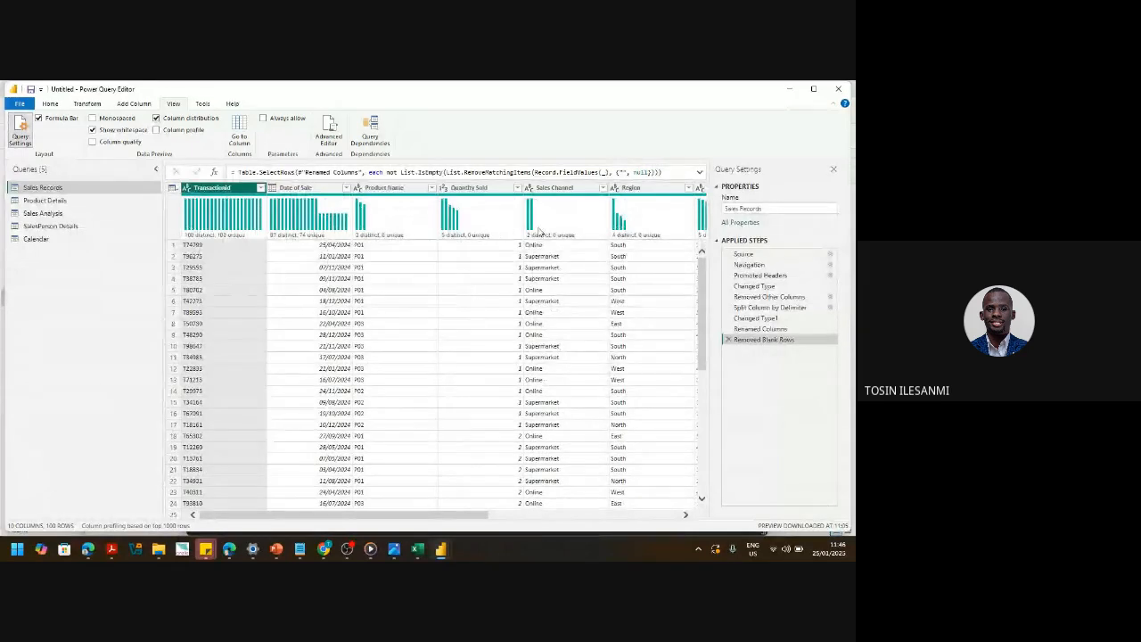
mouse_move(534, 227)
left_click(157, 130)
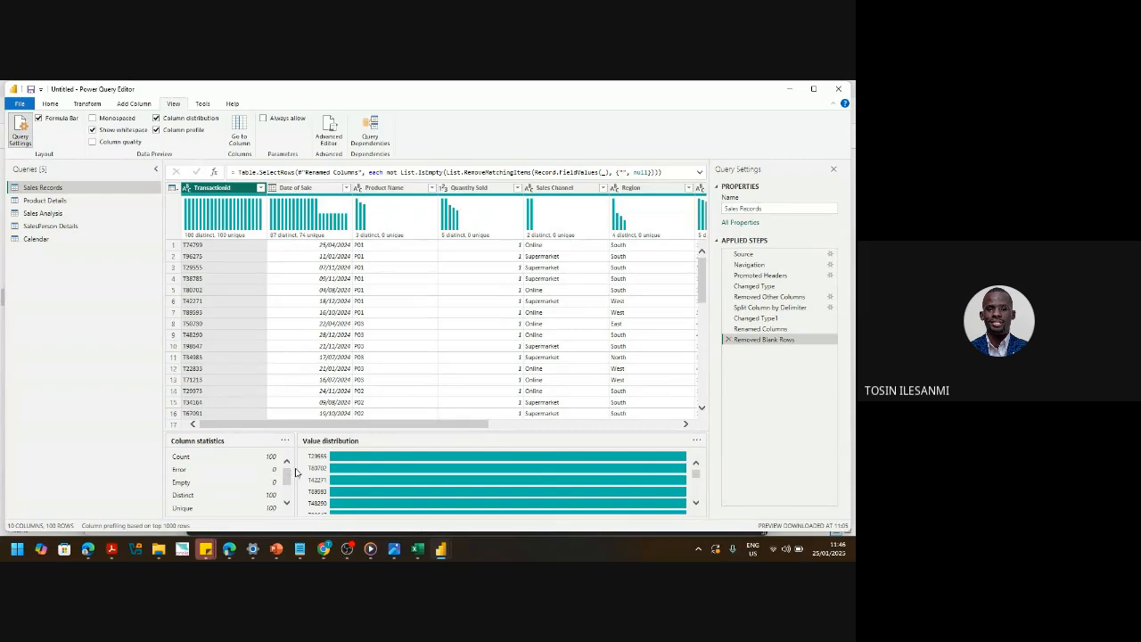
- Switch Column profile and Column distribution back off
mouse_move(287, 482)
left_mouse_down()
mouse_move(288, 499)
mouse_move(287, 478)
left_mouse_up()
left_click(156, 129)
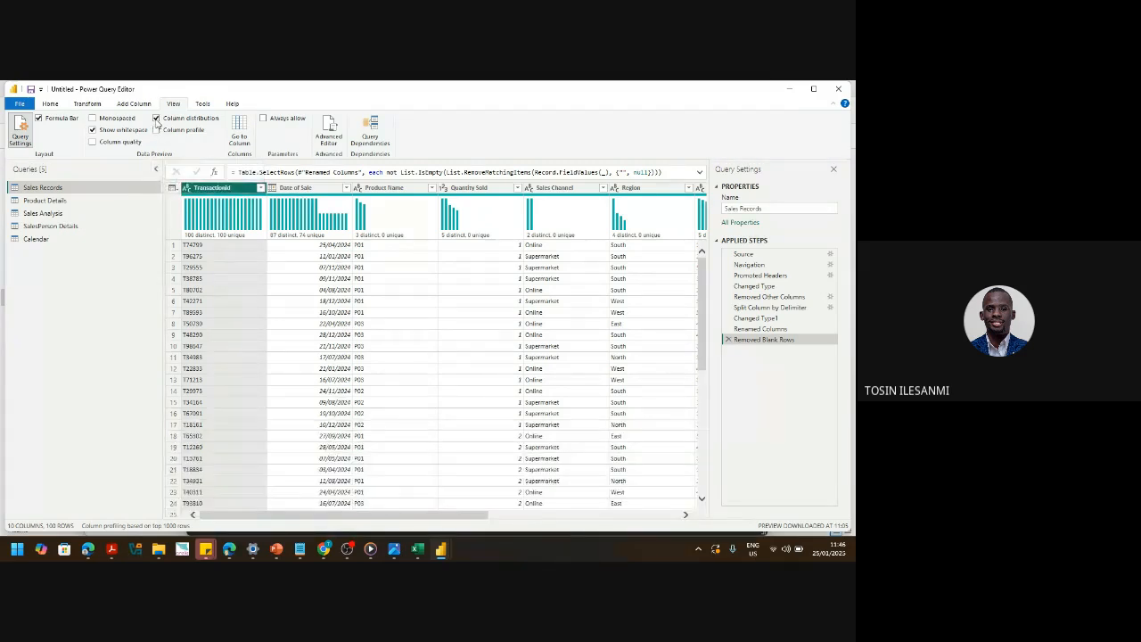
left_click(156, 118)
- Close & Apply the queries to load all five tables, then go to Model view
left_click(46, 104)
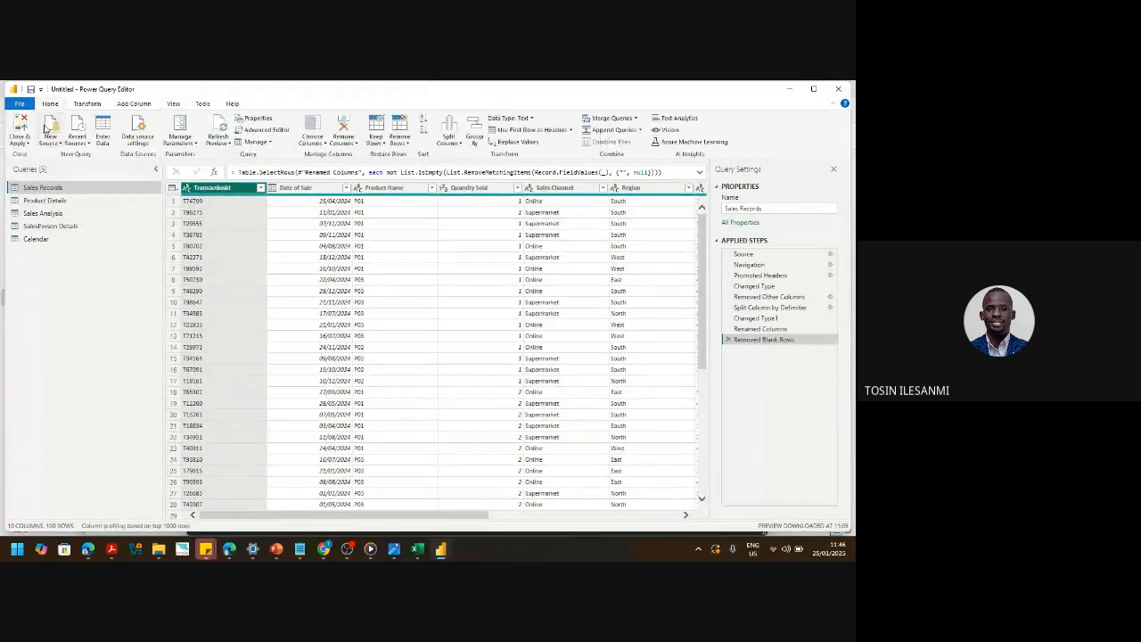
left_click(18, 142)
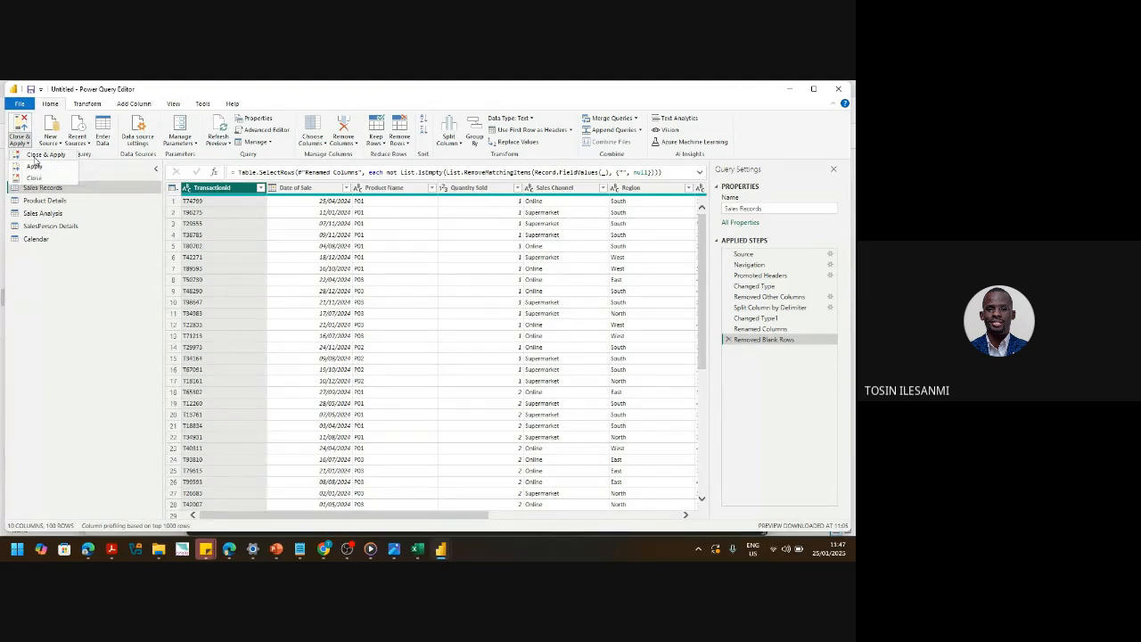
left_click(35, 156)
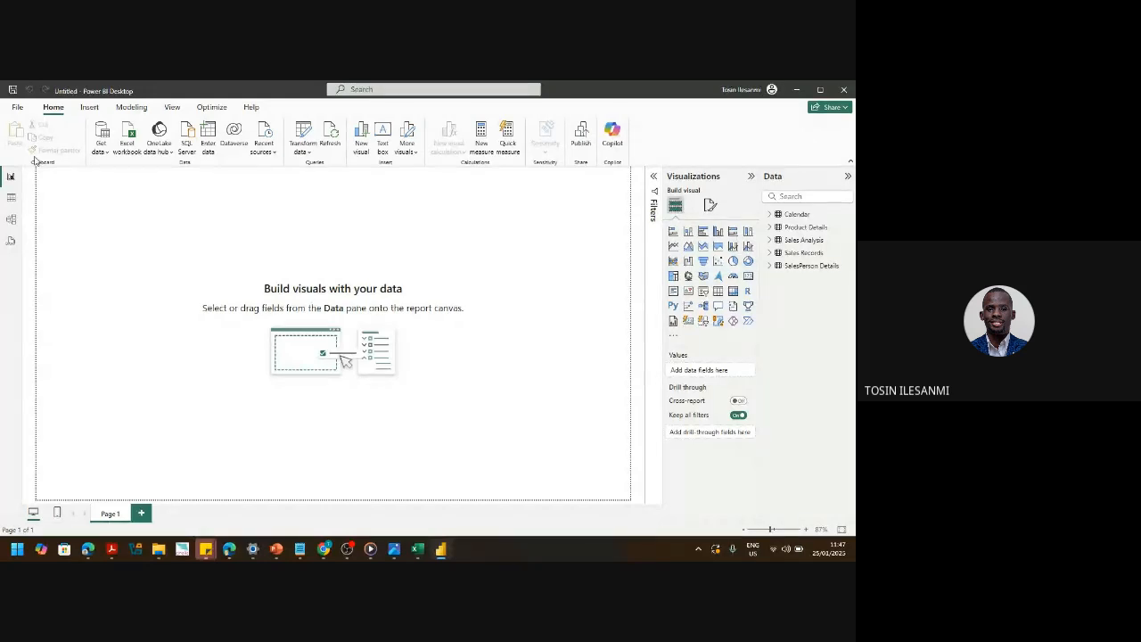
left_click(7, 220)
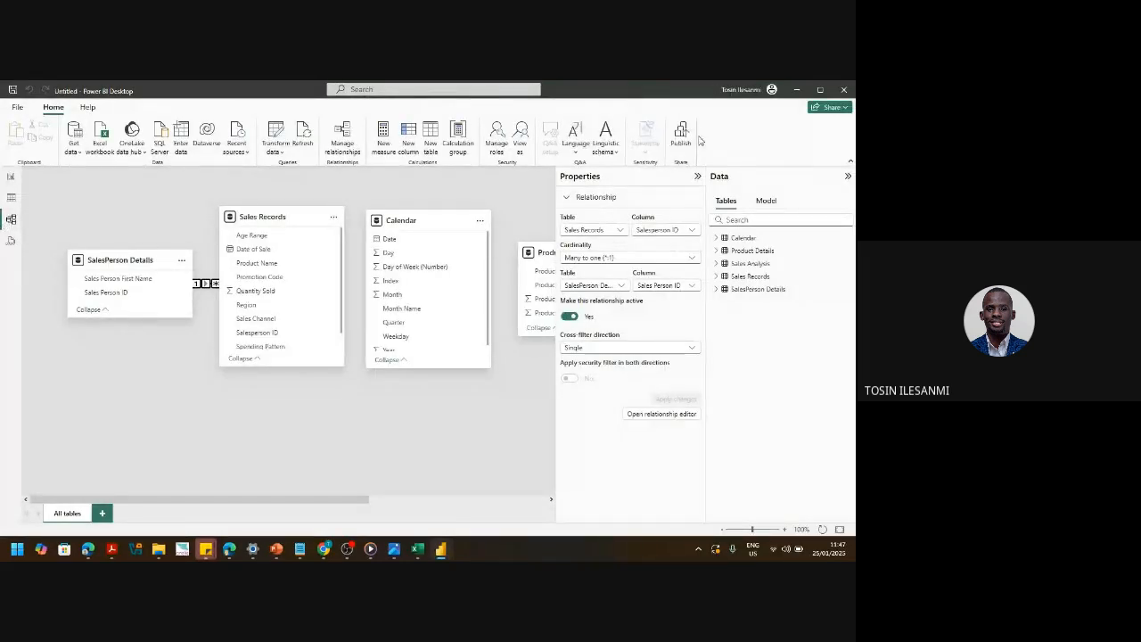
- Collapse the Properties pane and drop Product Details and SalesPerson Details below the other tables
left_click(698, 178)
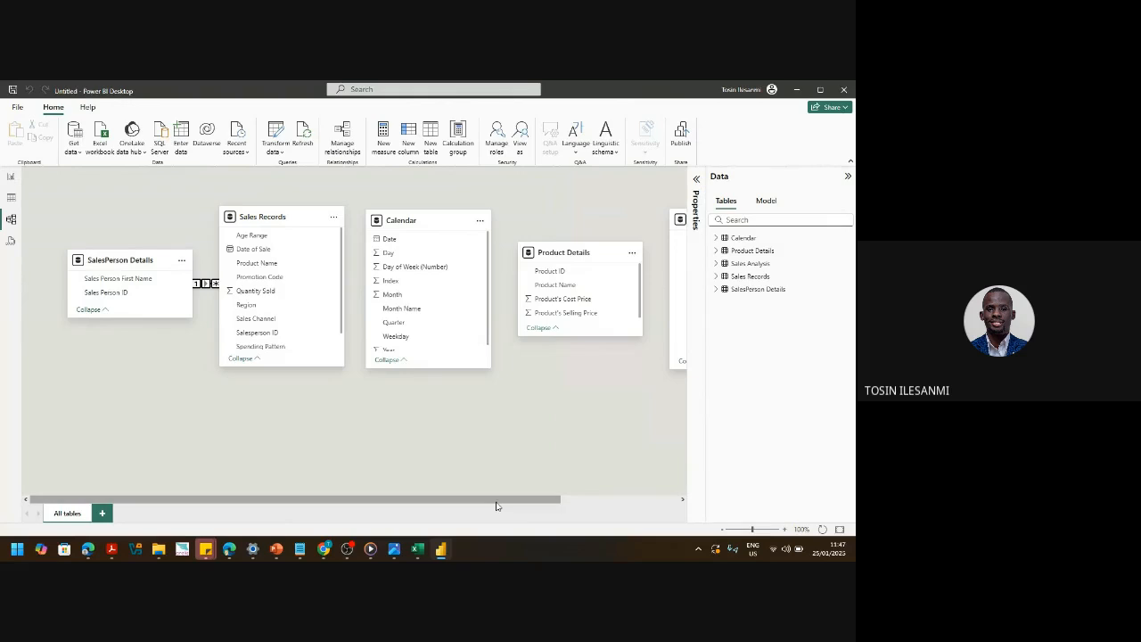
left_click_drag(497, 505, 523, 505)
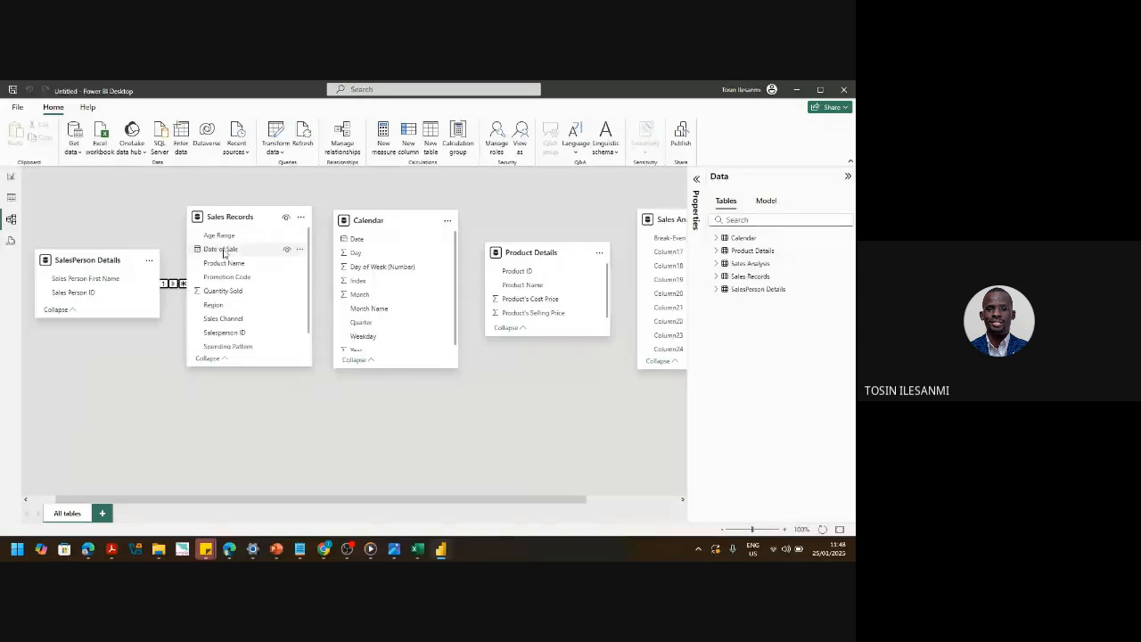
left_click_drag(232, 219, 261, 217)
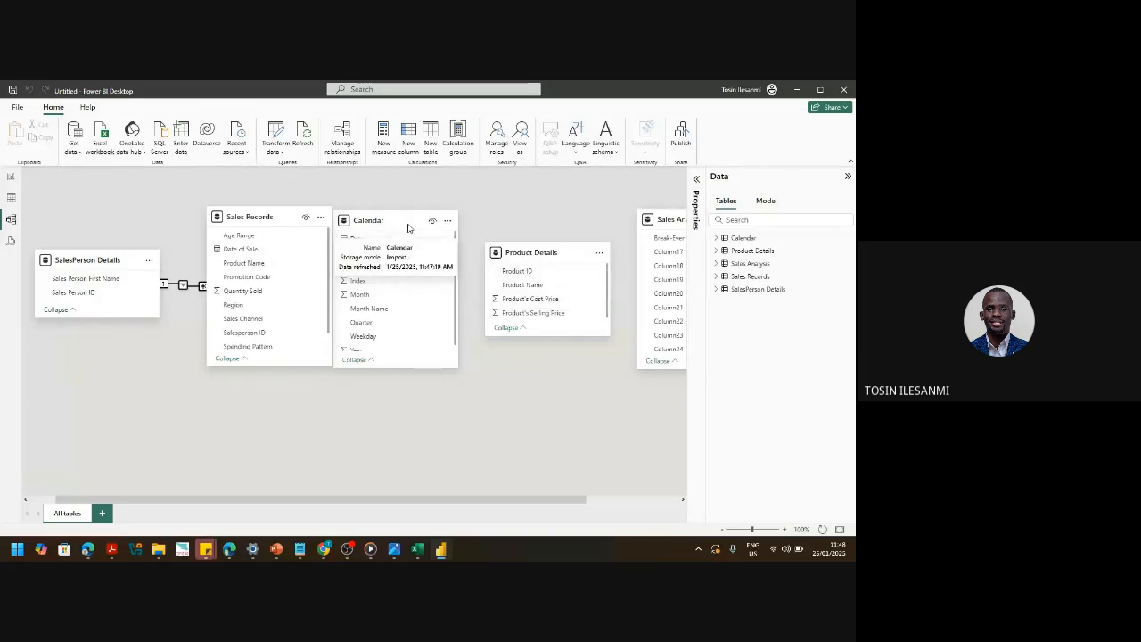
left_click_drag(408, 229, 416, 230)
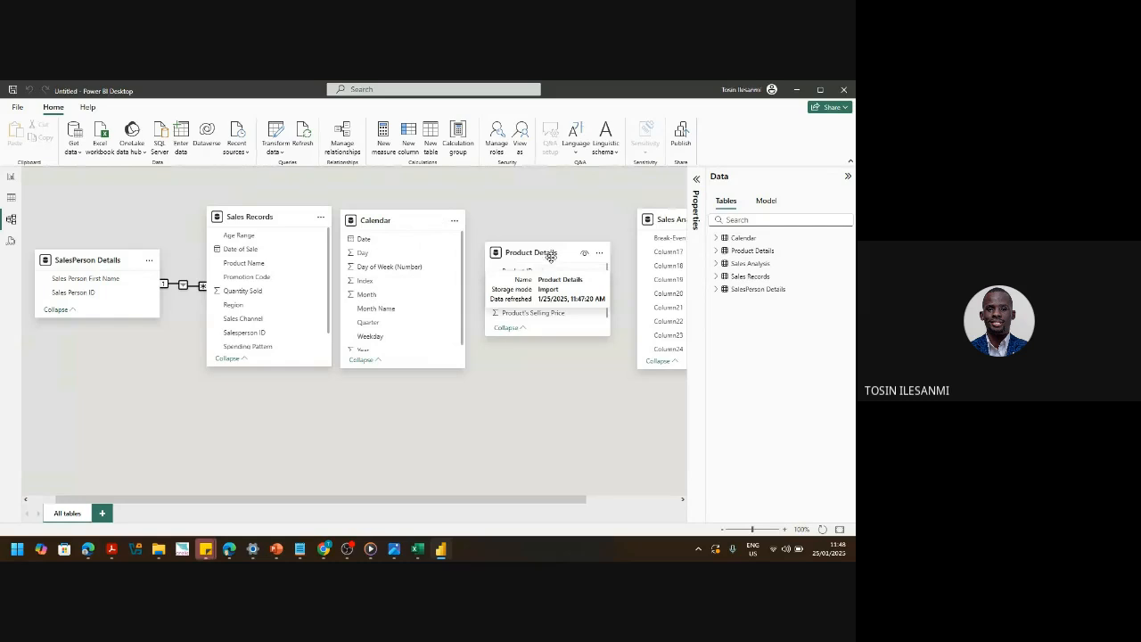
left_click_drag(550, 260, 549, 410)
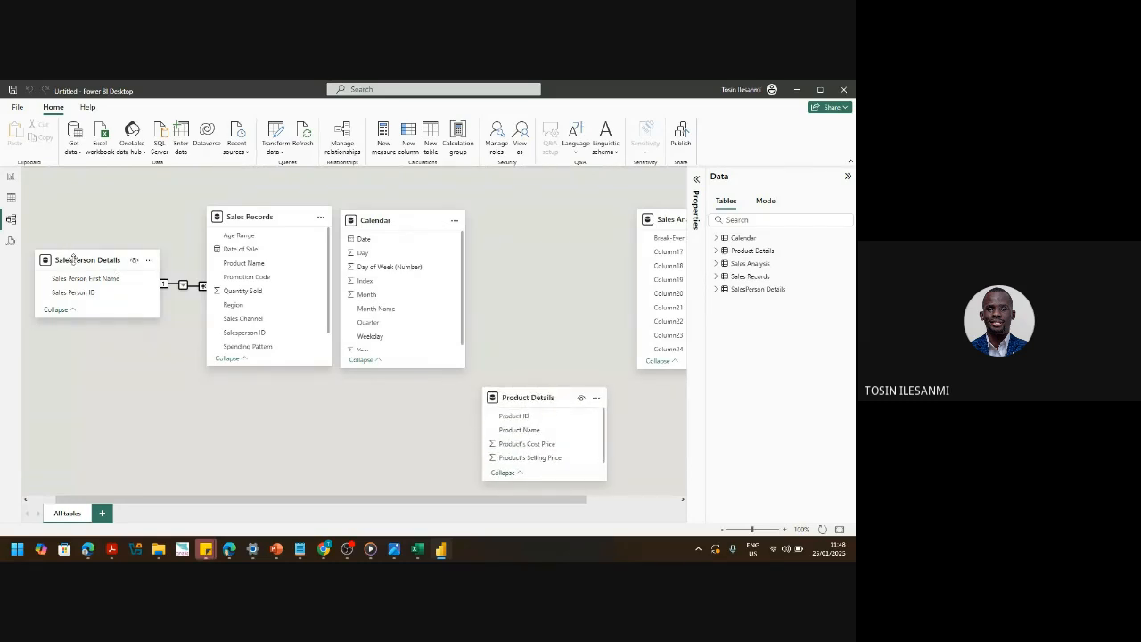
left_click_drag(80, 285, 122, 481)
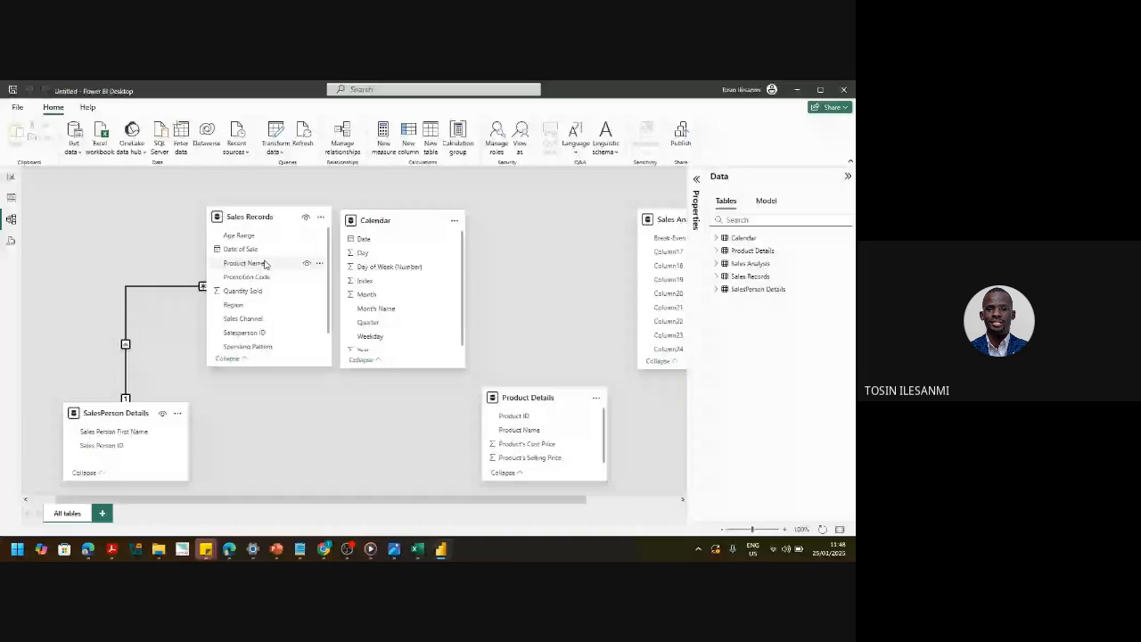
left_click(126, 345)
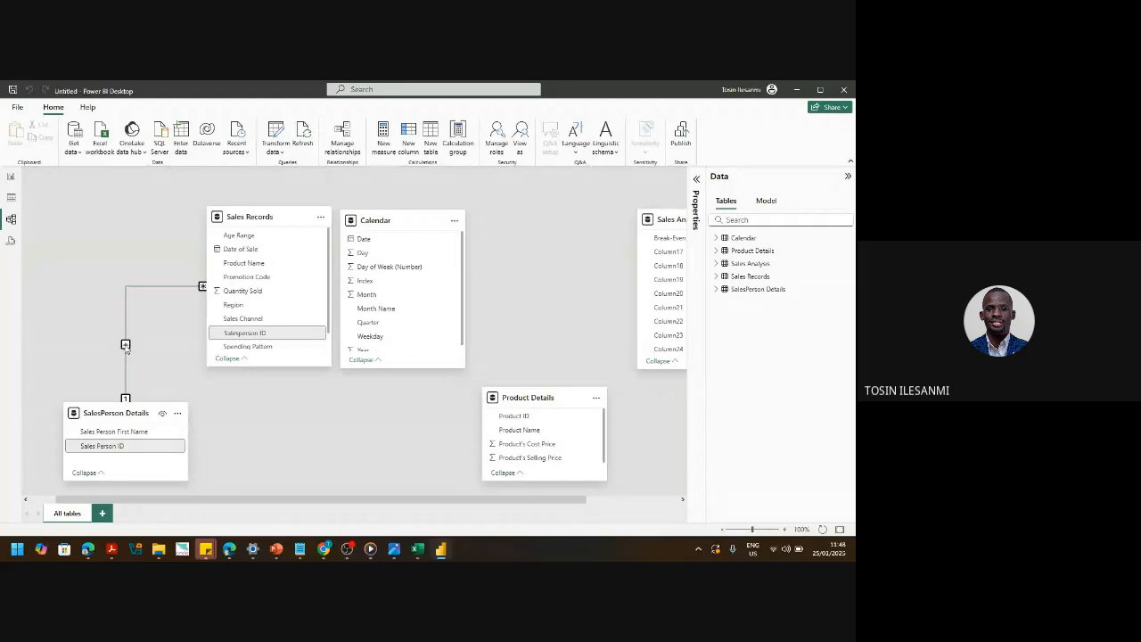
left_click(145, 370)
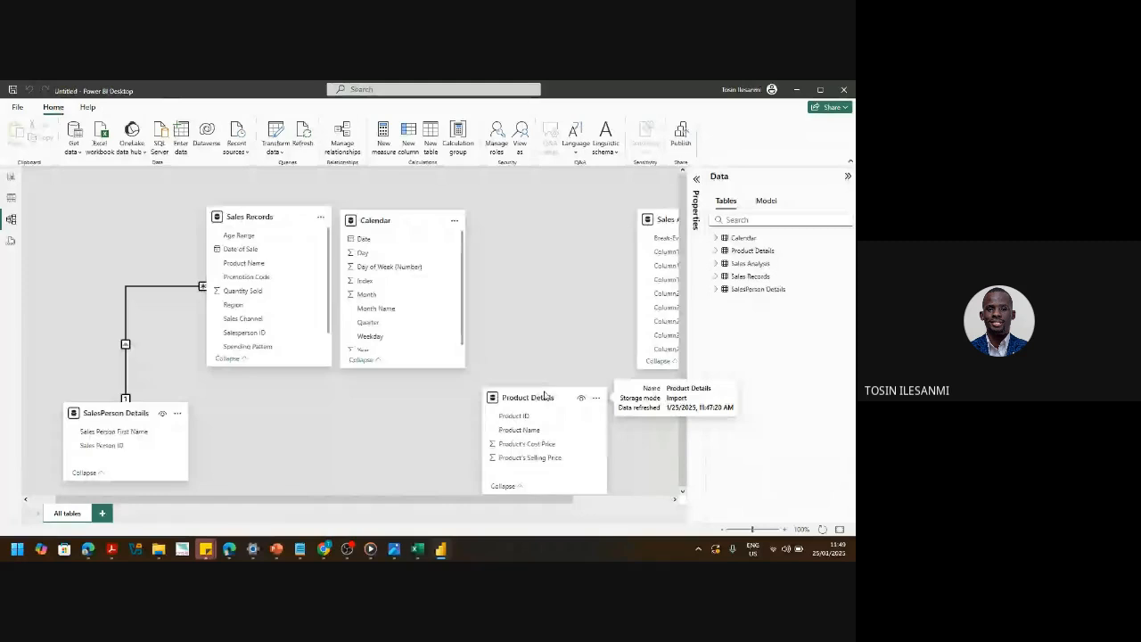
- Move Calendar right and Product Details left, then drag Product ID onto Sales Records' Product Name
left_click(545, 396)
left_click_drag(410, 214, 571, 210)
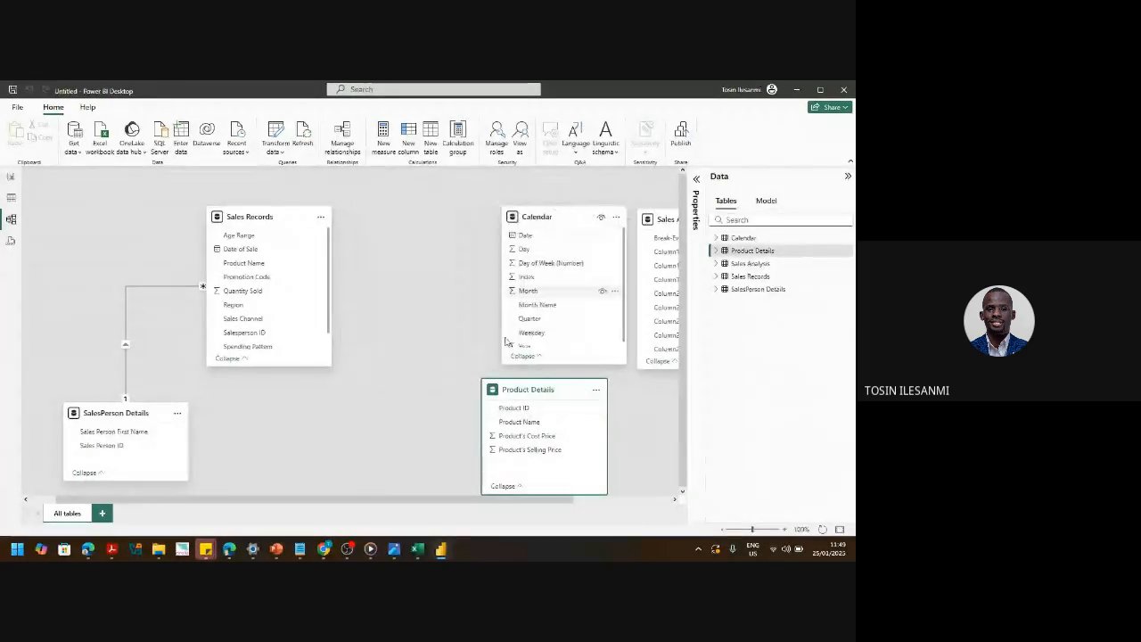
left_click_drag(510, 398, 370, 395)
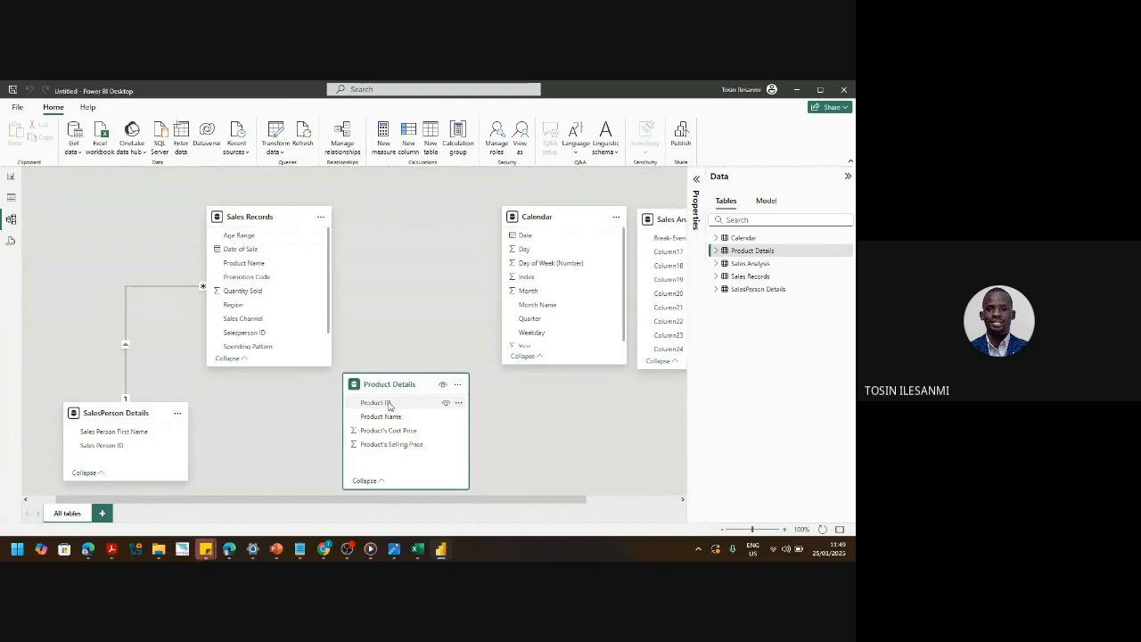
left_click_drag(389, 404, 274, 266)
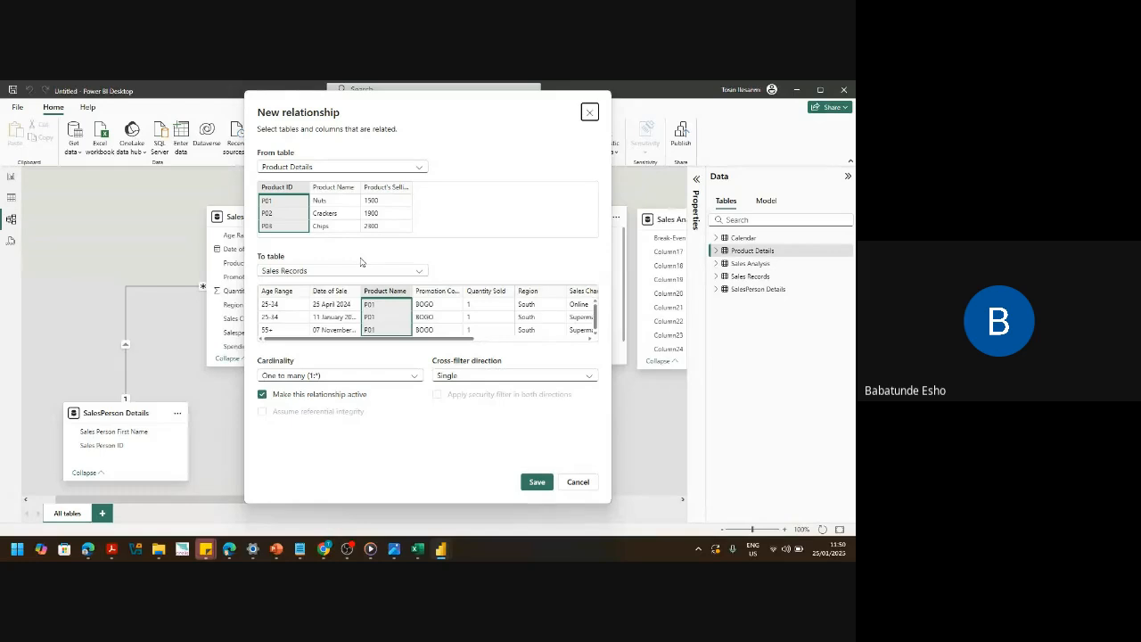
- Cancel the Product ID relationship and switch to the Page 1 report canvas
left_click(578, 483)
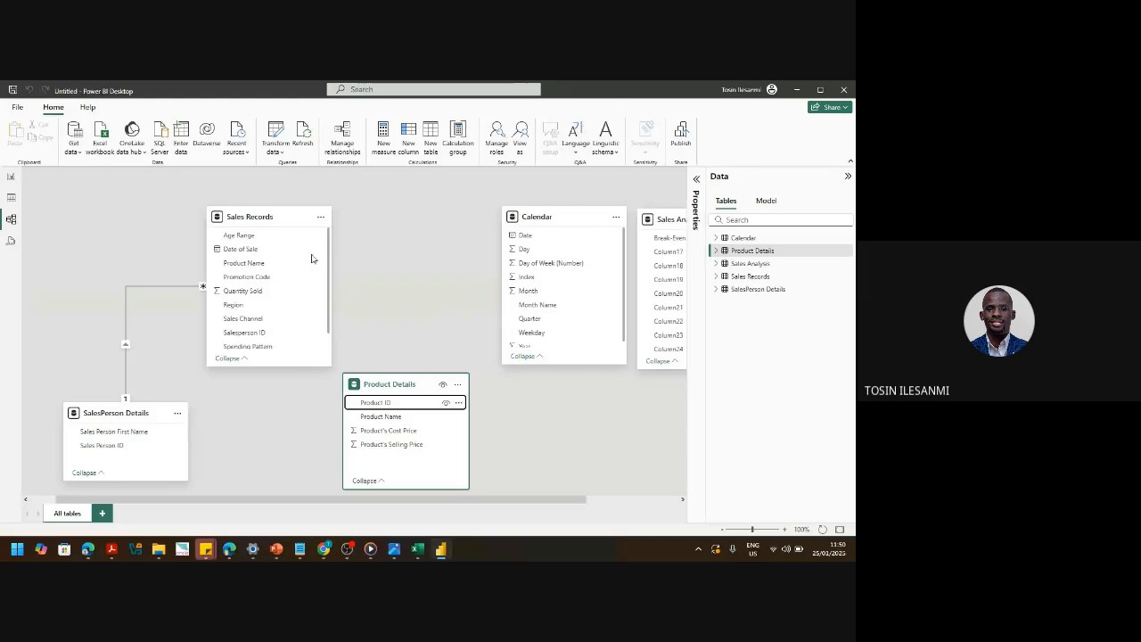
left_click(13, 179)
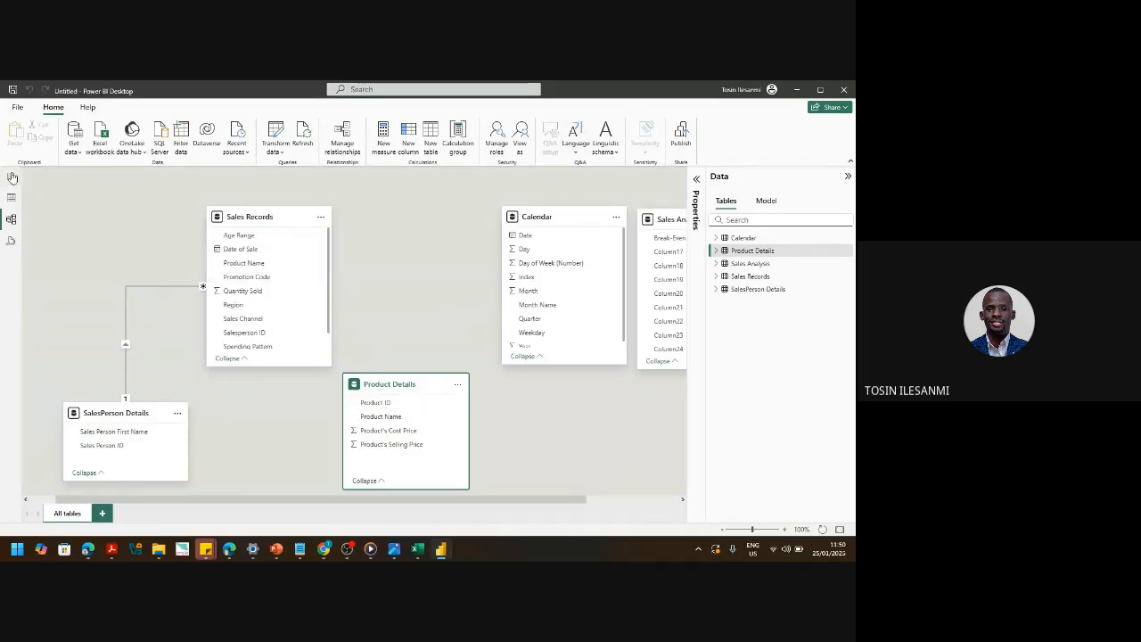
- Back in Model view, nudge Sales Records, SalesPerson Details and Product Details, and lengthen Sales Records
left_click(11, 220)
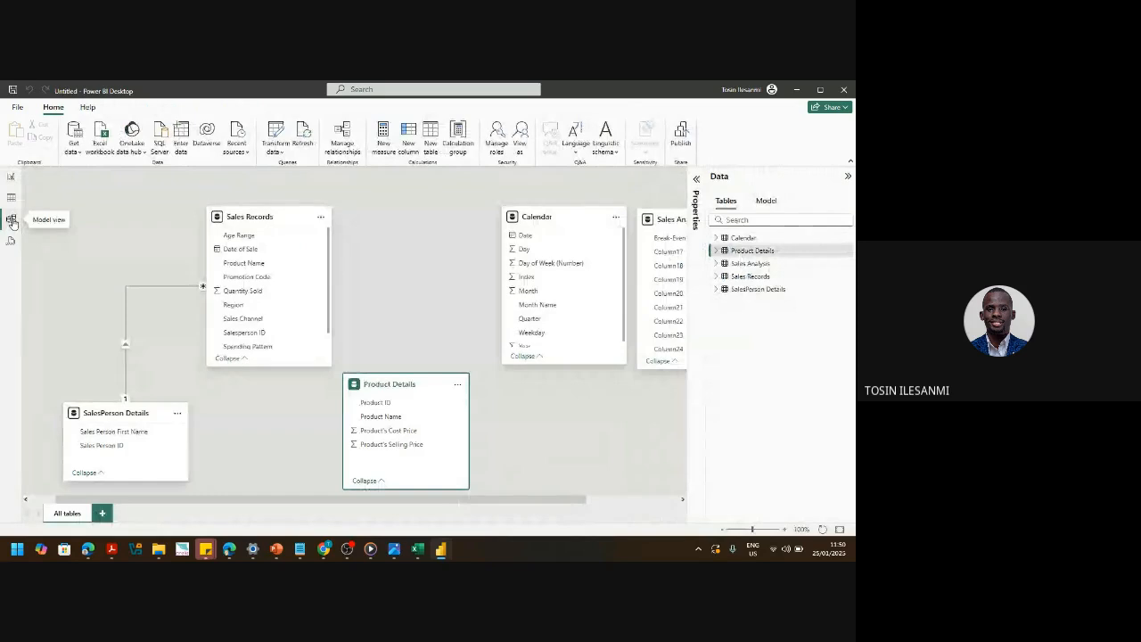
mouse_move(357, 547)
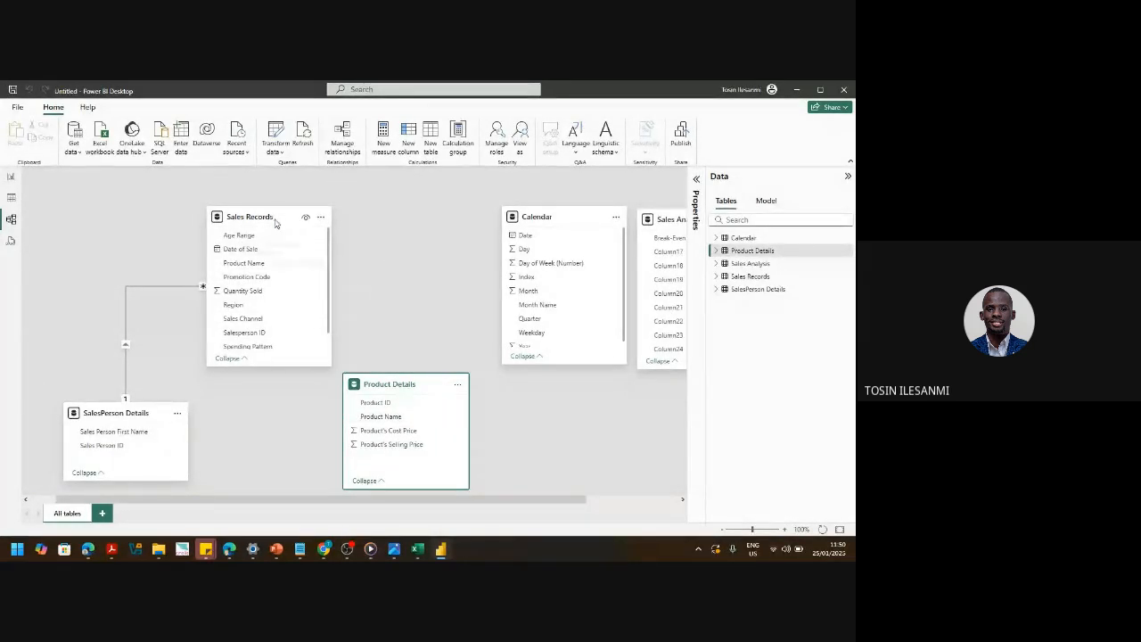
left_click_drag(276, 223, 260, 222)
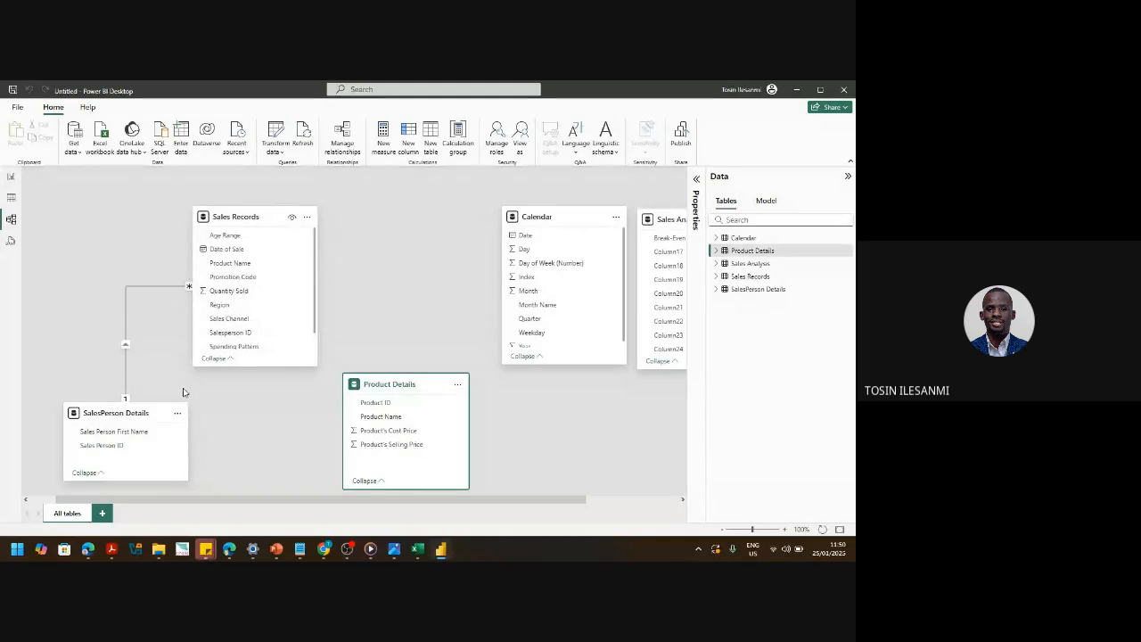
left_click_drag(145, 417, 139, 412)
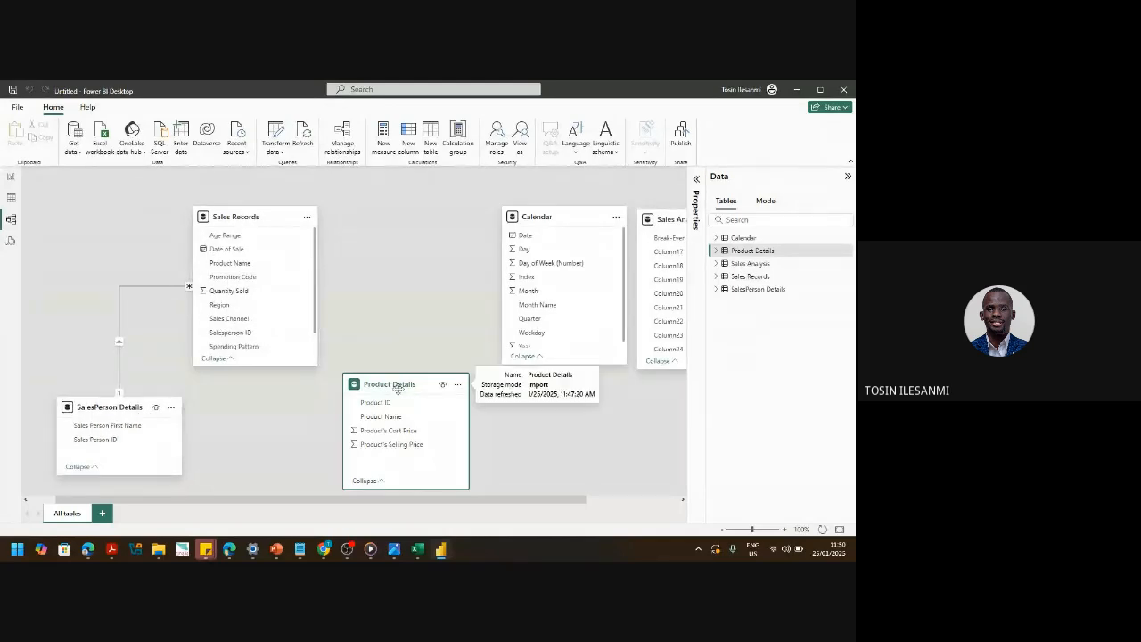
left_click_drag(392, 383, 380, 389)
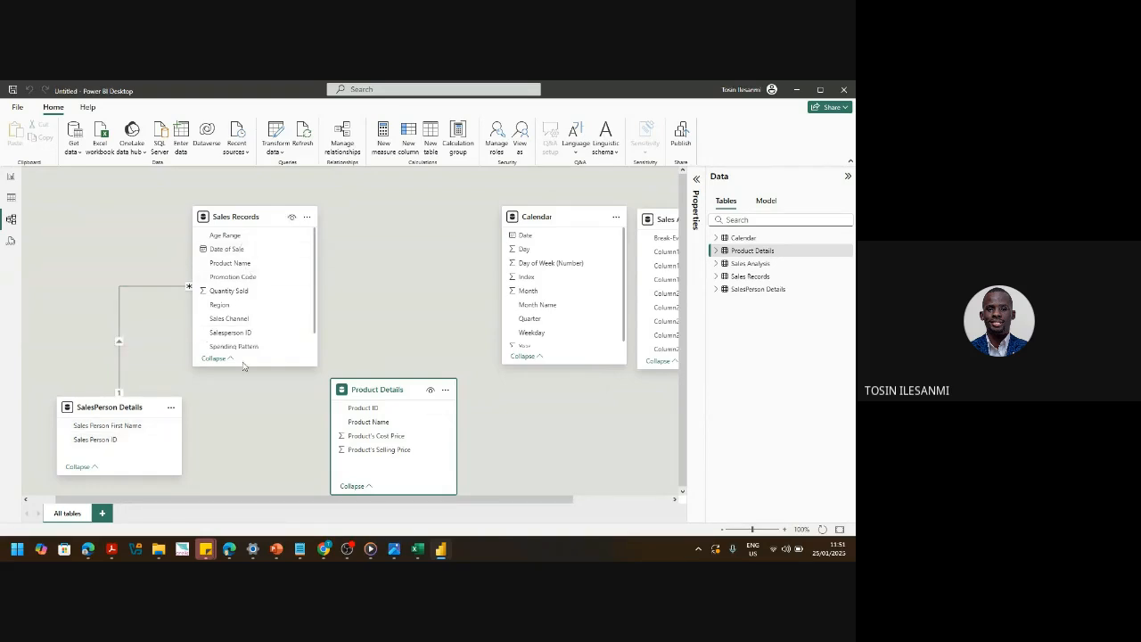
left_click_drag(246, 365, 246, 375)
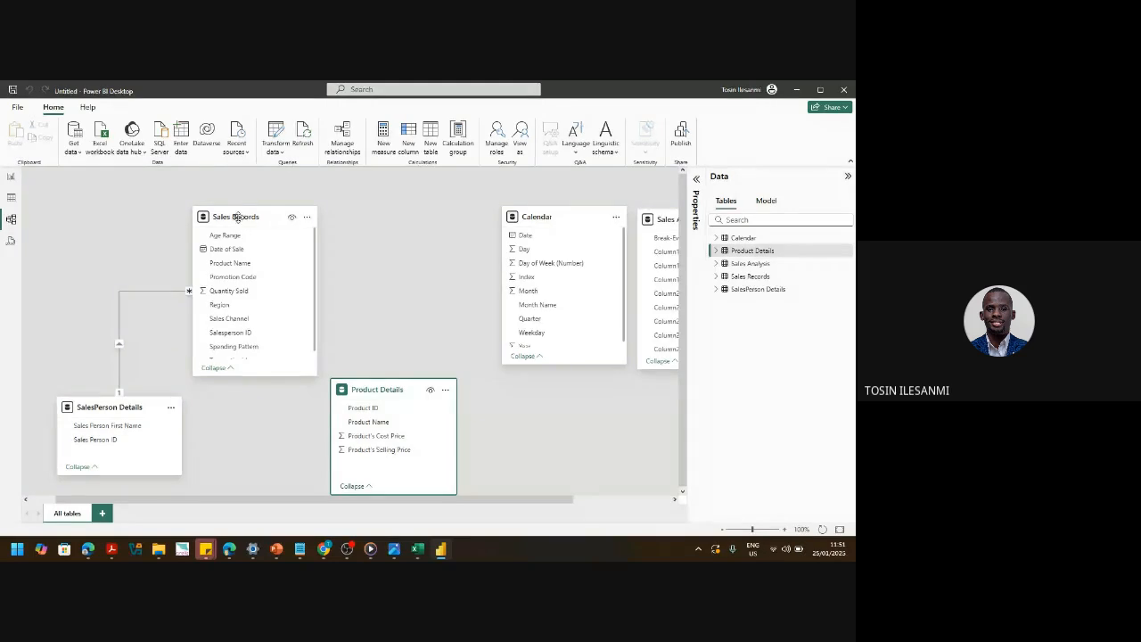
- Nudge Sales Records right and drag Product Details' Product ID onto Sales Records' Product Name
left_click_drag(246, 215, 257, 205)
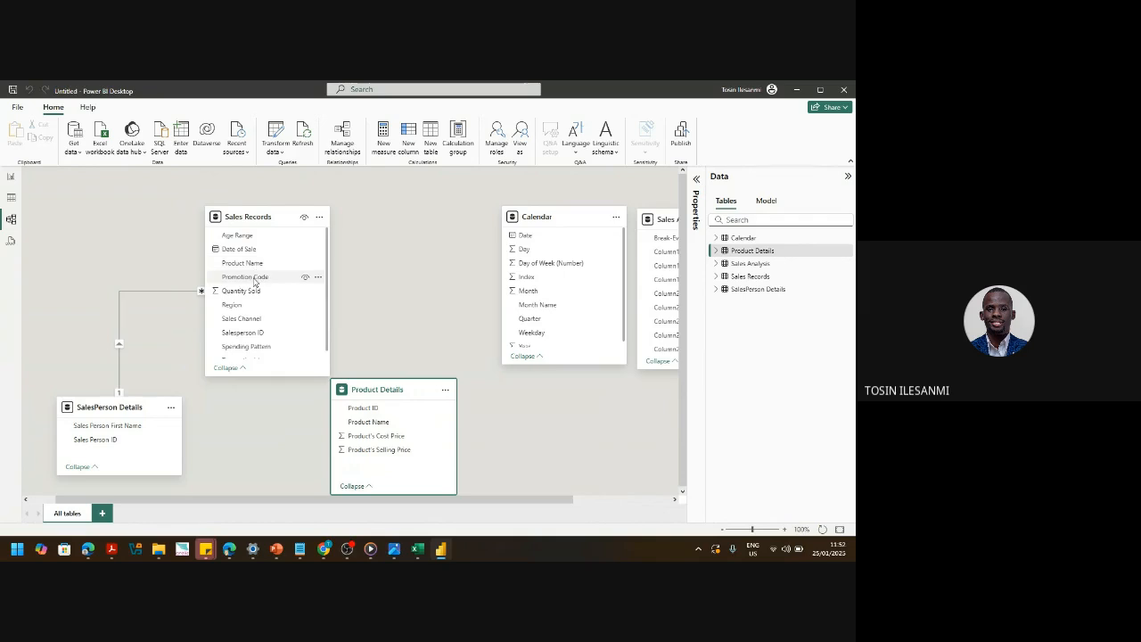
left_click(373, 414)
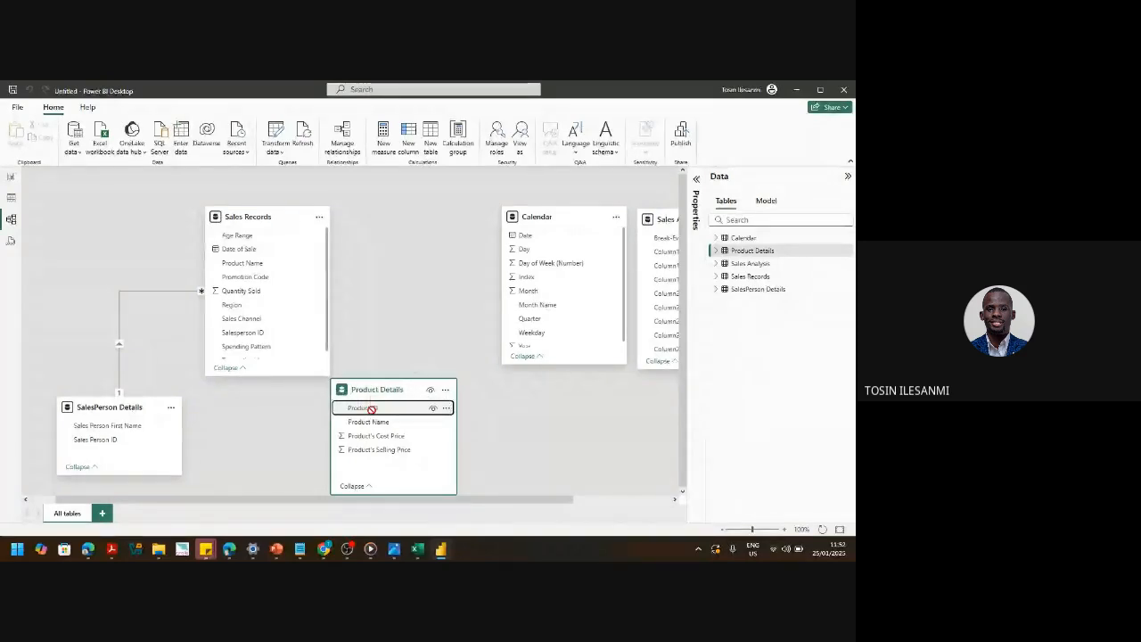
left_click_drag(372, 415, 275, 265)
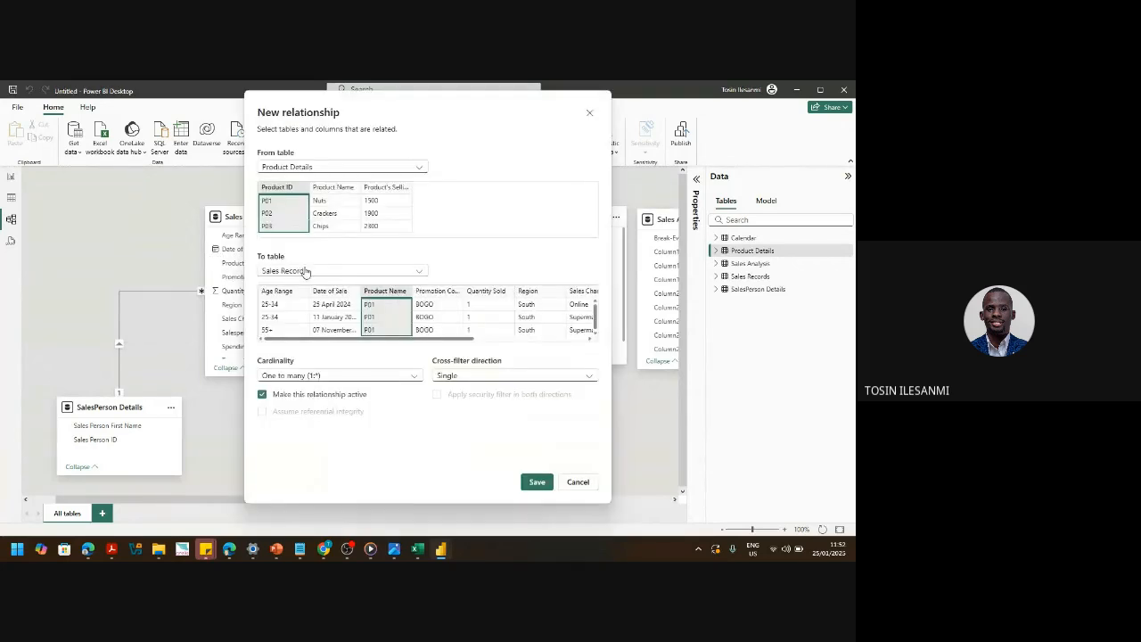
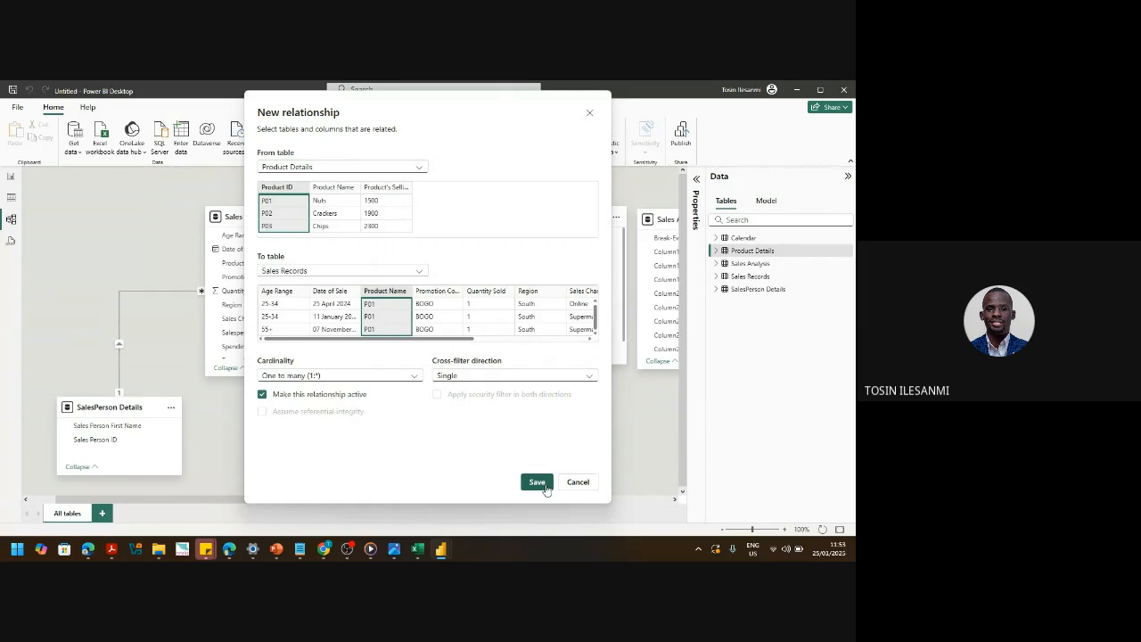
- Save the one-to-many Product ID → Product Name relationship, then tidy the Product Details and Calendar cards
left_click(545, 485)
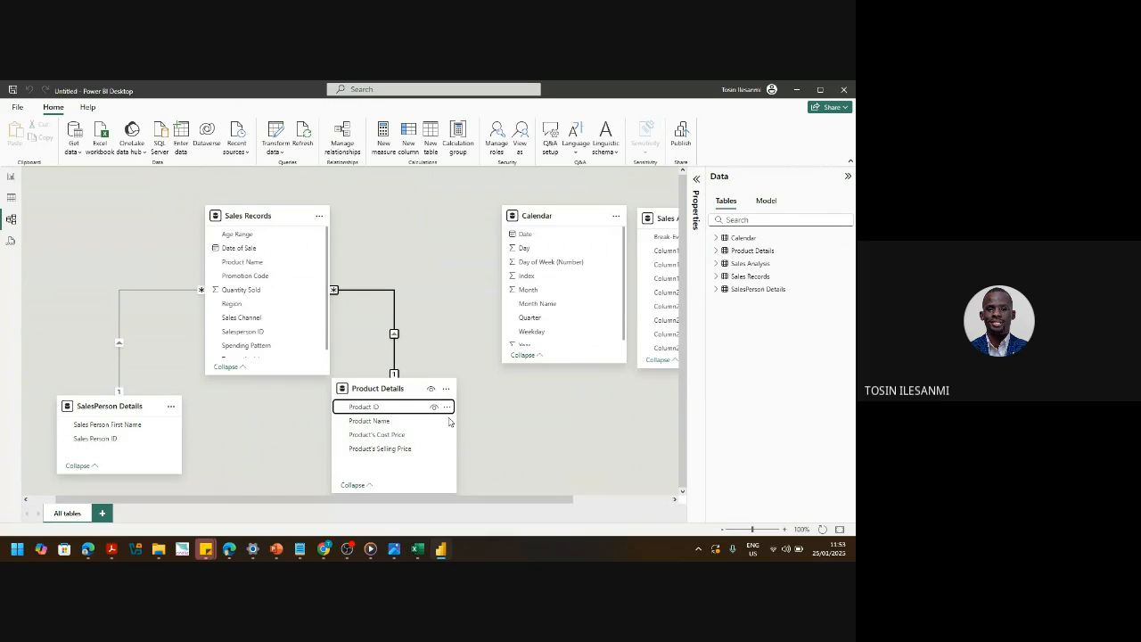
left_click_drag(380, 389, 399, 391)
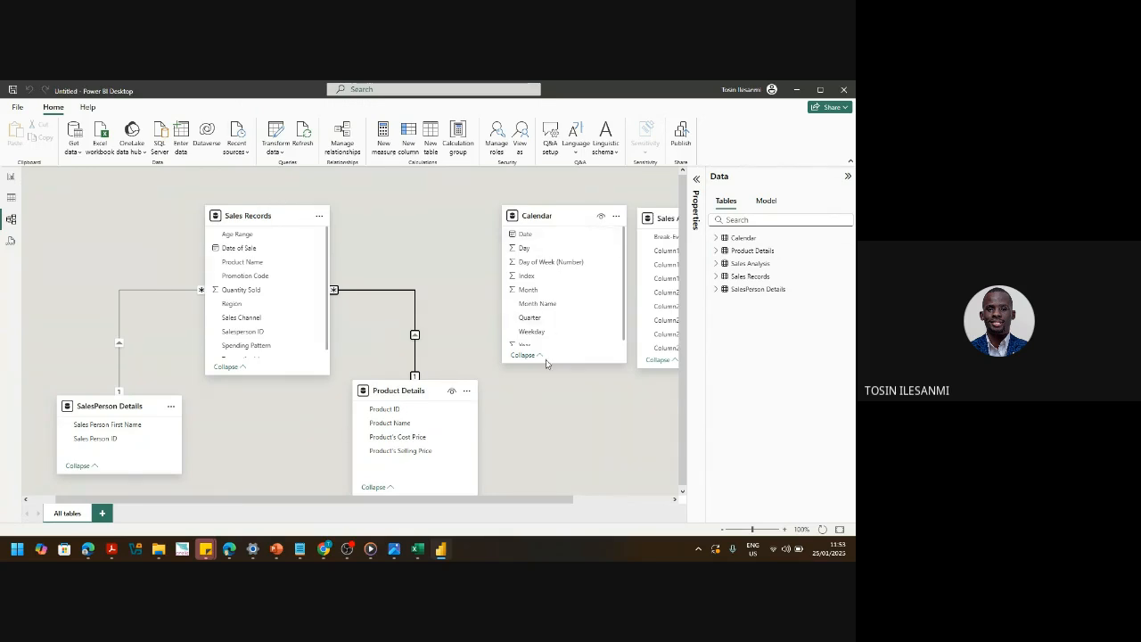
left_click_drag(544, 363, 544, 377)
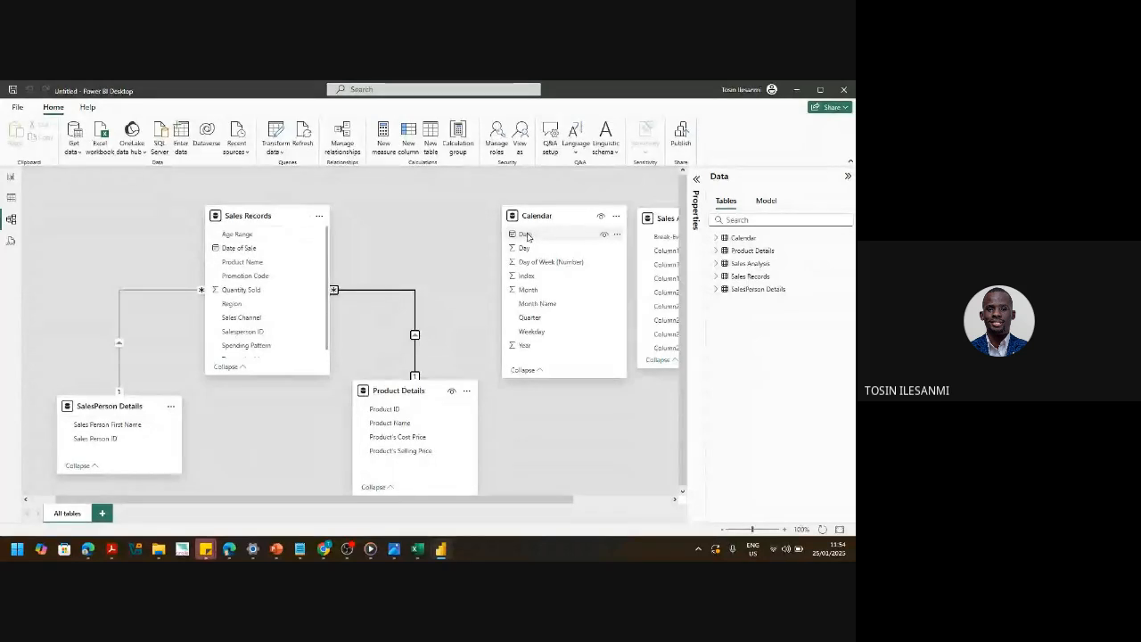
- Link Calendar's Date to Sales Records' Date of Sale as a one-to-many relationship
left_click_drag(526, 236, 273, 247)
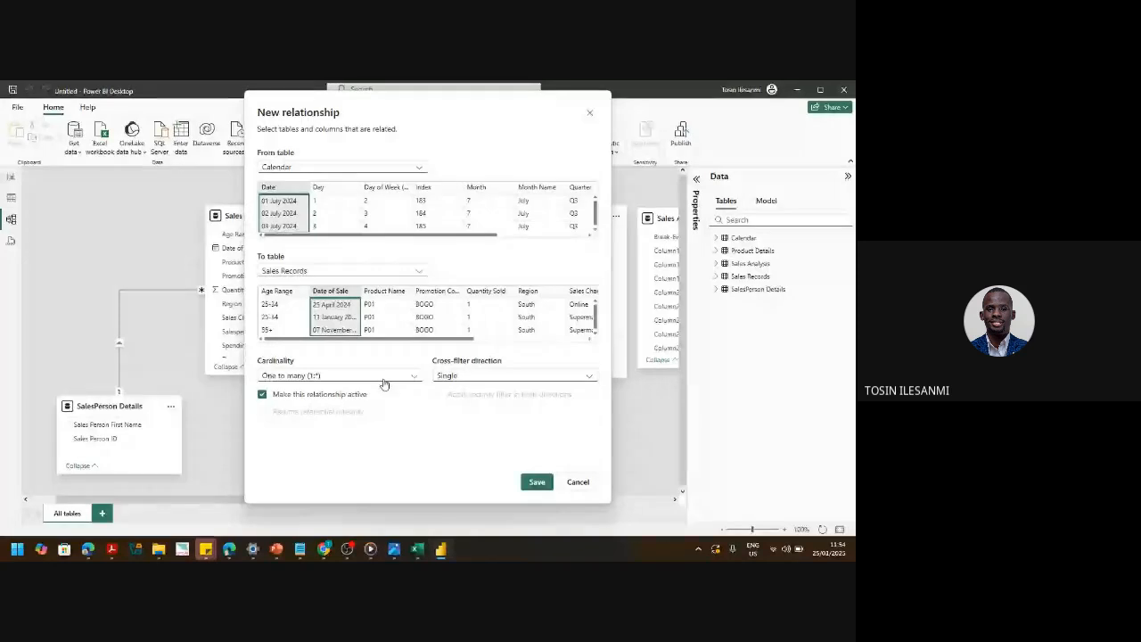
left_click(548, 479)
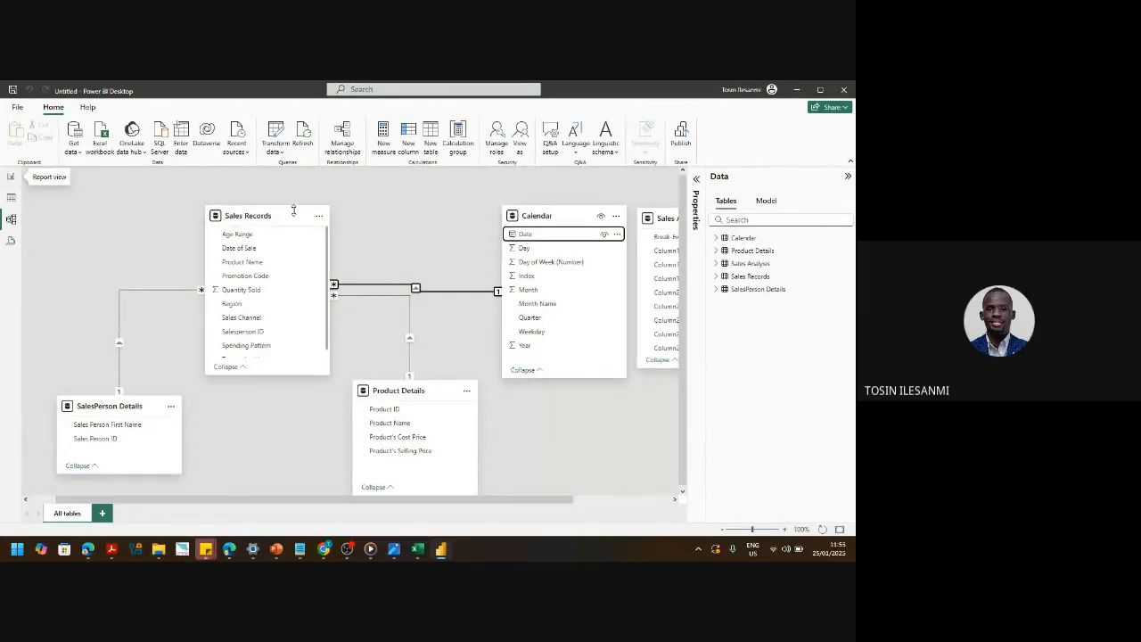
- Delete the existing Calendar–Sales Records relationship
right_click(419, 292)
left_click(486, 295)
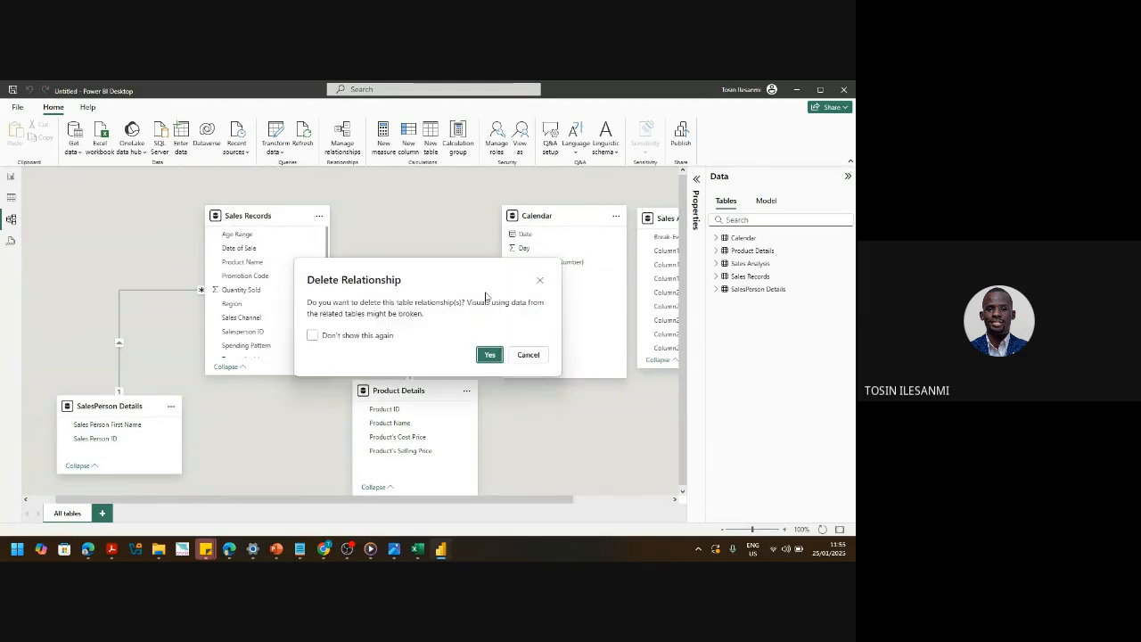
left_click(489, 354)
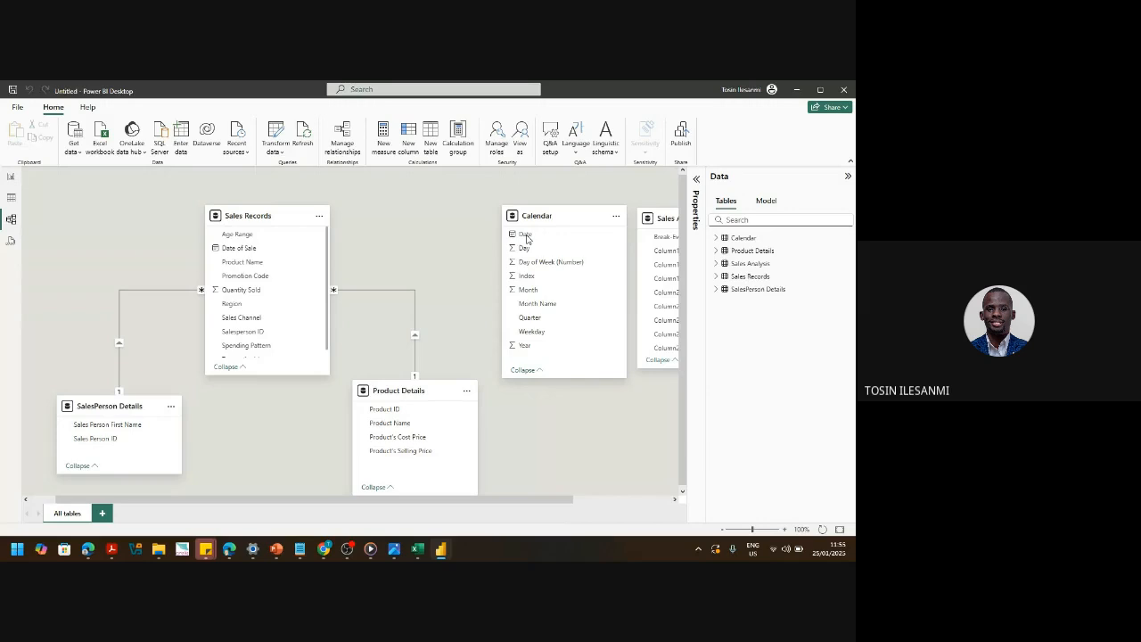
- Recreate the one-to-many link from Calendar's Date to Sales Records' Date of Sale
right_click(618, 237)
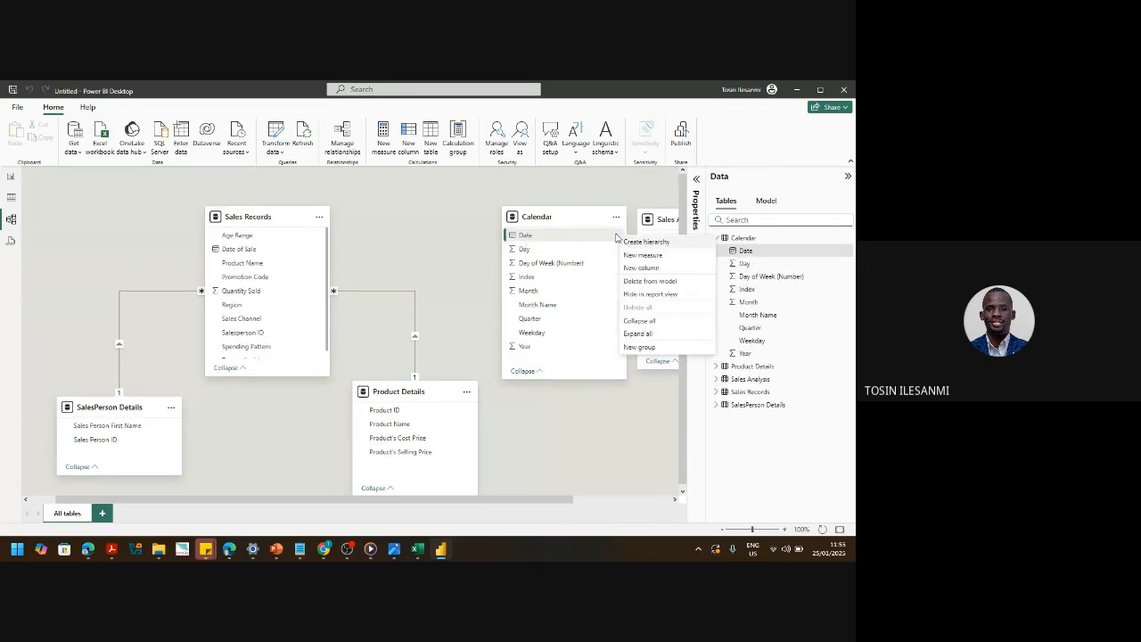
left_click(536, 237)
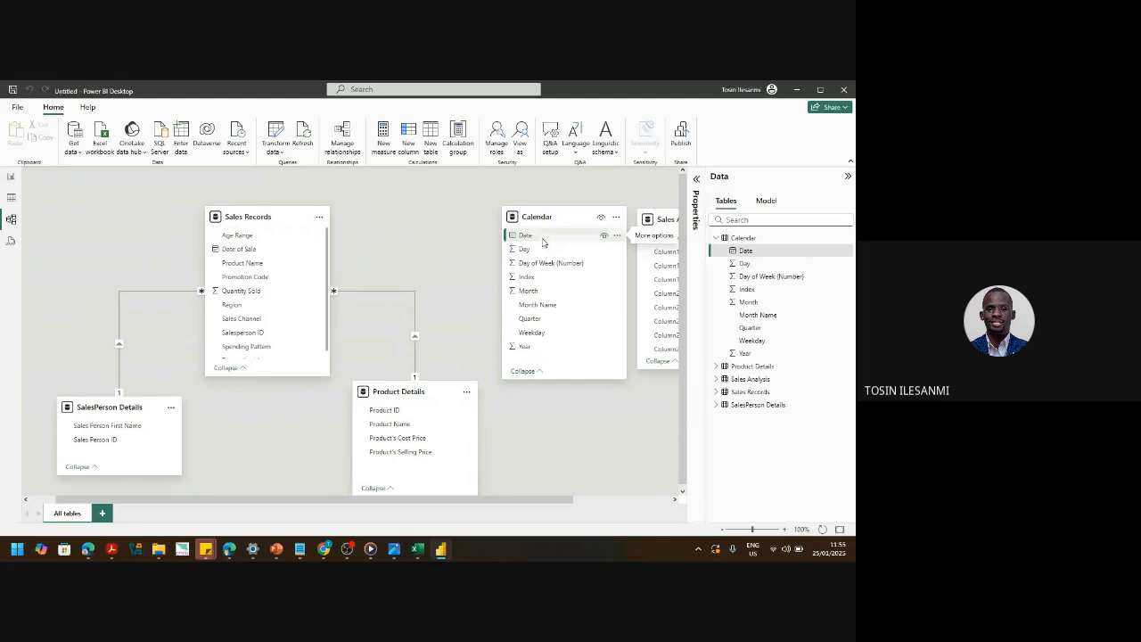
left_click_drag(542, 242, 259, 253)
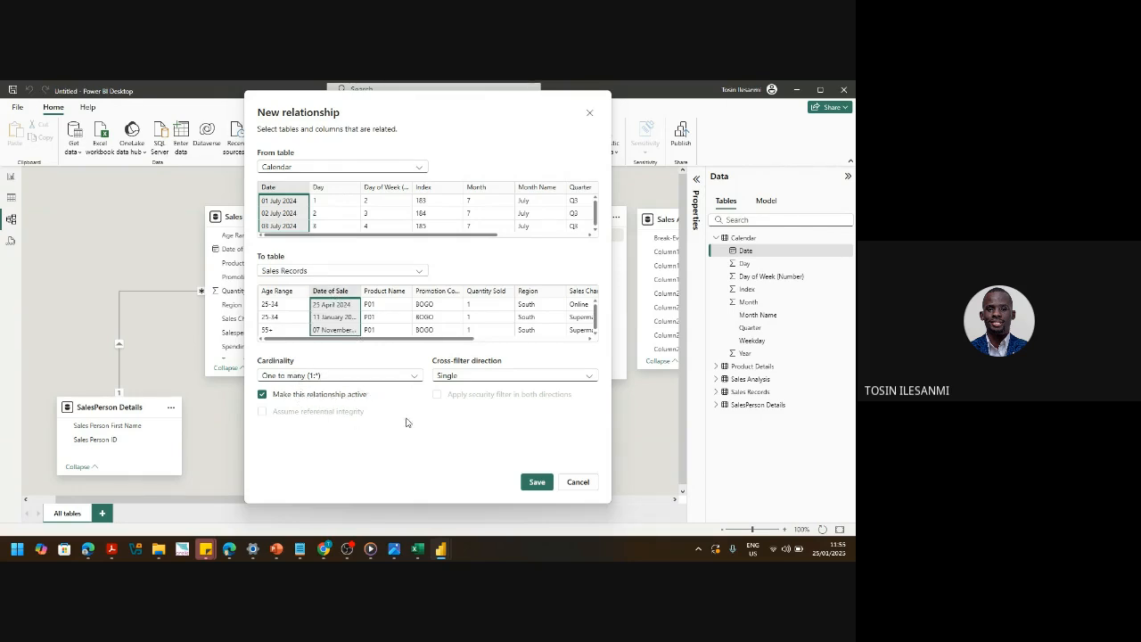
left_click(538, 483)
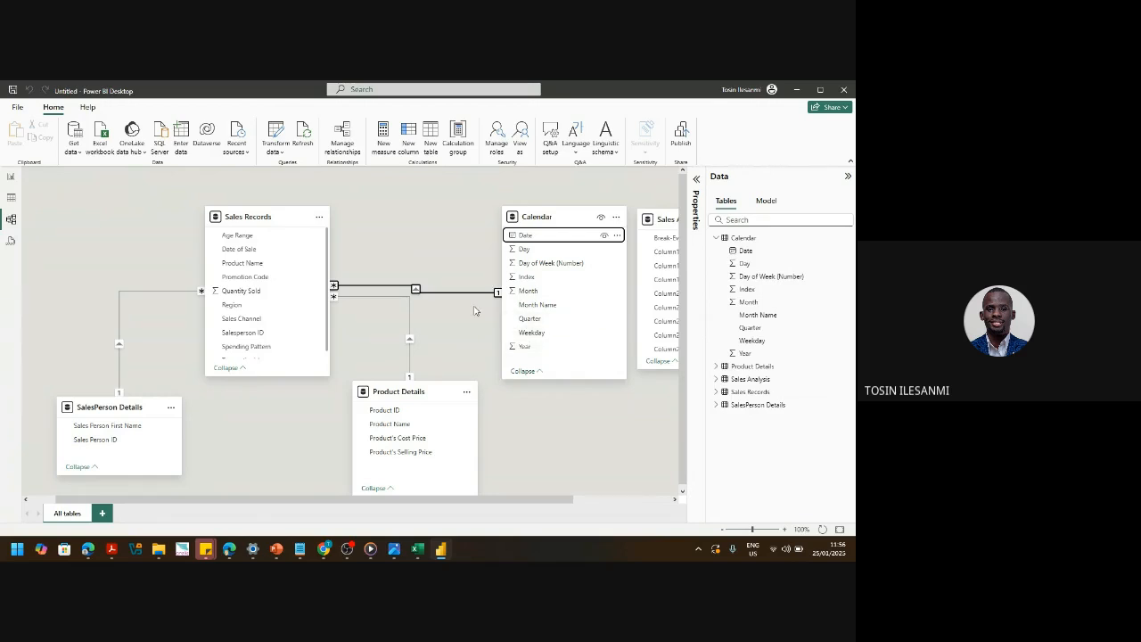
left_click(7, 177)
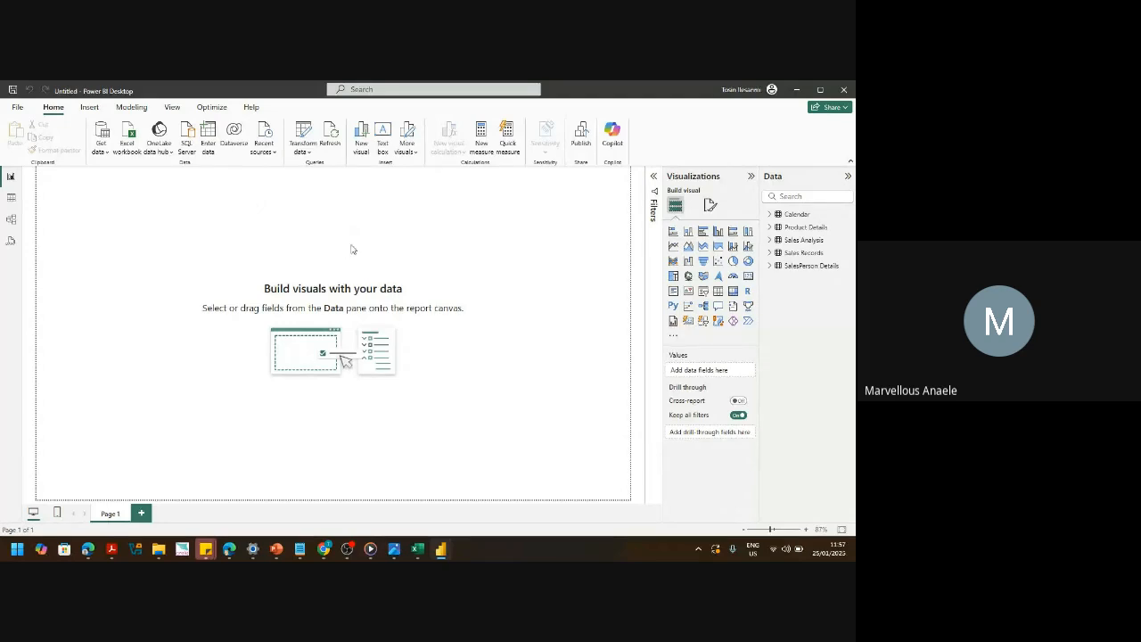
left_click(12, 219)
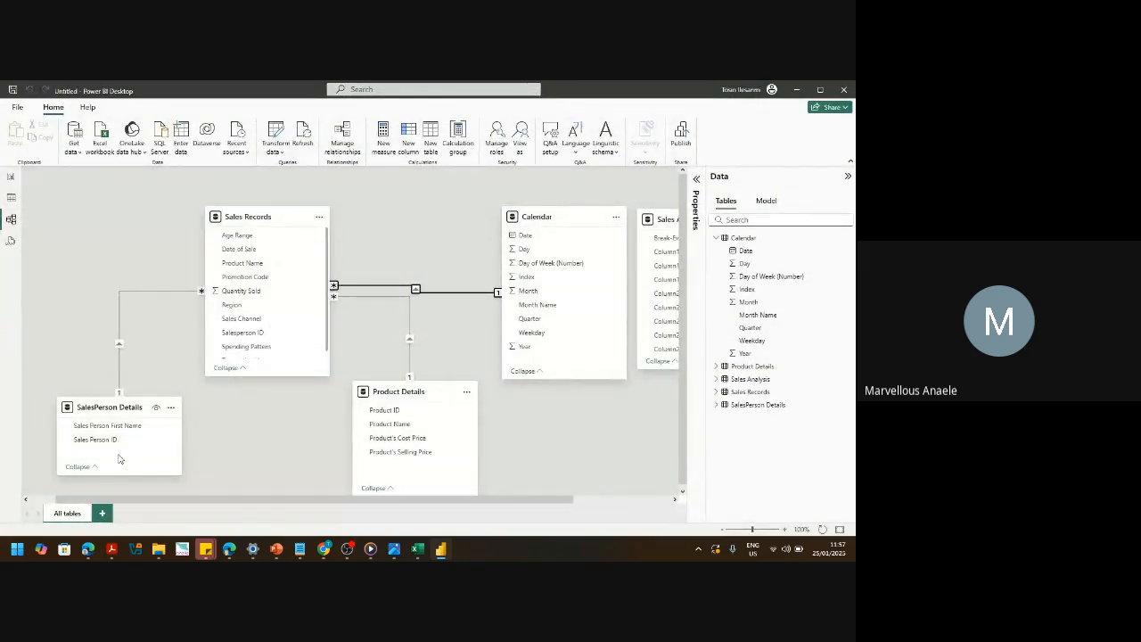
- Delete the old SalesPerson link and relate Sales Person ID to Salesperson ID as one to many
left_click_drag(121, 475, 122, 485)
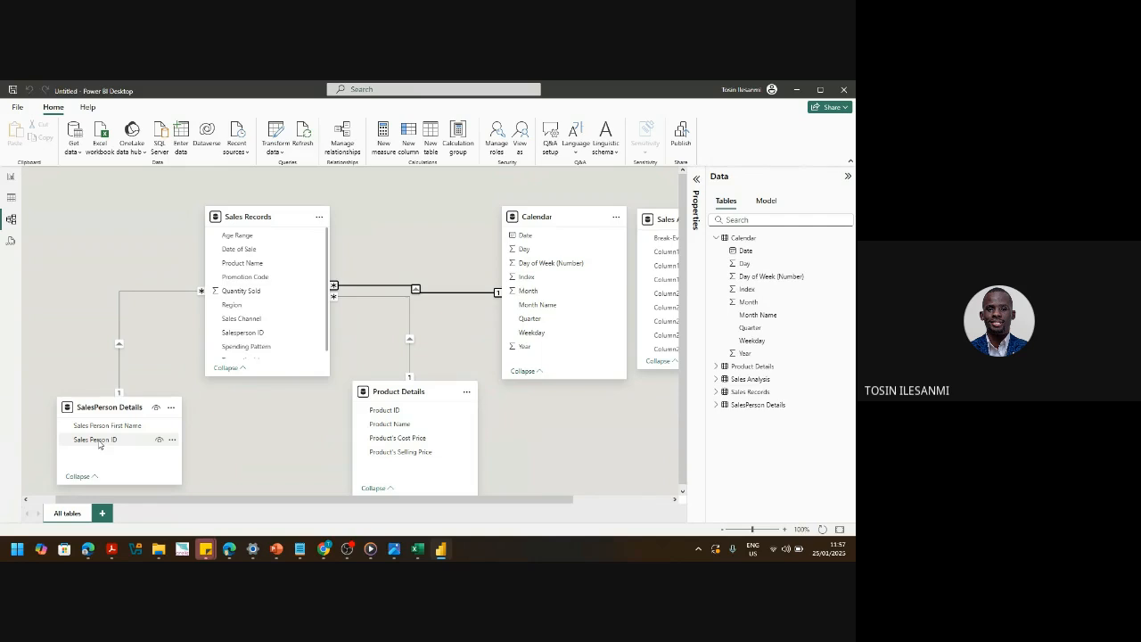
right_click(122, 347)
left_click(141, 355)
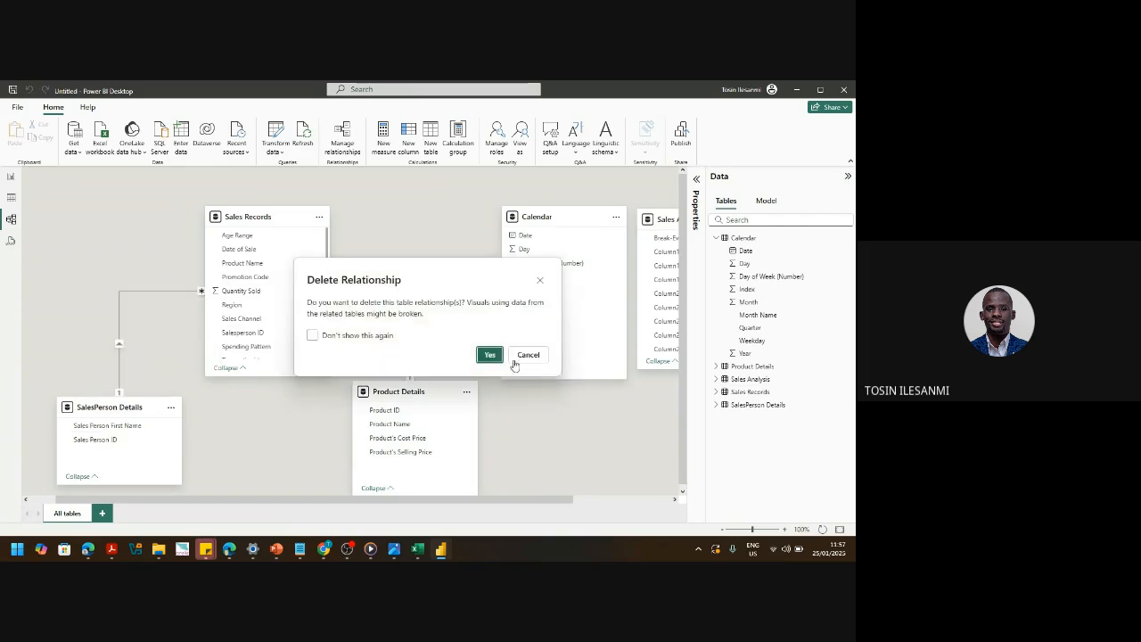
left_click(487, 354)
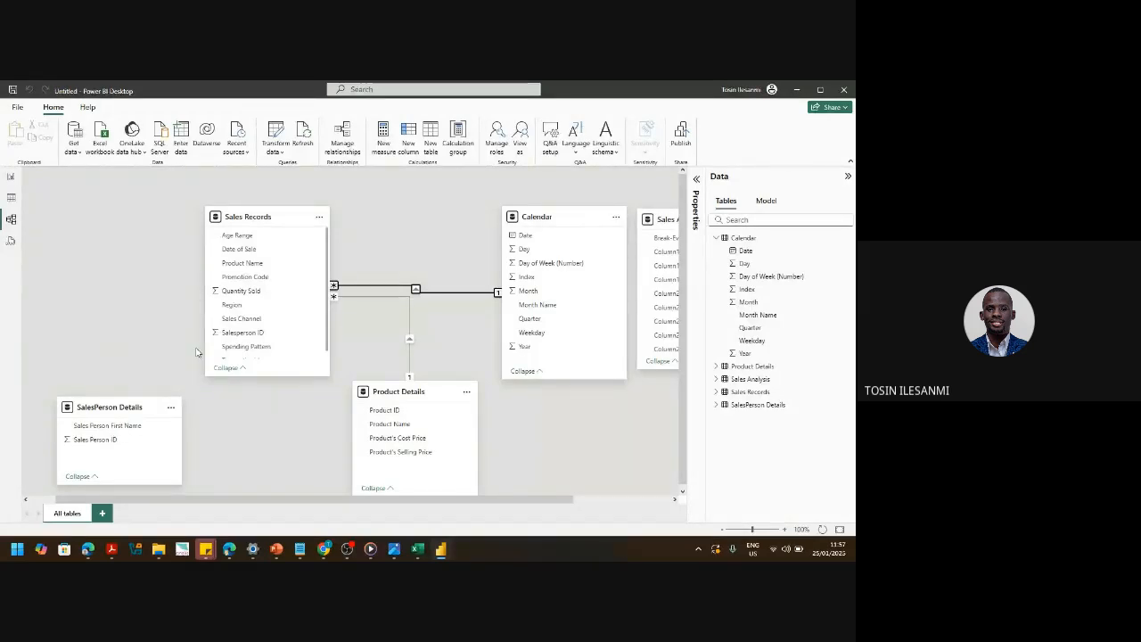
left_click_drag(99, 439, 241, 332)
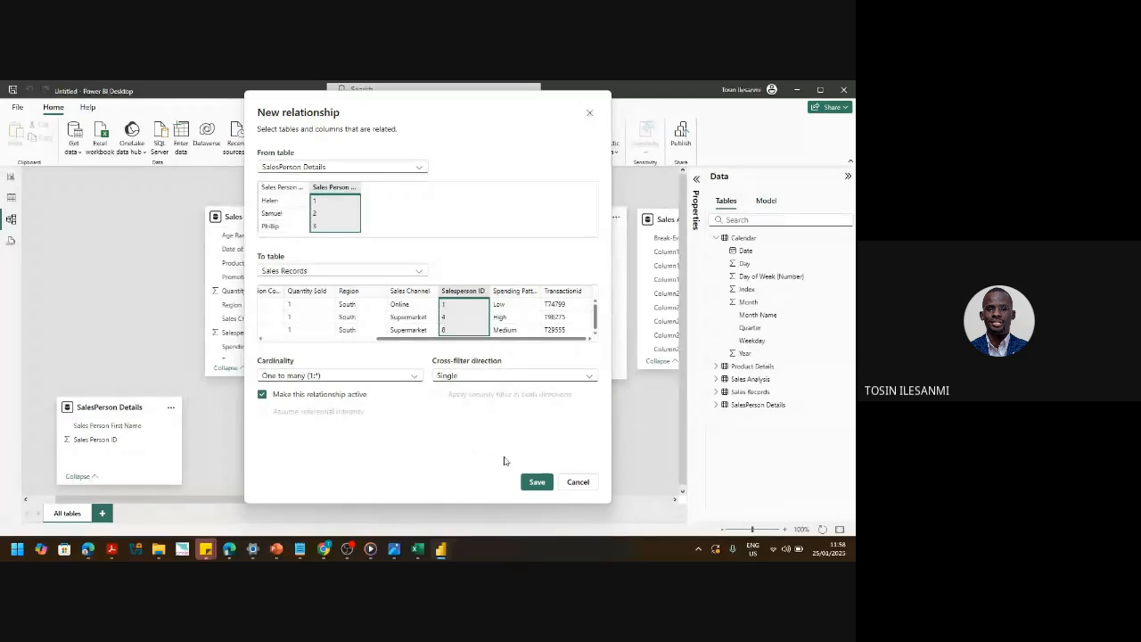
left_click(536, 482)
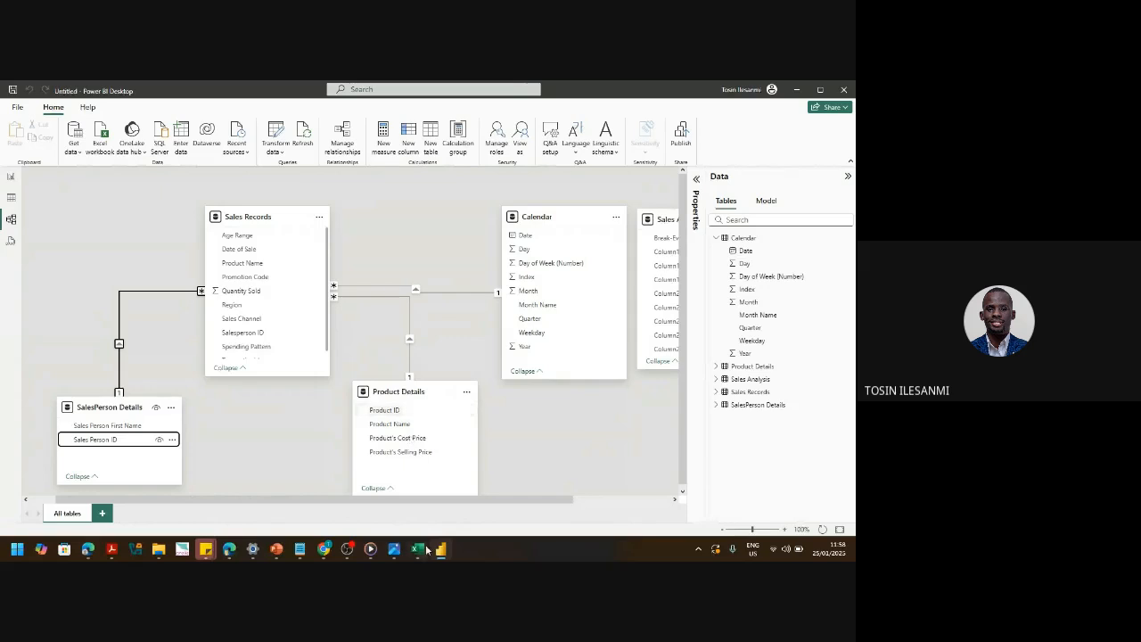
- On the Furnas Foods sheet, change header C1 from Product Name to Product ID and save
mouse_move(419, 549)
left_click(420, 510)
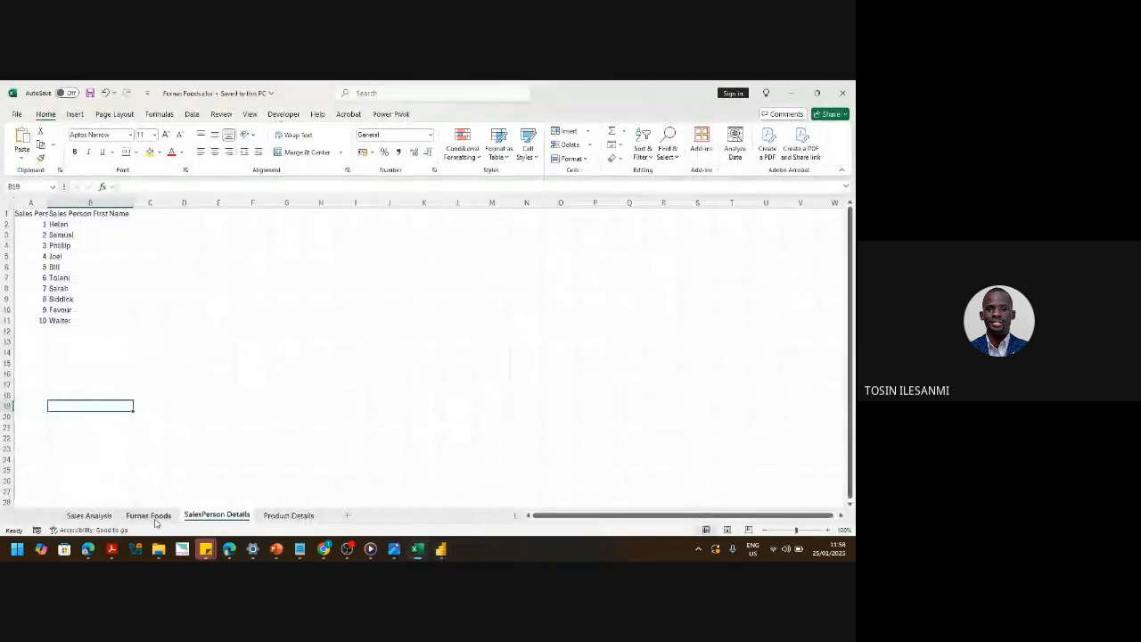
left_click(148, 515)
left_click(153, 213)
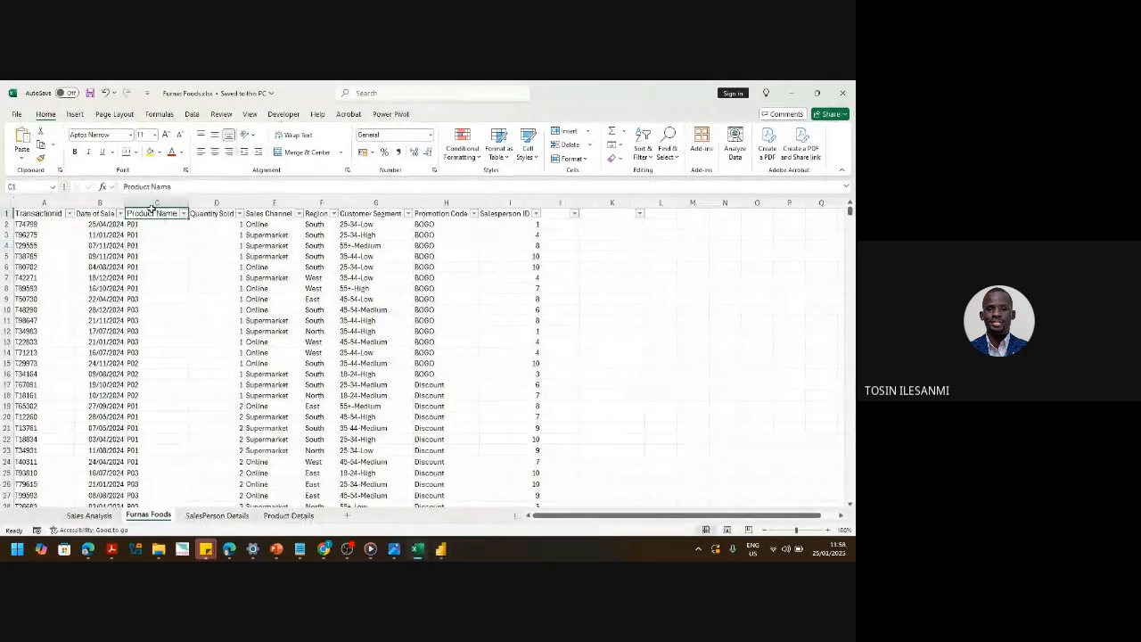
double_click(177, 214)
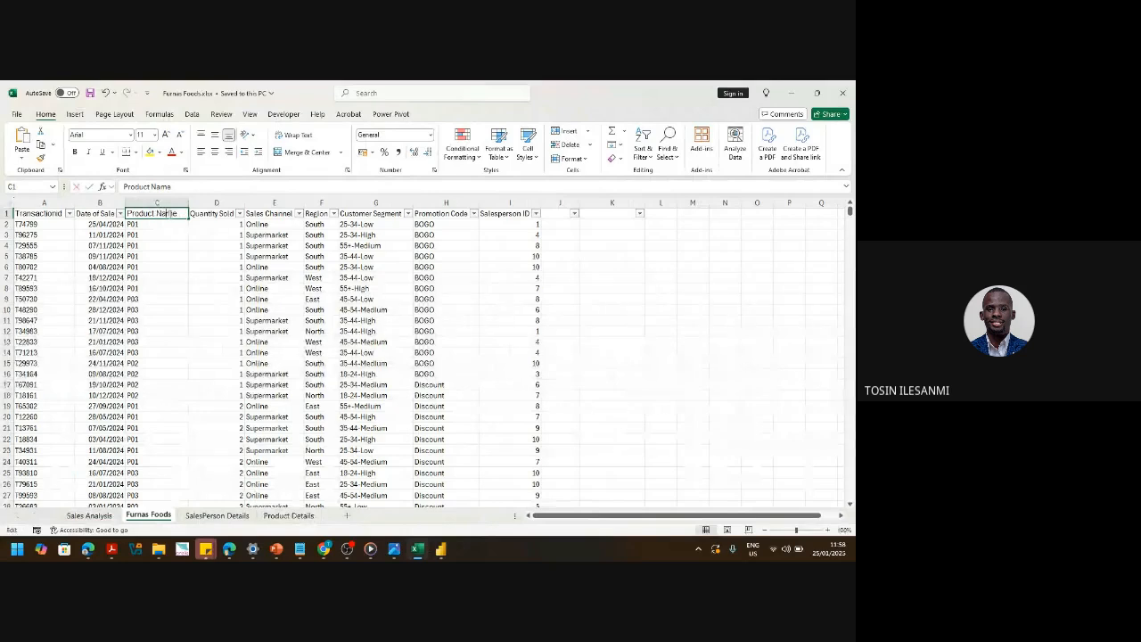
left_click_drag(181, 214, 158, 214)
type("ID")
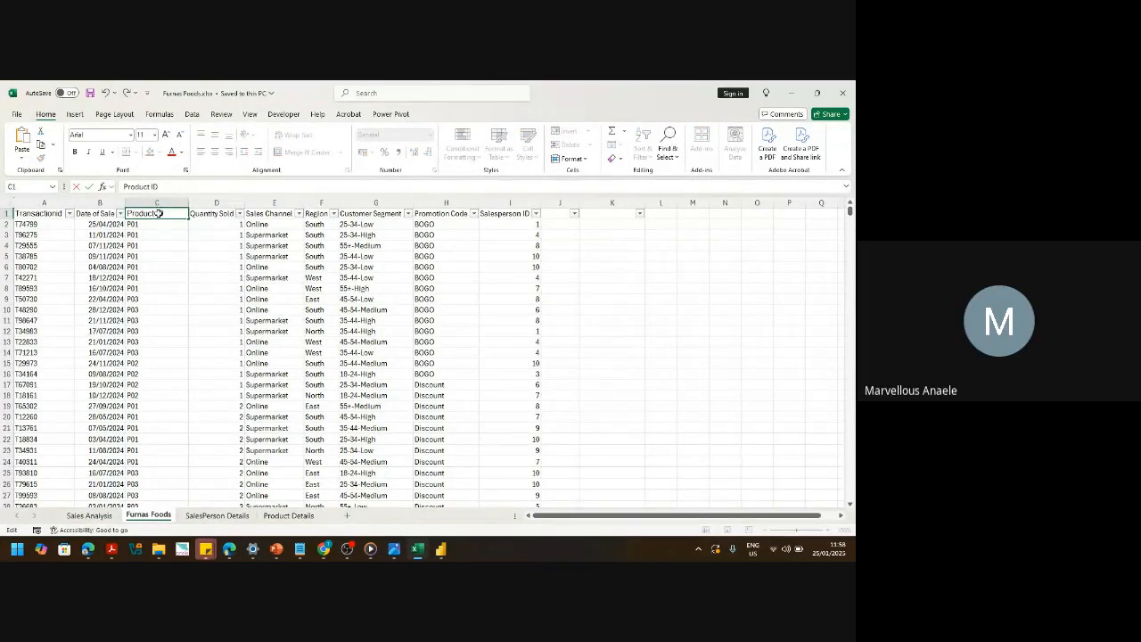
key("Return")
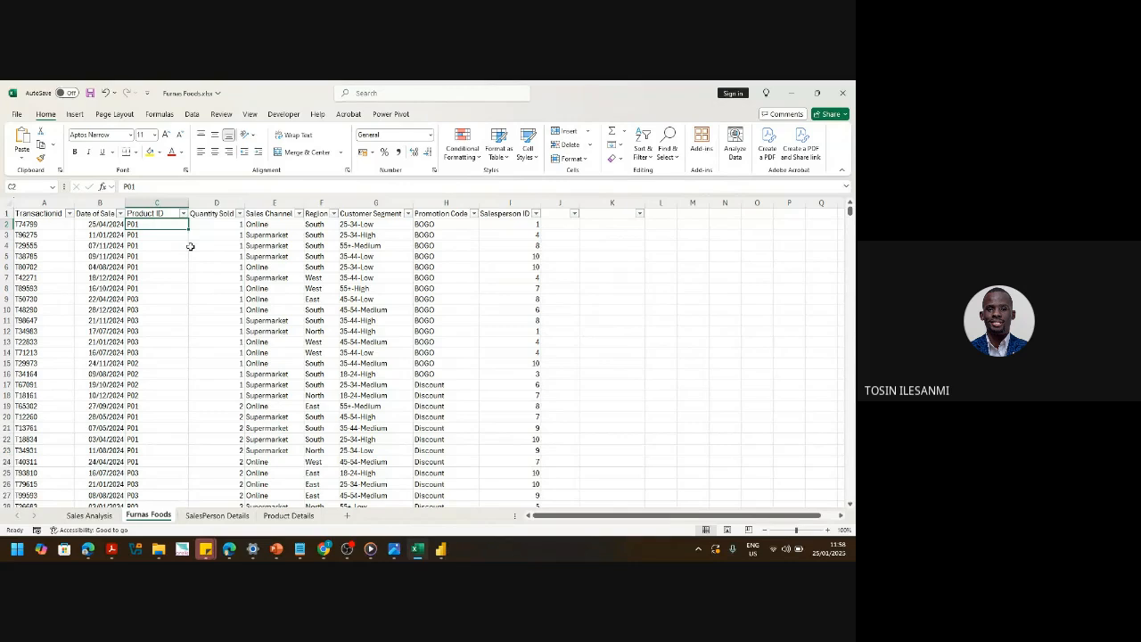
key("ctrl+s")
mouse_move(439, 550)
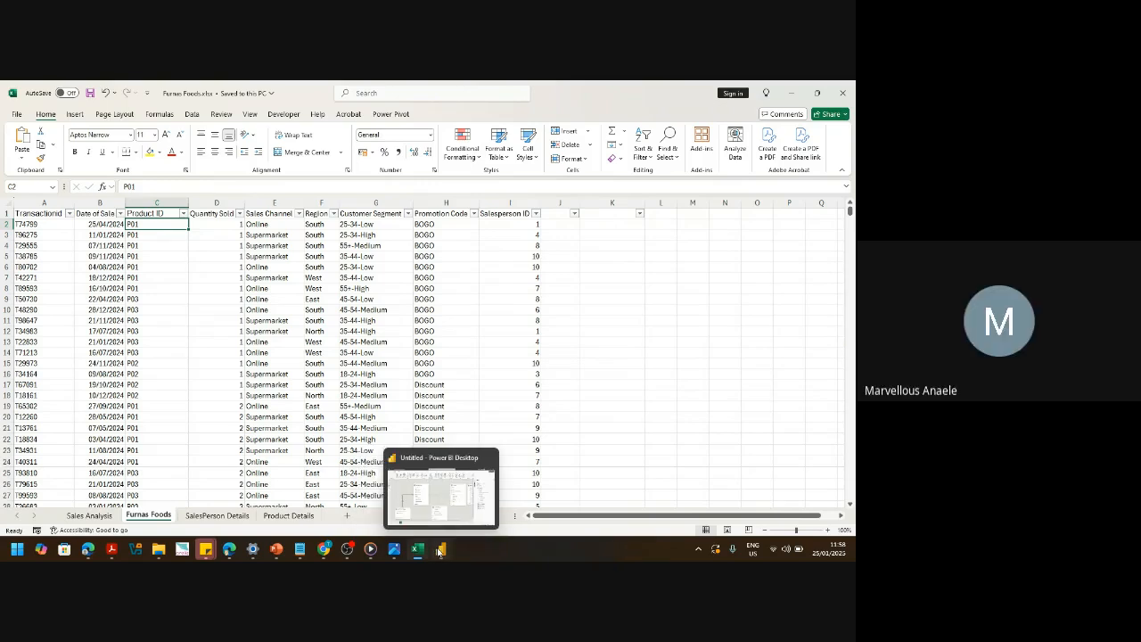
left_click(439, 550)
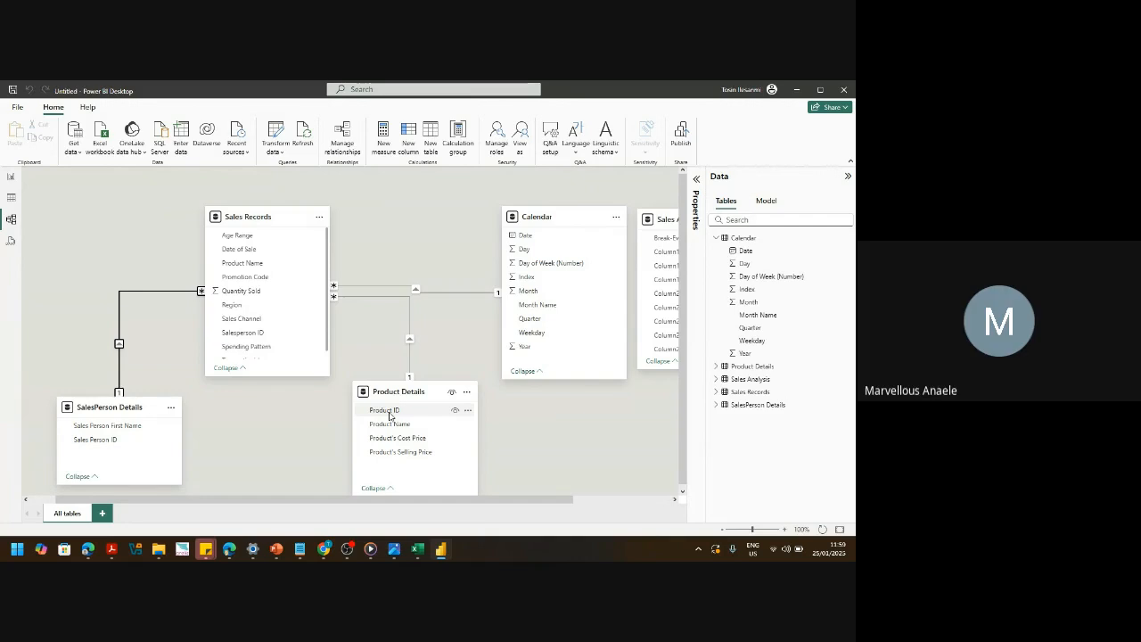
- Drag Product ID toward Sales Records, then move to the empty report page
mouse_move(390, 415)
left_mouse_down()
mouse_move(304, 280)
mouse_move(270, 265)
mouse_move(360, 395)
mouse_move(392, 417)
left_mouse_up()
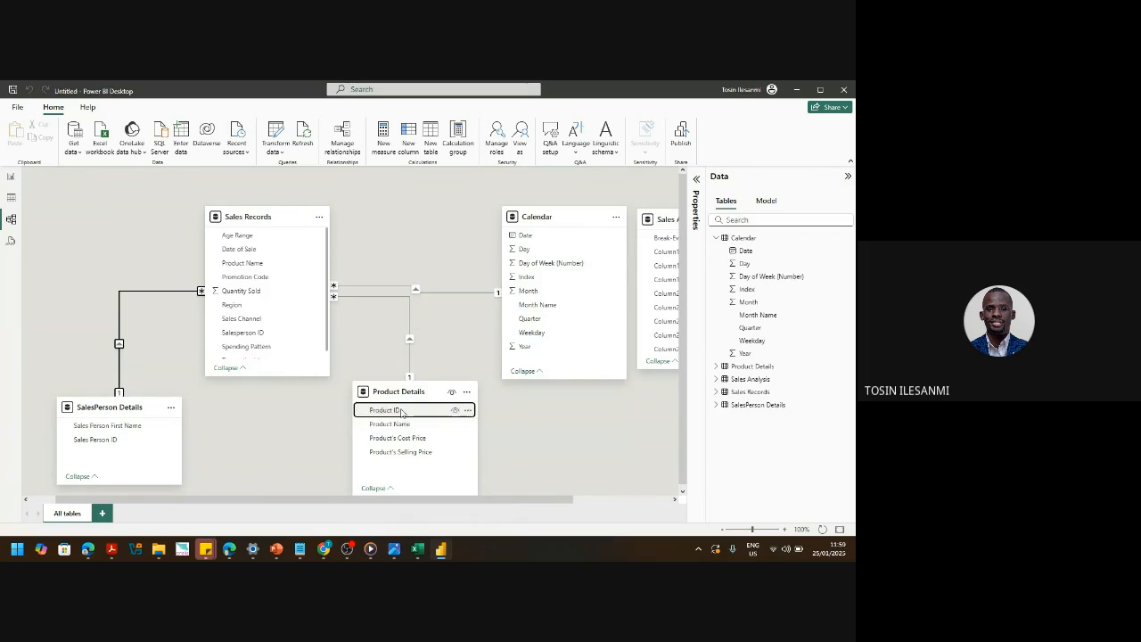
left_click(12, 178)
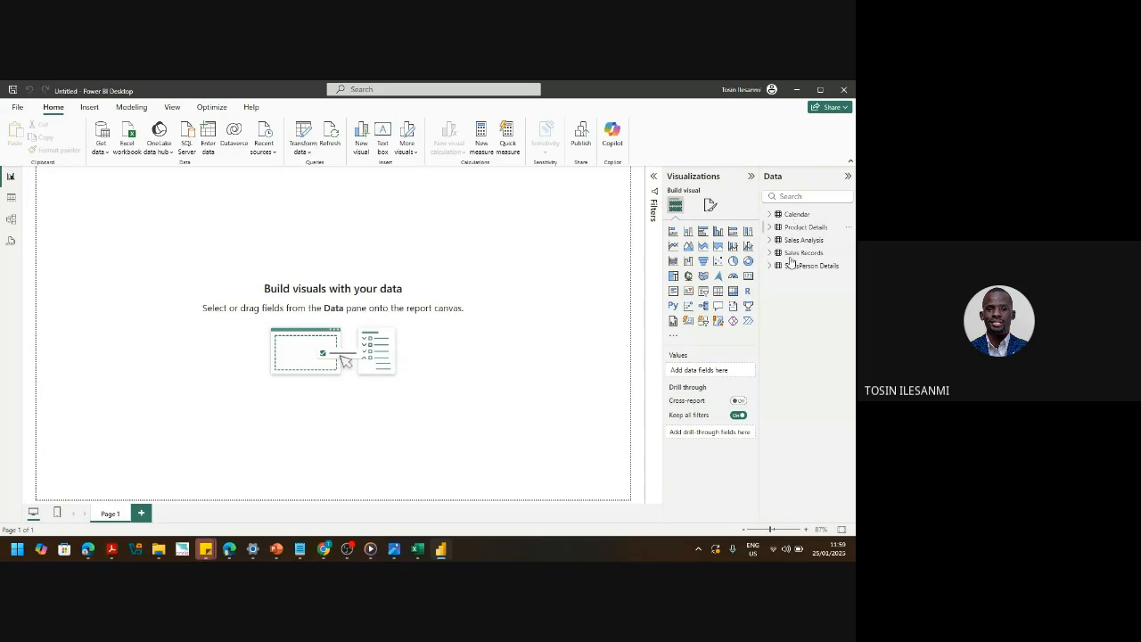
- Open Power Query Editor from the Home ribbon's Transform data menu
left_click(306, 151)
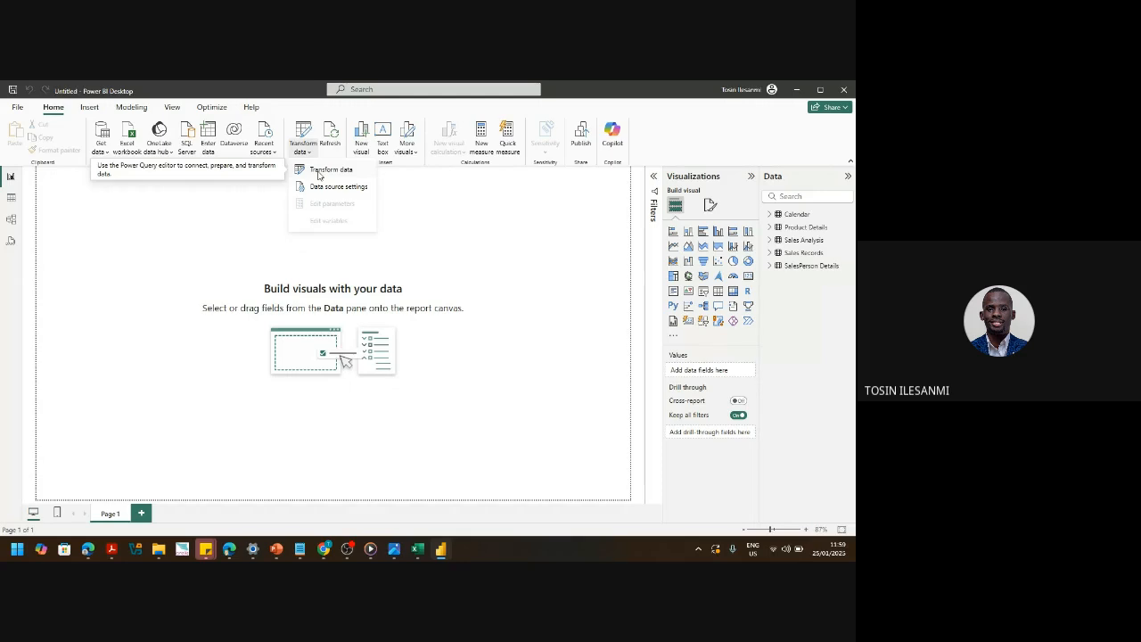
left_click(319, 171)
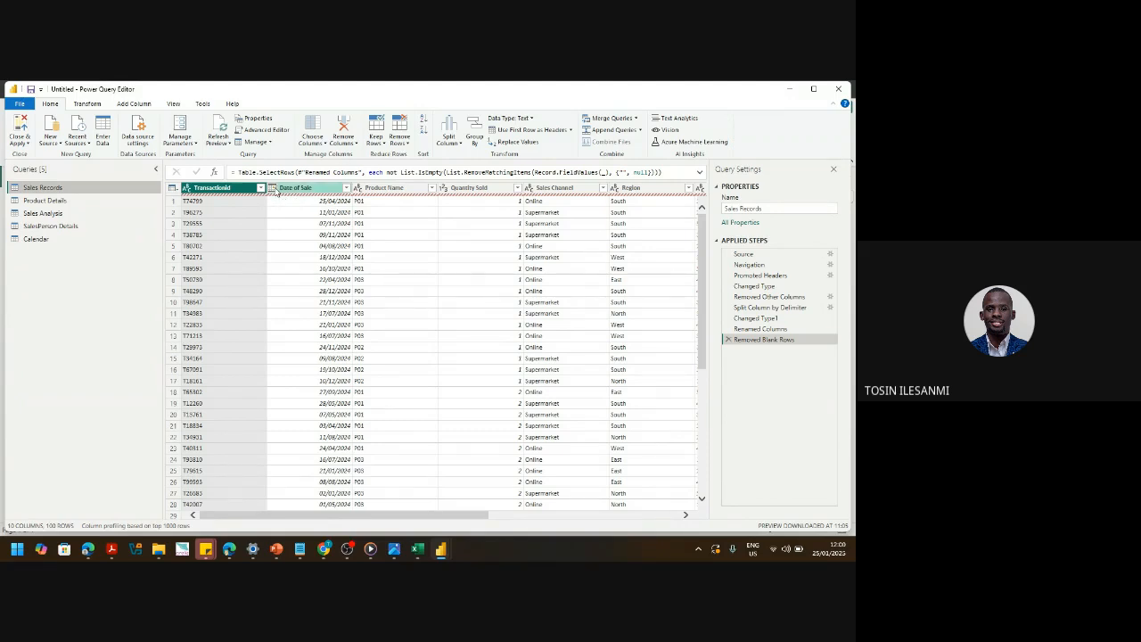
- Check Date of Sale's data type options unchanged, then bring up the Furnas Foods workbook in Excel
left_click(274, 189)
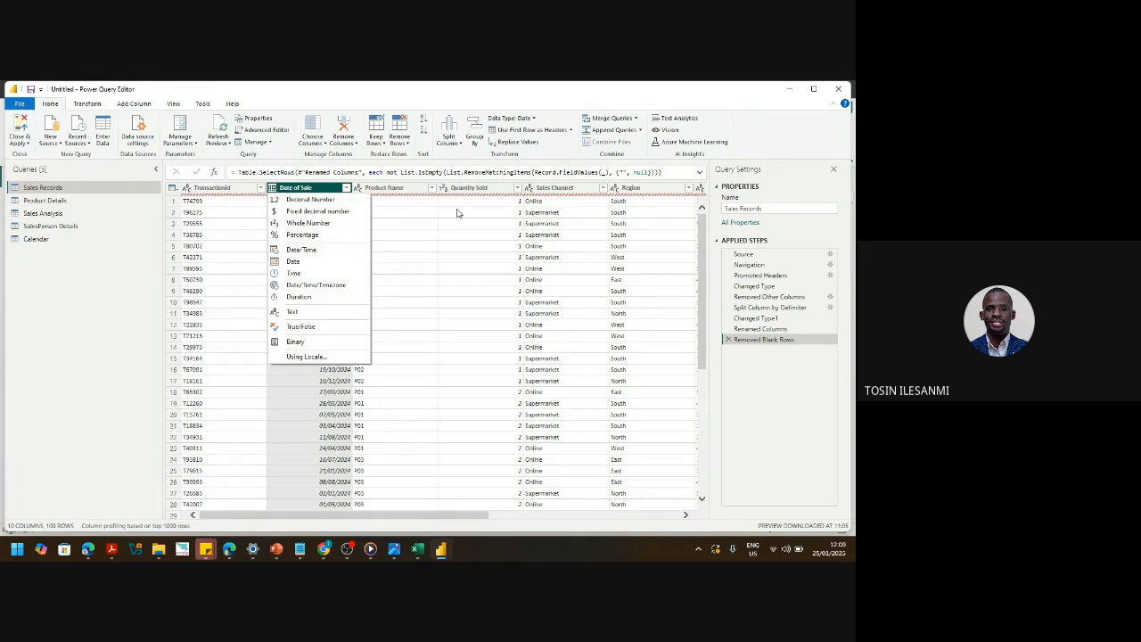
left_click(477, 103)
left_click(417, 548)
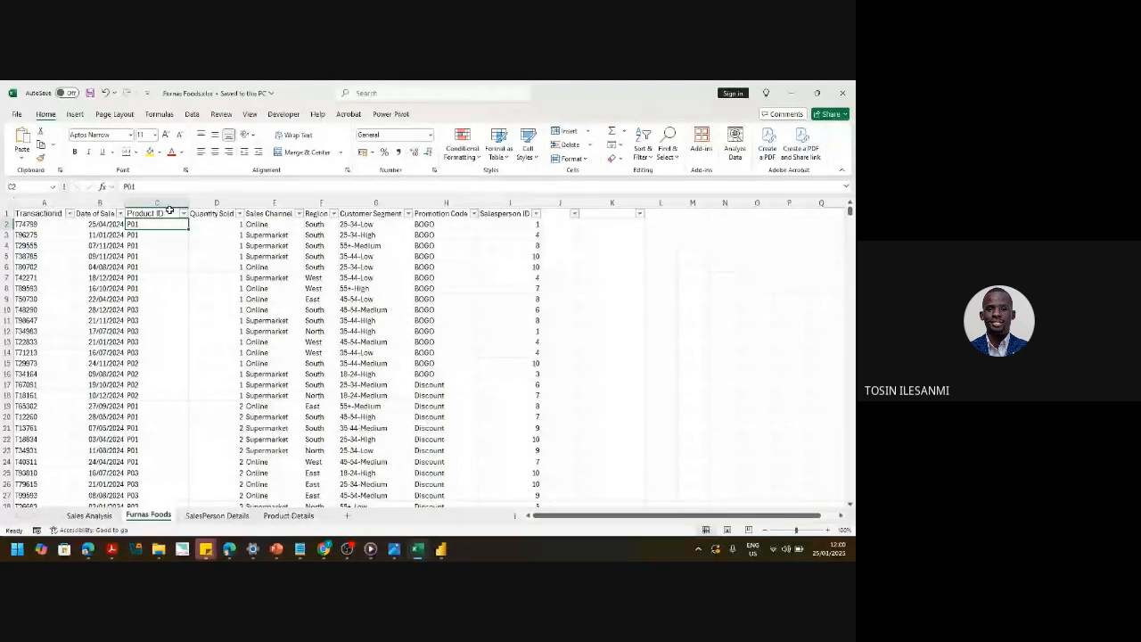
- Return from Excel to the Power Query Editor window showing Sales Records
mouse_move(441, 549)
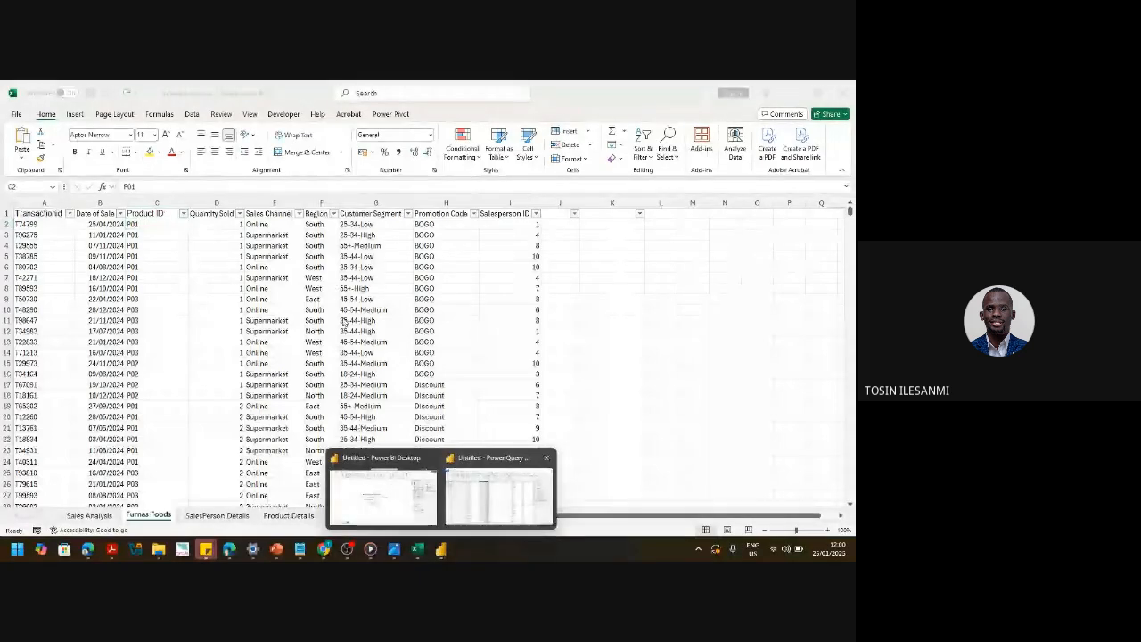
left_click(491, 496)
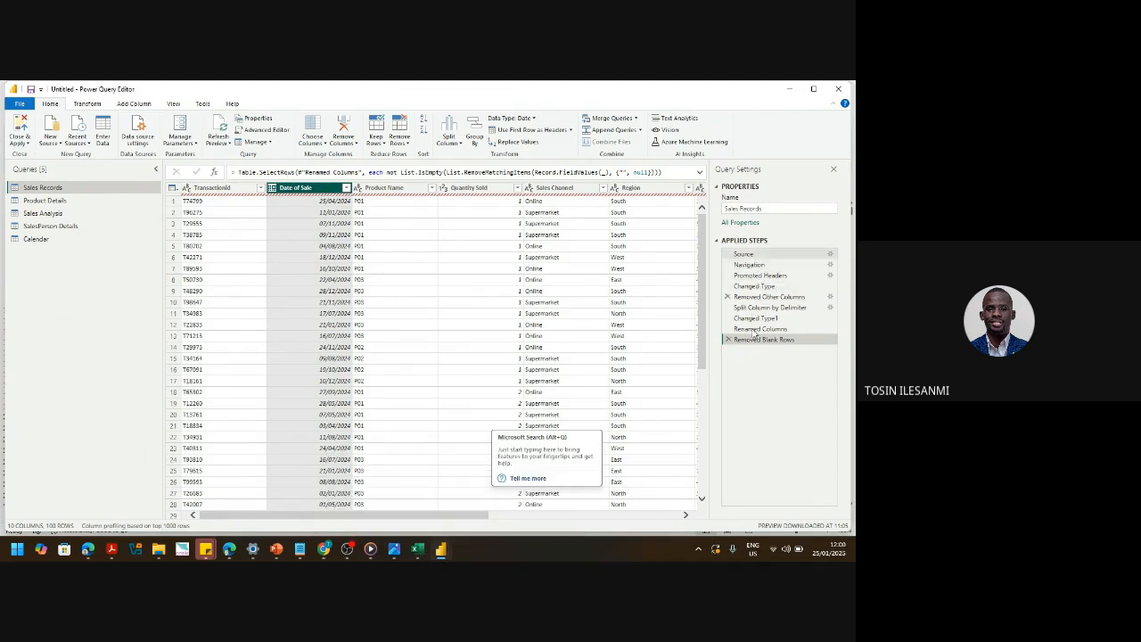
- Step through Promoted Headers, Changed Type and Navigation, comparing Sales Records against the Excel source
left_click(763, 275)
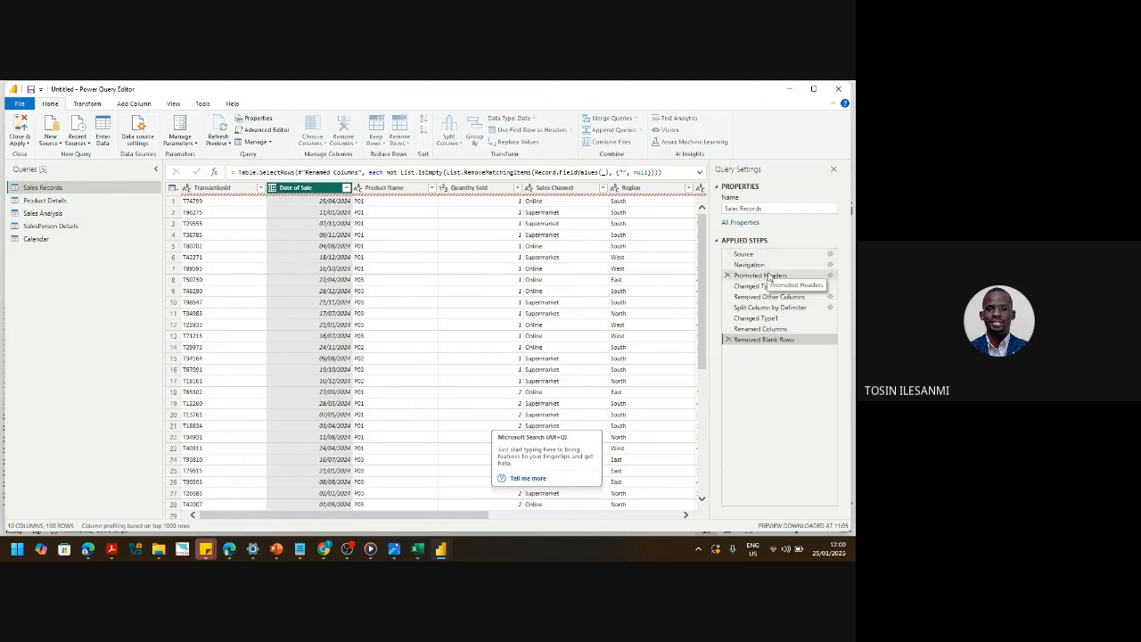
left_click(759, 286)
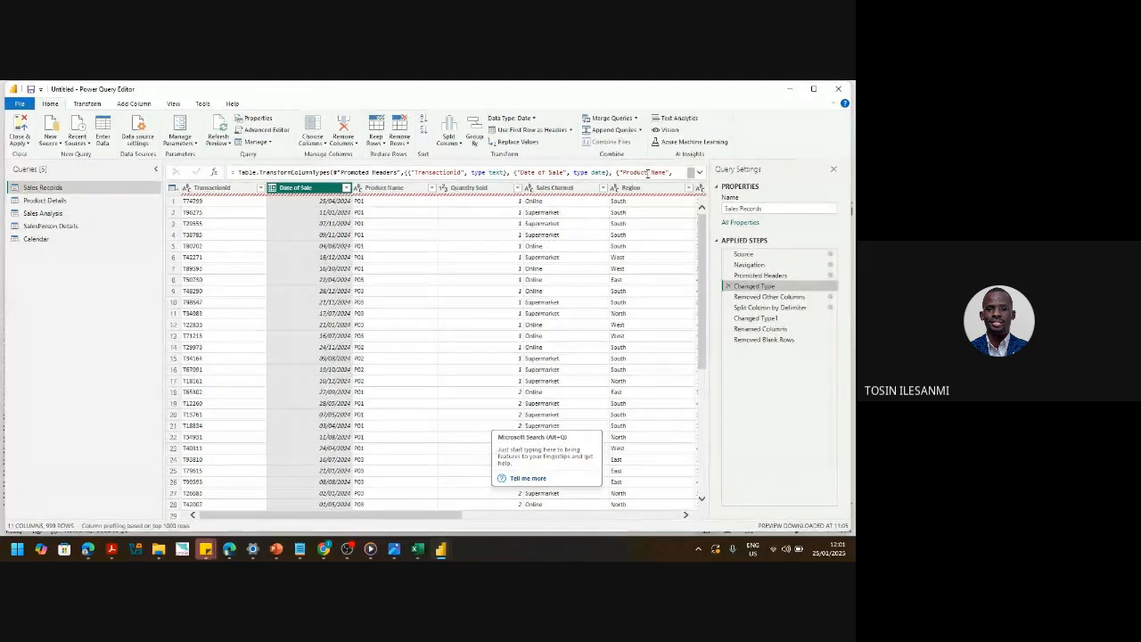
left_click(417, 549)
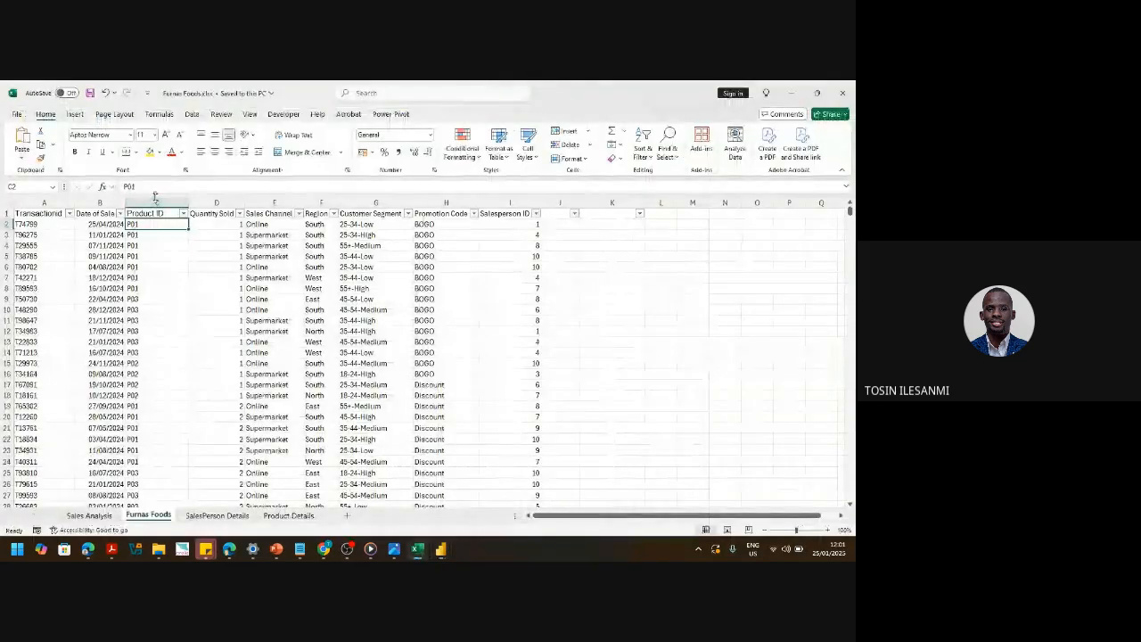
left_click(418, 549)
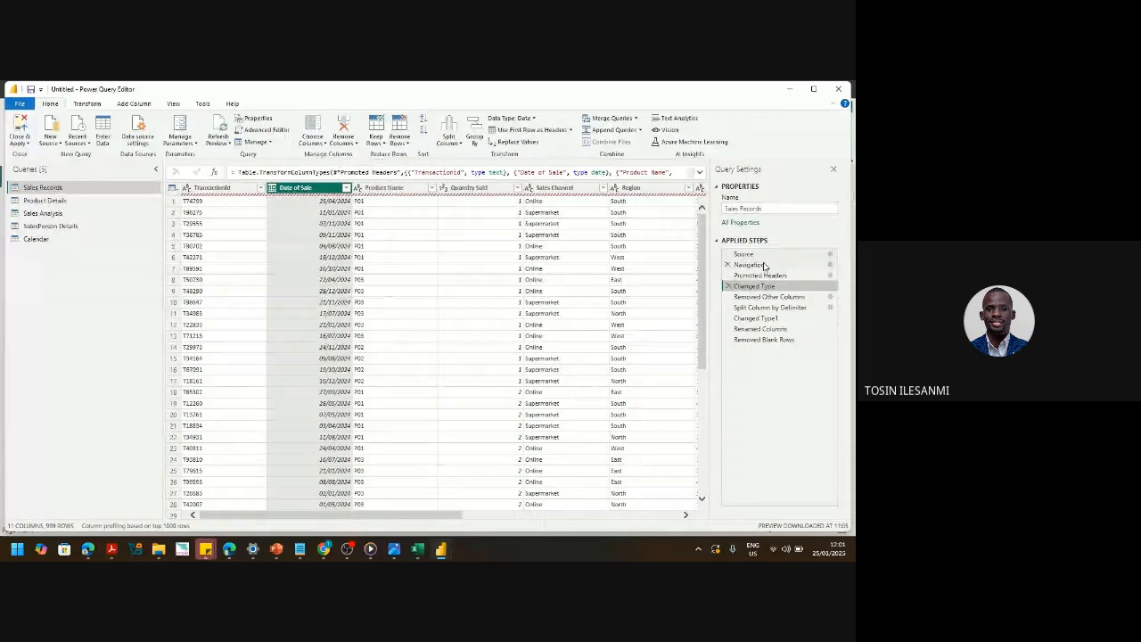
left_click(762, 274)
left_click(745, 265)
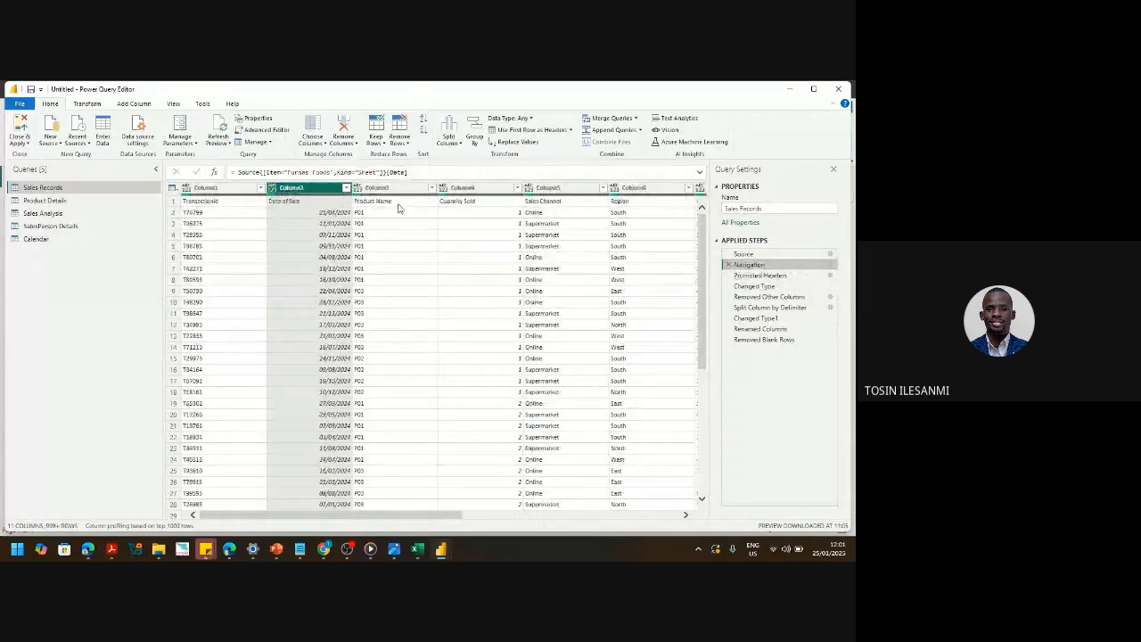
key("alt+Tab")
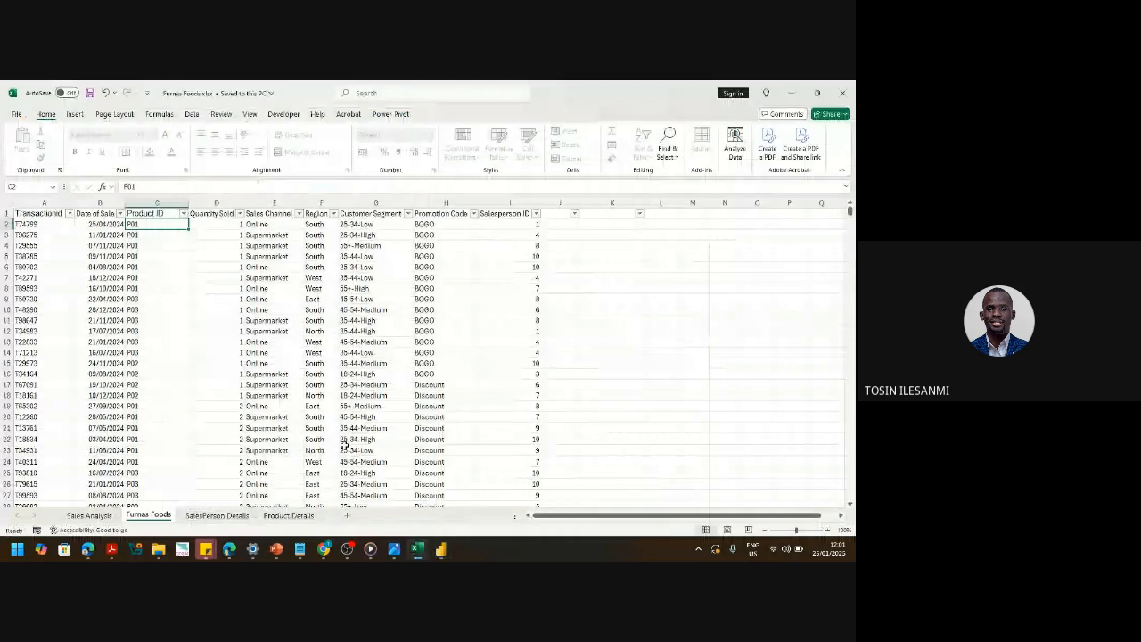
left_click(417, 551)
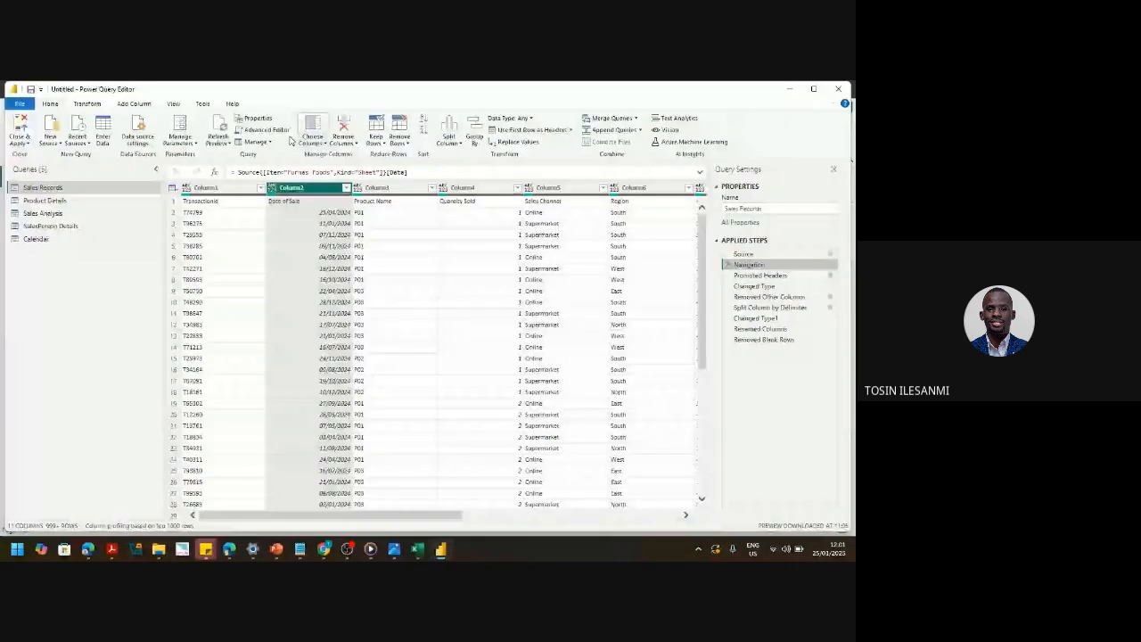
left_click(223, 141)
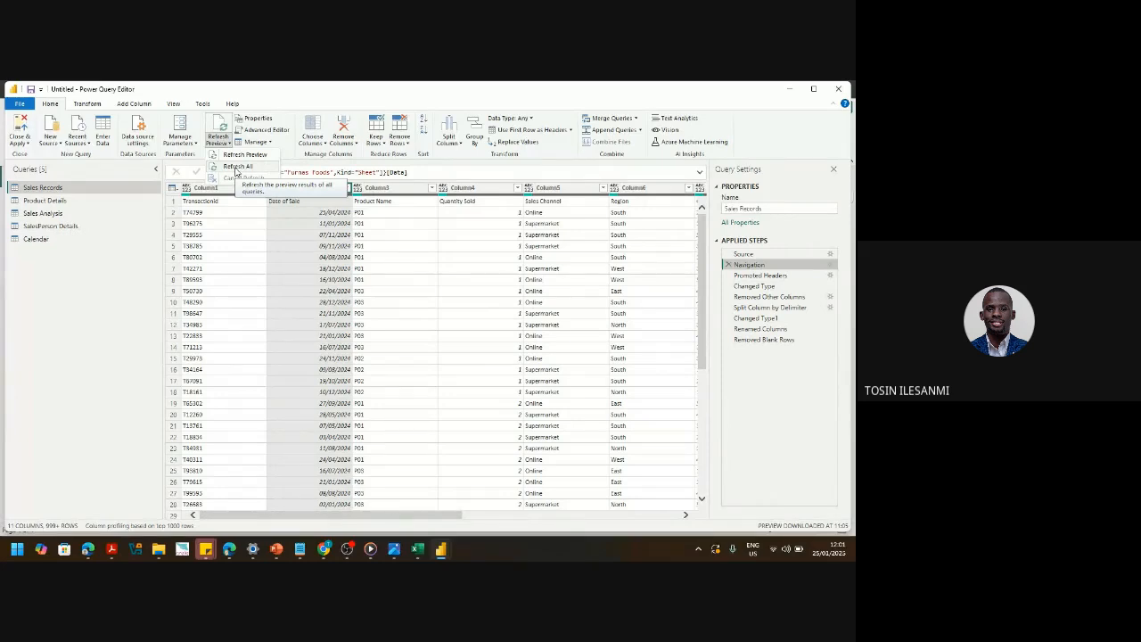
- Refresh all queries from source and inspect the Changed Type step's missing 'Product Name' column error
left_click(236, 168)
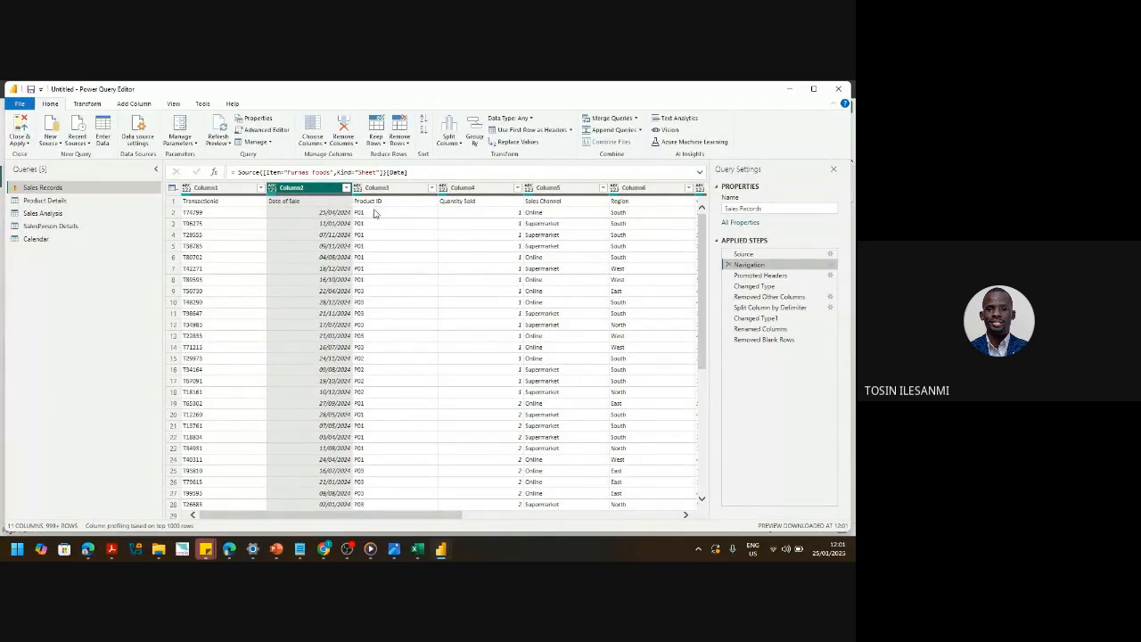
left_click(771, 285)
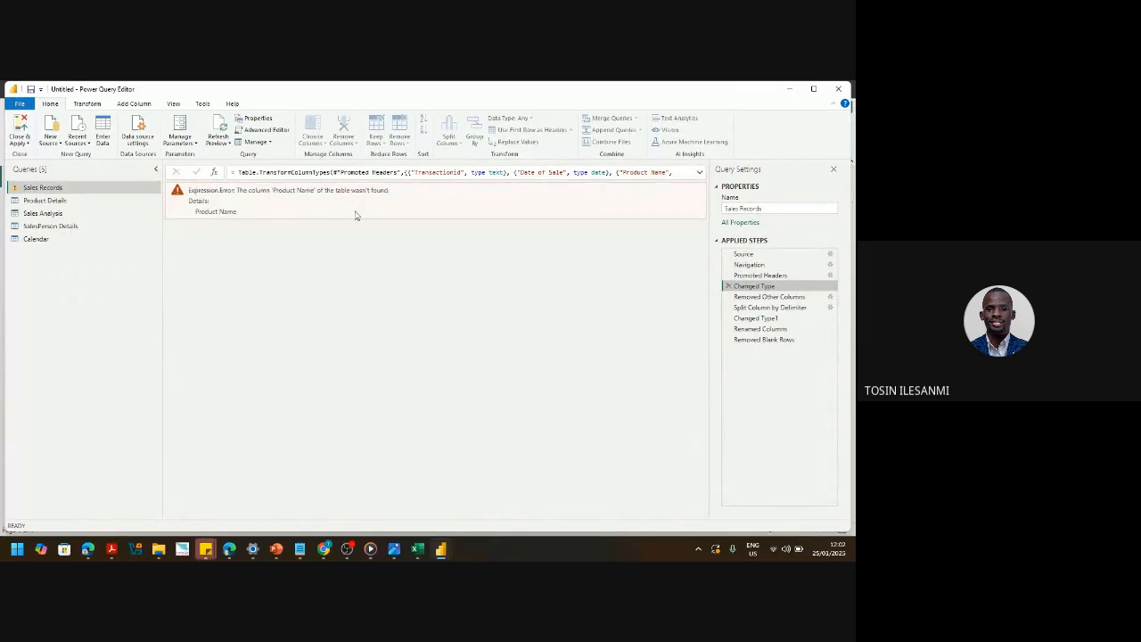
- Change 'Product Name' to 'Product ID' in the Changed Type formula, then check Removed Blank Rows
left_click(701, 173)
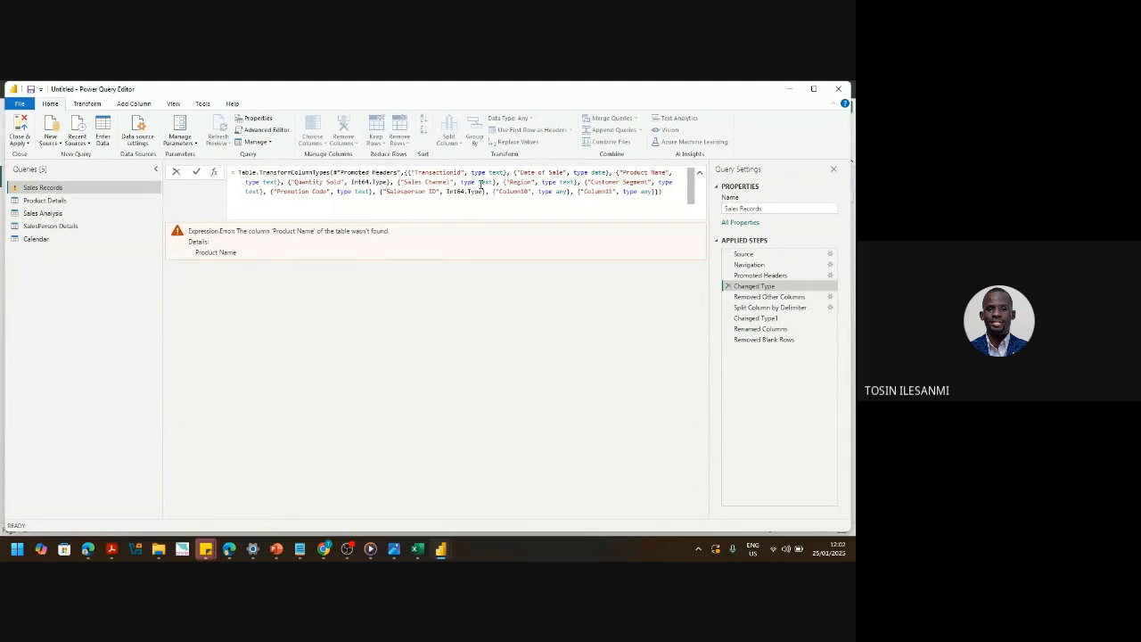
mouse_move(406, 169)
double_click(656, 172)
type("ID")
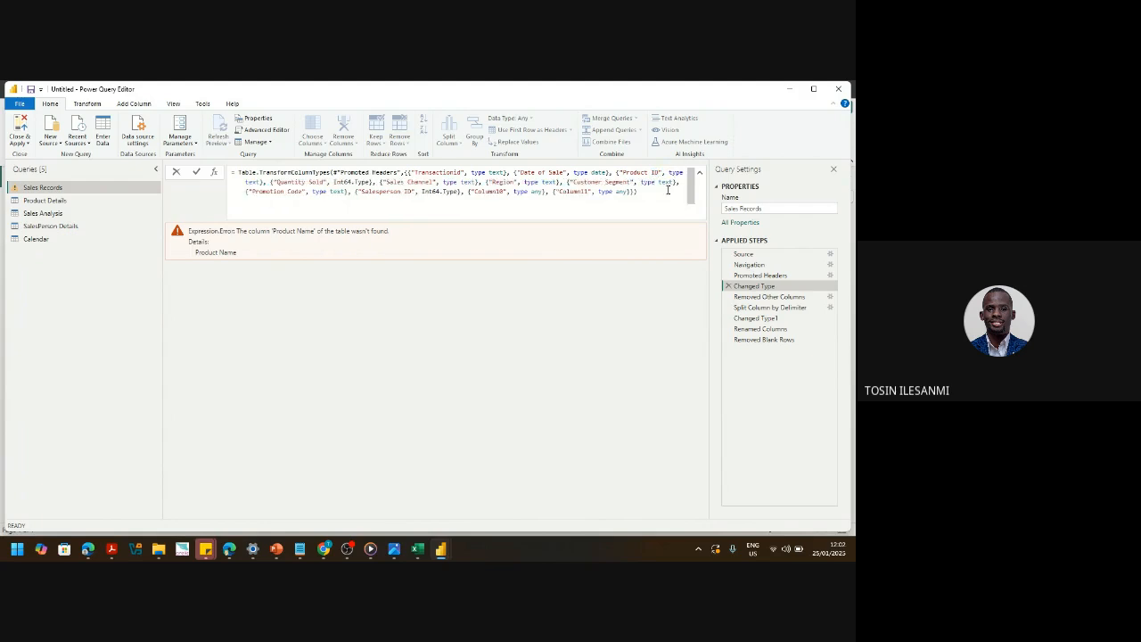
key("Return")
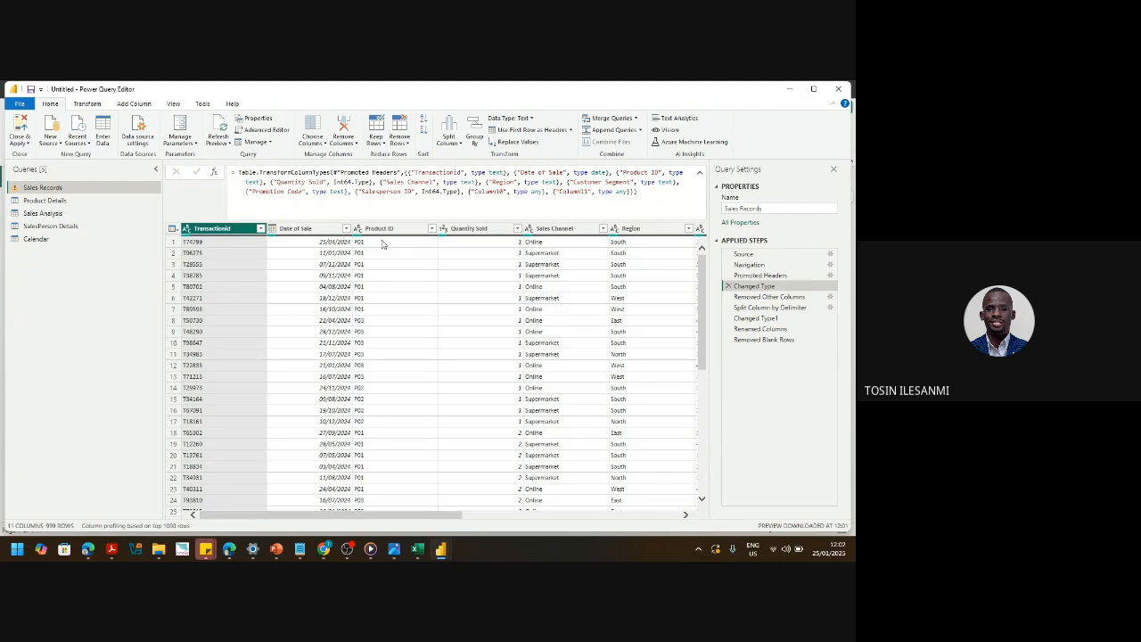
left_click(764, 340)
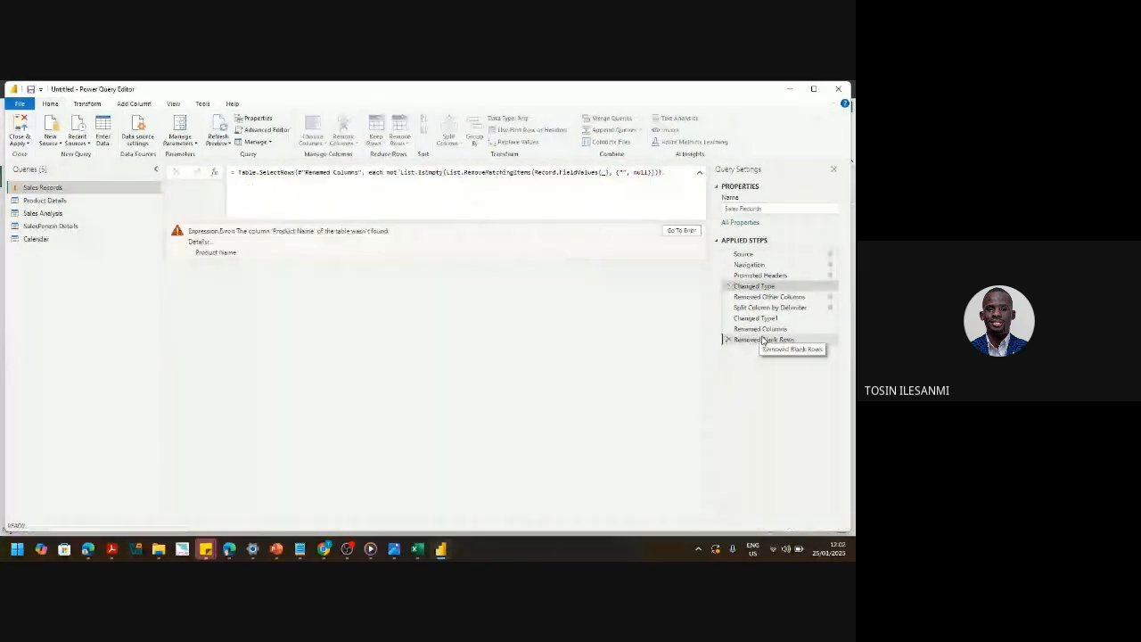
- Make the Removed Other Columns step keep 'Product ID' instead of 'Product Name', clearing the final error
left_click(681, 230)
left_click(762, 296)
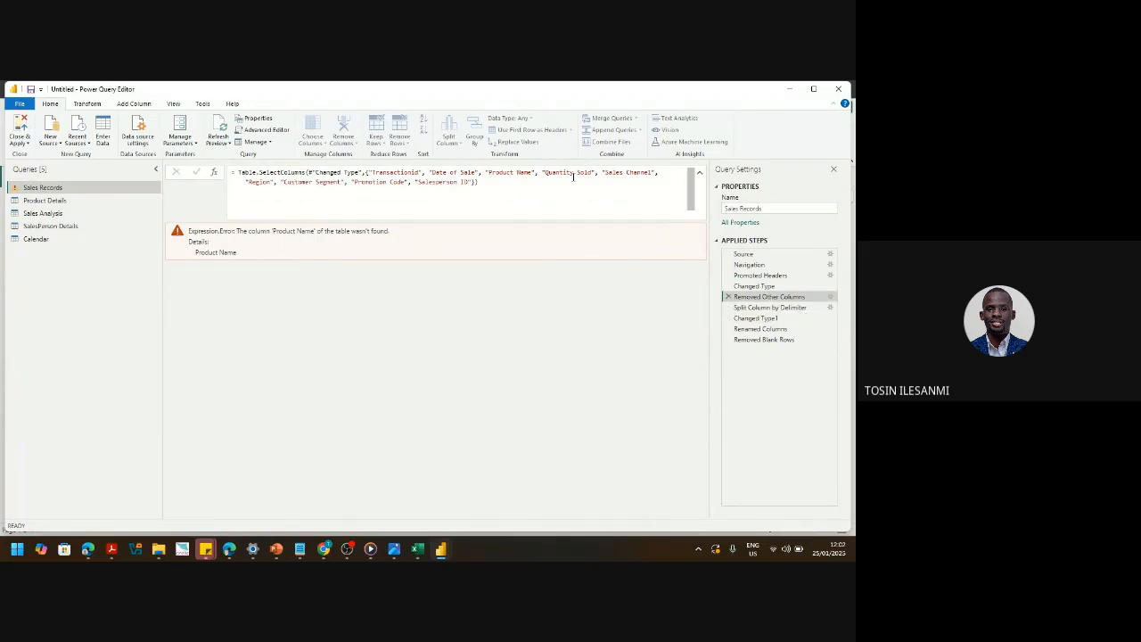
double_click(524, 172)
type("ID")
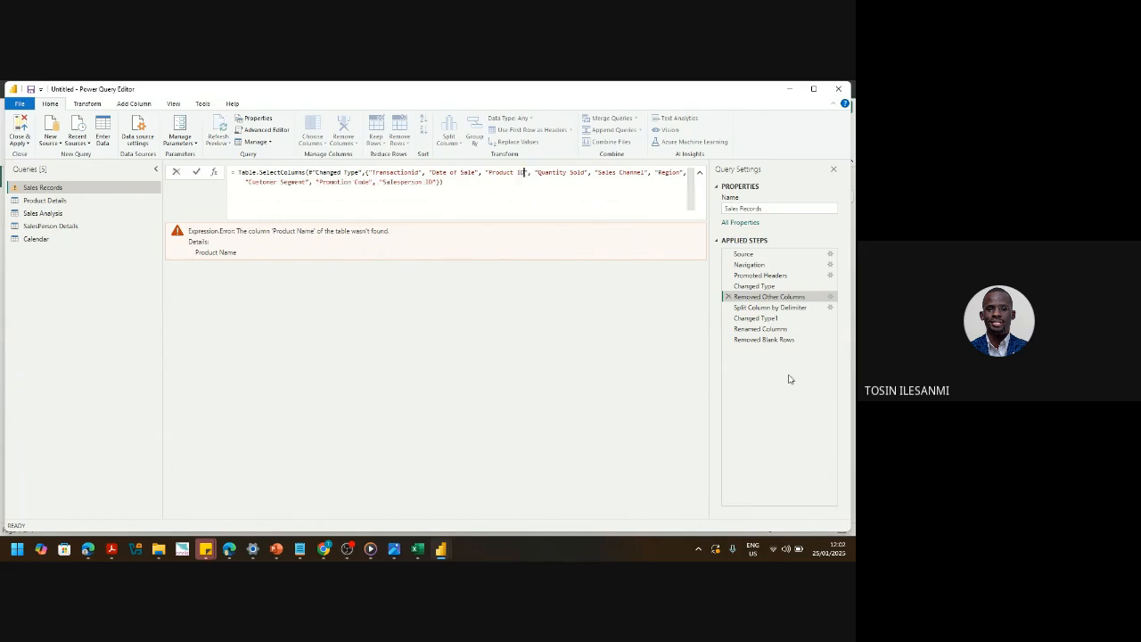
key("Return")
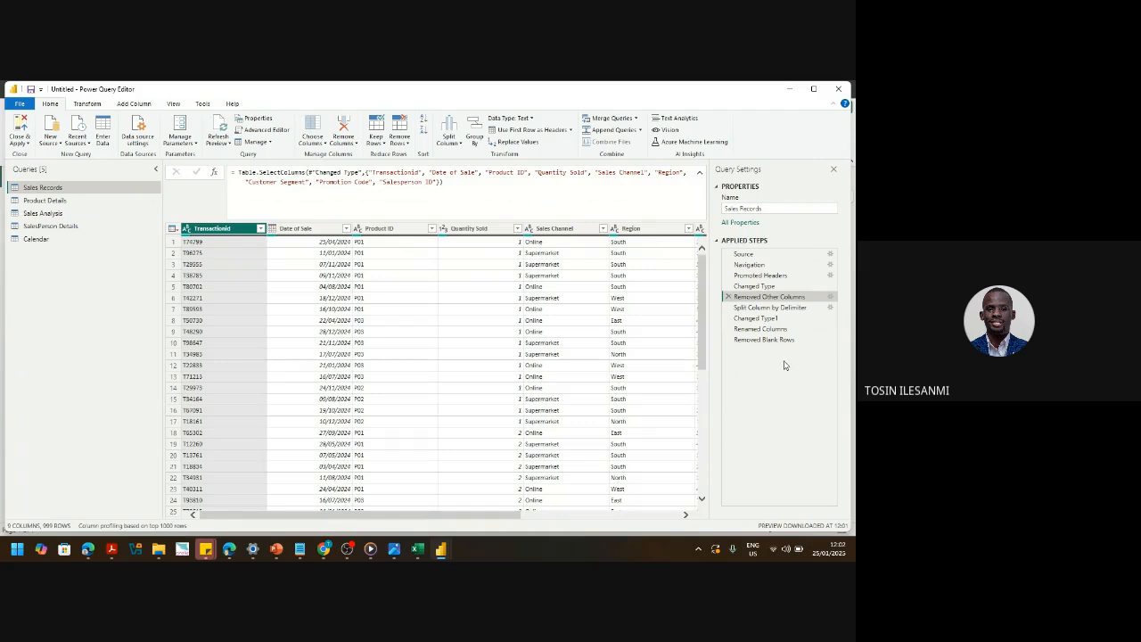
left_click(767, 340)
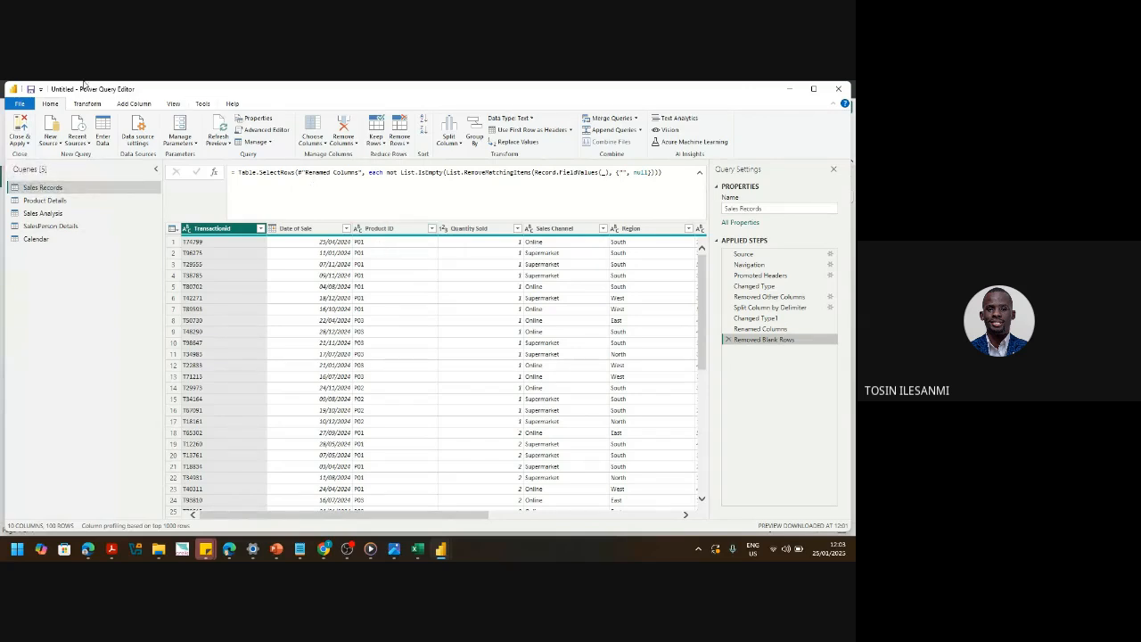
- Close & Apply the cleaned Sales Records query to return to the report page
left_click(22, 145)
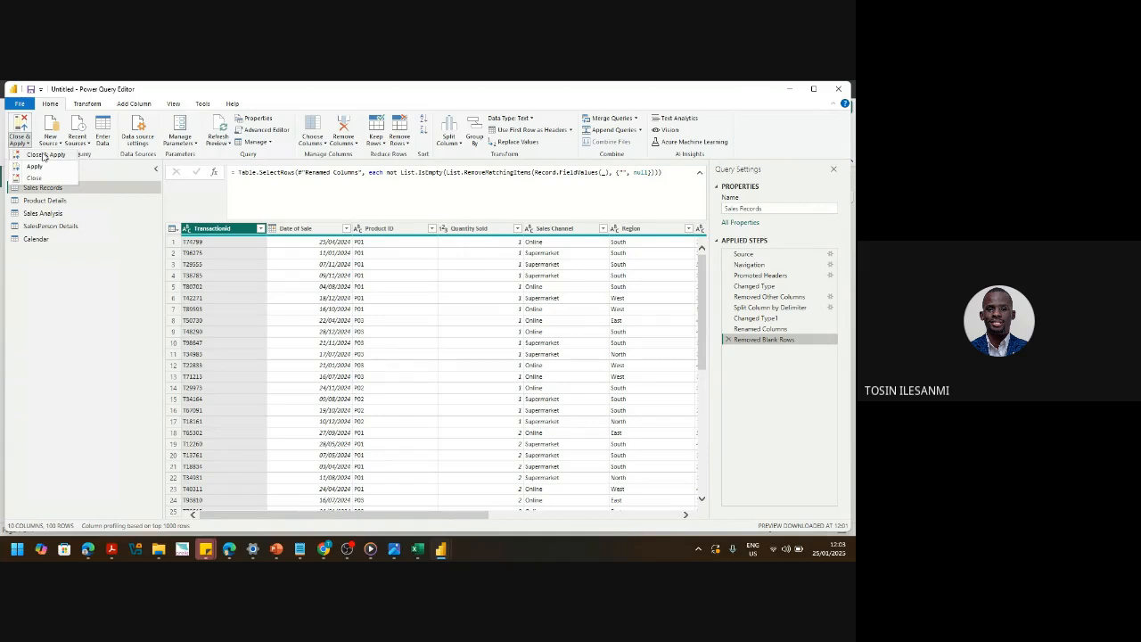
left_click(44, 157)
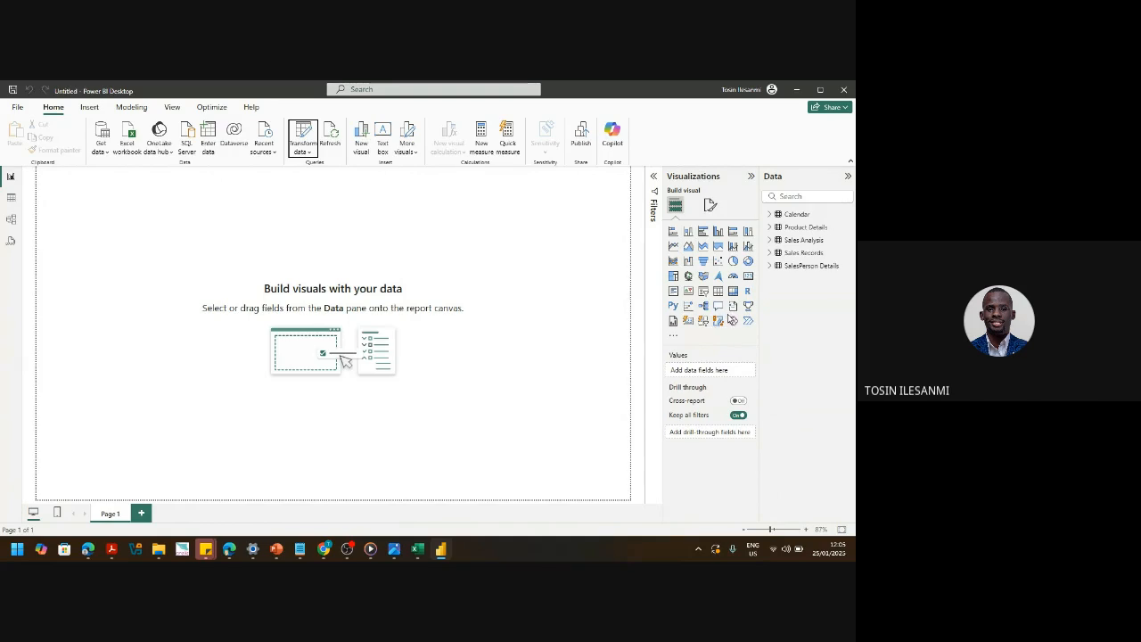
- Insert a text box, move it to the page's top-left corner and enlarge it across the canvas
left_click(381, 135)
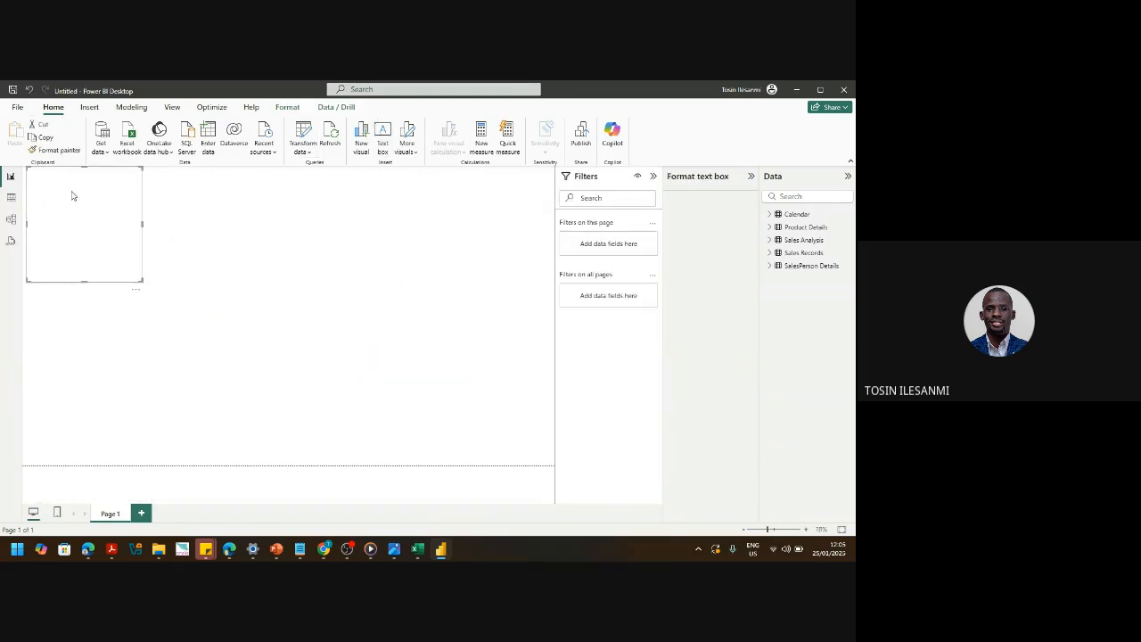
left_click_drag(143, 279, 347, 378)
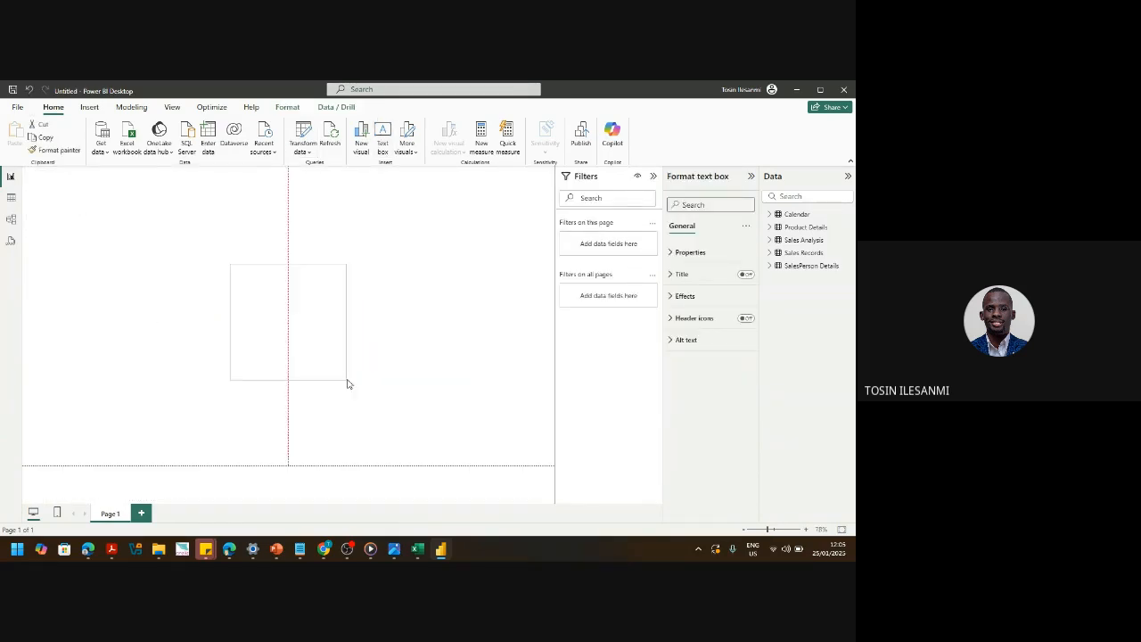
left_click(312, 343)
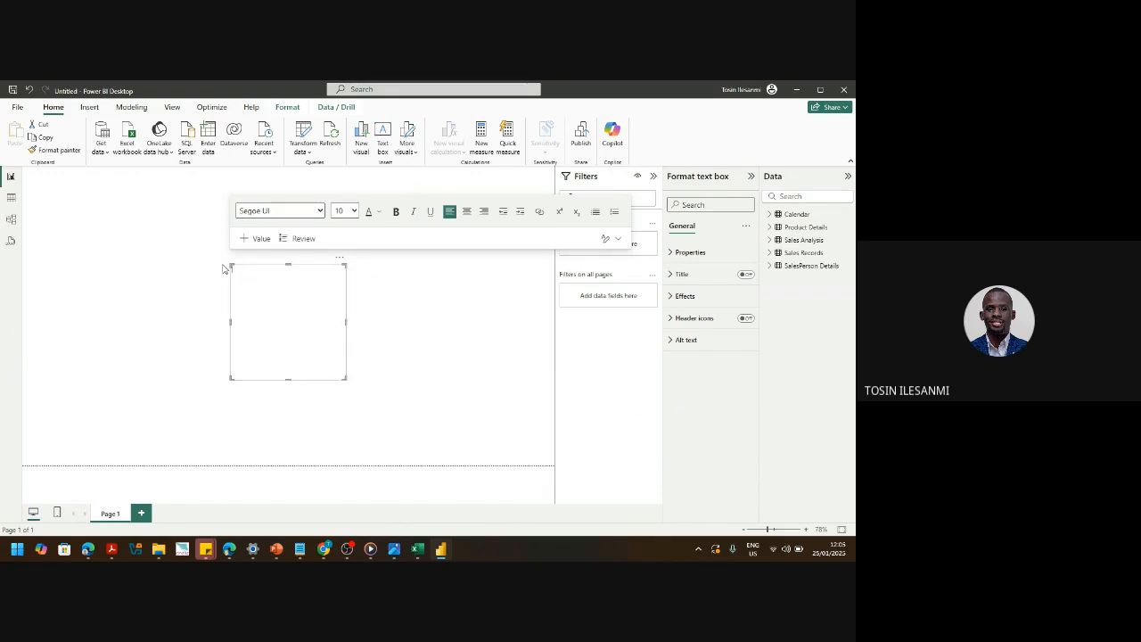
left_click(351, 380)
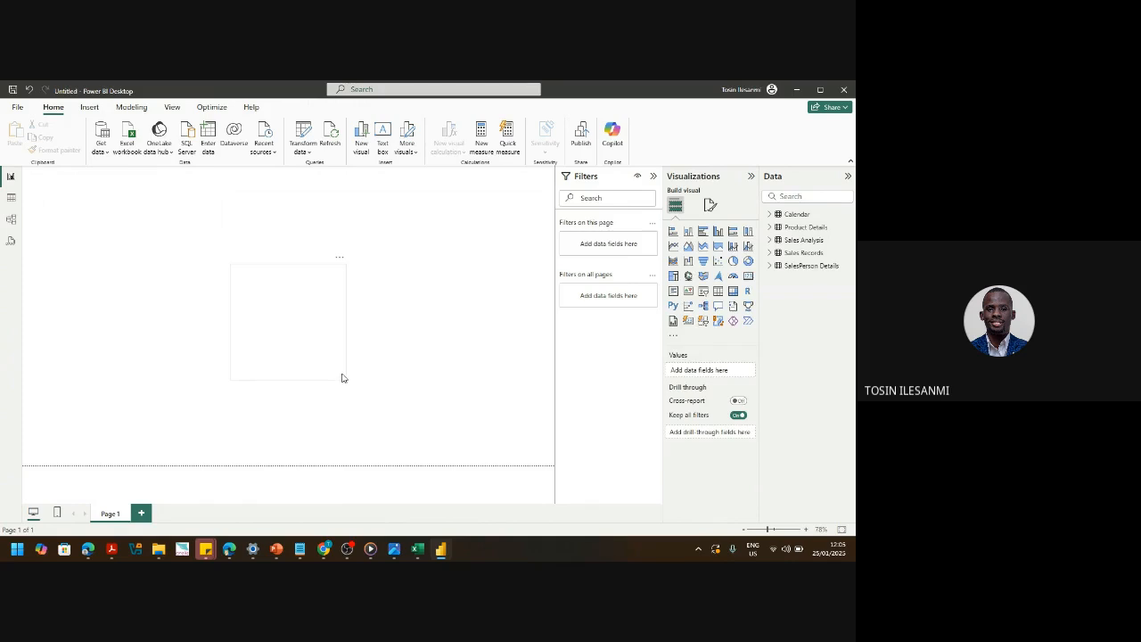
left_click(344, 377)
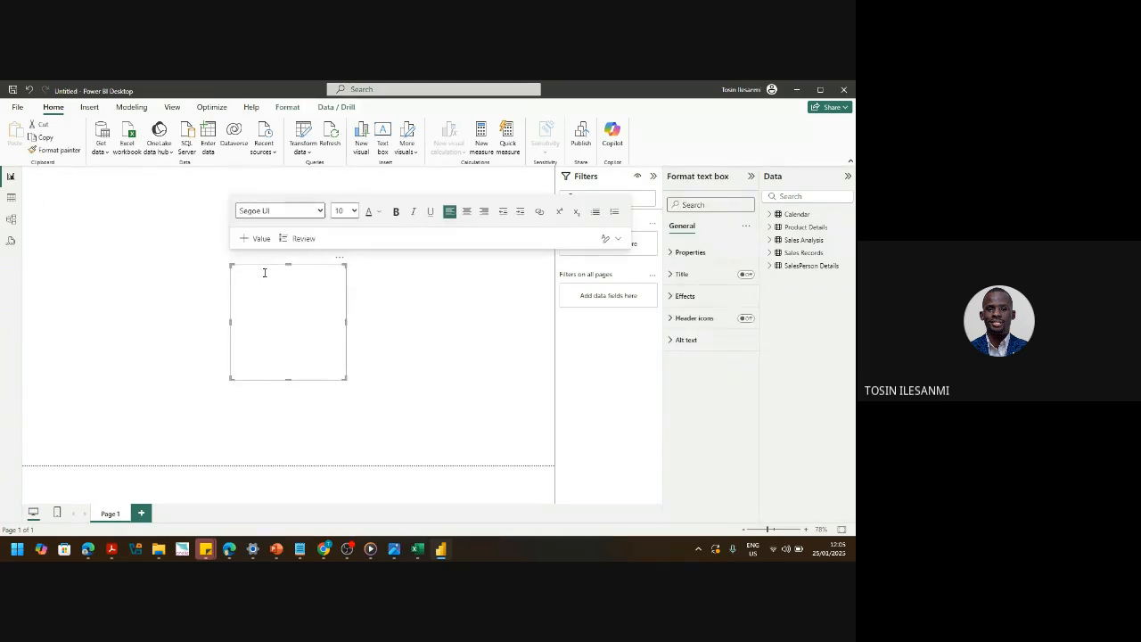
left_click_drag(262, 265, 1, 82)
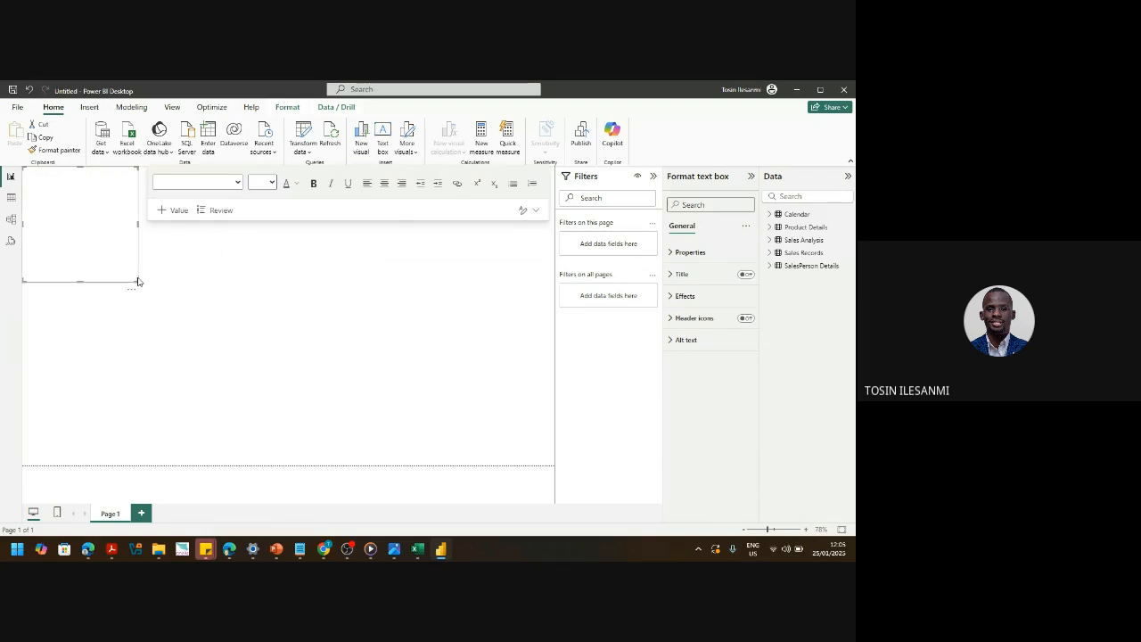
left_click_drag(133, 280, 312, 453)
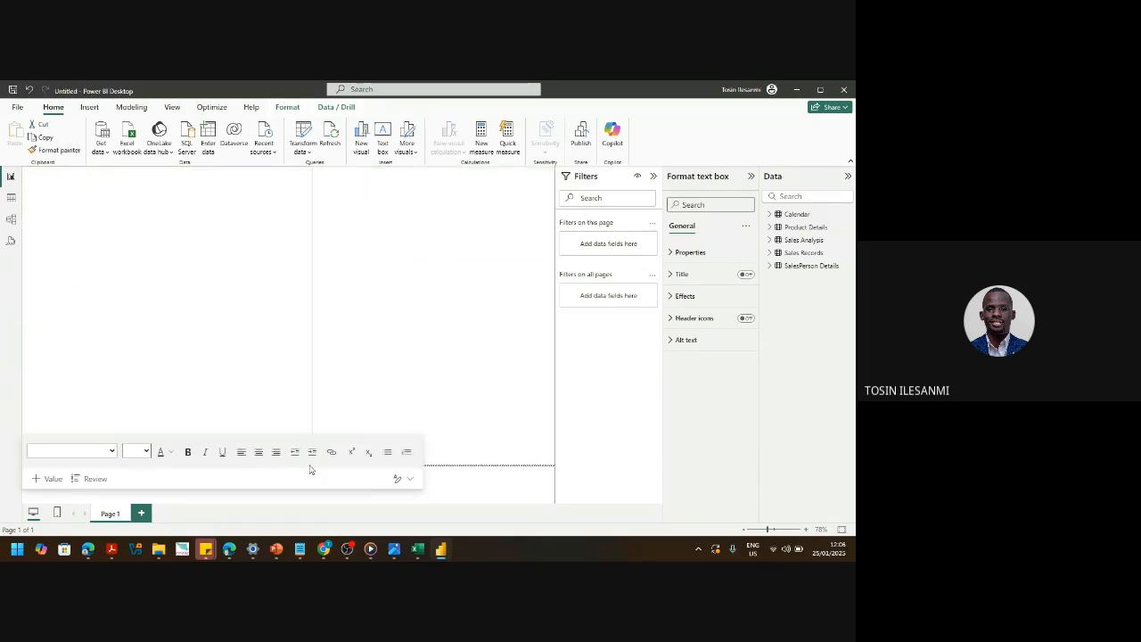
mouse_move(322, 552)
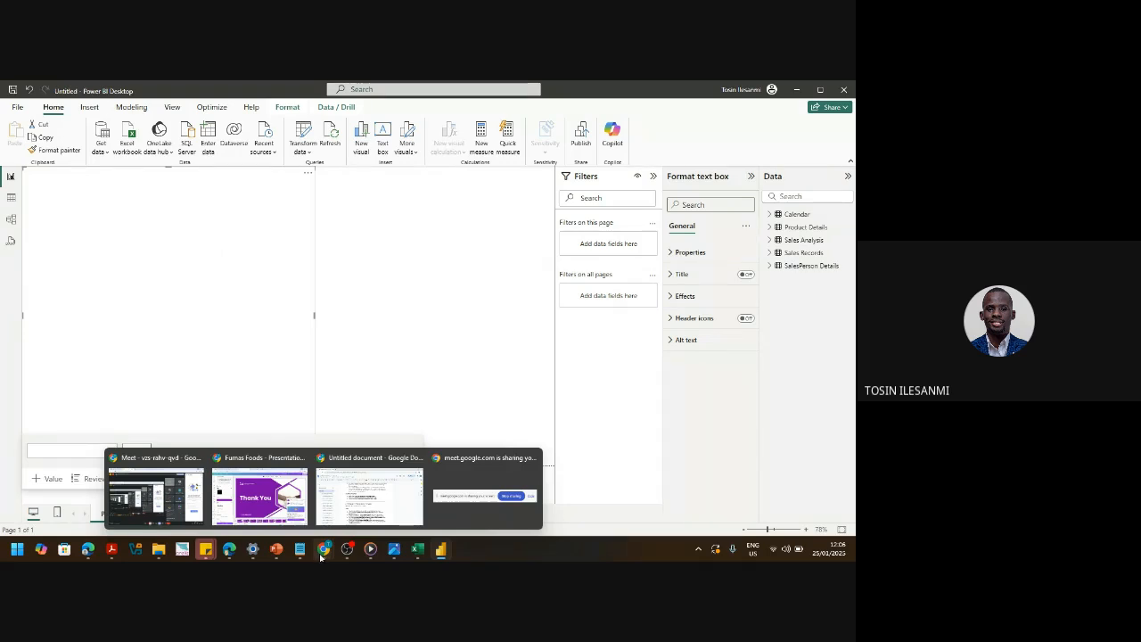
- Scroll through the Untitled document webinar script
left_click(360, 506)
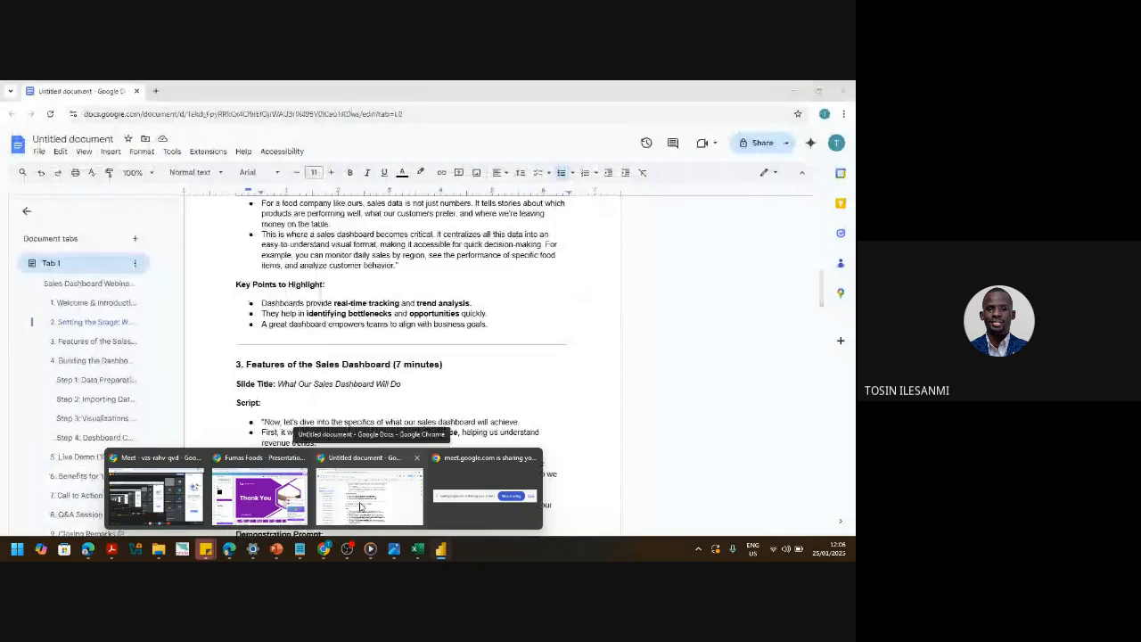
scroll(393, 358, "down", 5)
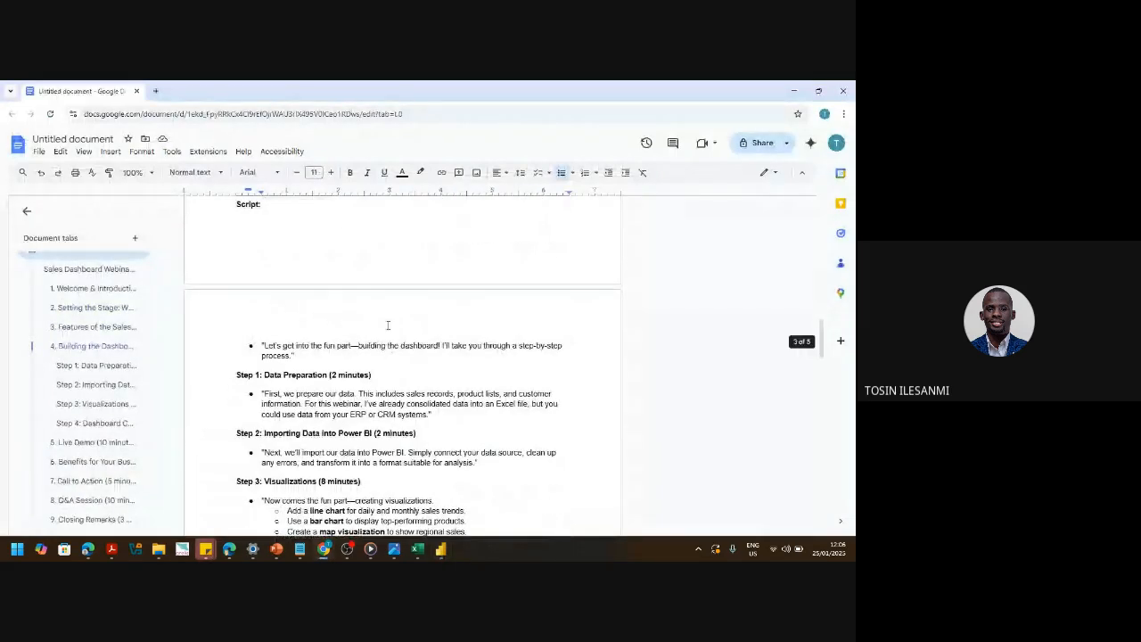
scroll(388, 325, "down", 10)
scroll(387, 323, "down", 10)
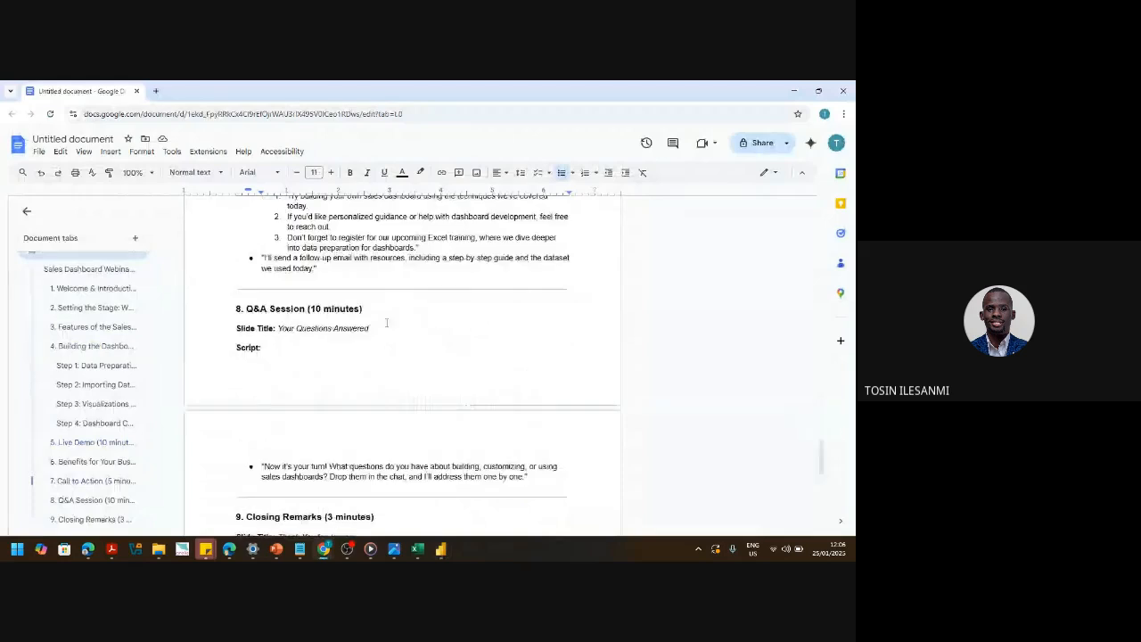
scroll(387, 325, "down", 3)
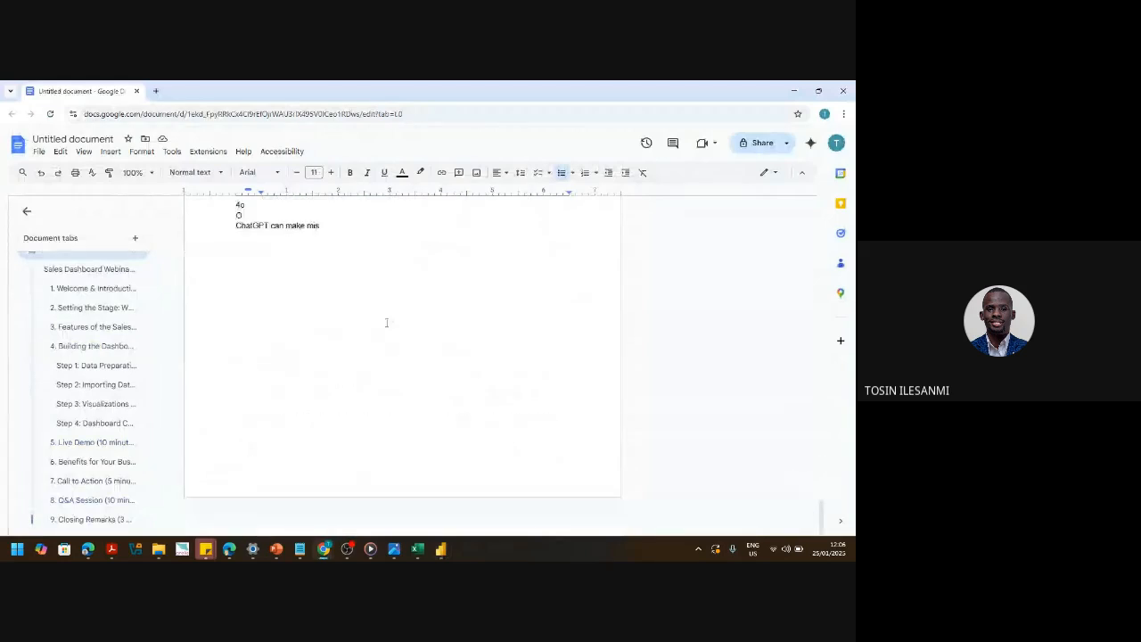
scroll(387, 325, "up", 4)
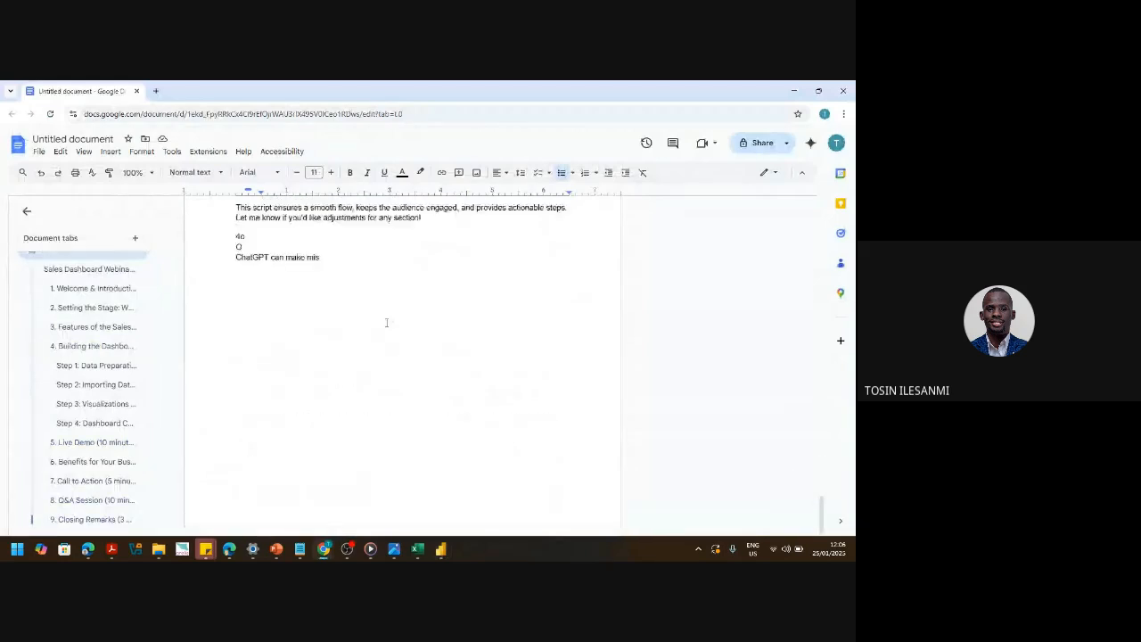
- Switch to the Drive tab showing the Build a Sales Dashboard folder
left_click(793, 91)
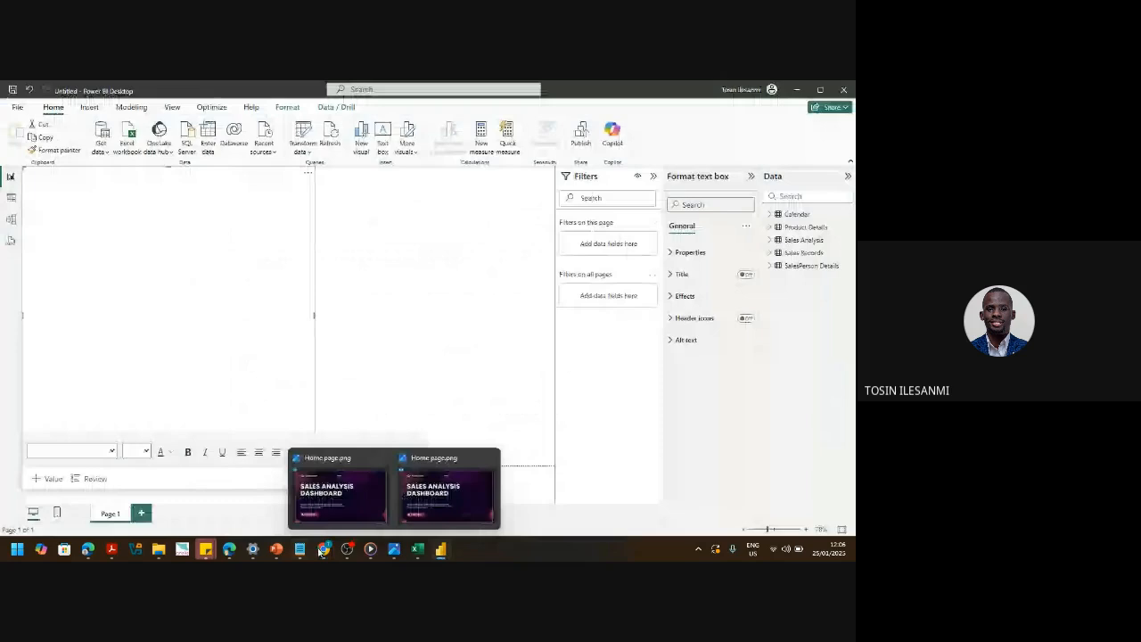
mouse_move(323, 548)
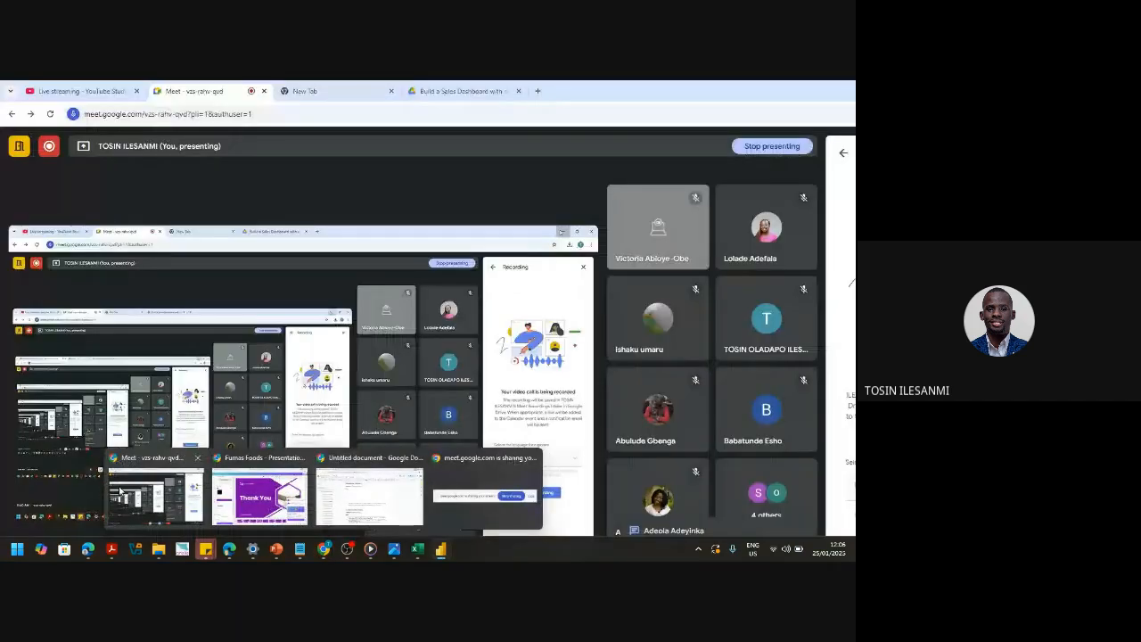
left_click(119, 489)
left_click(433, 91)
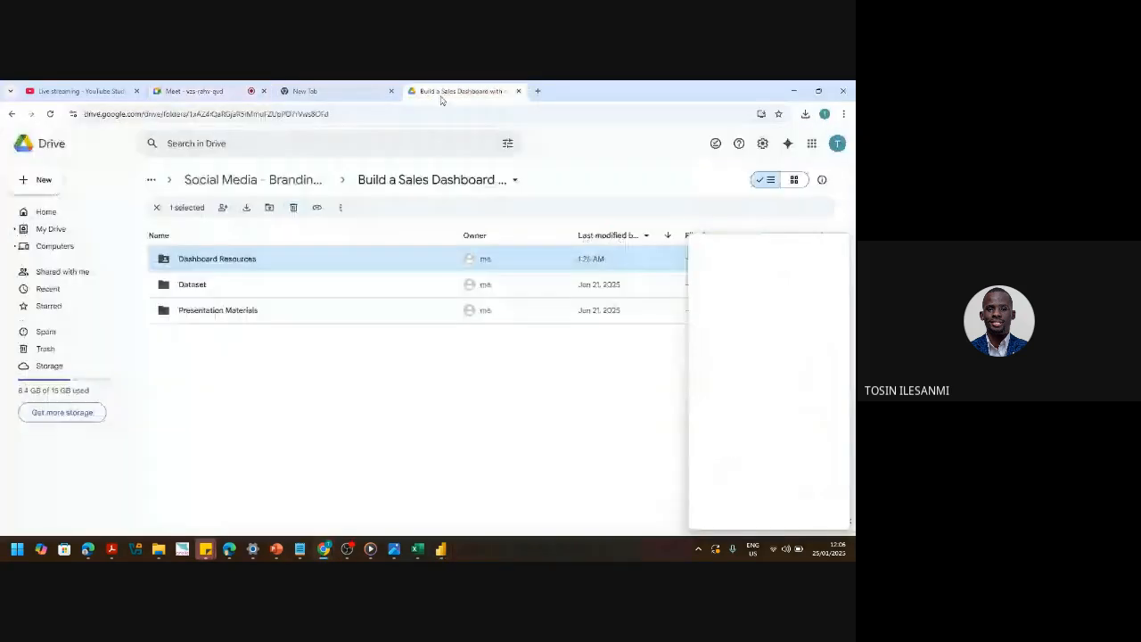
- Open the PRESENTATION DOCUMENT in Presentation Materials and scroll through it
double_click(208, 310)
double_click(214, 258)
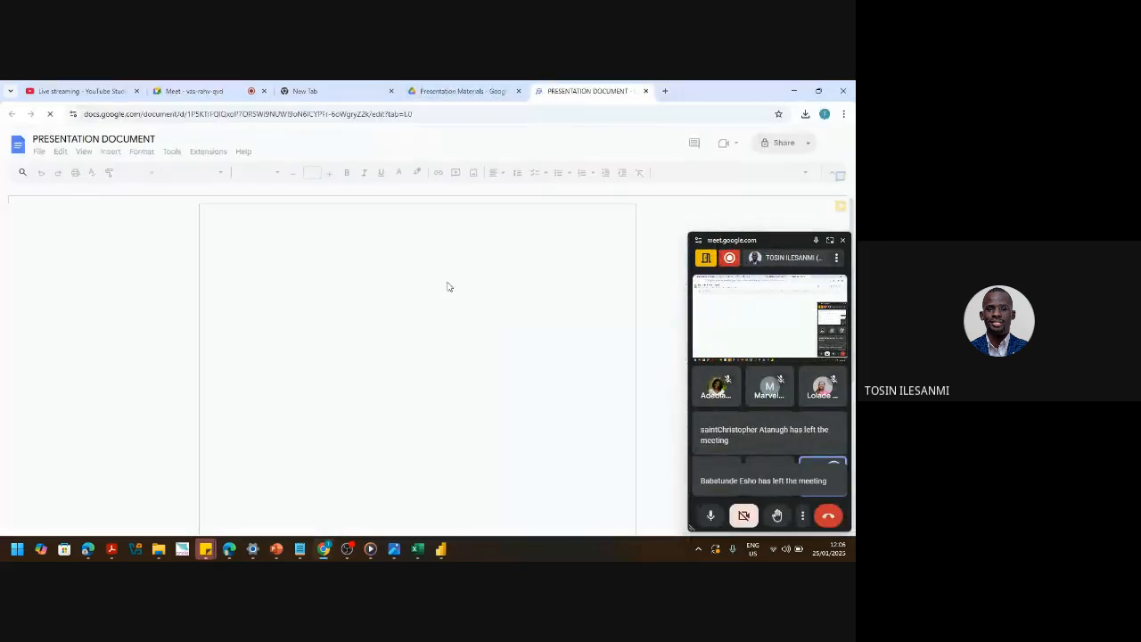
scroll(445, 294, "down", 15)
scroll(434, 311, "down", 20)
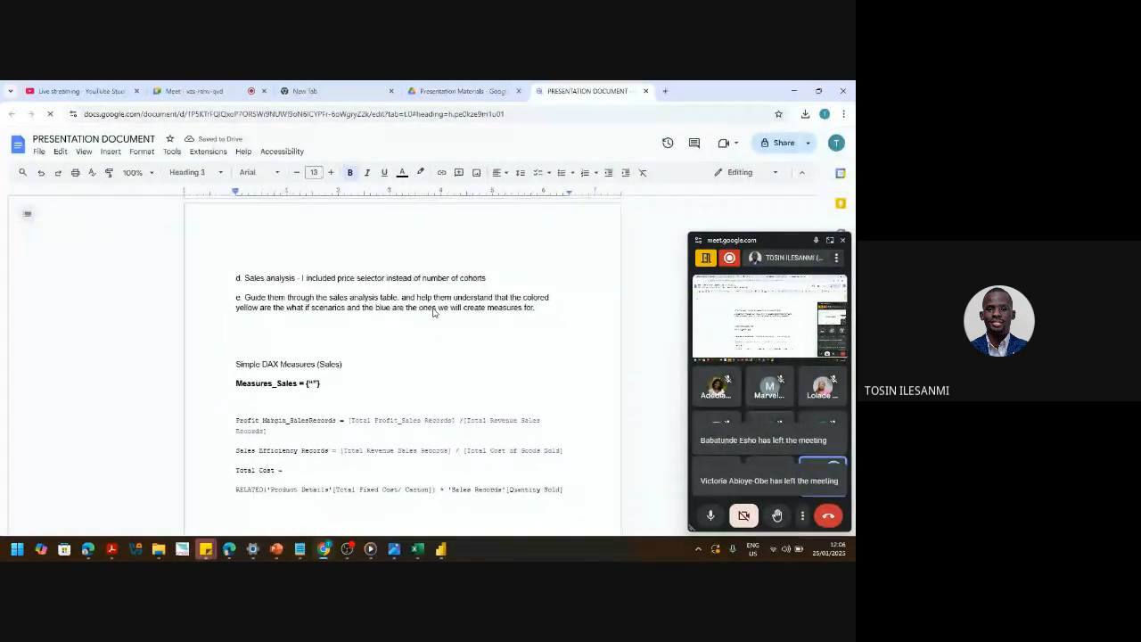
scroll(434, 310, "up", 6)
scroll(435, 312, "up", 3)
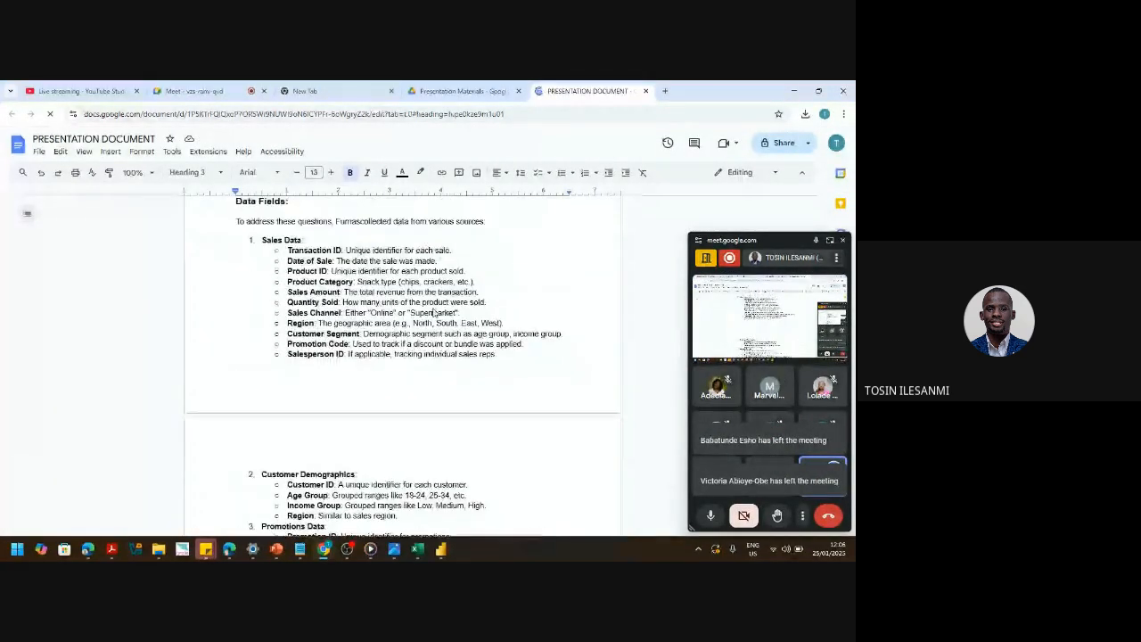
scroll(434, 312, "down", 5)
scroll(434, 311, "up", 2)
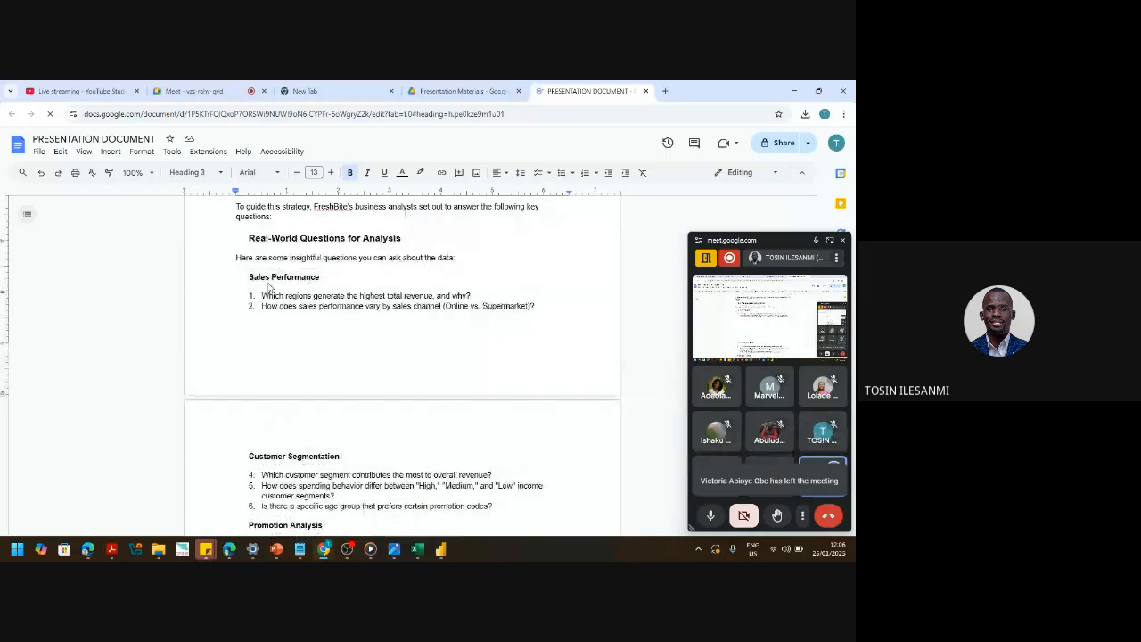
- Copy the Real-World Questions for Analysis list and switch back to Power BI Desktop
left_click_drag(249, 237, 268, 459)
right_click(417, 221)
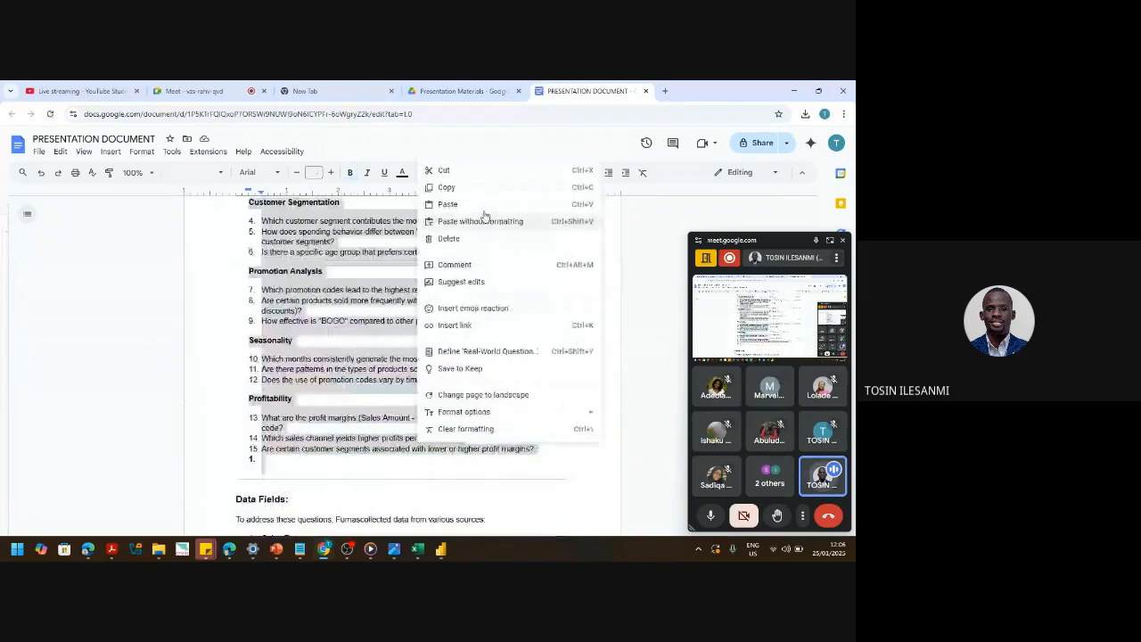
left_click(457, 191)
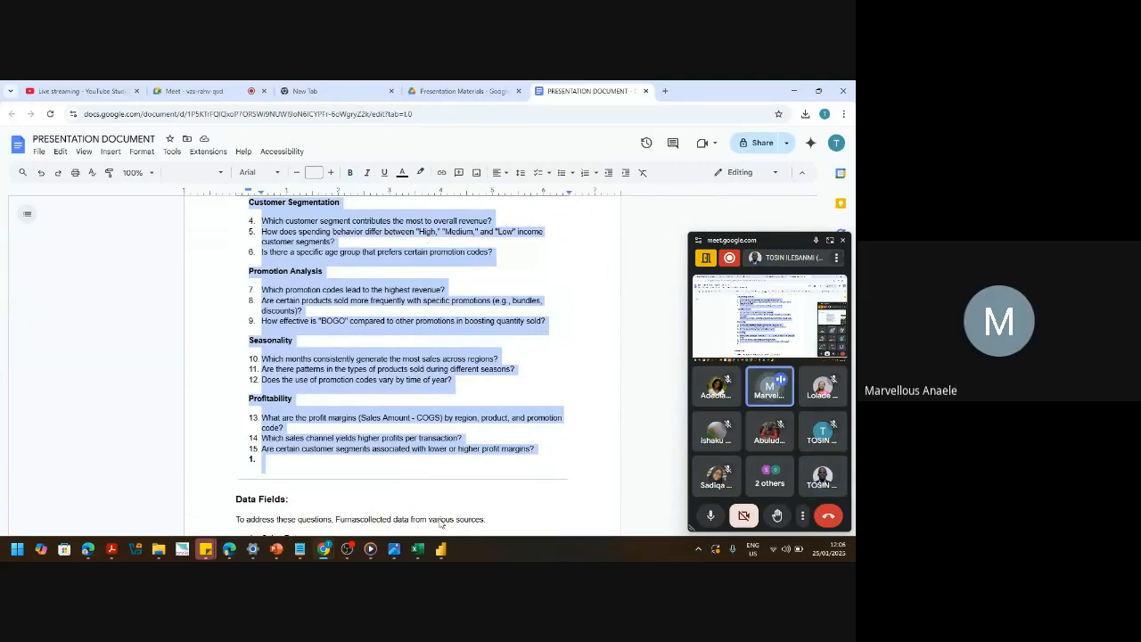
left_click(441, 548)
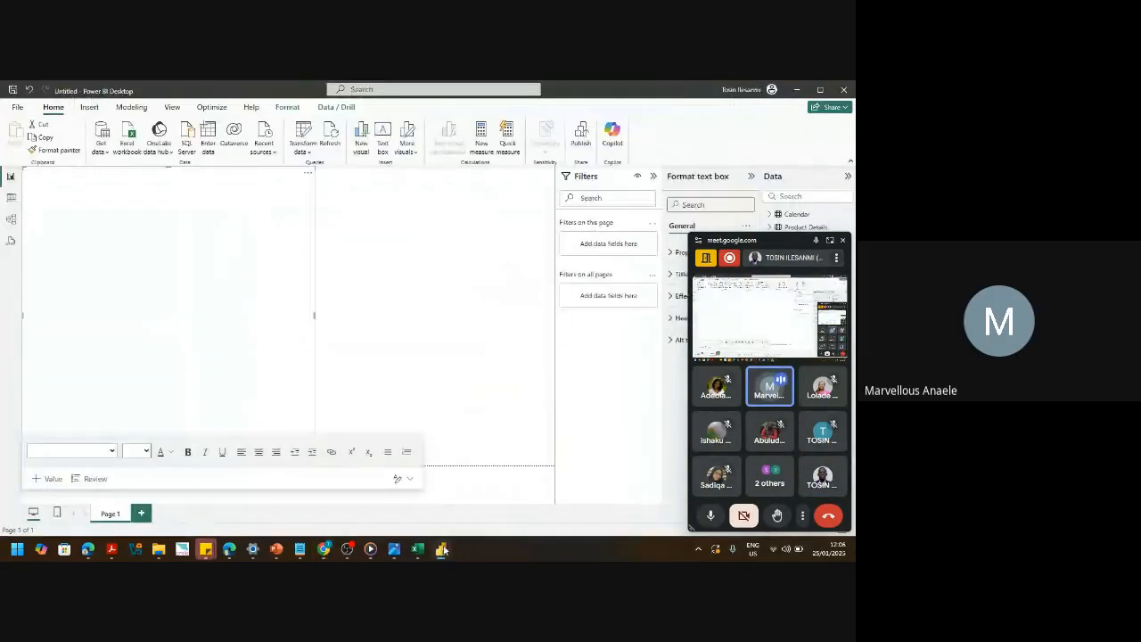
- Paste the analysis questions into the text box at font size 12, then open Power Query Editor
left_click(199, 249)
right_click(103, 203)
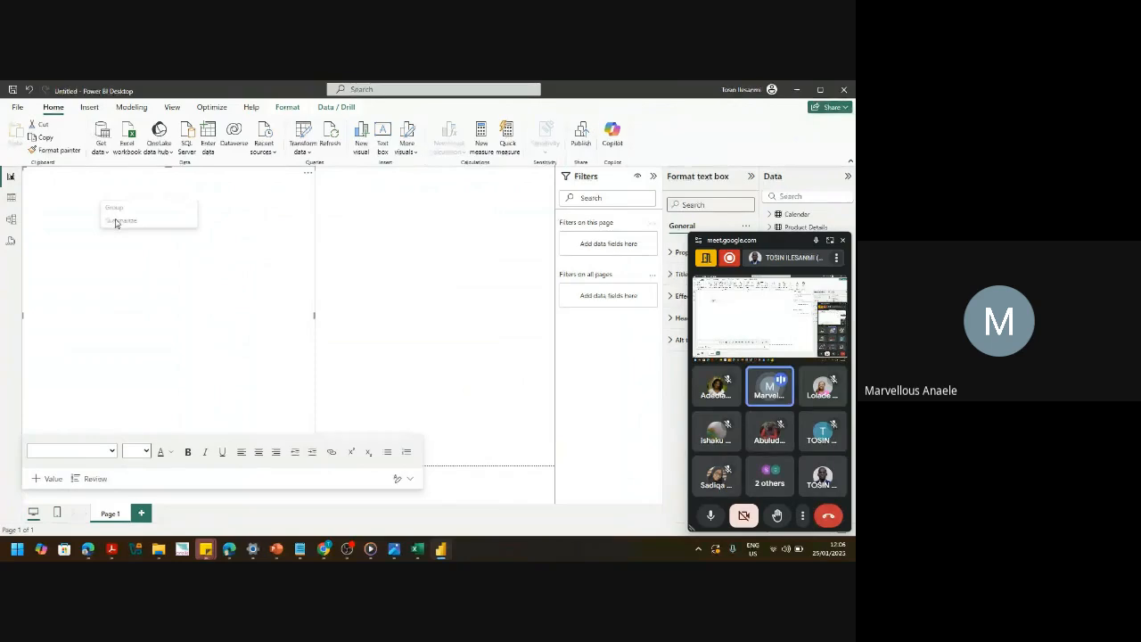
left_click(48, 242)
key("ctrl+v")
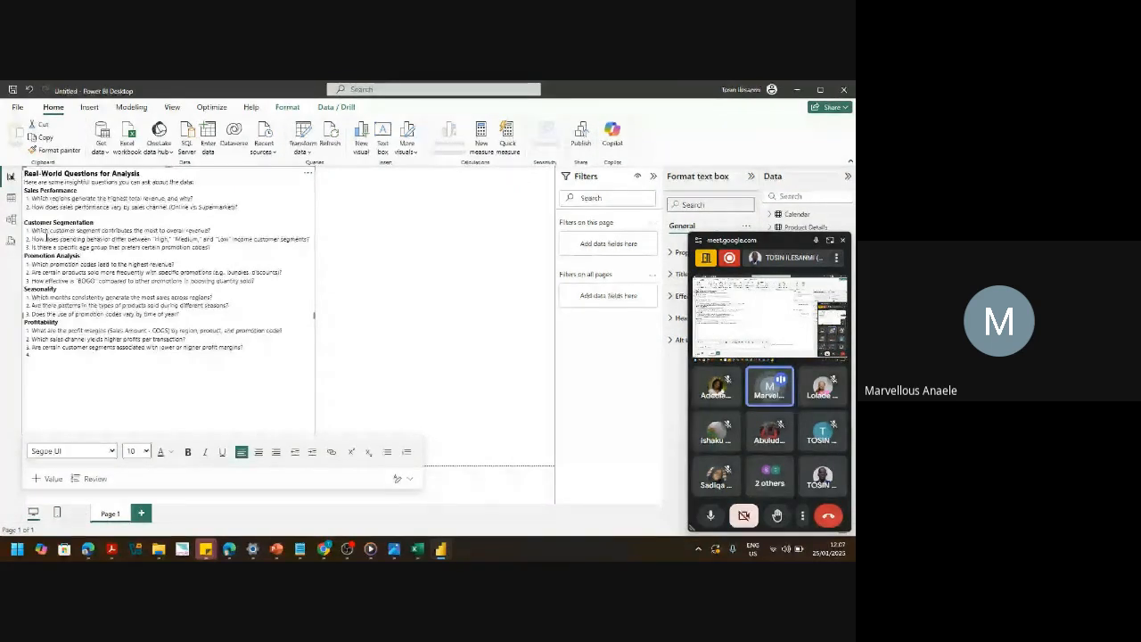
key("ctrl+a")
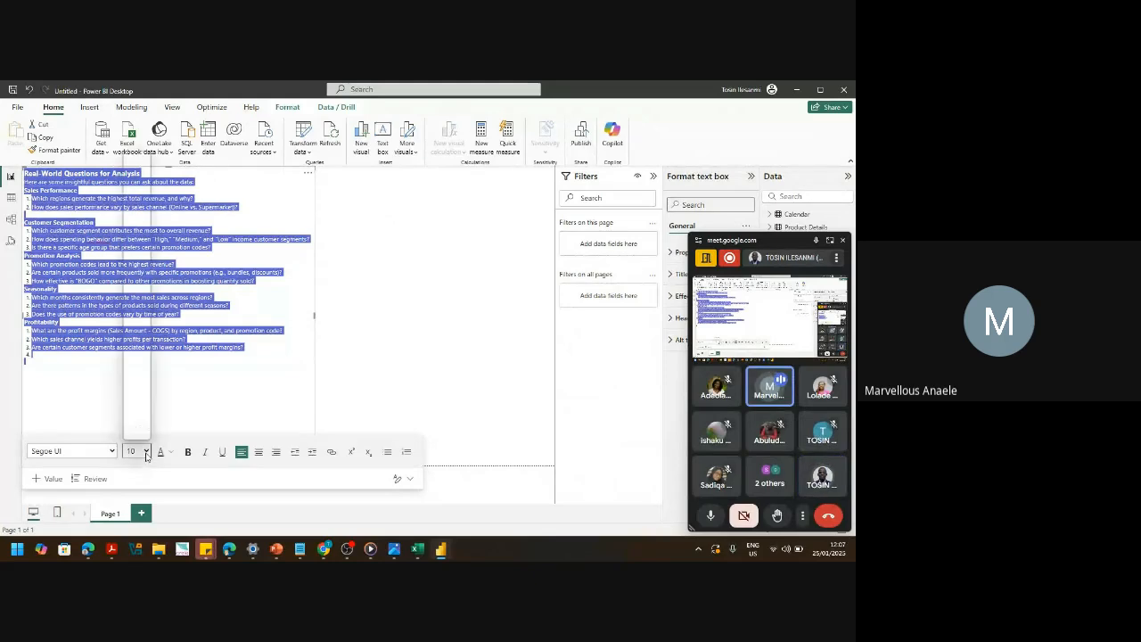
left_click(146, 453)
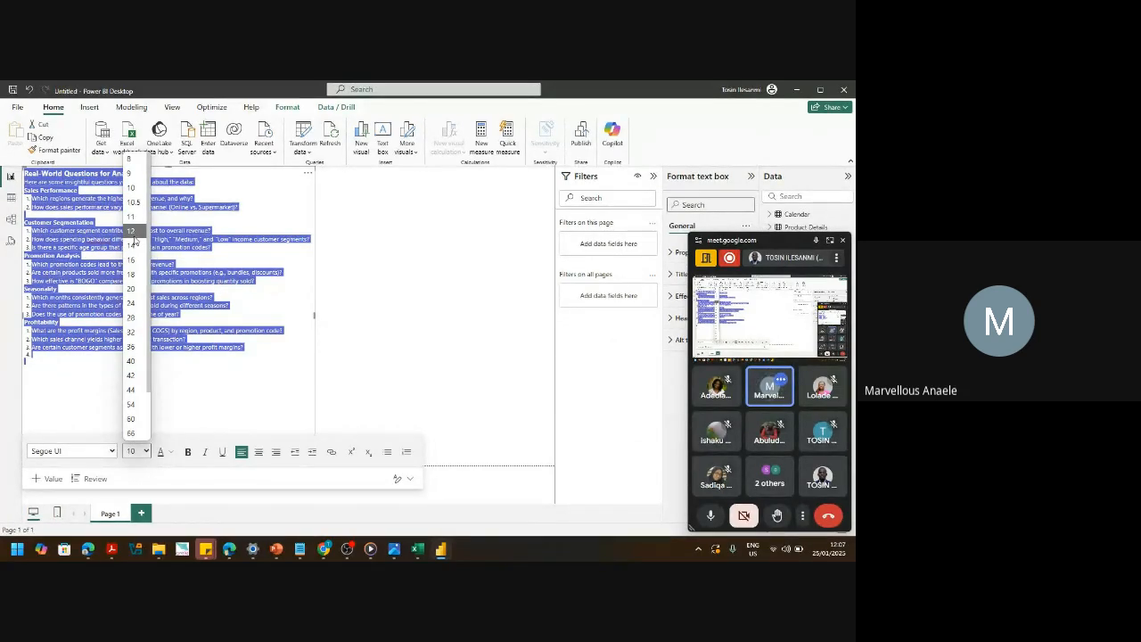
left_click(134, 233)
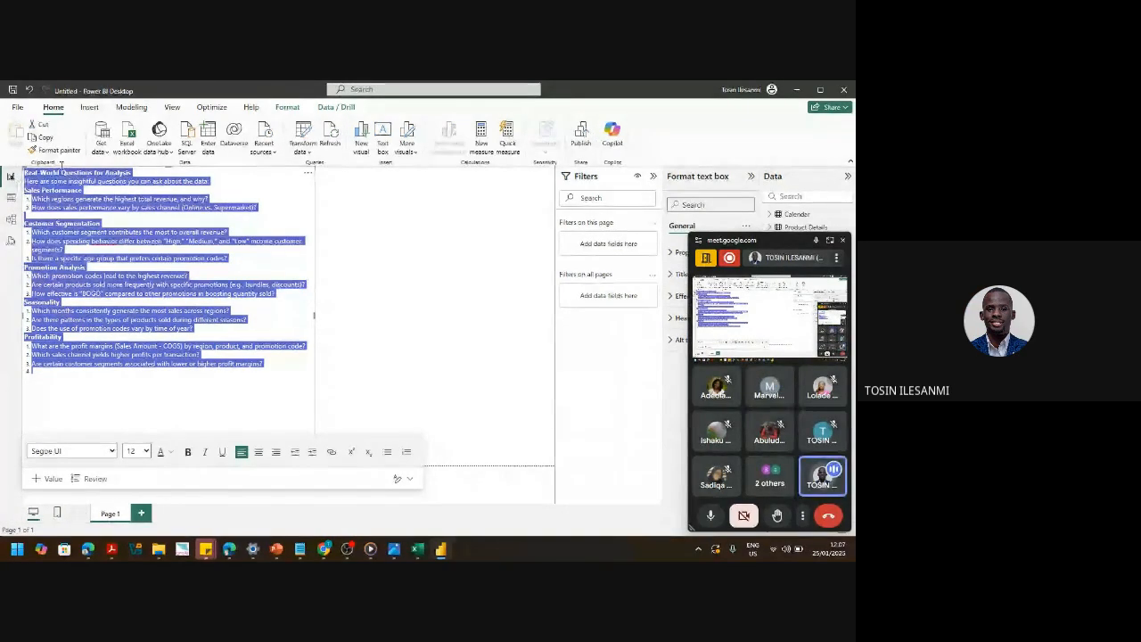
left_click(303, 150)
left_click(326, 170)
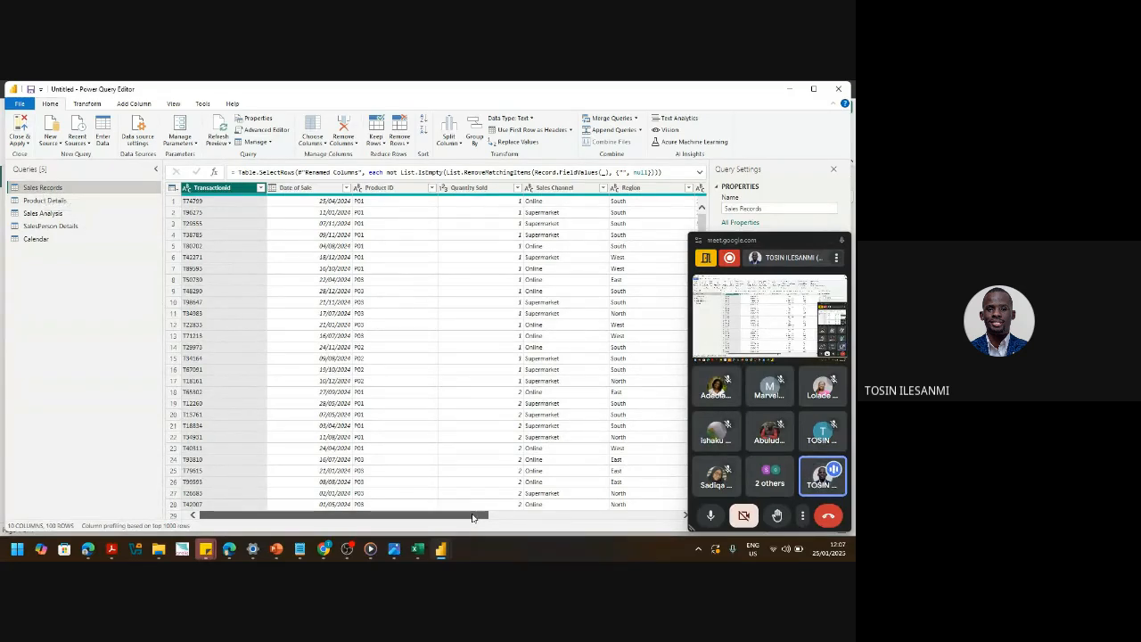
left_click_drag(472, 518, 687, 536)
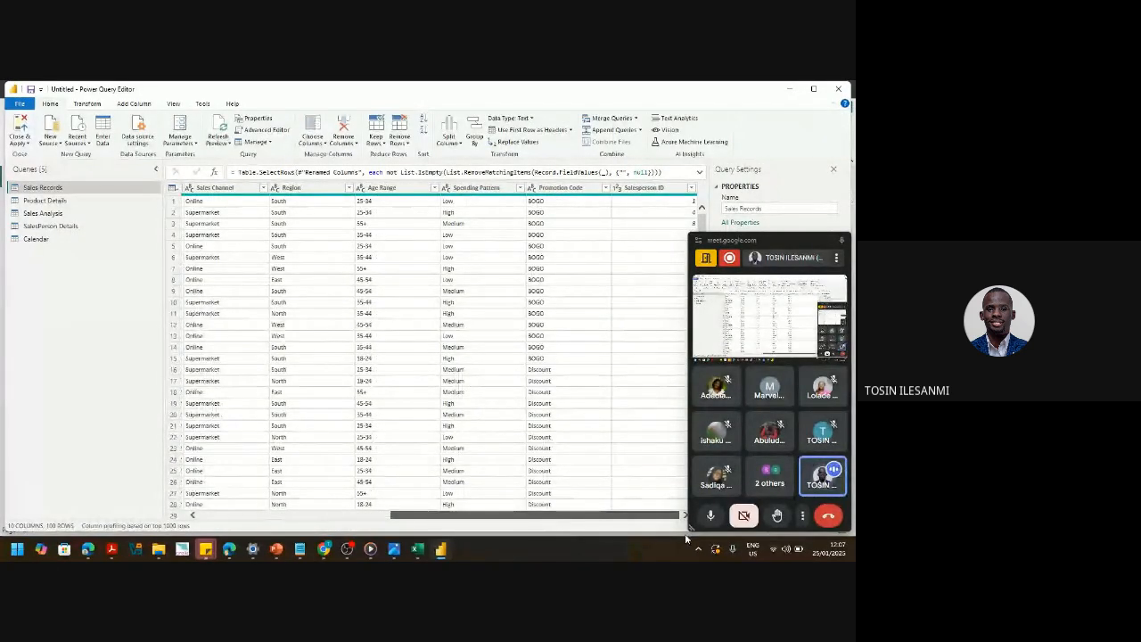
left_click_drag(686, 538, 392, 538)
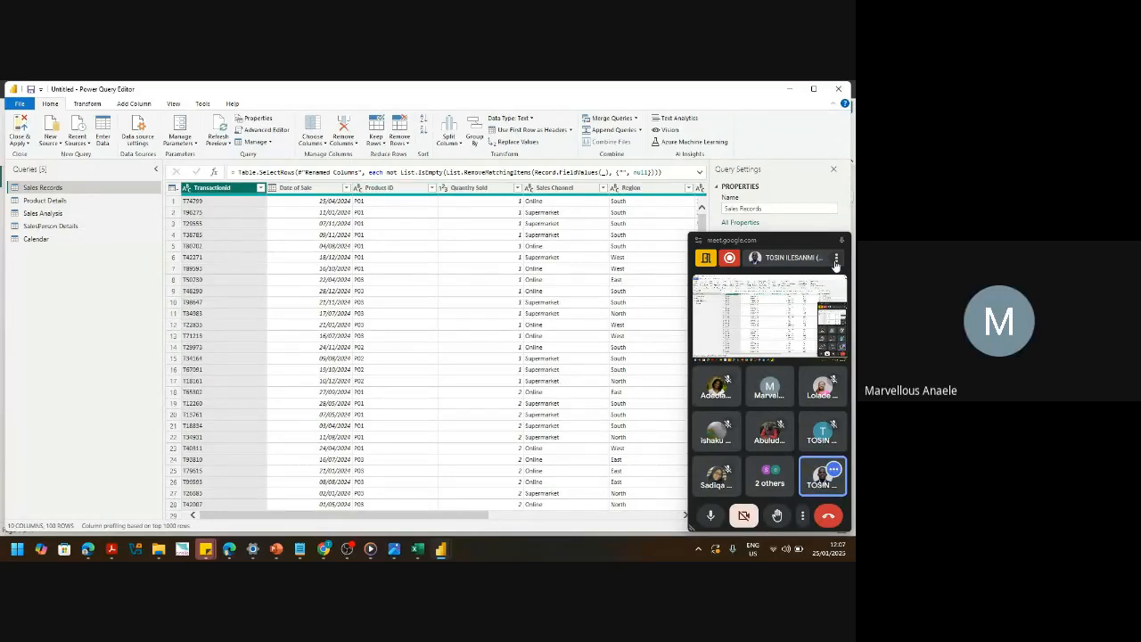
left_click_drag(801, 255, 854, 528)
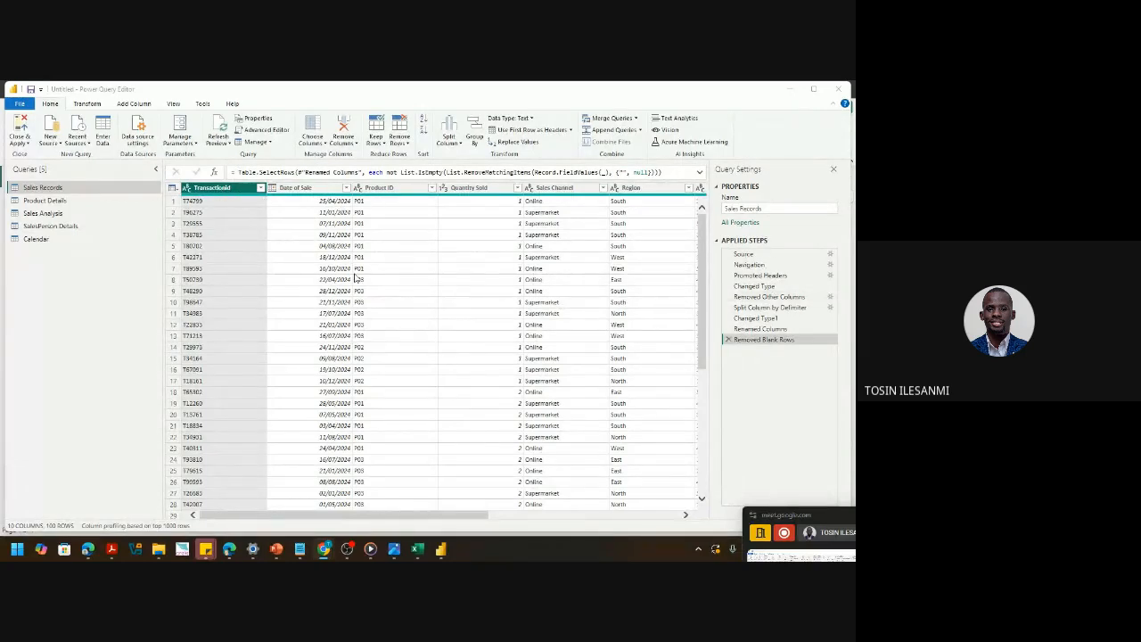
- Review the Changed Type formula, then step through Changed Type1, Renamed Columns and Removed Other Columns
left_click(756, 286)
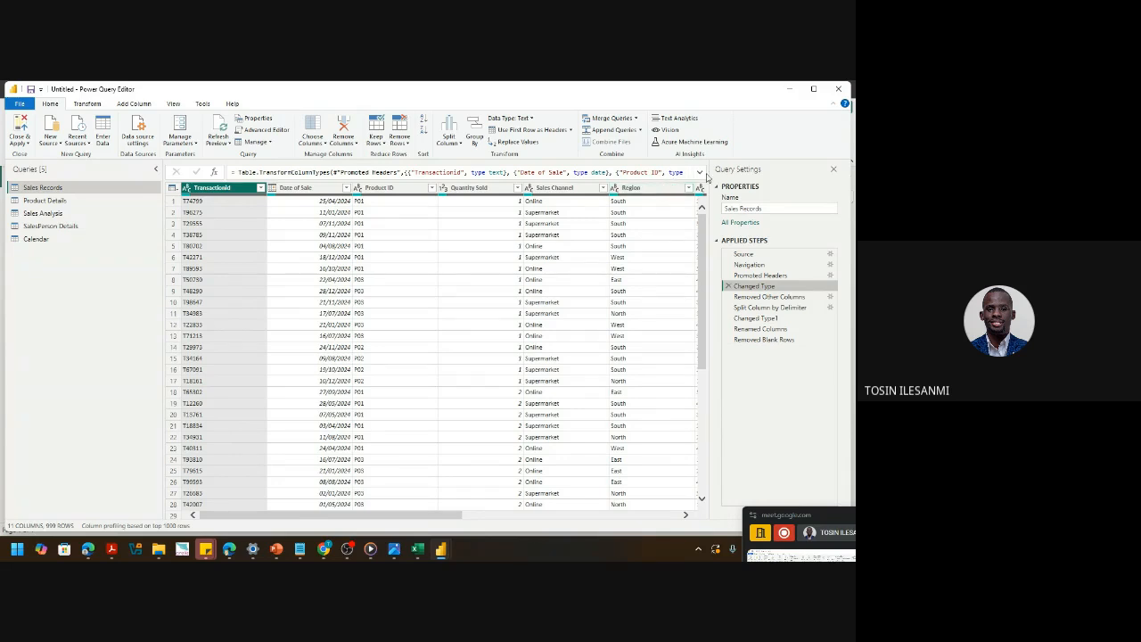
left_click(701, 172)
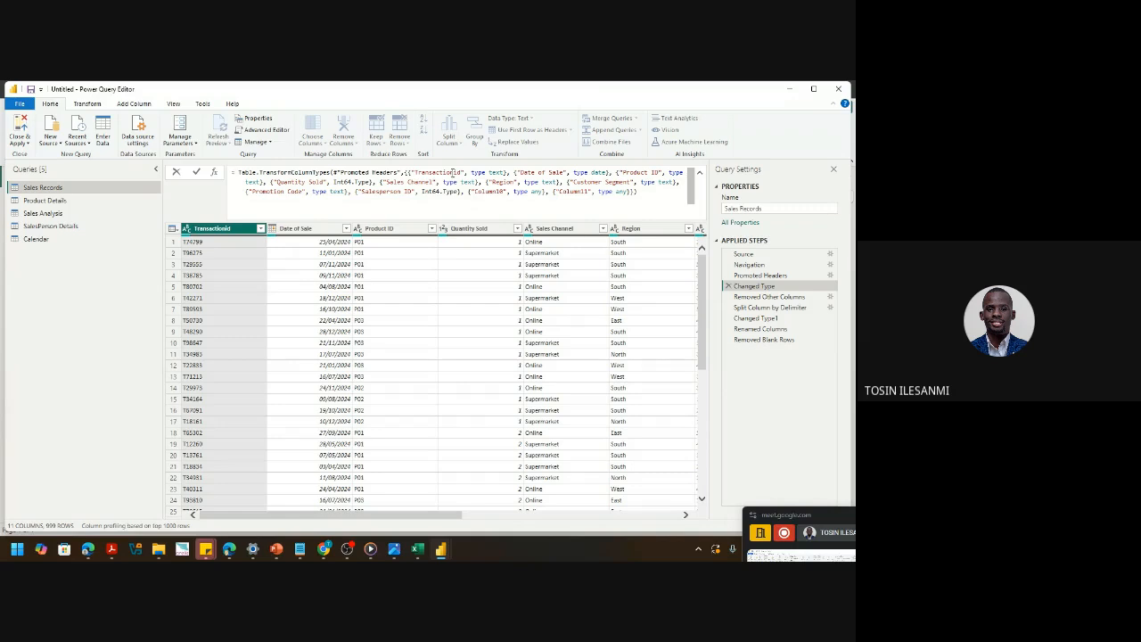
double_click(443, 172)
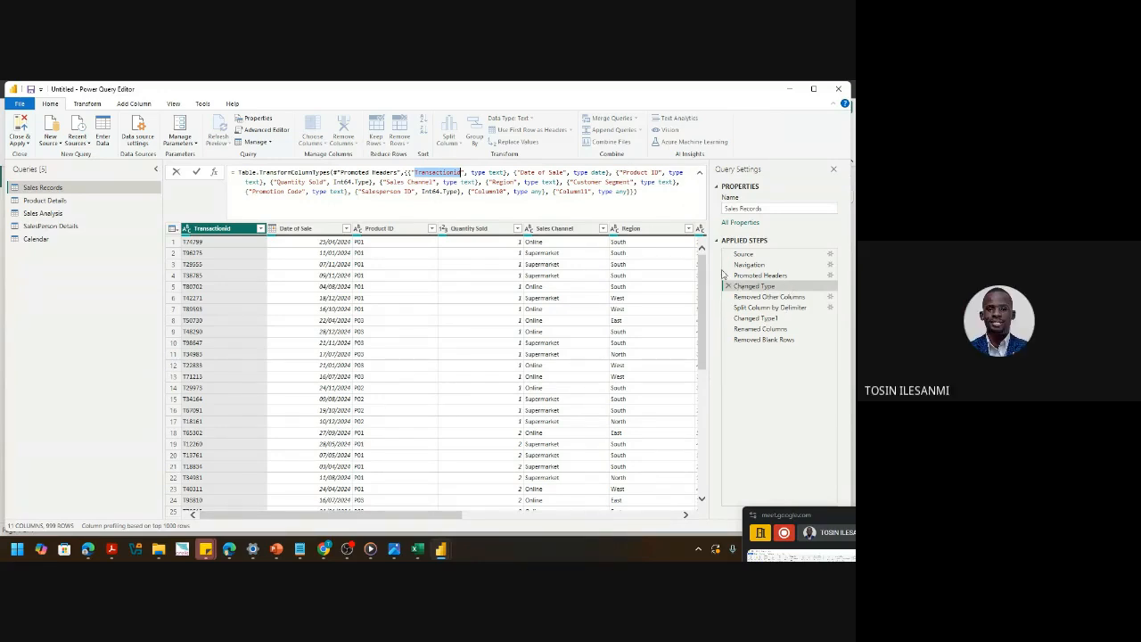
left_click(660, 174)
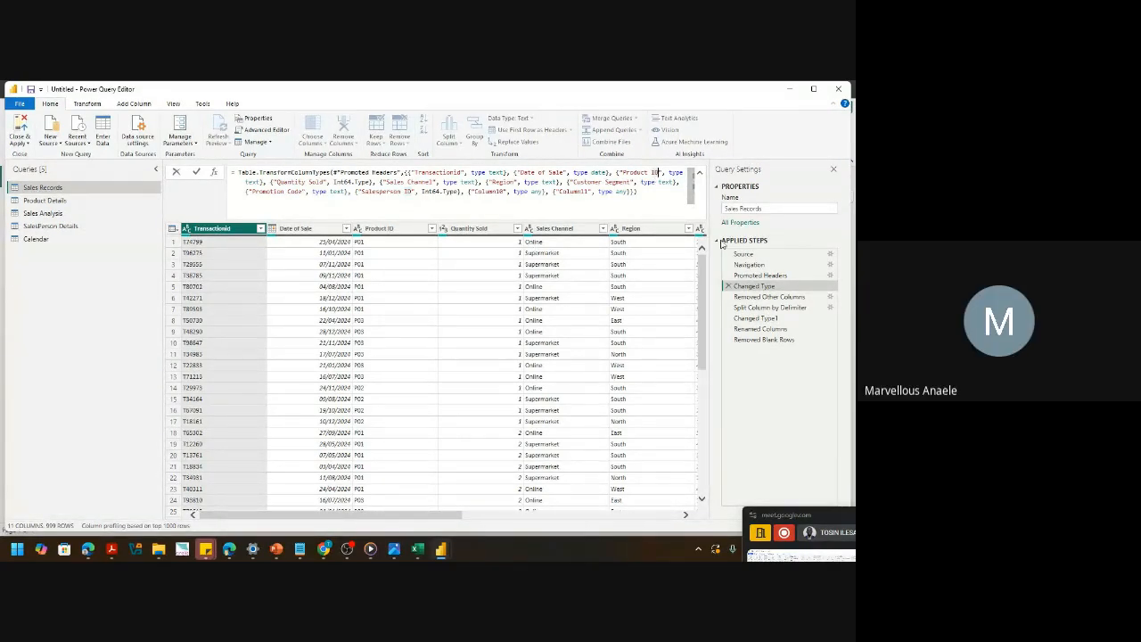
left_click(763, 320)
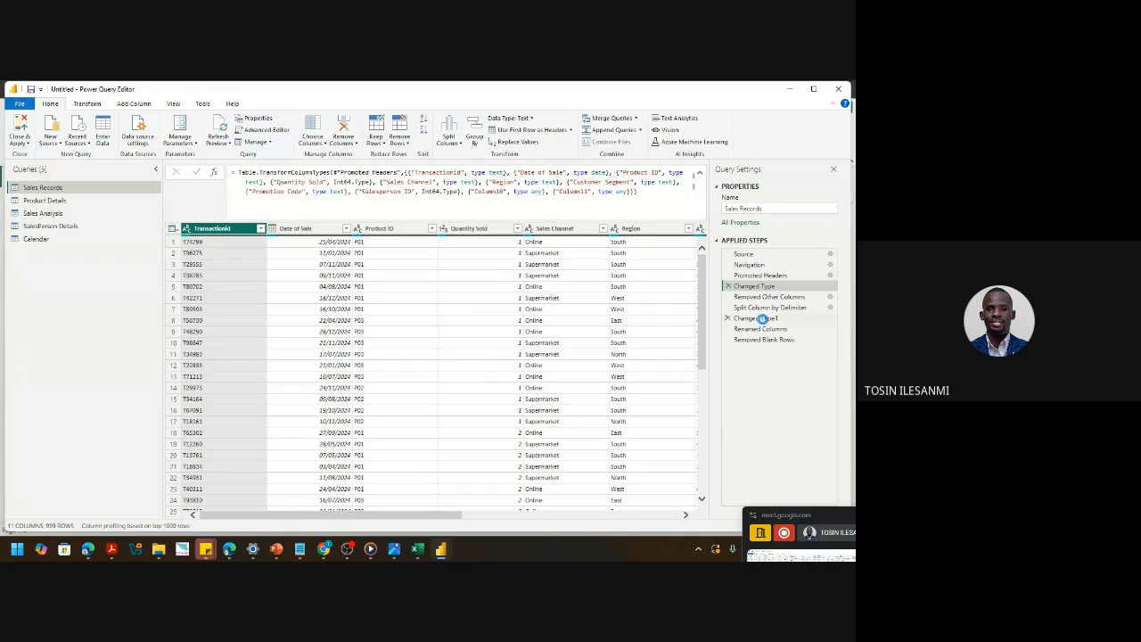
left_click(763, 321)
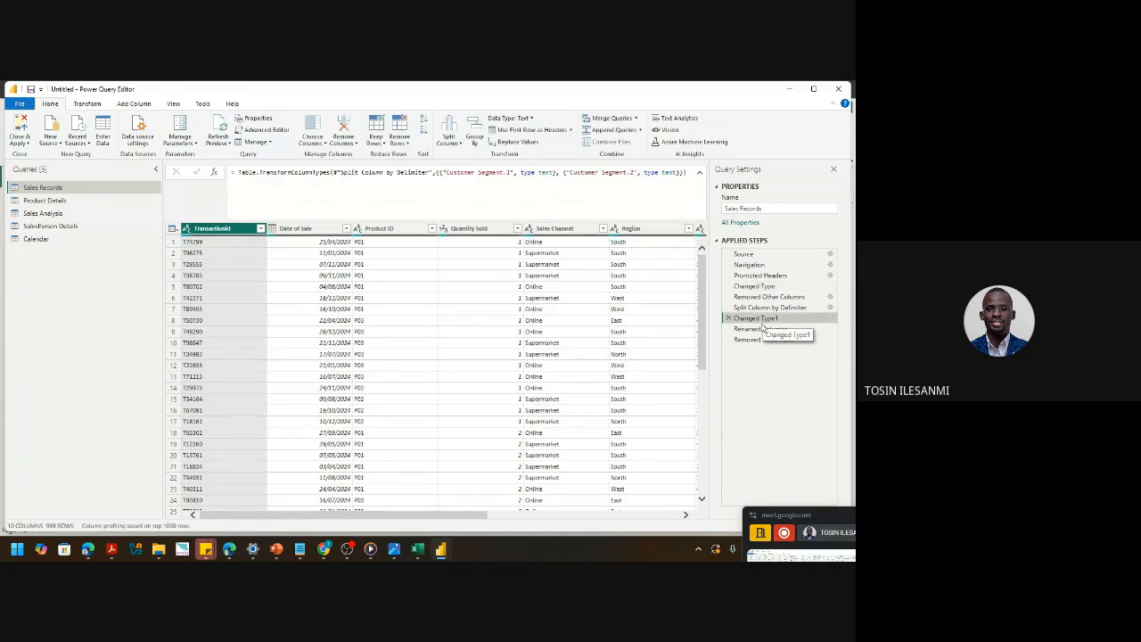
left_click(763, 328)
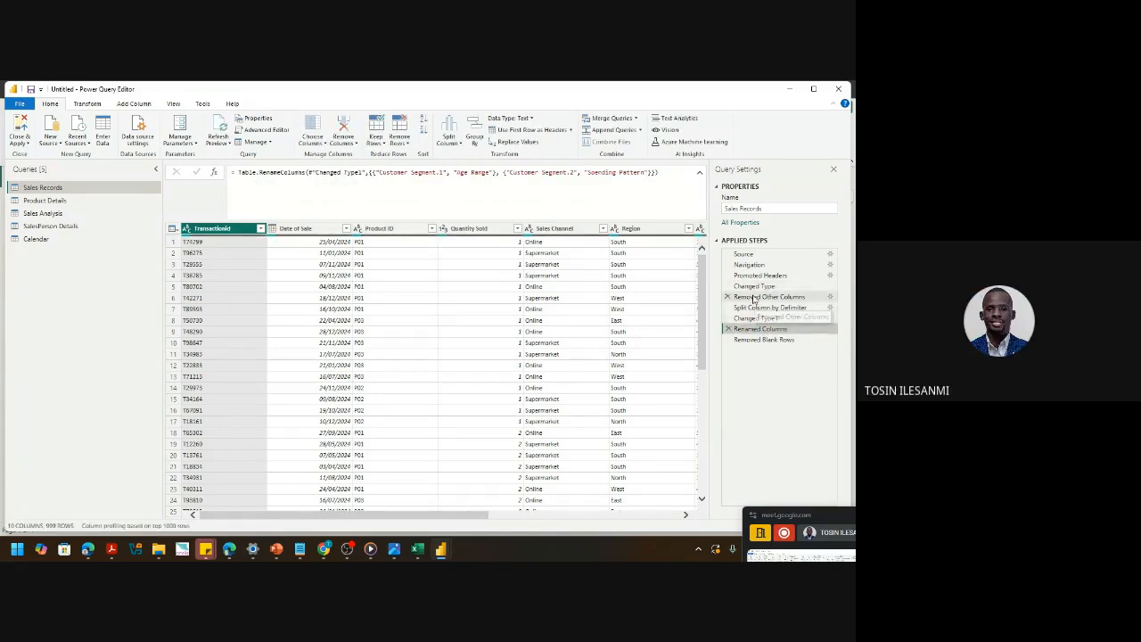
left_click(754, 297)
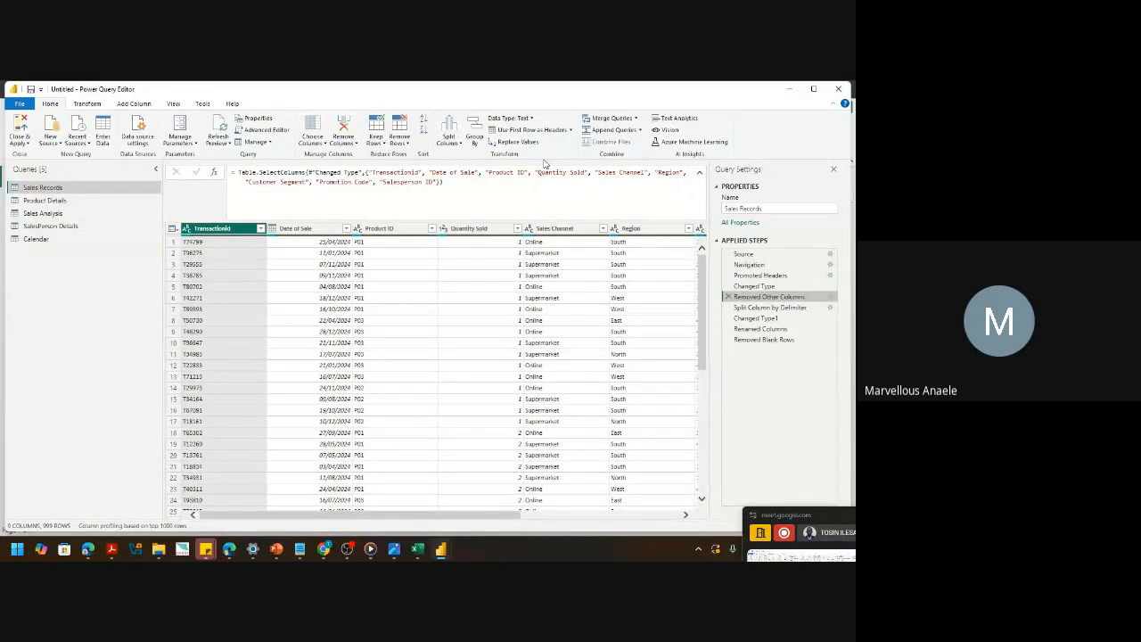
- Close & Apply the Sales Records changes, returning to the report page with the questions text box
left_click(227, 145)
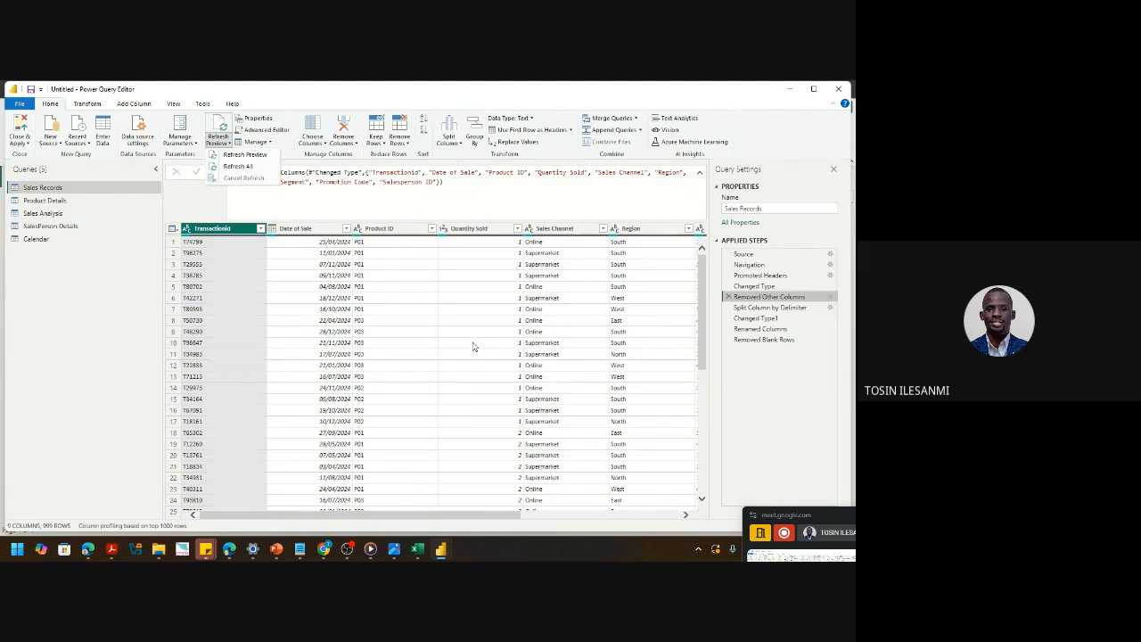
left_click(20, 142)
left_click(19, 143)
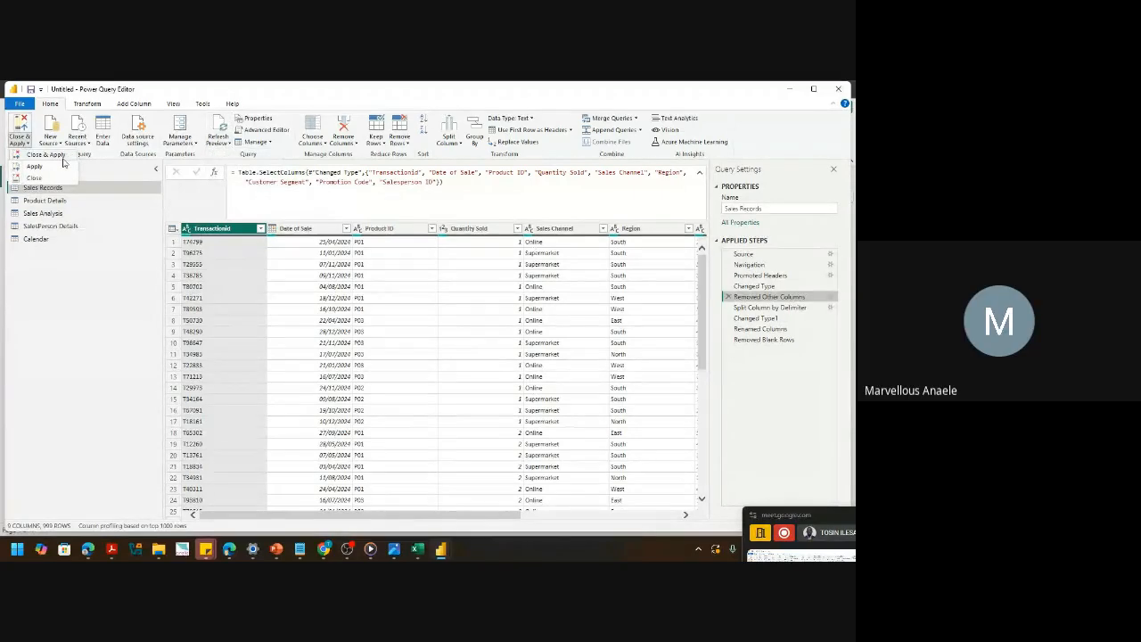
left_click(49, 157)
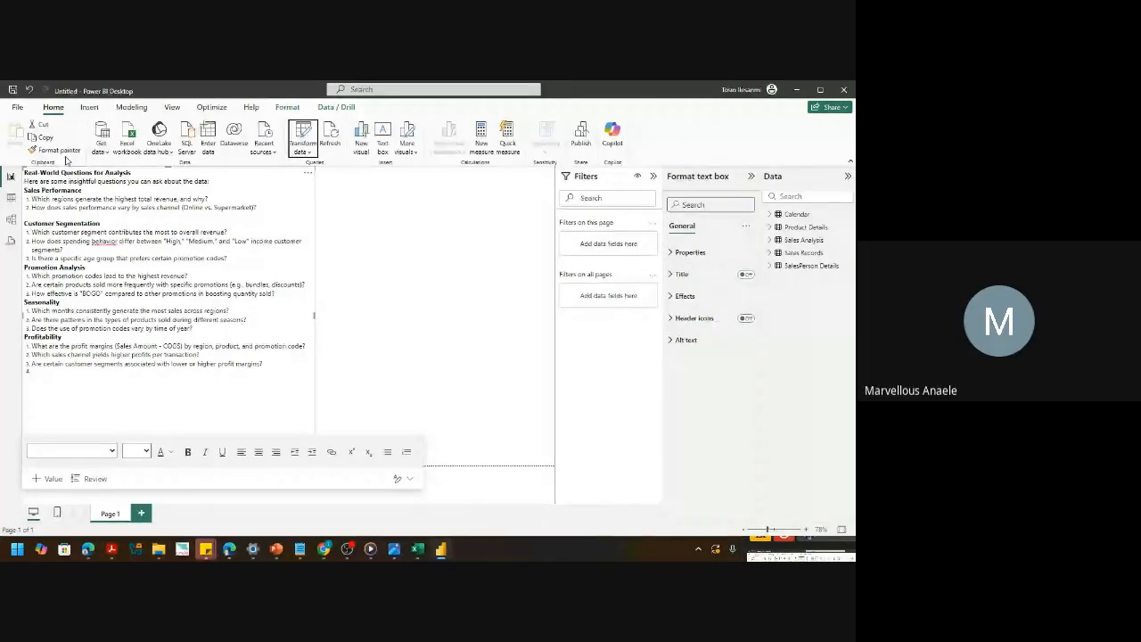
- Set the questions text to size 14 after trying 16 and 12, then open the Transform data menu
left_click(145, 452)
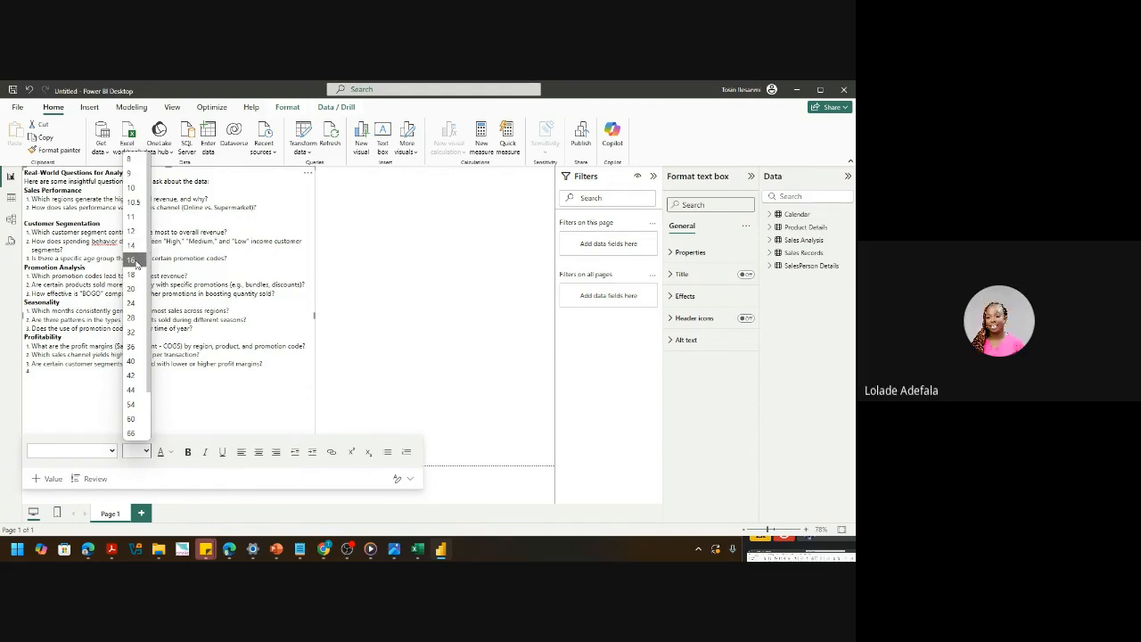
left_click(136, 260)
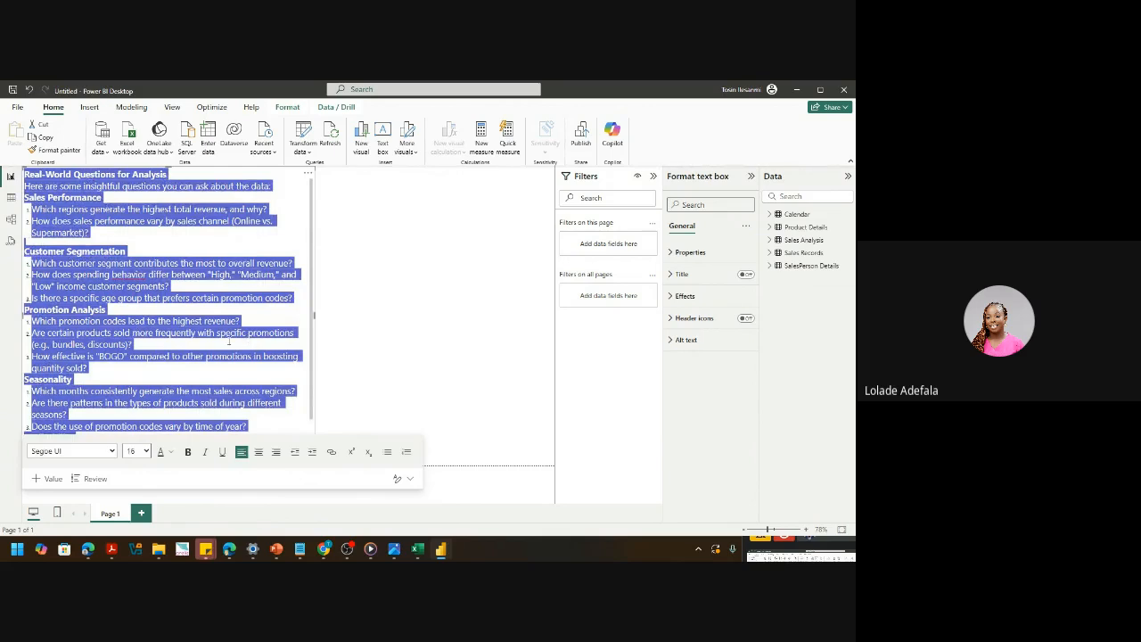
left_click(146, 452)
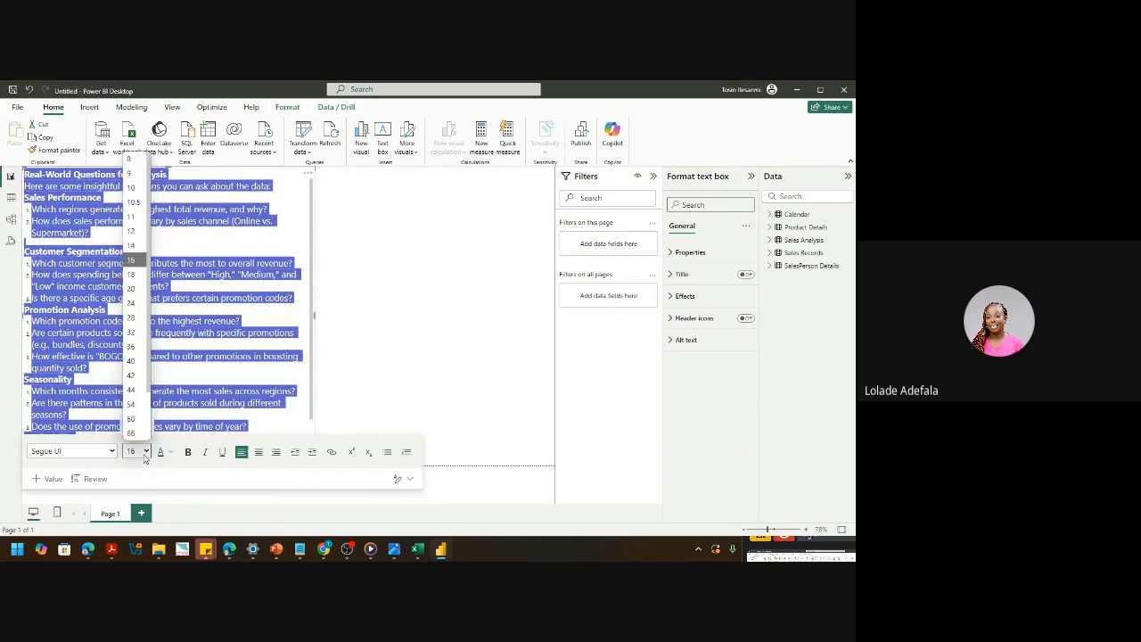
left_click(133, 231)
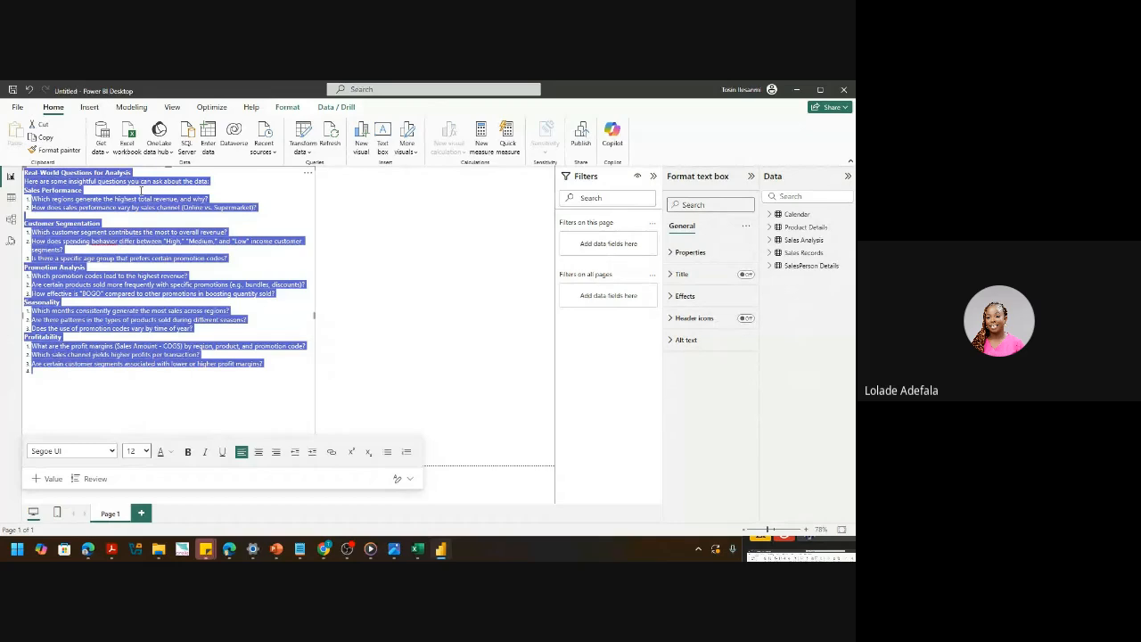
left_click(146, 451)
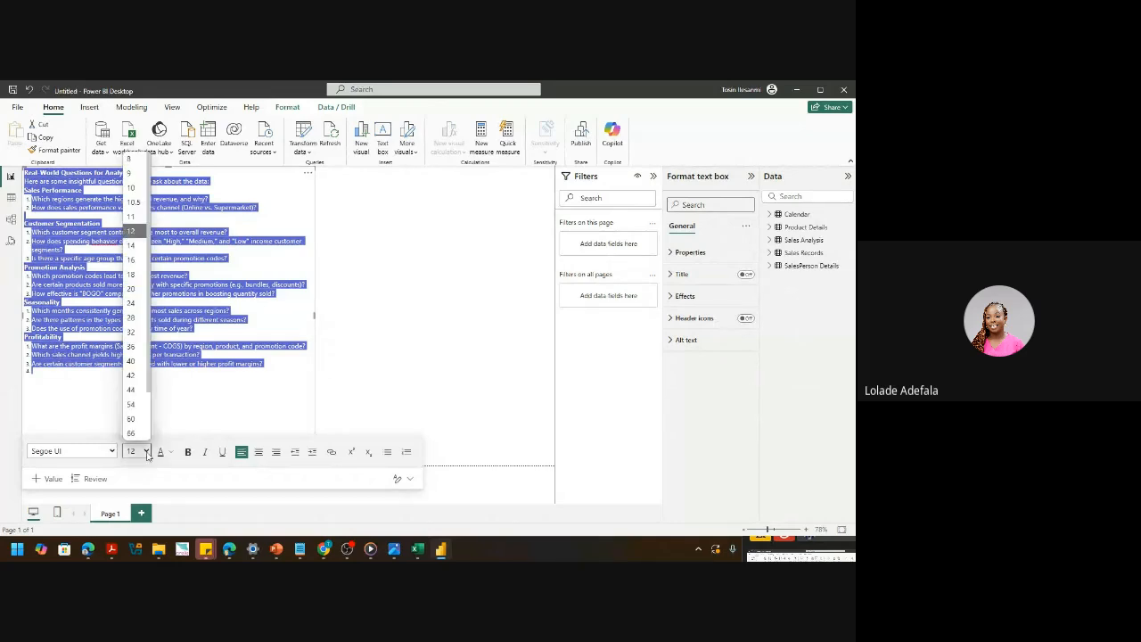
left_click(131, 245)
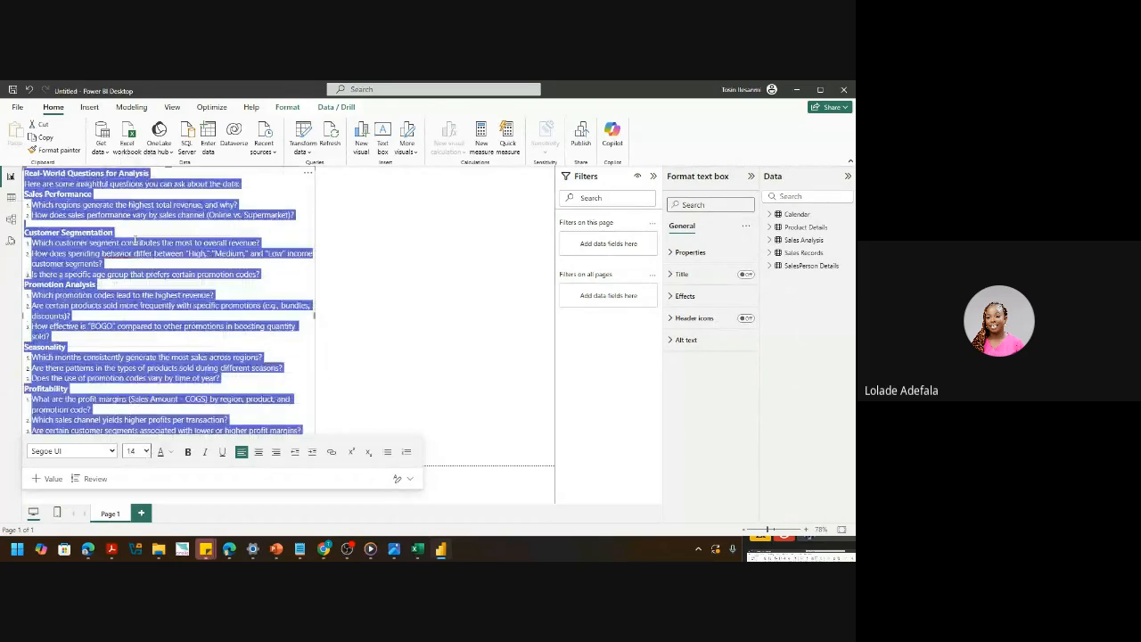
mouse_move(329, 546)
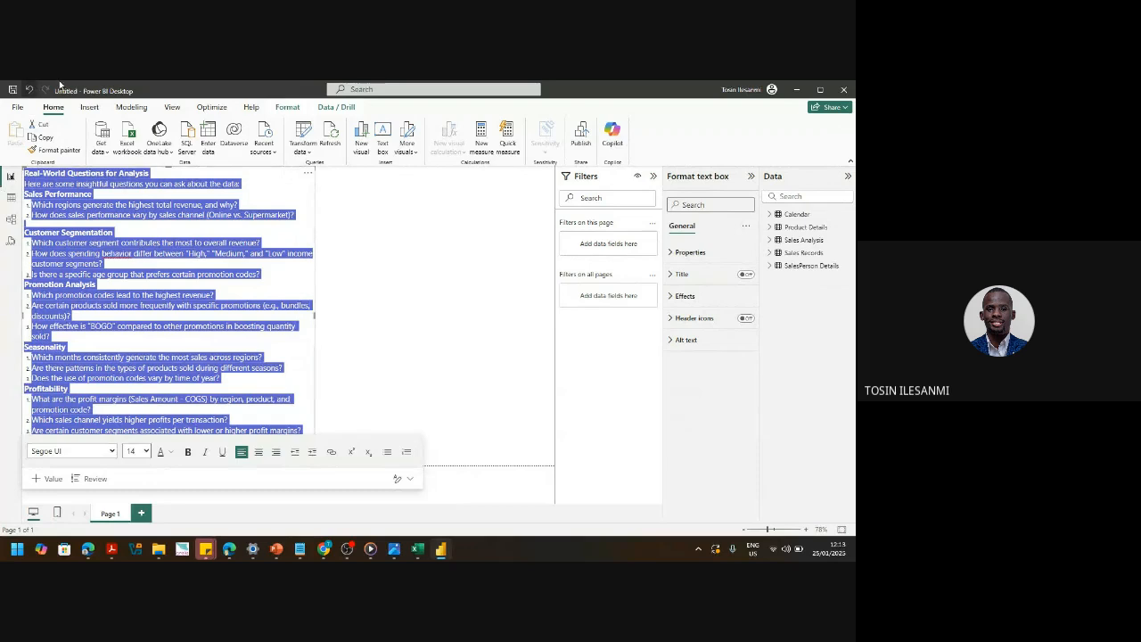
left_click(307, 153)
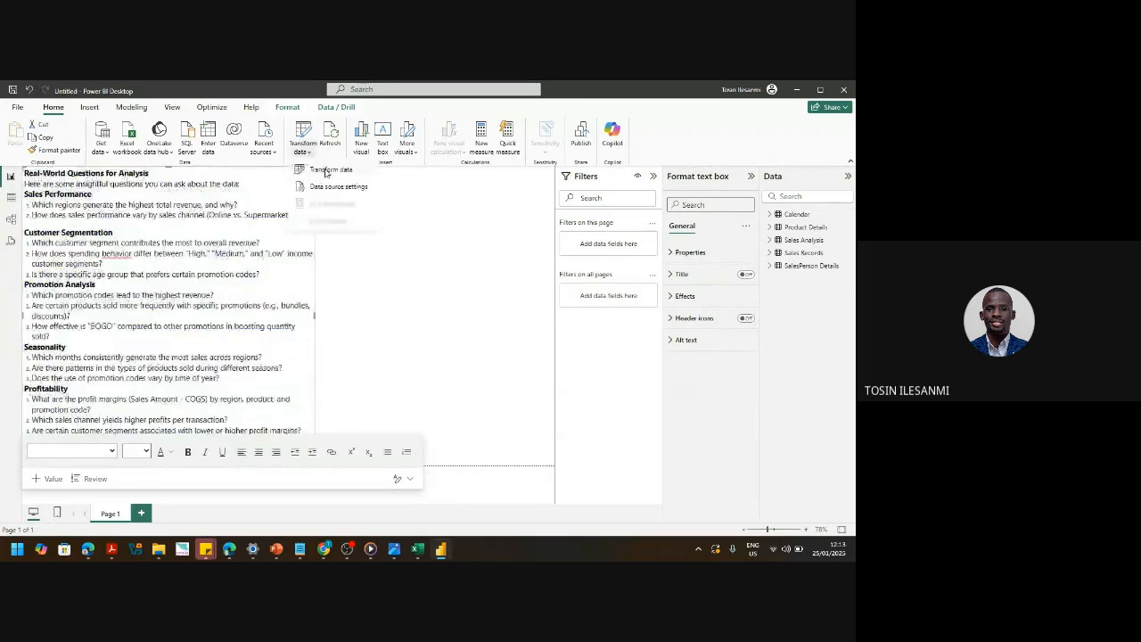
- Launch Power Query Editor and view the Sales Records query at its Changed Type step
left_click(328, 170)
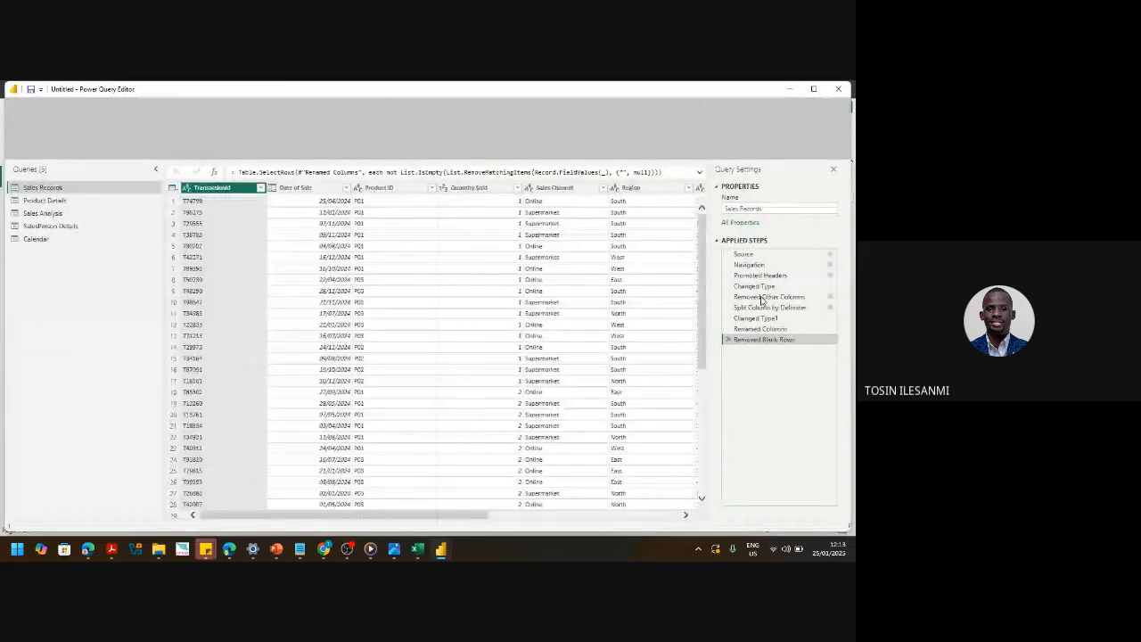
left_click(754, 286)
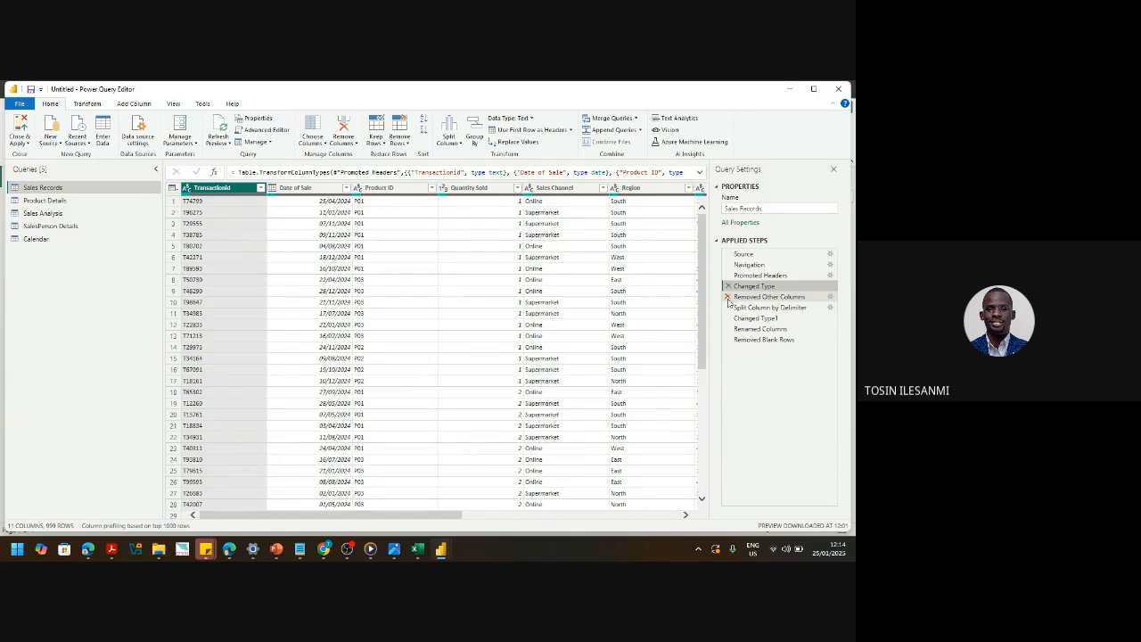
- Keep the Removed Other Columns step and view the final Removed Blank Rows step, without applying
left_click(728, 299)
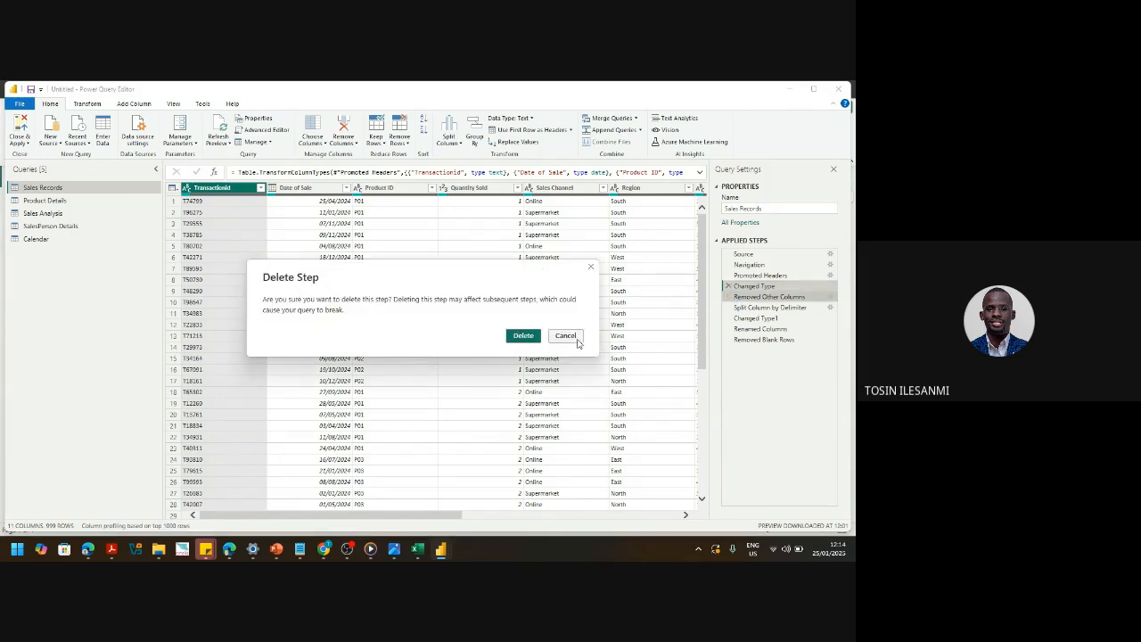
left_click(578, 342)
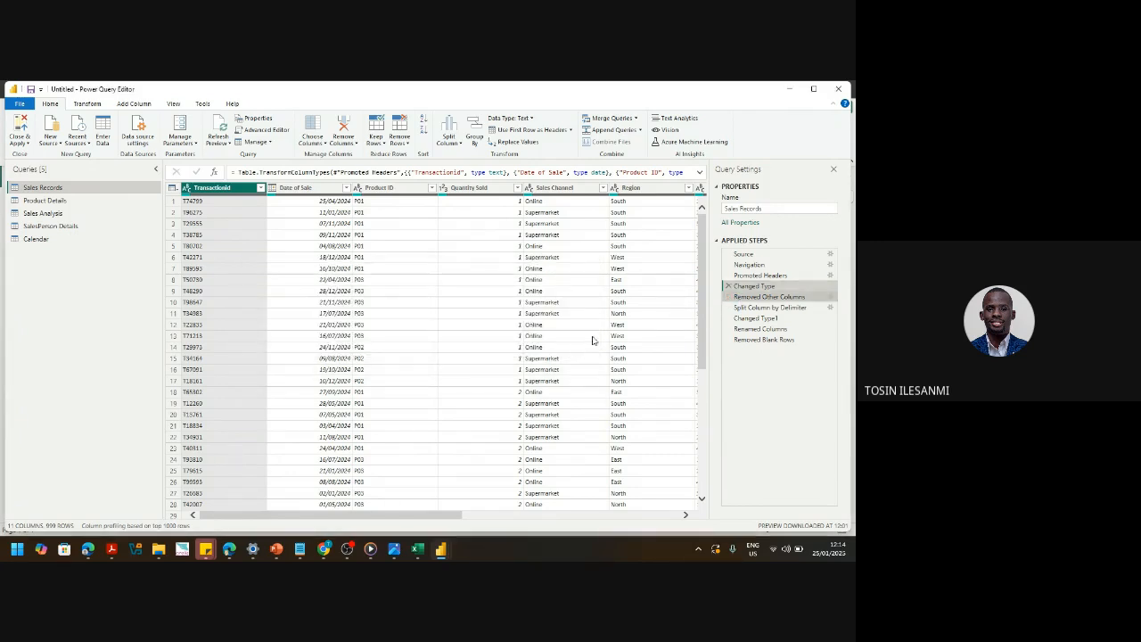
left_click(760, 339)
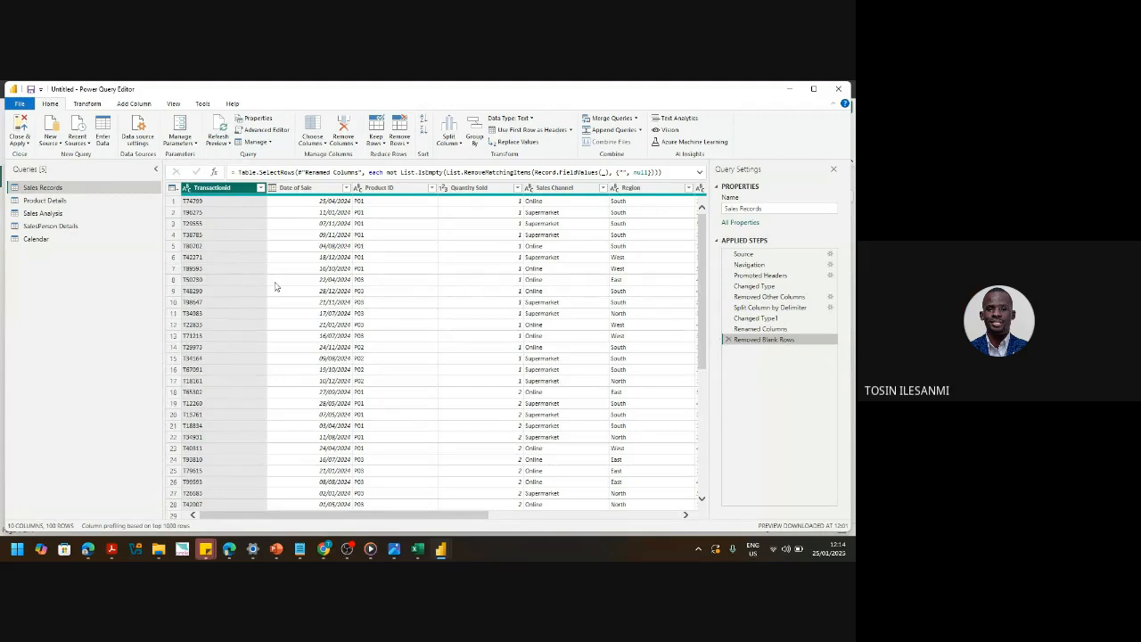
left_click(22, 147)
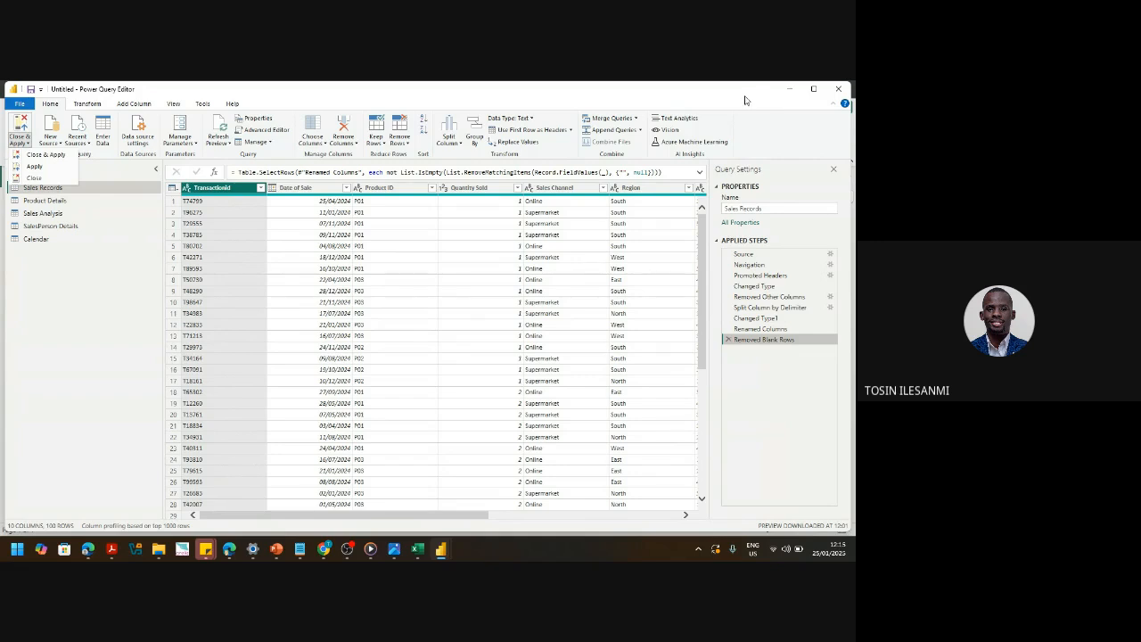
left_click(842, 88)
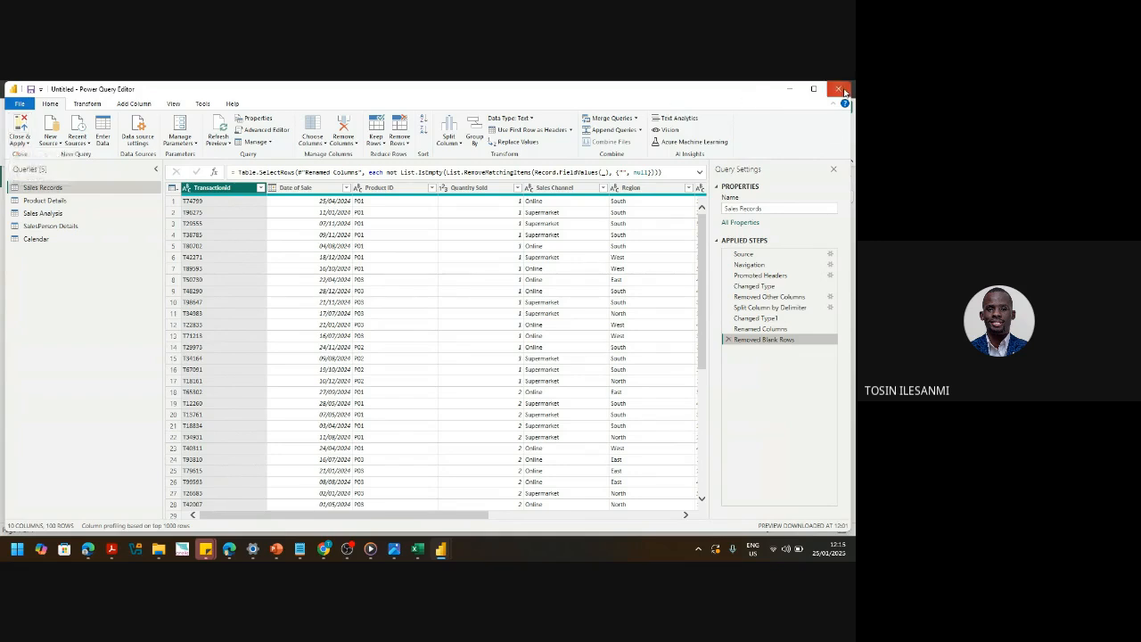
- Close Power Query Editor to get back to the report page with the questions text box
left_click(842, 88)
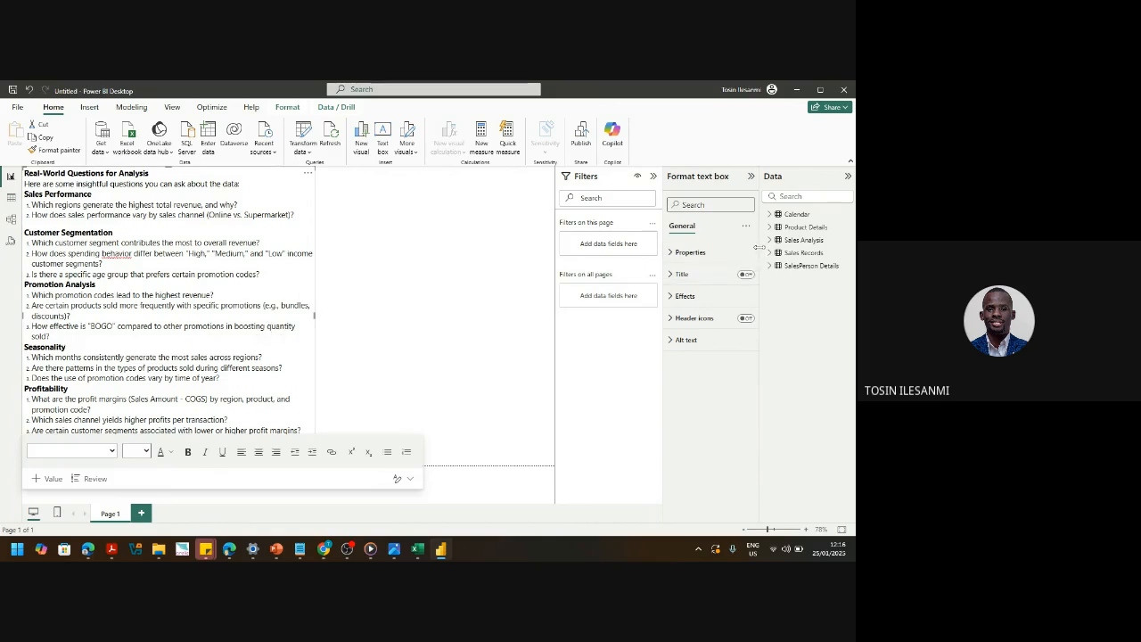
- Browse the Format, Help and View ribbons, then create a new table from Modeling
left_click(285, 108)
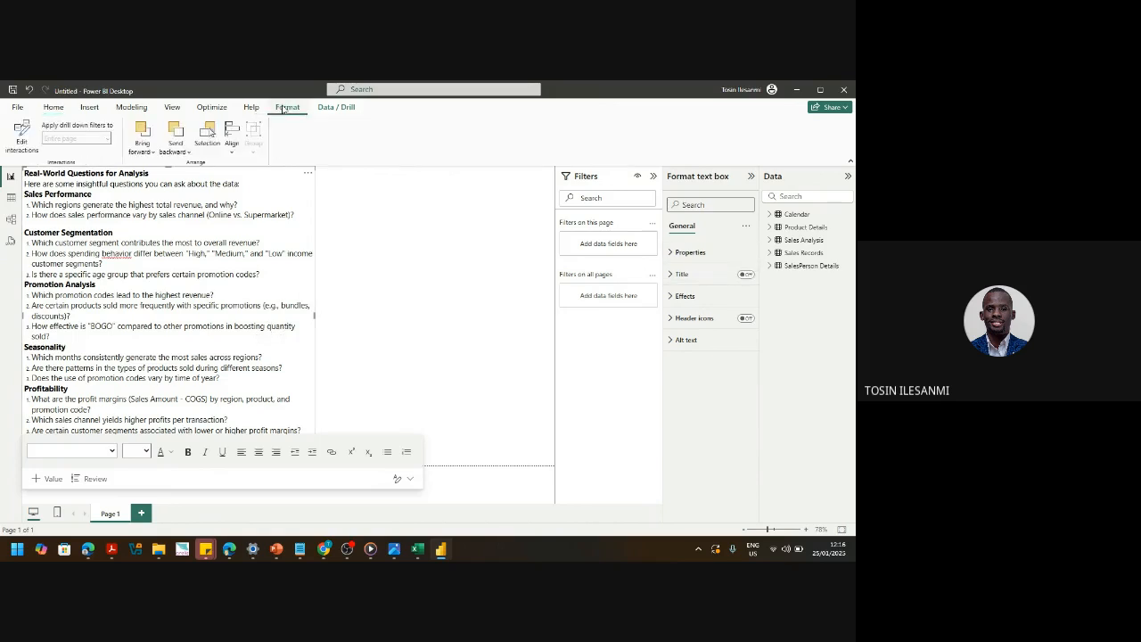
left_click(252, 107)
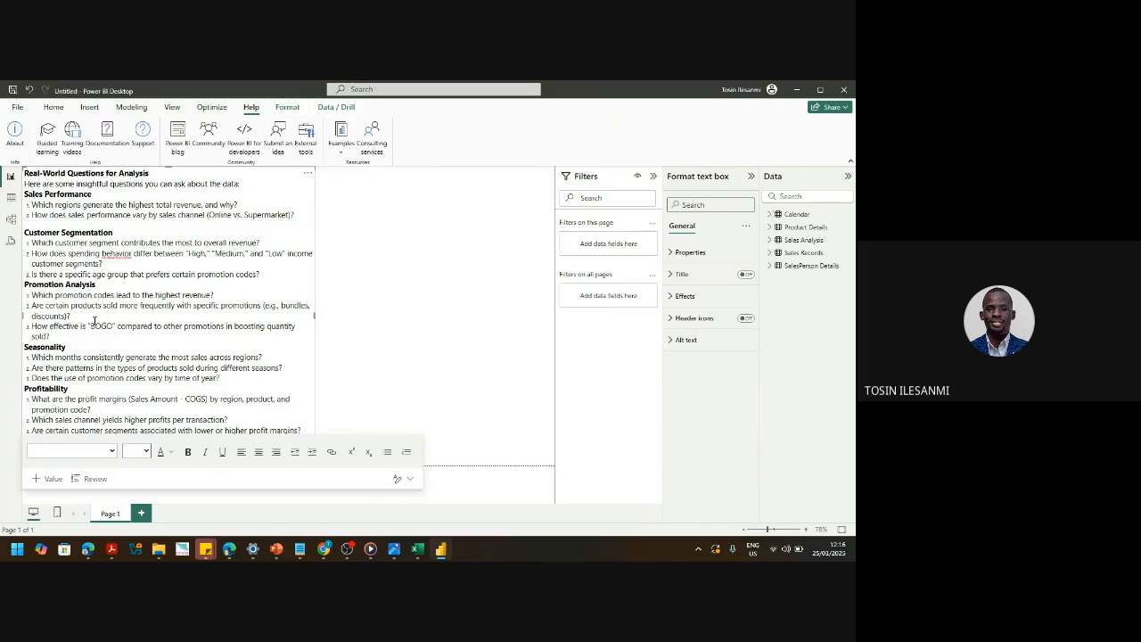
left_click(174, 109)
left_click(134, 108)
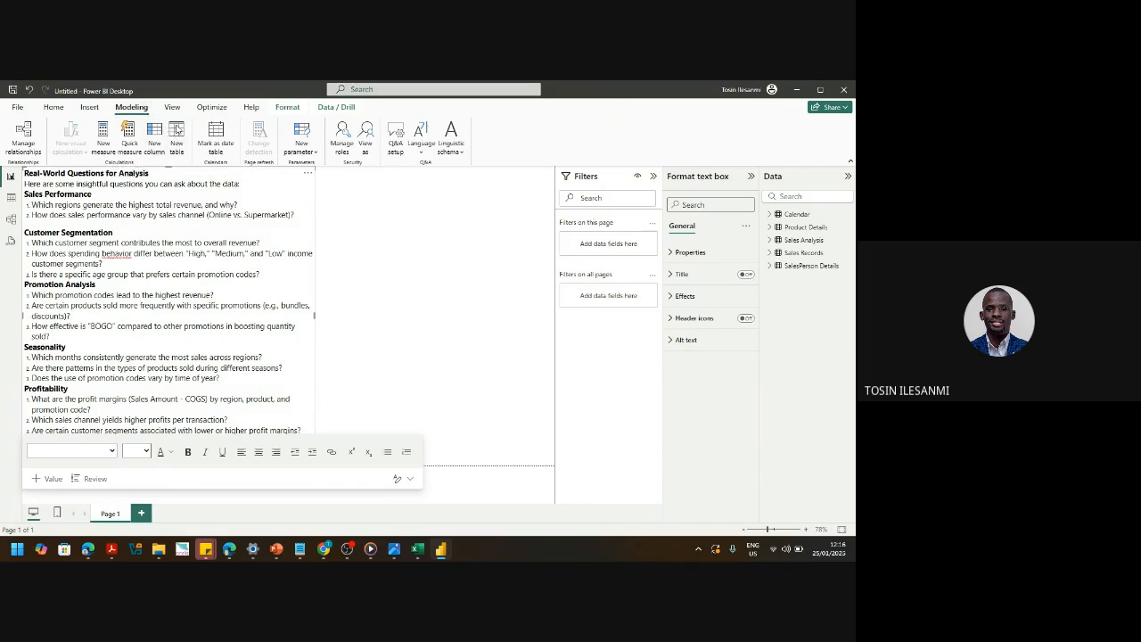
left_click(182, 134)
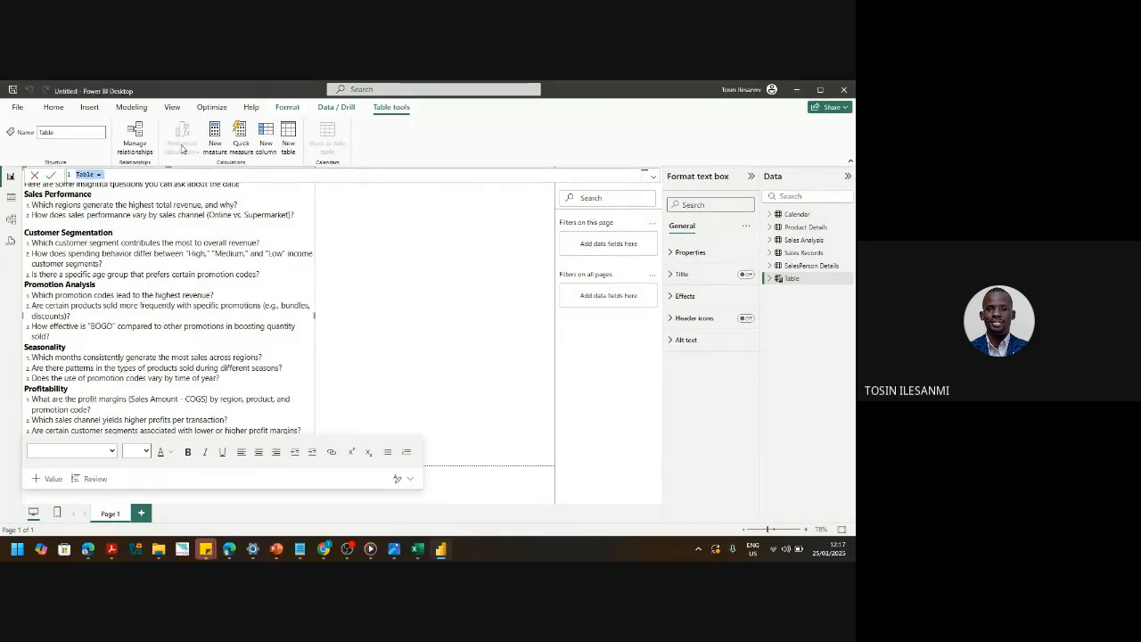
- Start a Measures_Sales_Records table formula, then cancel it so no new table is added
type("Measures_Sales")
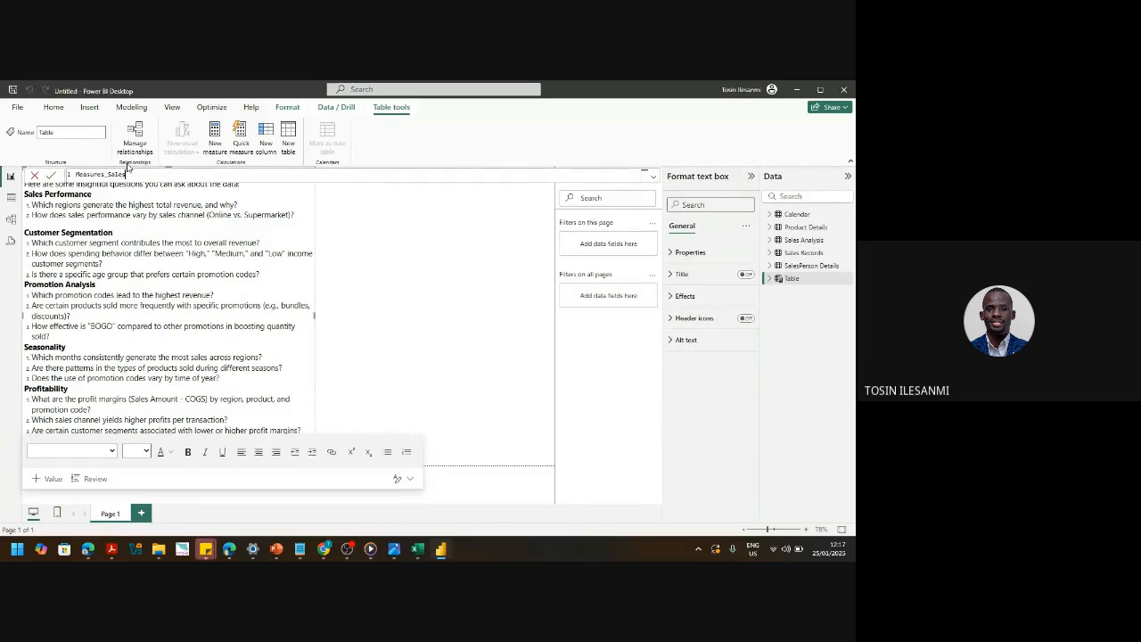
type("_Records =")
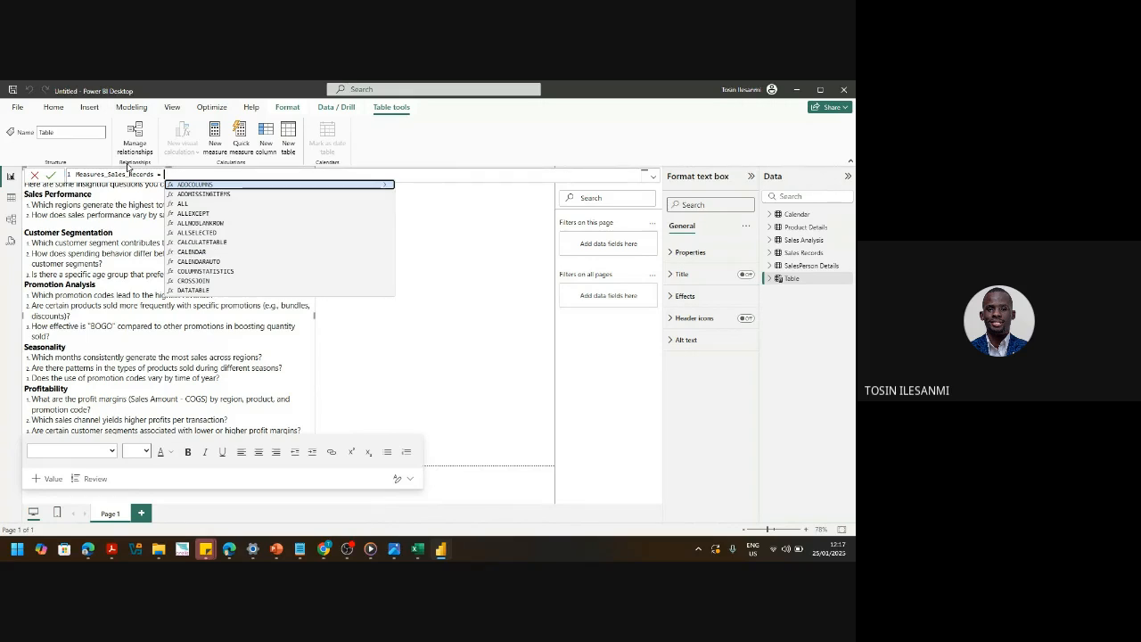
type("(")
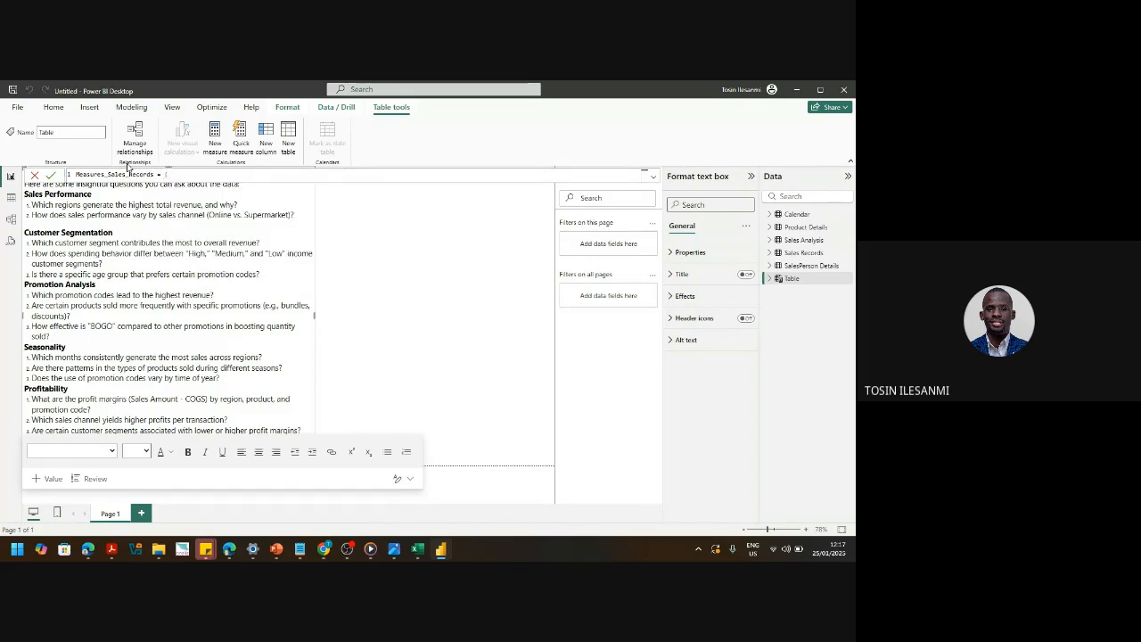
type("\"\"}")
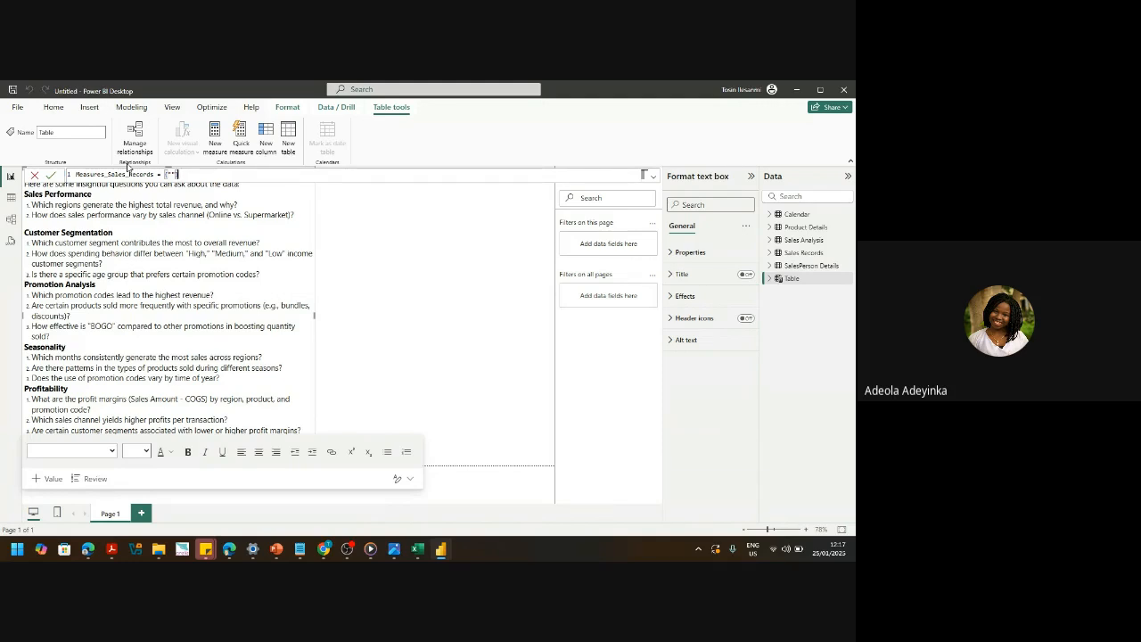
left_click(34, 175)
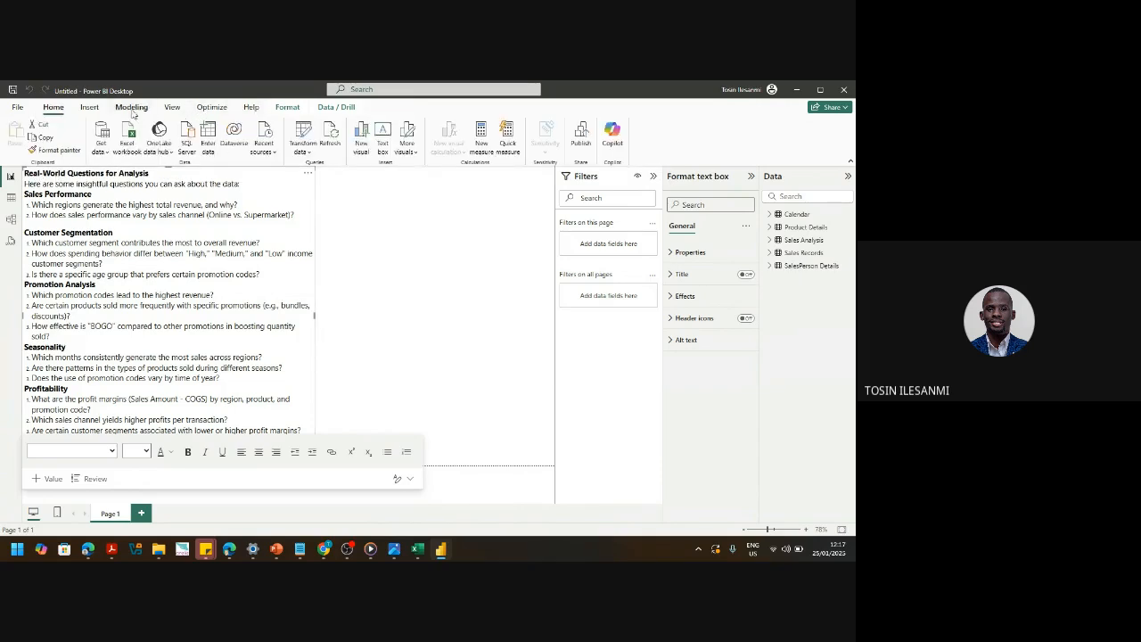
left_click(132, 109)
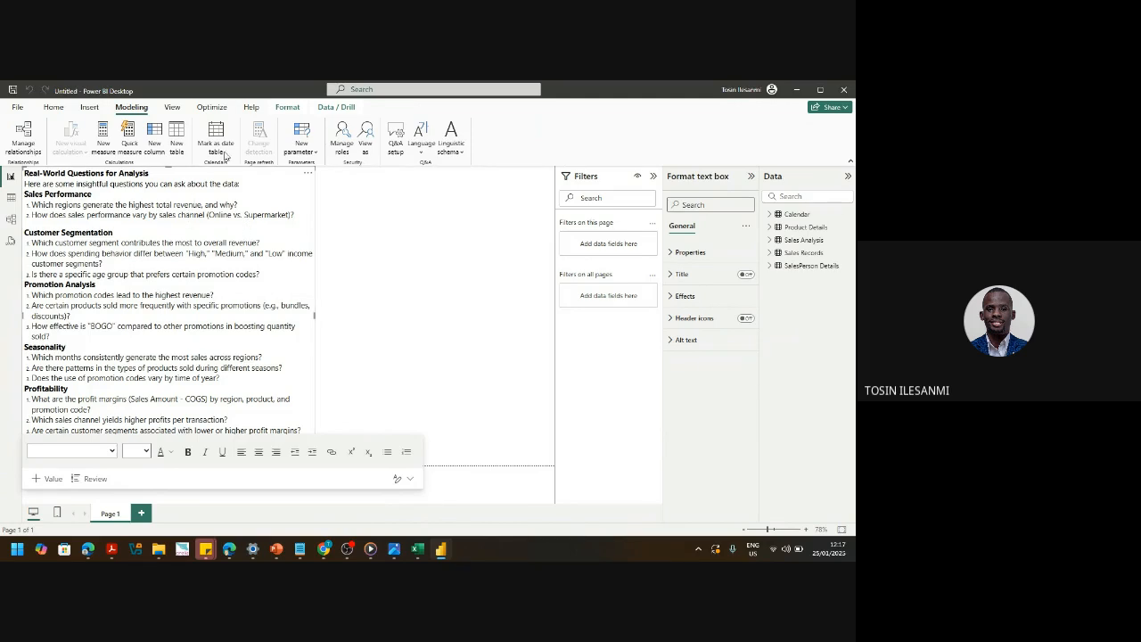
left_click(176, 144)
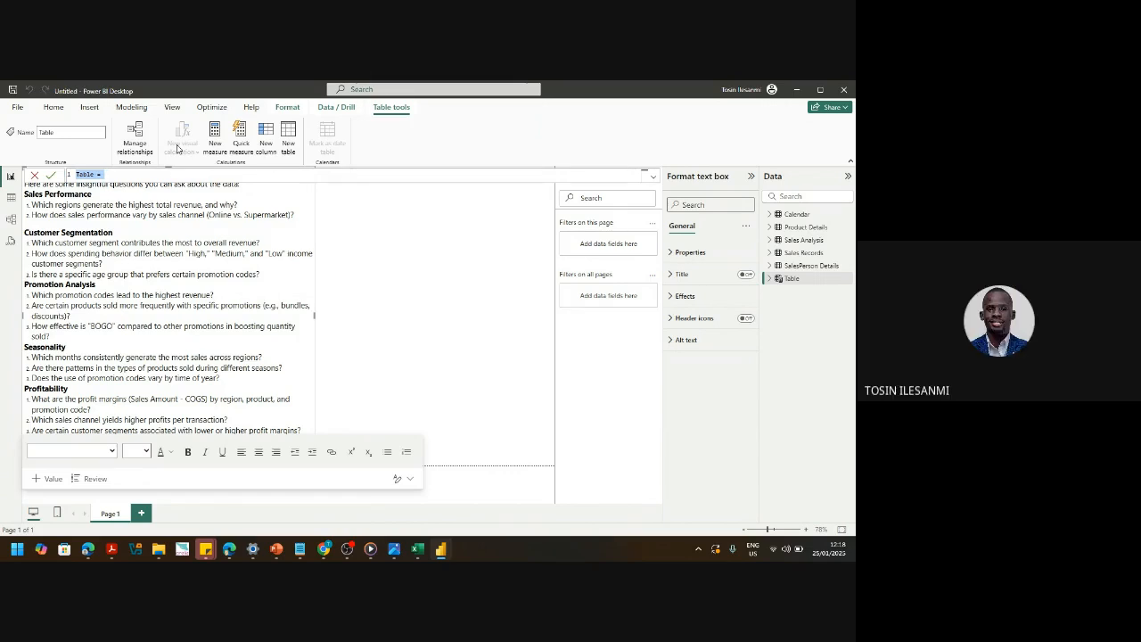
type("Measures_")
key("BackSpace")
key("BackSpace")
type("Sales_Records =")
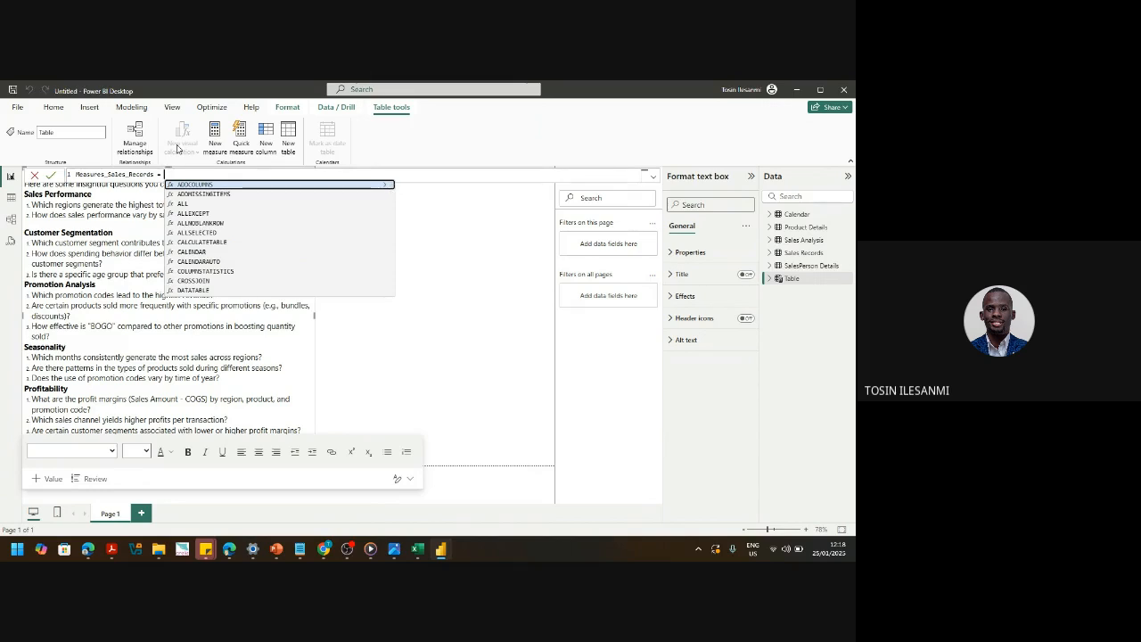
key("Escape")
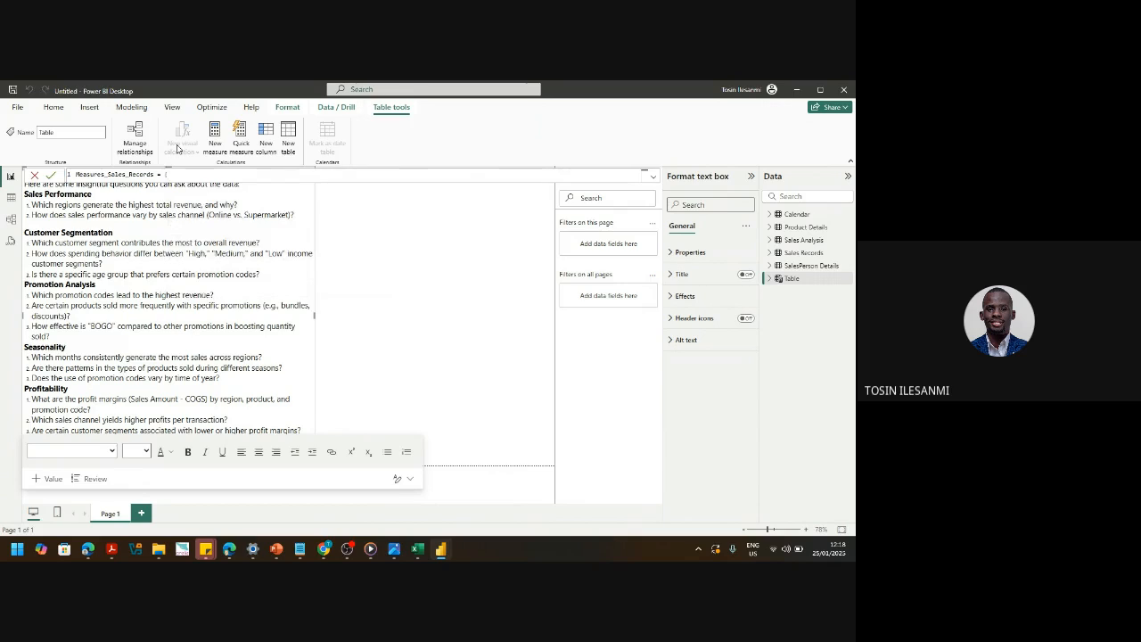
type("\"")
type("\"\"}")
left_click(34, 174)
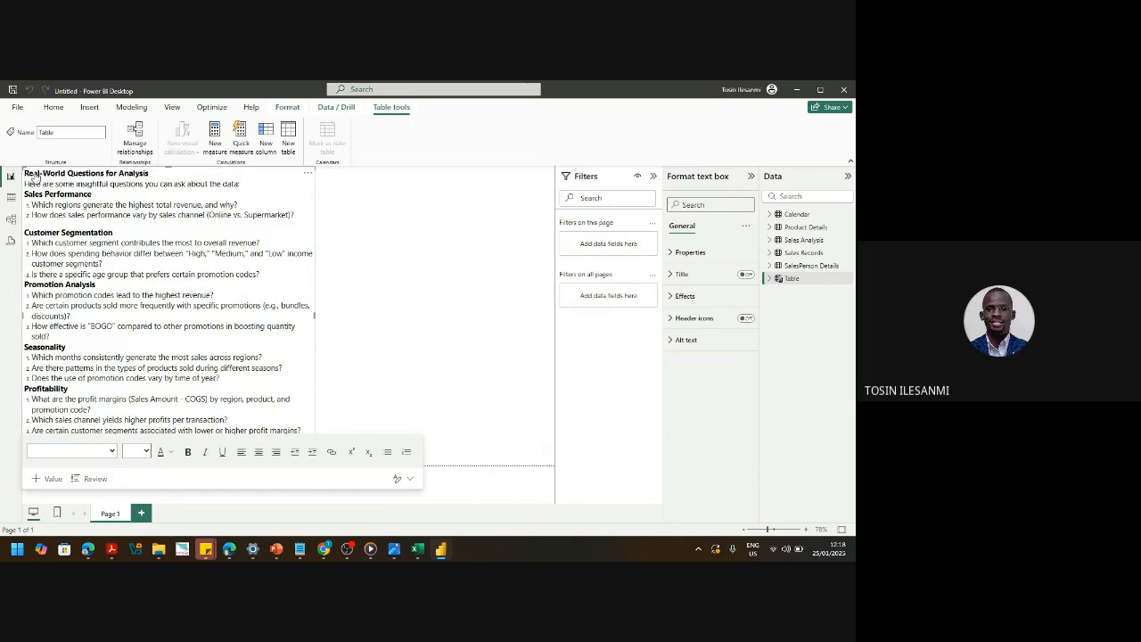
- Drag the questions text box lower on the page and add a new calculated table via Modeling
left_click(170, 172)
key("shift+Down")
key("shift+Down")
key("shift+Down")
key("shift+Down")
key("shift+Down")
key("shift+Down")
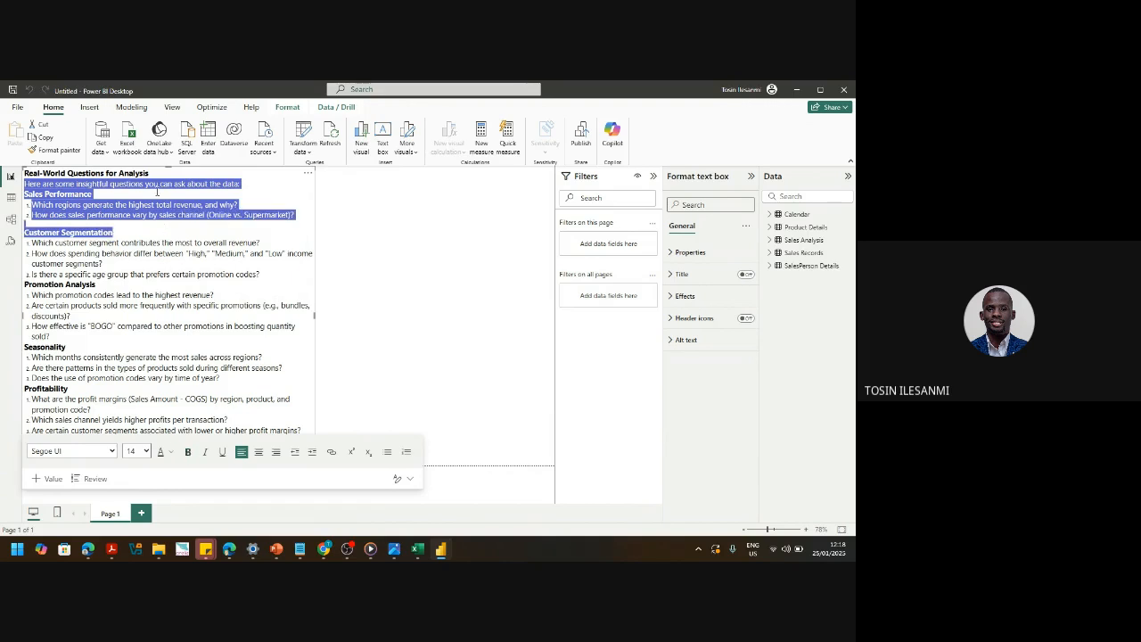
left_click_drag(170, 166, 169, 224)
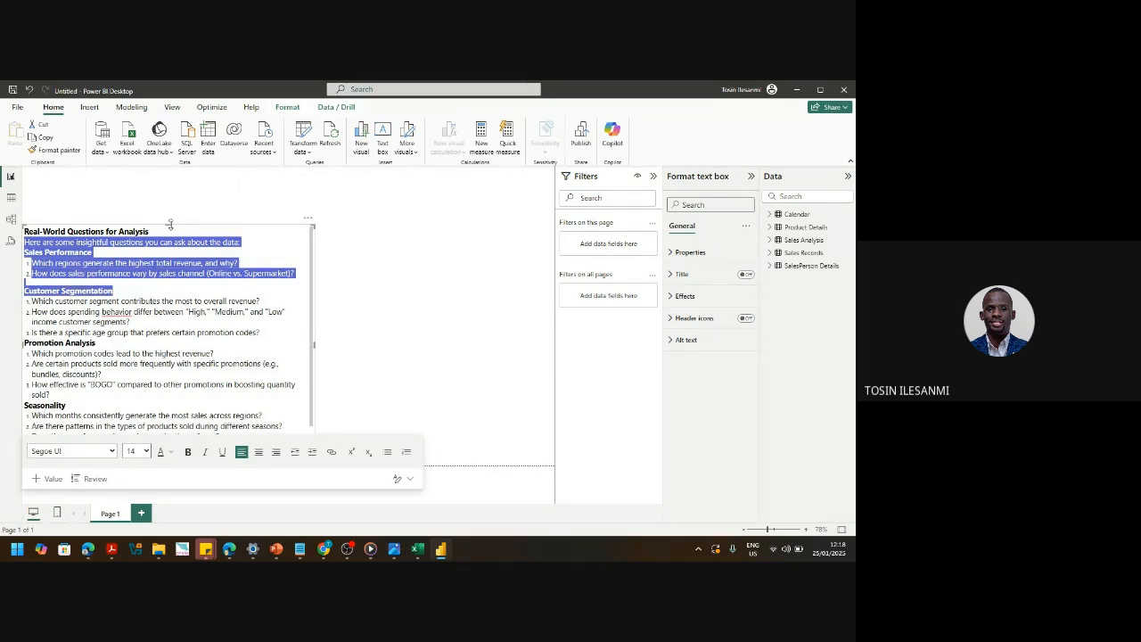
left_click(134, 107)
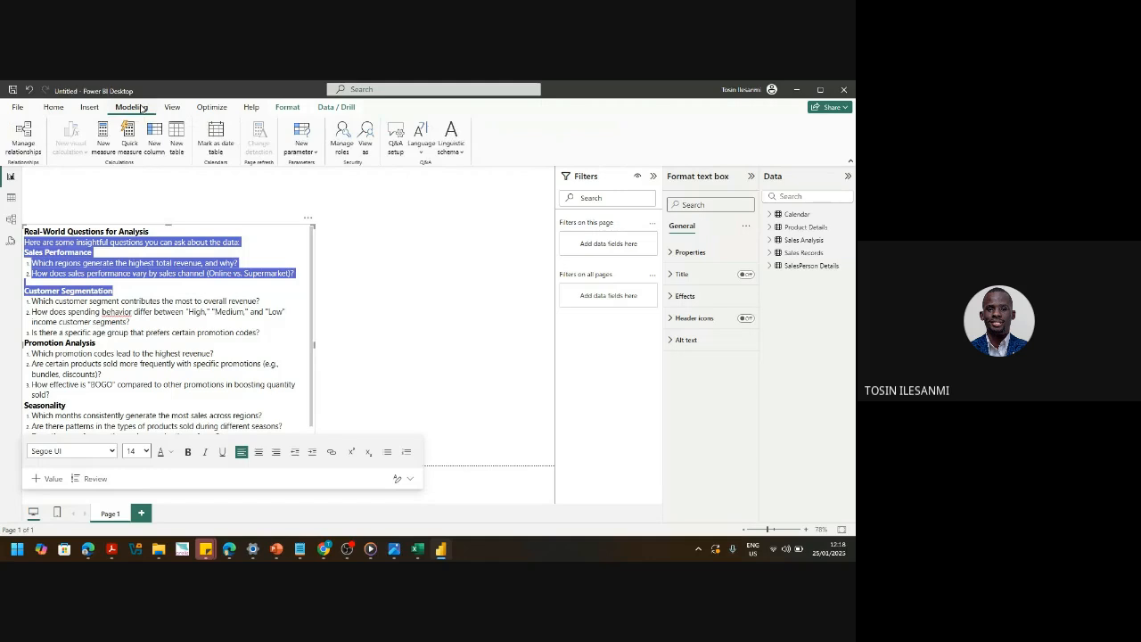
left_click(177, 138)
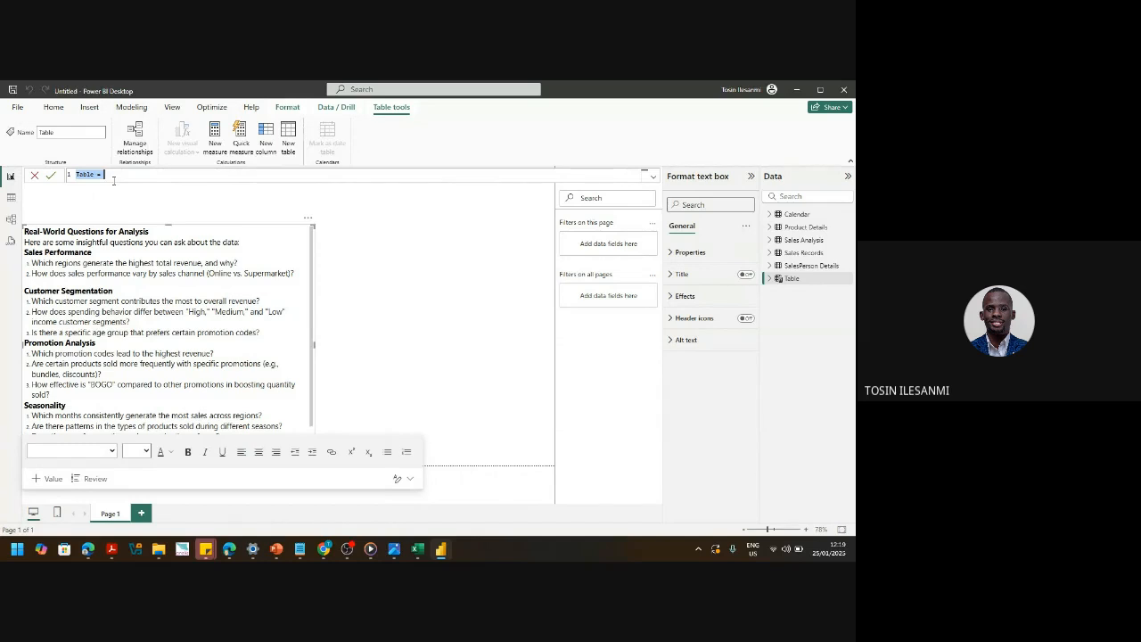
- Enter the table formula Measures_Sales_Records = {""} in the formula bar
type("R")
type("easure")
type("s")
type("_Sales")
type("_Rec")
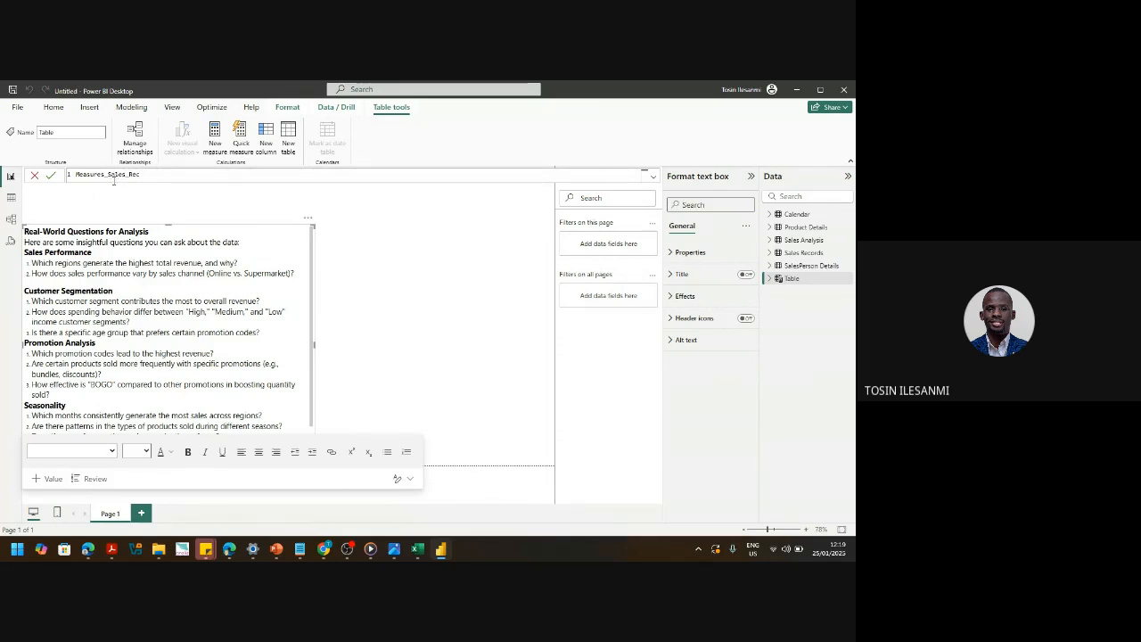
type("ords =")
type("(\"\")")
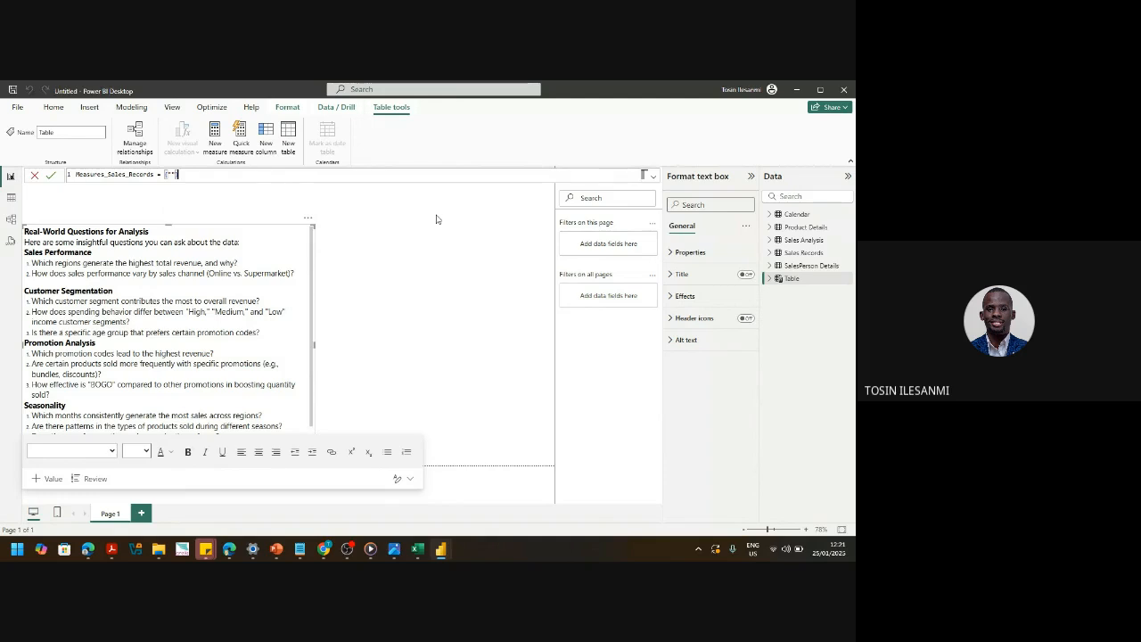
- Commit the Measures_Sales_Records = {""} table, expand its fields and open its More options menu
key("Return")
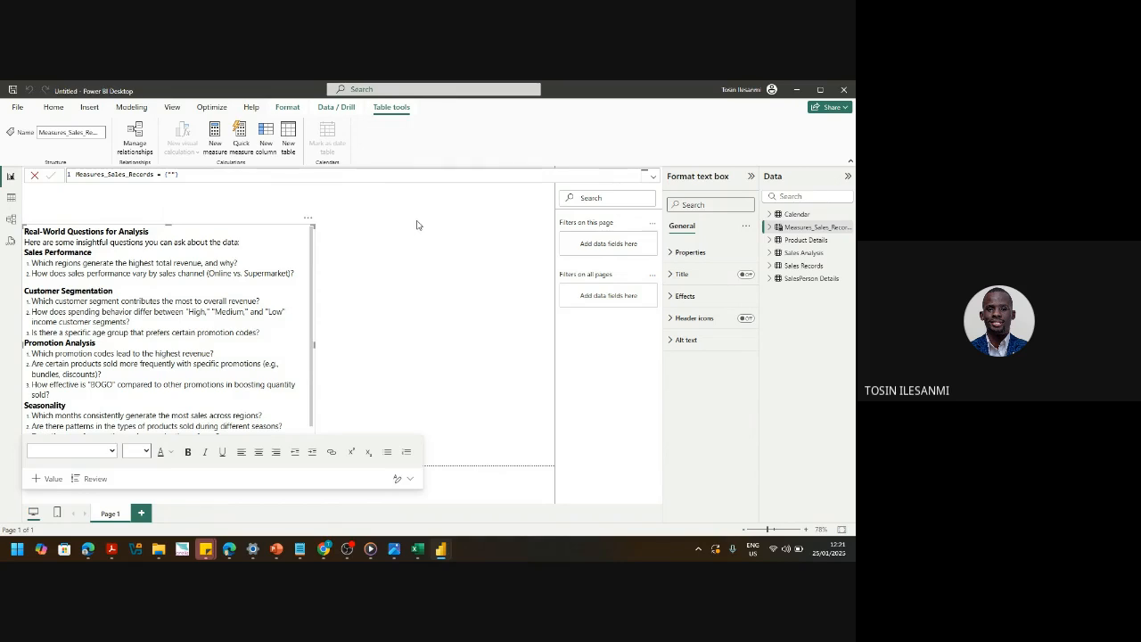
left_click(811, 227)
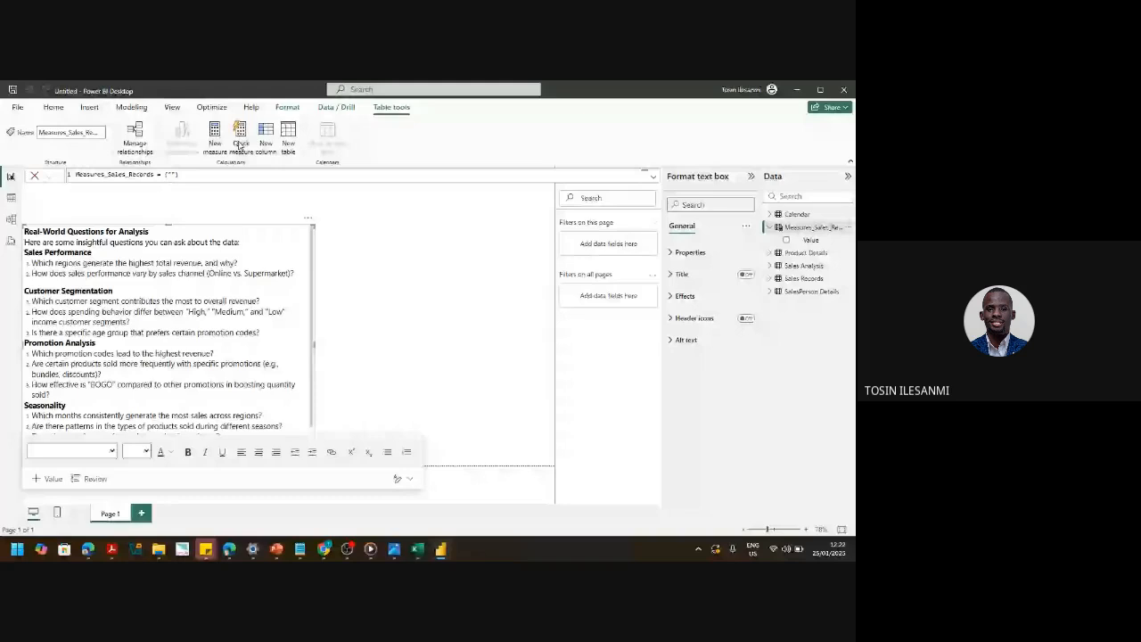
left_click(847, 229)
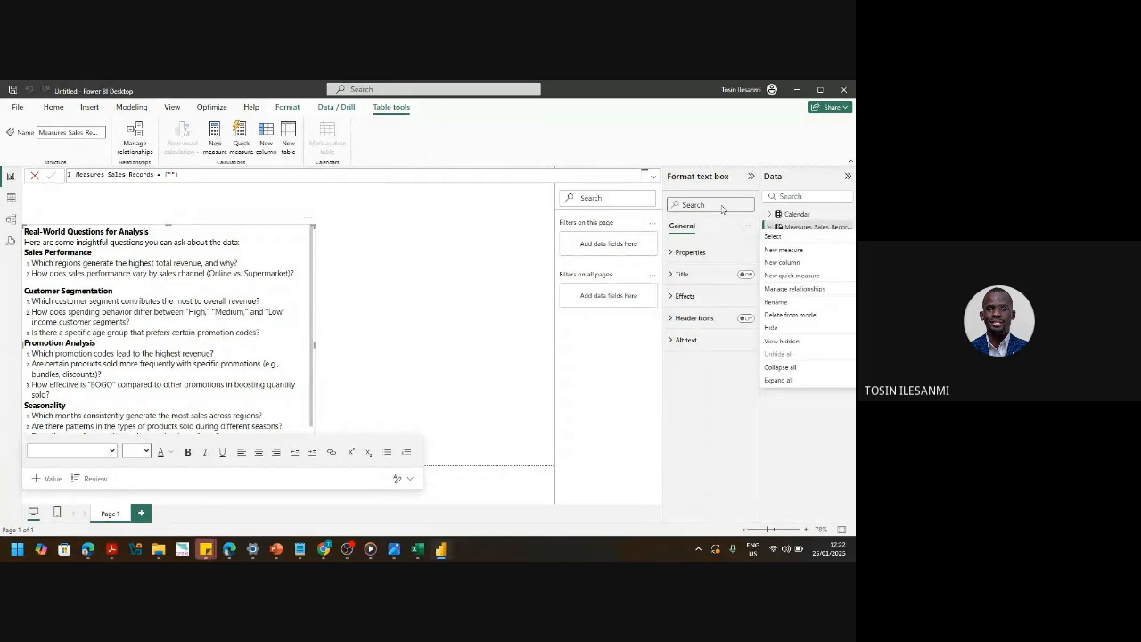
- Begin a 'Total Revenue =' measure, then view the Product Details sheet in Excel
left_click(812, 252)
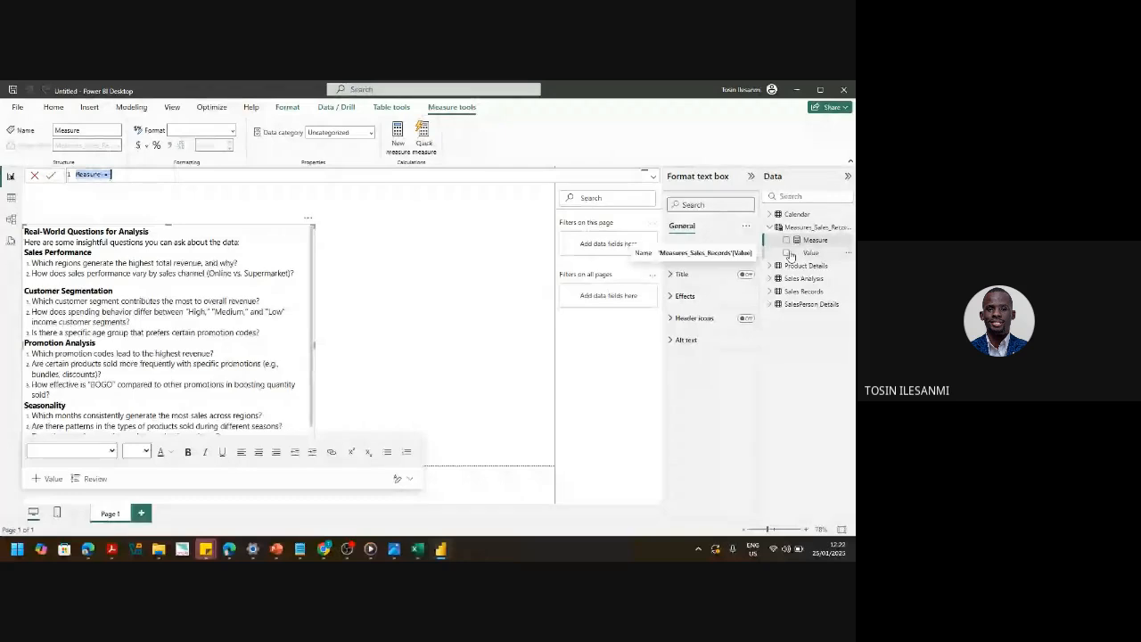
type("Total R")
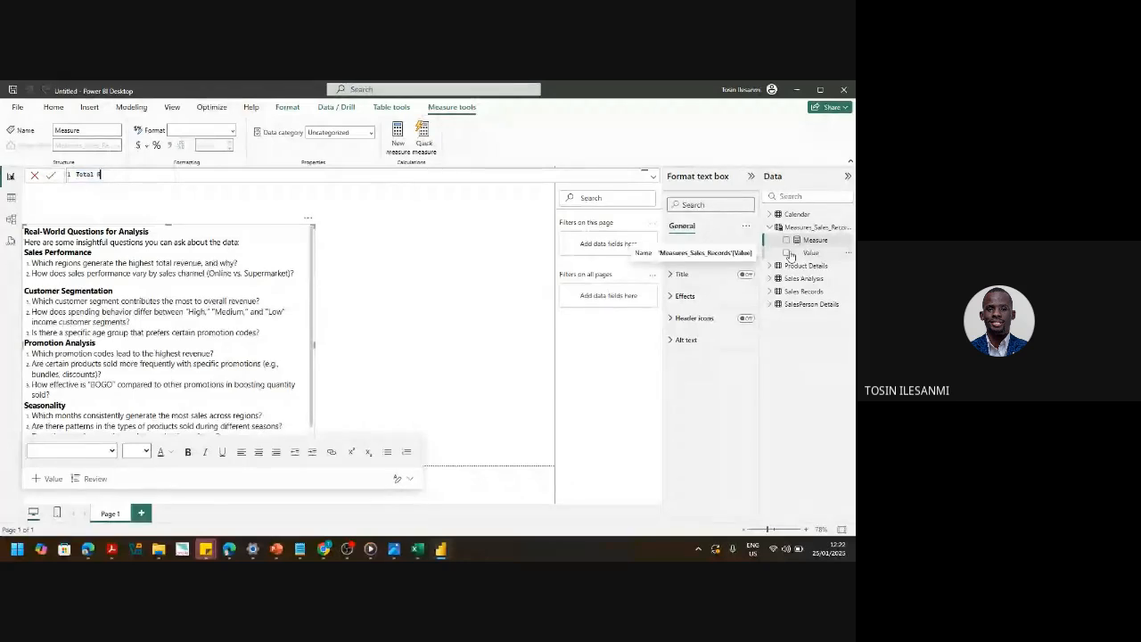
type("evenue =")
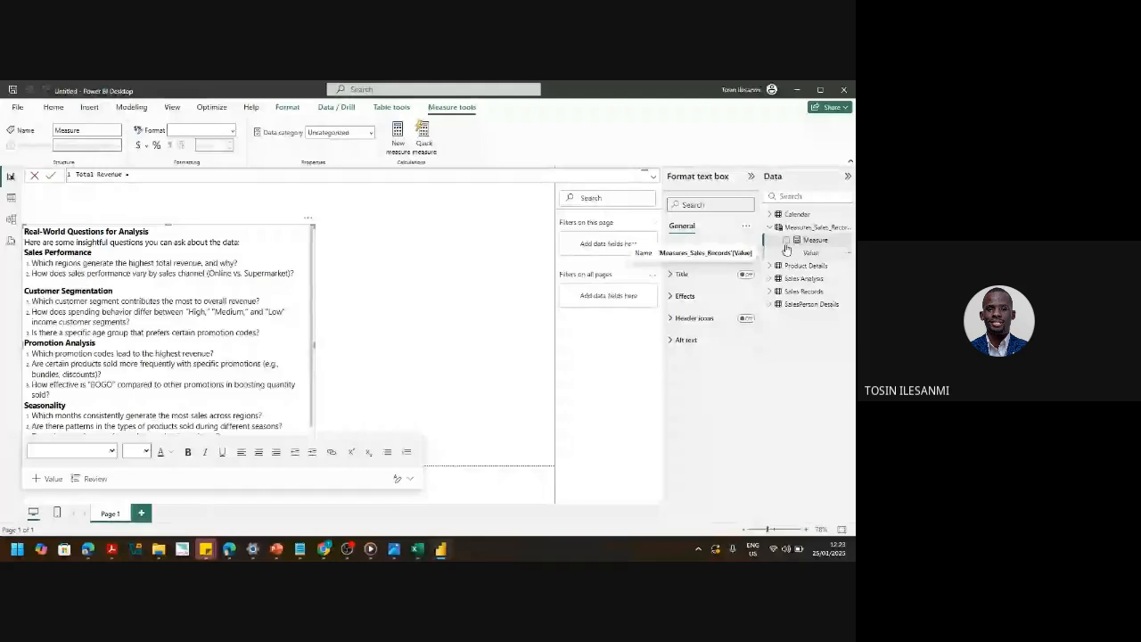
key("alt+Tab")
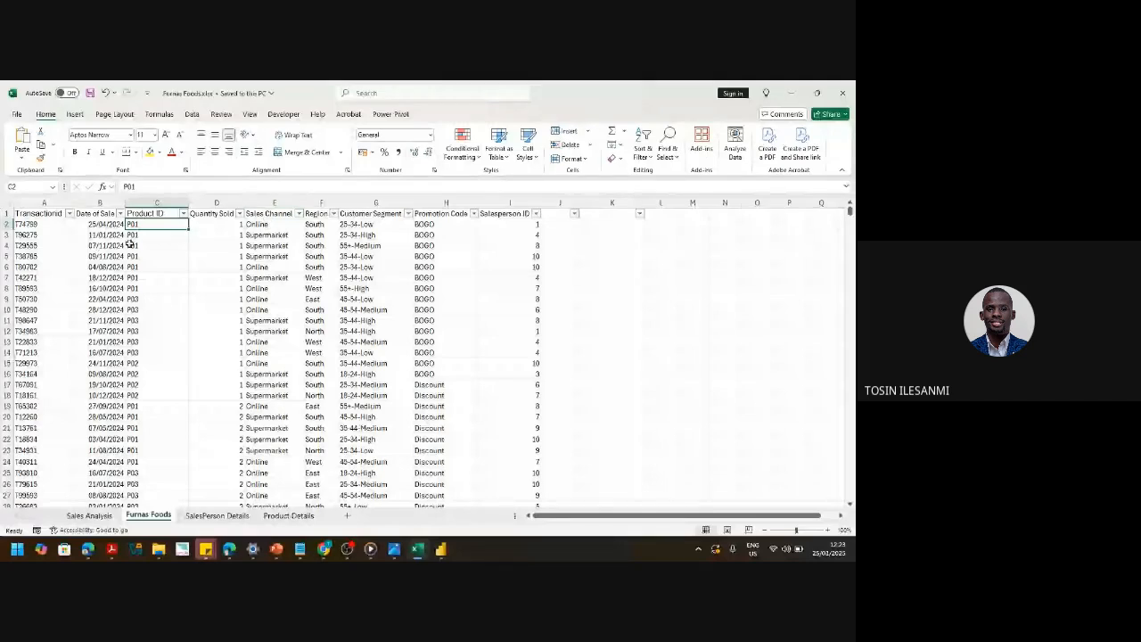
left_click(268, 516)
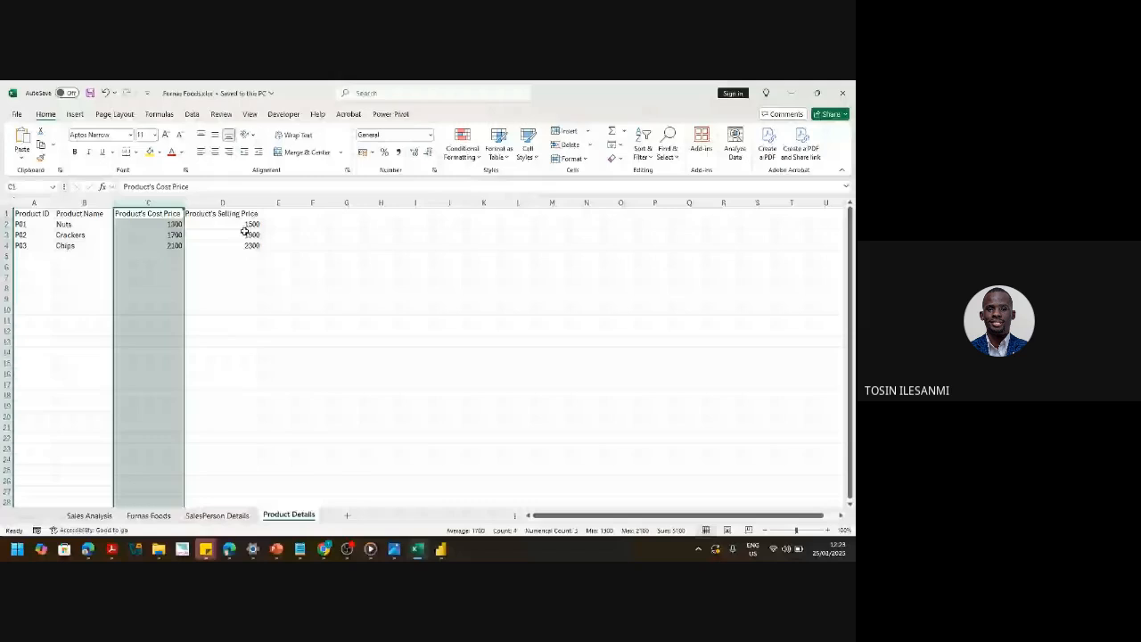
- Compare the Nuts cost and selling prices with the Furnas Foods sales, then minimize Excel
left_click(149, 516)
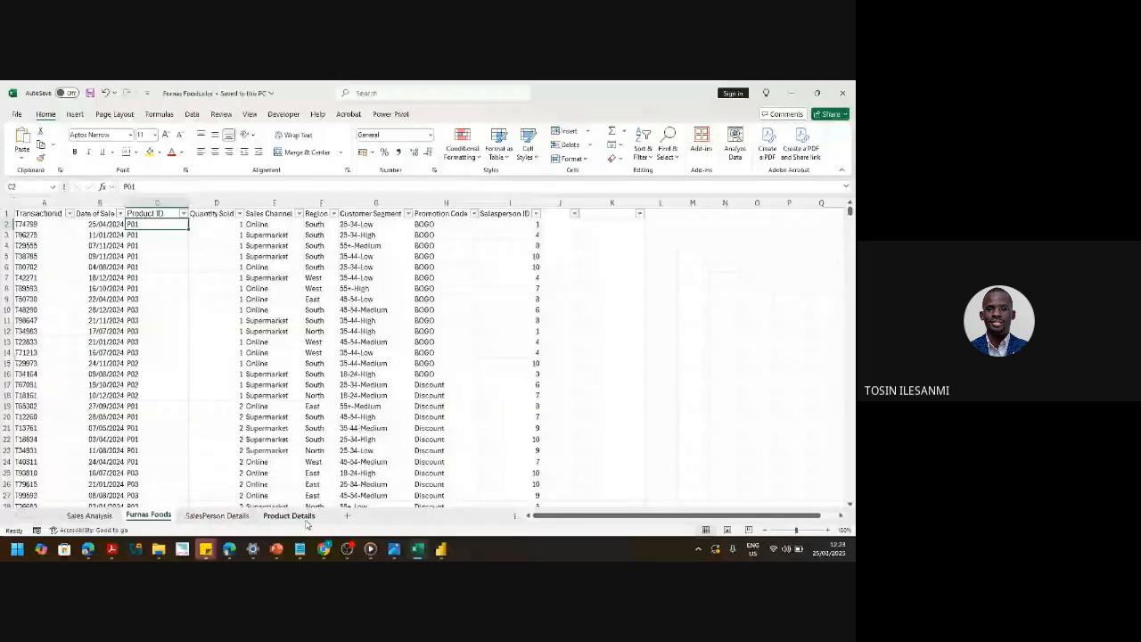
left_click(289, 516)
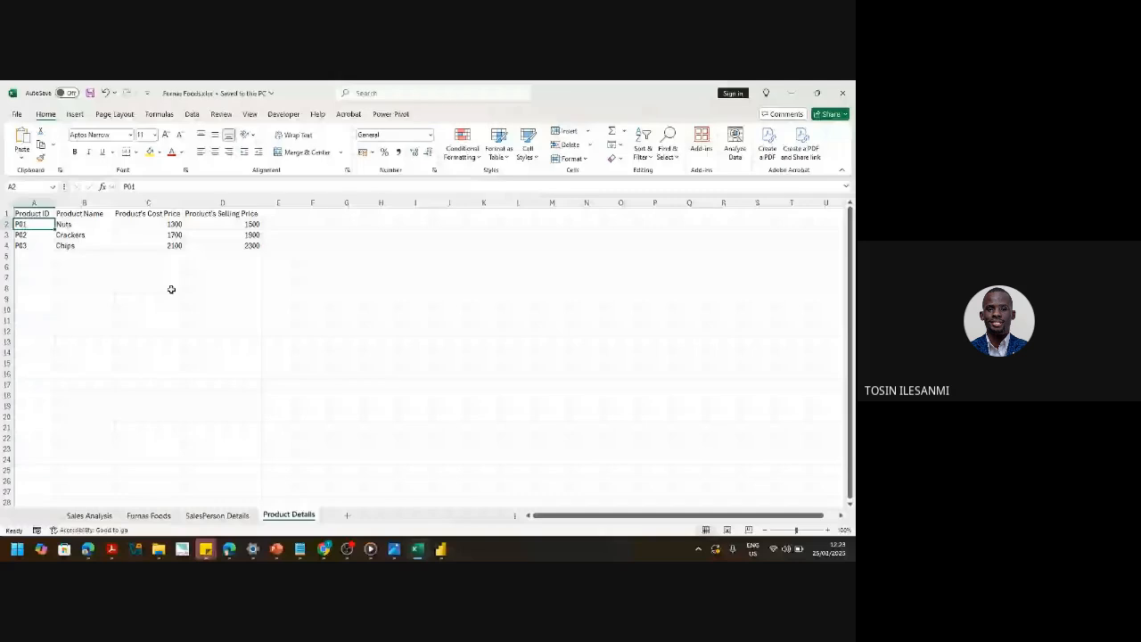
left_click_drag(81, 223, 230, 230)
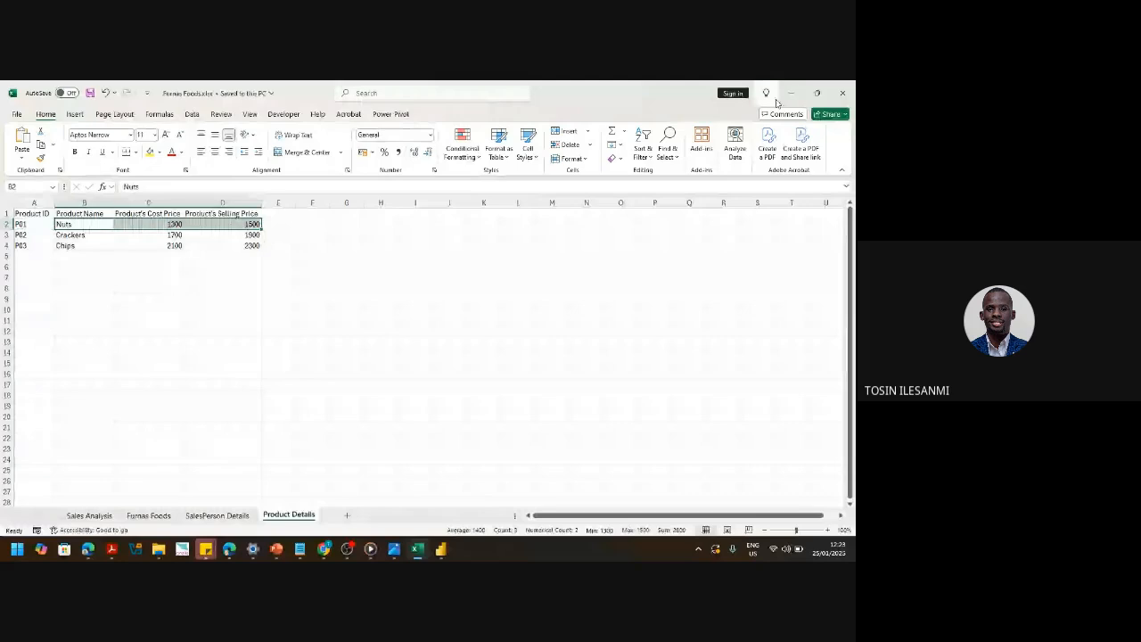
left_click(148, 515)
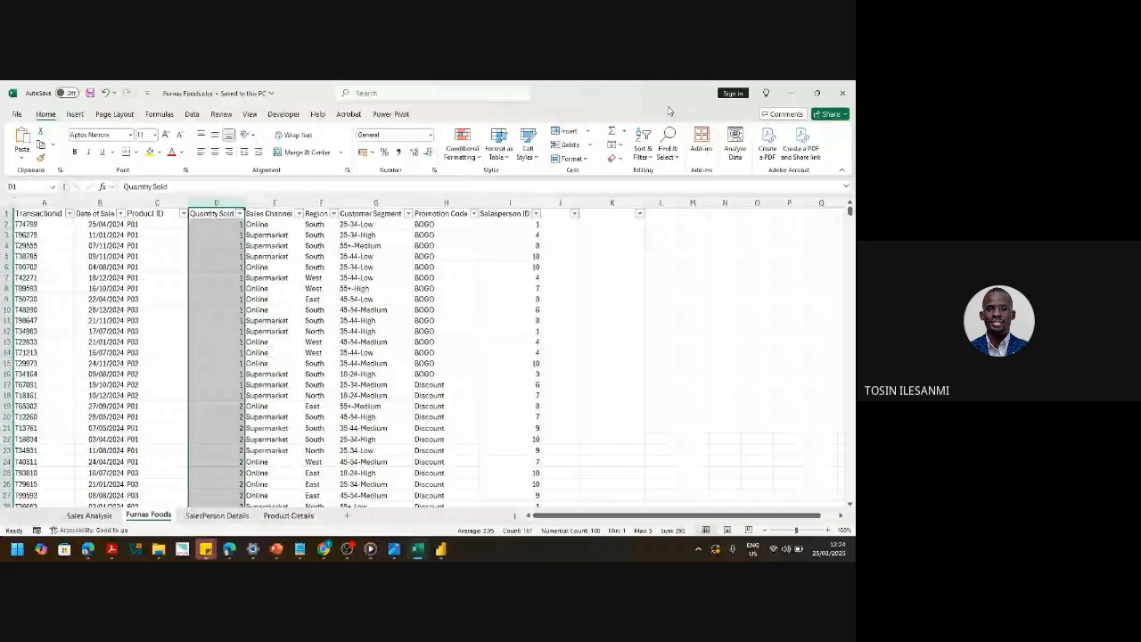
left_click(795, 98)
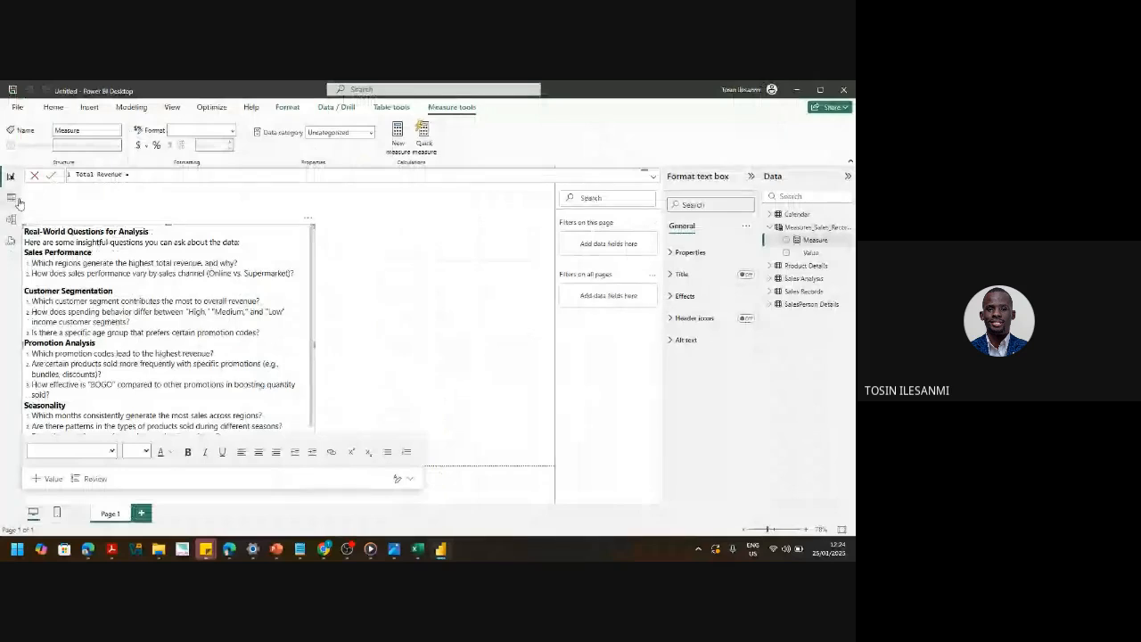
- Discard the Total Revenue draft and select the whole Measures_Sales_Records = {""} formula
key("BackSpace")
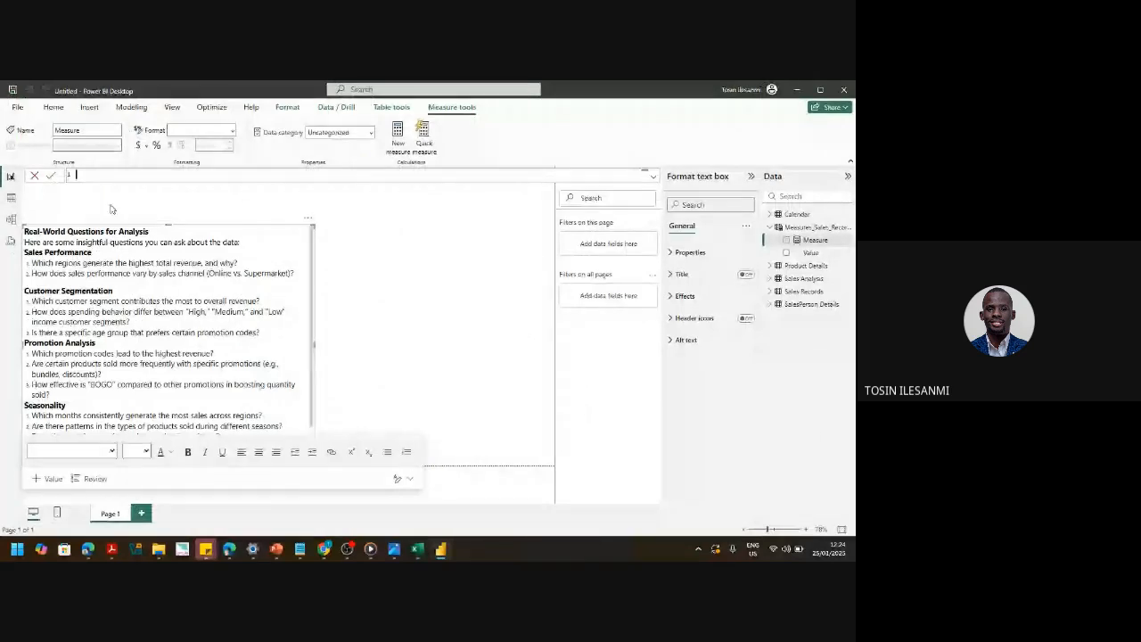
left_click(132, 208)
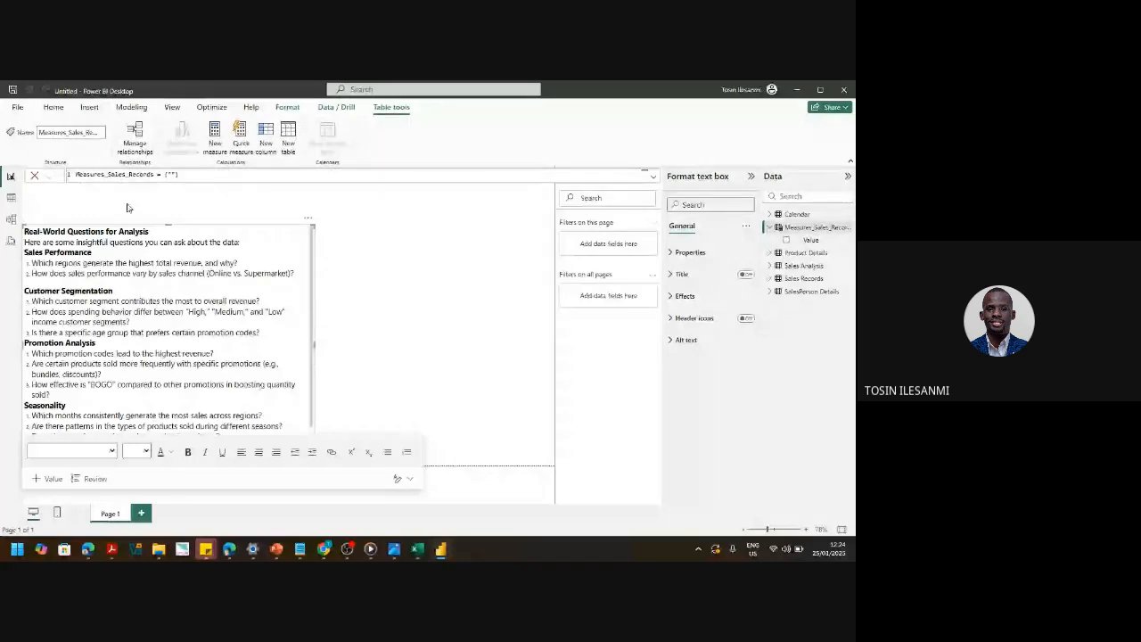
left_click(807, 228)
left_click(185, 174)
key("ctrl+a")
key("ctrl+c")
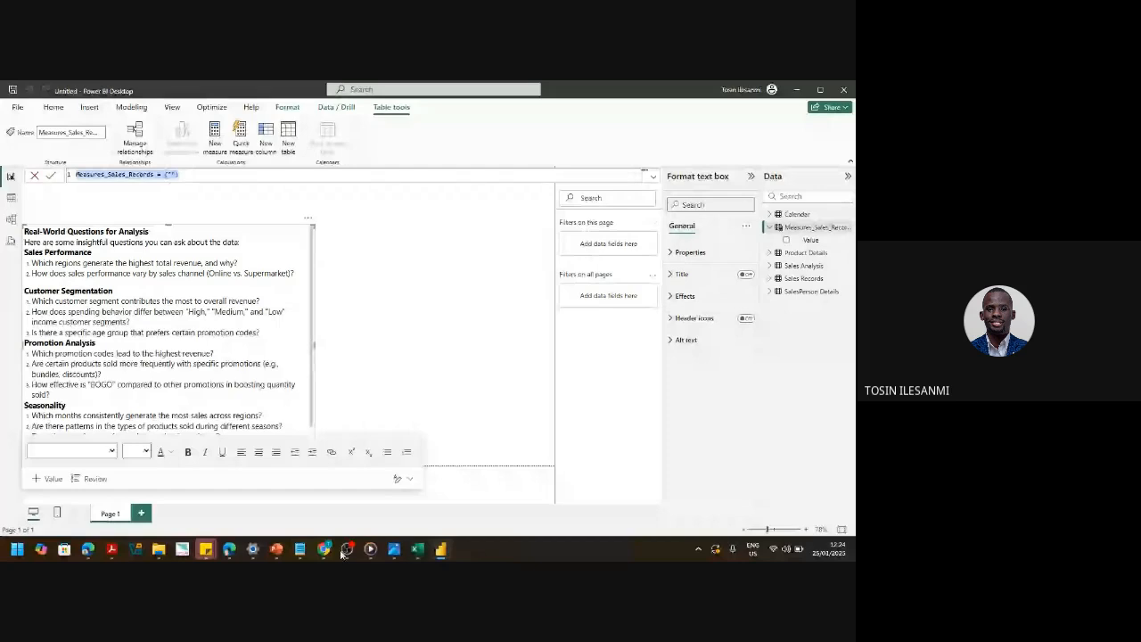
mouse_move(344, 551)
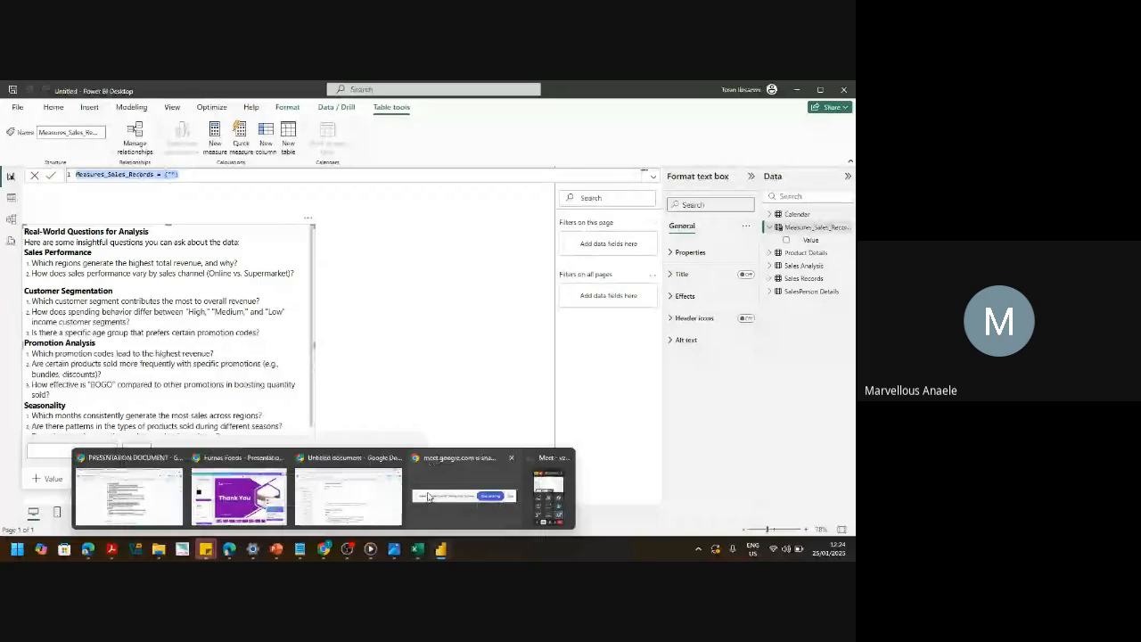
- Paste and send the Measures_Sales_Records formula in the Meet chat, then return to Power BI
mouse_move(166, 477)
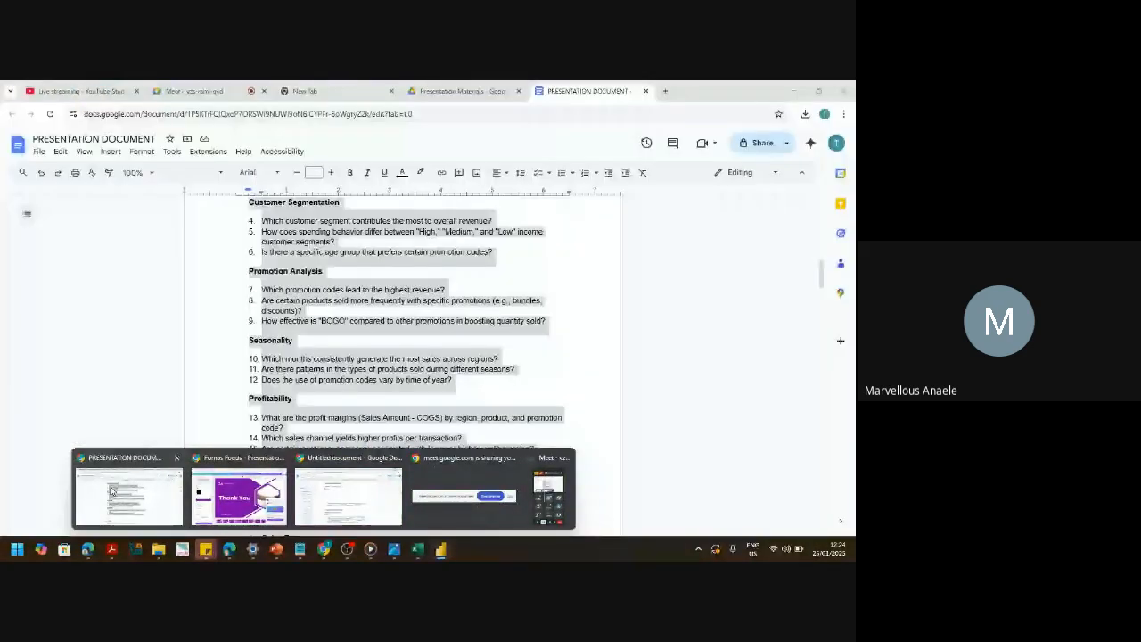
left_click(549, 494)
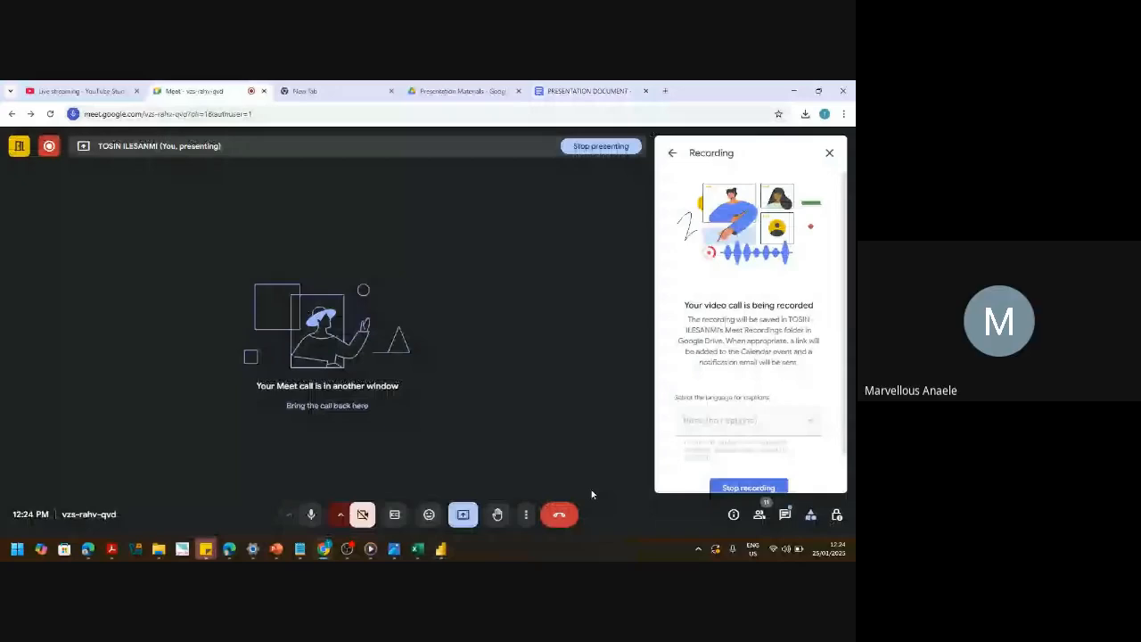
left_click(526, 514)
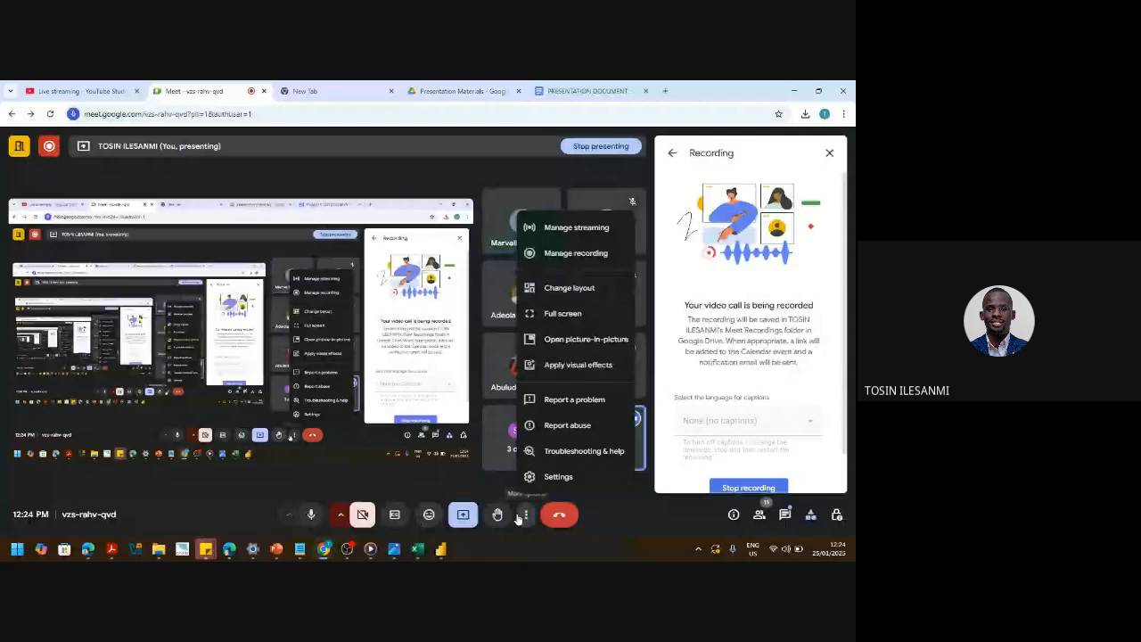
left_click(785, 514)
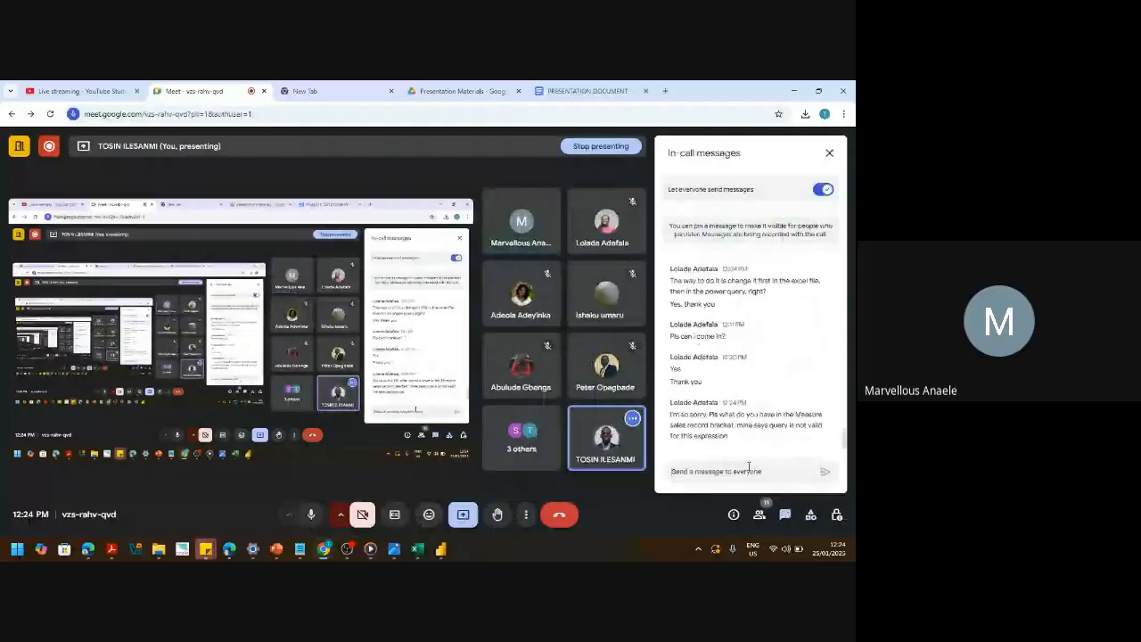
key("ctrl+v")
key("Return")
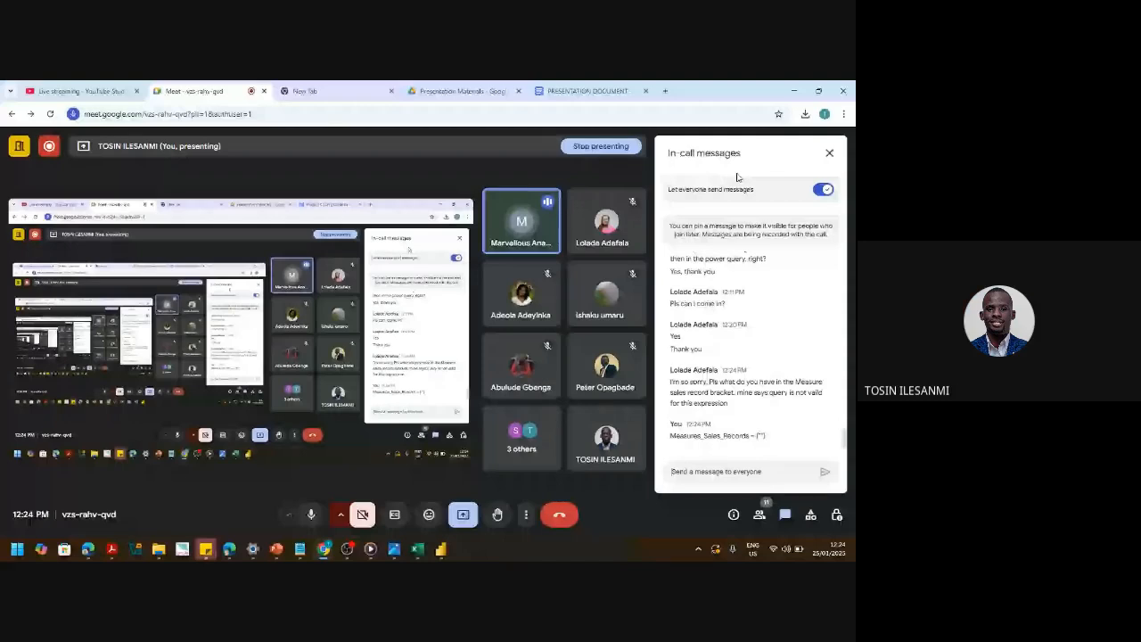
key("alt+Tab")
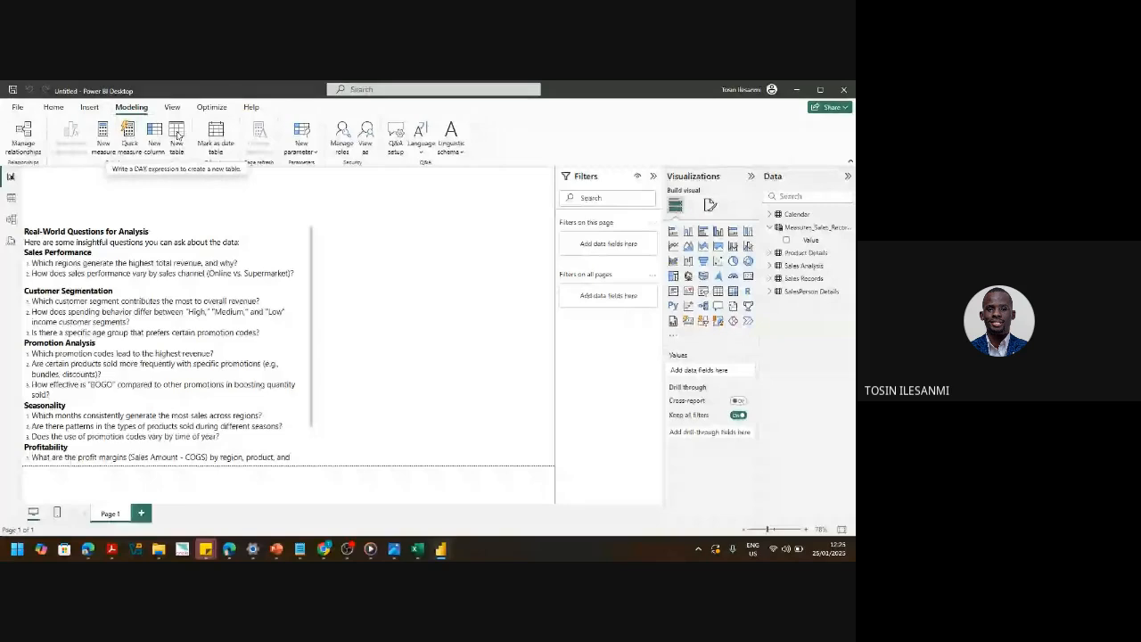
- Start a new calculated table, cancel the Table = formula, and switch to Excel
left_click(177, 134)
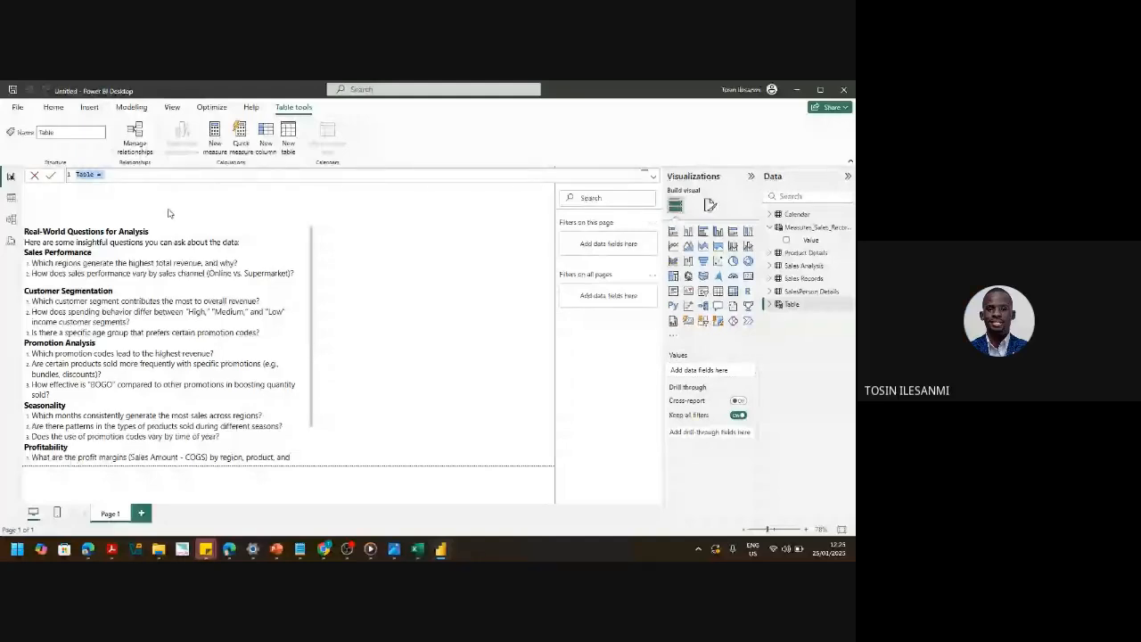
key("Escape")
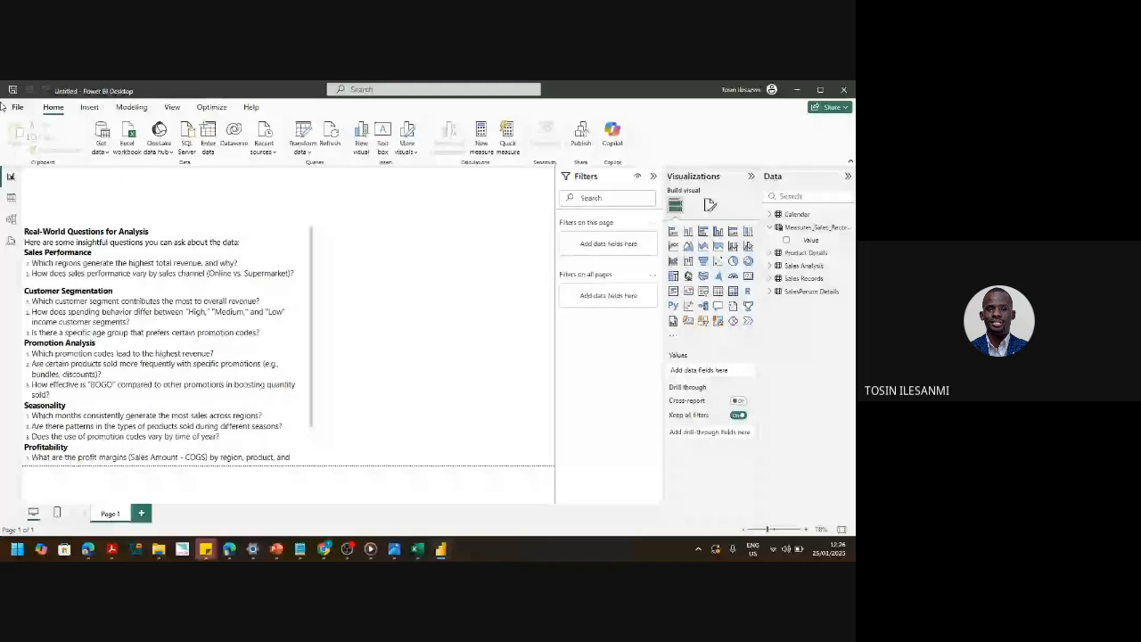
key("alt+Tab")
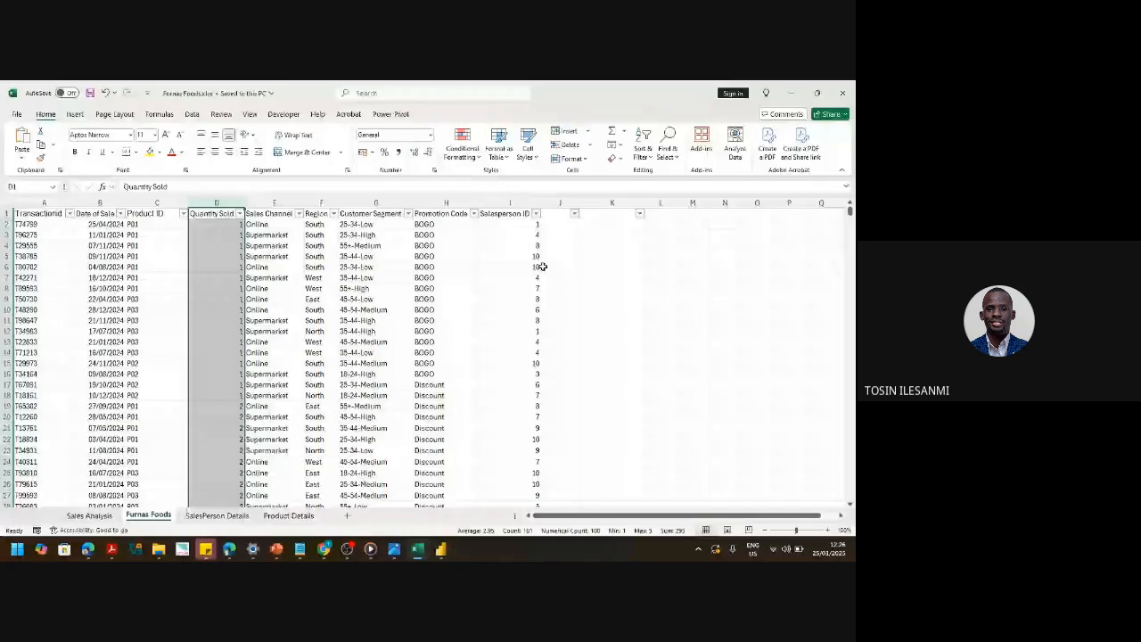
- Check the Product's Selling Price column and SalesPerson Details list, then return to Power BI
left_click(562, 215)
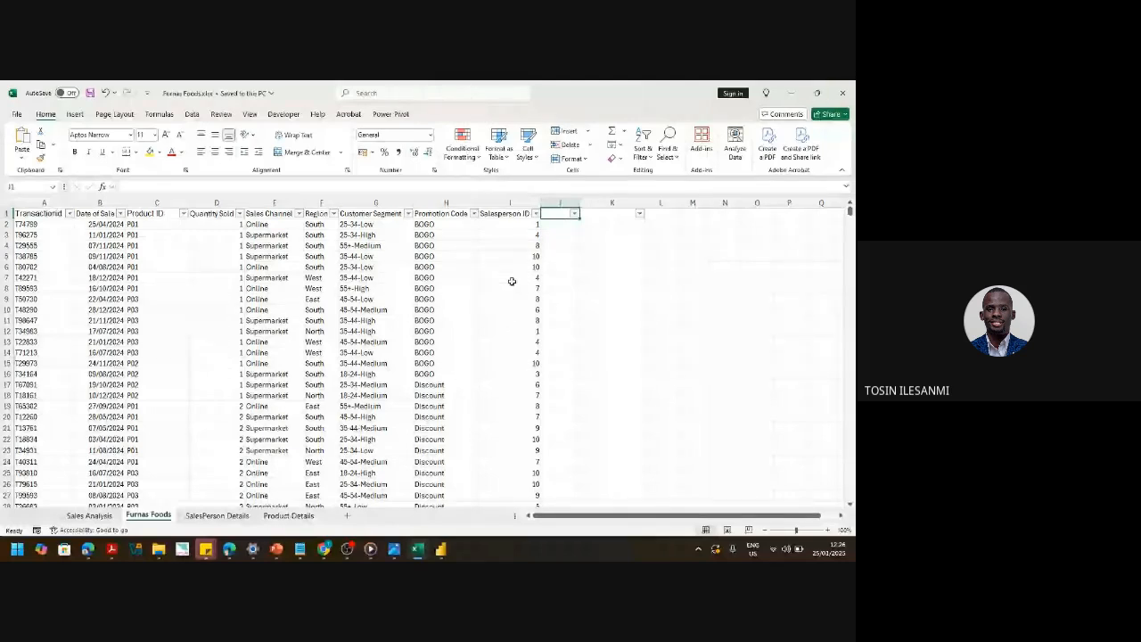
left_click(289, 515)
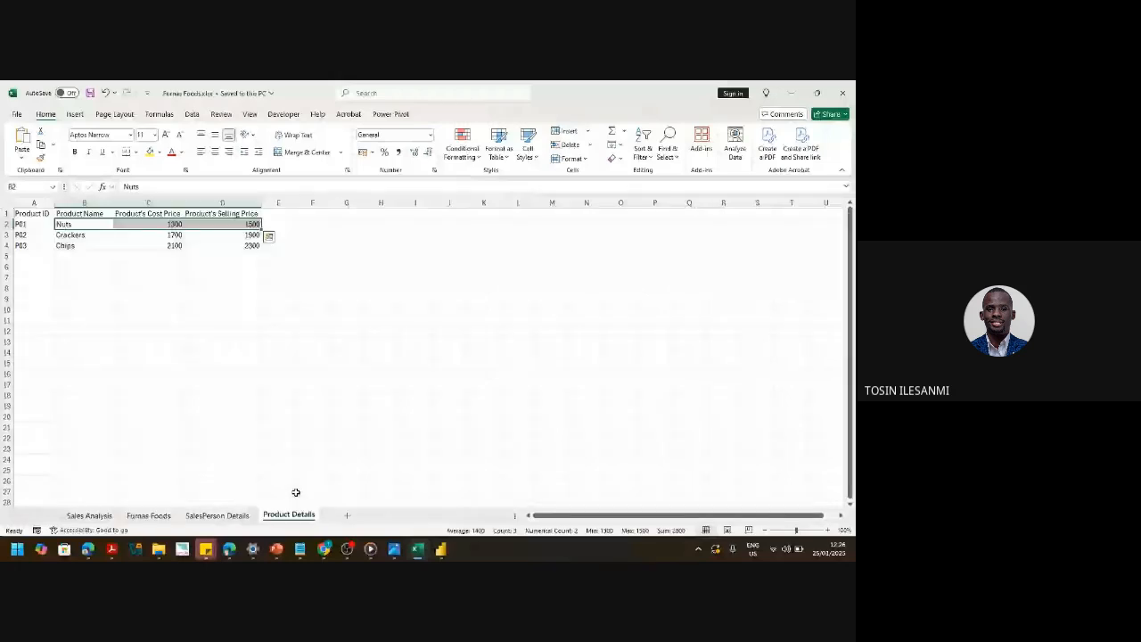
left_click(187, 205)
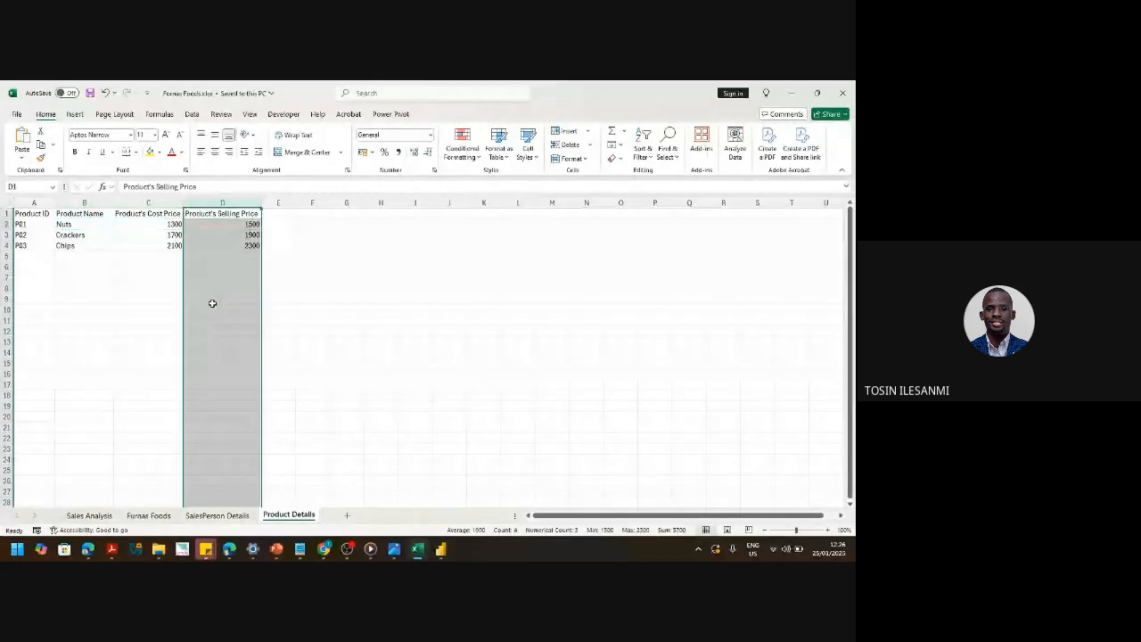
left_click(210, 515)
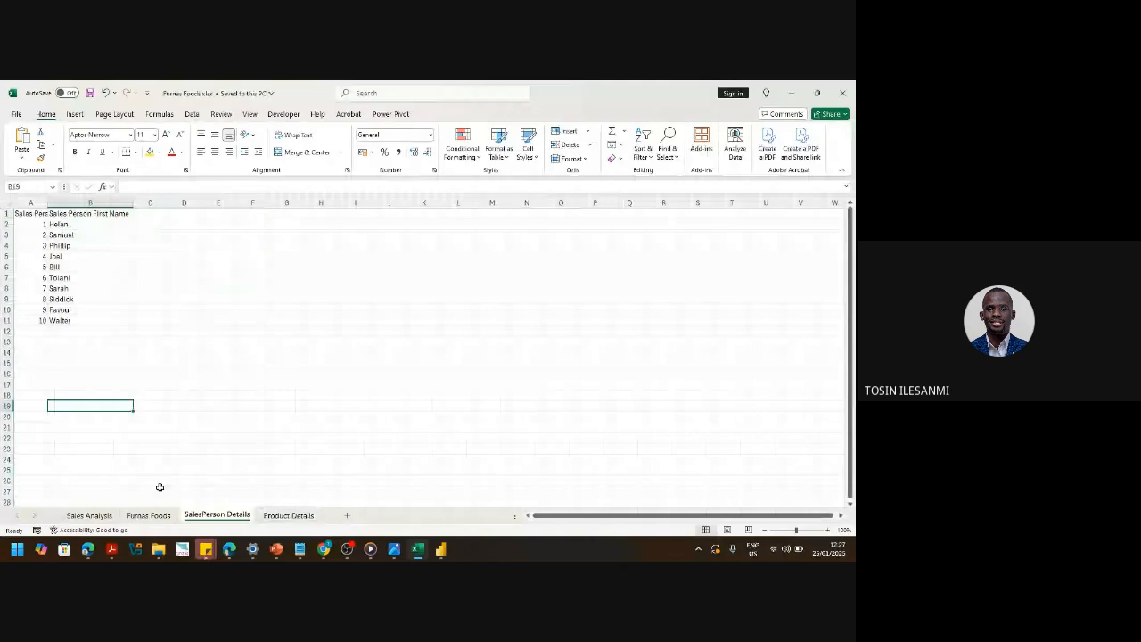
left_click(148, 515)
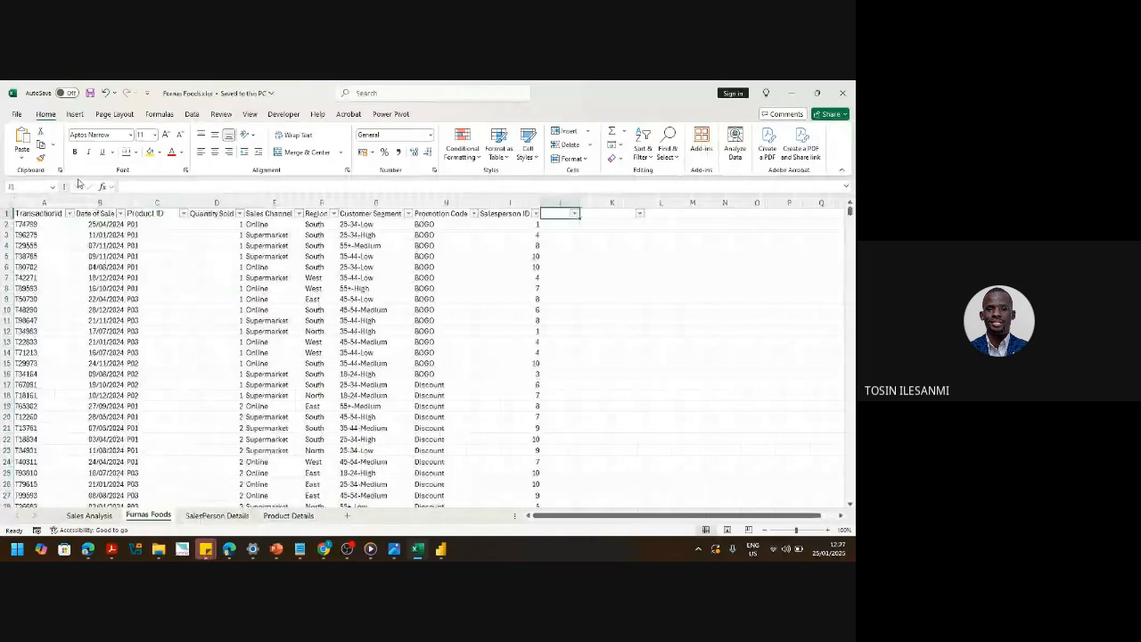
left_click(791, 93)
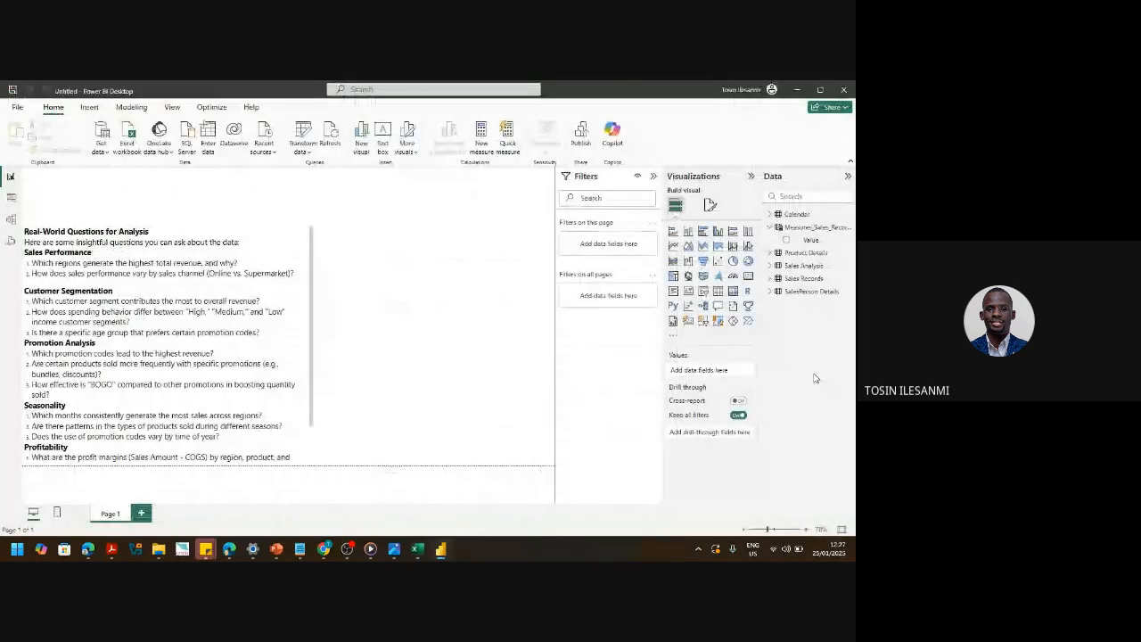
- Show the Sales Records data in Table view, adding then undoing a new column
left_click(11, 197)
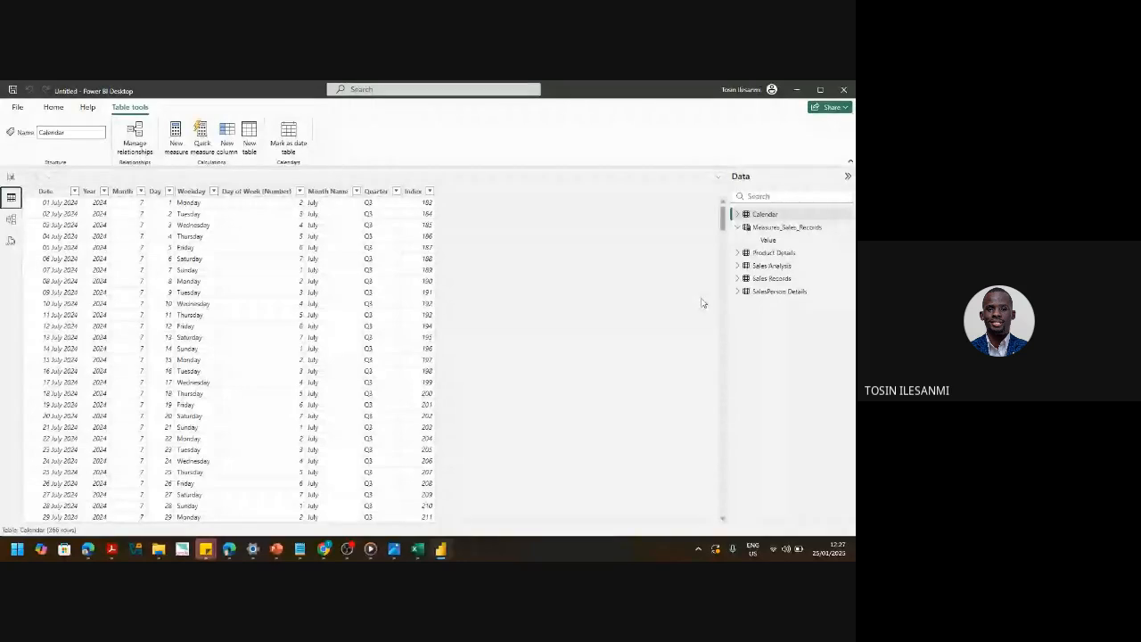
left_click(772, 278)
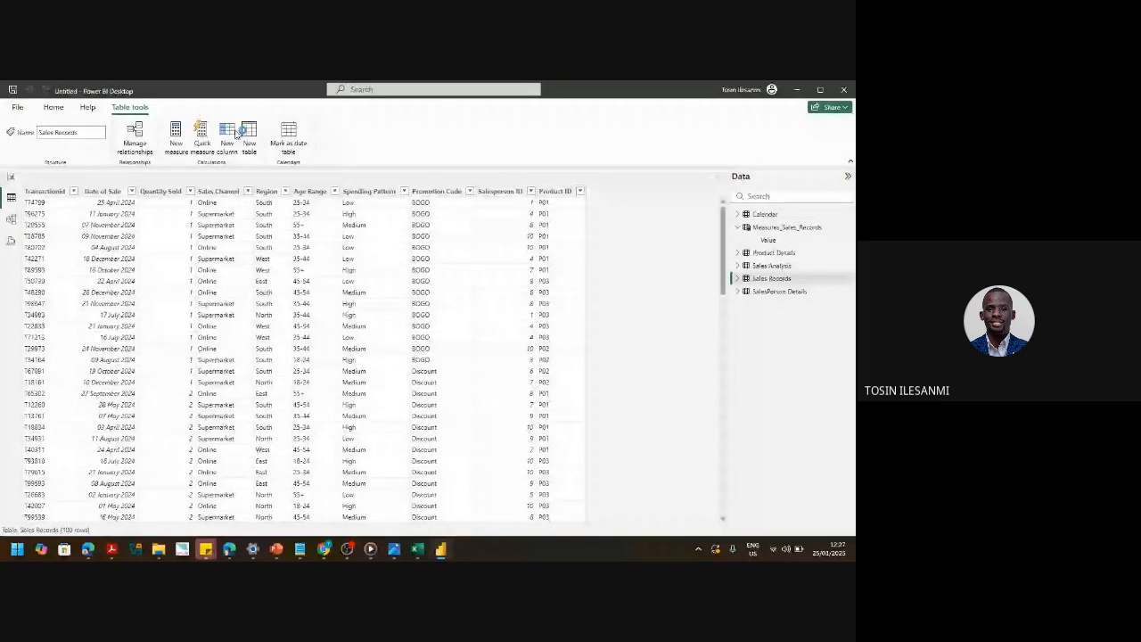
left_click(234, 132)
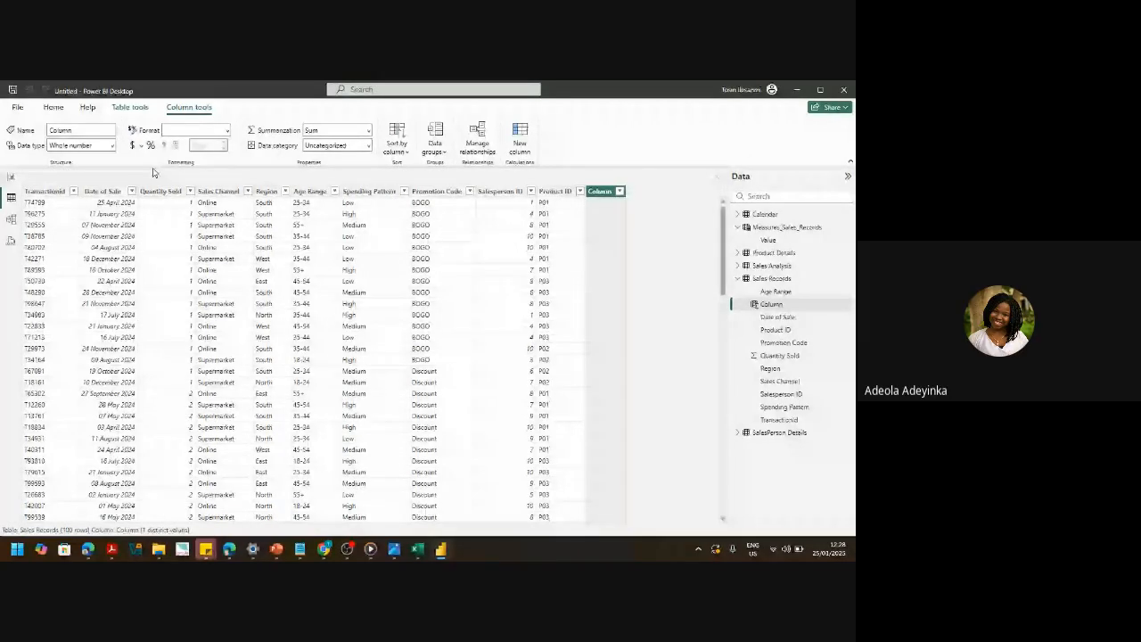
key("ctrl+z")
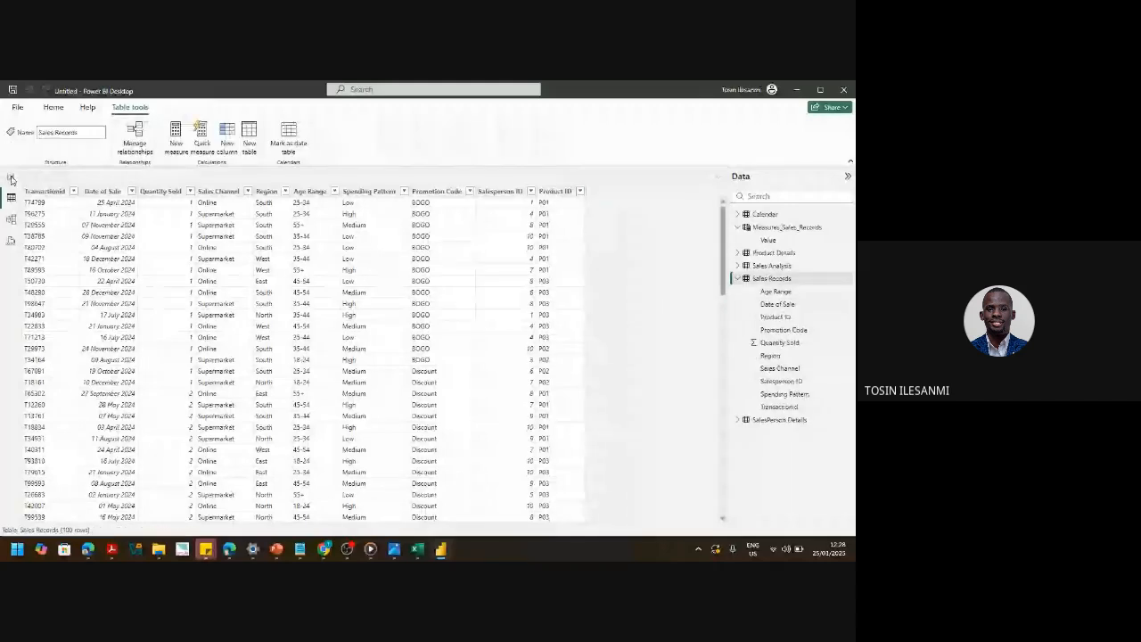
- Toggle between Report and Table views, then open DAX query view
left_click(11, 179)
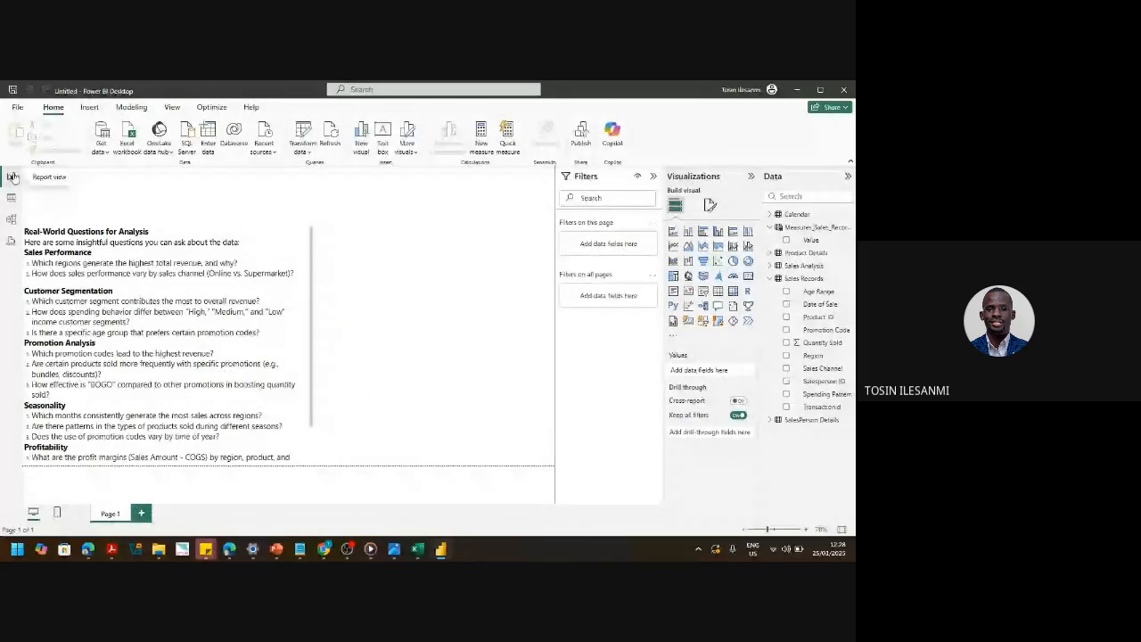
left_click(12, 197)
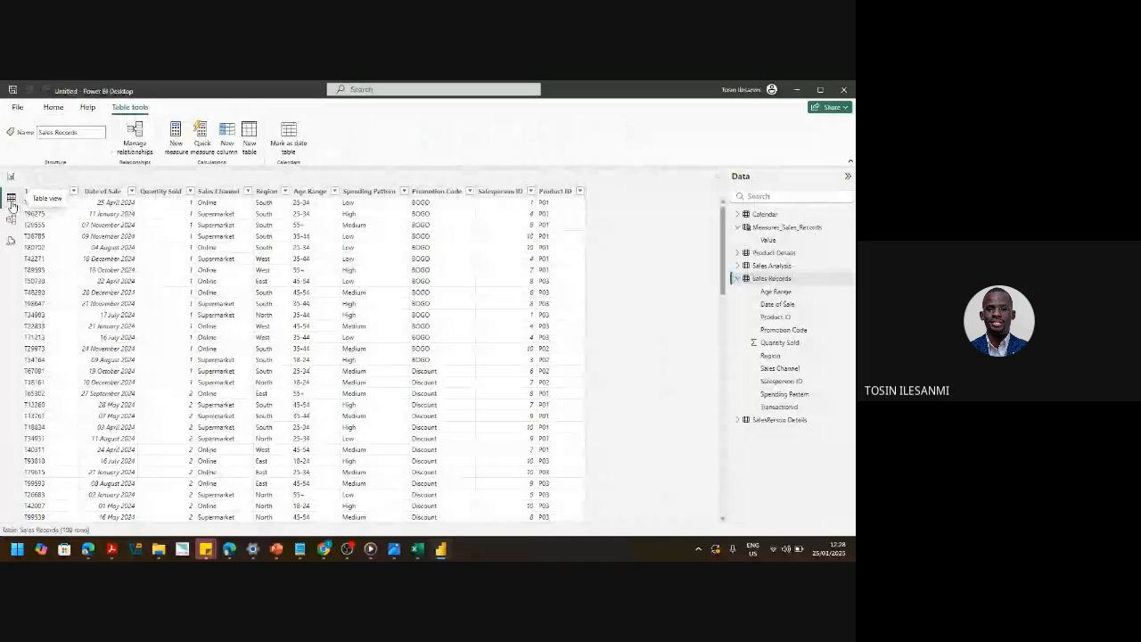
left_click(11, 177)
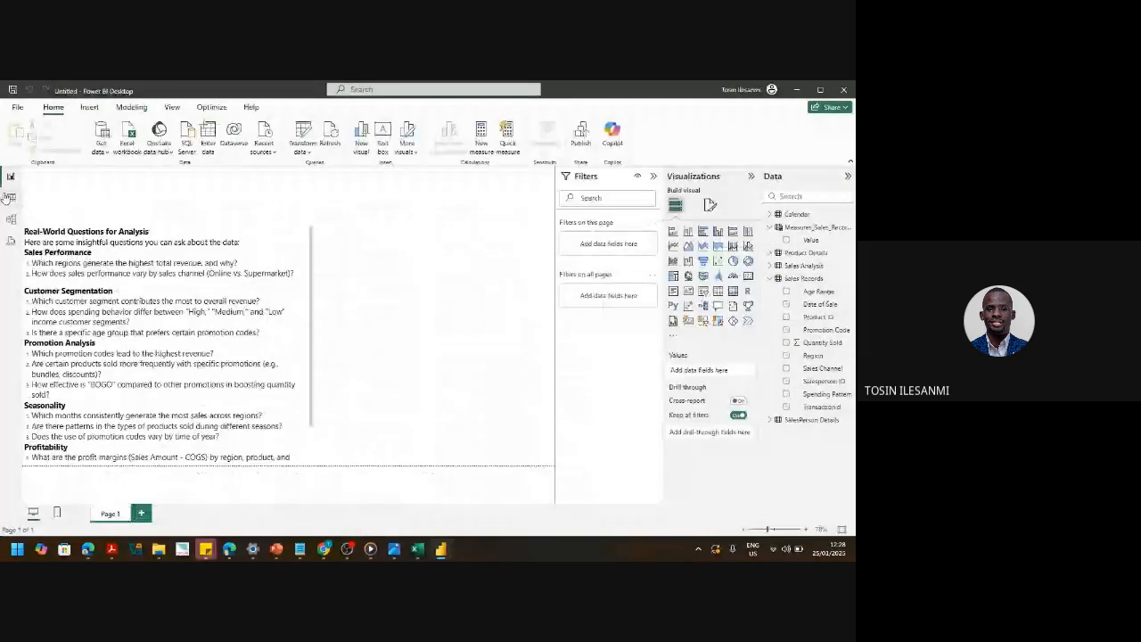
left_click(9, 197)
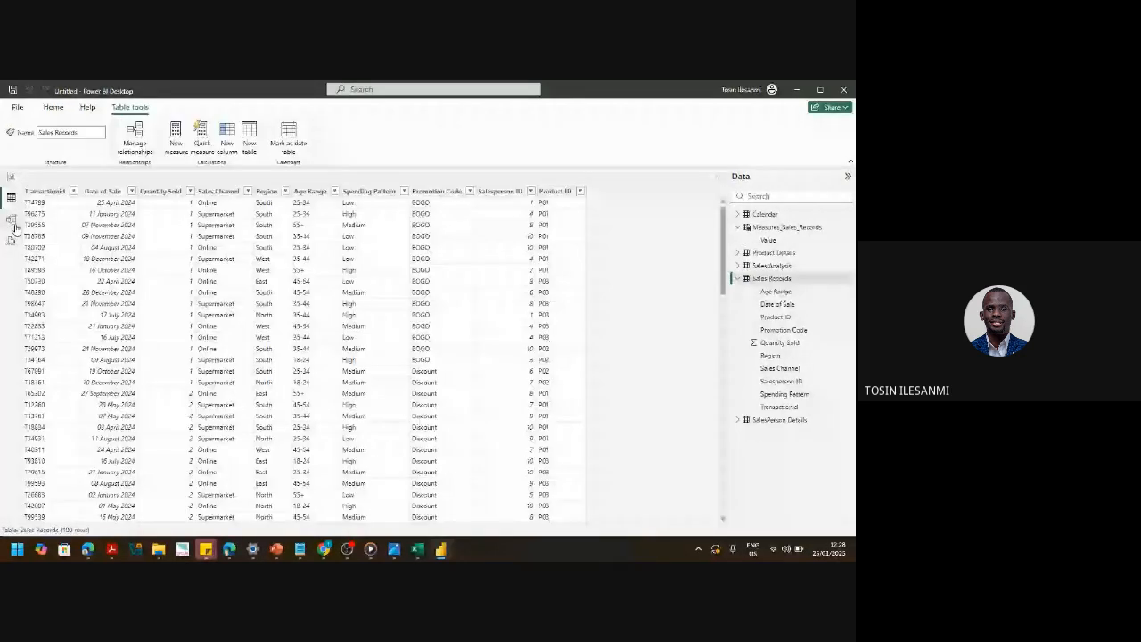
left_click(10, 241)
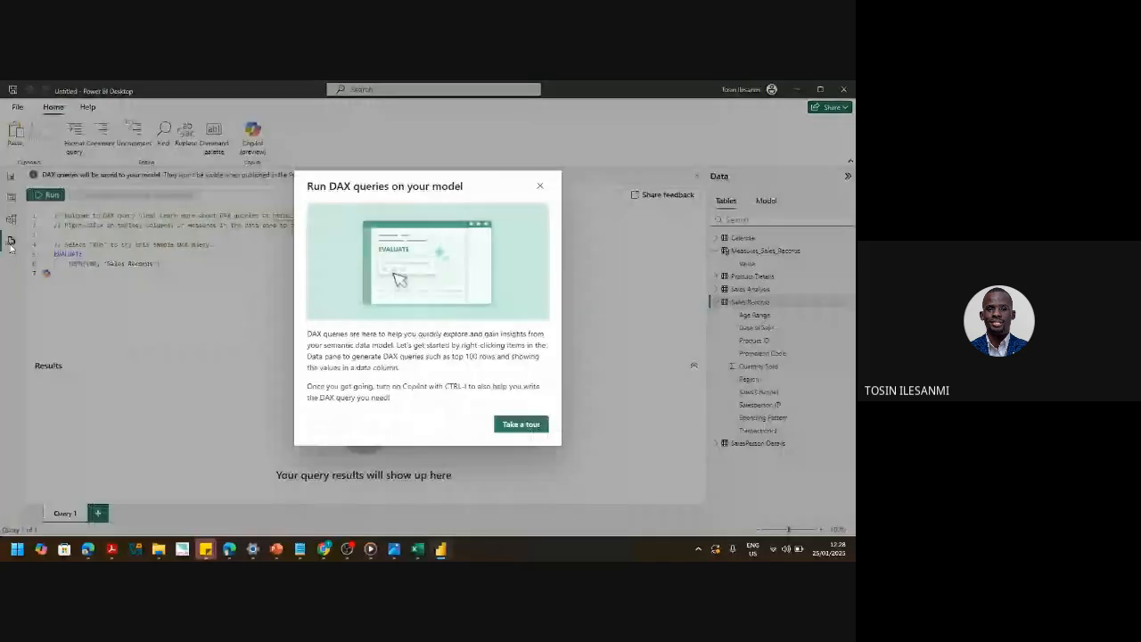
- Close the 'Run DAX queries on your model' introduction and return to Report view
left_click(540, 186)
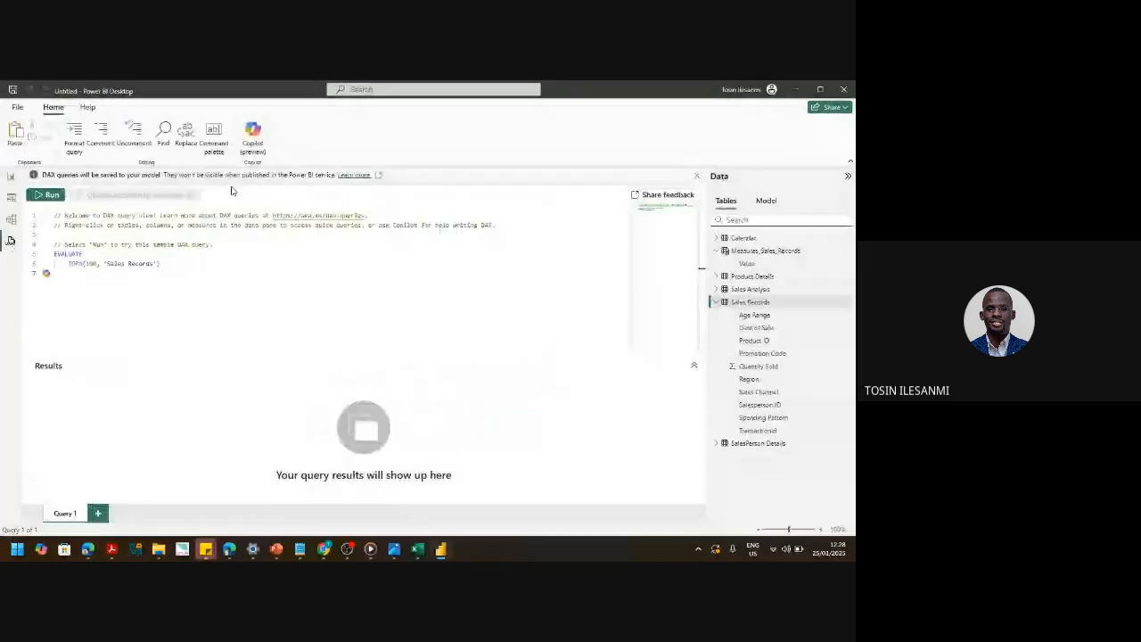
left_click(9, 175)
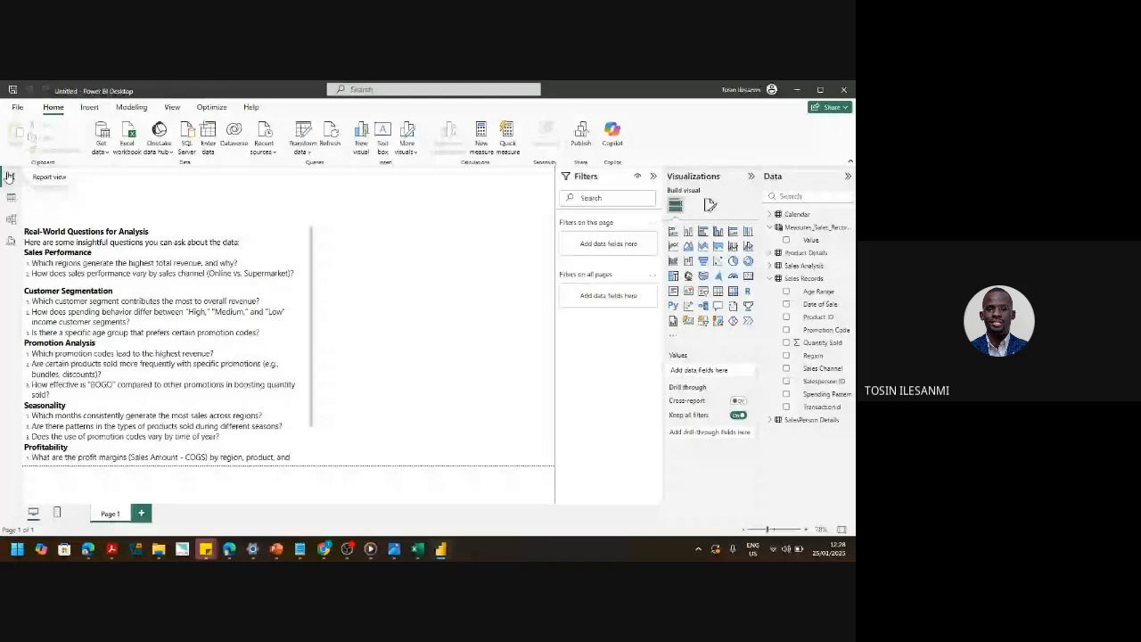
- Add a new calculated column, still named Column, to the Sales Records table
left_click(11, 197)
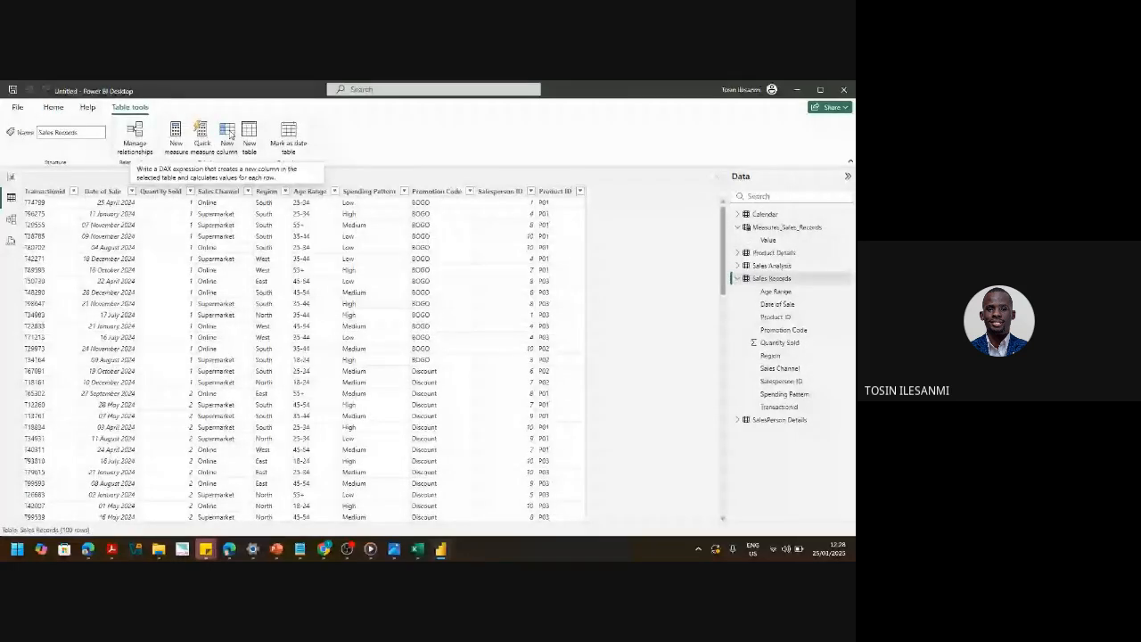
left_click(54, 107)
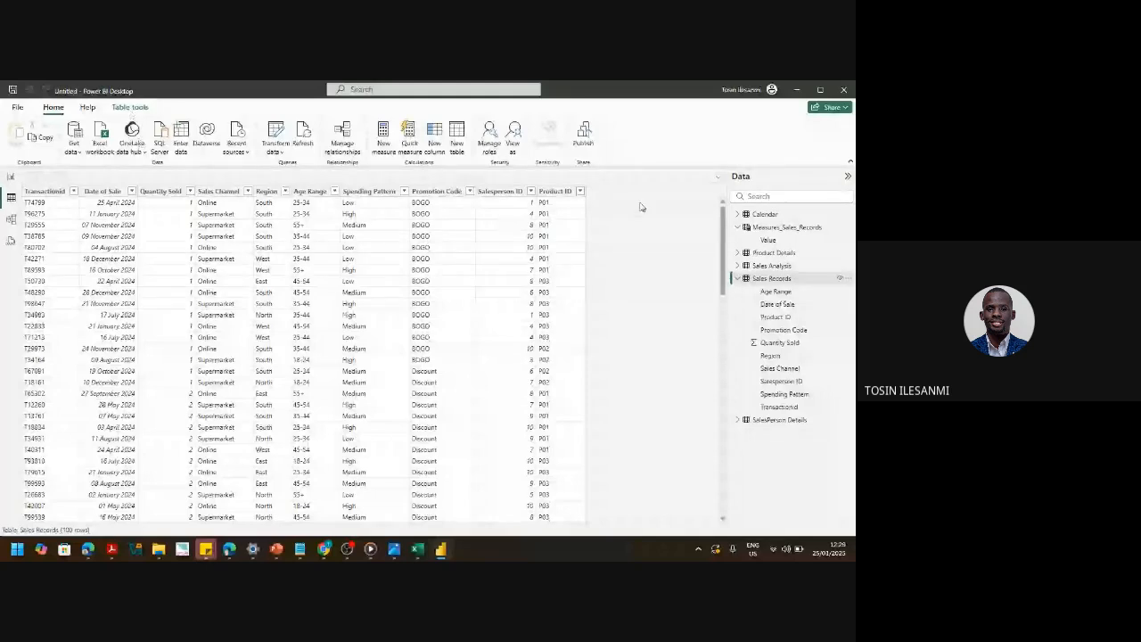
left_click(130, 107)
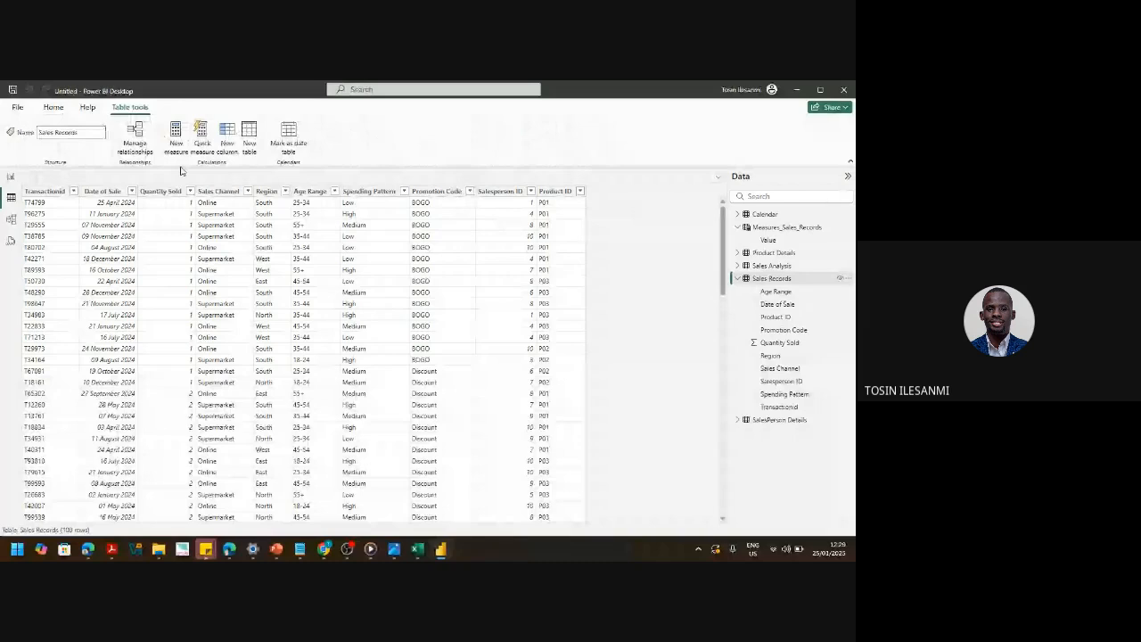
left_click(228, 133)
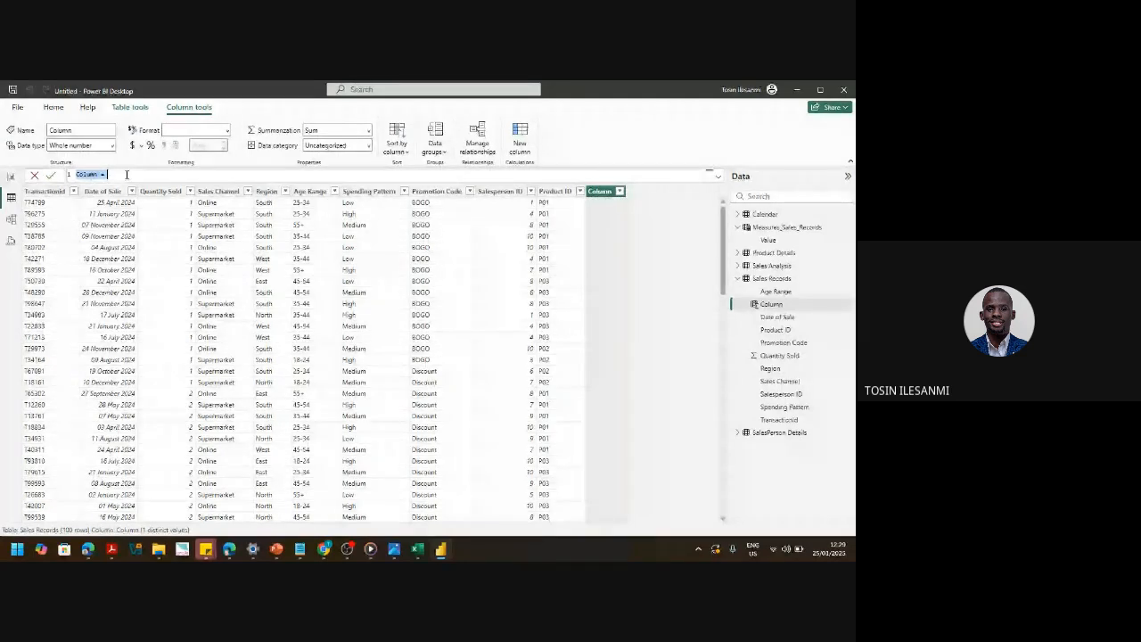
- Begin a 'Total Revenue =' formula, then cancel it so no column is added
type("Tot")
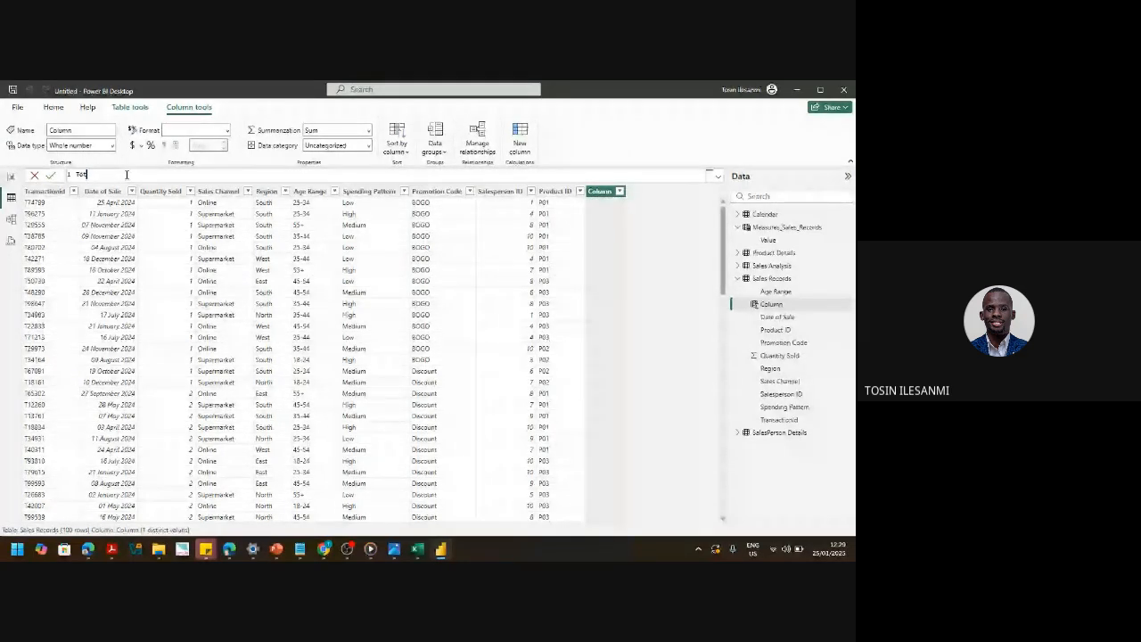
type("al Revenue")
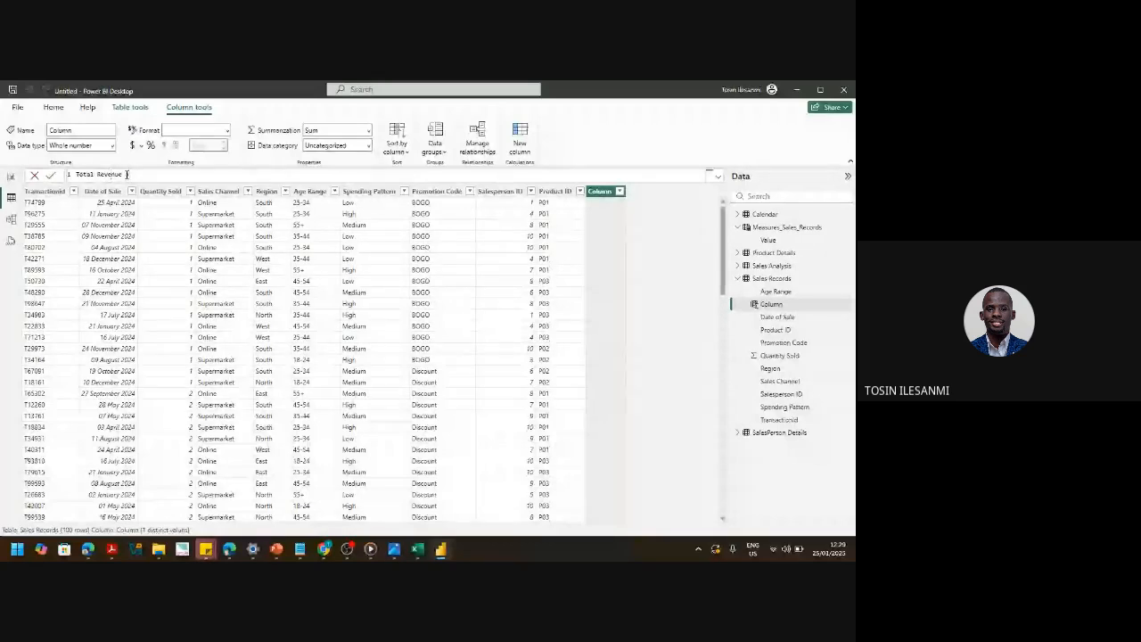
type(" =")
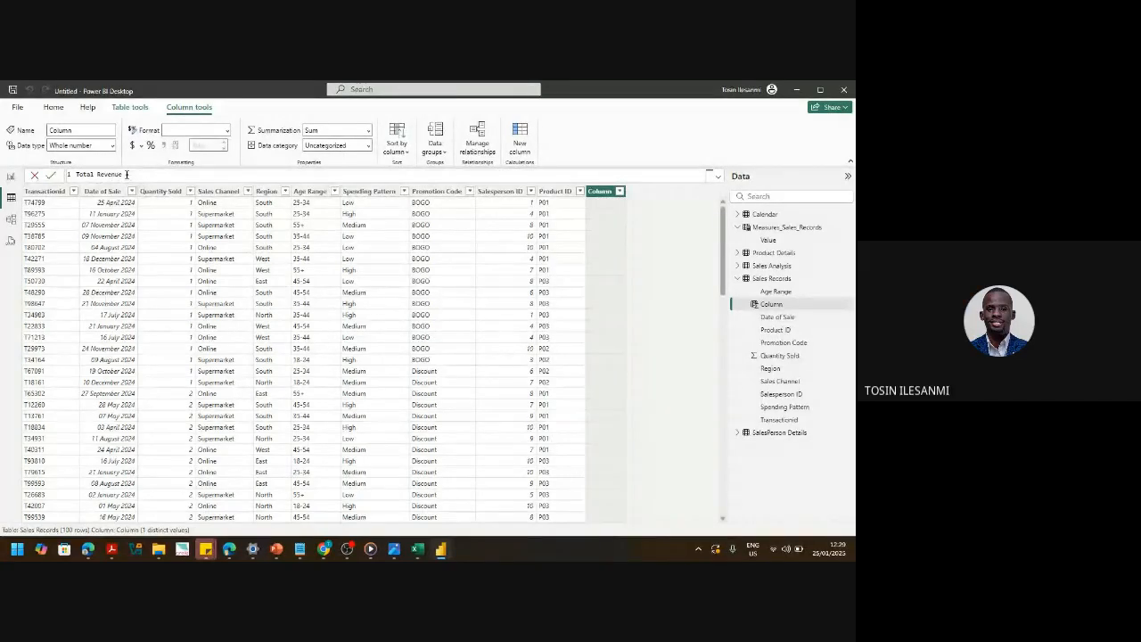
type("=")
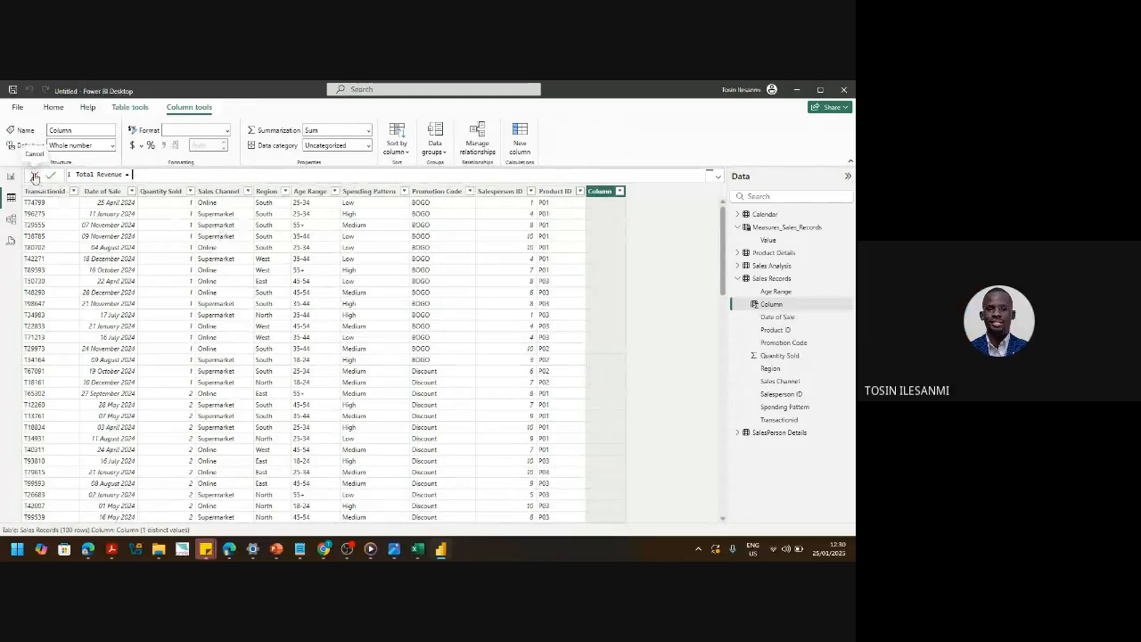
left_click(34, 176)
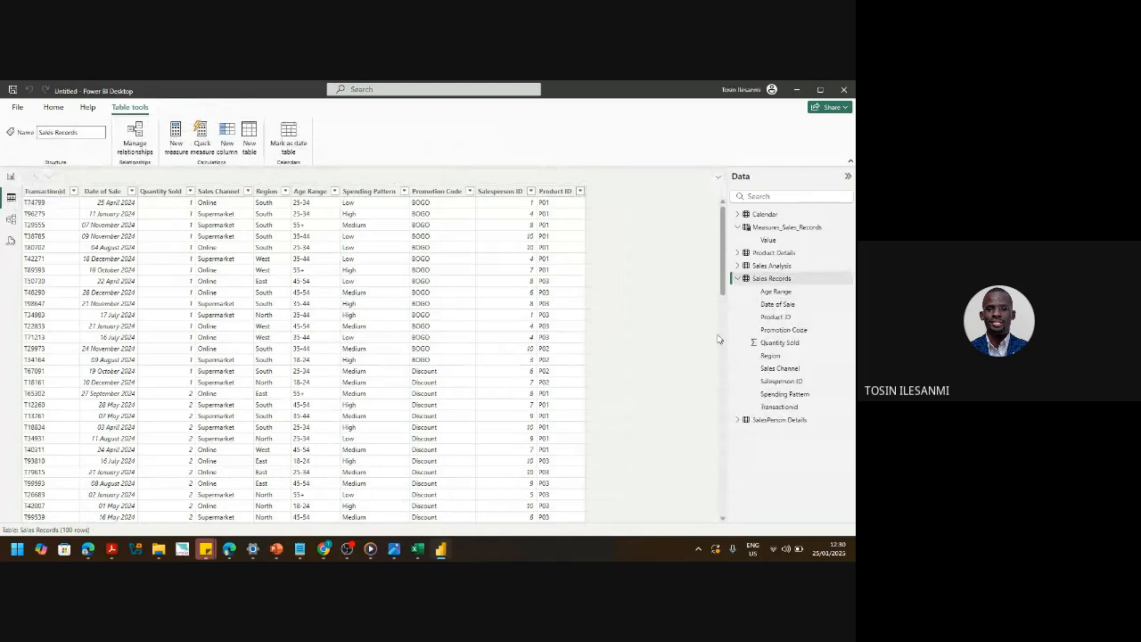
- Select Sales Records and show Model view linking it to Calendar and Product Details
left_click(788, 279)
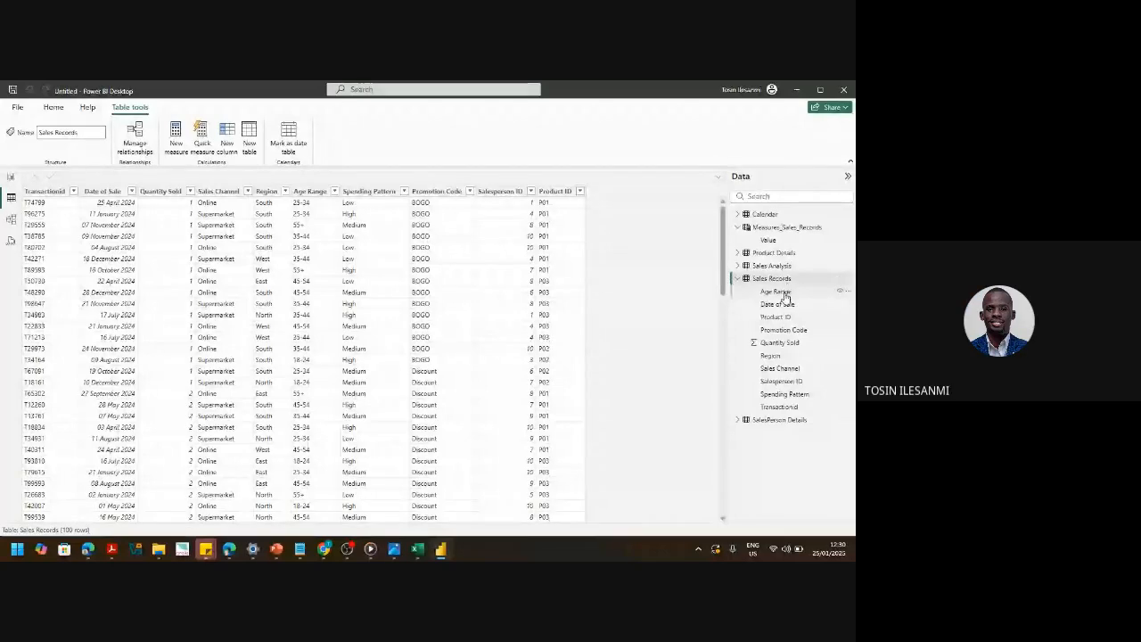
left_click(11, 219)
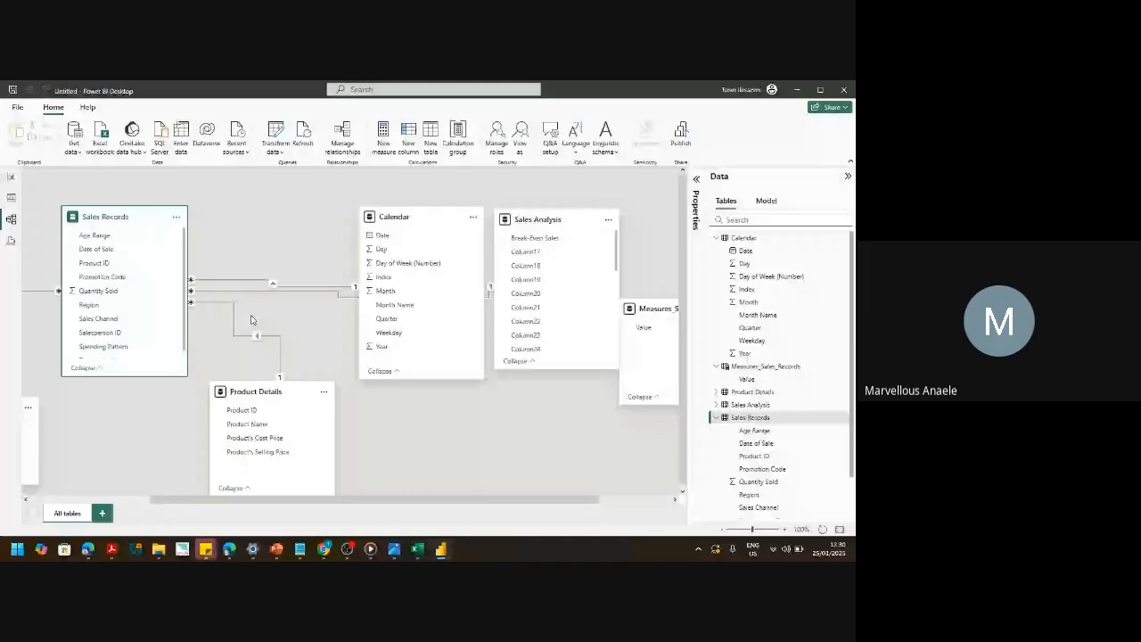
- Switch from the model diagram back to the Sales Records table data
left_click(12, 199)
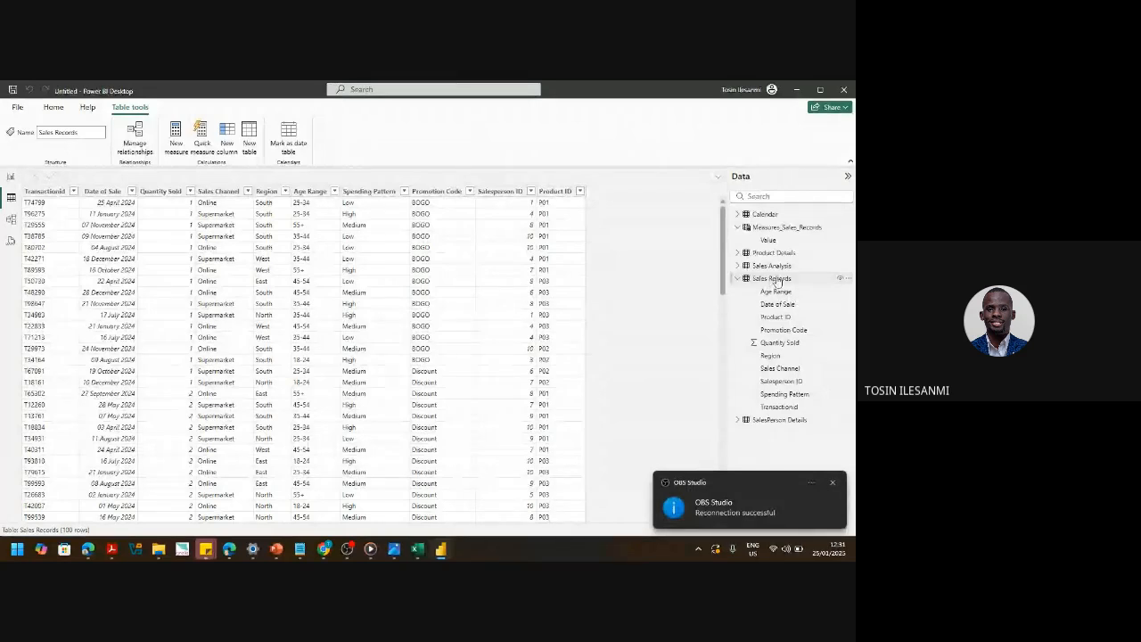
left_click(776, 279)
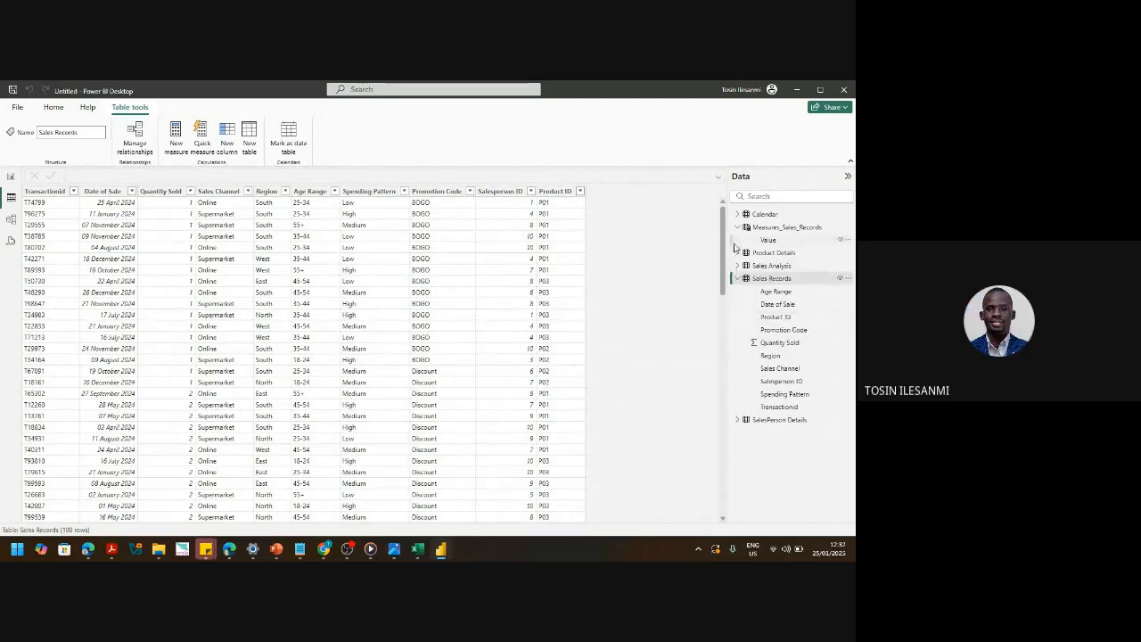
left_click(786, 279)
- Add a Sales Records column beginning 'Total Revenue = RELATED(' and switch to the Furnas Foods workbook
left_click(226, 136)
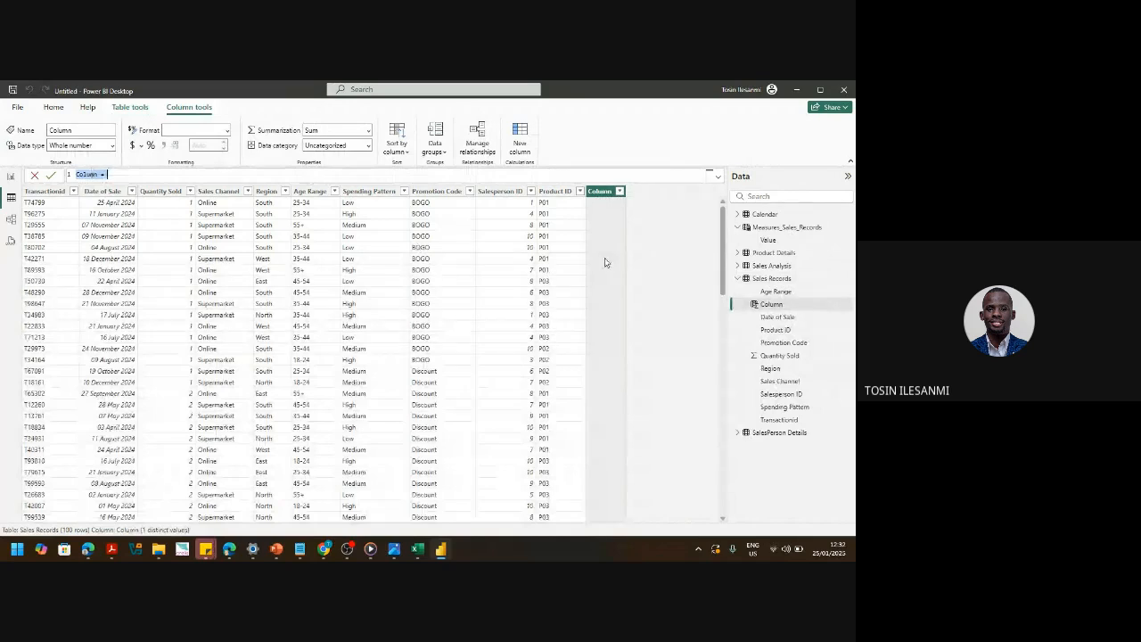
key("BackSpace")
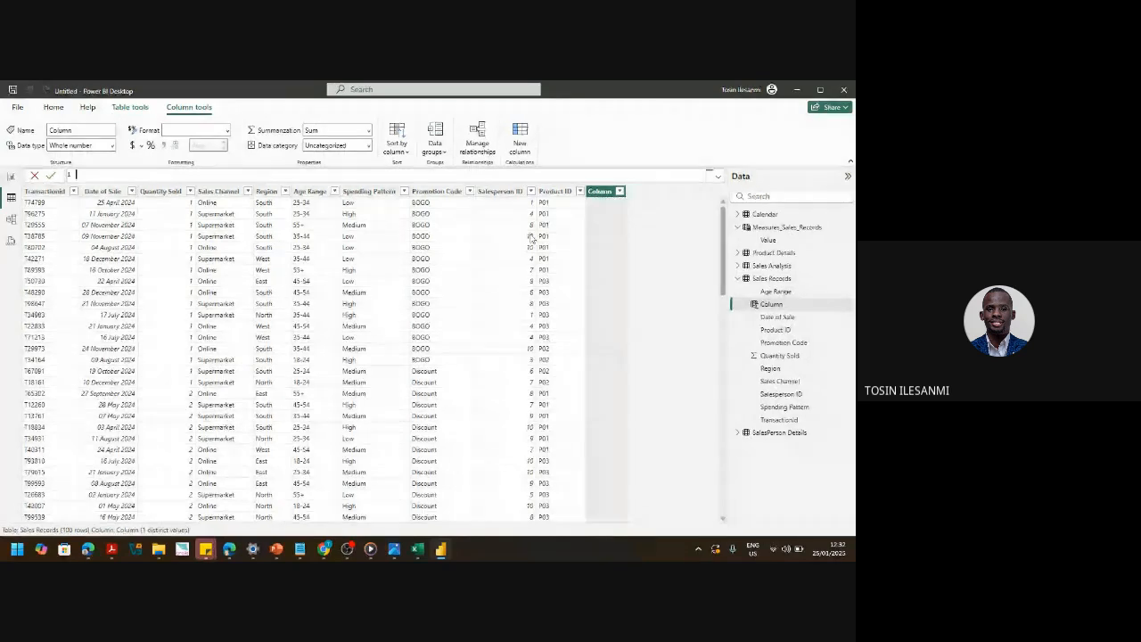
type("Total Revenue")
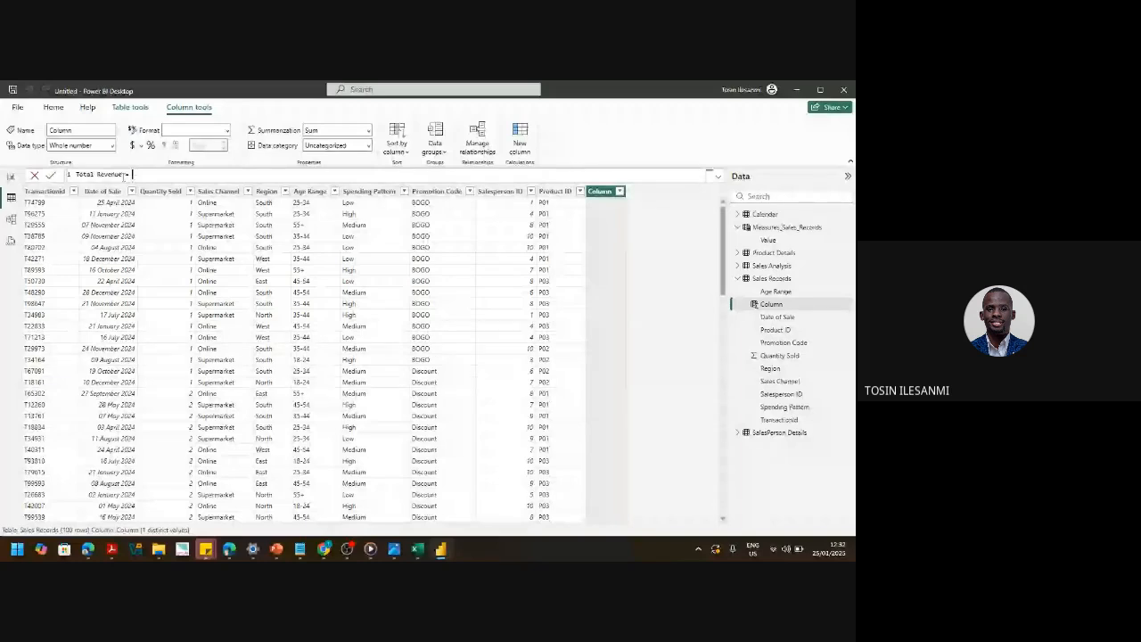
type("RELATED(")
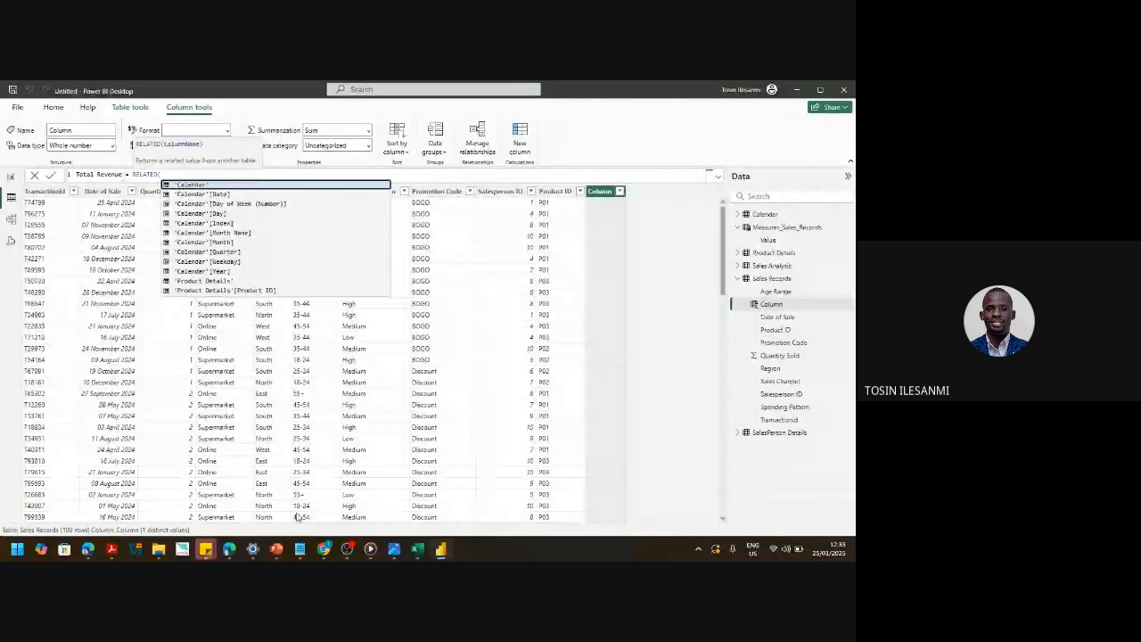
key("alt+Tab")
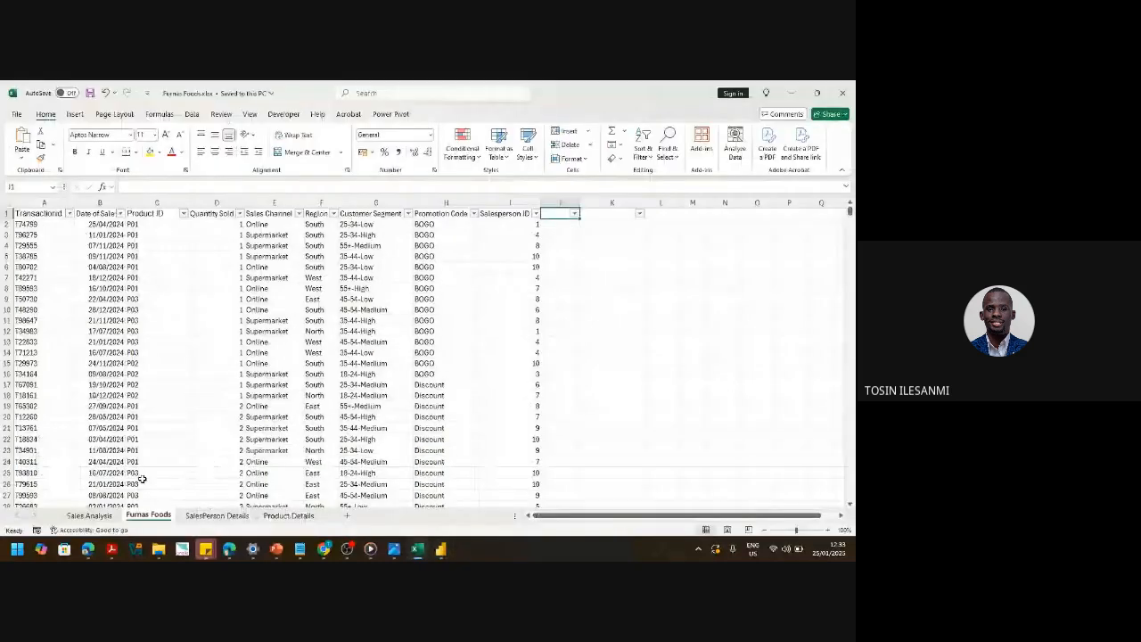
- Check Product ID, Quantity Sold and Product Details prices in Excel, then return to Power BI
left_click(155, 208)
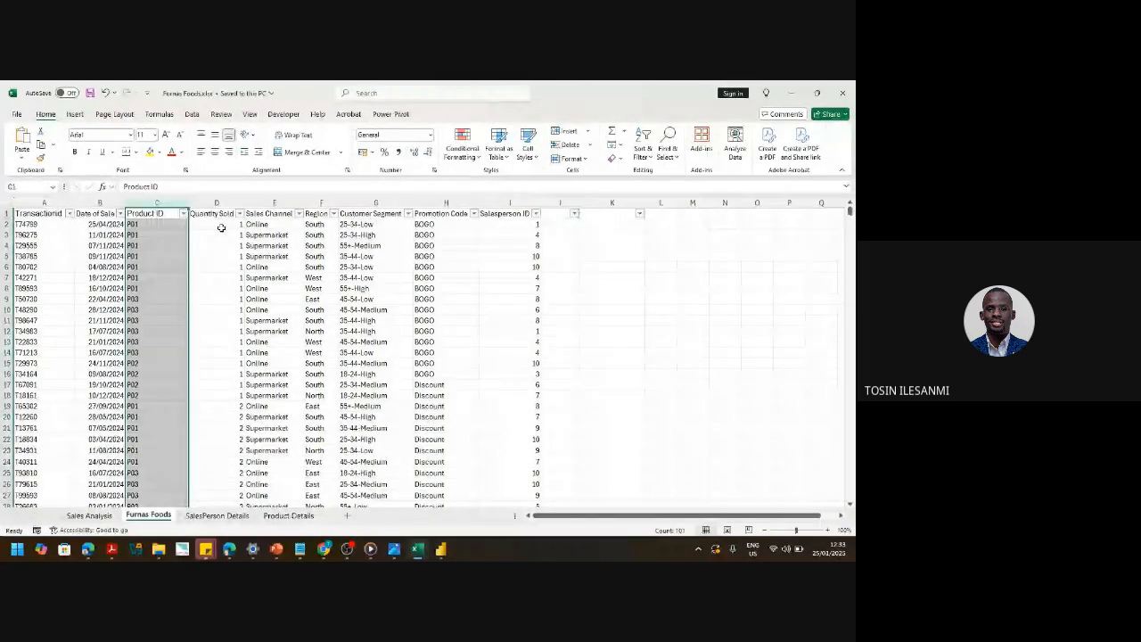
left_click(214, 225)
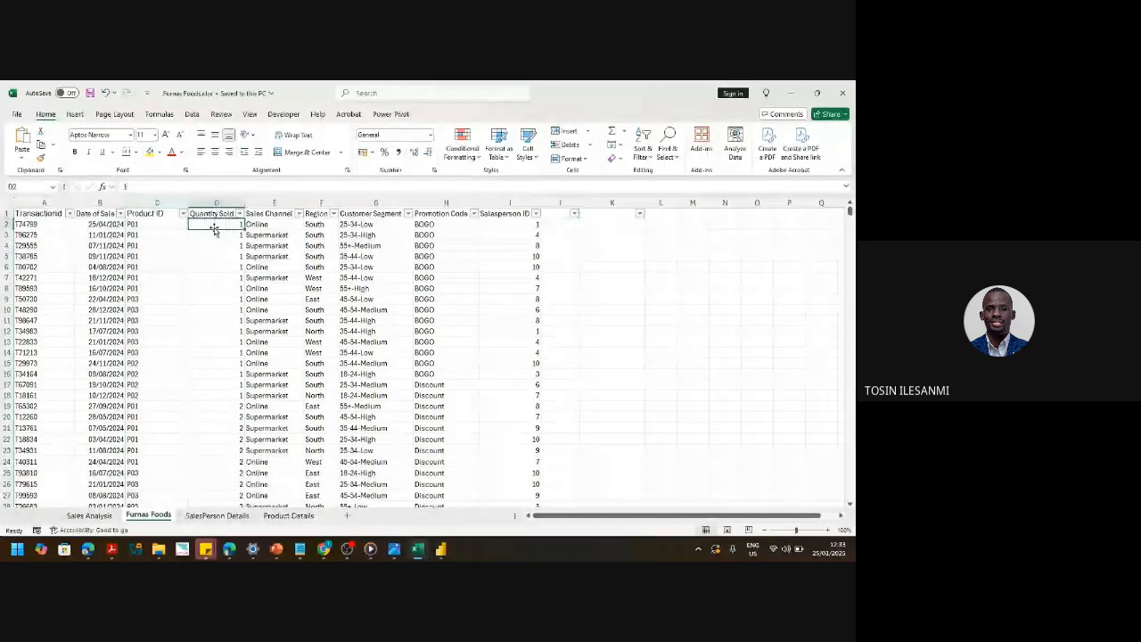
left_click(168, 236)
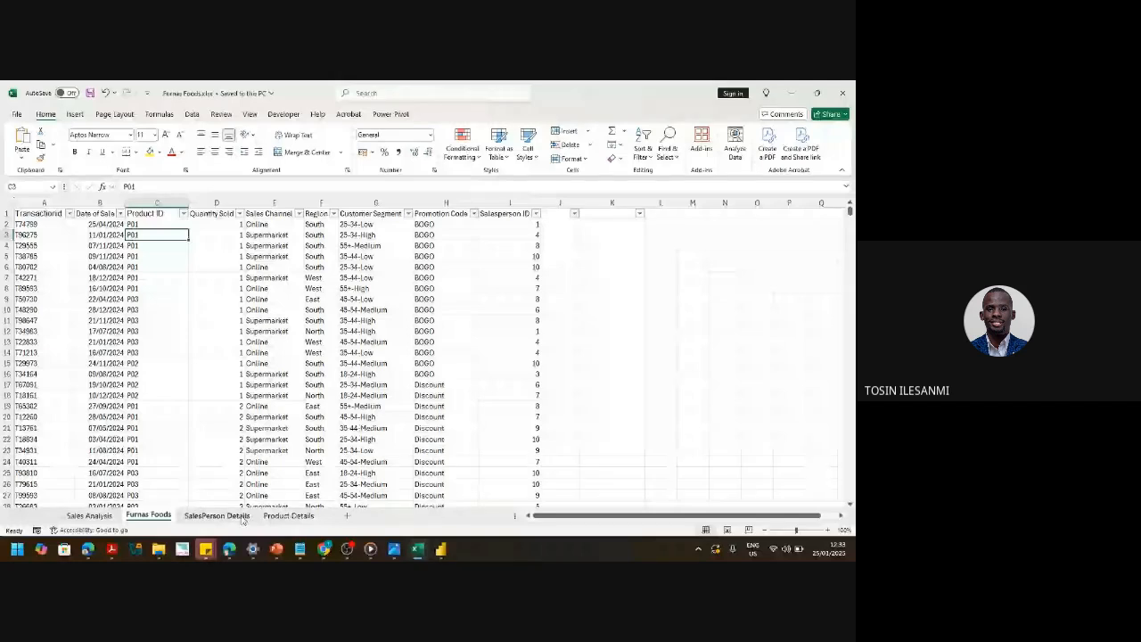
left_click(288, 515)
left_click(22, 223)
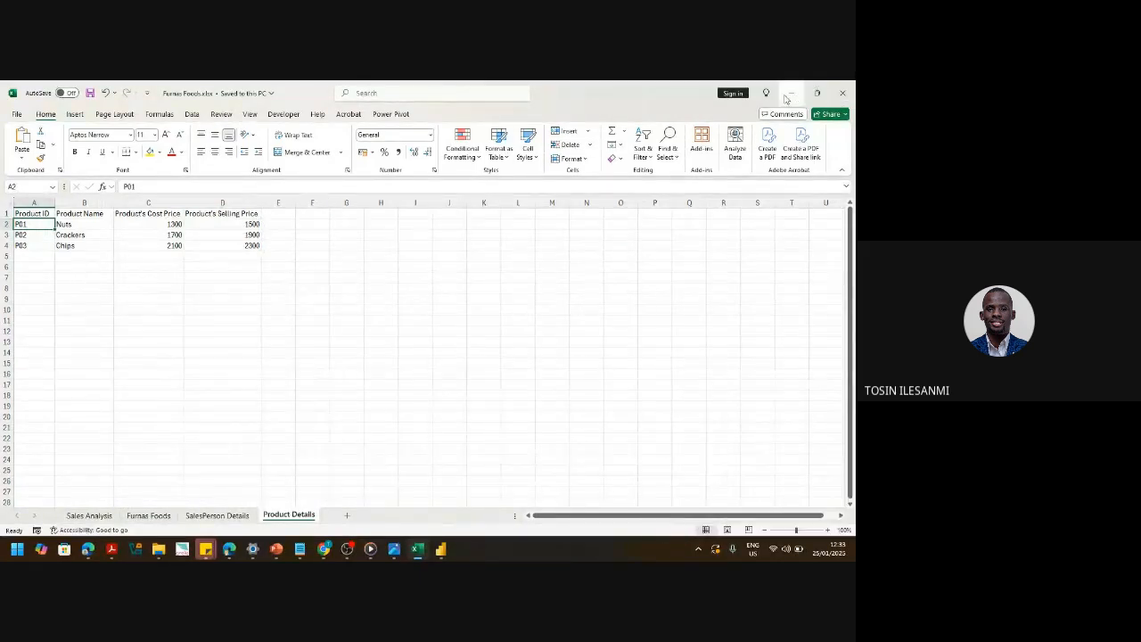
key("alt+Tab")
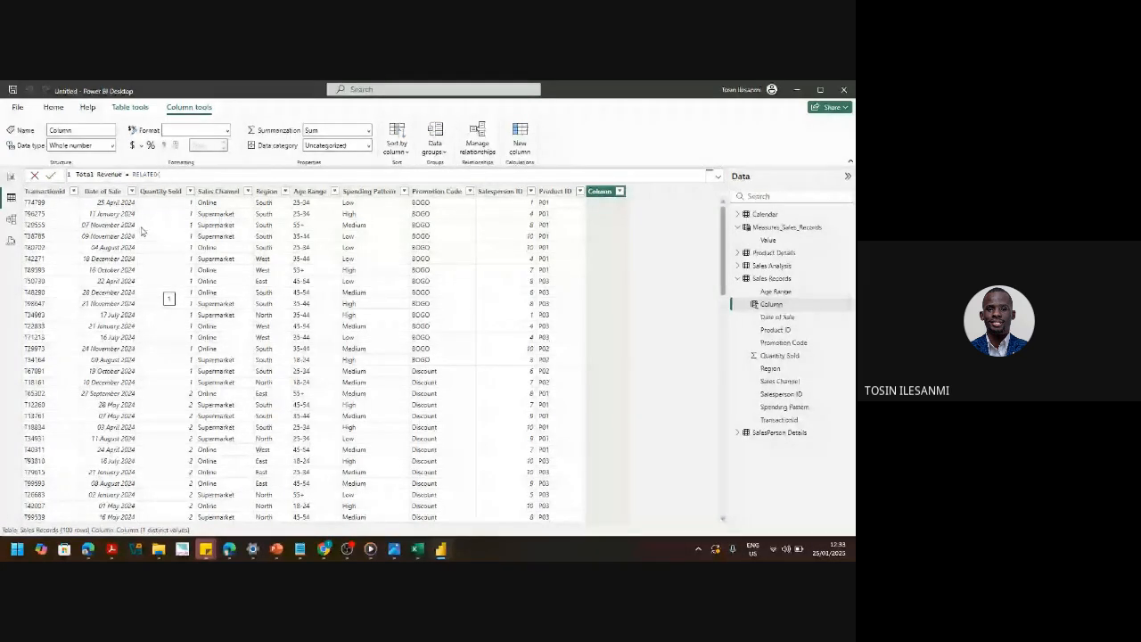
- Finish Total Revenue as RELATED('Product Details'[Product's Selling Price]) * 'Sales Records'[Quantity Sold]
type("'")
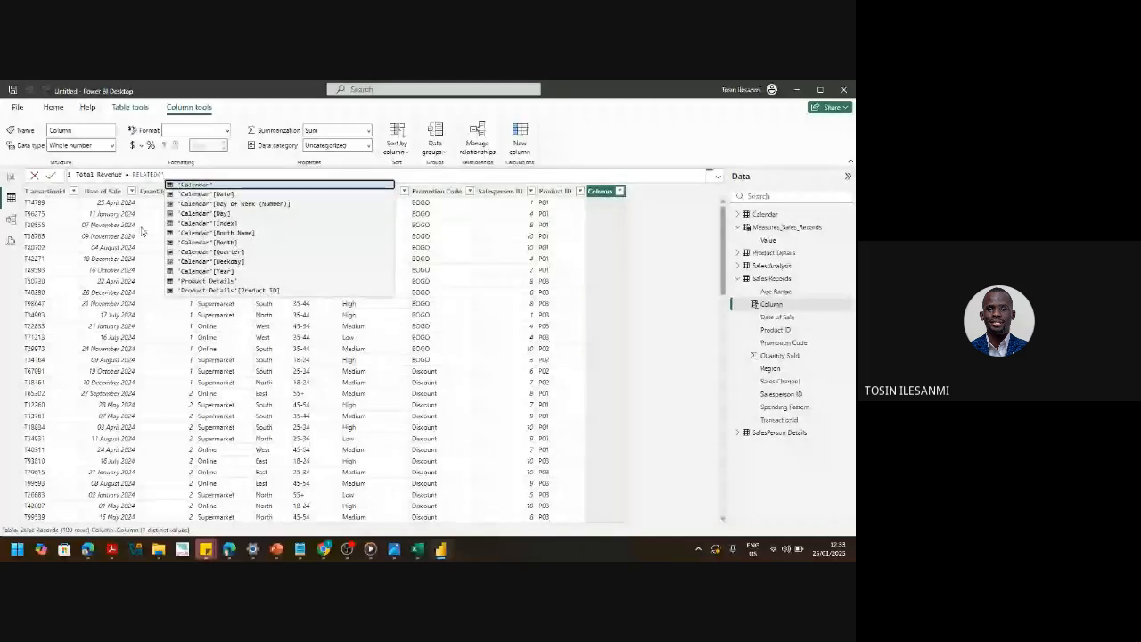
key("Down")
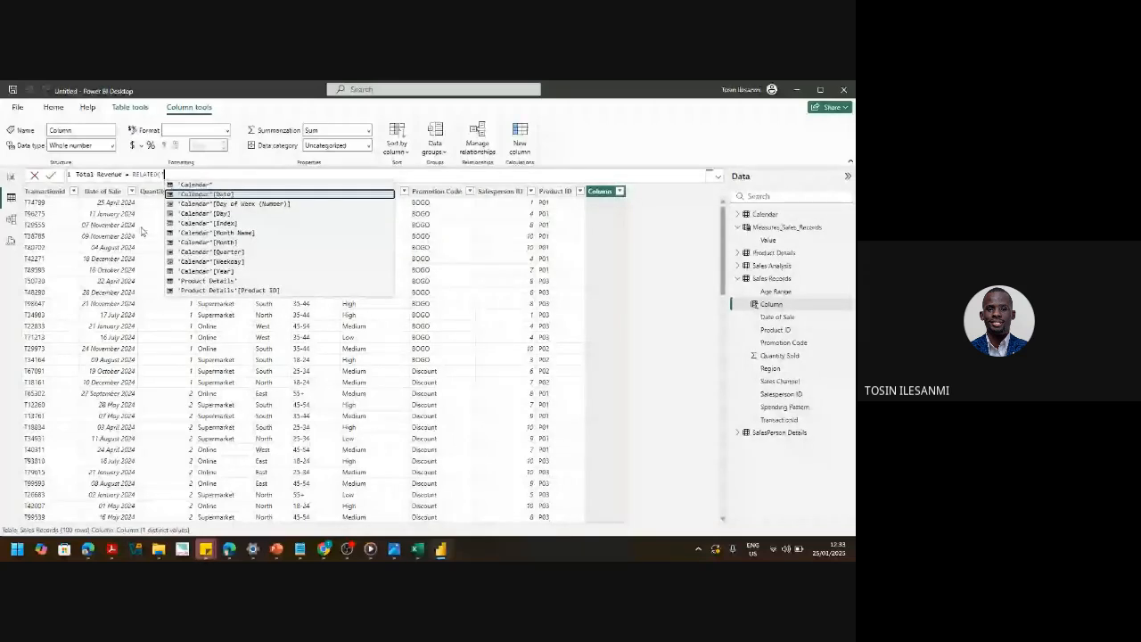
key("Down")
key("Down")
key("Down")
key("Down")
key("Down")
key("Down")
key("Down")
key("Down")
key("Down")
key("Down")
key("Down")
key("Down")
key("Down")
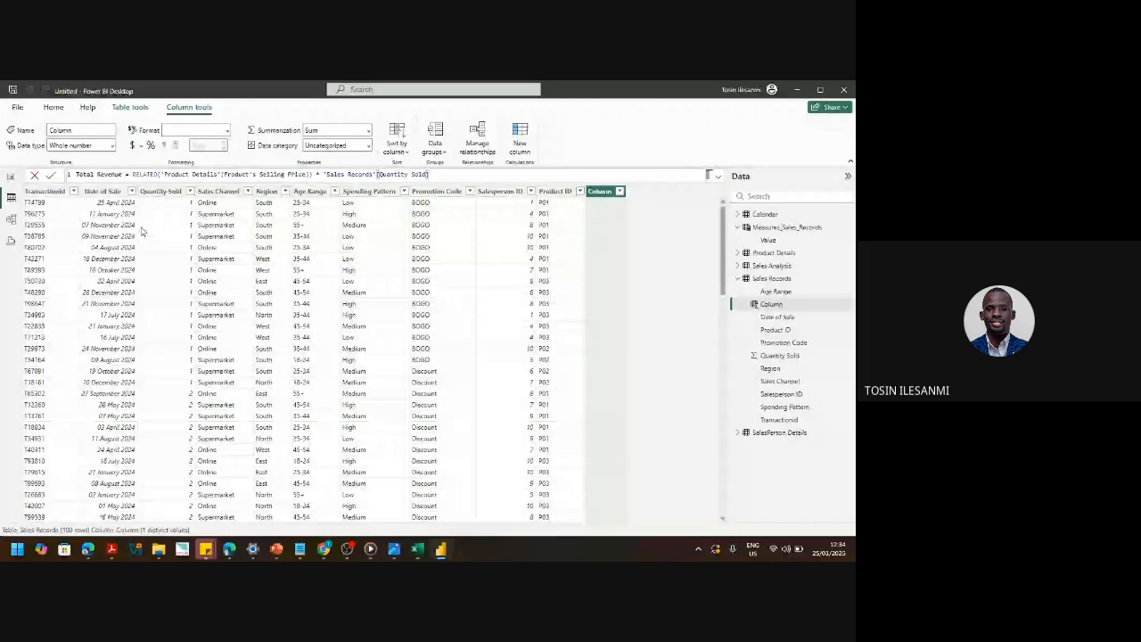
key("Return")
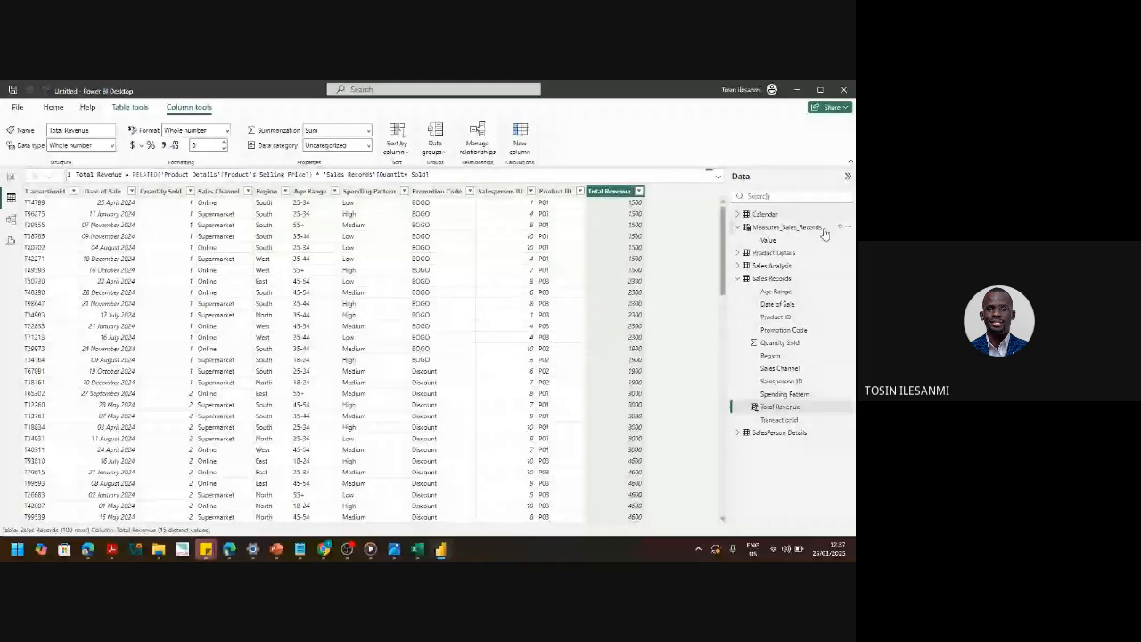
- Start another new calculated column in Sales Records from the table's right-click menu
right_click(818, 279)
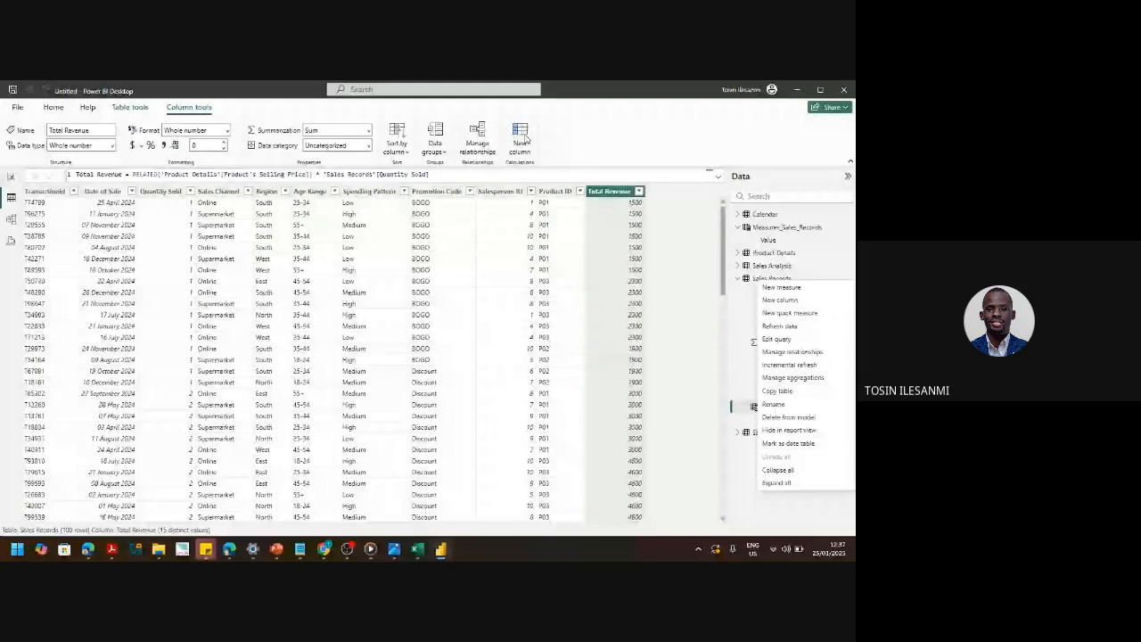
left_click(727, 259)
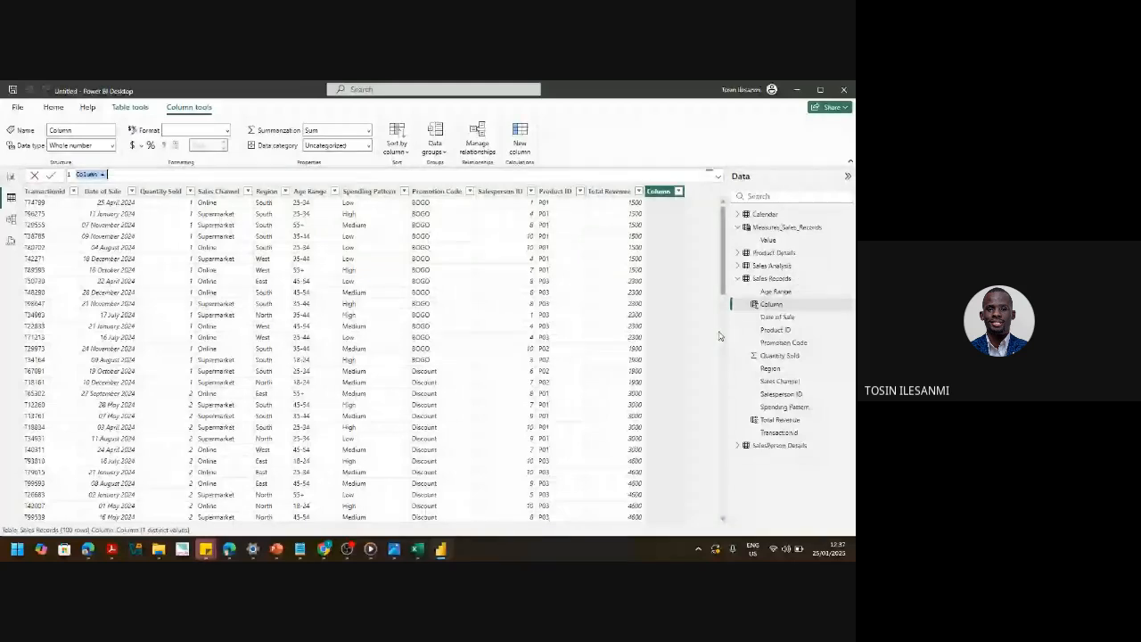
- Create Total Cost of Goods Sold = RELATED Product's Cost Price × Quantity Sold, formatted as currency
type("t")
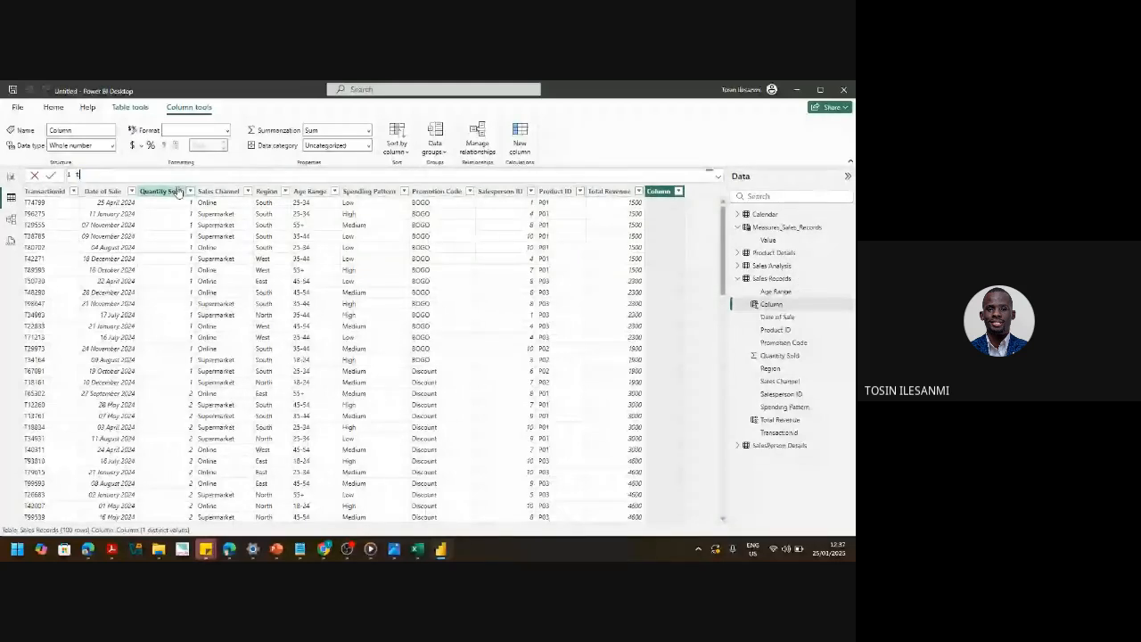
key("BackSpace")
type("Total")
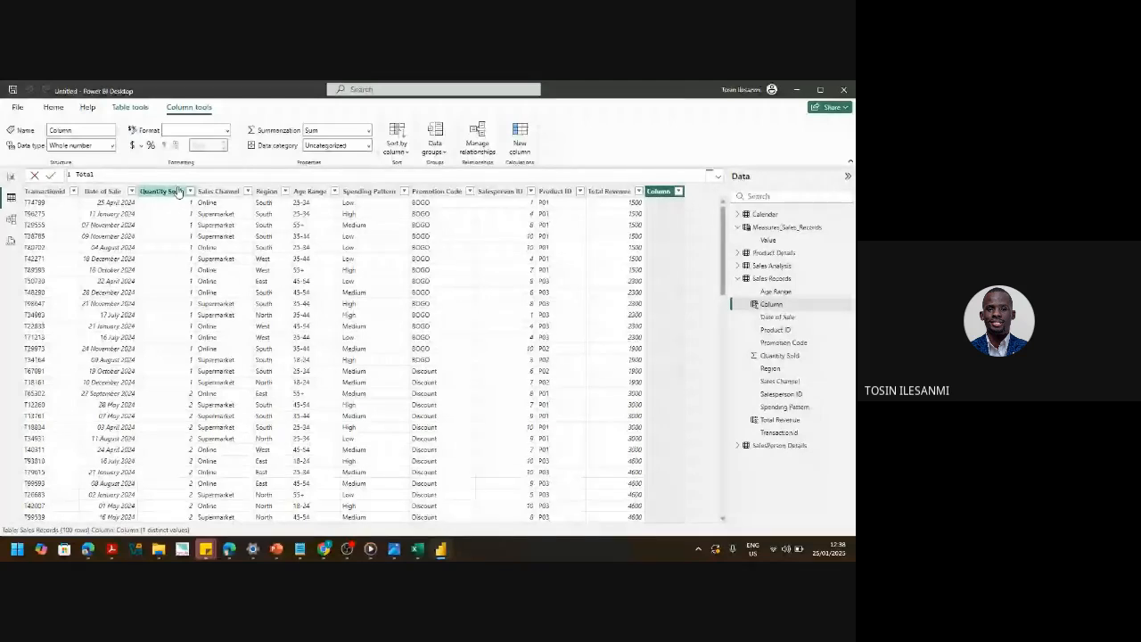
type(" Cost of Good")
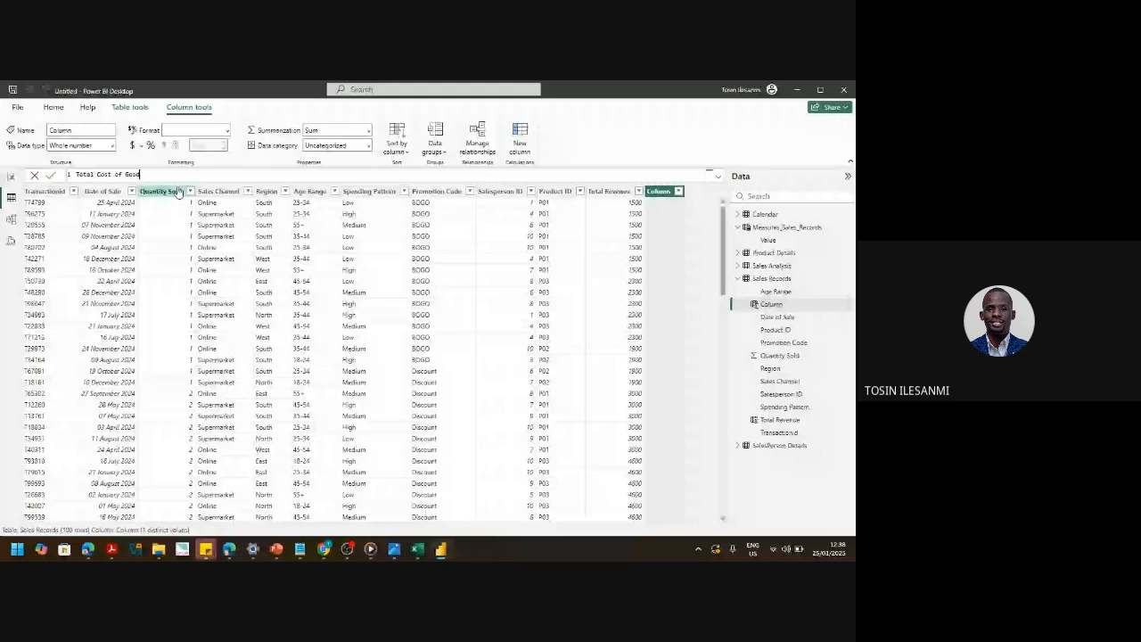
type("s Sold")
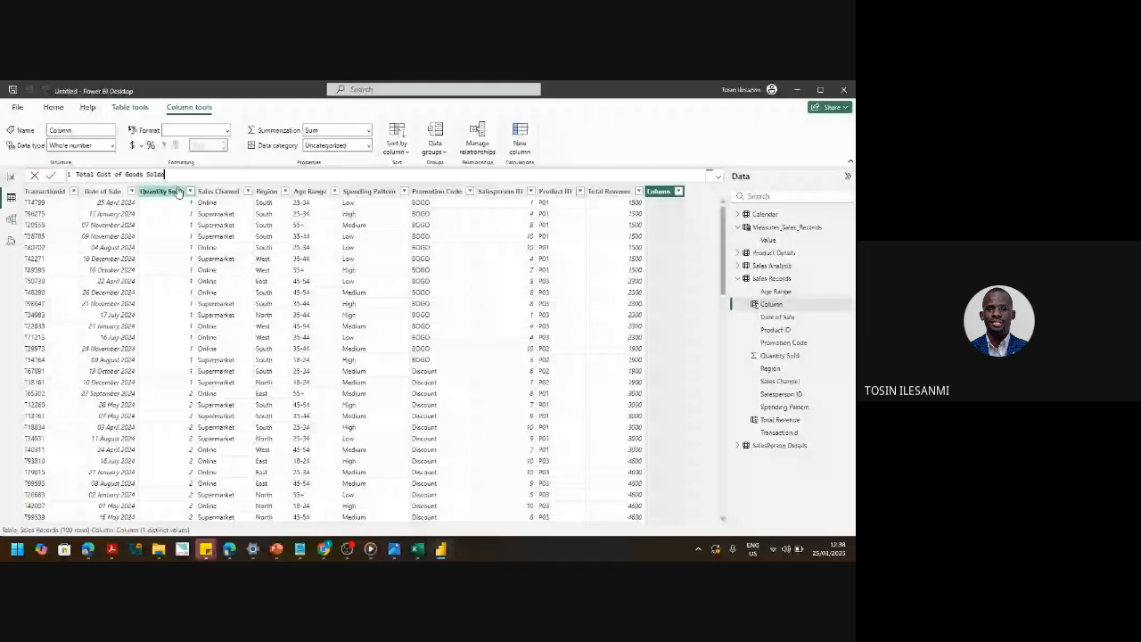
type("= RELATED(")
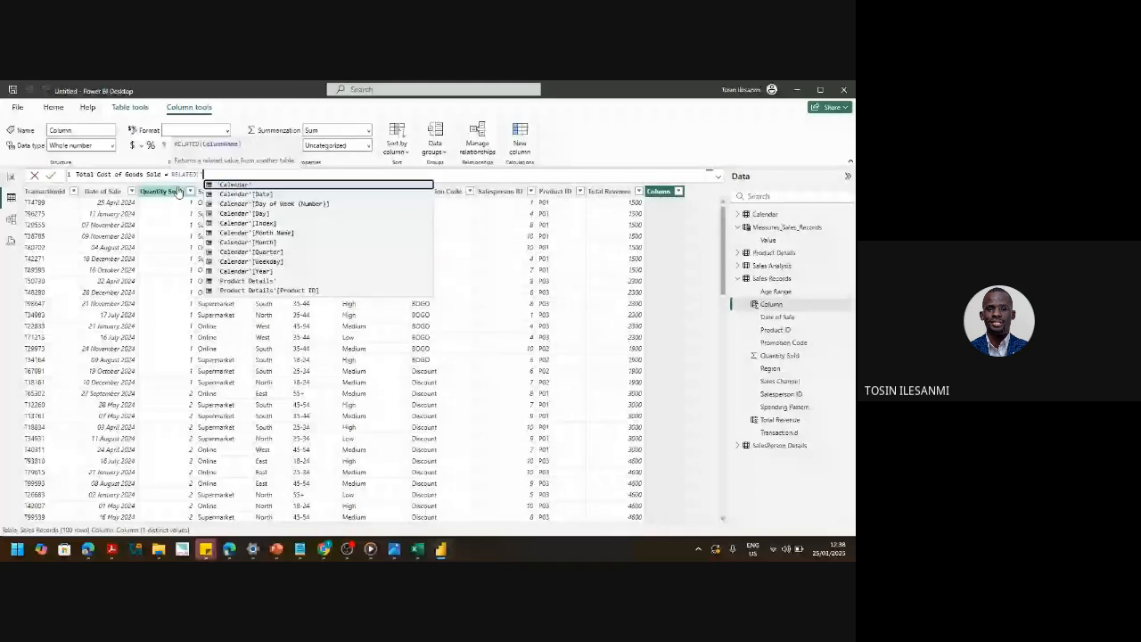
type("'pr")
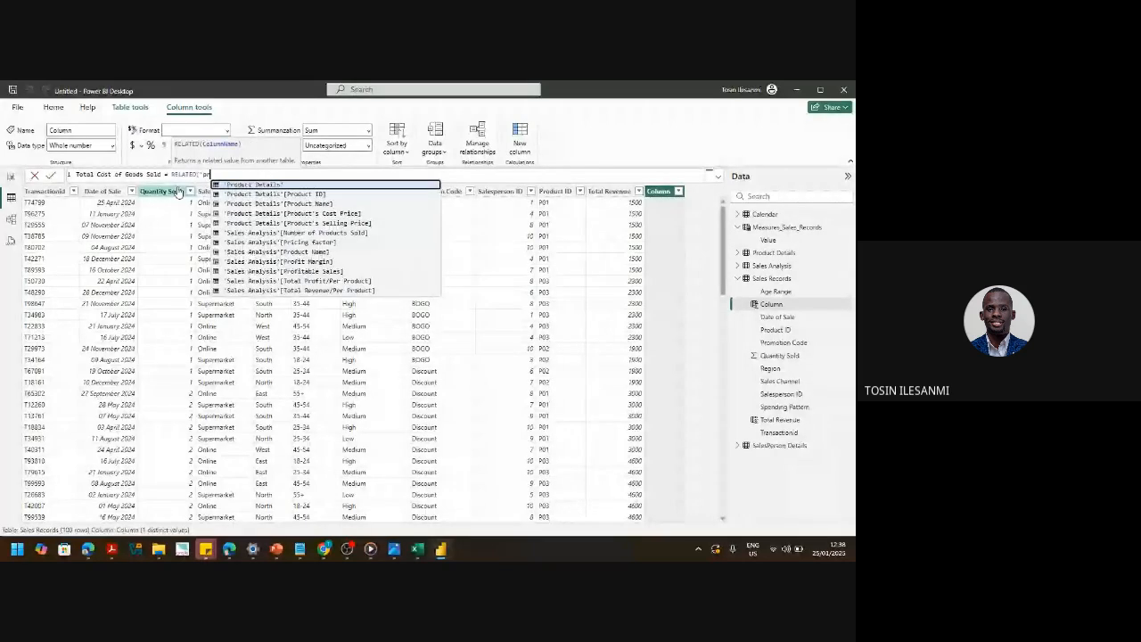
key("Down")
key("Down")
key("Down")
key("Tab")
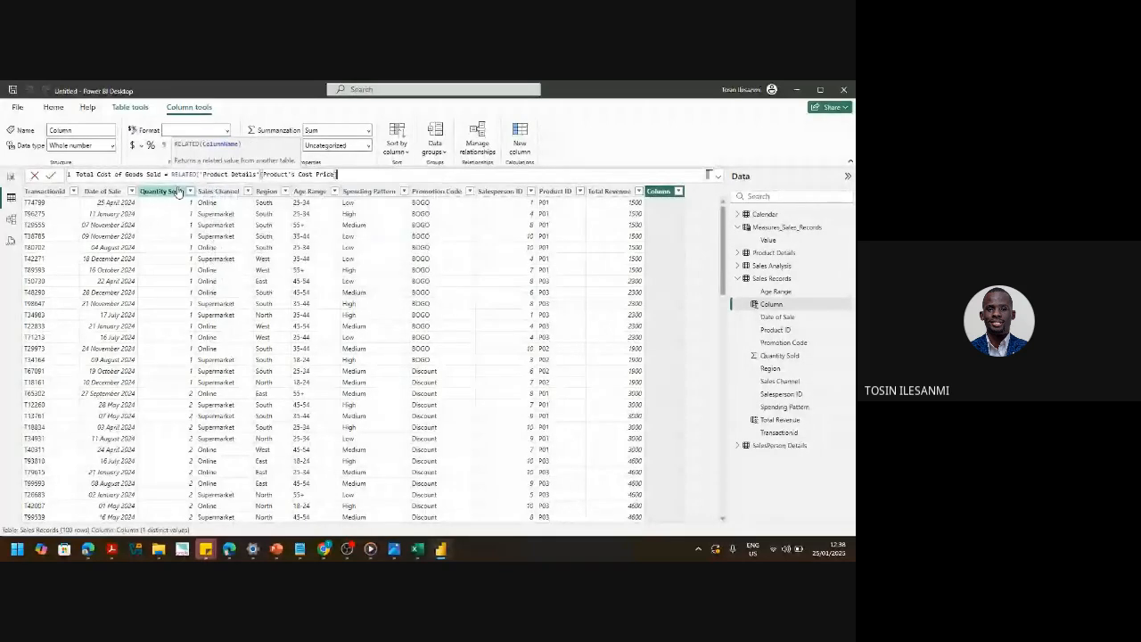
type(")")
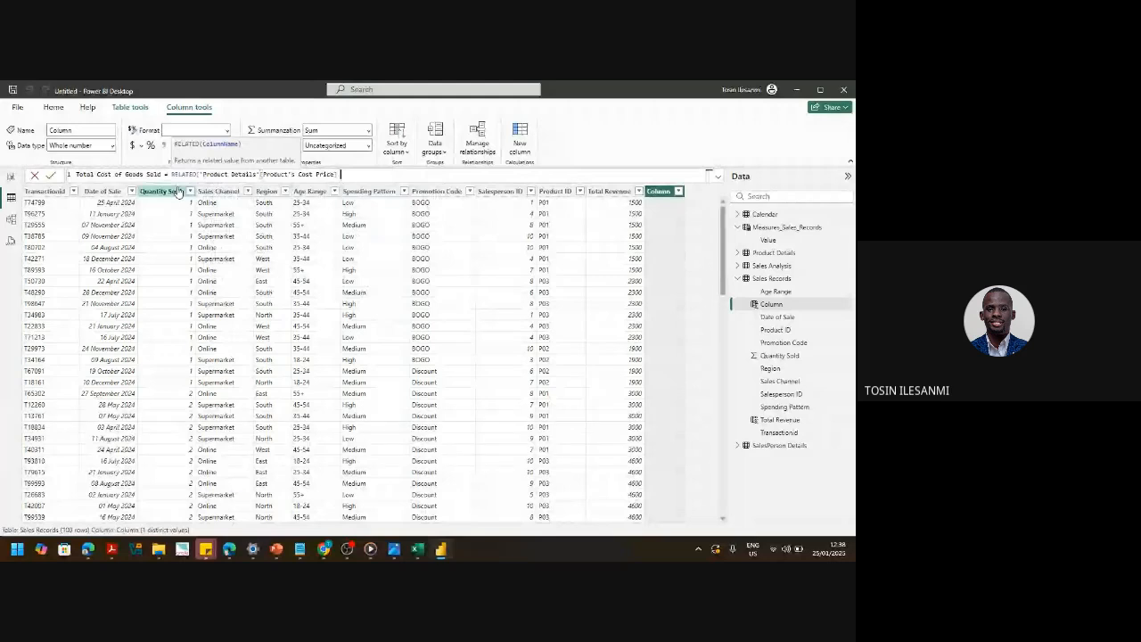
type(")")
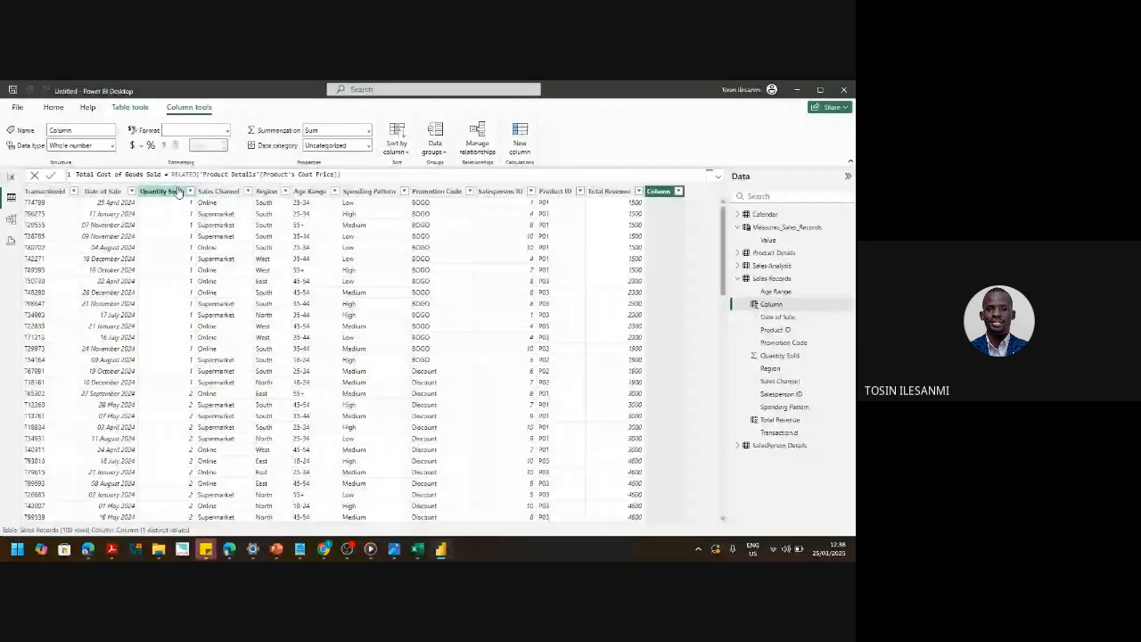
type(" * qu")
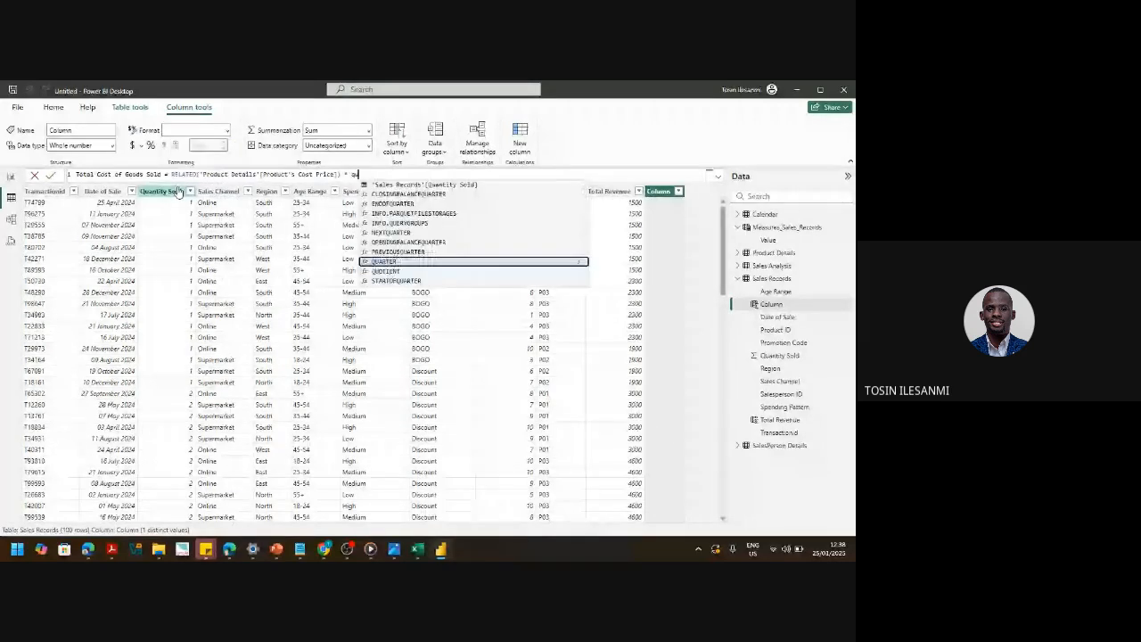
key("Tab")
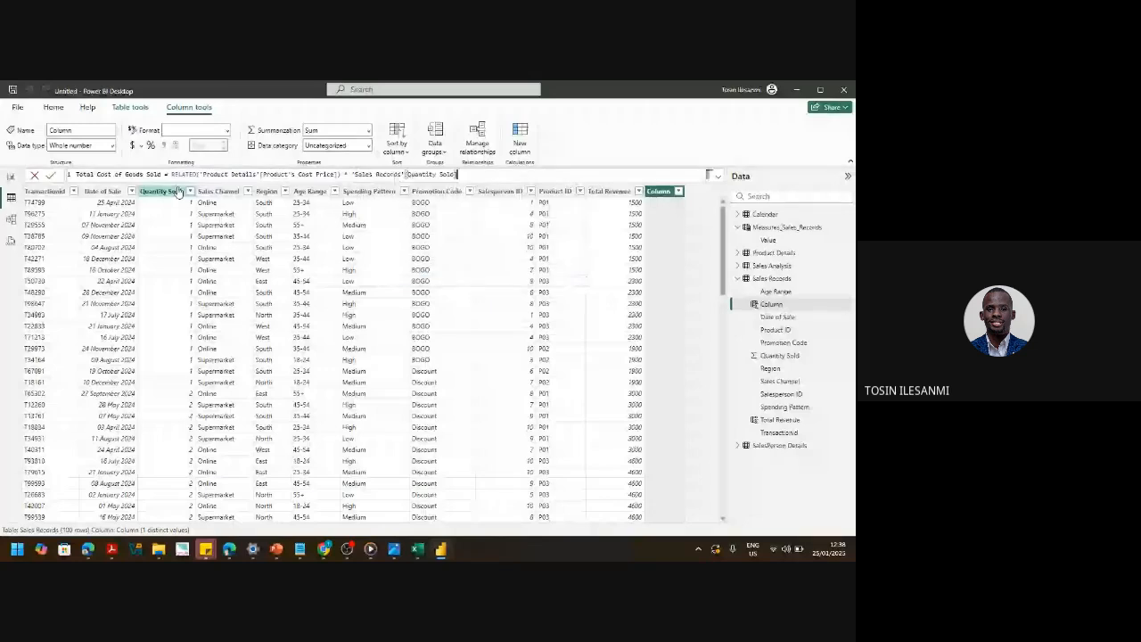
key("Return")
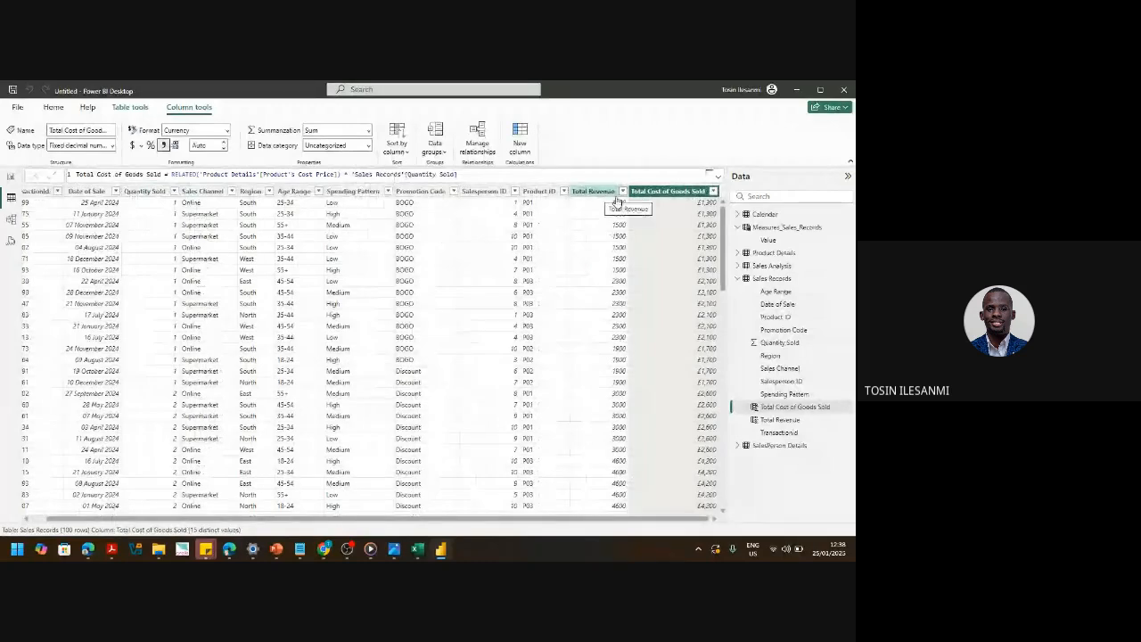
left_click(132, 147)
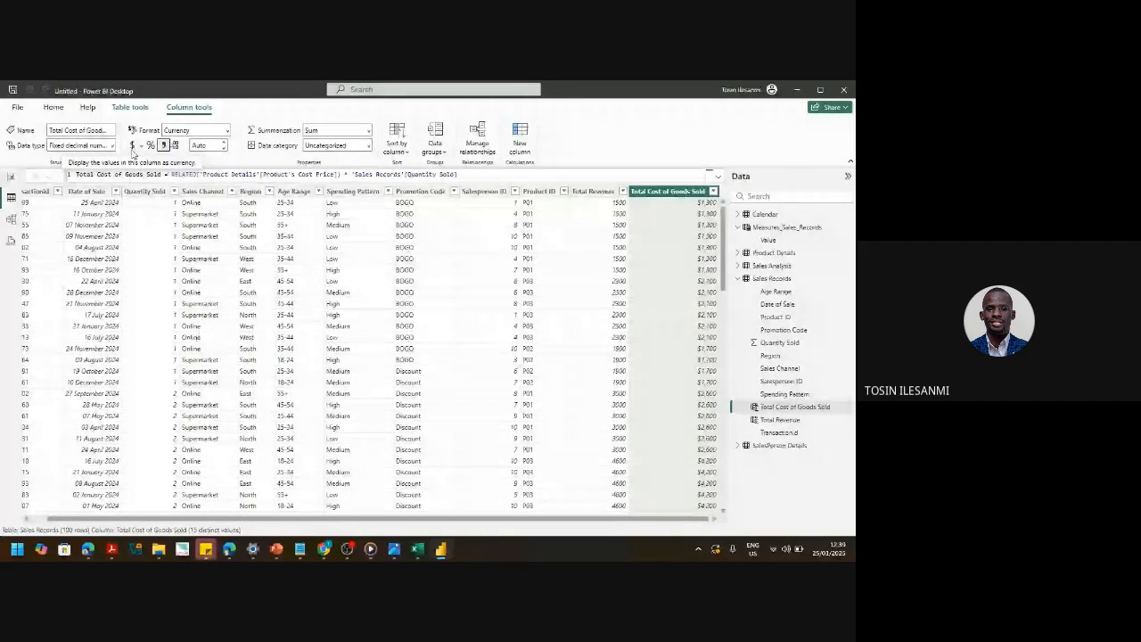
- Format the Total Revenue column as dollar currency, then return to the Google Meet call
left_click(593, 192)
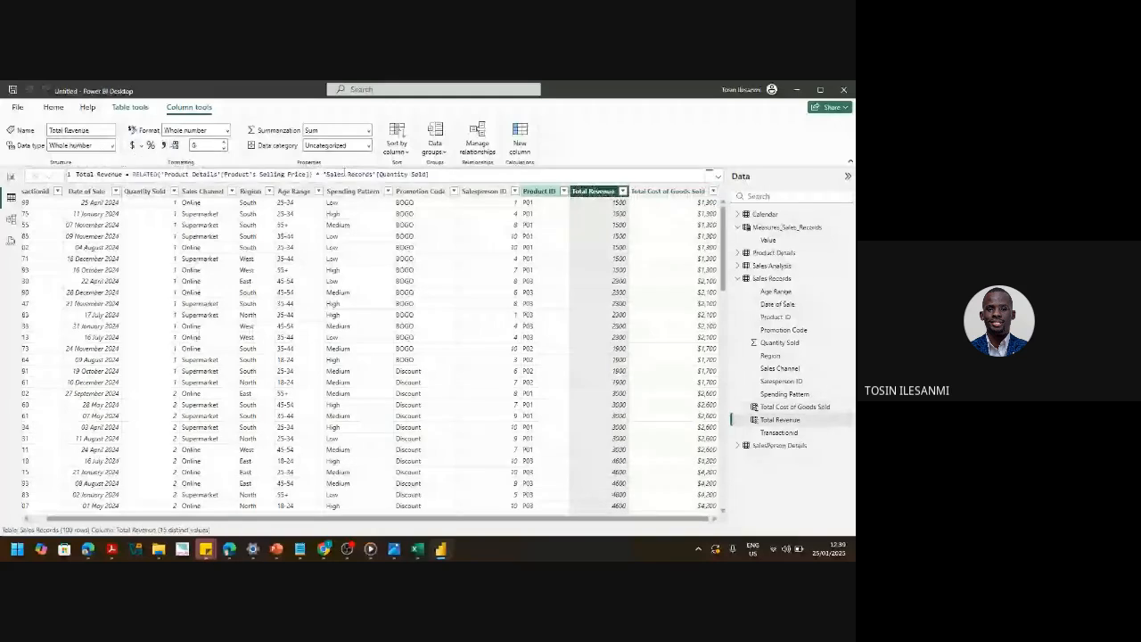
left_click(133, 151)
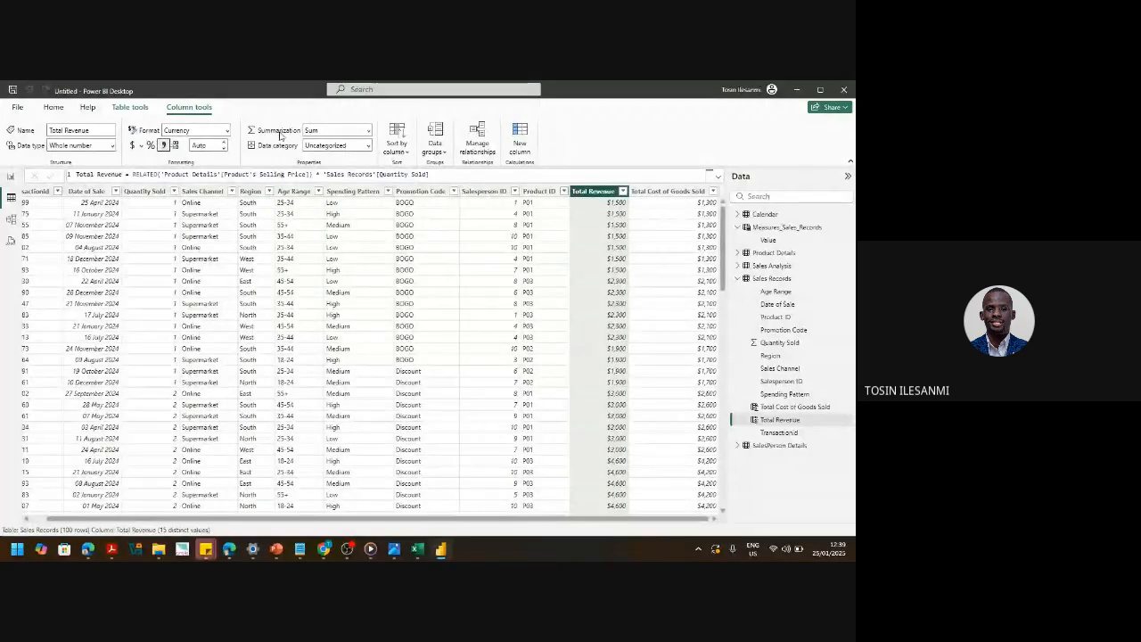
key("alt+Tab")
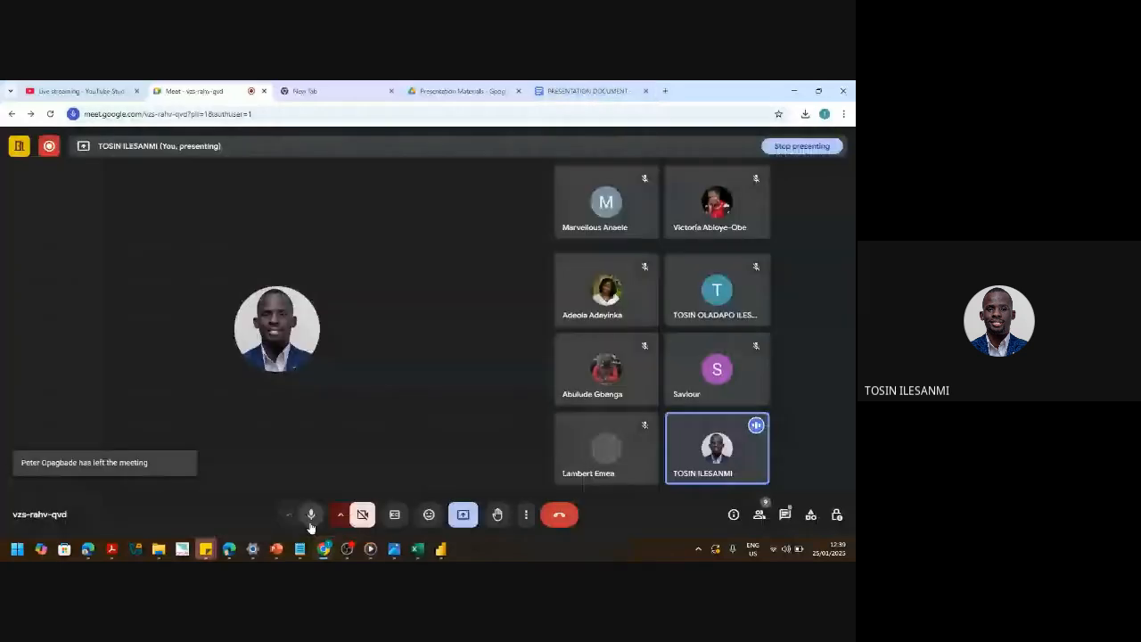
- Mute the Meet microphone and bring up the PRESENTATION DOCUMENT tab
left_click(311, 519)
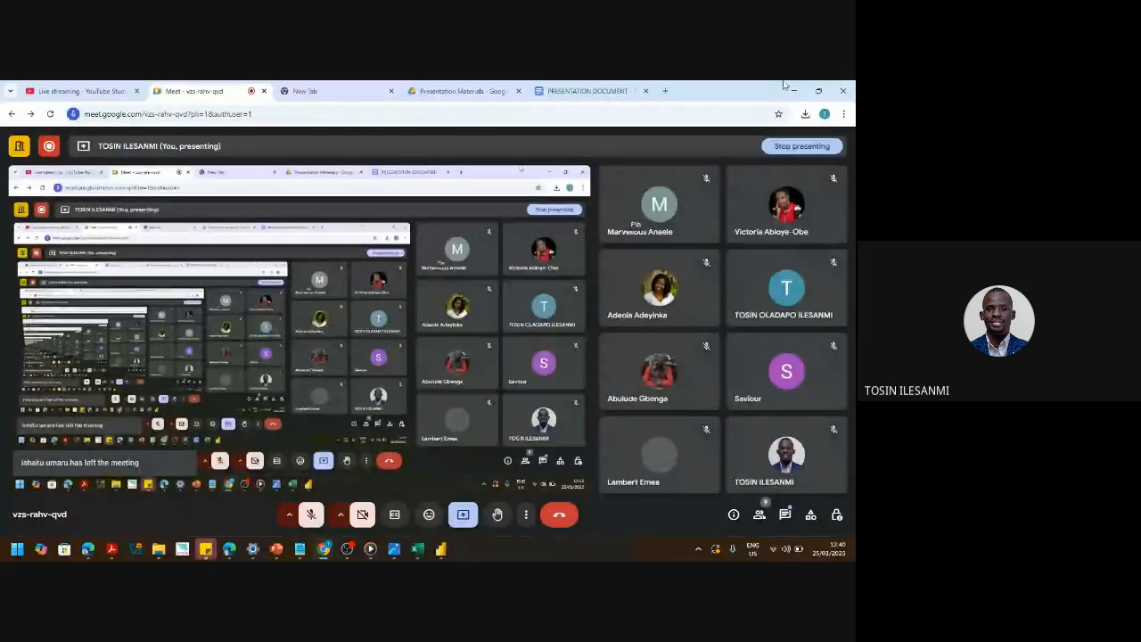
left_click(612, 92)
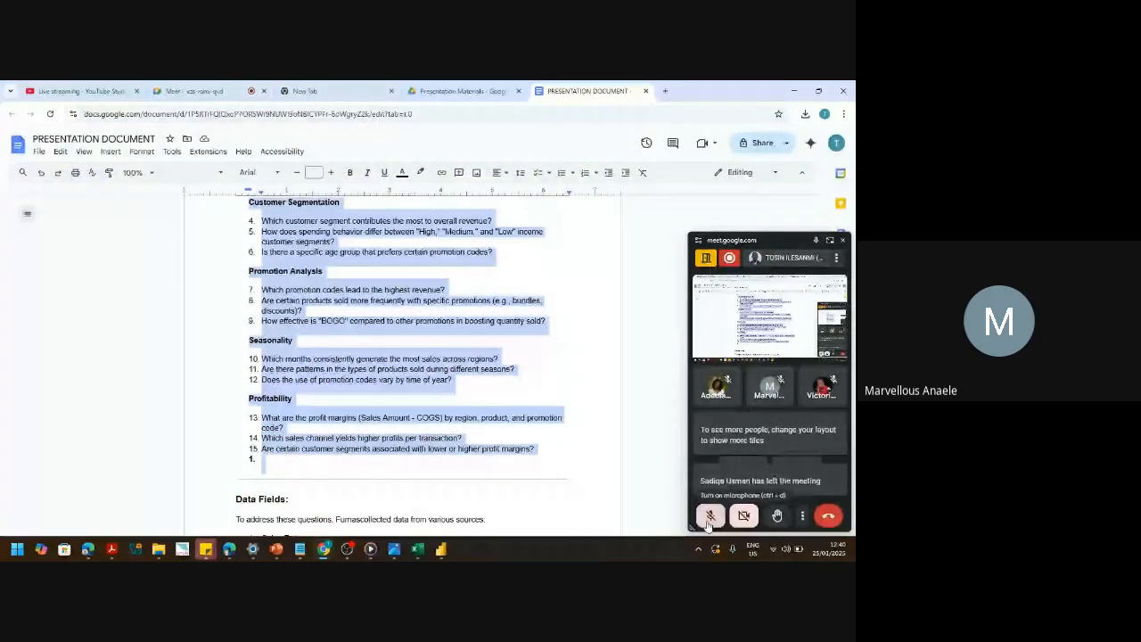
- Leave the Meet microphone unmuted after toggling it, then go back to Power BI Desktop
left_click(707, 523)
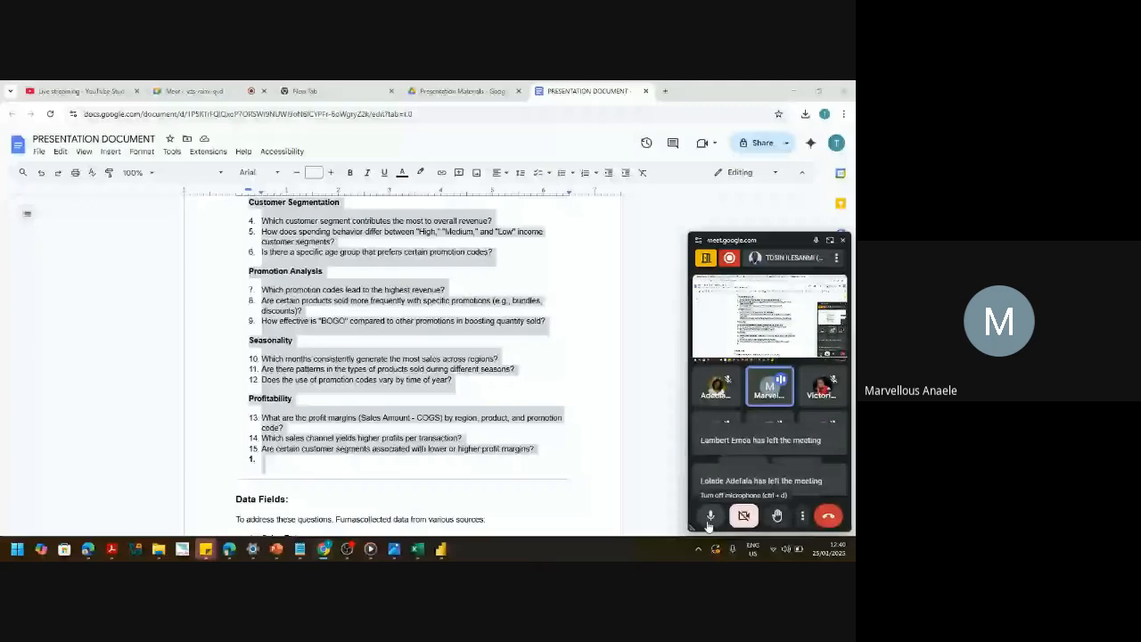
left_click(709, 517)
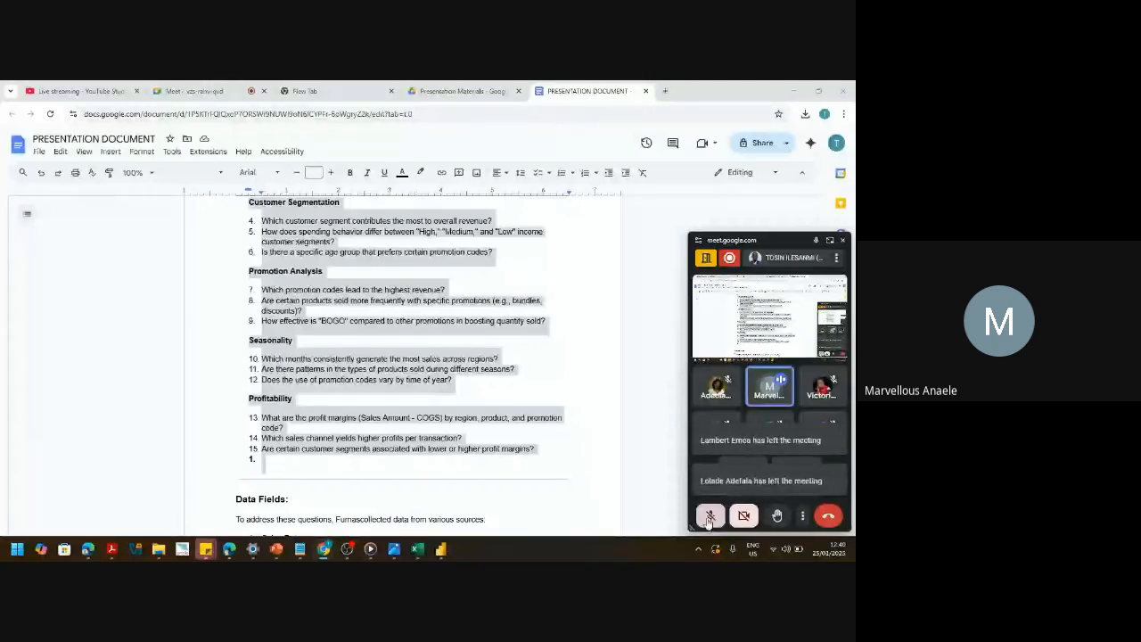
left_click(709, 517)
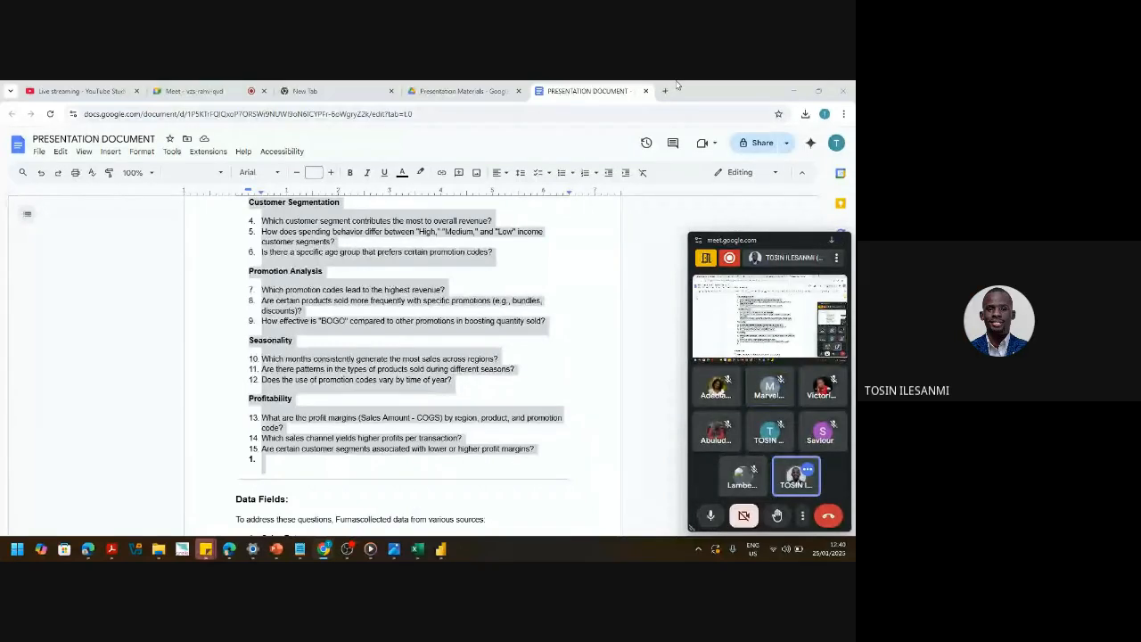
key("alt+Tab")
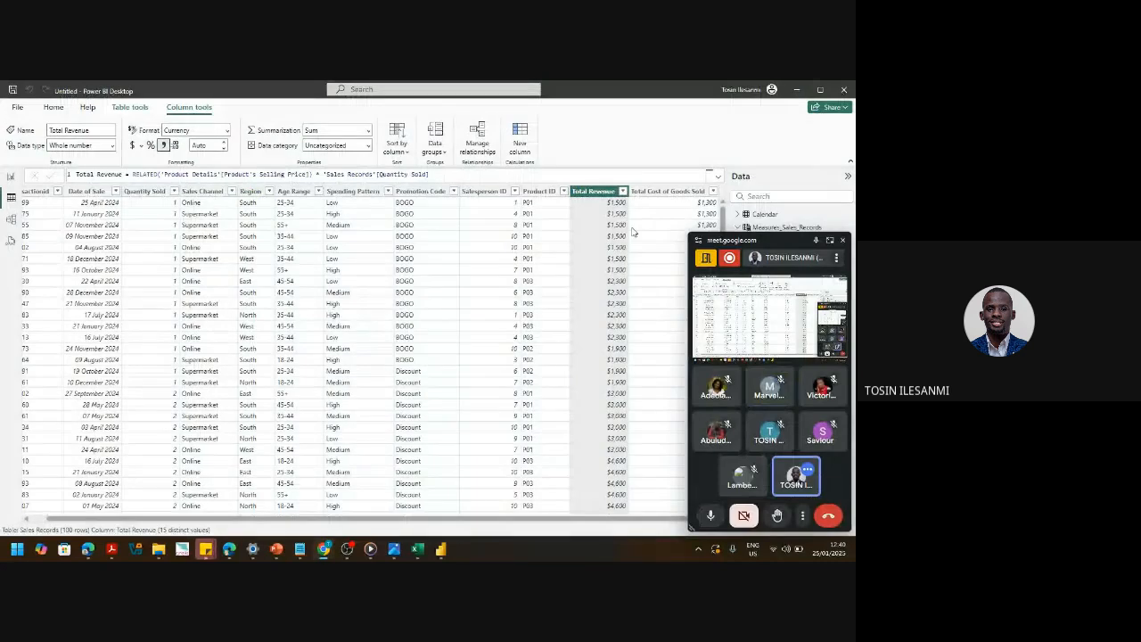
- Select the Total Cost of Goods Sold column and reposition the Meet call window
left_click(669, 191)
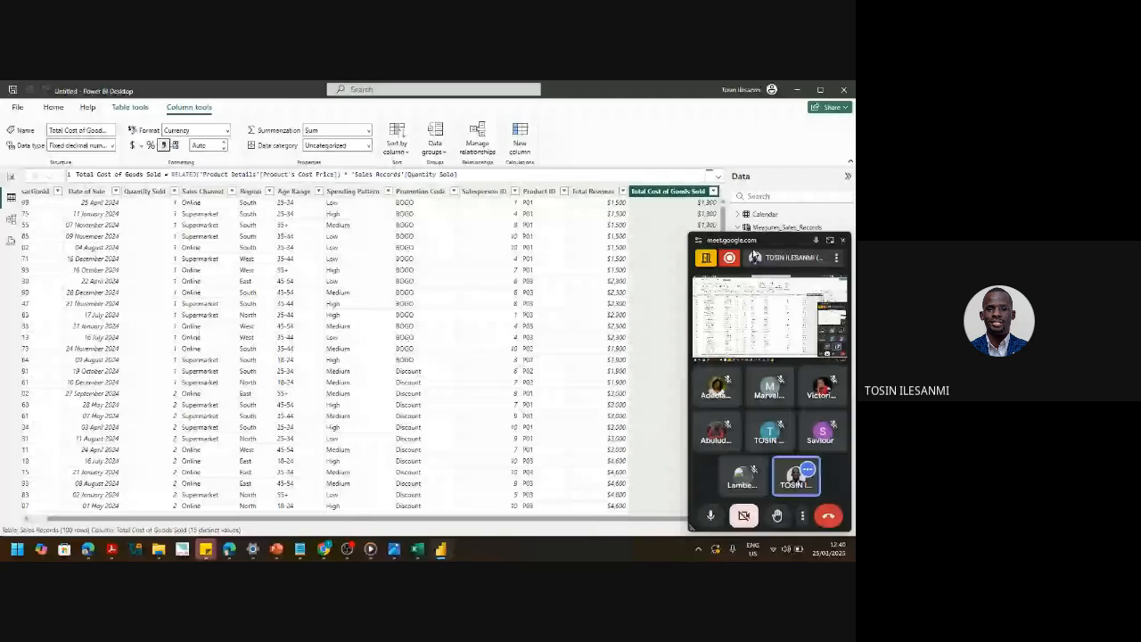
left_click_drag(754, 243, 835, 284)
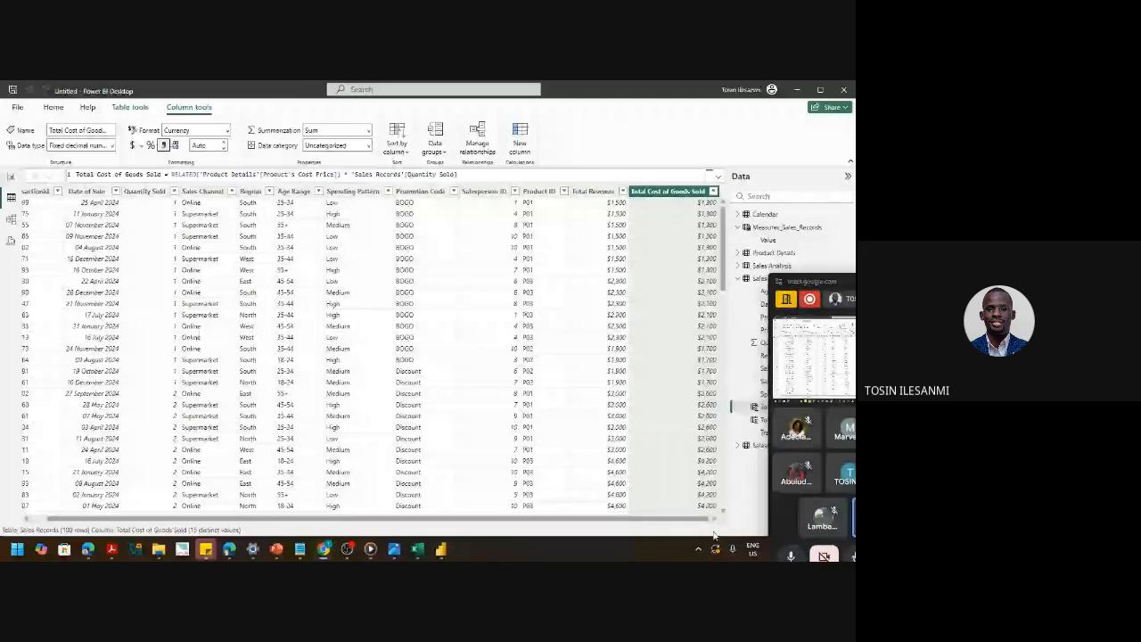
left_click(632, 222)
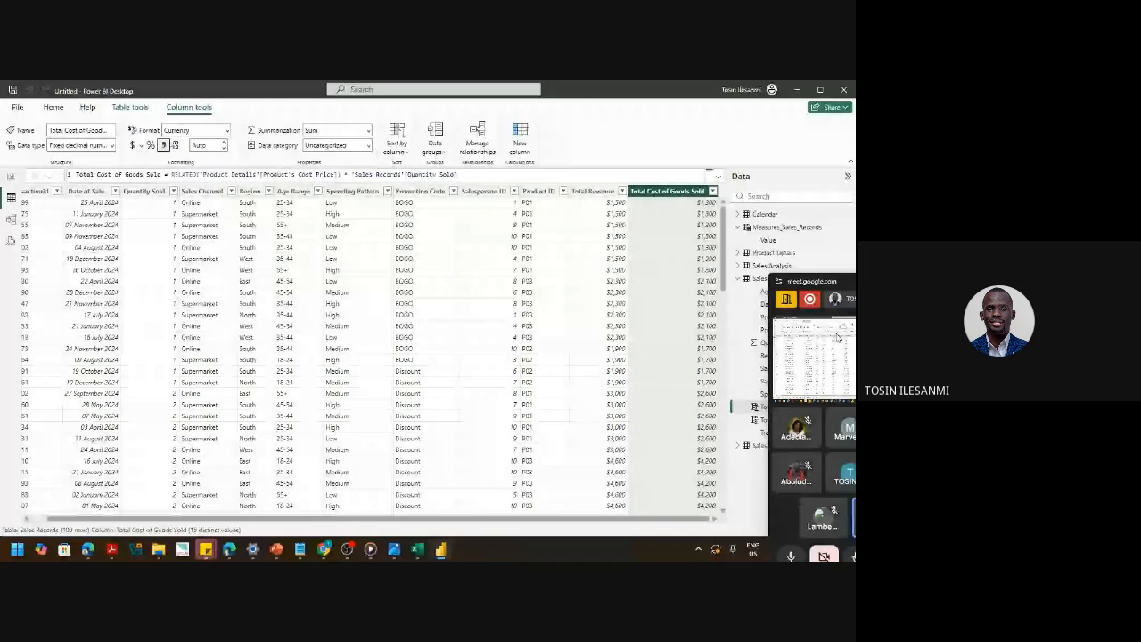
left_click_drag(839, 282, 746, 264)
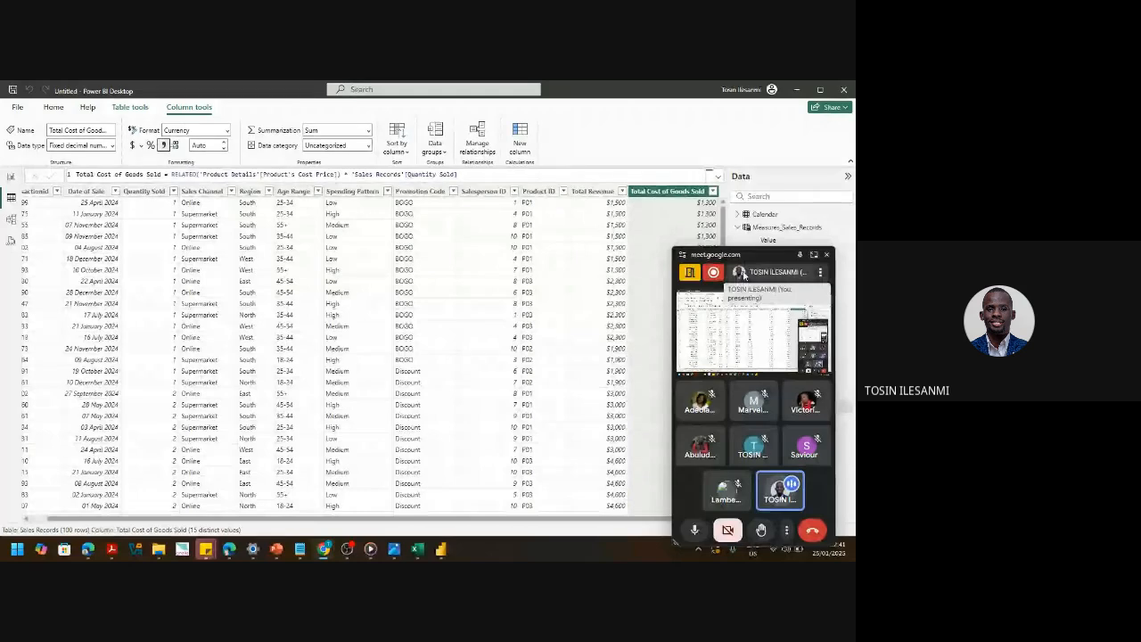
- Mute the microphone and bring the Dashboard Resources folder window forward
left_click(695, 533)
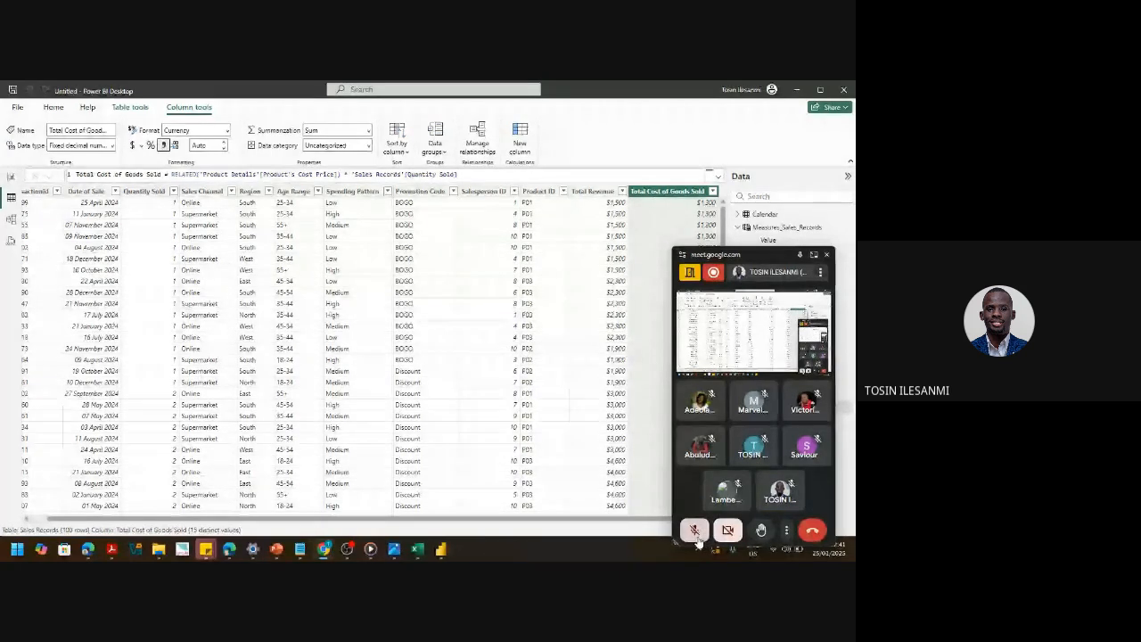
mouse_move(111, 548)
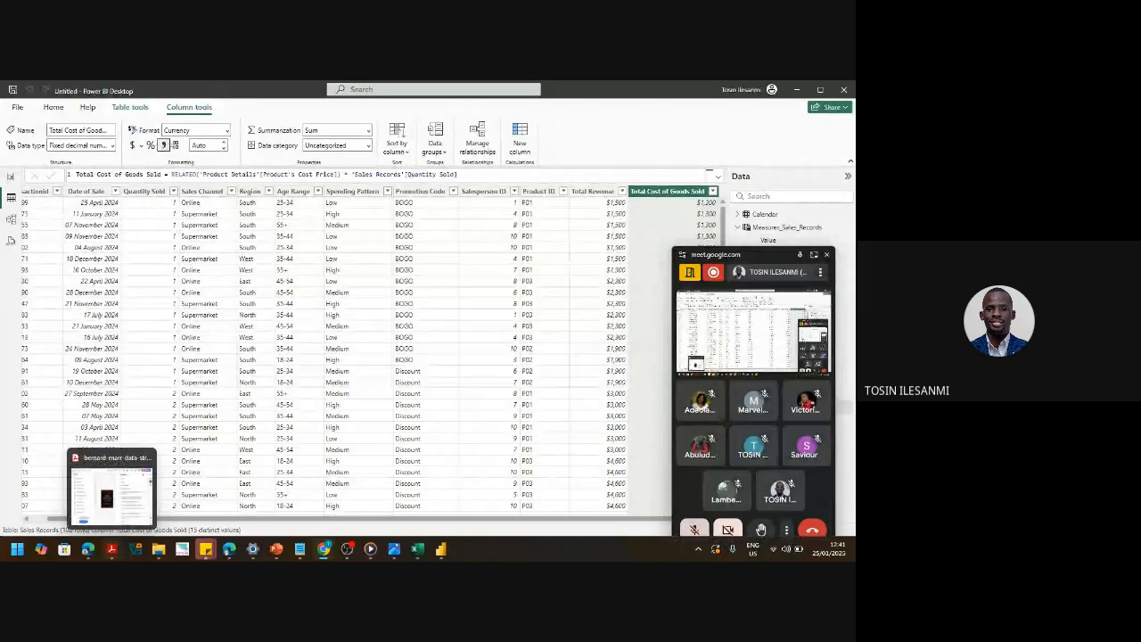
mouse_move(158, 553)
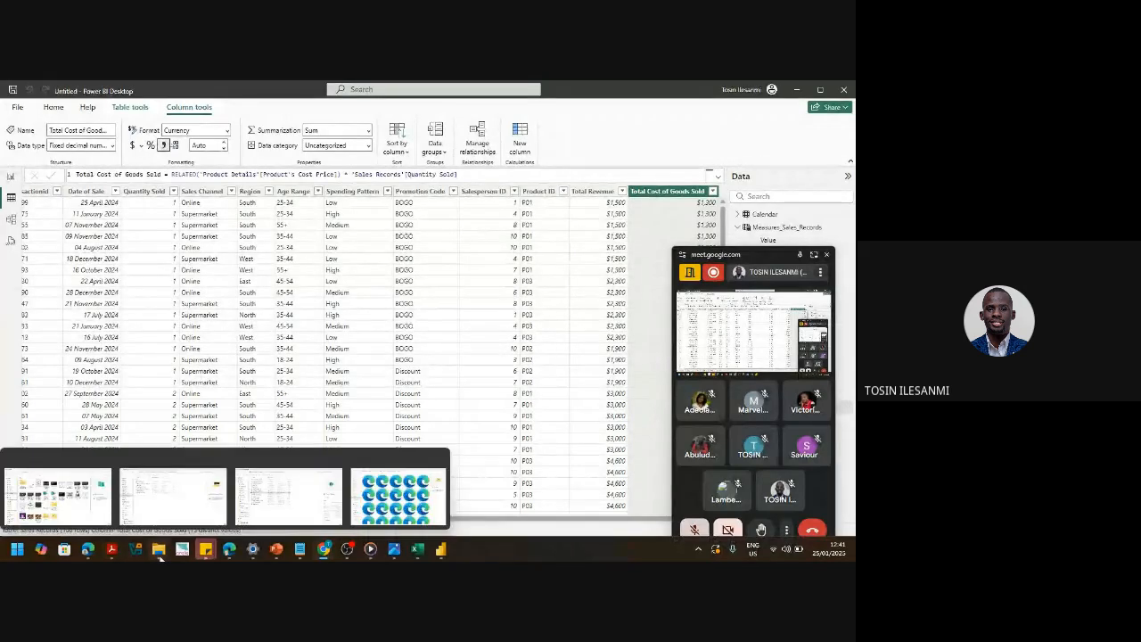
left_click(169, 499)
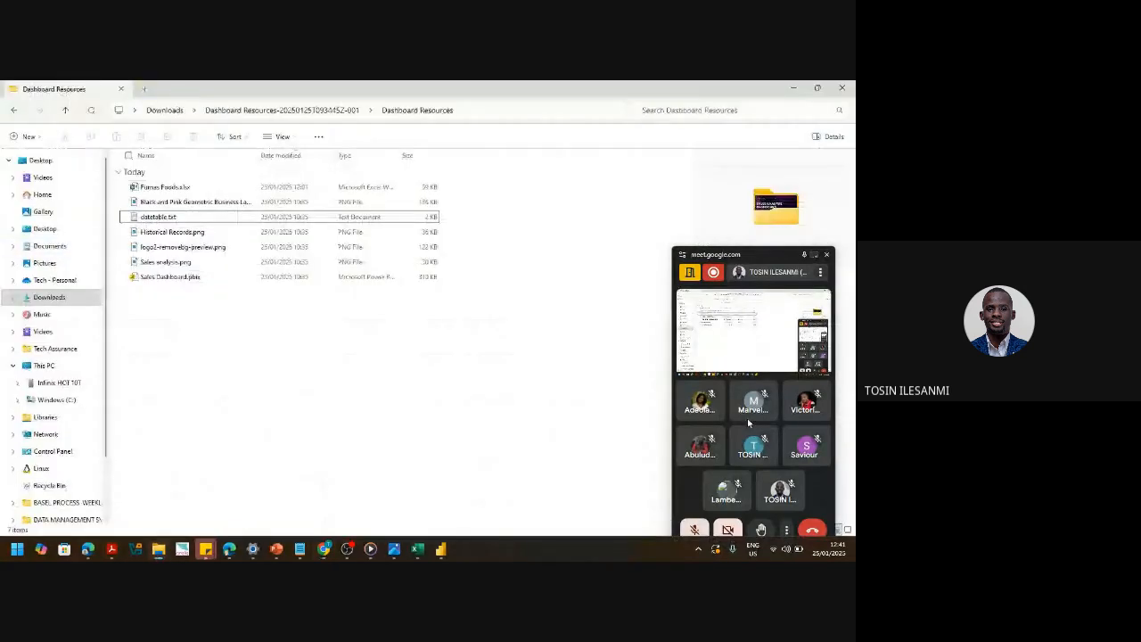
- Leave the mic muted and switch to the PRESENTATION DOCUMENT Google Doc in Chrome
left_click(698, 533)
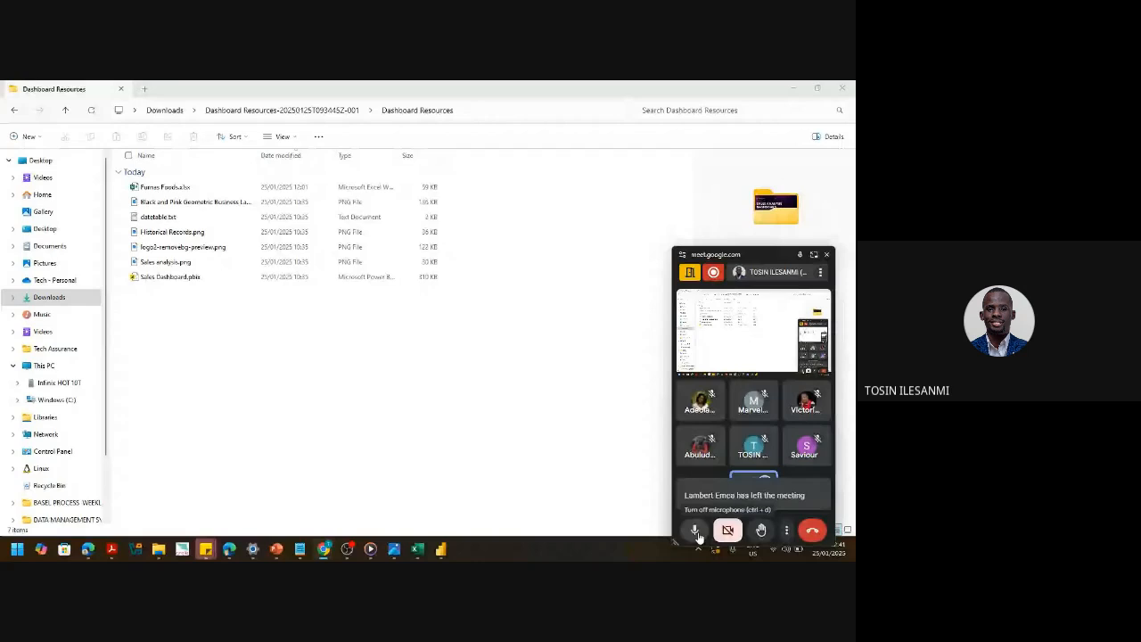
left_click(697, 533)
left_click(323, 549)
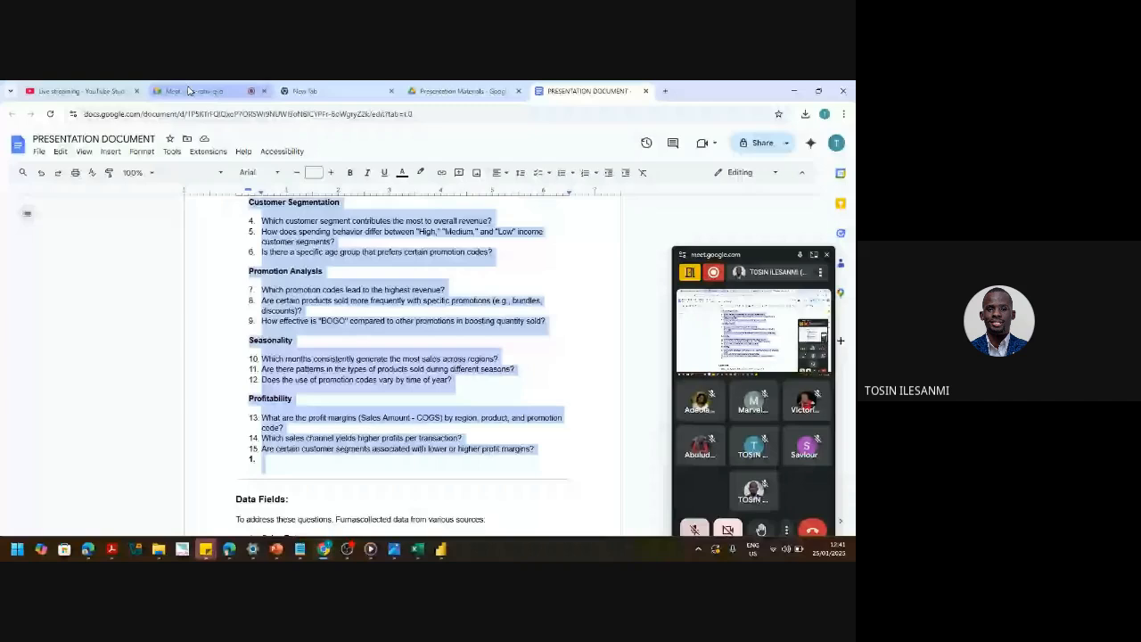
- Play the Blue Futuristic Live Streaming Youtube Intro video from the Downloads folder
left_click(189, 91)
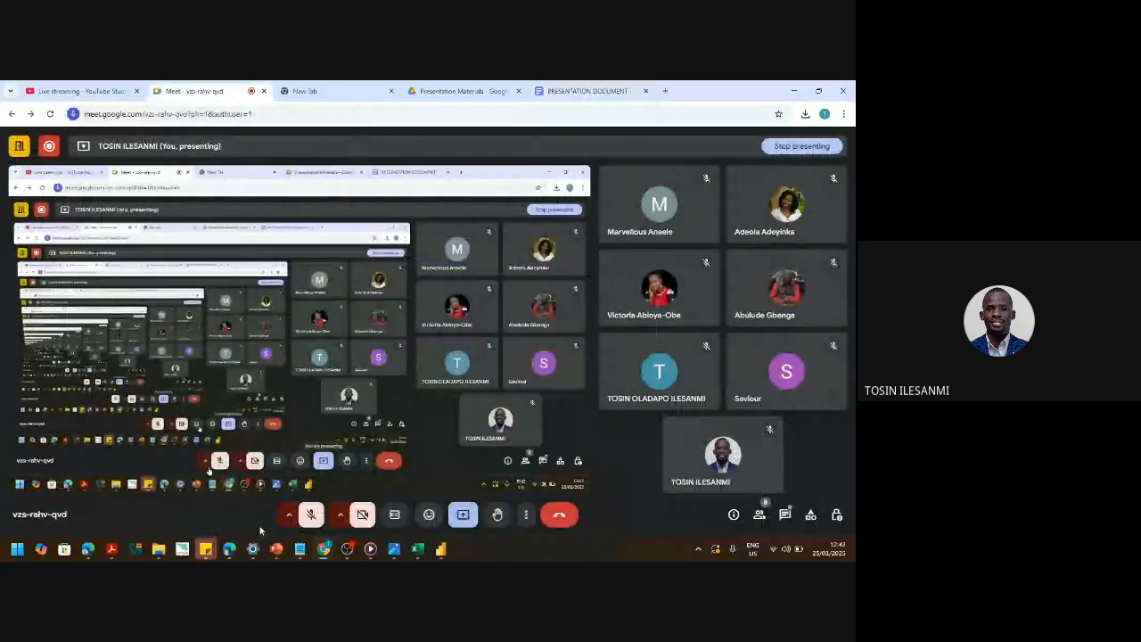
mouse_move(199, 527)
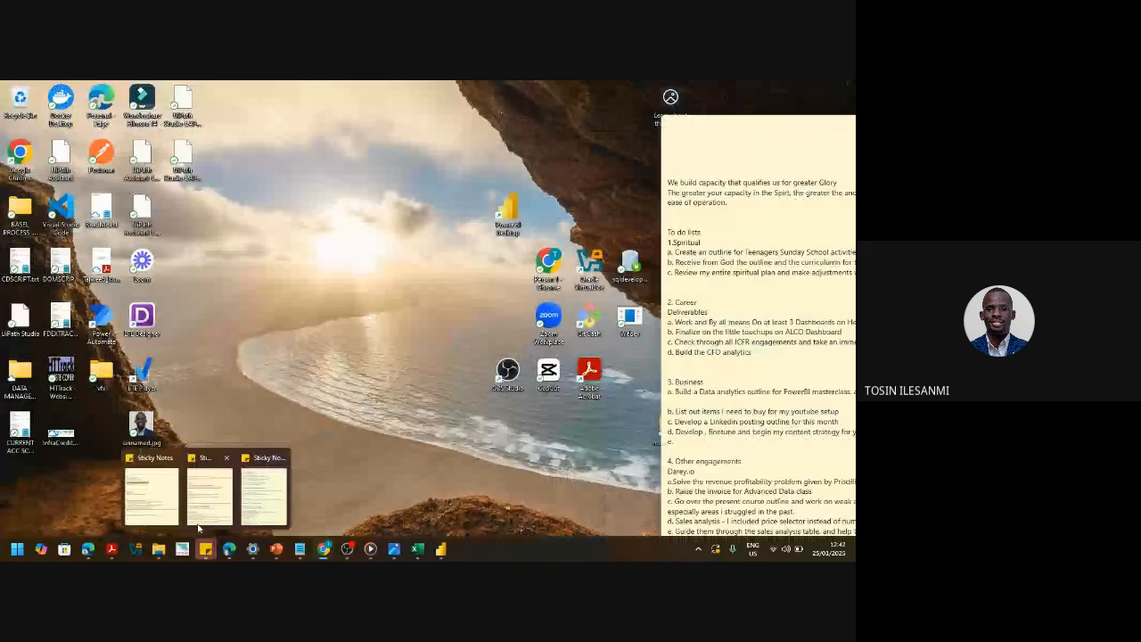
left_click(159, 549)
double_click(334, 207)
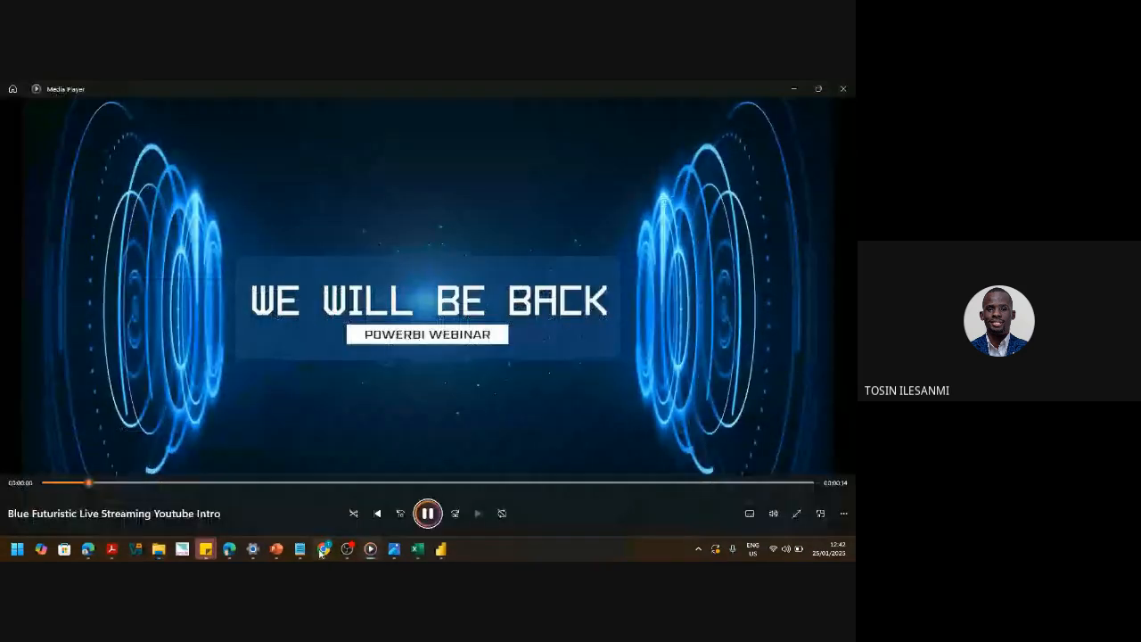
- Present the Media Player window in the Google Meet call
left_click(322, 550)
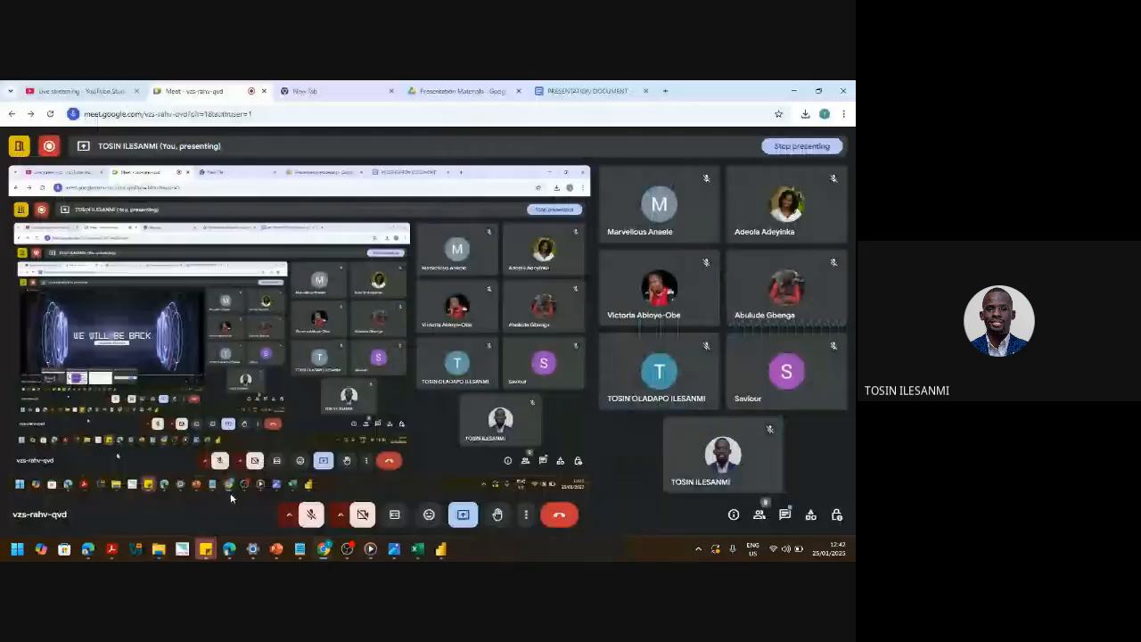
left_click(465, 515)
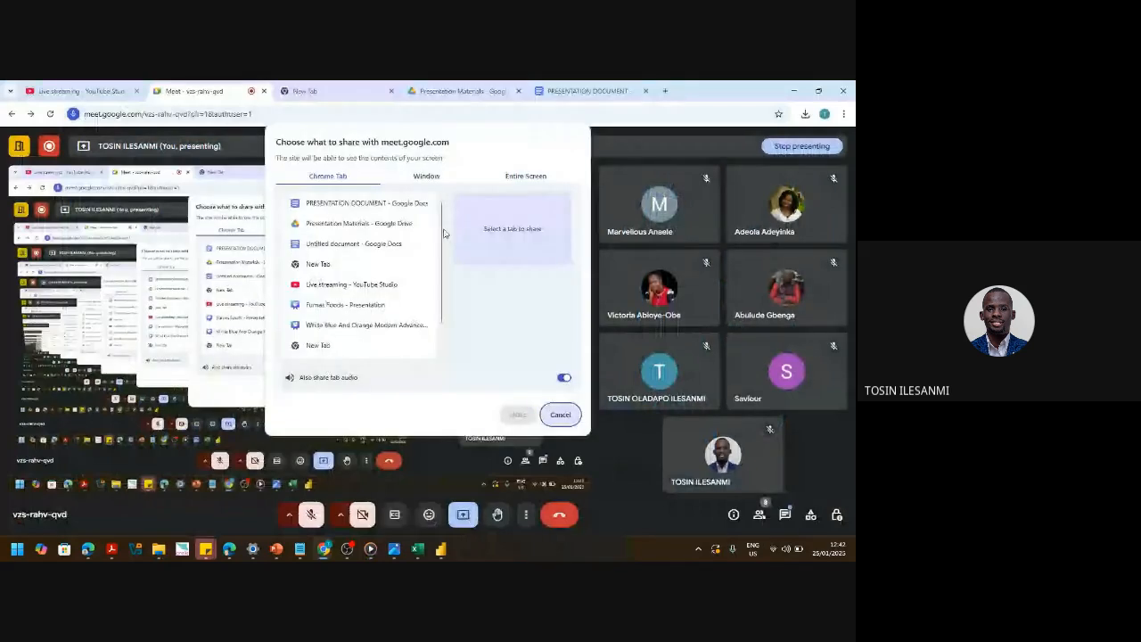
left_click(426, 177)
left_click(428, 234)
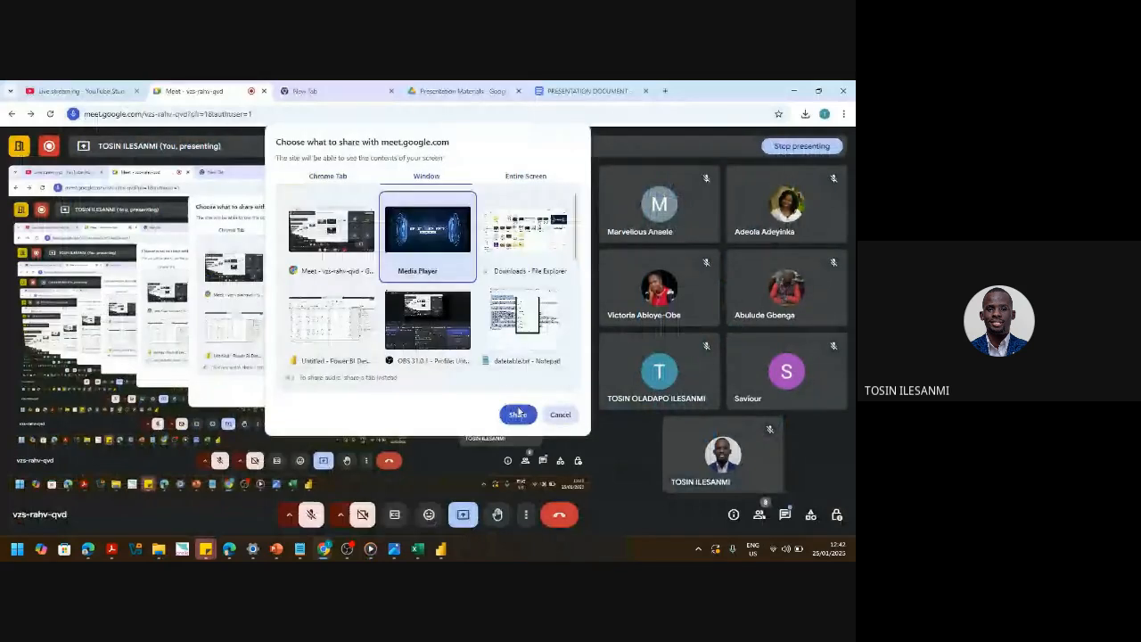
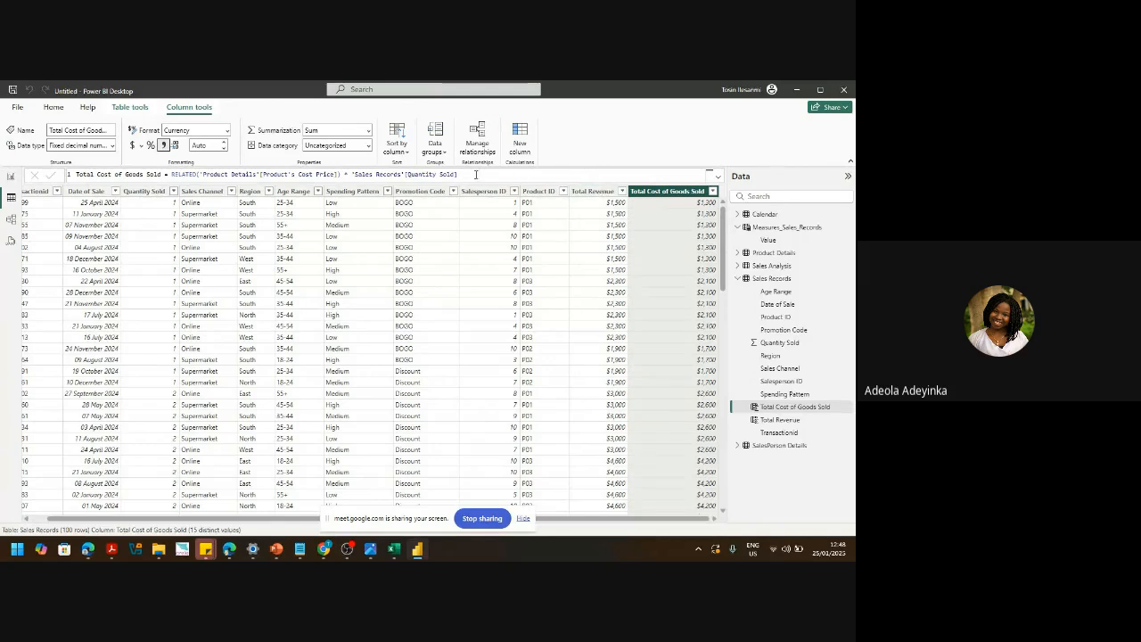
- Select the entire Total Cost of Goods Sold formula in the formula bar
left_click_drag(476, 175, 2, 158)
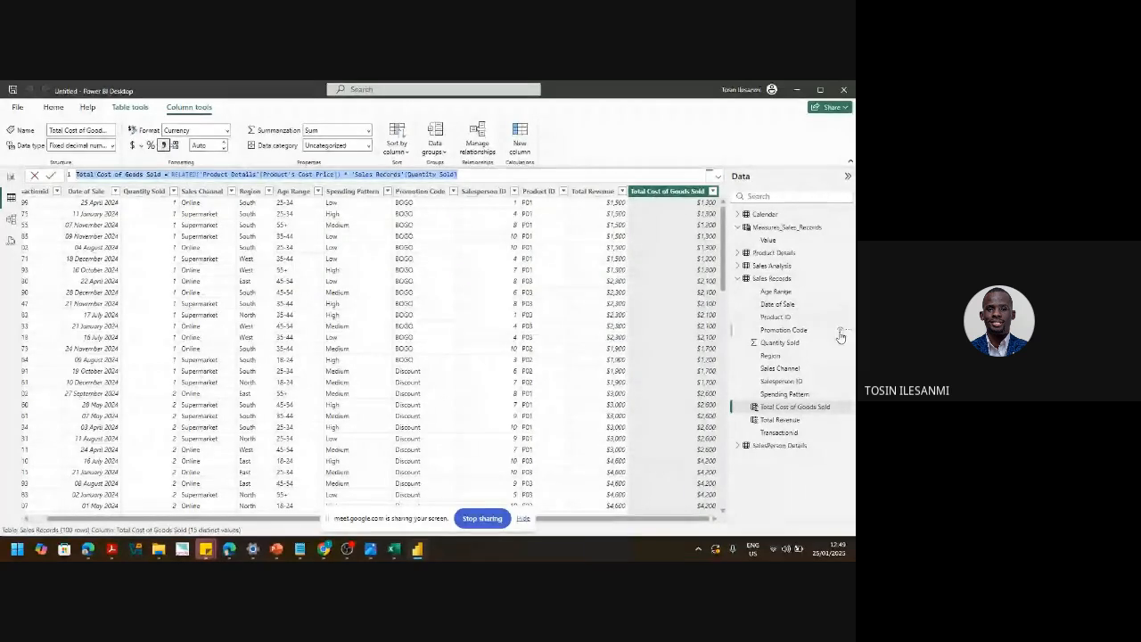
- Clear the existing Total Cost of Goods Sold formula text, including the equals sign
left_click(844, 278)
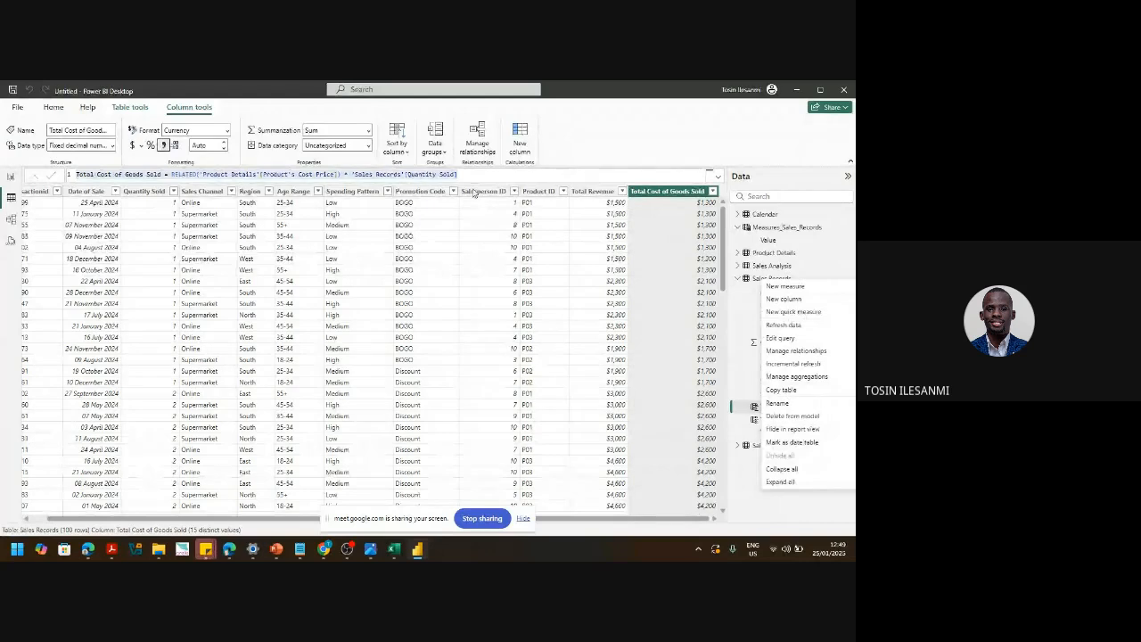
left_click(471, 178)
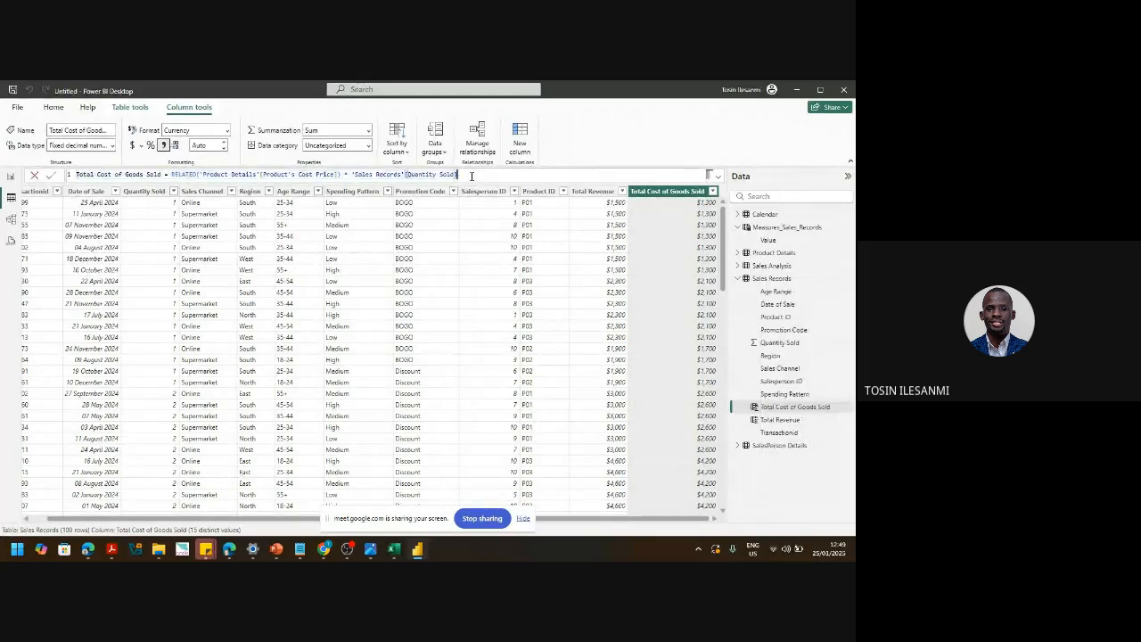
left_click_drag(457, 173, 170, 174)
key("BackSpace")
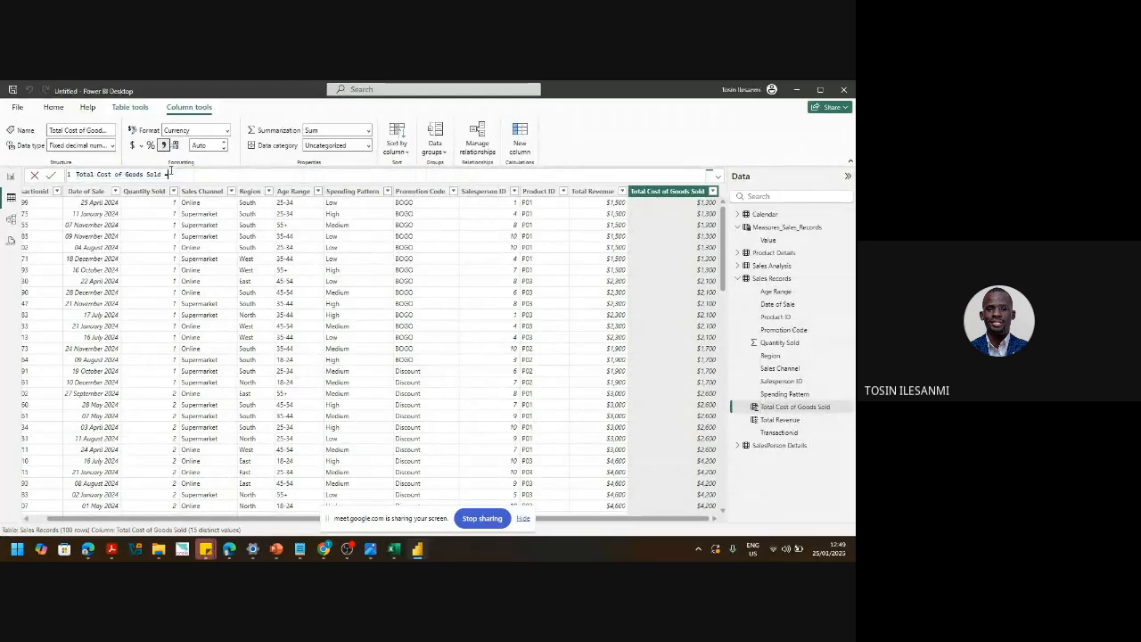
key("BackSpace")
key("BackSpace")
- Enter = RELATED('Product Details'[Product's Cost Price]) * 'Sales Records'[Quantity Sold] and commit it
type("= REL")
key("Tab")
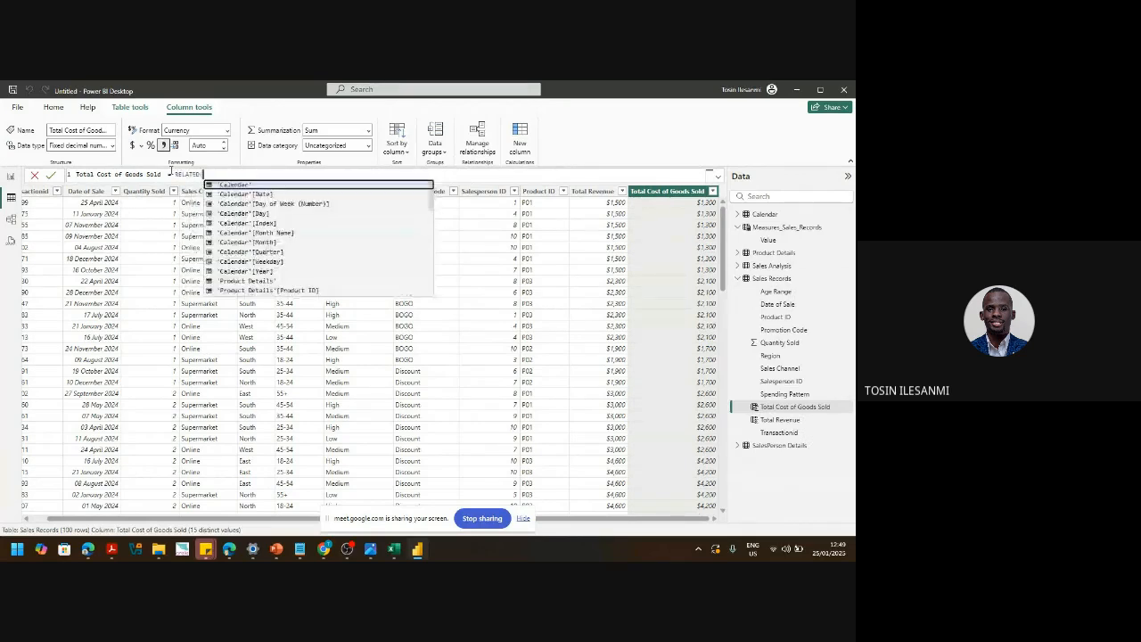
type("'PR")
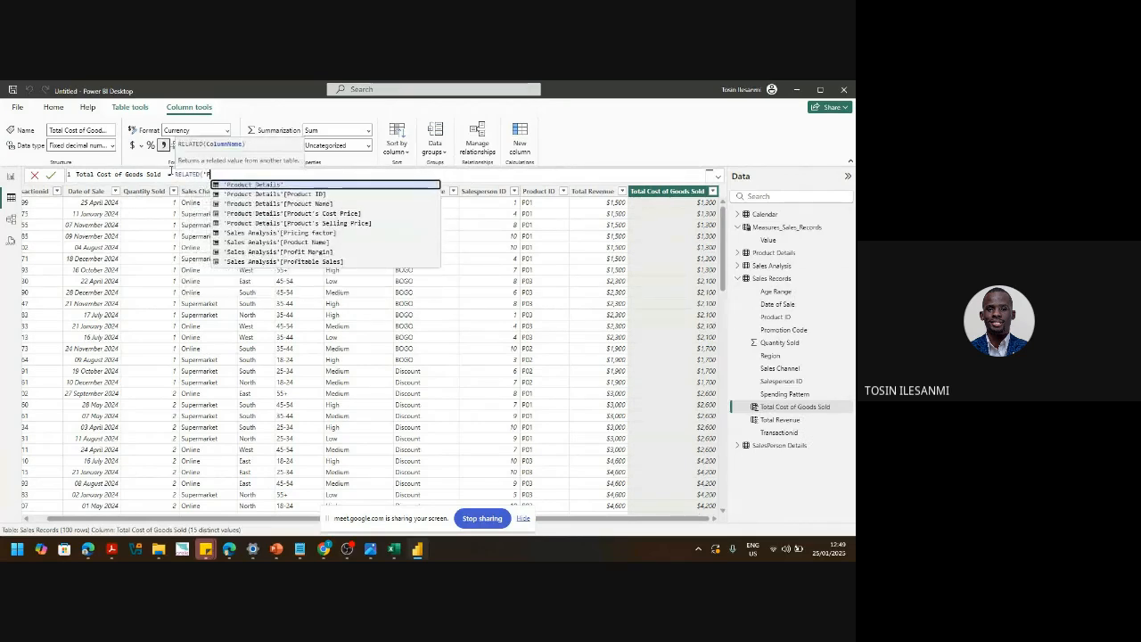
key("Down")
key("Down")
key("Down")
key("Down")
key("Down")
key("Down")
key("Down")
key("Down")
key("Down")
key("Down")
key("Down")
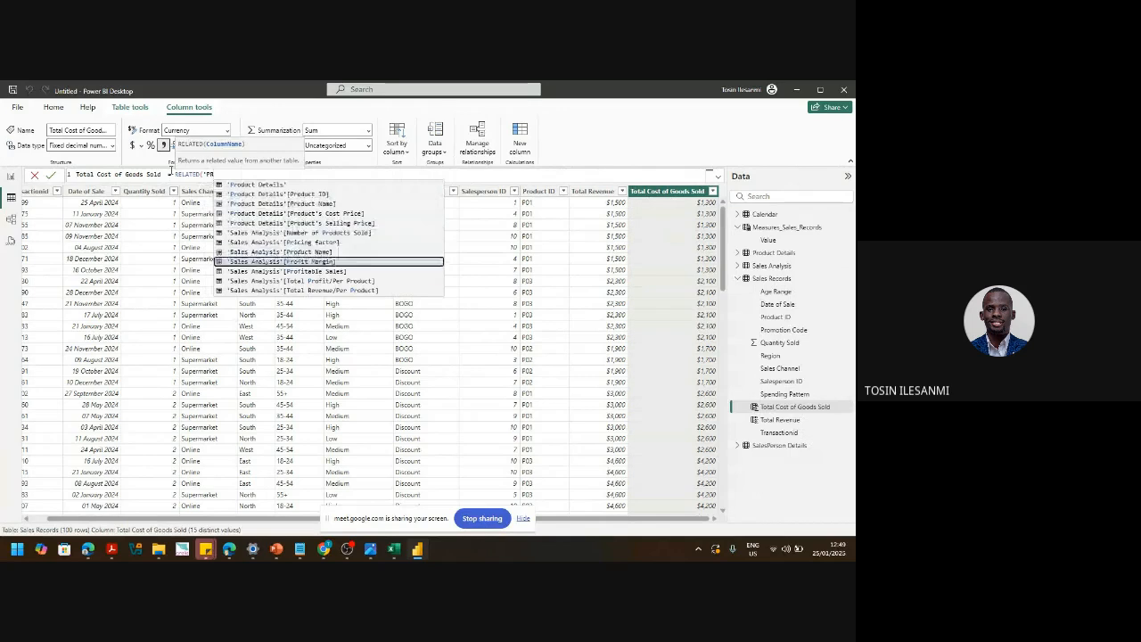
key("Down")
key("Down")
key("Up")
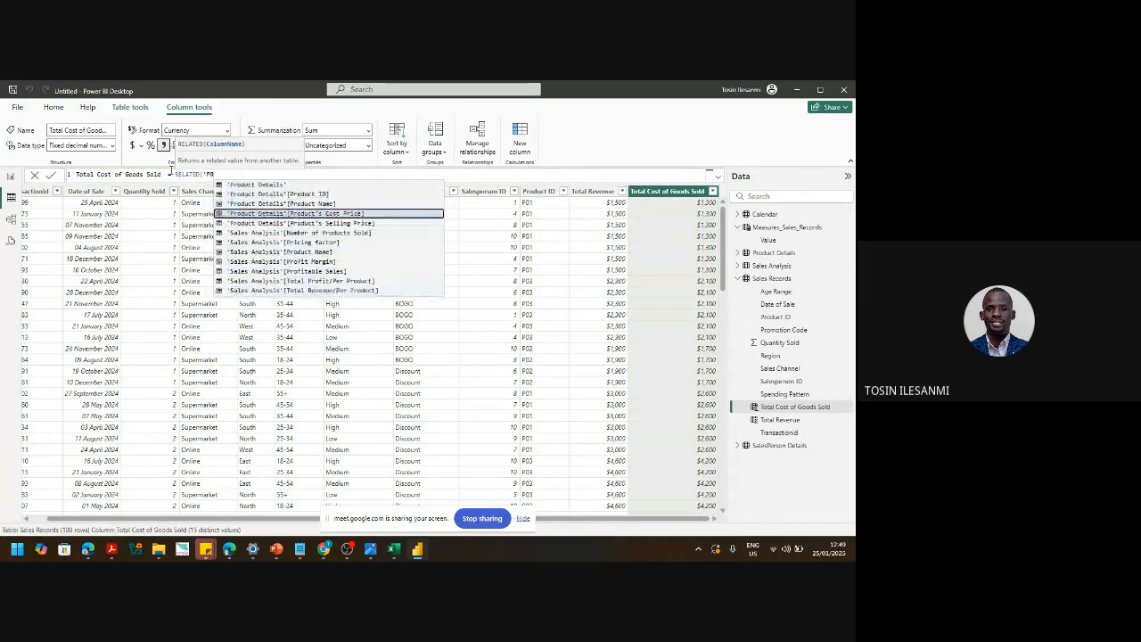
key("Tab")
type(")")
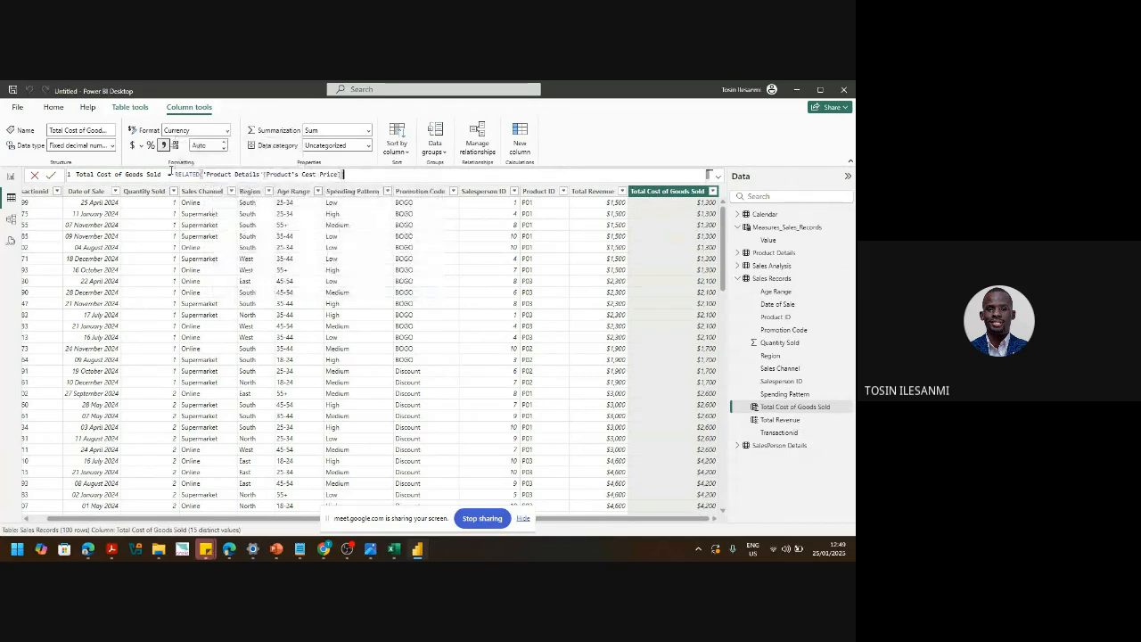
type(" * QUA")
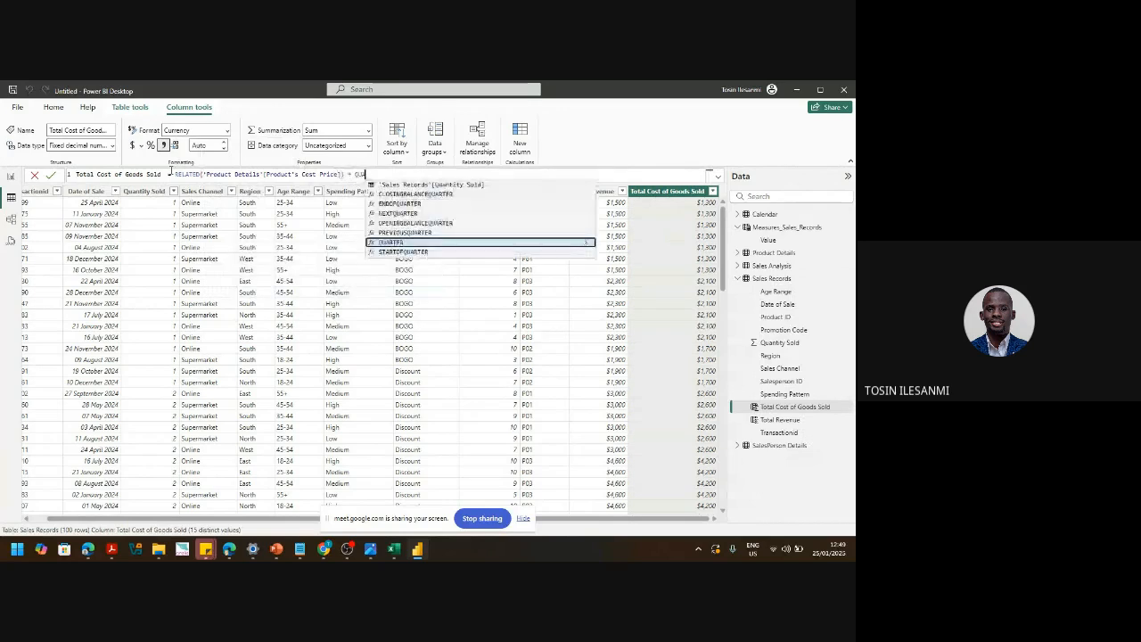
type("N")
key("Tab")
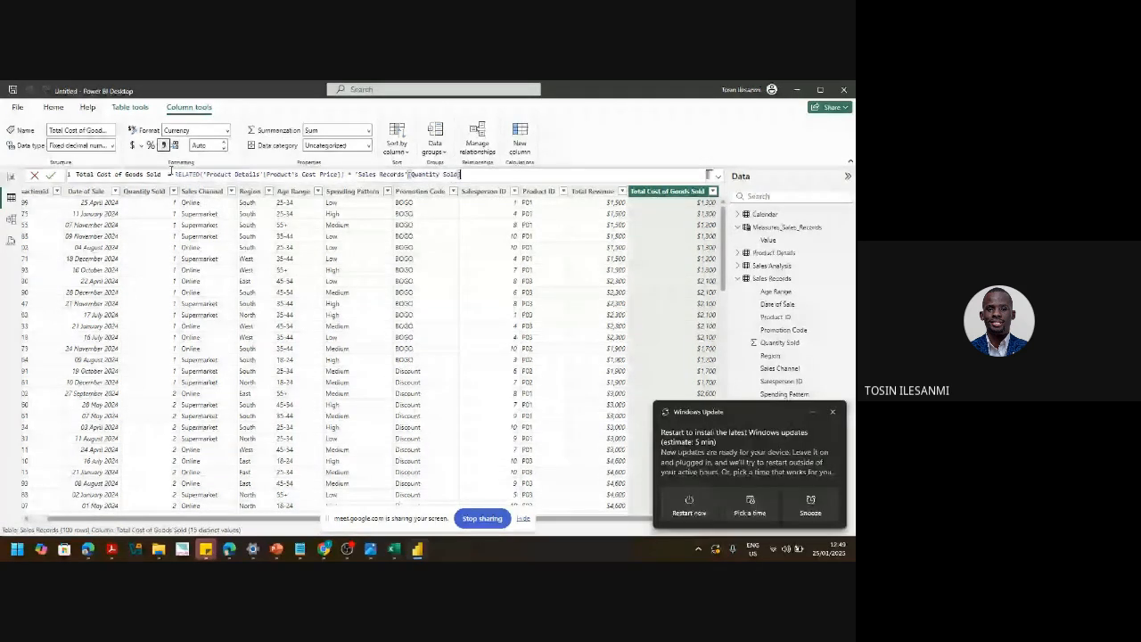
key("Return")
- Dismiss the Windows Update toast and switch to the Google Meet call via Chrome's taskbar preview
left_click(832, 413)
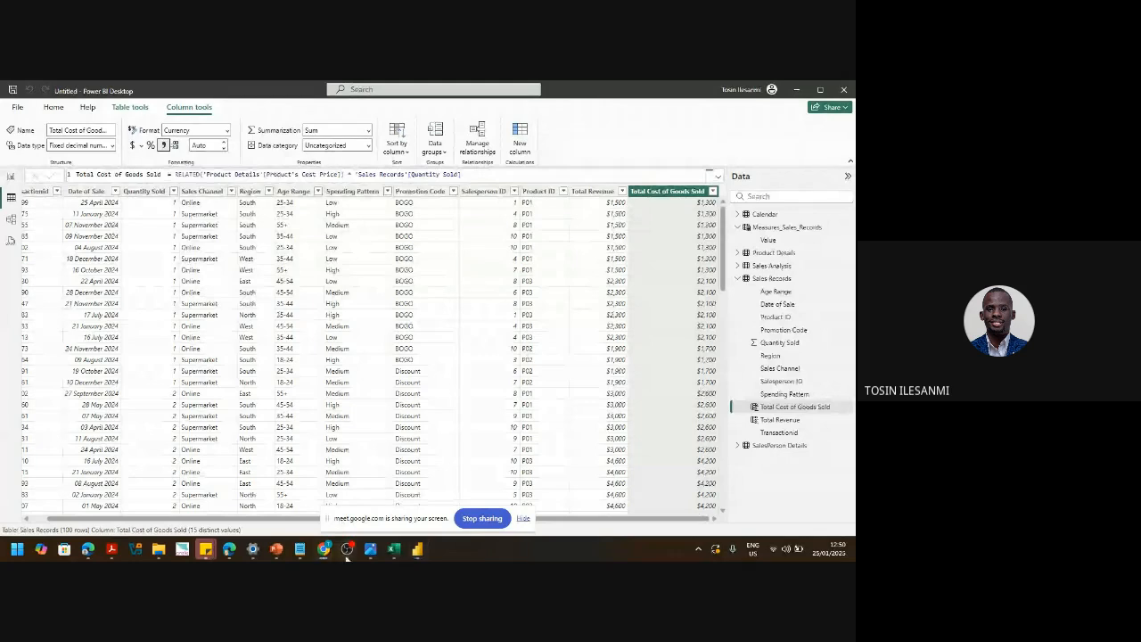
mouse_move(347, 557)
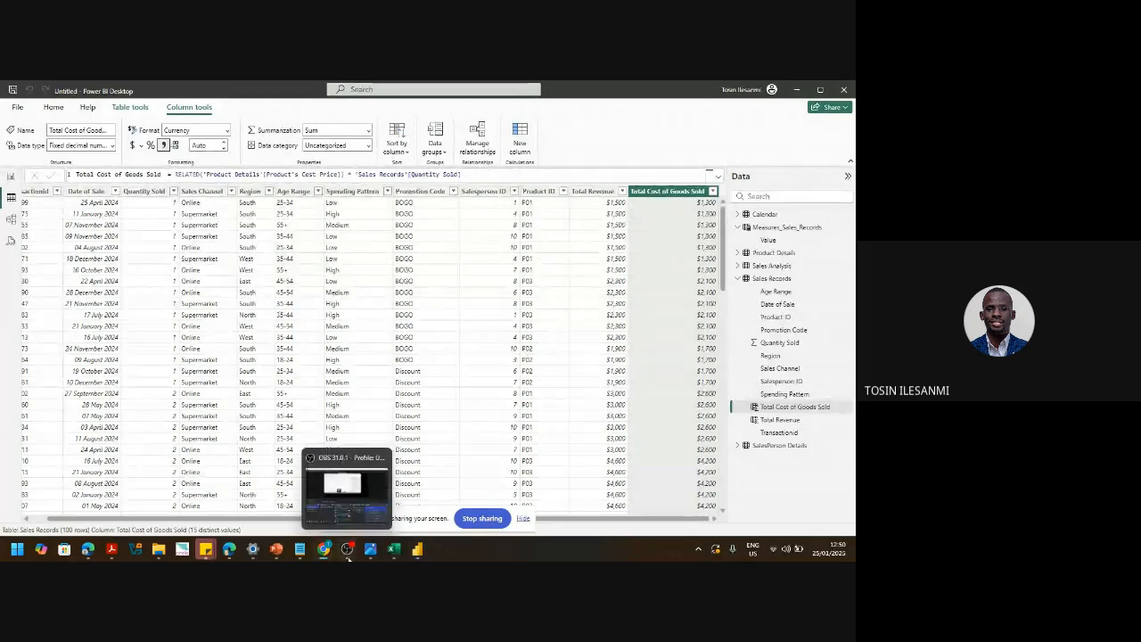
left_click(404, 497)
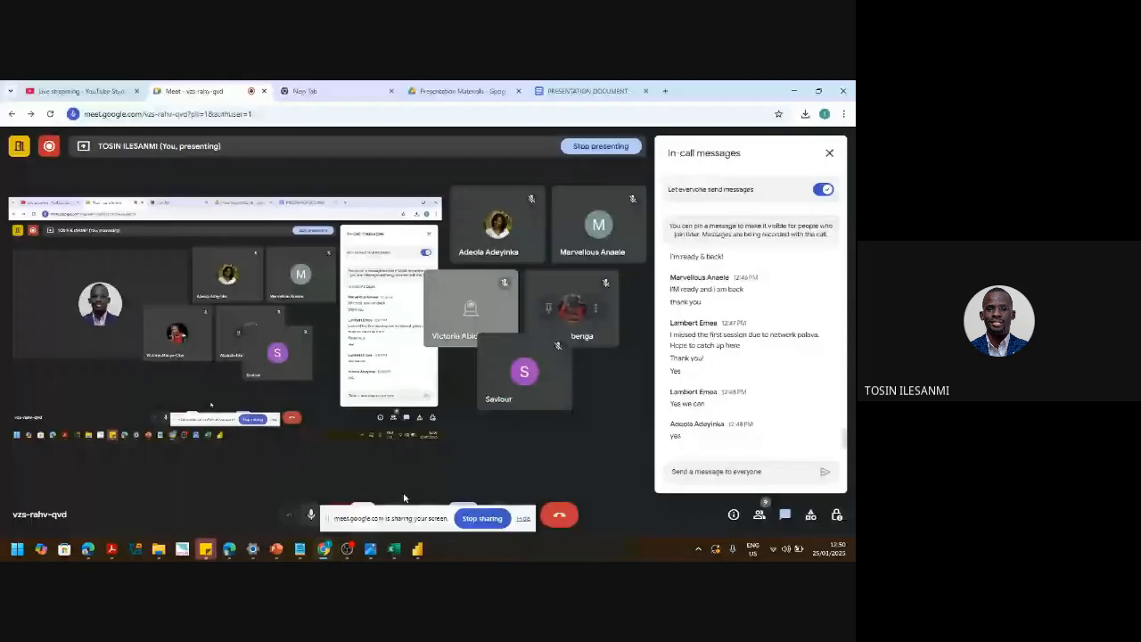
- Minimize the Chrome window holding the Meet call, revealing Power BI Desktop
left_click(795, 90)
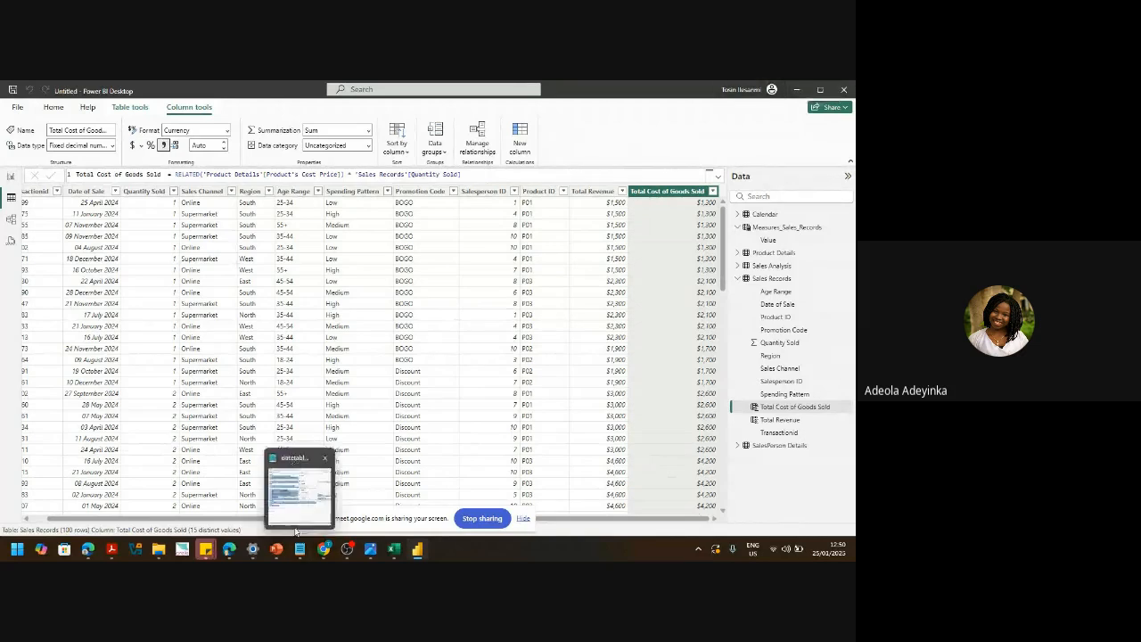
- Bring the Meet call window forward from Chrome's taskbar preview
mouse_move(328, 550)
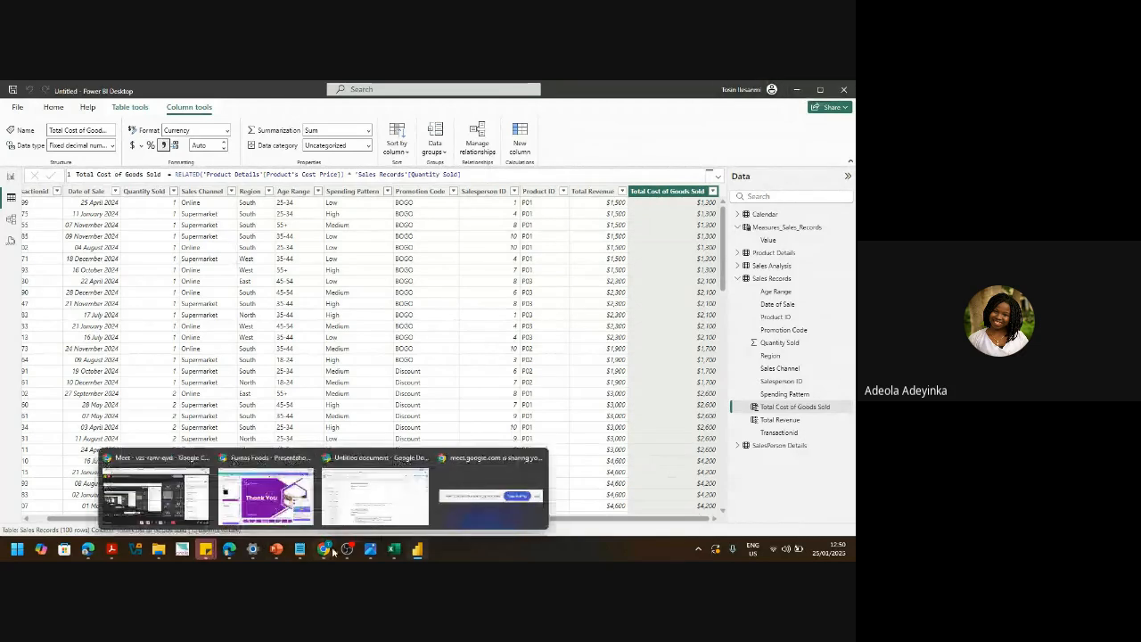
left_click(162, 495)
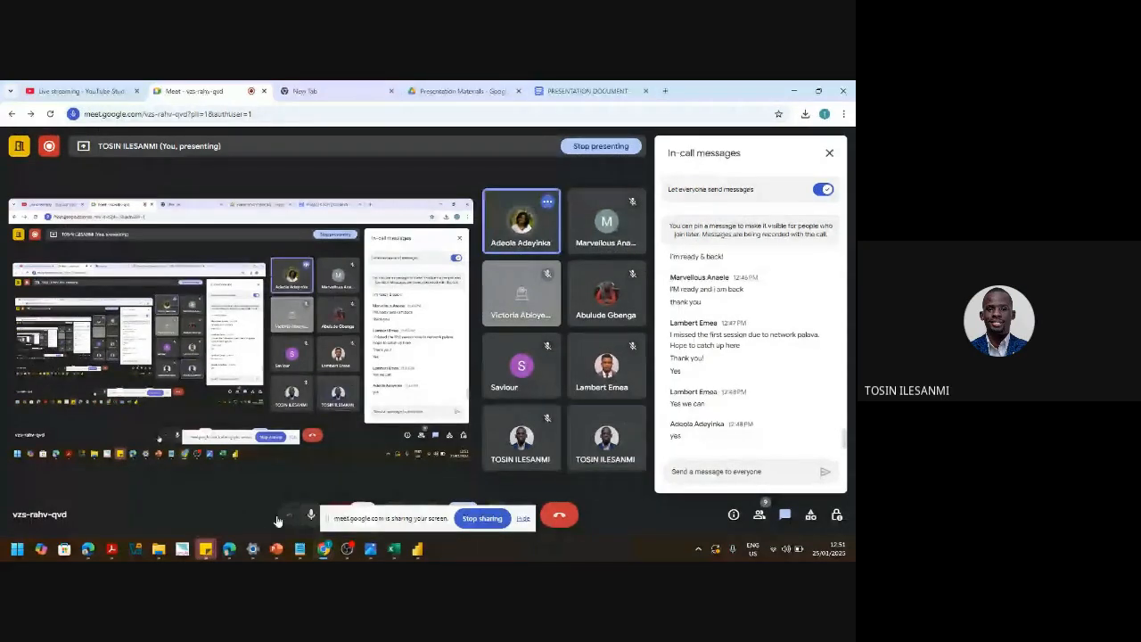
- Mute the microphone in the Meet call and switch back to Power BI Desktop
left_click(311, 514)
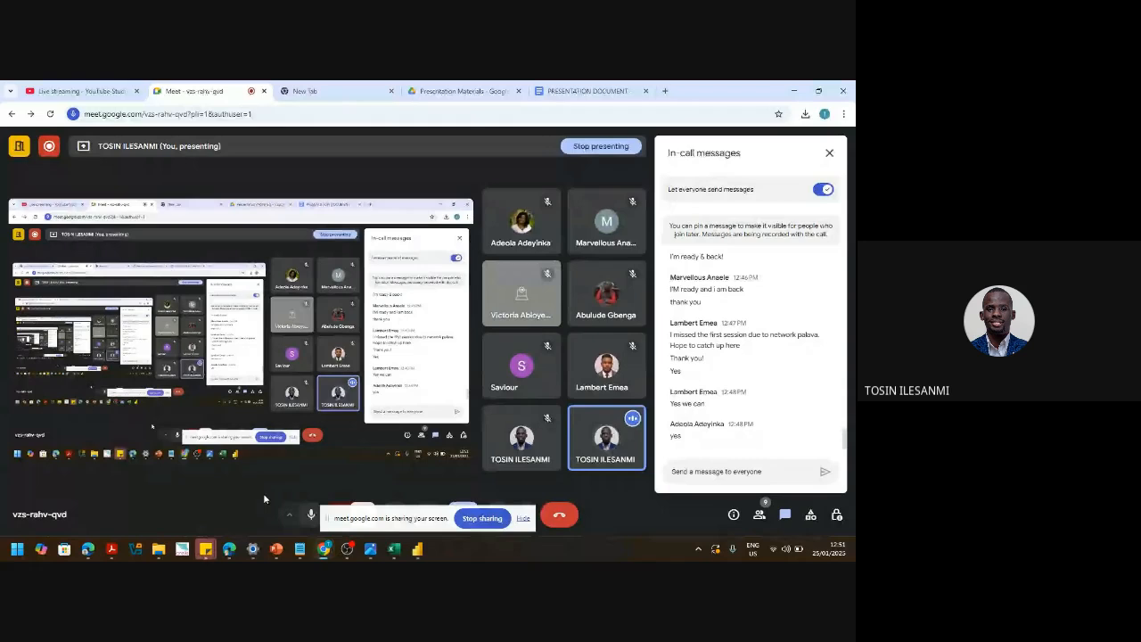
mouse_move(252, 549)
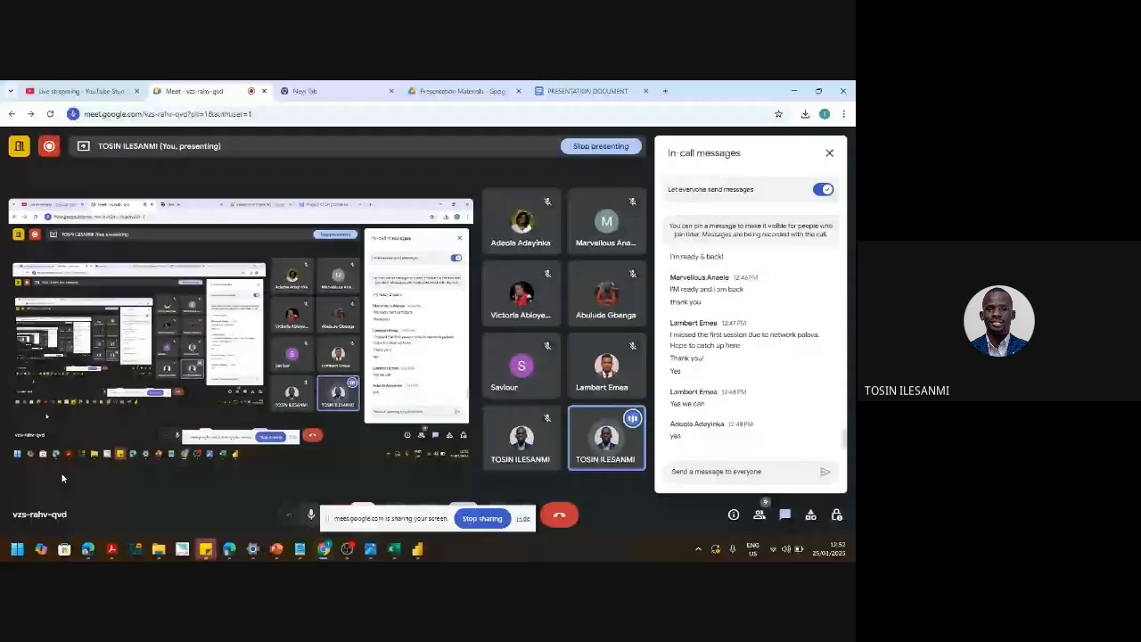
left_click(419, 549)
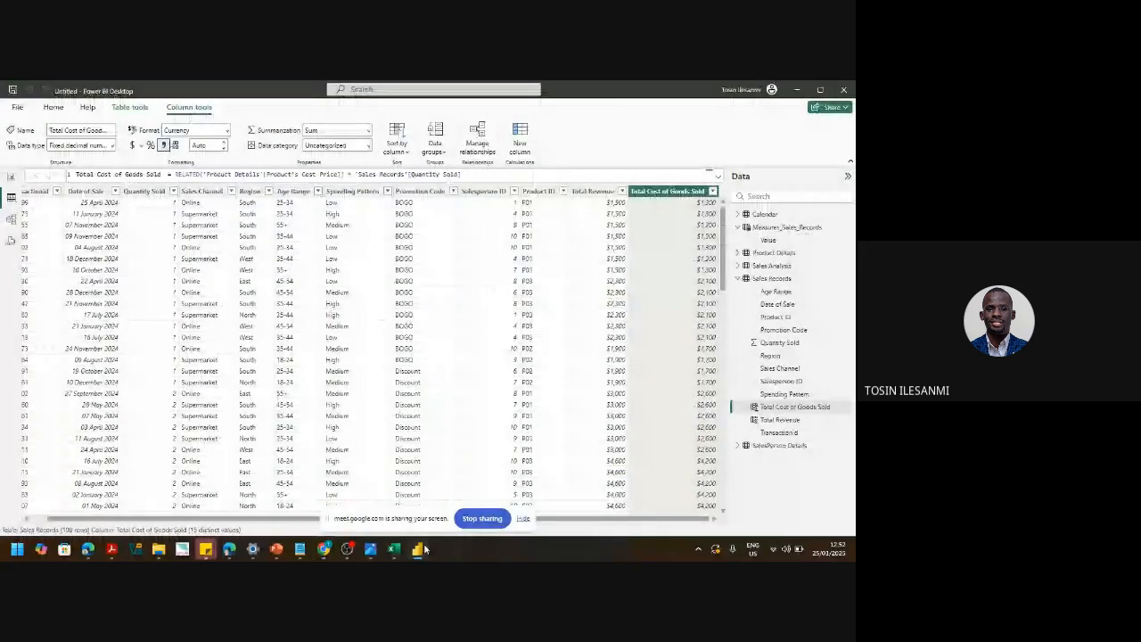